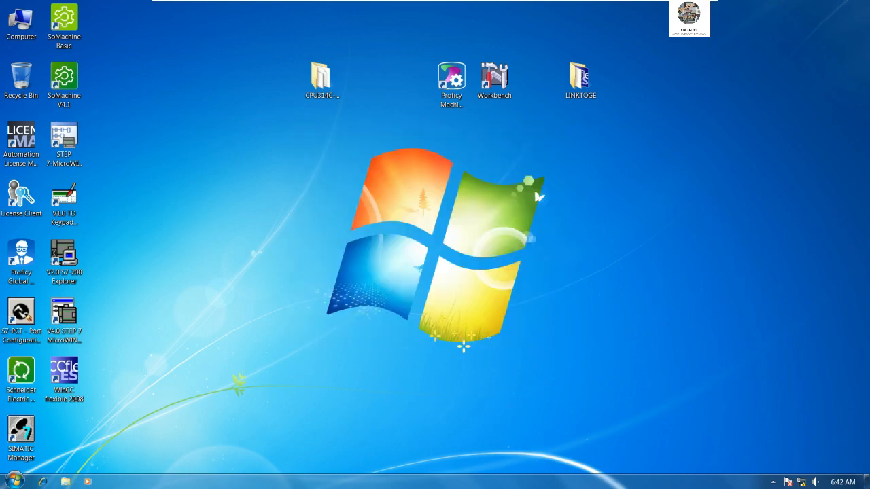
Open the PLCS7 project in Proficy Machine Edition, connect to the controller and select the S7PLC target.
key(Return)
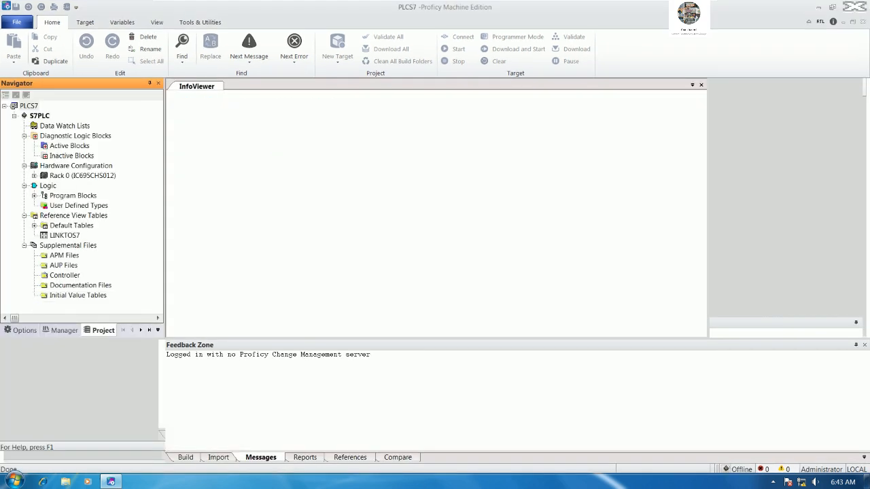
click(461, 37)
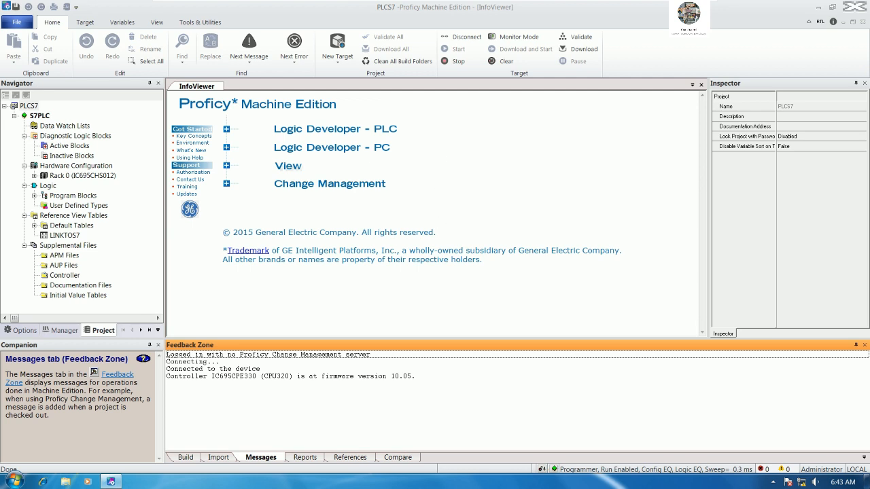
click(39, 116)
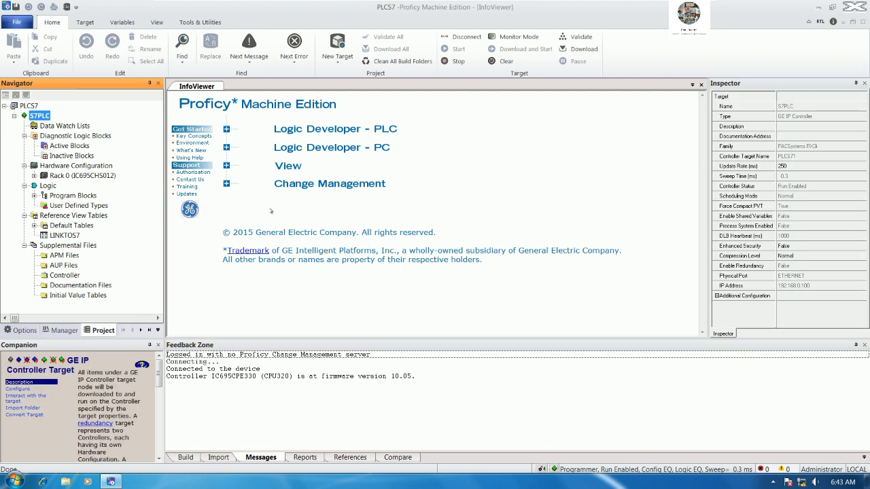
Open the _MAIN ladder block and examine the motor control and S7-300 feedback rungs online.
double_click(64, 196)
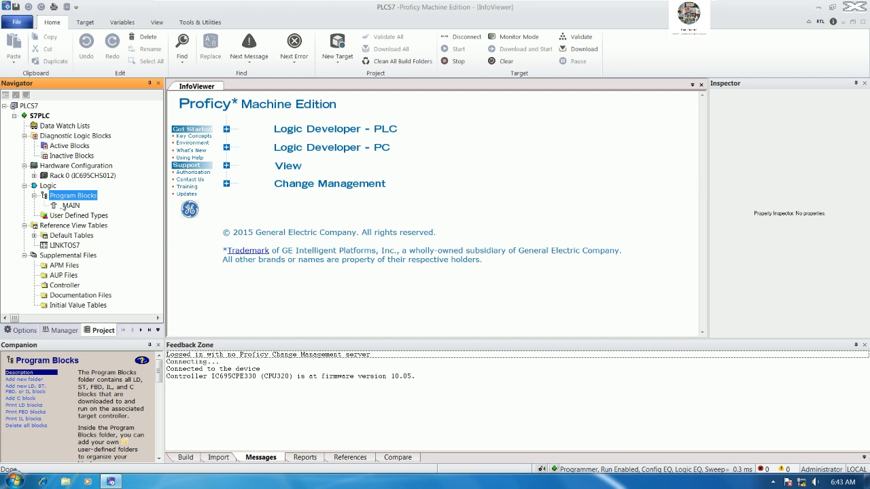
double_click(69, 206)
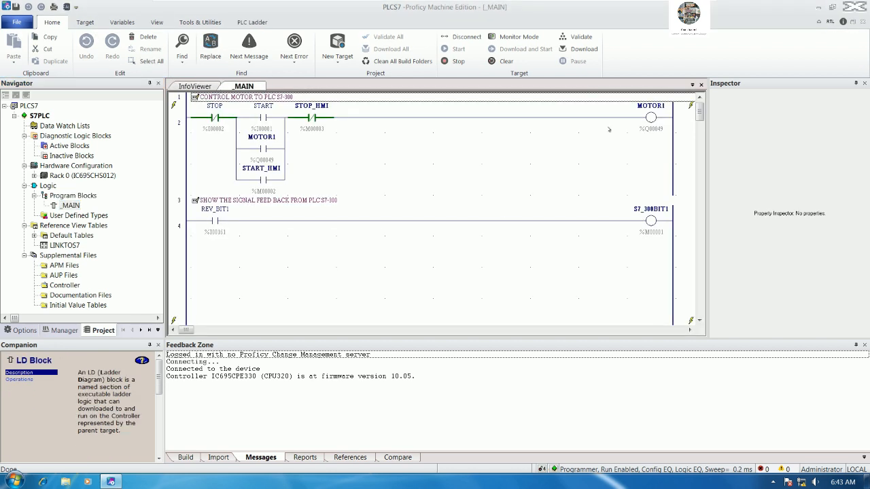
click(467, 156)
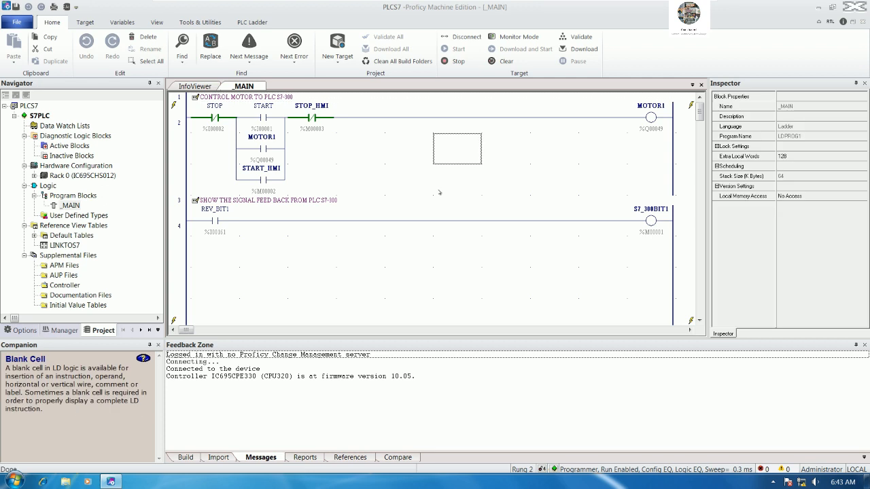
click(457, 221)
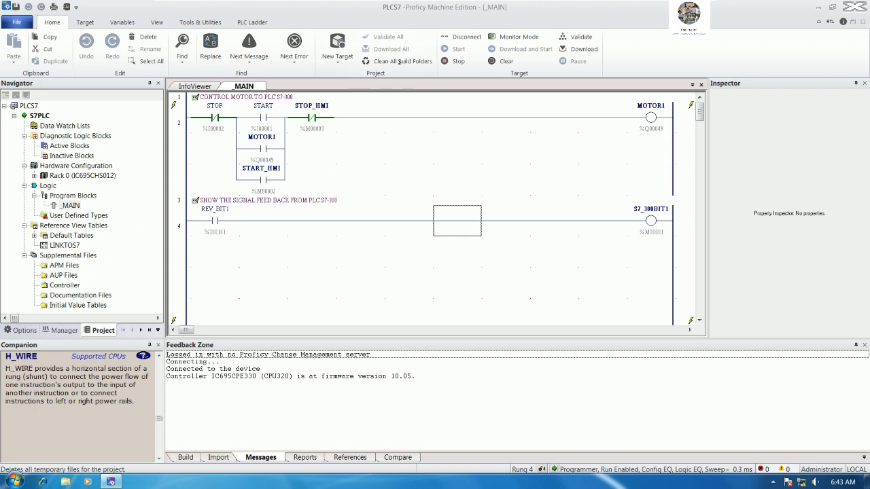
Disconnect from the controller and expand Rack 0 down to the versamax-pns3 device under the CPU's PROFINET controller.
click(463, 36)
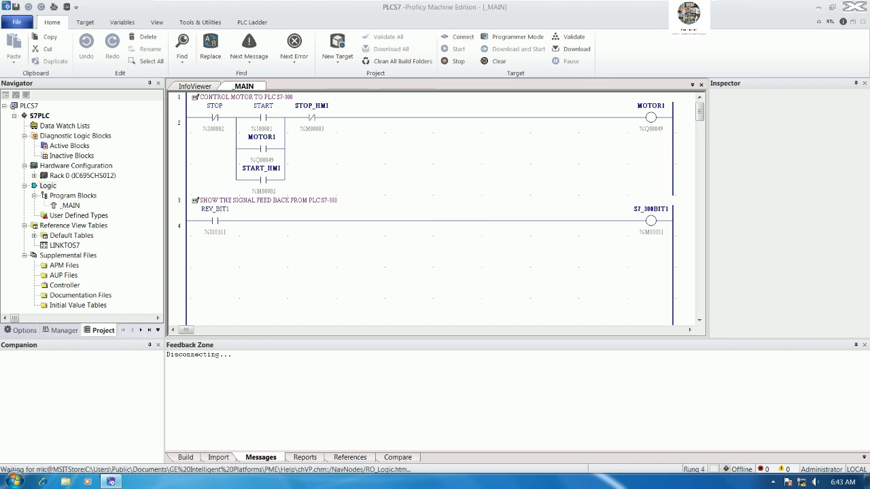
click(34, 175)
click(44, 196)
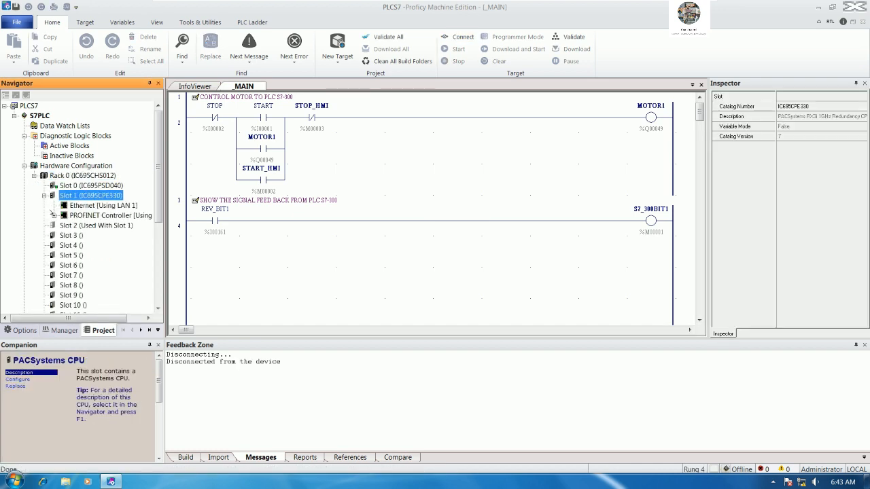
click(54, 216)
drag(165, 253, 242, 245)
click(65, 246)
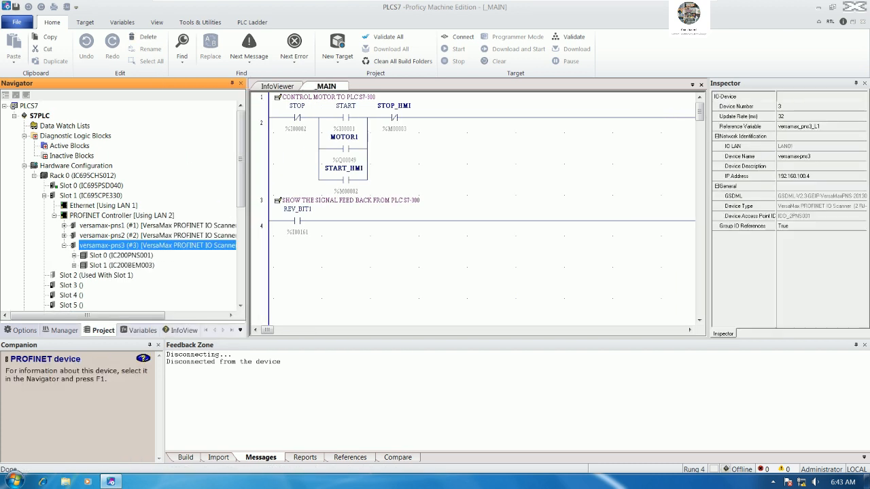
Expand the IC200BEM003 PROFIBUS master and its CPU314C-2PN/DP V3 station, and inspect the two existing 8 B tot.lgth. modules.
click(113, 265)
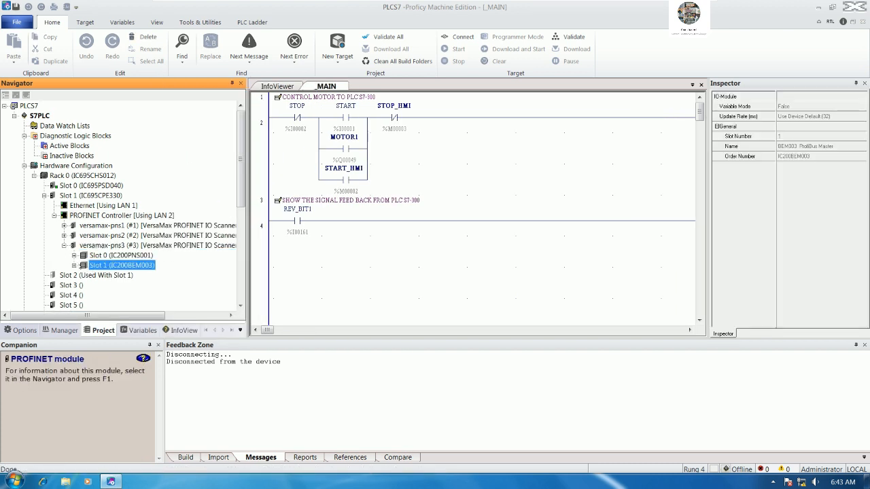
click(75, 265)
click(84, 275)
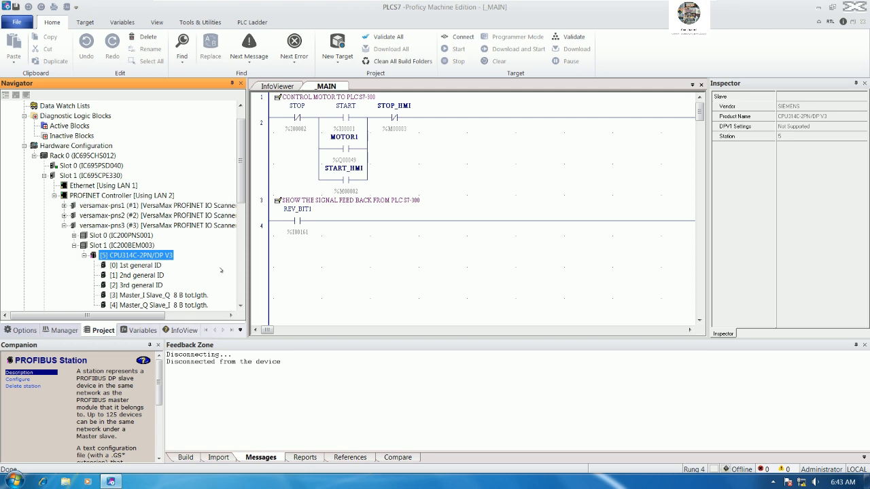
drag(248, 254, 255, 255)
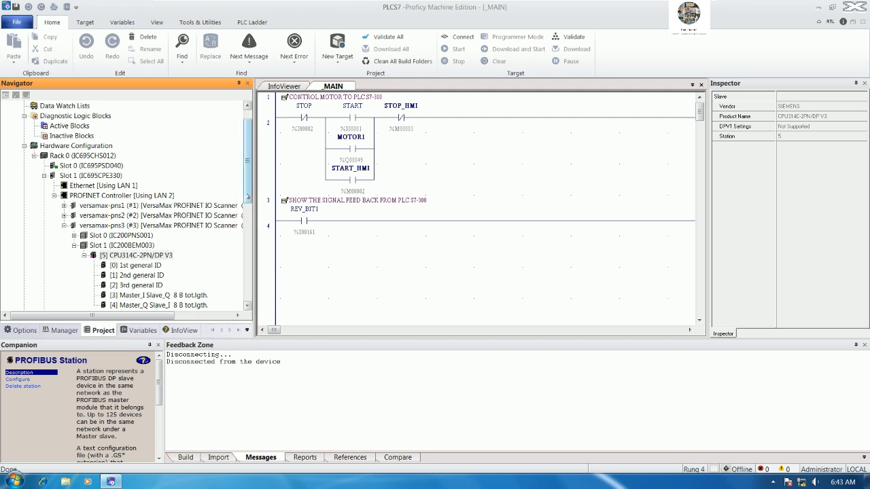
scroll(247, 197, down, 3)
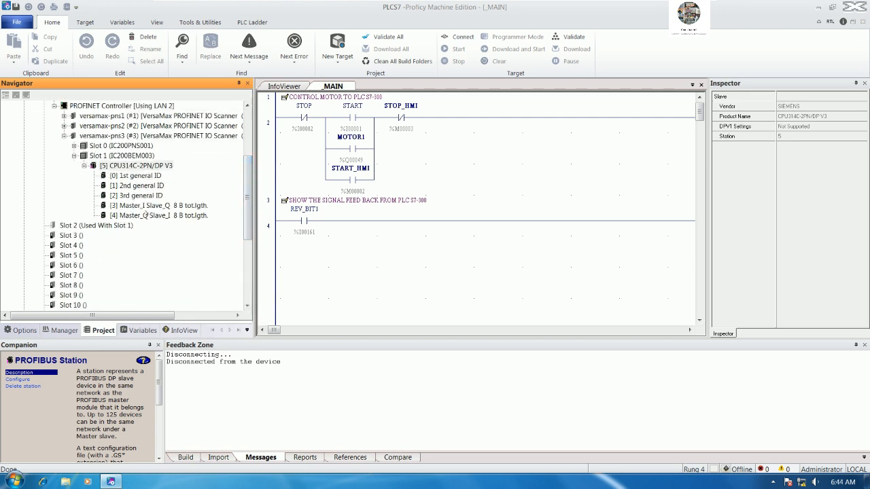
click(151, 206)
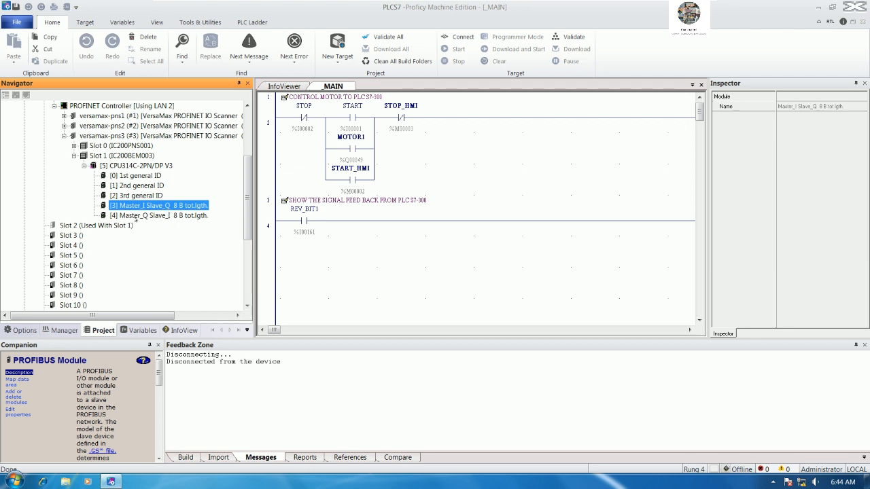
click(150, 216)
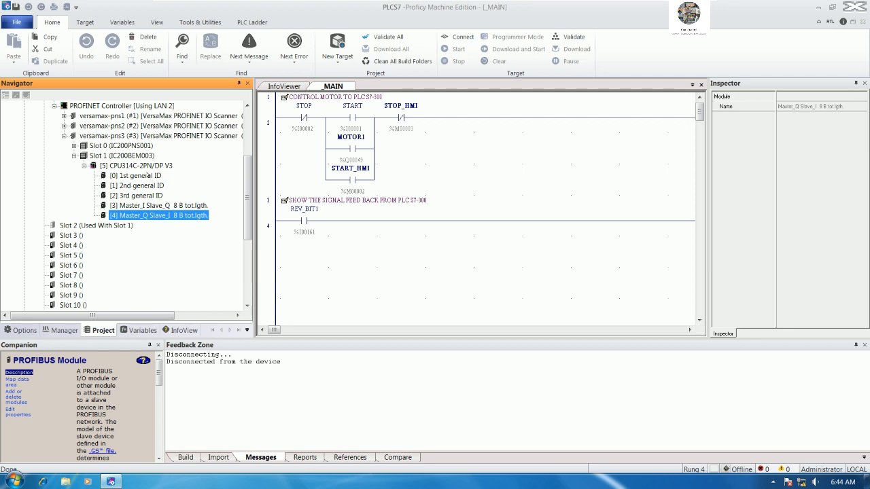
Open the CPU314C-2PN/DP V3 station's configuration and add a "Master_I Slave_Q 2 Wo tot.lgth." module.
right_click(144, 168)
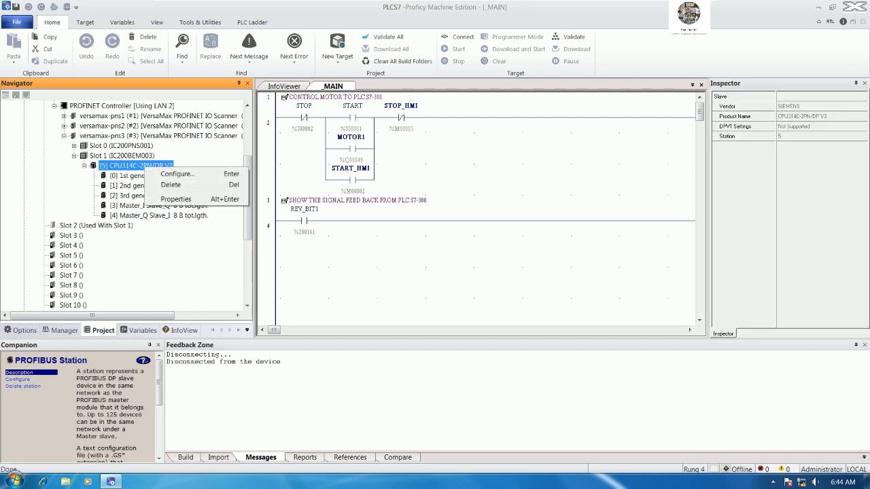
click(163, 174)
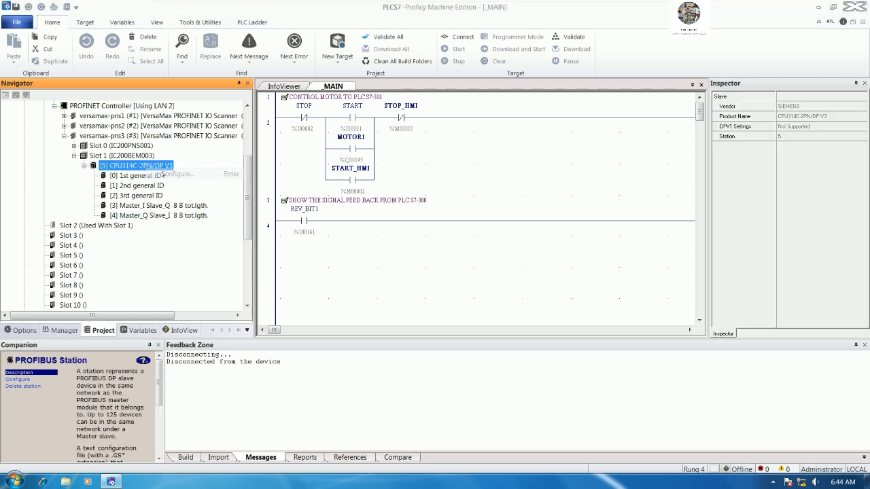
drag(449, 182, 439, 155)
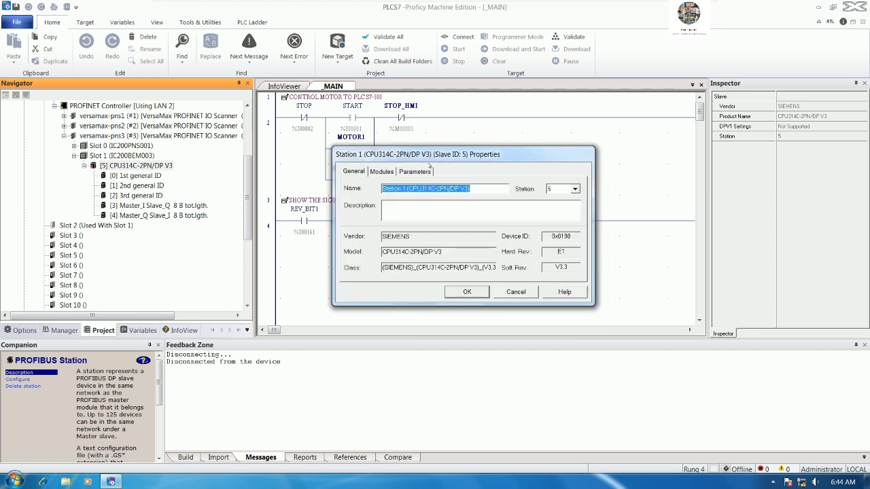
click(382, 172)
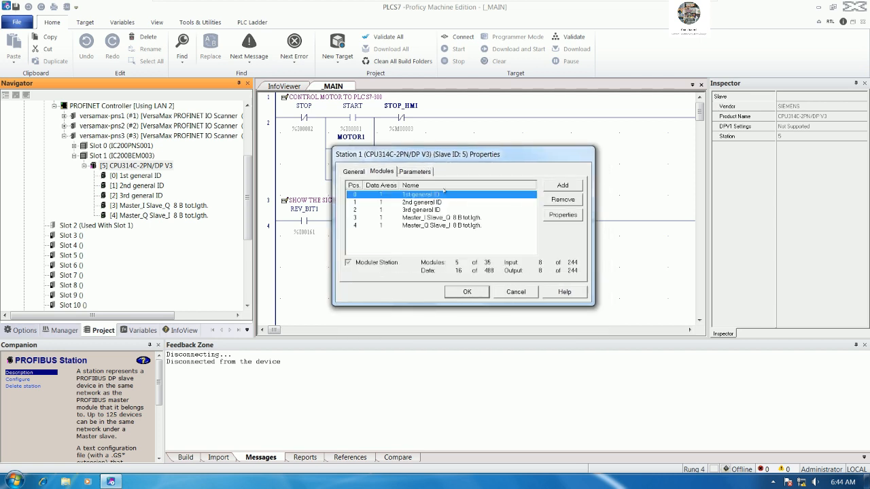
double_click(535, 194)
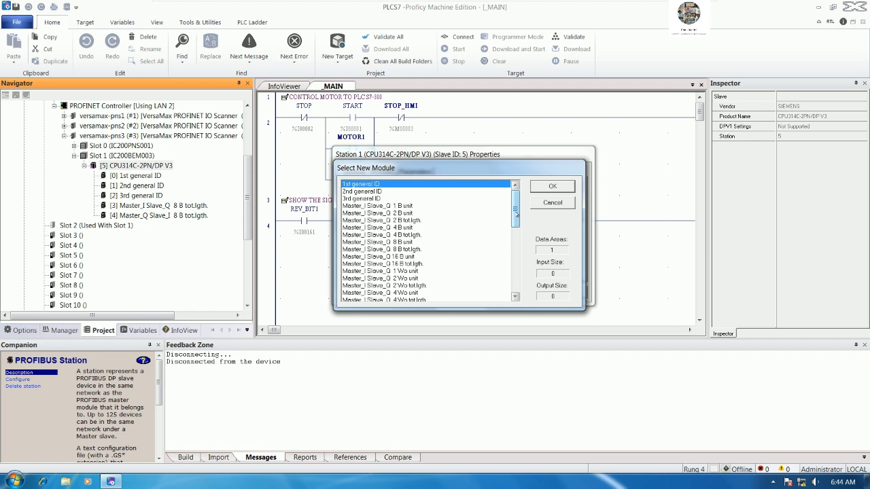
drag(516, 214, 516, 224)
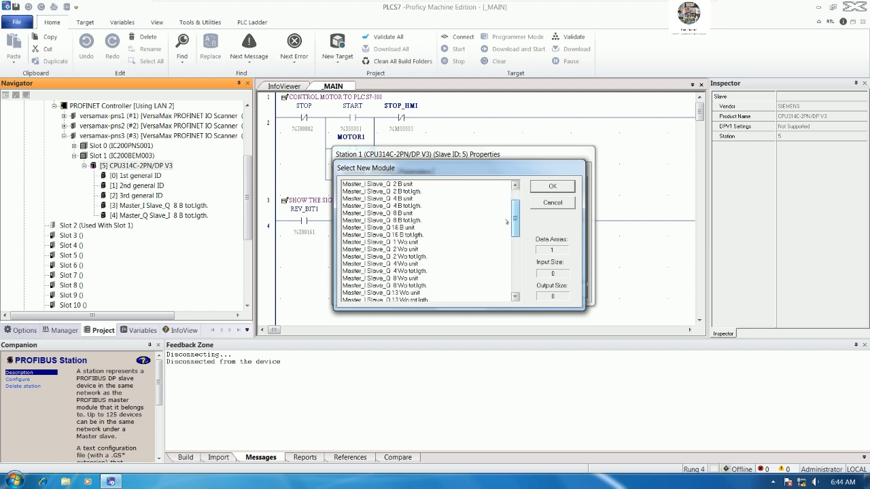
click(401, 242)
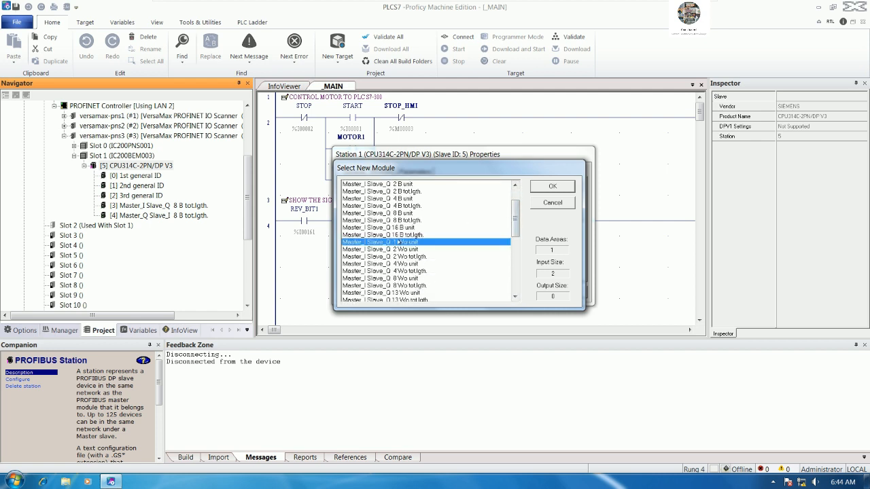
click(408, 256)
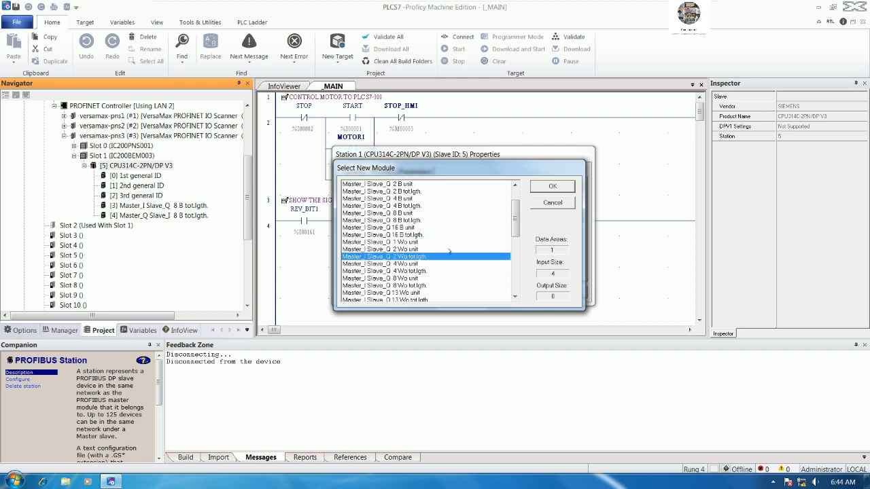
scroll(451, 252, down, 1)
scroll(452, 251, down, 1)
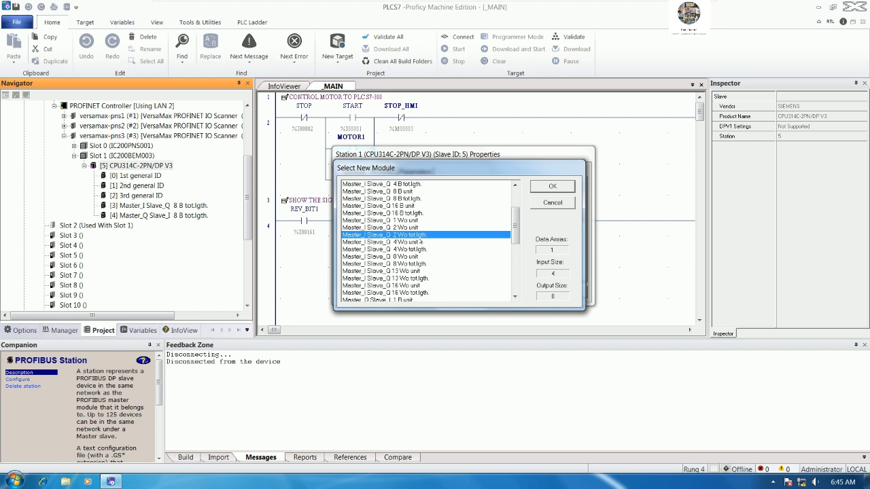
click(548, 191)
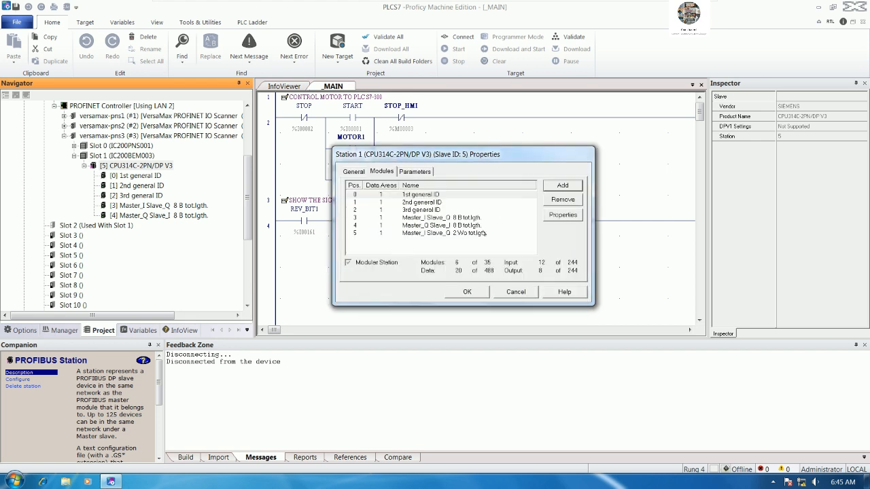
Add a "Master_Q Slave_I 2 Wo tot.lgth." module to the CPU314C-2PN/DP V3 station and apply the station properties.
click(563, 185)
scroll(517, 248, down, 5)
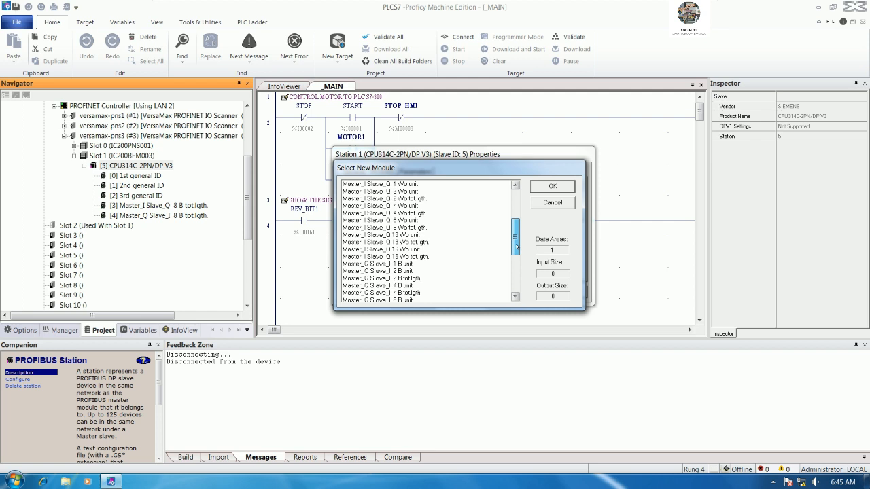
drag(517, 247, 515, 264)
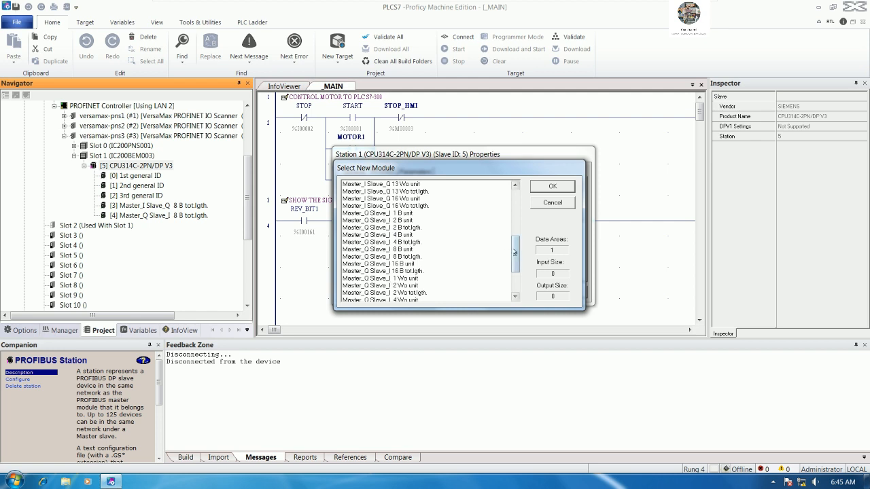
drag(516, 254, 516, 261)
click(388, 271)
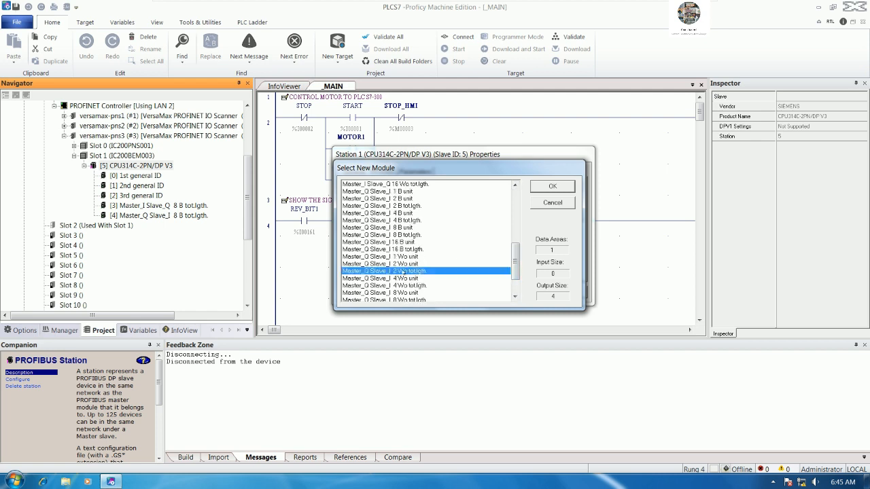
click(552, 187)
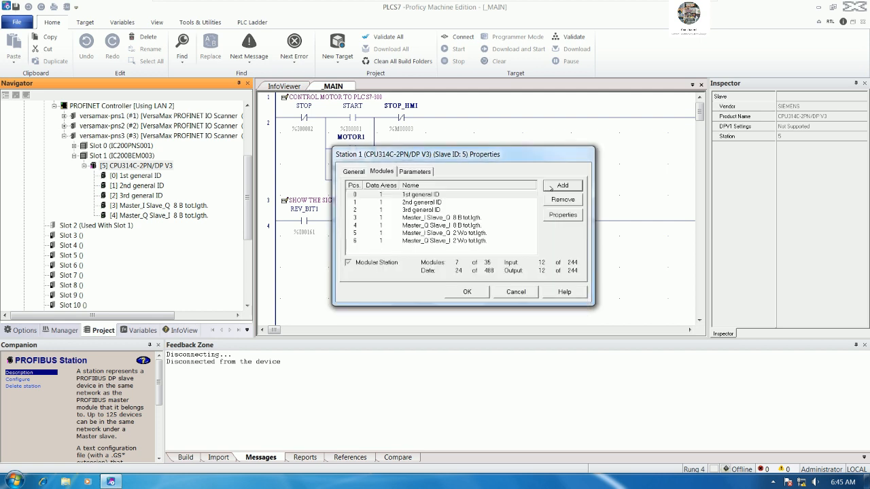
click(467, 292)
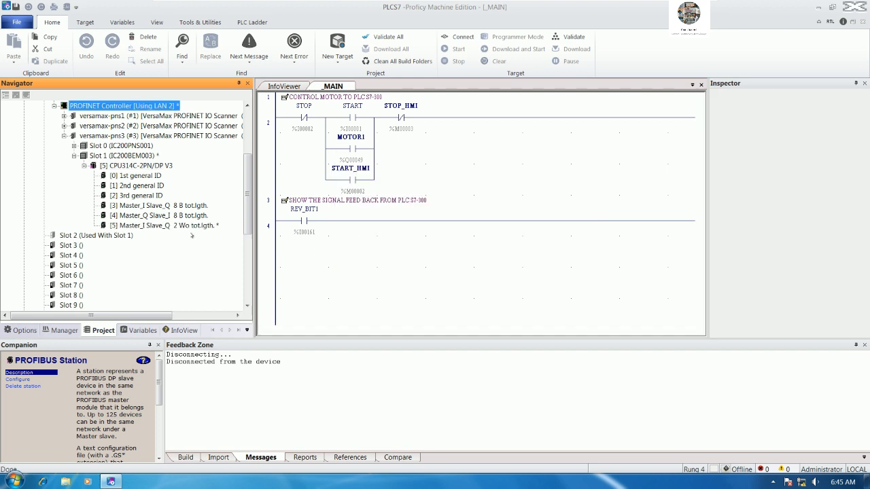
Check the data area addresses of the two new 2 Wo tot.lgth. modules and save the hardware configuration.
double_click(191, 225)
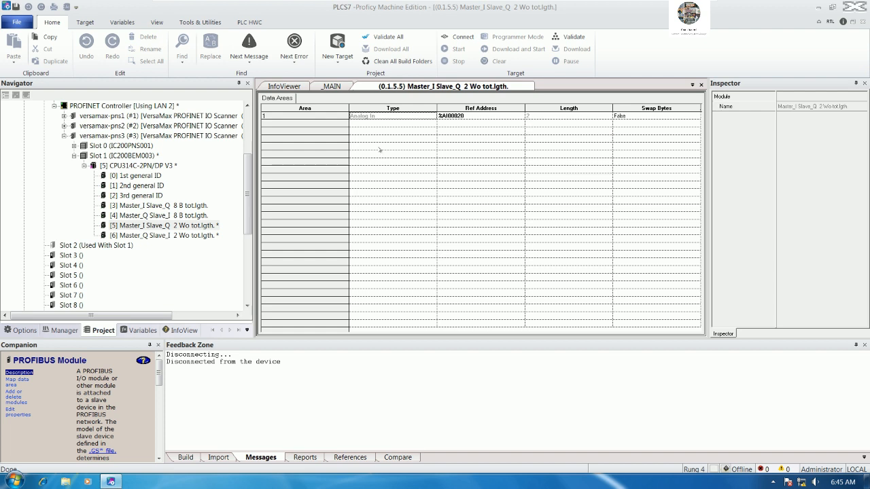
double_click(202, 236)
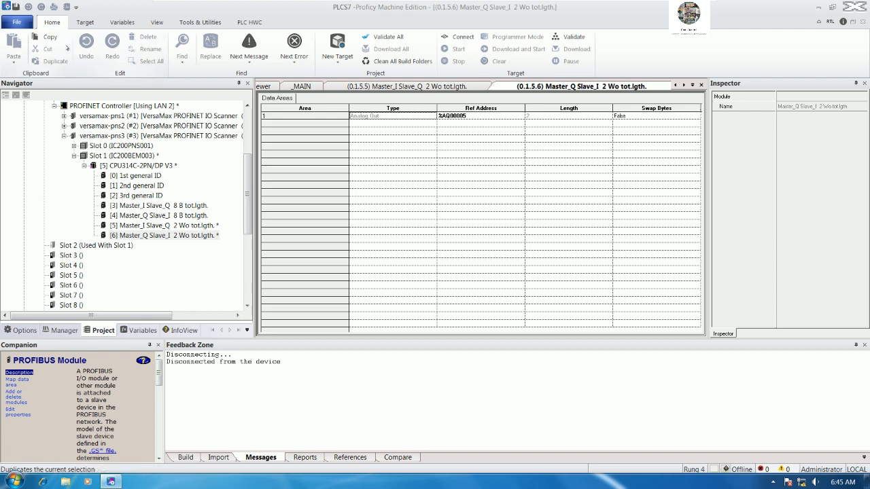
click(15, 7)
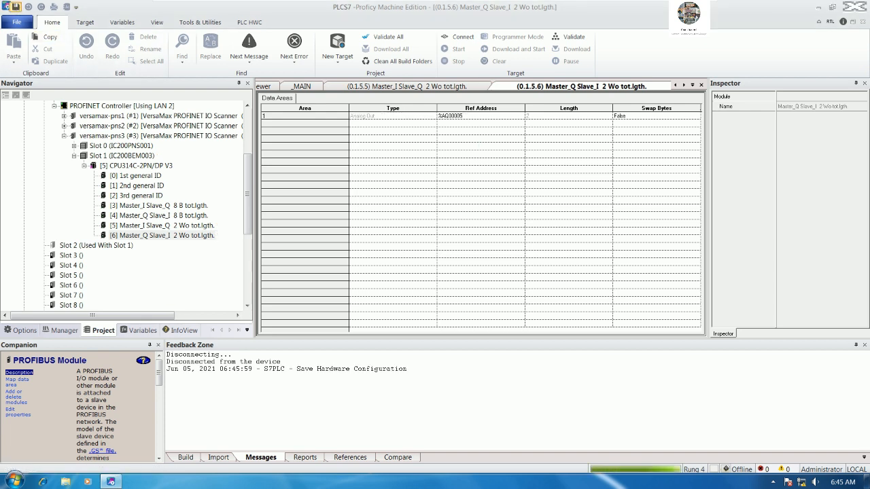
drag(249, 222, 249, 198)
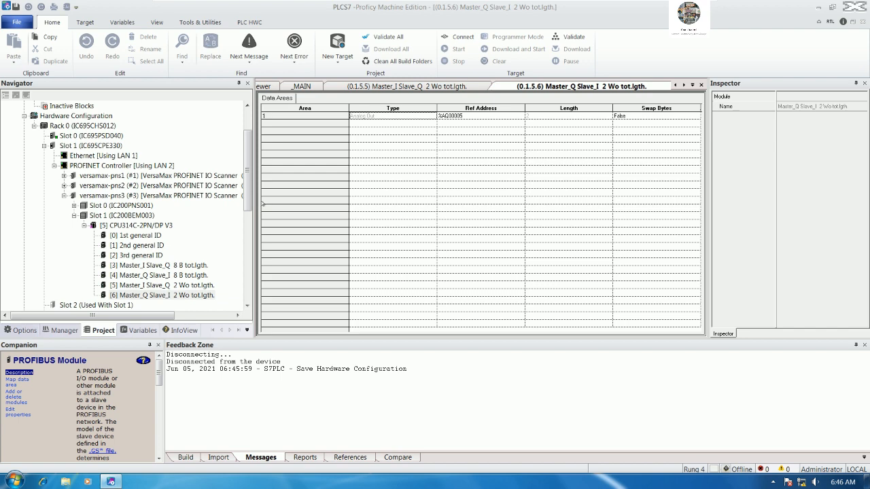
Switch to SIMATIC Manager and open the LINKTOGE station's hardware configuration.
click(818, 6)
drag(21, 432, 538, 143)
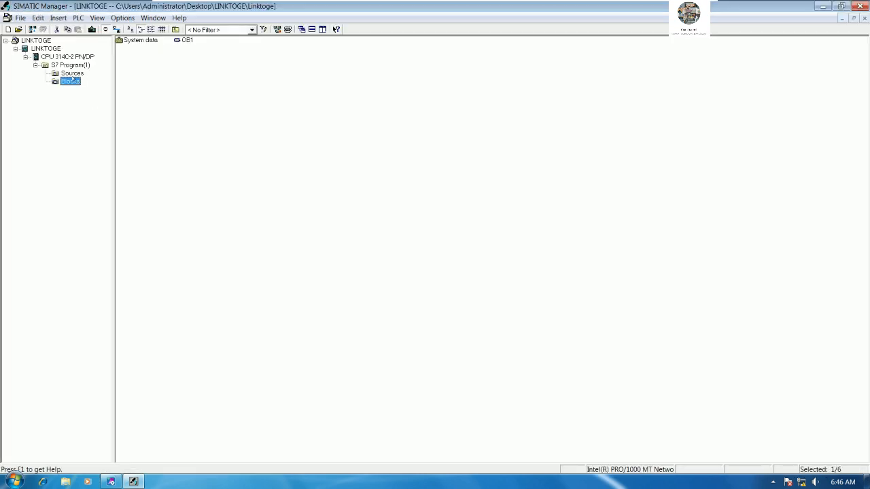
click(71, 58)
click(46, 49)
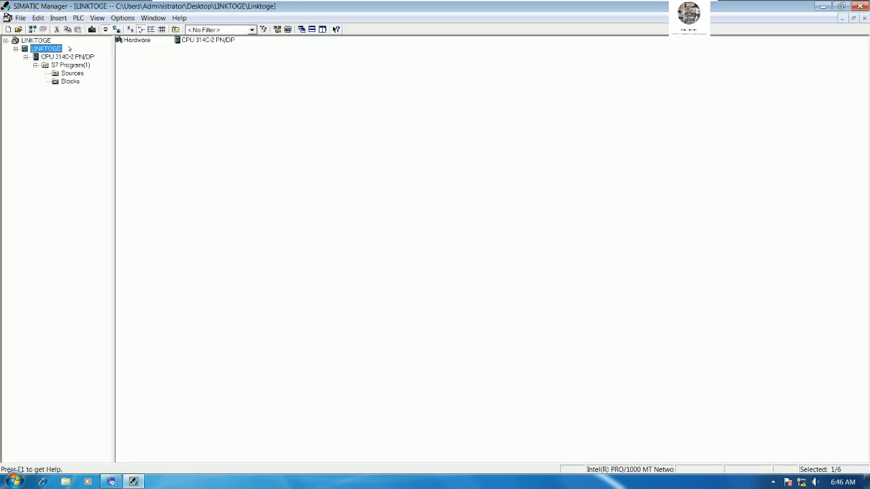
double_click(136, 40)
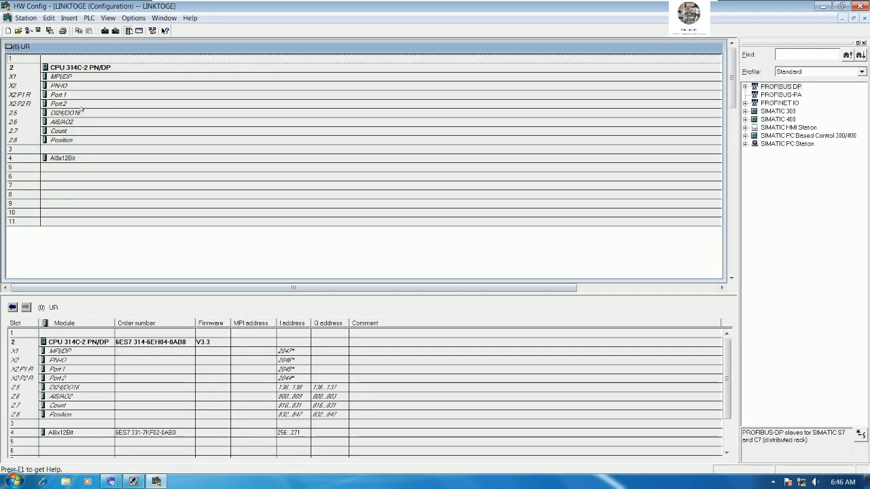
Start a new line in the MPI/DP interface's slave configuration and check the matching Master_I Slave_Q 2 Wo tot.lgth. module in Proficy Machine Edition.
double_click(66, 77)
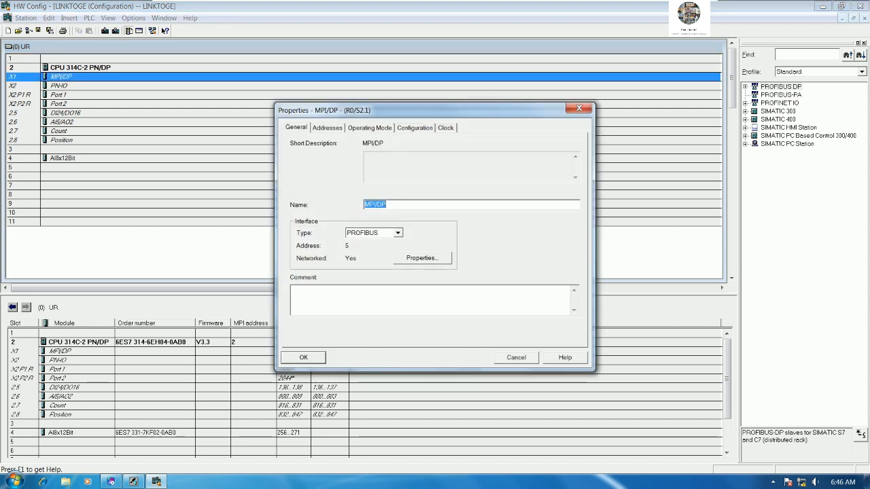
click(423, 128)
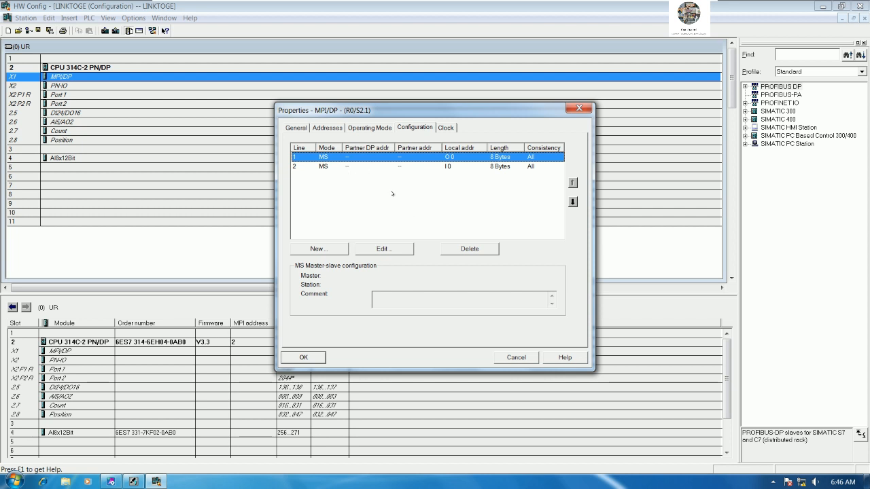
click(321, 249)
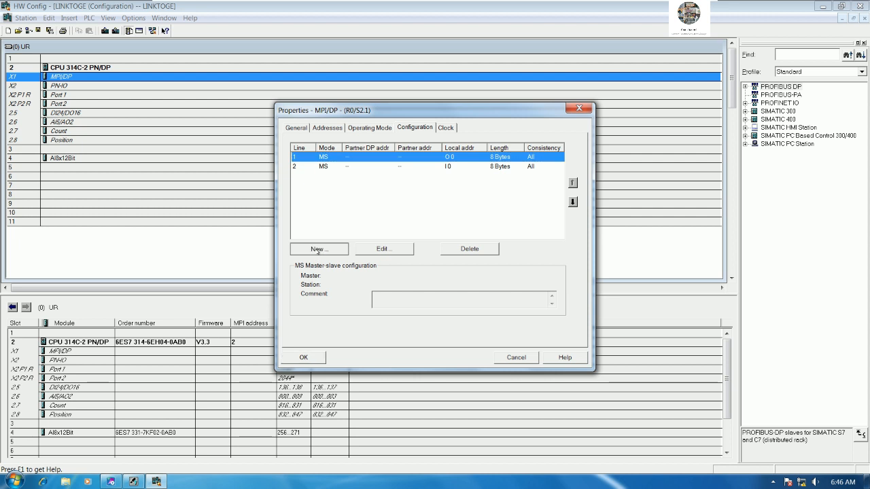
drag(567, 123, 407, 202)
click(111, 481)
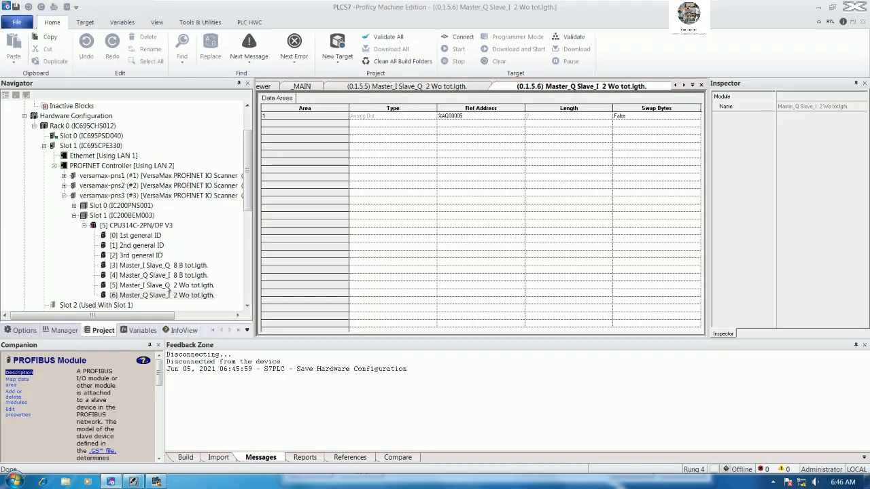
click(143, 287)
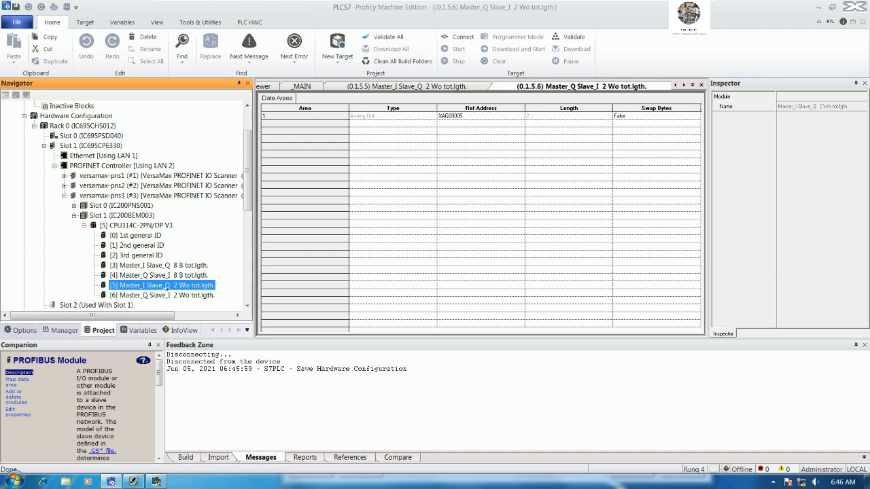
click(156, 482)
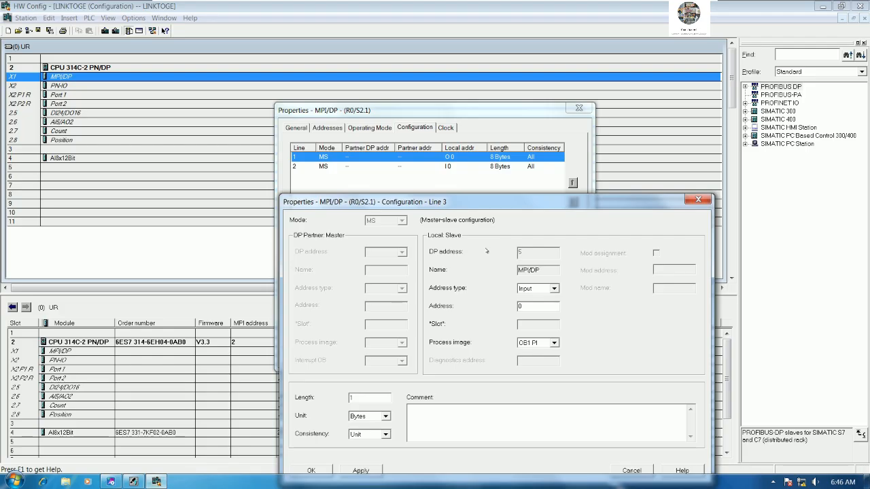
Define the new MPI/DP configuration line as an output at address 8, with length 2, unit Word and consistency All.
click(552, 289)
click(527, 305)
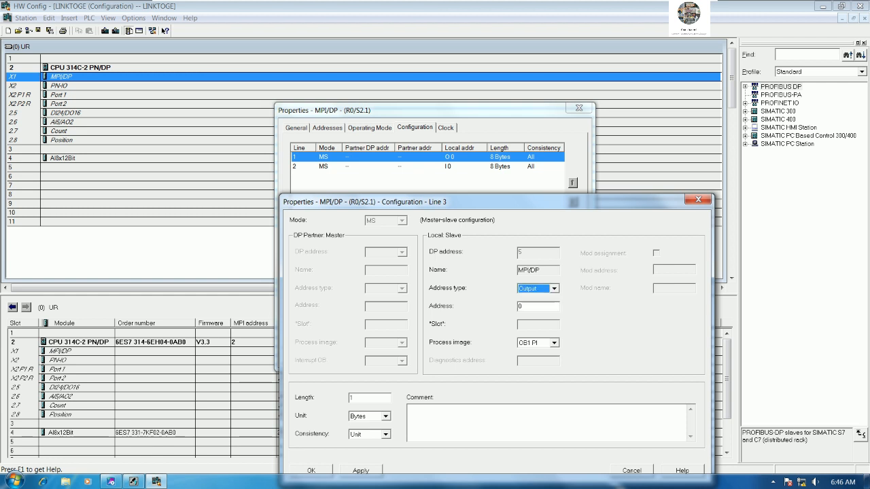
drag(544, 209, 537, 194)
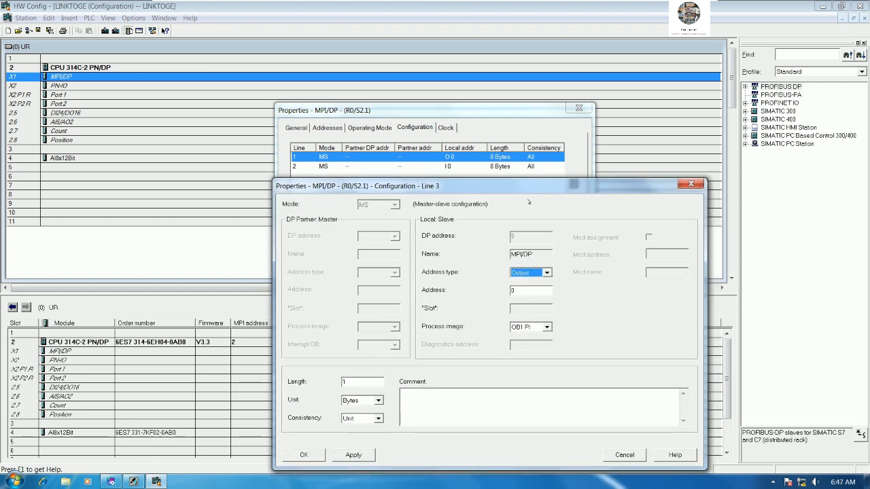
drag(366, 383, 322, 374)
text(2)
click(378, 401)
click(367, 408)
click(368, 418)
click(356, 435)
key(Return)
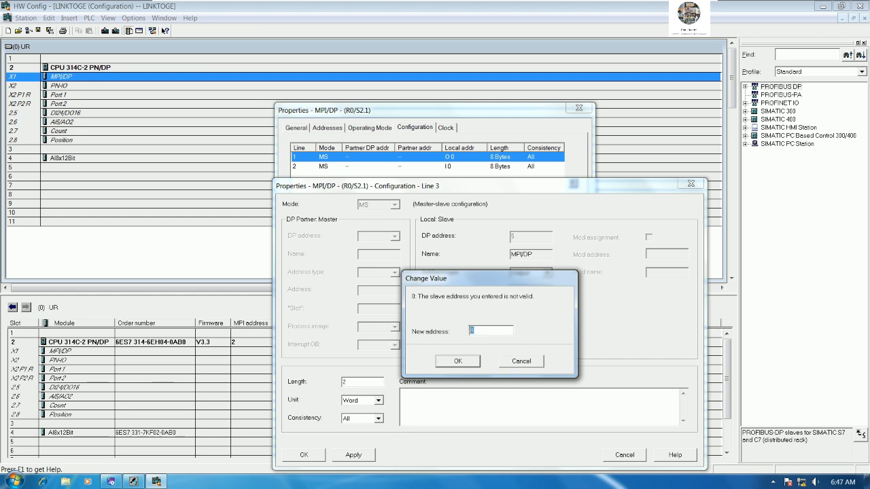
click(459, 361)
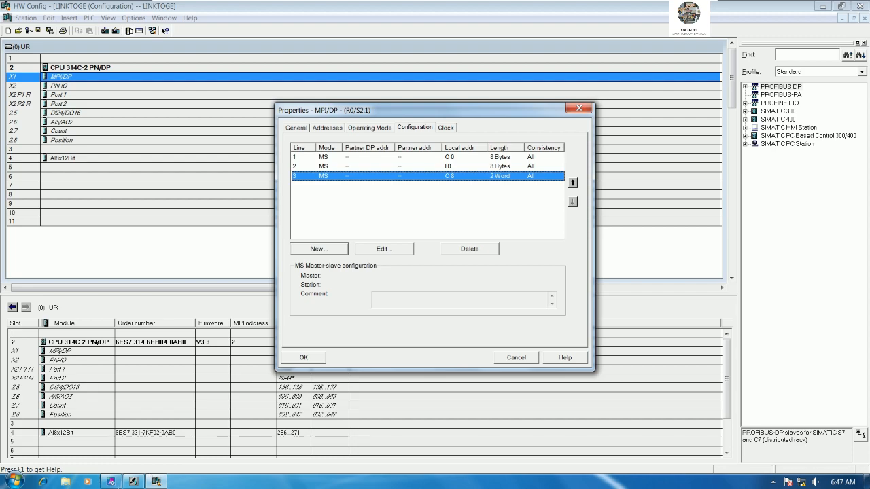
Check the Master_Q Slave_I 2 Wo tot.lgth. module in Proficy Machine Edition and add a matching MPI/DP input line: address 8, 2 Word, consistency All.
click(111, 481)
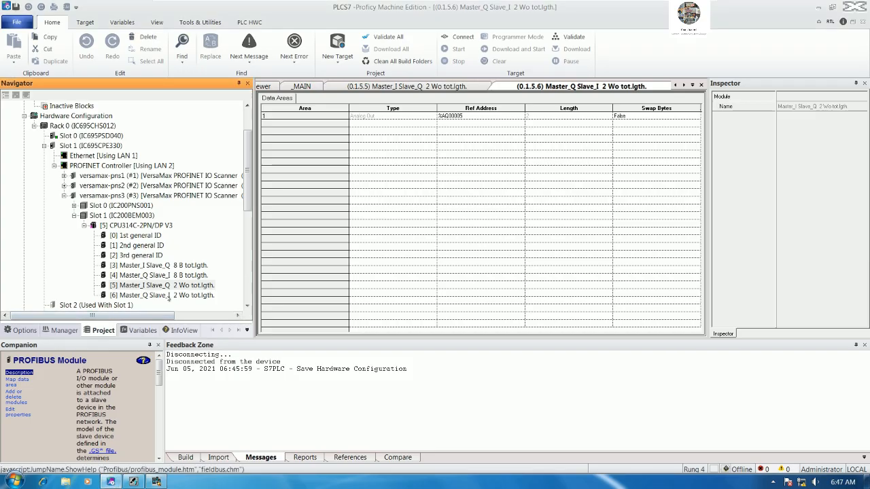
click(169, 295)
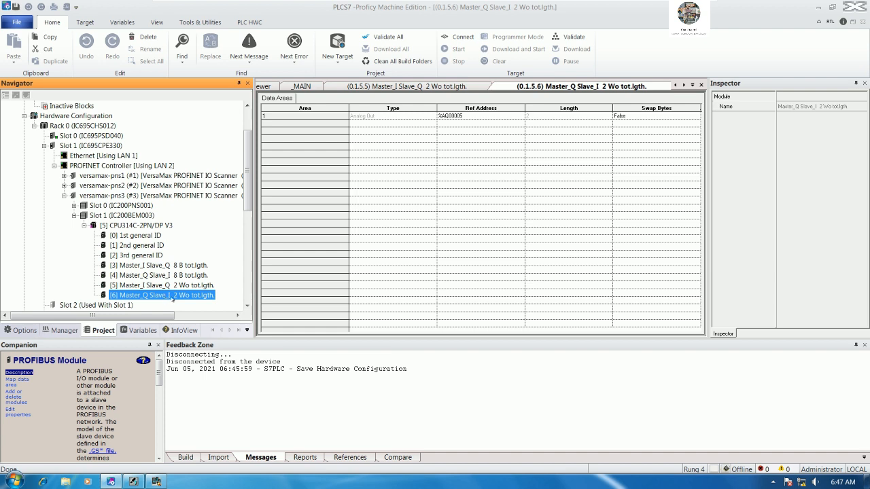
click(159, 482)
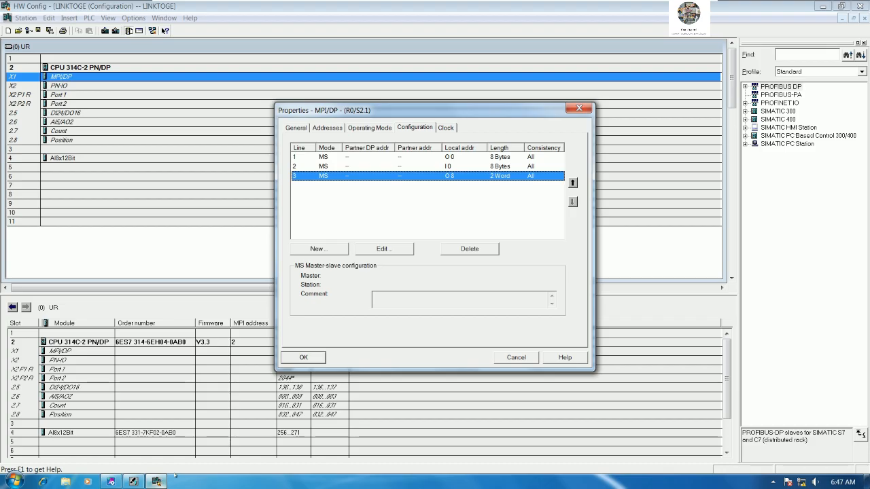
click(337, 249)
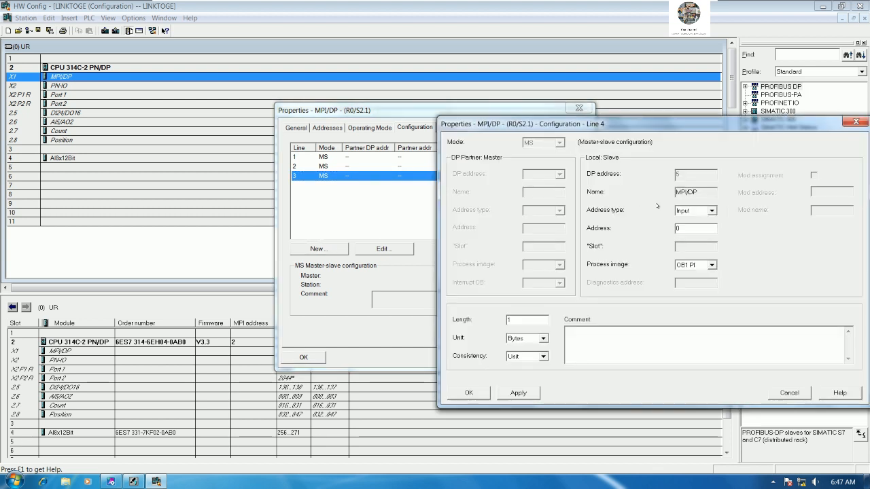
double_click(509, 319)
text(2)
click(537, 338)
click(526, 353)
click(527, 356)
click(517, 373)
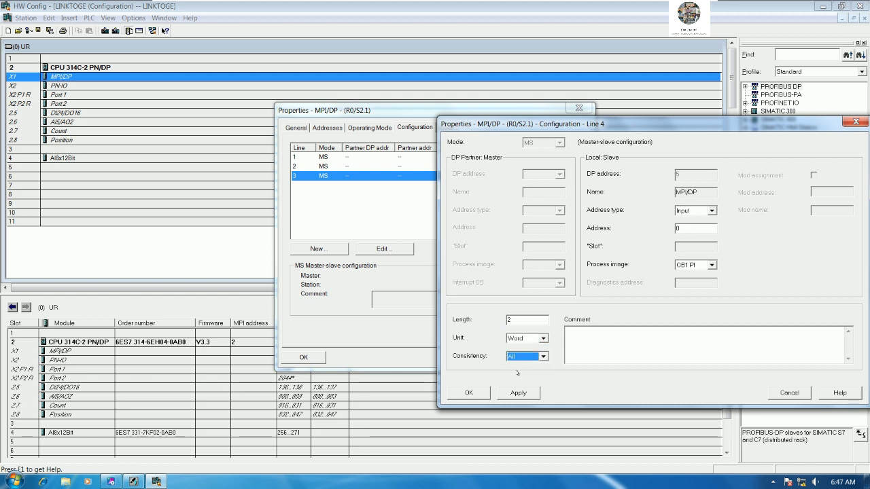
click(468, 393)
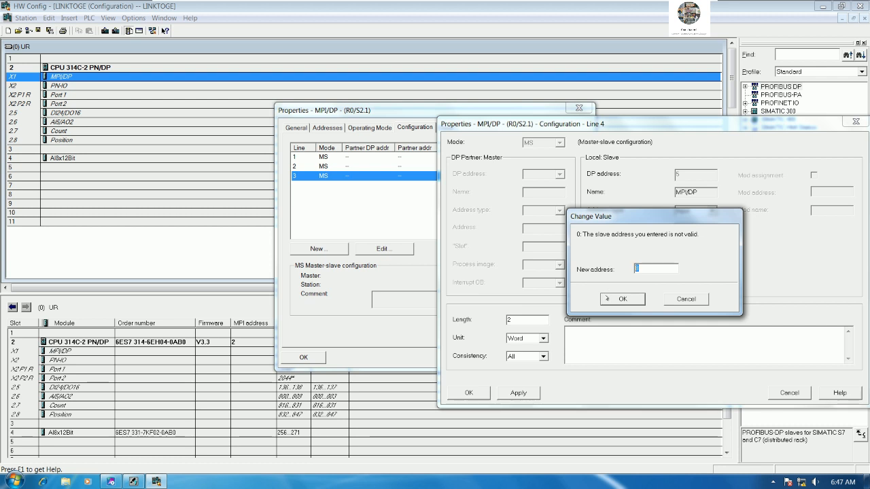
click(607, 300)
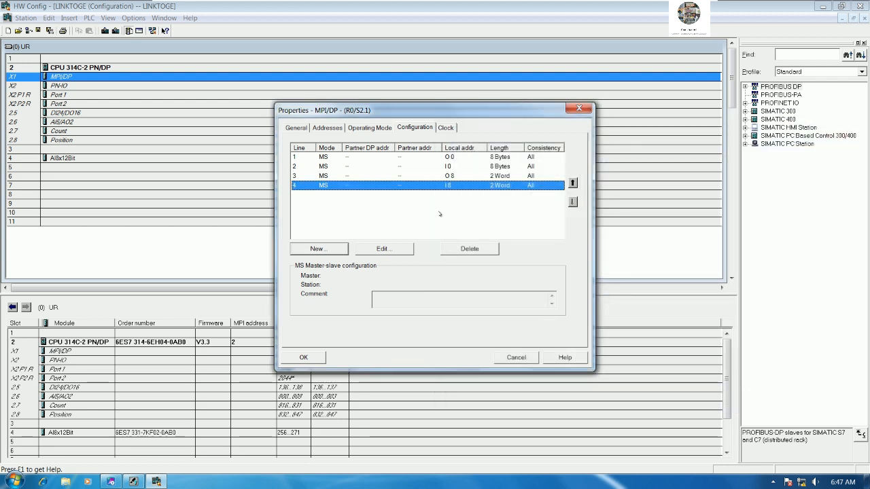
Accept the MPI/DP interface properties, and save and compile the station configuration.
click(303, 357)
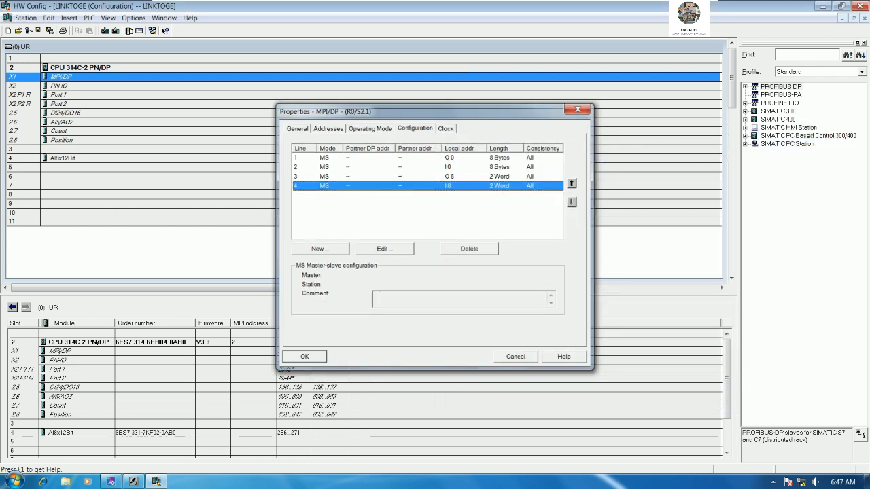
click(49, 30)
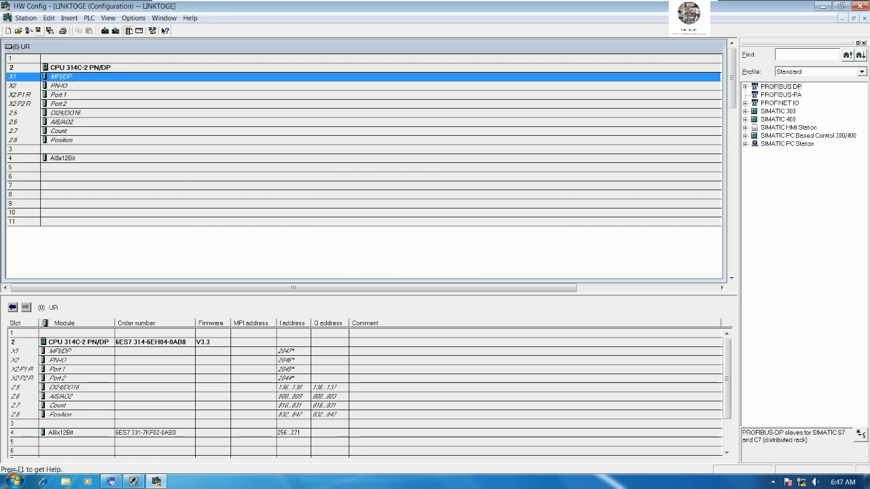
Ping the CPU at 192.168.0.1 from a command prompt to check the connection, and close the prompt.
key(super+r)
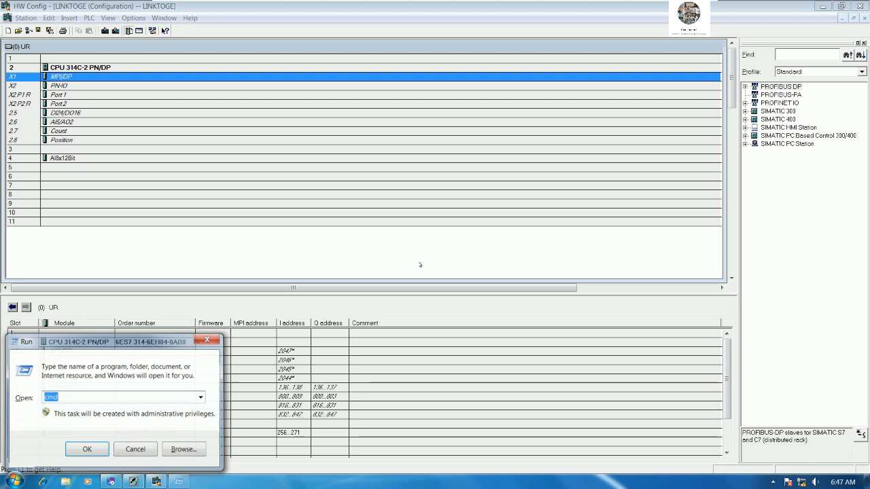
key(Return)
text(ping w)
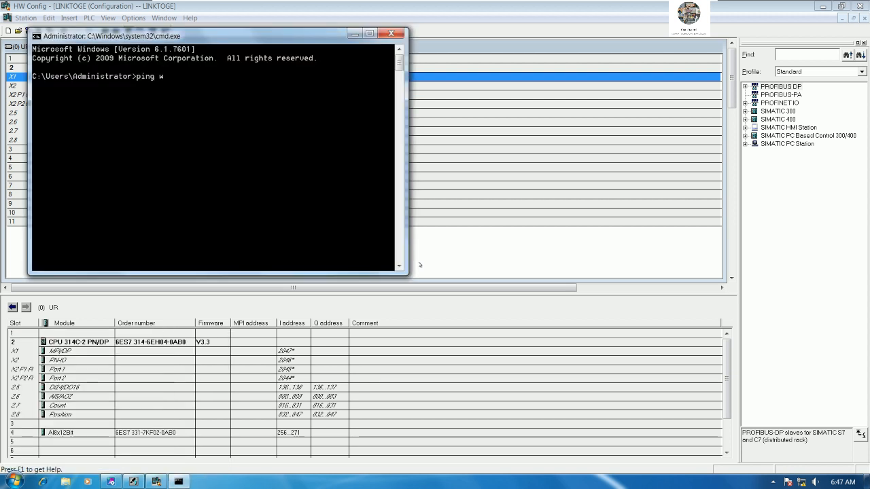
text(192.168.0.1)
key(Return)
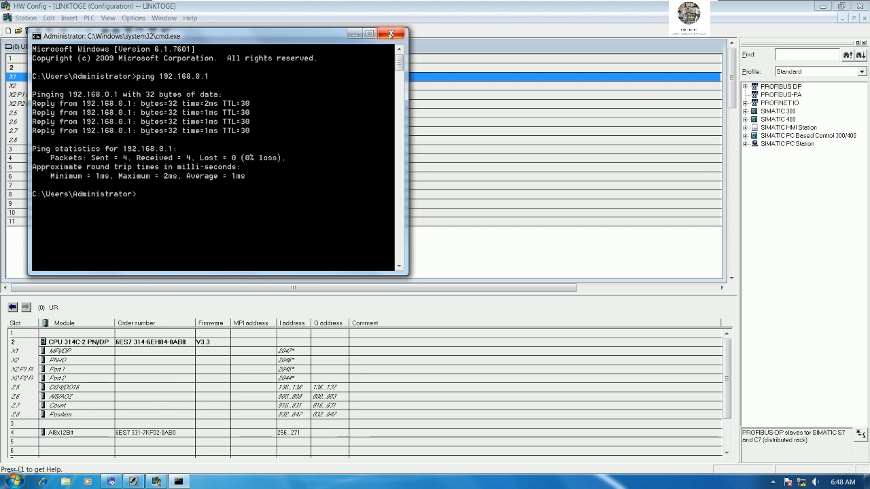
click(391, 34)
Recompile and download the hardware configuration to the CPU 314C-2 PN/DP at 192.168.0.1, stopping the CPU for loading and restarting it.
click(50, 31)
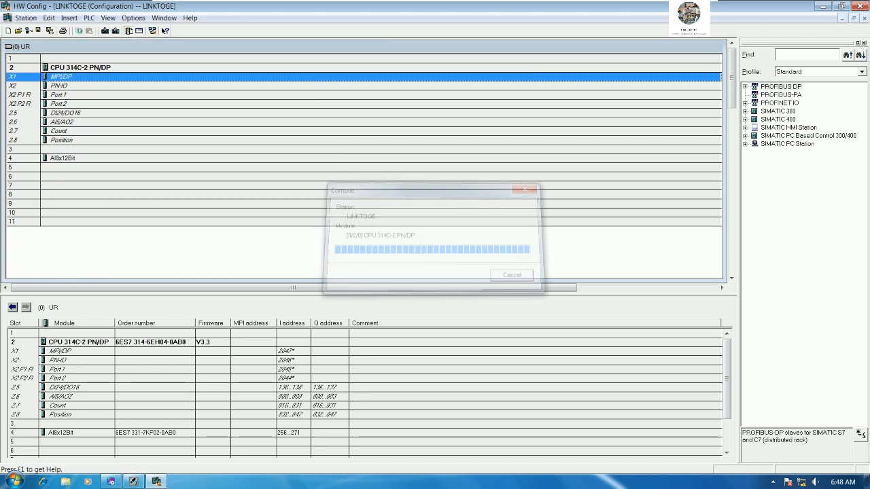
click(104, 31)
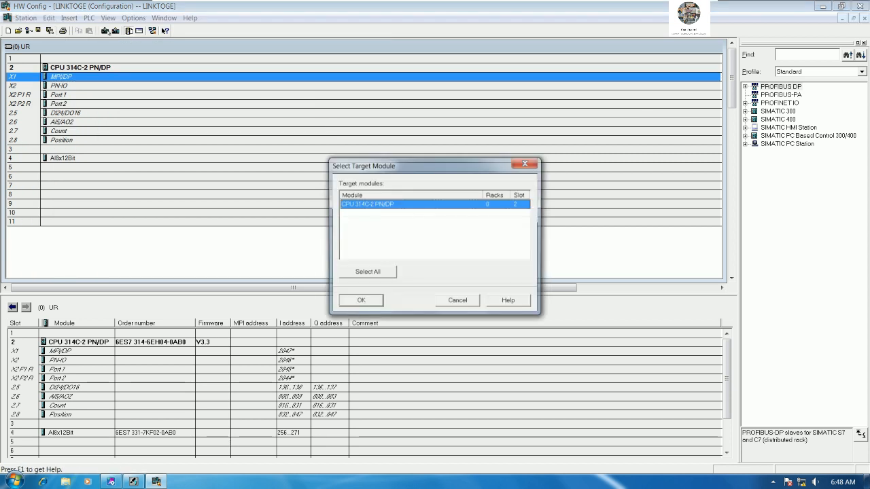
click(361, 301)
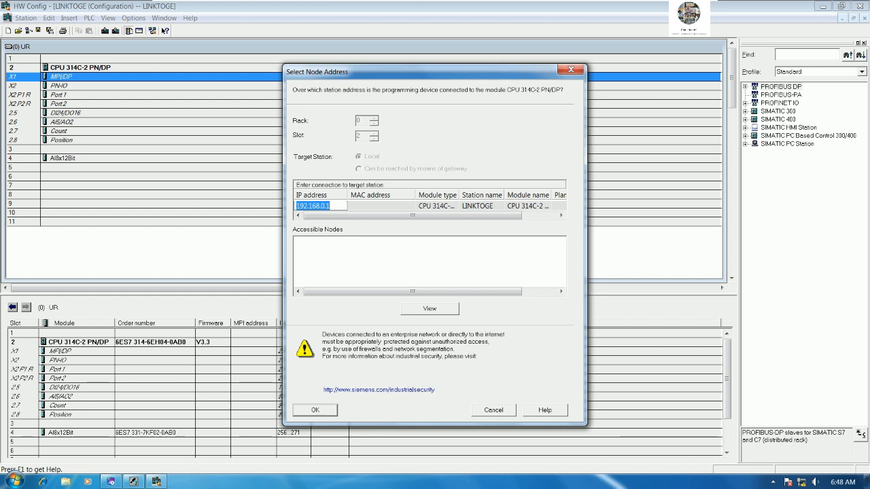
click(426, 310)
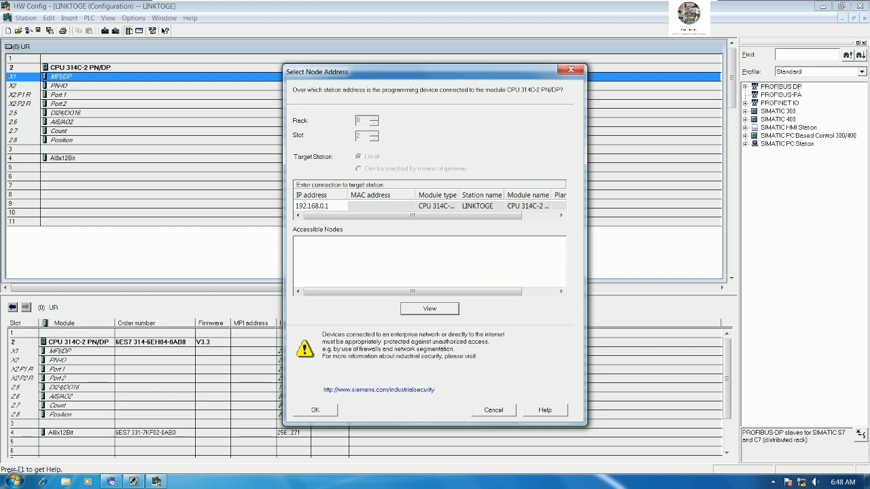
click(333, 241)
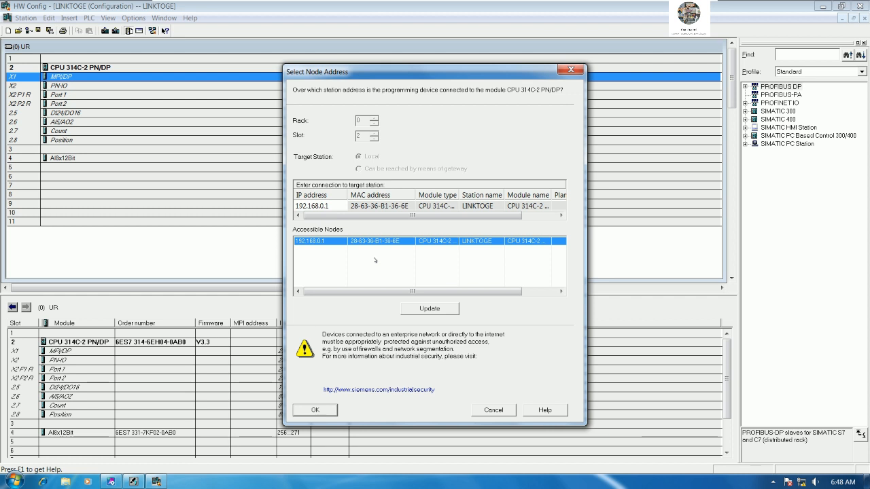
click(317, 410)
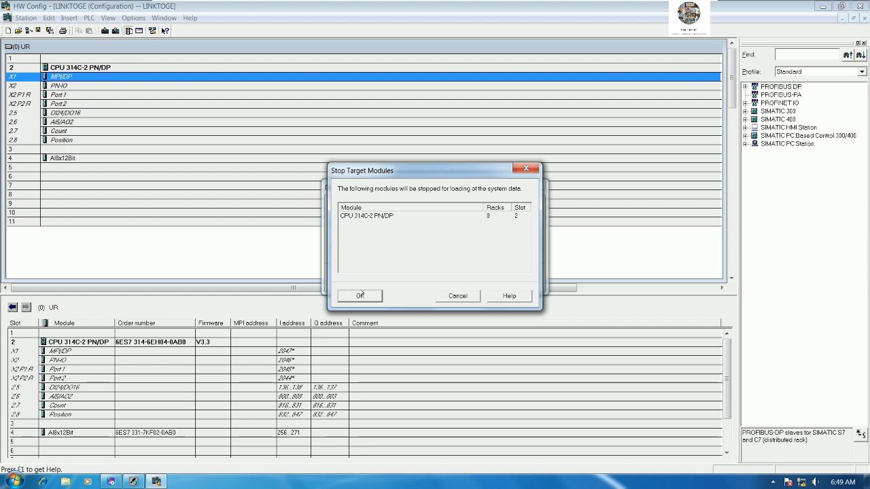
click(361, 295)
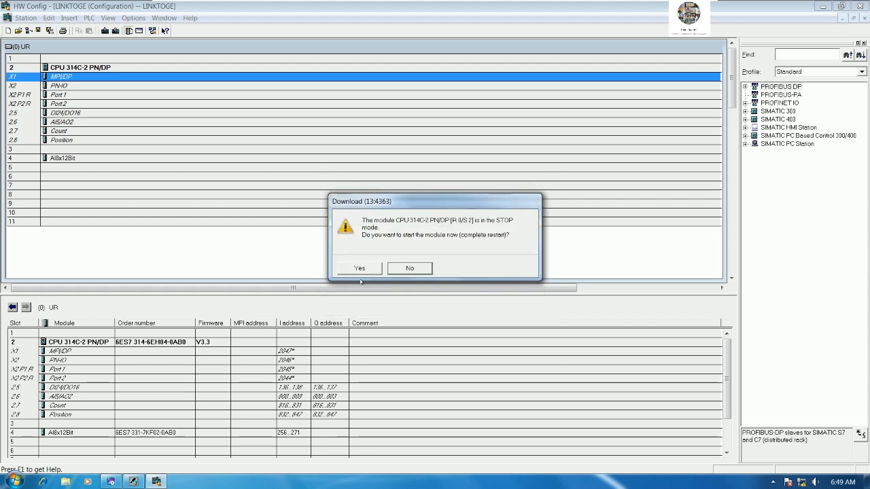
click(360, 269)
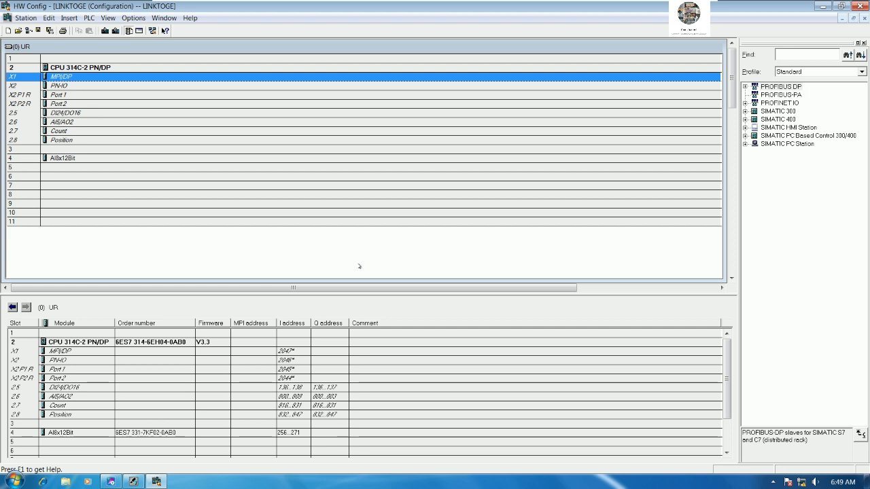
Switch to Proficy Machine Edition, connect to the S7PLC target's controller and stop it.
click(111, 483)
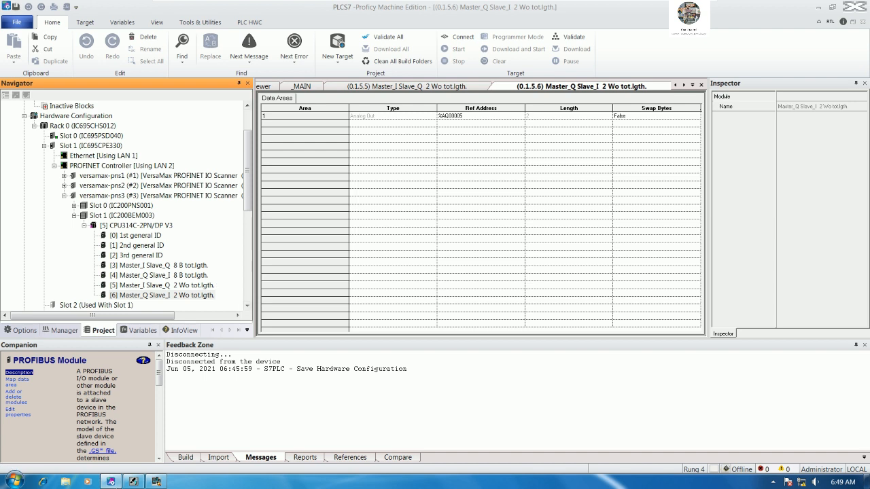
mouse_move(157, 482)
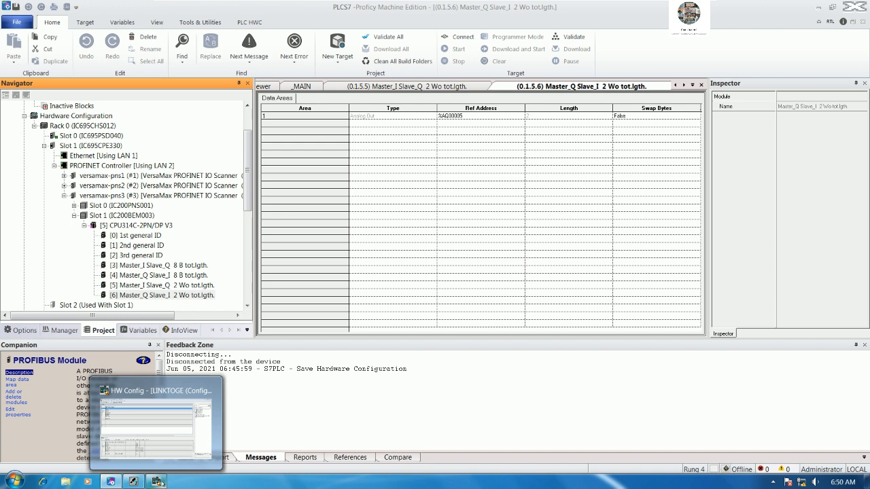
click(463, 38)
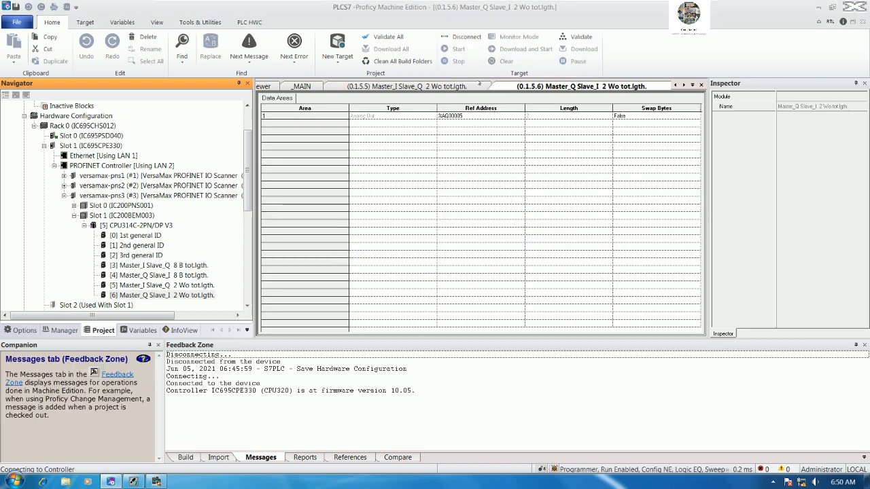
click(457, 61)
key(Return)
Download hardware configuration, logic and initial/forced values to the controller, writing all items to flash memory, and start the controller.
click(584, 49)
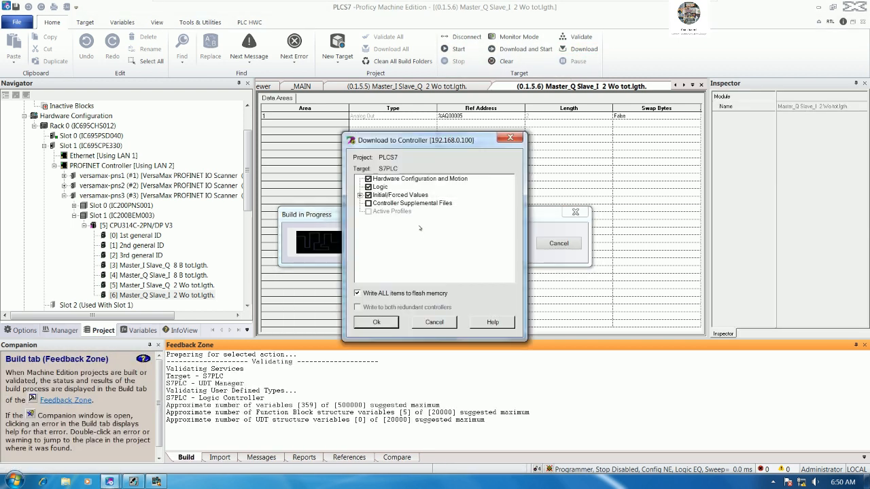
click(383, 322)
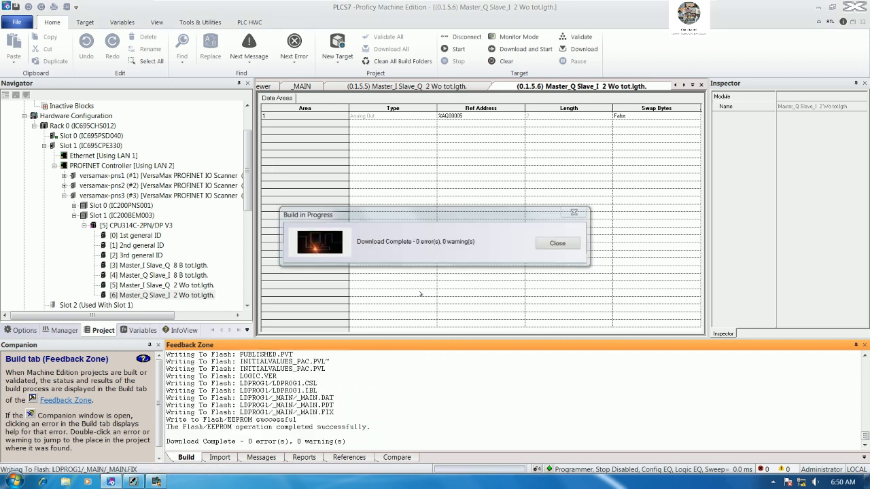
click(455, 49)
click(405, 262)
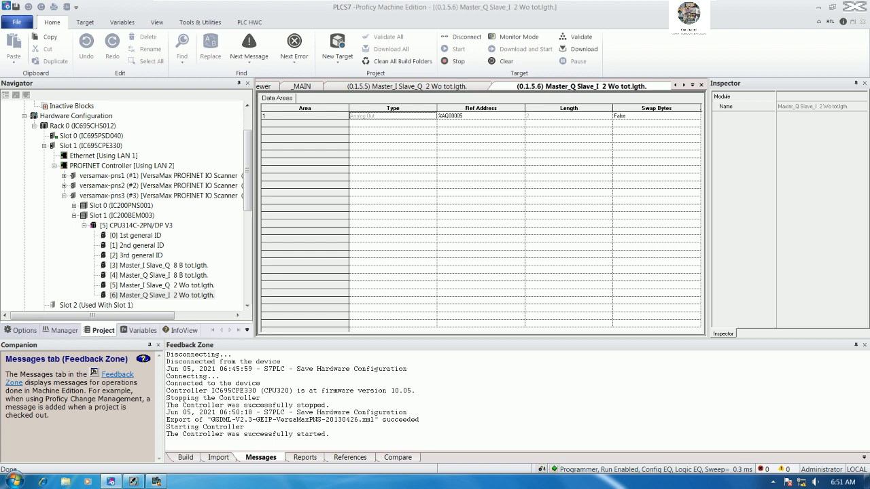
drag(250, 259, 170, 262)
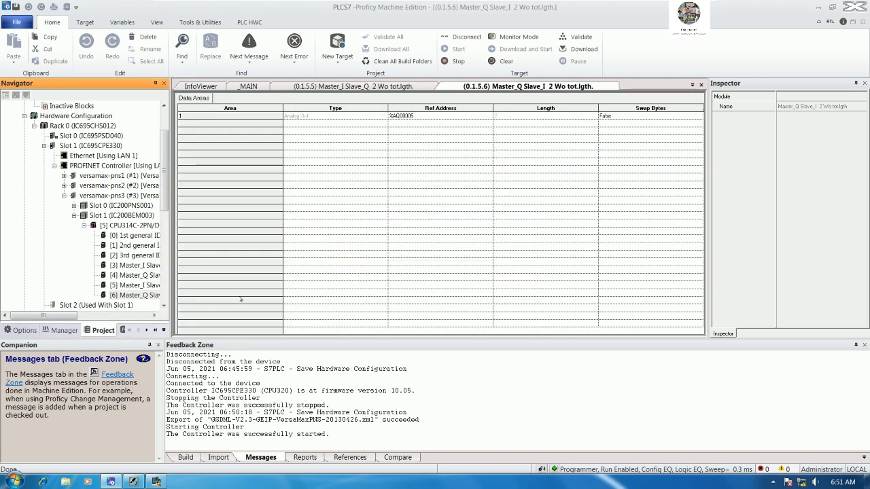
Open OB1 of the LINKTOGE project's CPU 314C-2 PN/DP in the LAD/STL/FBD editor and insert a new network after Network 1.
click(134, 481)
click(71, 83)
click(184, 40)
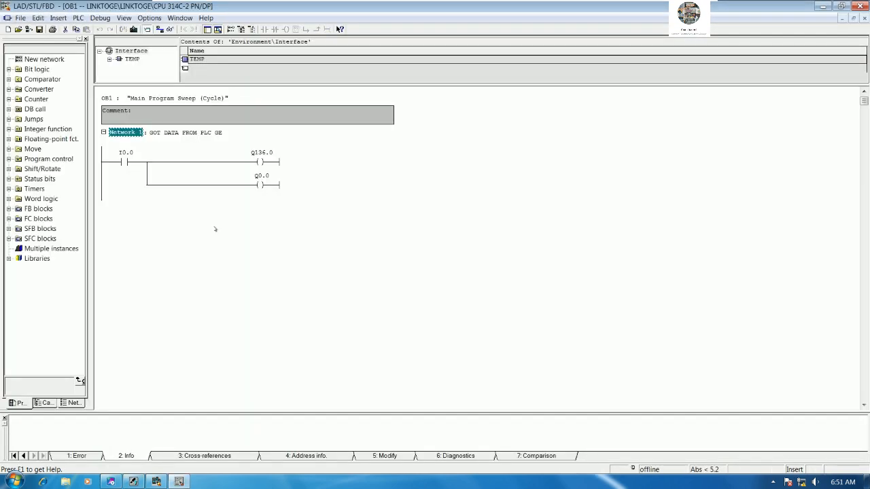
right_click(199, 204)
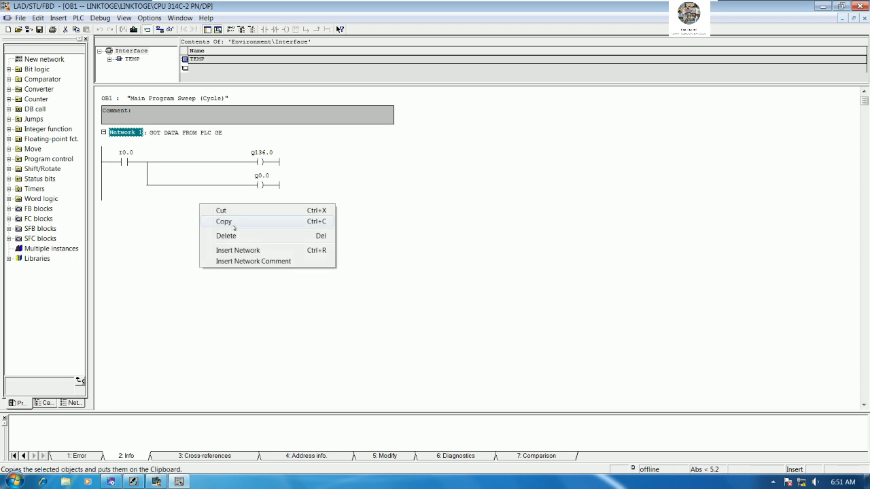
click(235, 250)
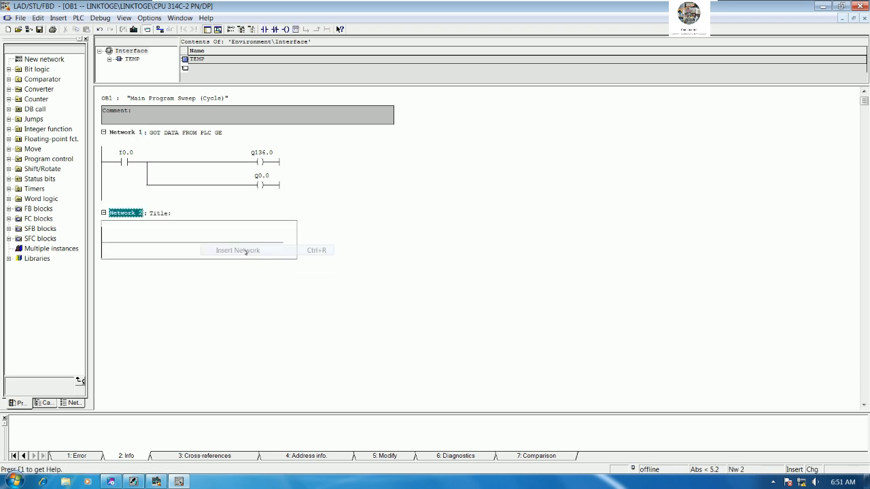
Switch to HW Config and check the local address and length of line 4 in the MPI/DP slave configuration.
click(217, 217)
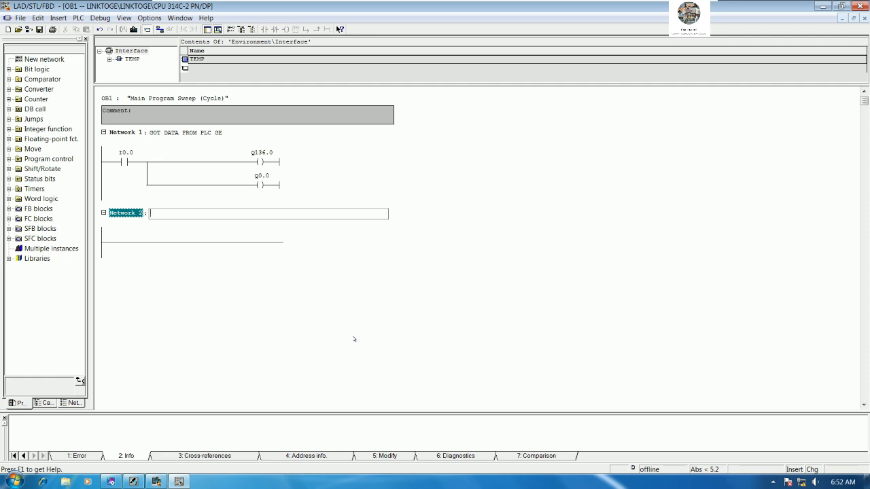
click(157, 483)
double_click(73, 76)
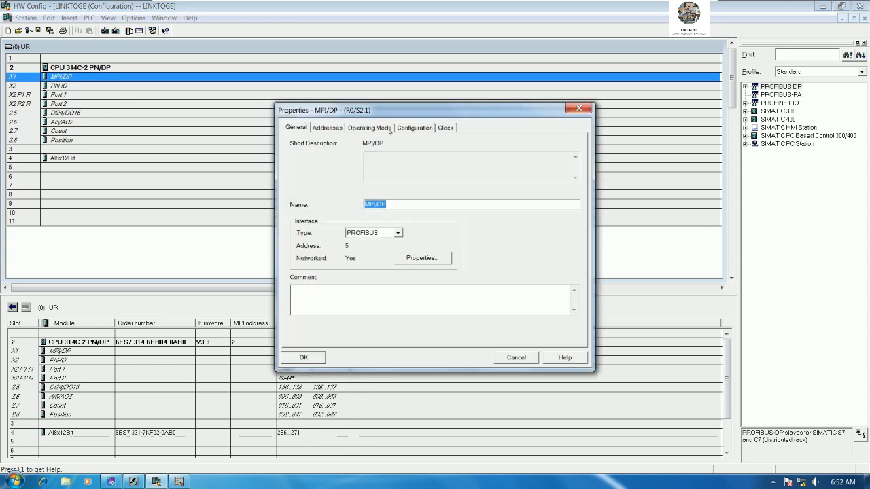
click(415, 128)
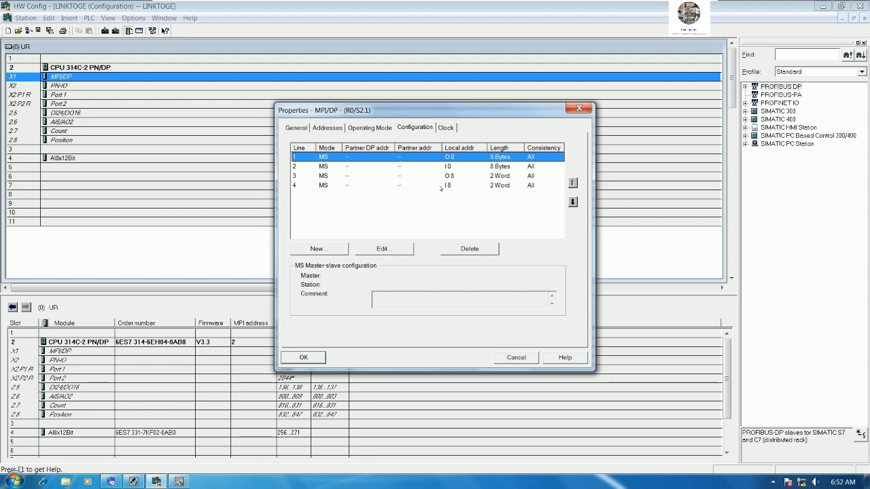
click(442, 186)
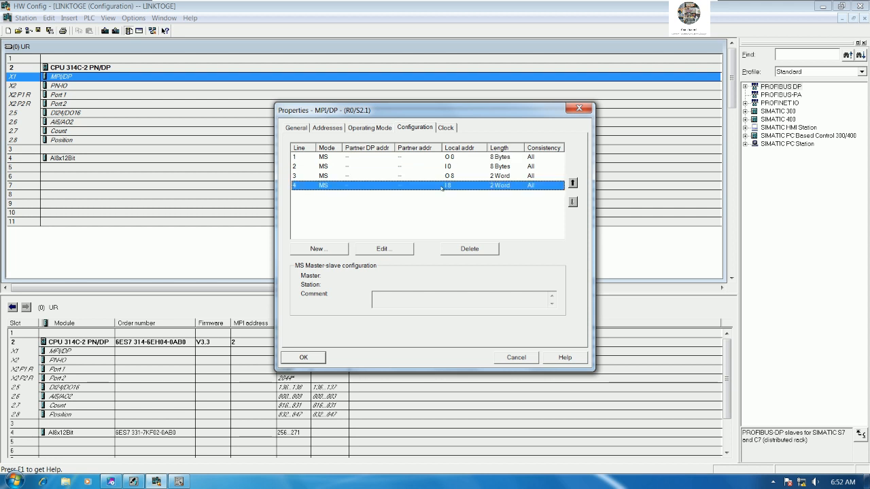
click(516, 358)
Return to OB1 in the LAD/STL/FBD editor and title Network 2 "GOT DATA FROM PLC GE".
click(187, 481)
click(182, 216)
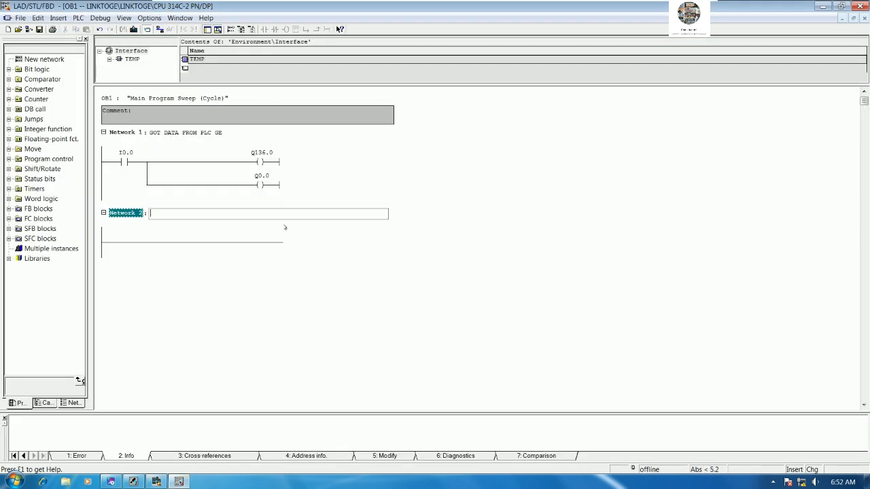
text(GOT DATA FROM PLC GE)
key(Return)
Insert a MOVE box on the empty rung of Network 2.
click(166, 244)
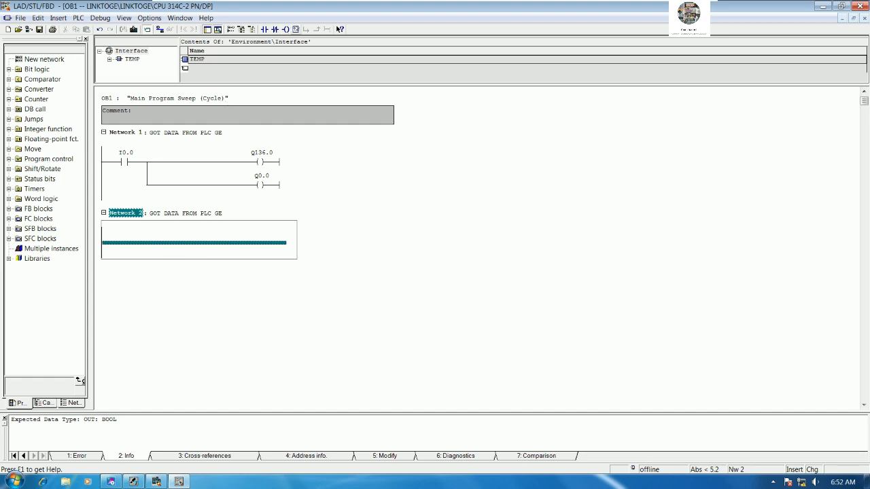
click(295, 29)
text(MOVE)
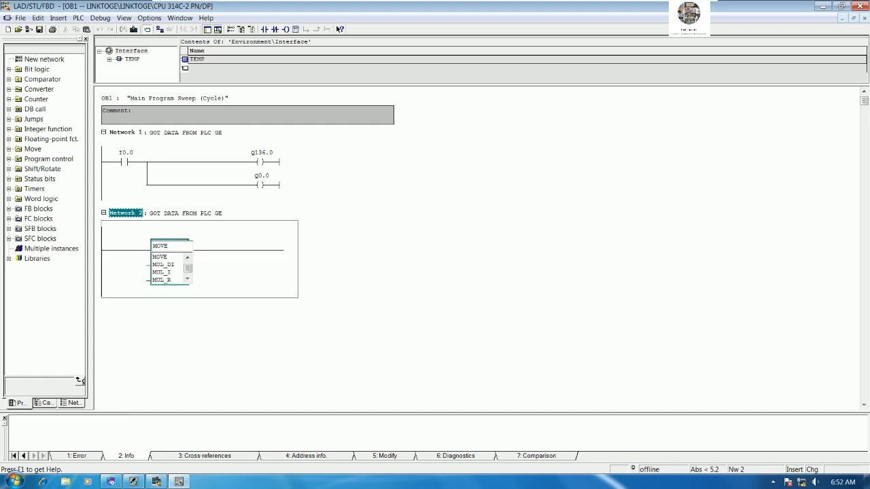
key(Return)
click(398, 301)
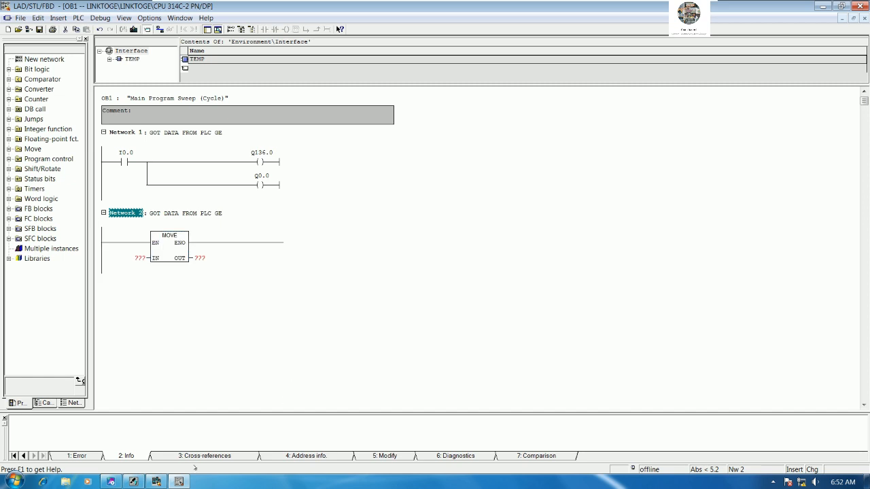
Recheck the 2 Word input line's local address in HW Config's MPI/DP properties to find the MOVE box's source address.
click(157, 482)
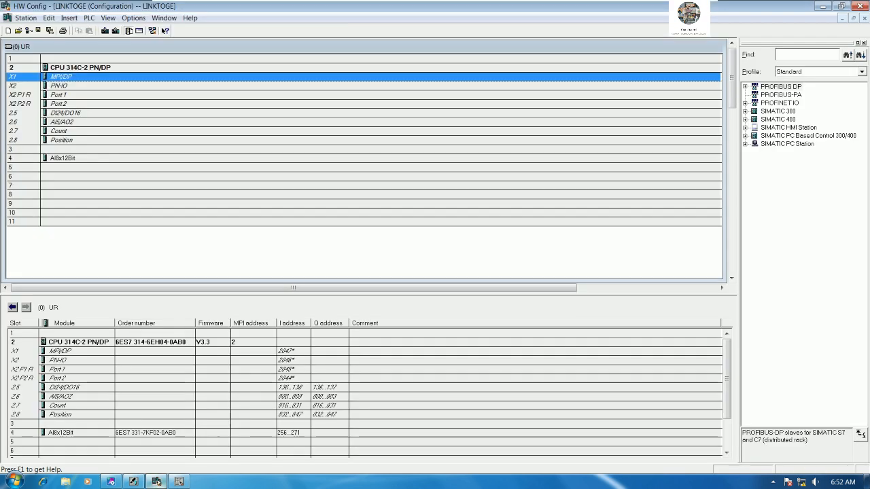
double_click(122, 77)
click(413, 128)
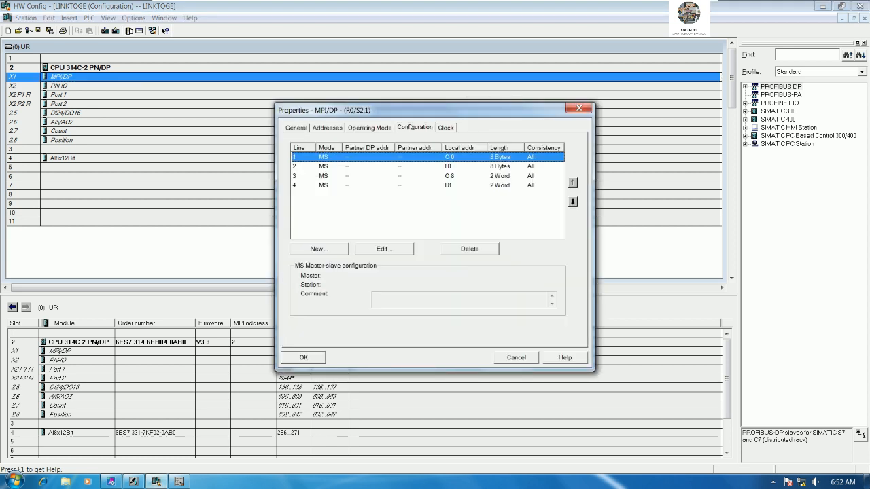
click(356, 186)
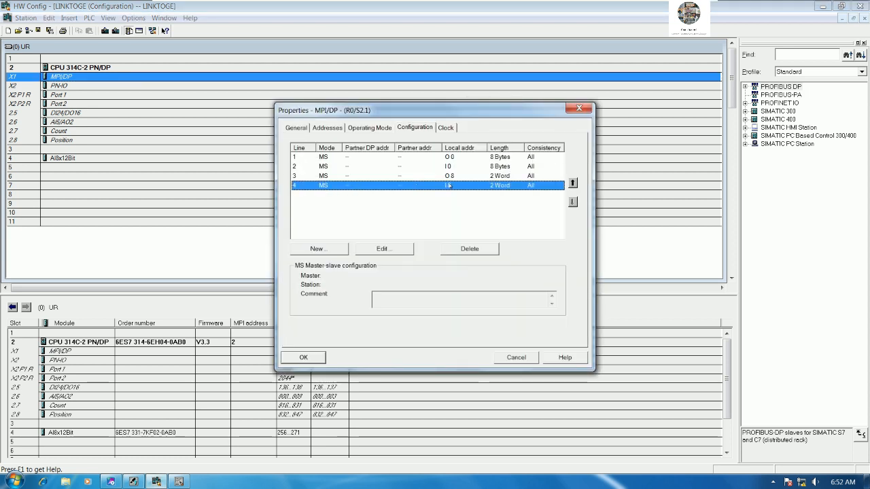
click(579, 108)
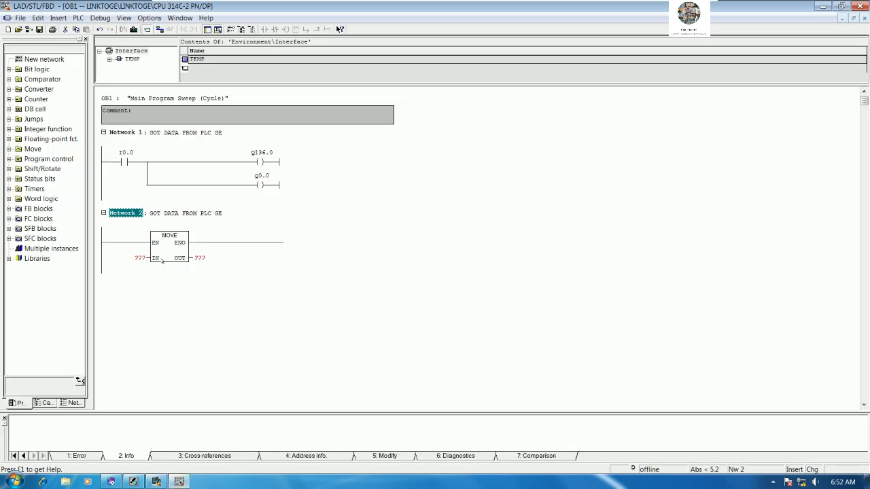
Back in OB1, assign PIW8 to the IN parameter of the MOVE box in Network 2.
click(145, 260)
text(I)
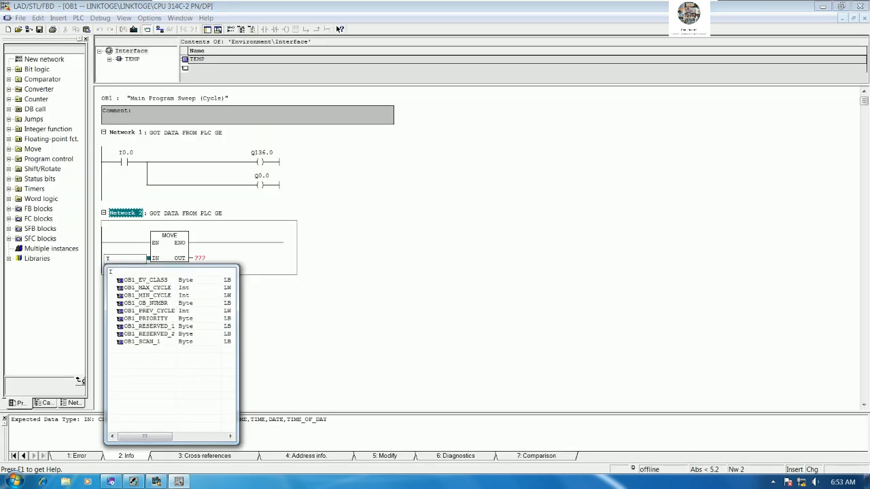
text(PIW)
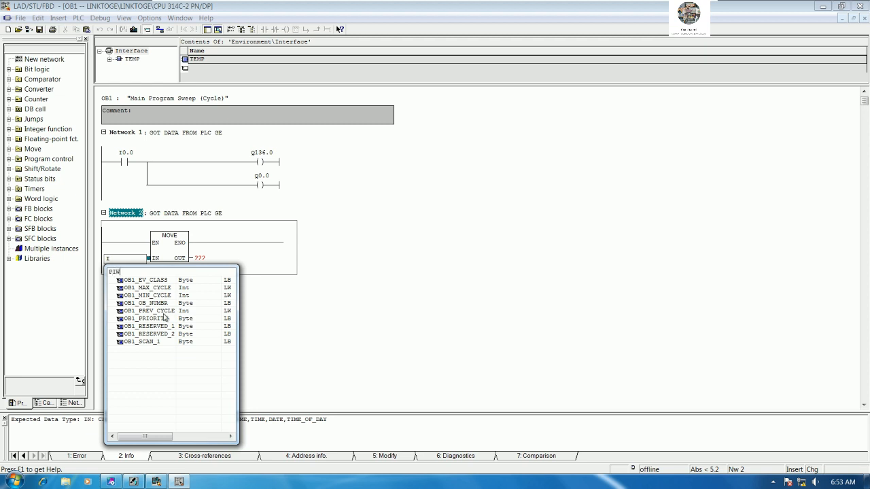
text(8)
key(Return)
key(Return)
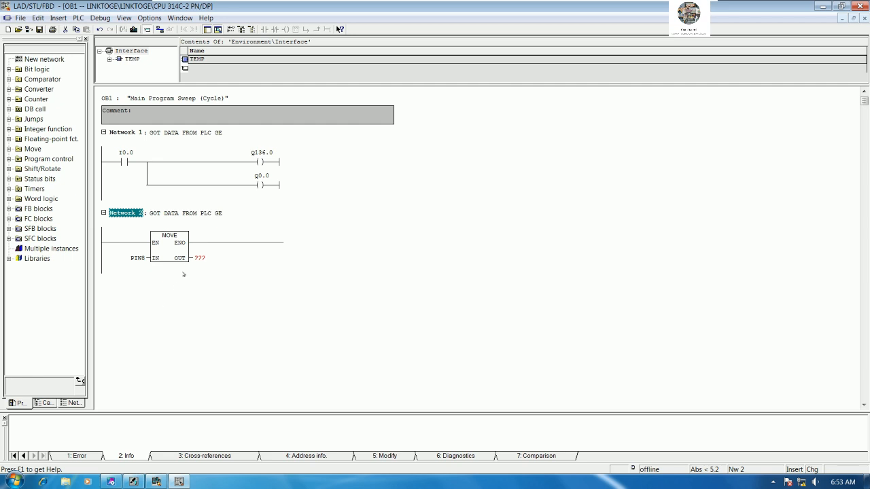
Assign IW1000 to the OUT parameter of the MOVE box in Network 2.
click(199, 259)
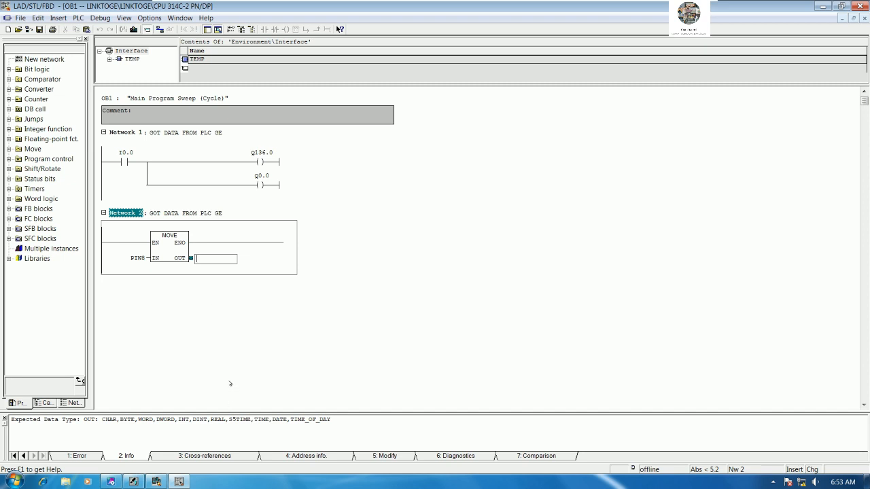
text(IW)
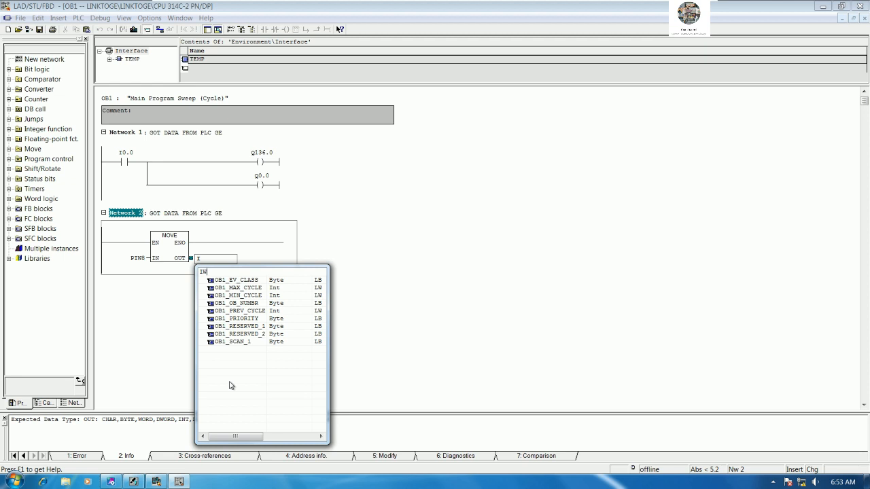
text(1000)
key(Return)
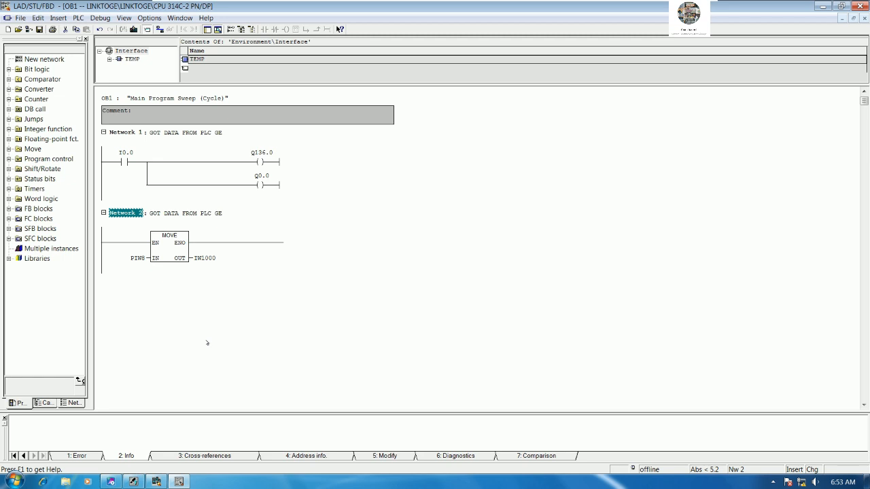
click(203, 259)
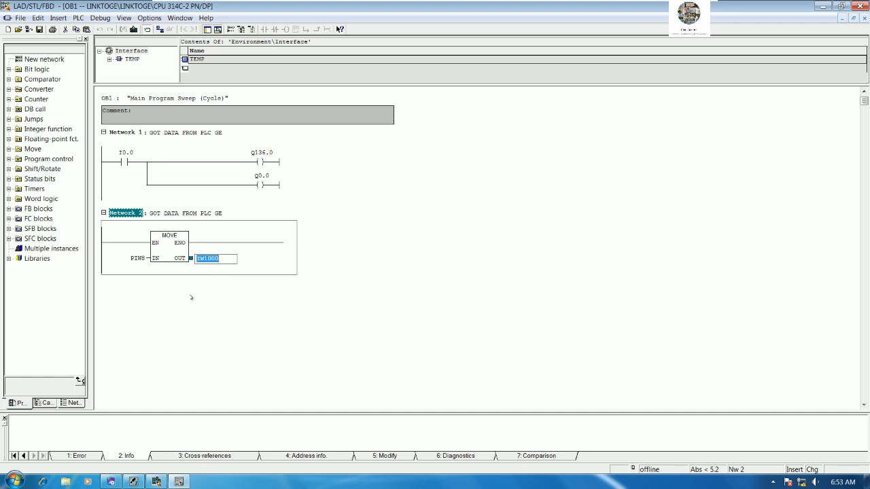
click(191, 297)
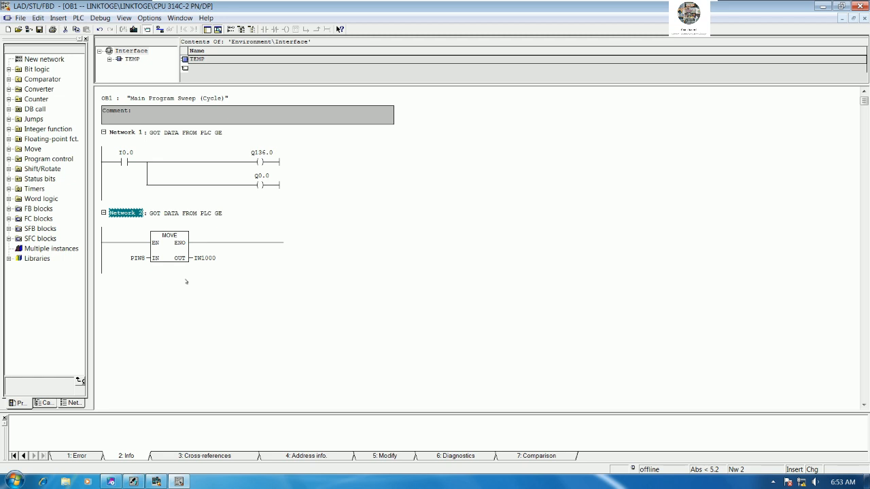
Insert a third network titled "BIT1" after the MOVE network in OB1 and select its empty rung.
right_click(201, 279)
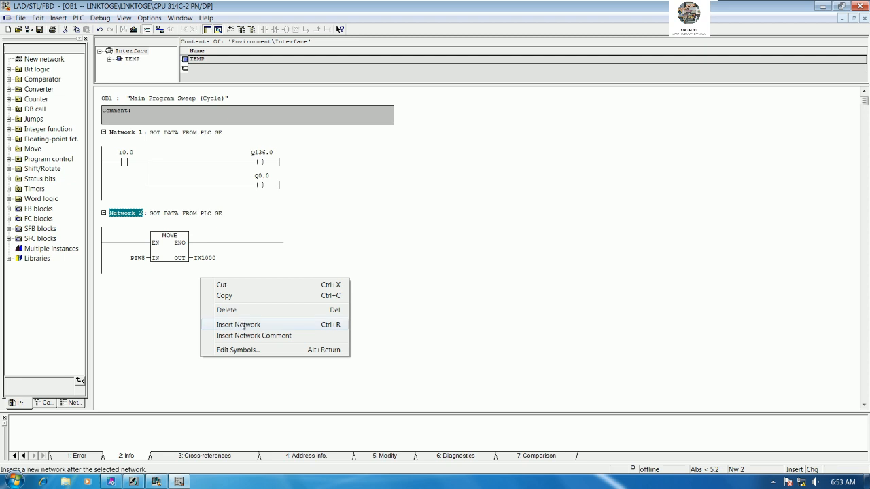
click(179, 296)
click(117, 245)
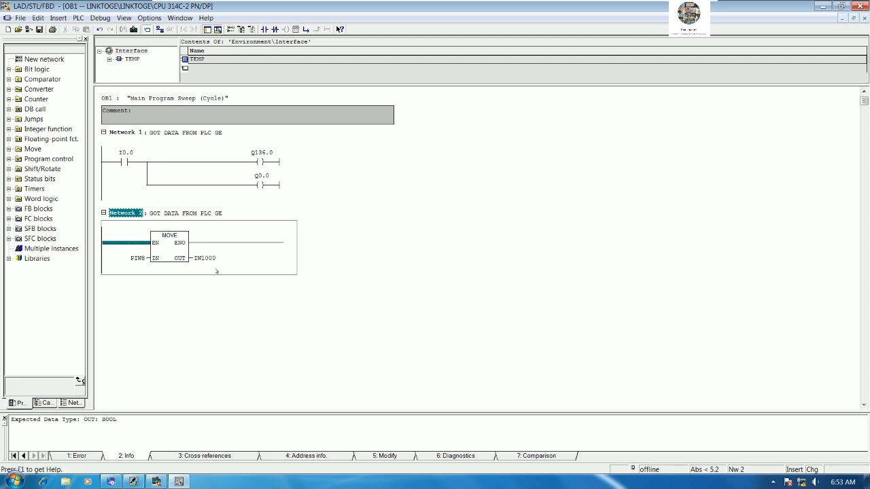
click(251, 278)
right_click(254, 276)
click(311, 282)
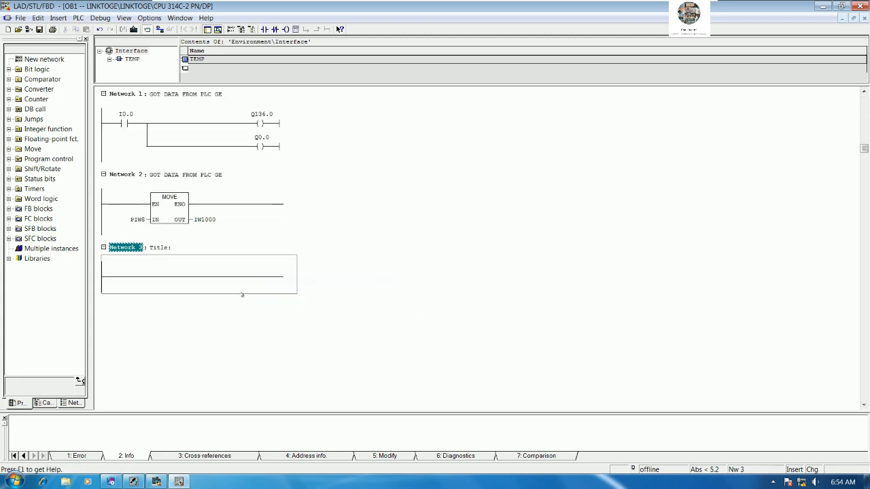
click(167, 248)
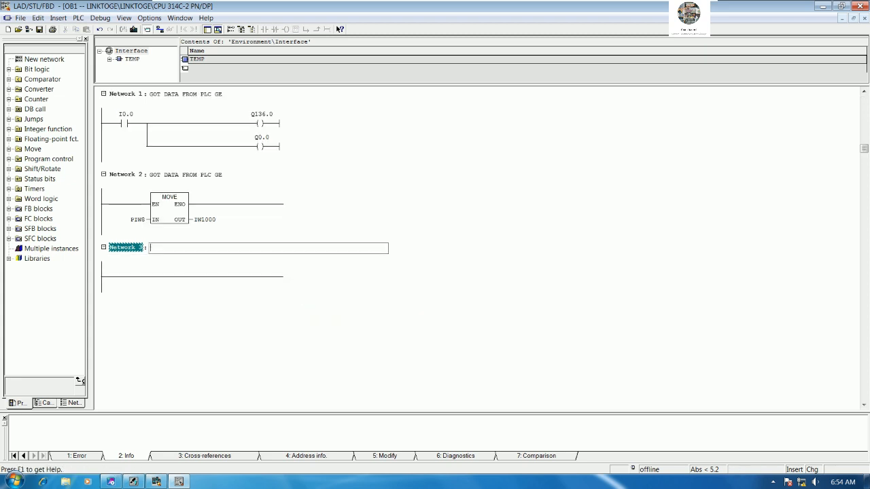
text(BIT1)
key(Return)
click(163, 277)
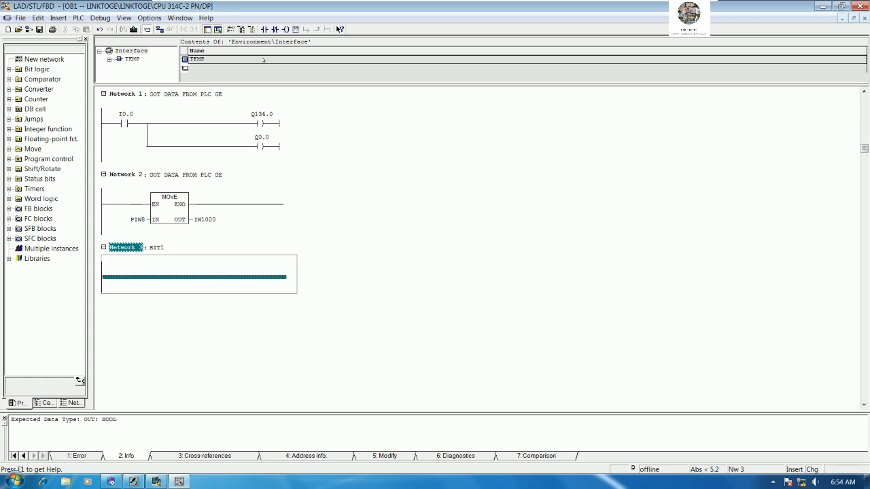
Place a normally open contact with address I1000.0 on the Network 3 rung.
click(265, 29)
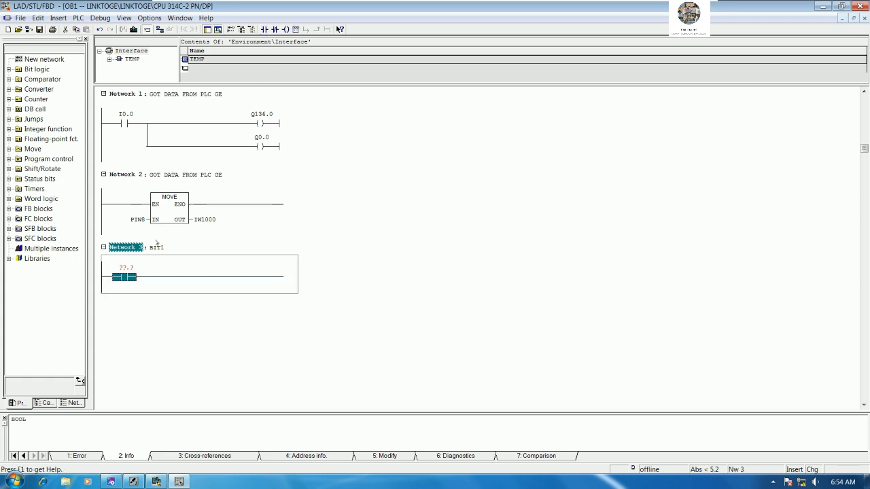
click(127, 268)
text(I100)
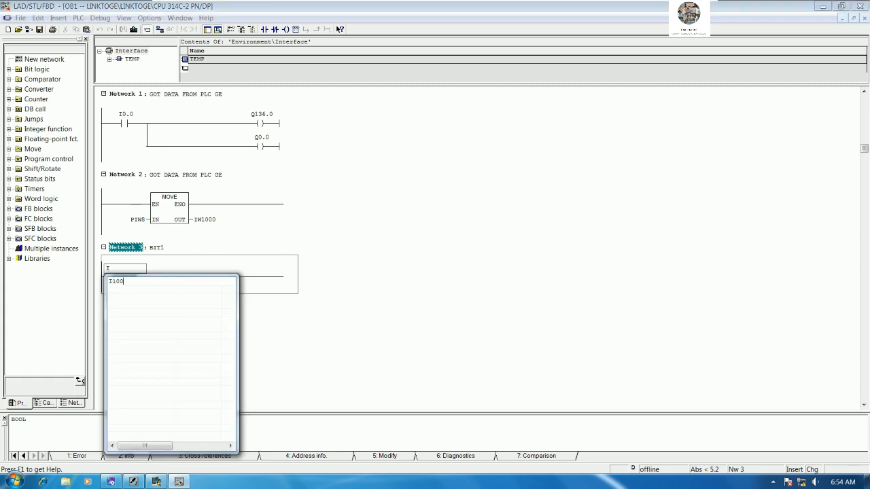
text(0.0)
key(Return)
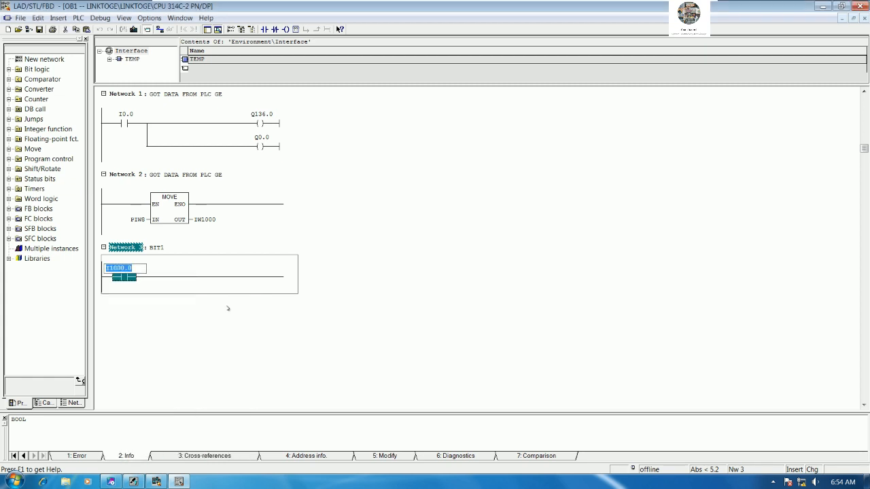
click(239, 275)
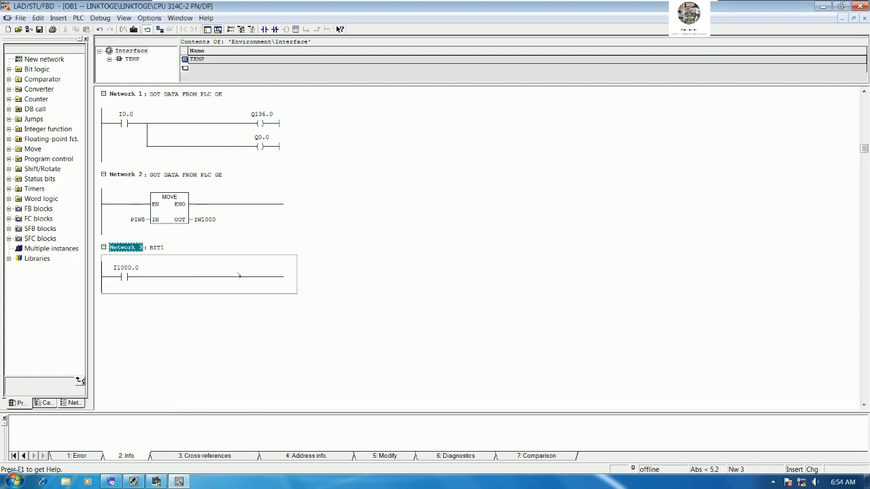
Add an output coil with address Q136.1 after the I1000.0 contact in Network 3.
click(242, 279)
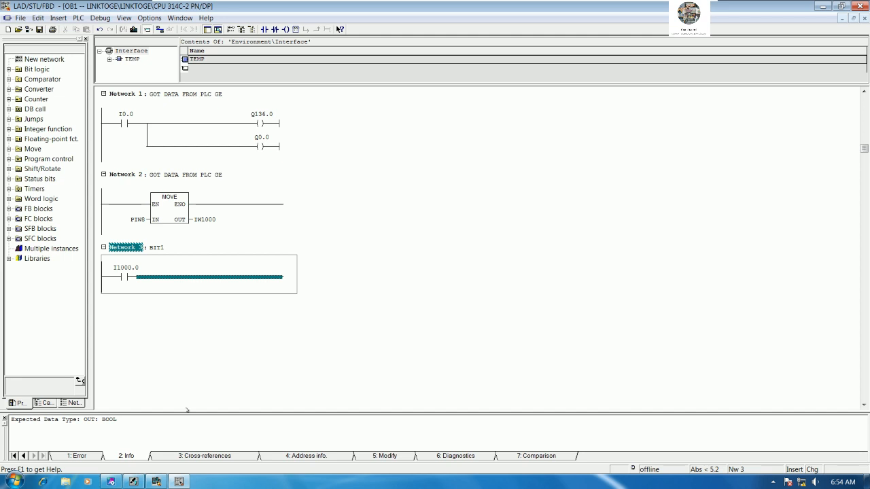
click(133, 482)
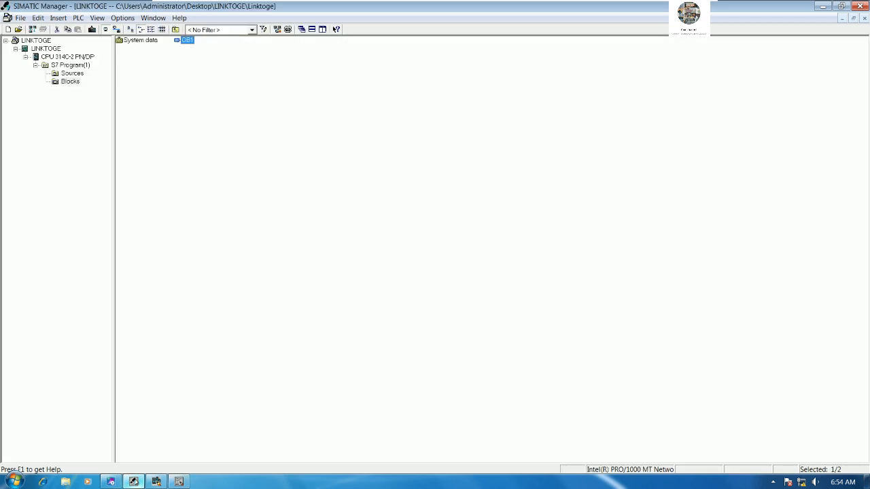
click(156, 481)
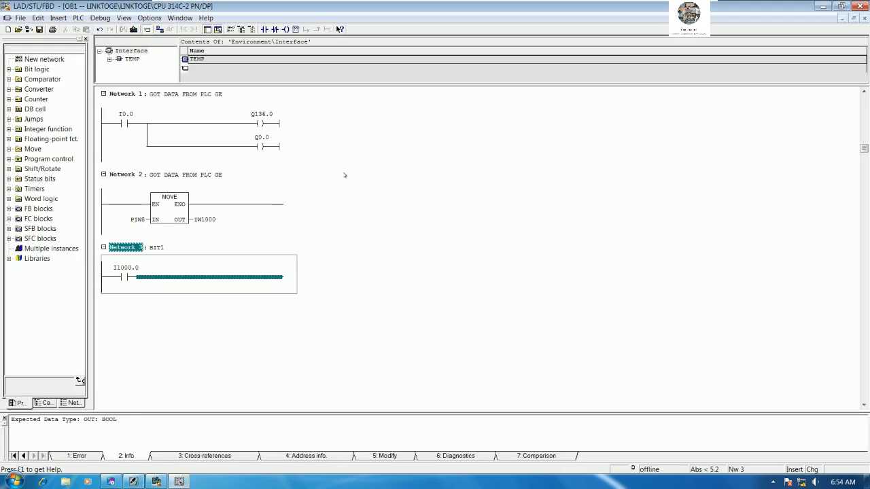
click(308, 130)
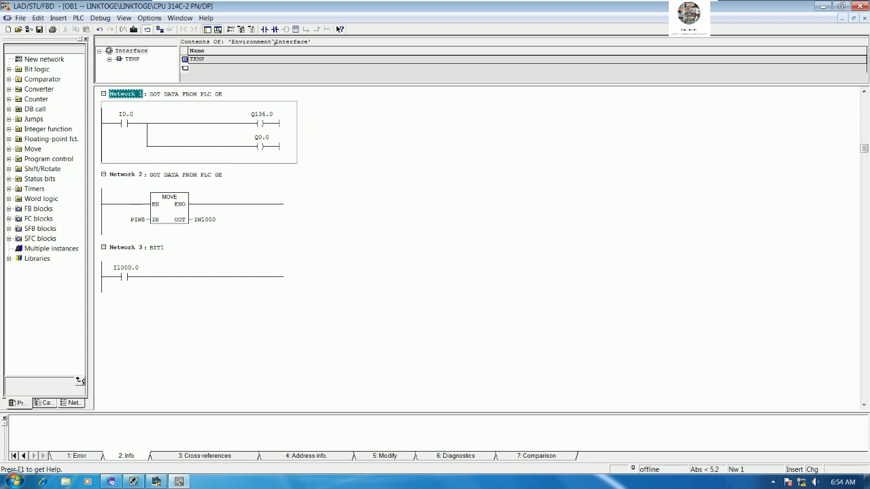
click(266, 277)
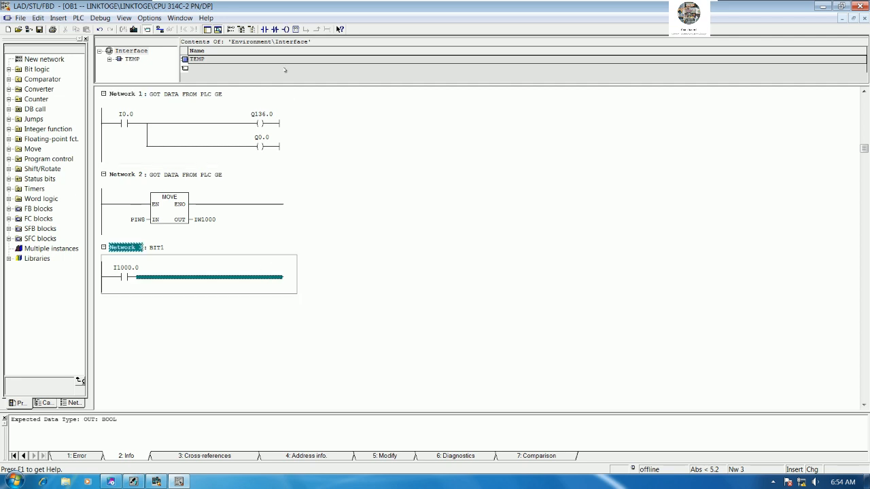
click(285, 29)
text(Q)
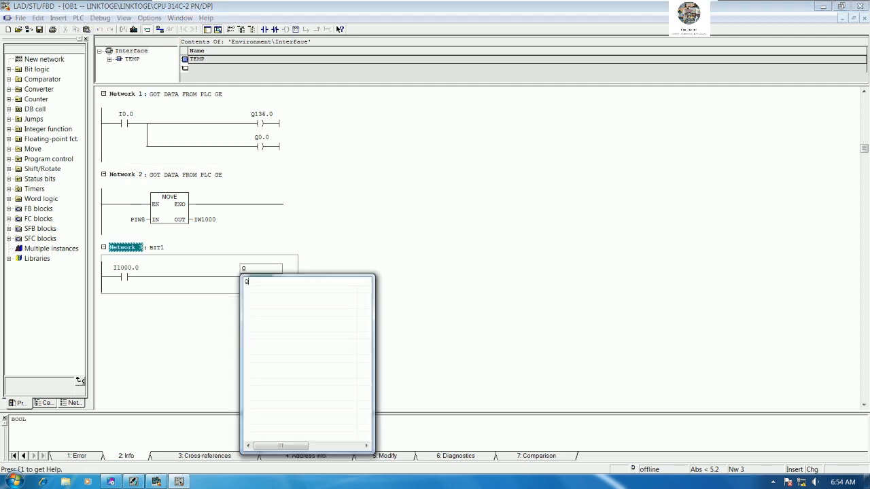
text(136.1)
key(Return)
key(Return)
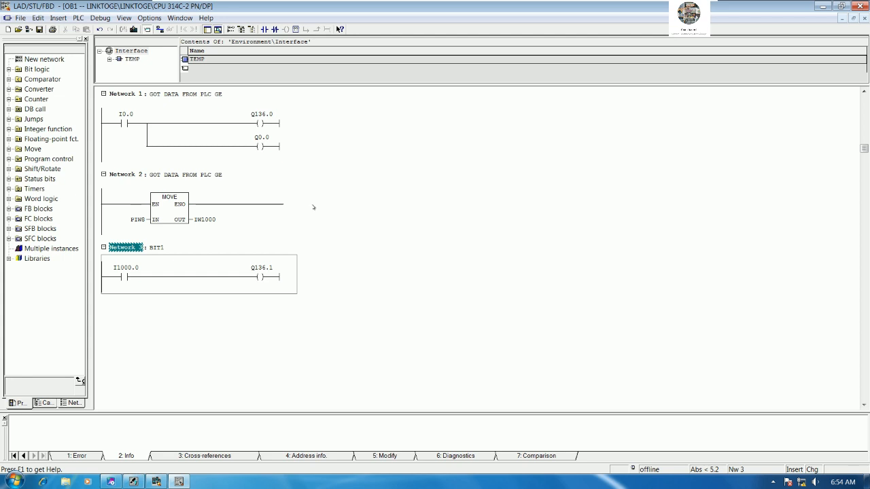
click(260, 147)
text(c)
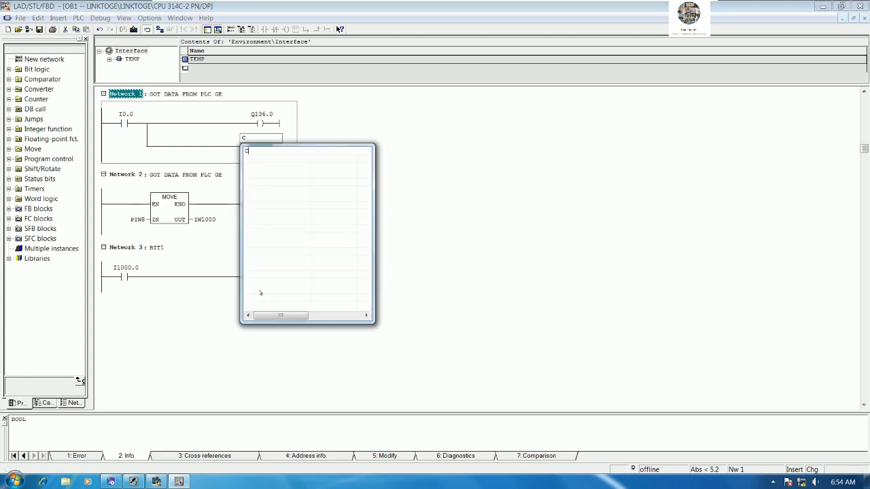
click(437, 303)
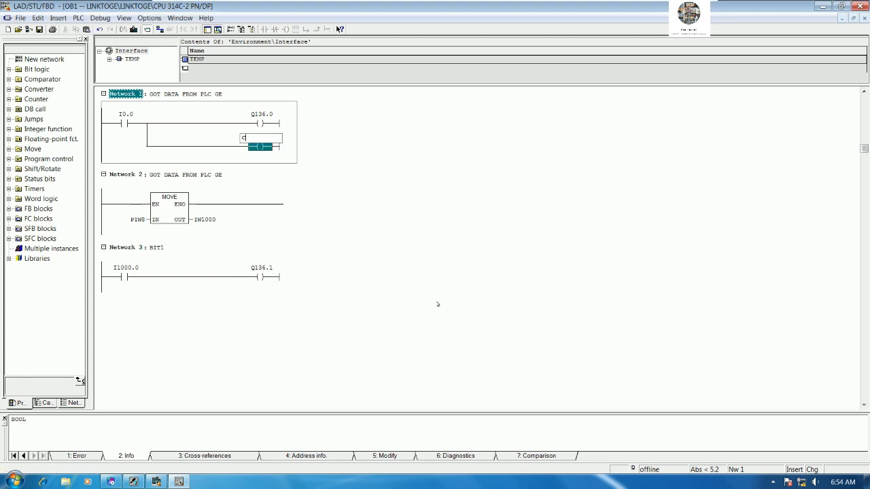
click(262, 137)
click(445, 183)
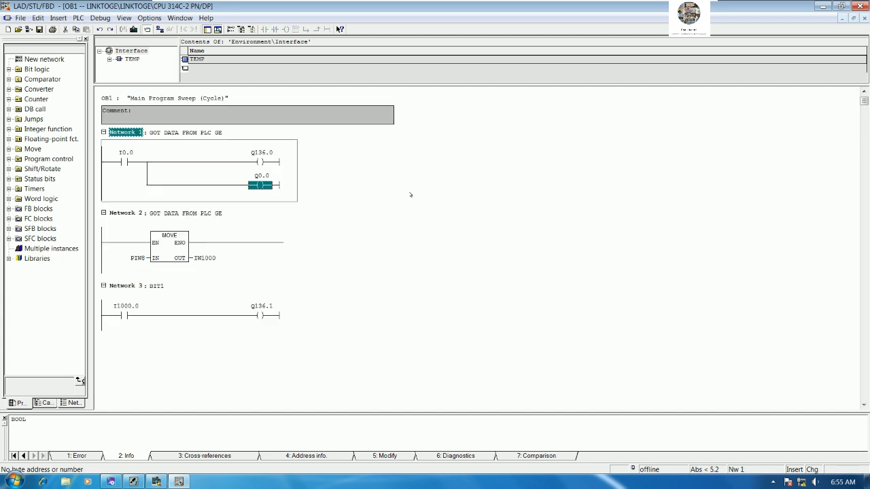
click(388, 213)
click(263, 185)
Open a parallel branch after the I1000.0 contact in Network 3 and place a coil addressed Q0.1 on it.
click(245, 317)
click(271, 359)
click(224, 316)
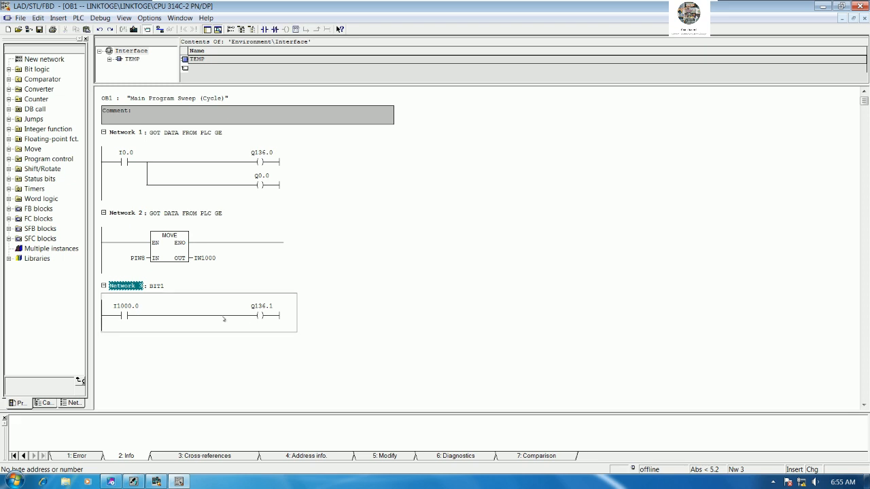
key(F8)
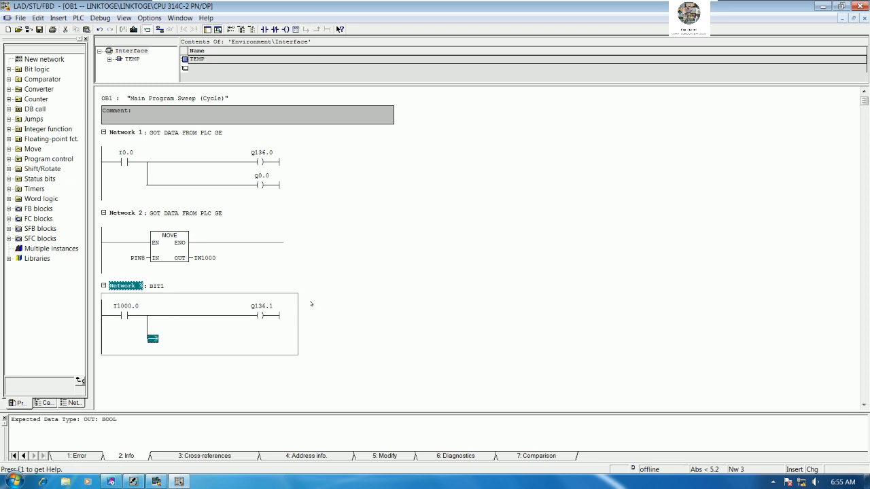
key(F7)
text(Q0.1)
key(Return)
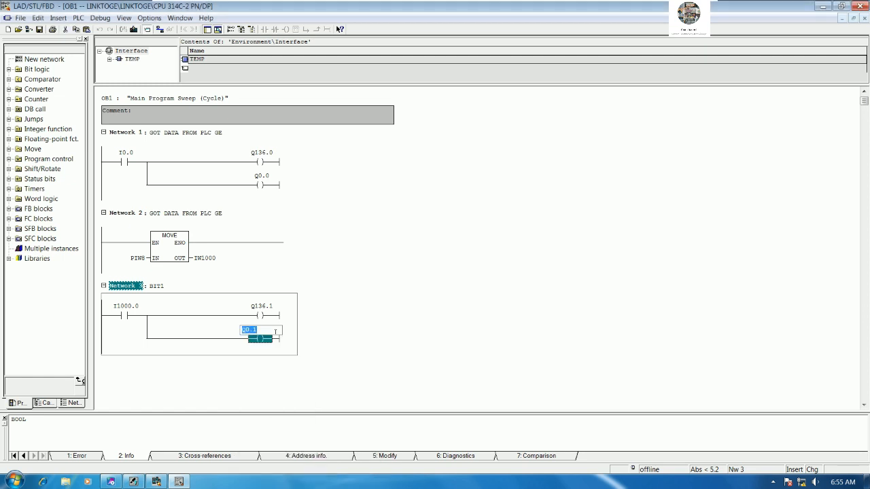
key(Return)
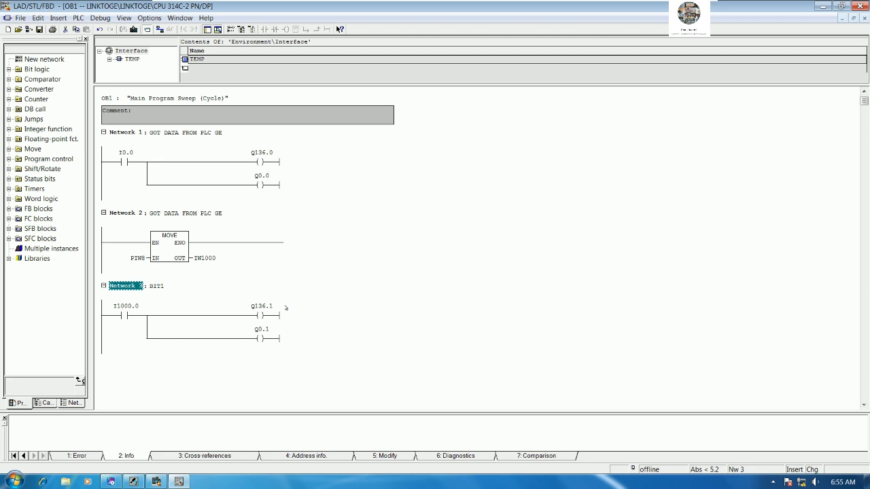
Insert a fourth network after Network 3 in OB1 and title it "BIT2".
scroll(279, 301, down, 1)
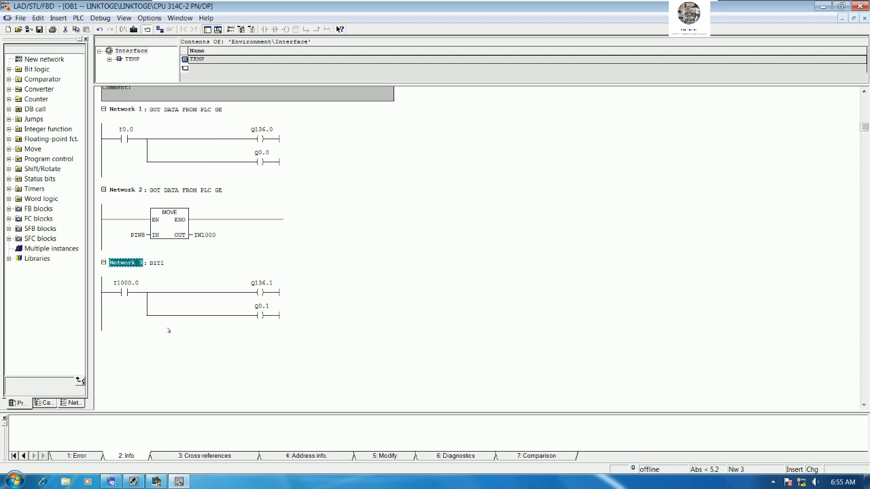
right_click(226, 333)
click(261, 347)
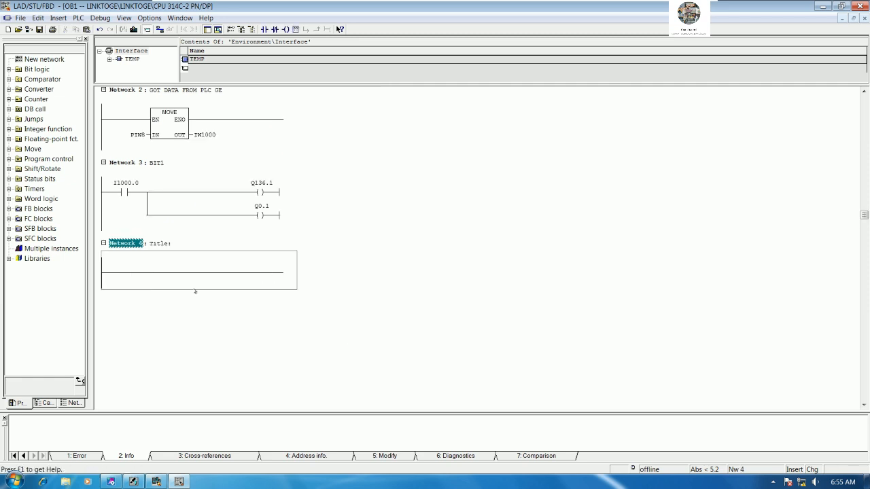
click(191, 247)
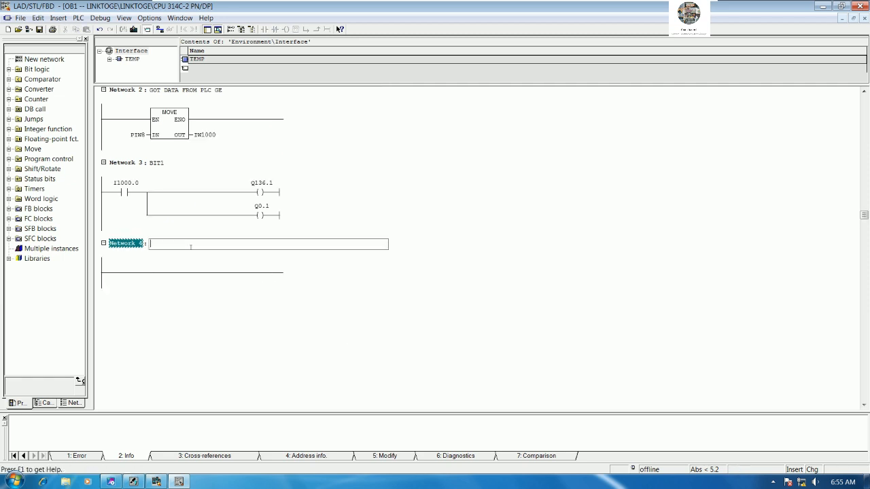
text(BIT2)
key(Return)
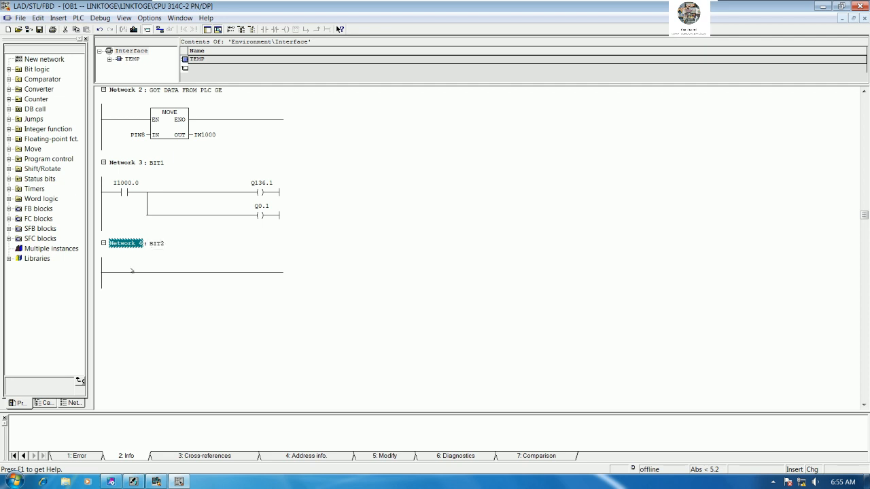
Place a normally open contact with address I1000.1 on the Network 4 rung.
click(149, 270)
key(F2)
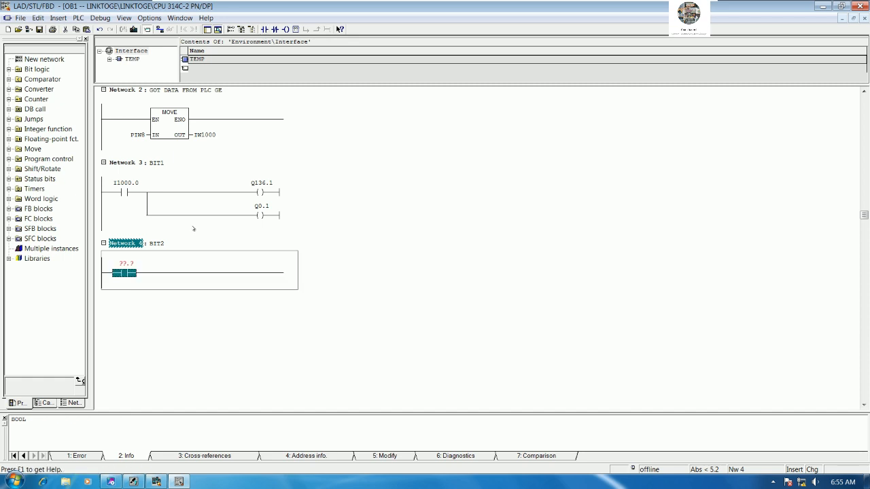
click(133, 265)
text(I)
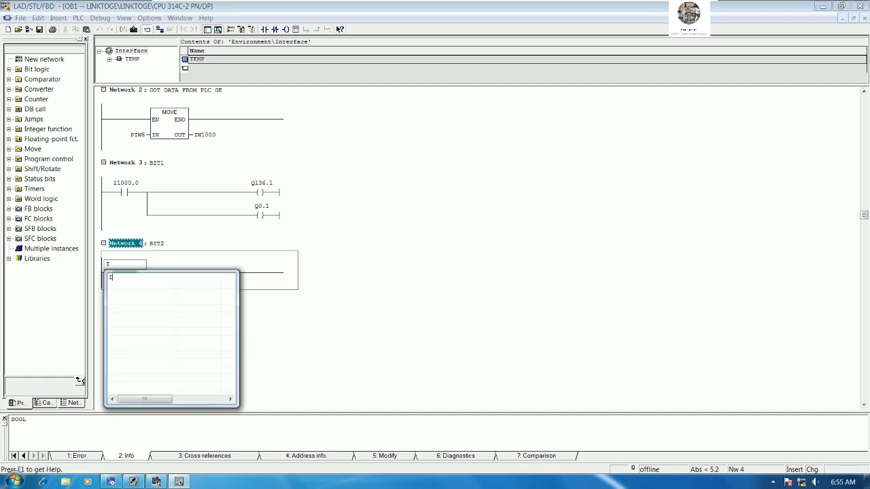
text(1000.1)
key(Return)
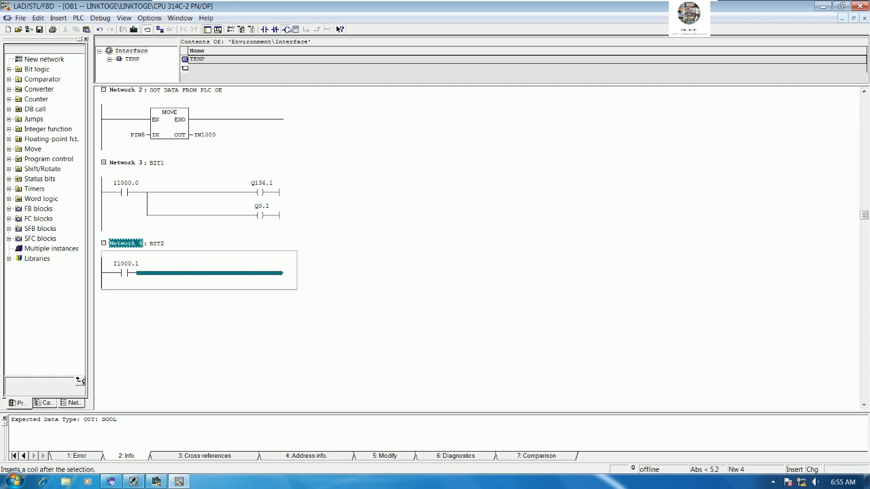
Add an output coil with address Q136.2 after the I1000.1 contact in Network 4.
click(285, 29)
click(268, 263)
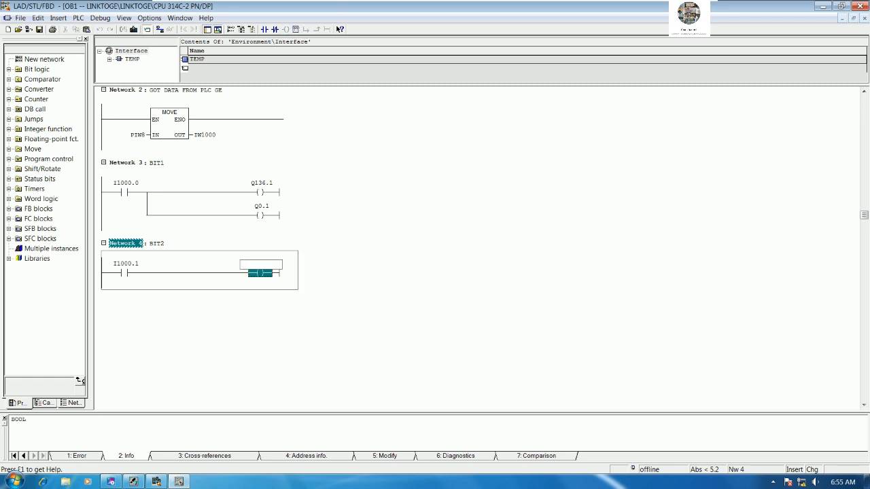
text(Q136.)
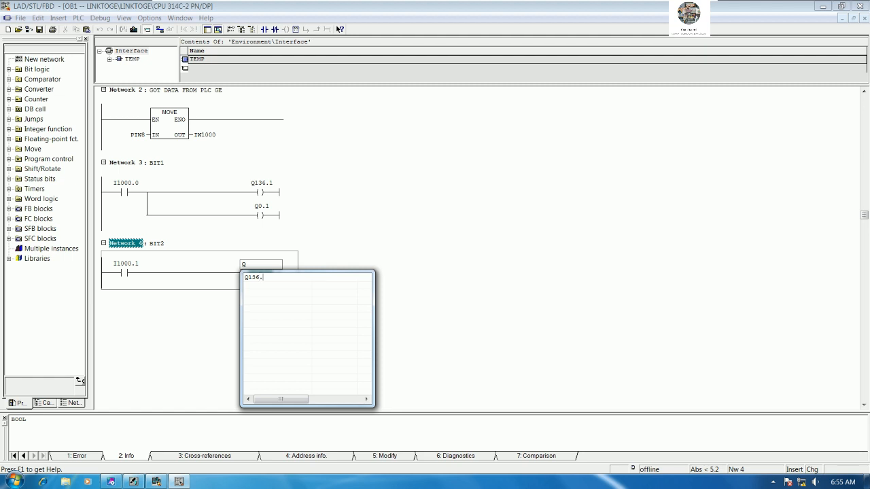
text(2)
key(Return)
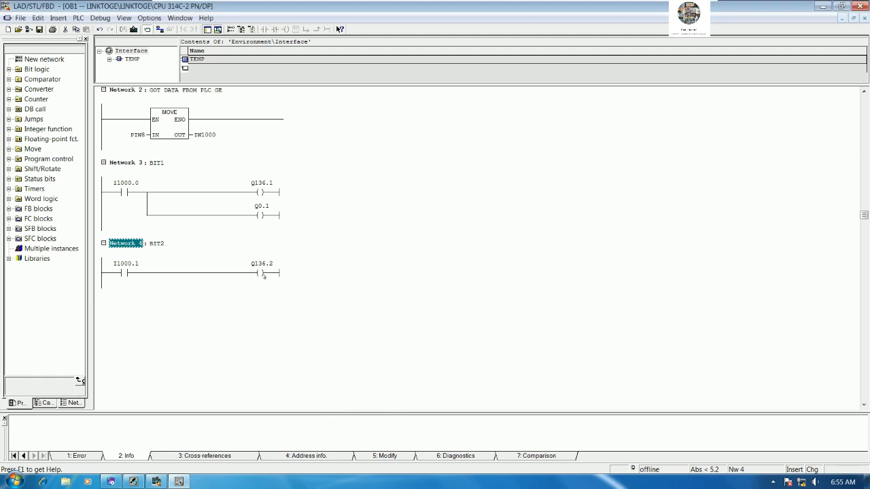
Open a parallel branch after the I1000.1 contact in Network 4 and place a coil addressed Q0.2 on it.
click(215, 274)
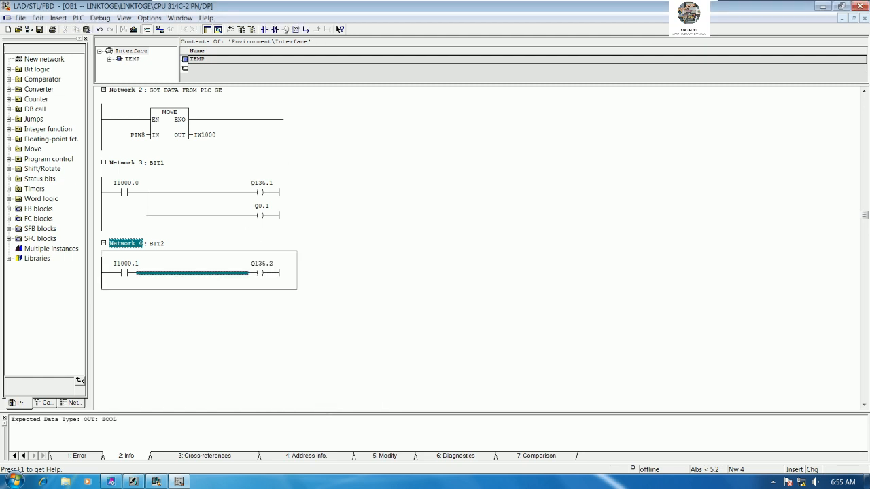
click(306, 29)
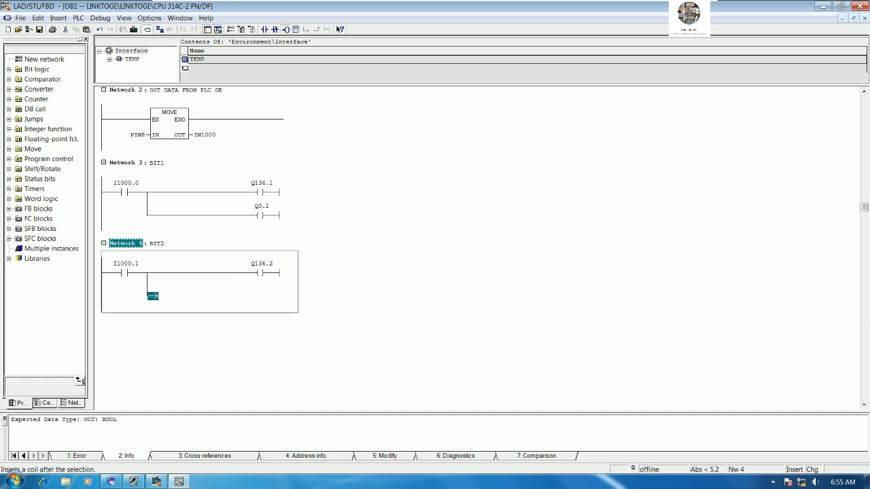
click(286, 29)
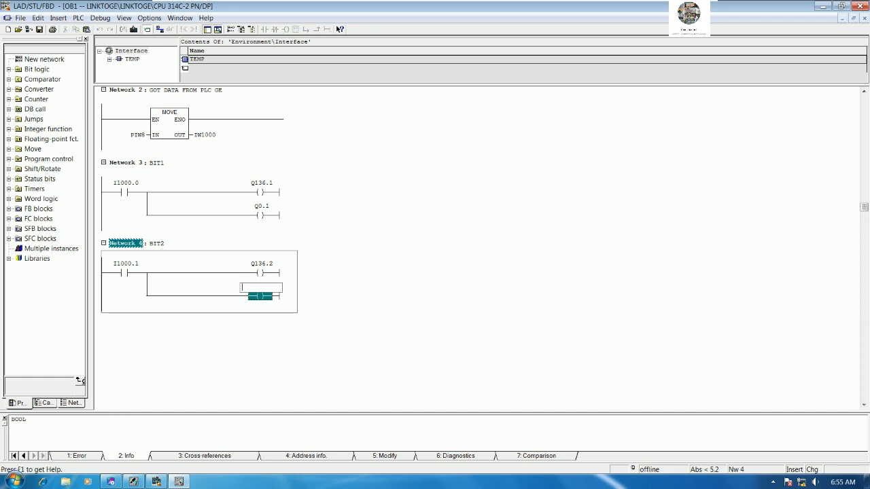
text(Q0.2)
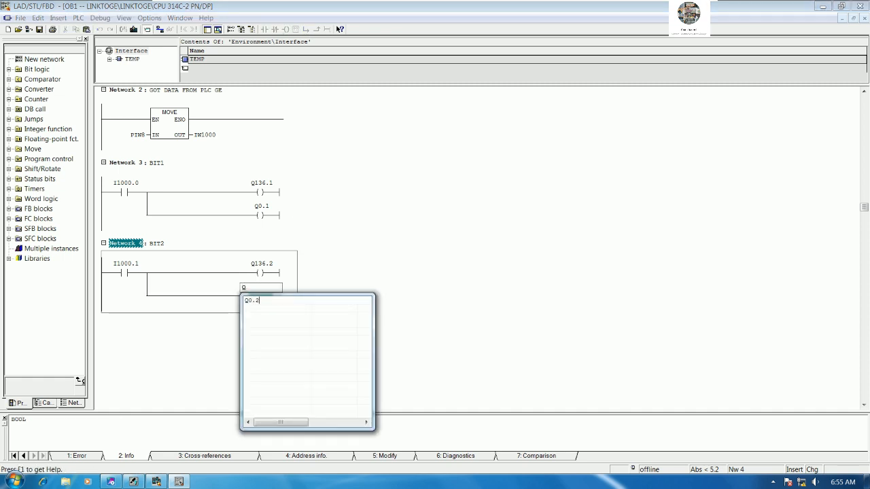
key(Return)
Save and download OB1 to the CPU and turn on online monitoring of the block.
scroll(410, 180, up, 2)
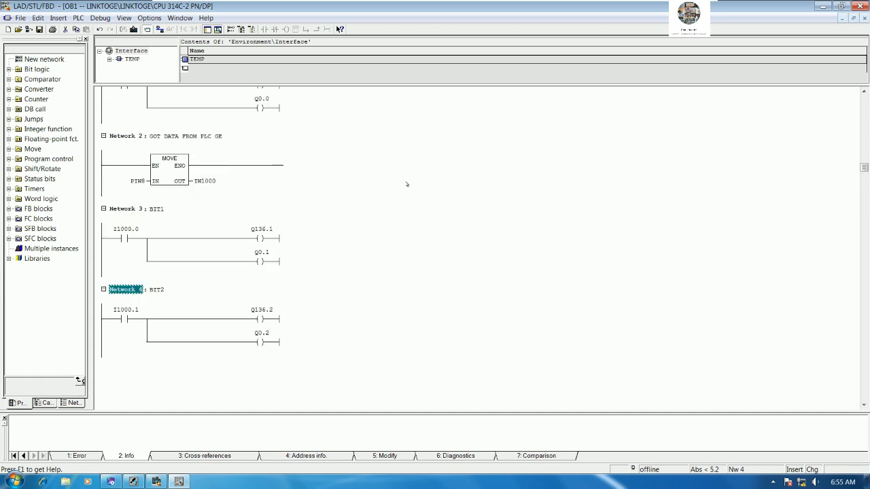
click(39, 30)
click(134, 30)
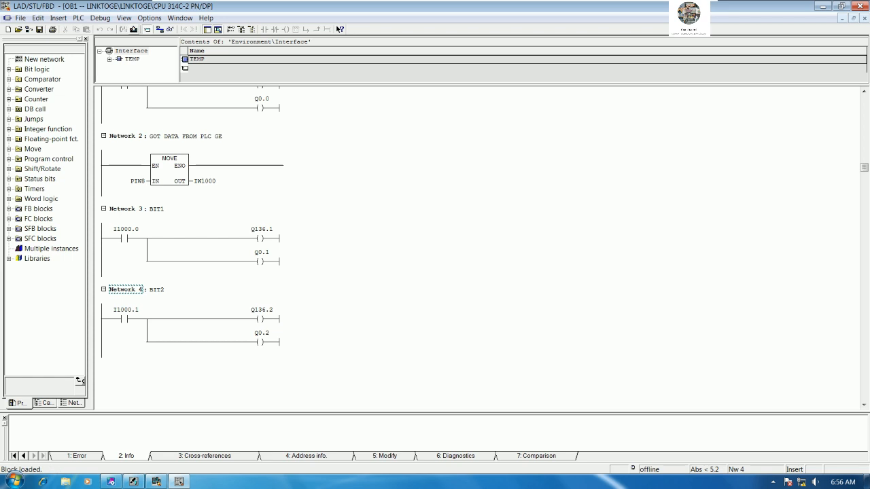
click(419, 216)
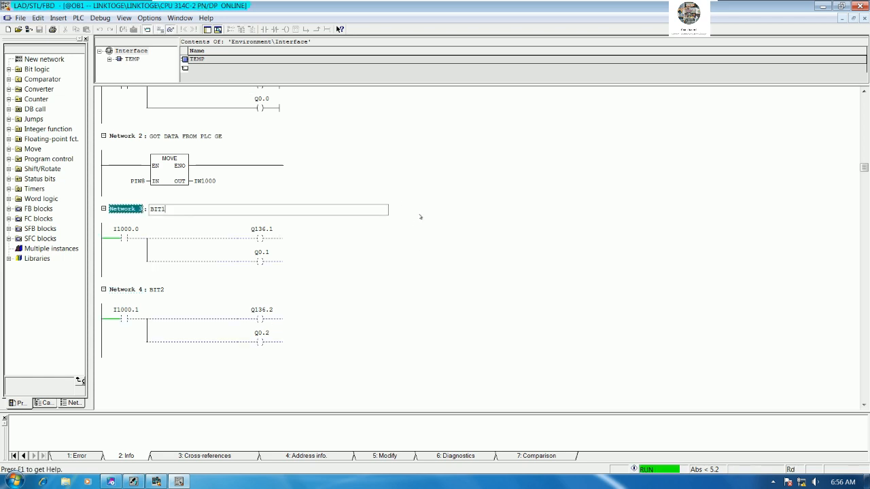
Apply the title BIT1 to Network 3 and check the online values of the MOVE in Network 2.
click(399, 176)
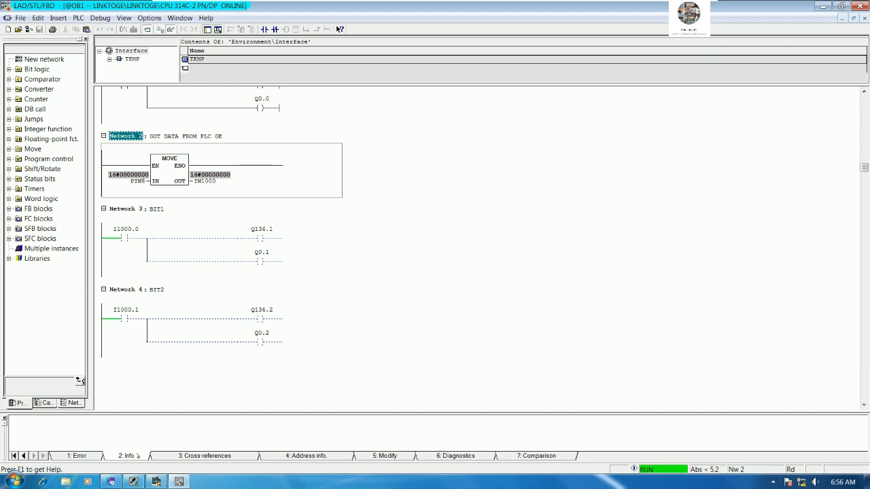
click(395, 279)
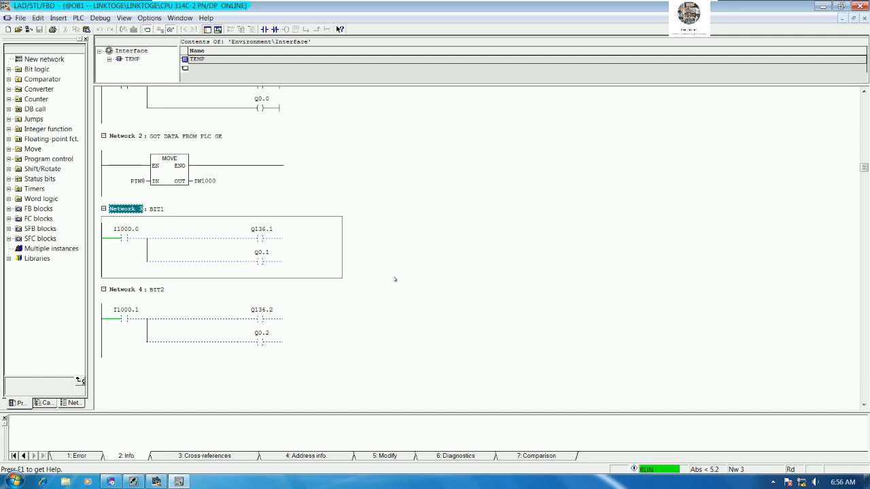
Switch to Proficy Machine Edition, close the Master_I Slave_Q data area and _MAIN editors, and disconnect from the controller.
key(alt+Tab)
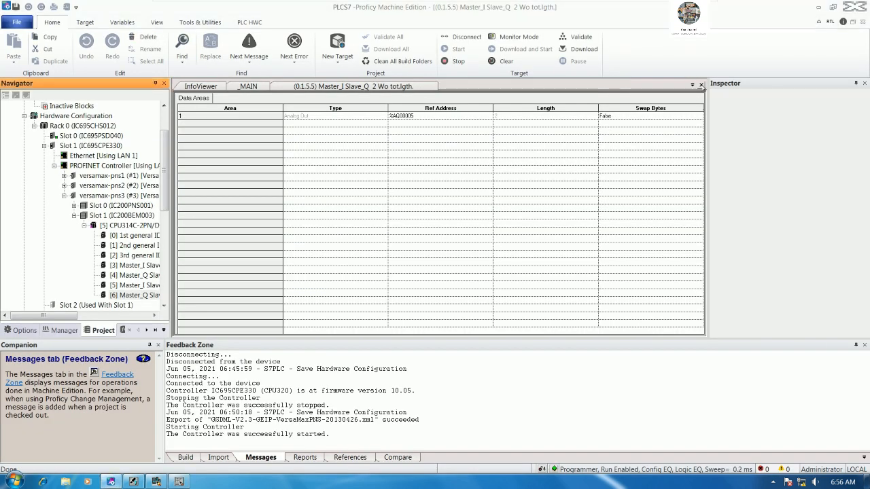
click(702, 85)
click(702, 85)
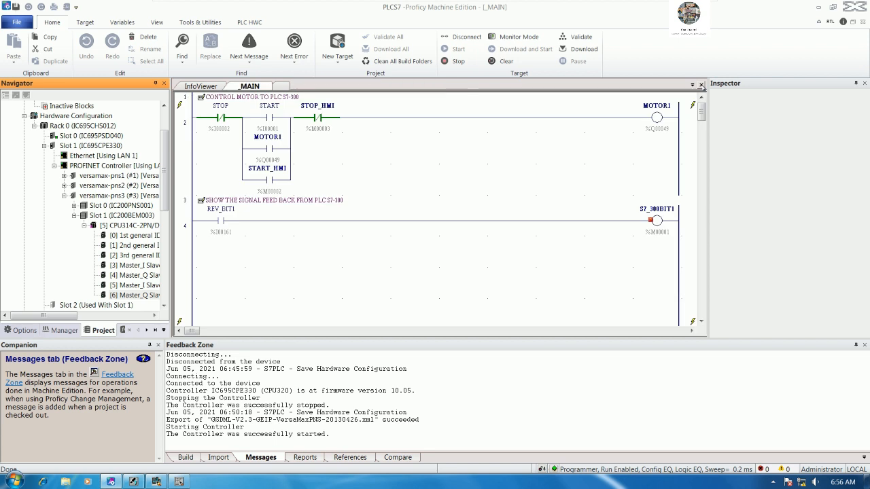
key(ctrl+F4)
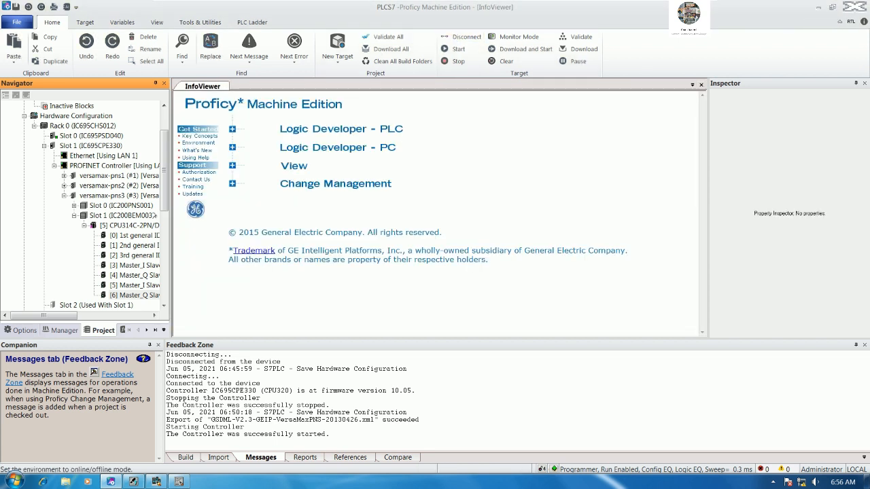
click(462, 36)
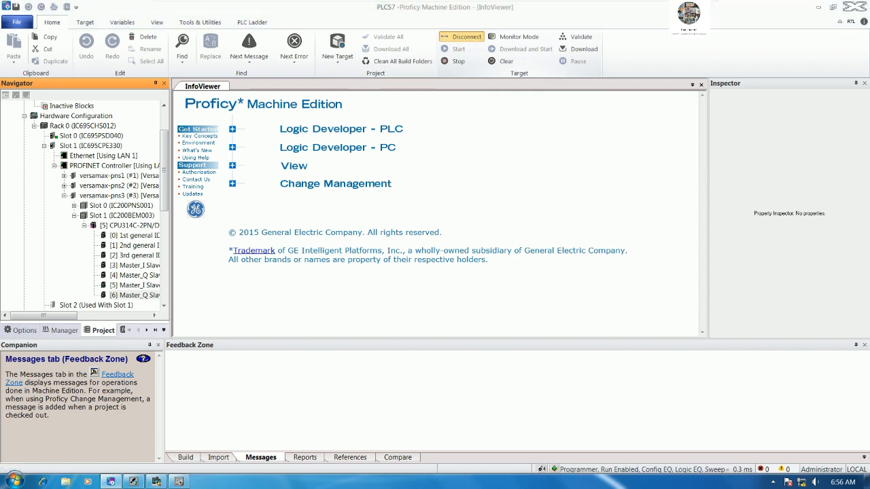
Collapse the PROFINET Controller's hardware branch and open the _MAIN ladder block for editing.
drag(170, 259, 196, 259)
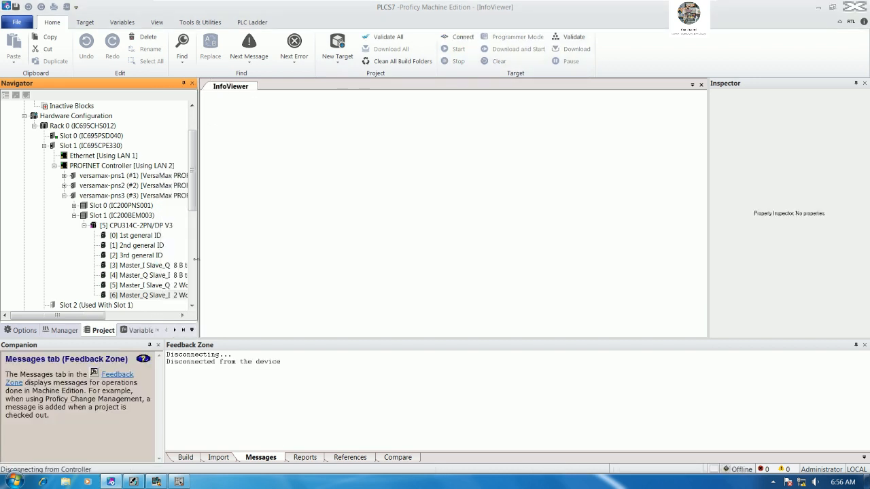
click(83, 225)
click(75, 215)
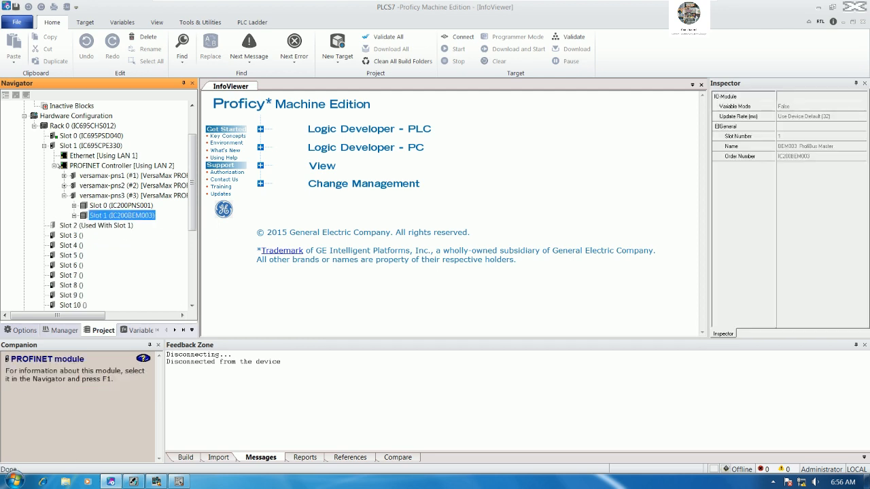
click(55, 166)
click(68, 305)
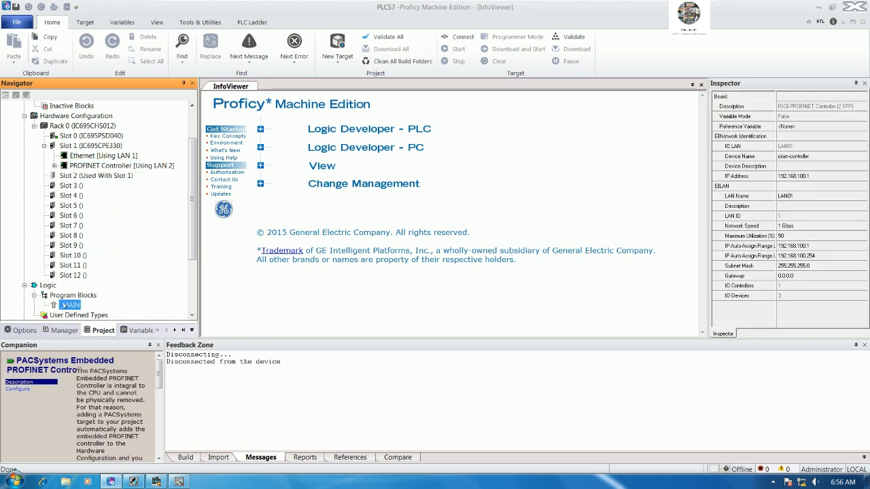
double_click(68, 305)
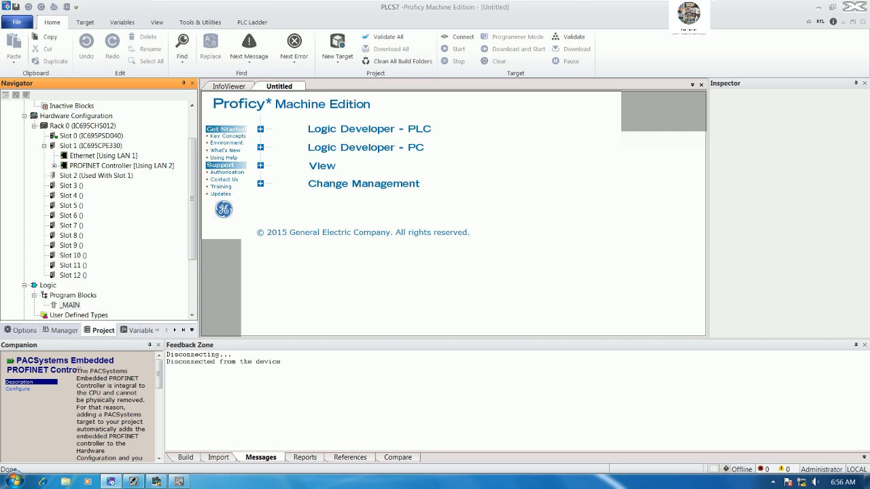
drag(196, 285, 165, 286)
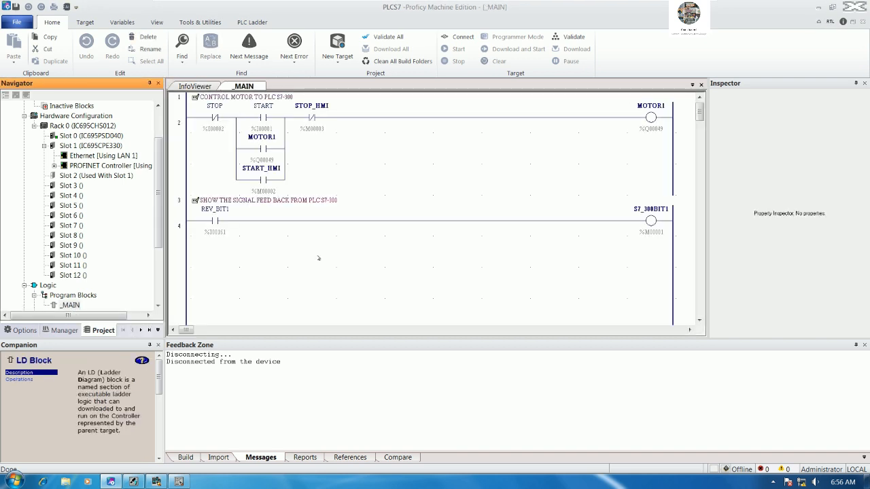
Add a comment rung reading "SEND DATA TO PLC S7-300 CUP 314C-2PN/DP" below the S7_300BIT1 rung in _MAIN.
click(318, 258)
scroll(321, 258, down, 2)
key(Left)
text(COMME)
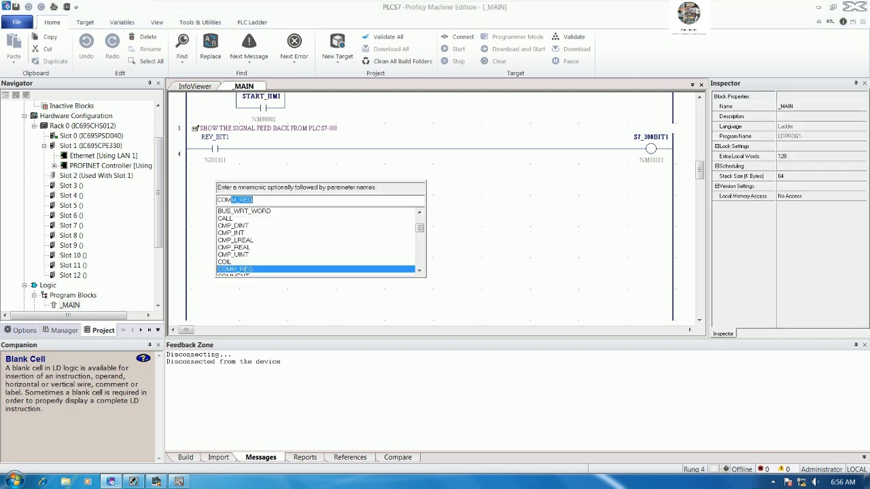
key(Return)
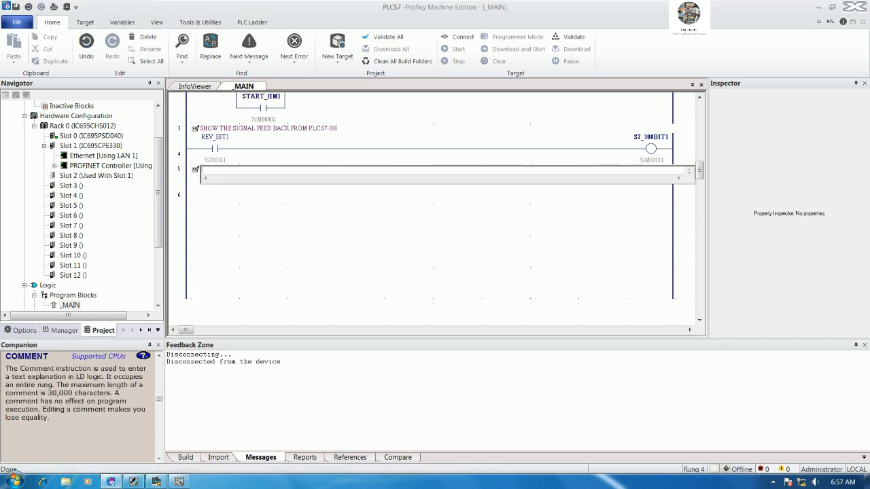
text(SEND DATA TO PLC S7-300)
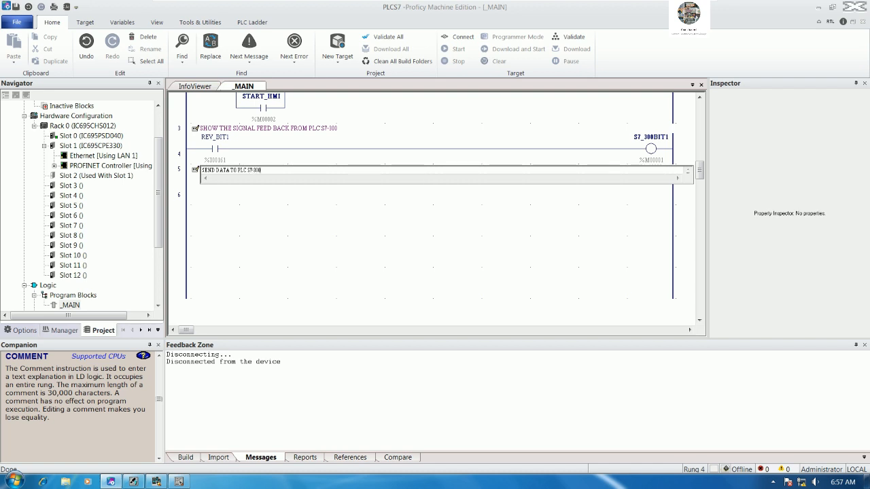
text( CUP 314C-2PN/DP)
click(314, 234)
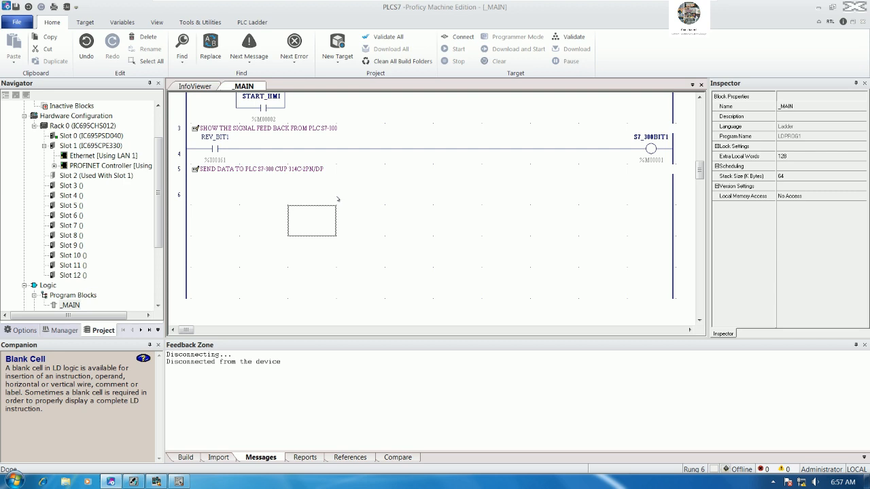
click(338, 198)
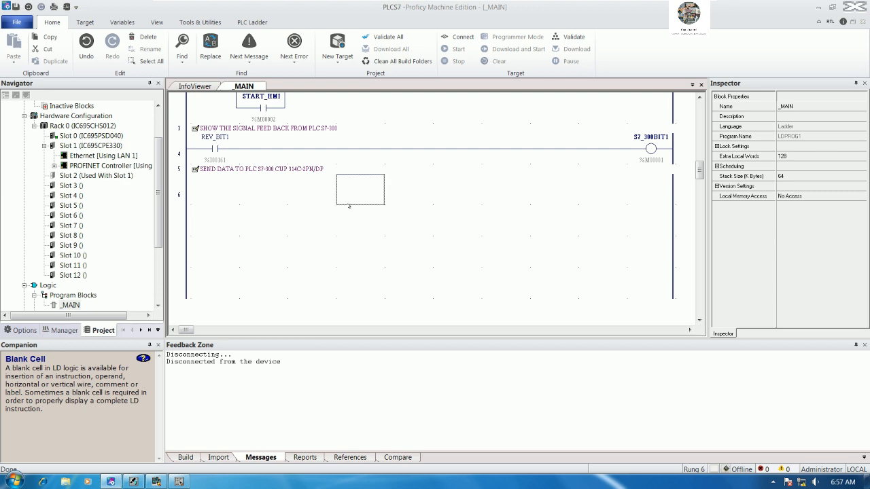
click(312, 197)
click(349, 196)
key(Return)
text(BIN)
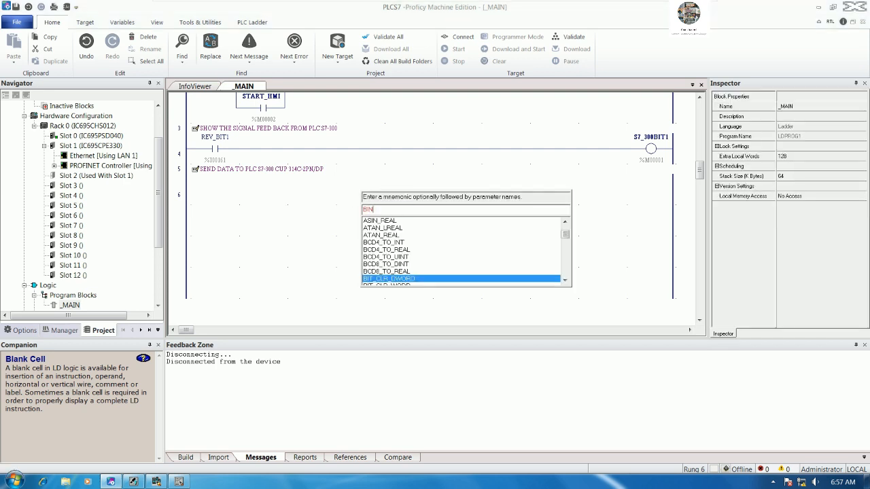
text(DEC)
click(565, 280)
click(565, 281)
click(565, 280)
click(565, 280)
click(565, 280)
click(565, 280)
click(565, 280)
click(565, 281)
click(565, 280)
click(565, 280)
click(565, 280)
click(565, 280)
click(565, 280)
click(565, 280)
click(565, 280)
click(565, 280)
click(565, 280)
click(565, 280)
click(564, 280)
click(565, 280)
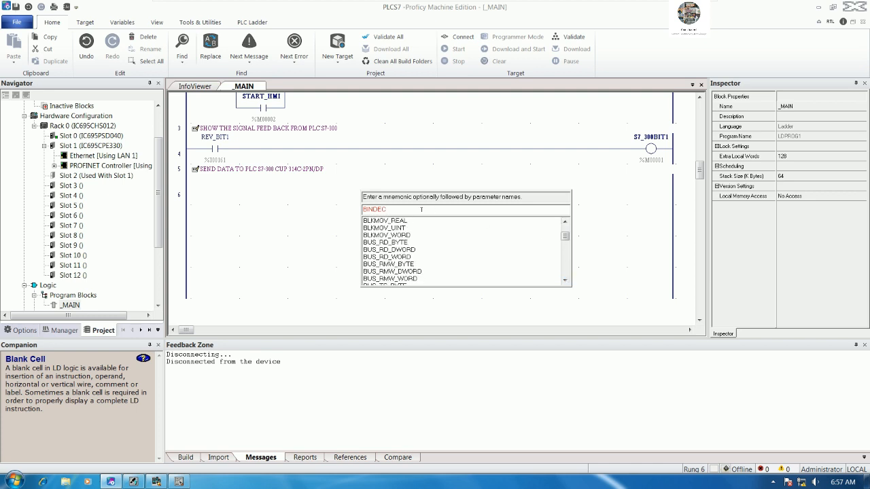
click(290, 239)
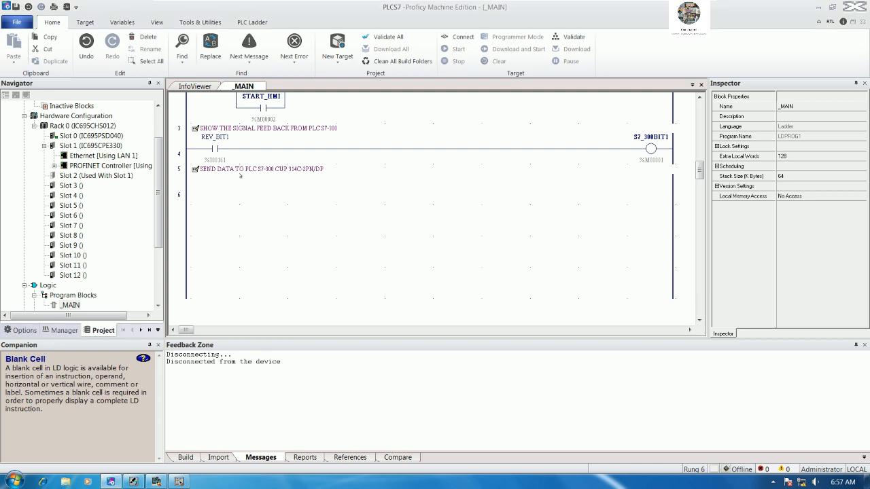
Create a new function block diagram block named SENDTO_S7 in the target's Program Blocks.
drag(161, 205, 158, 262)
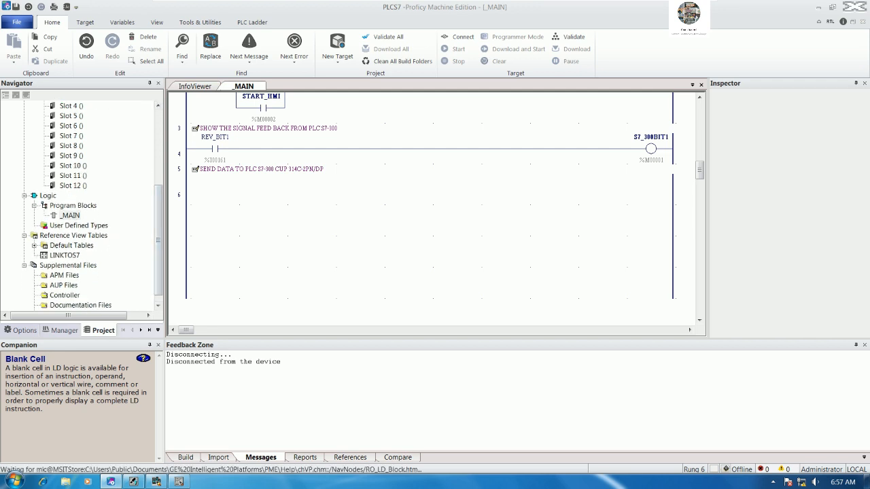
right_click(95, 206)
mouse_move(174, 212)
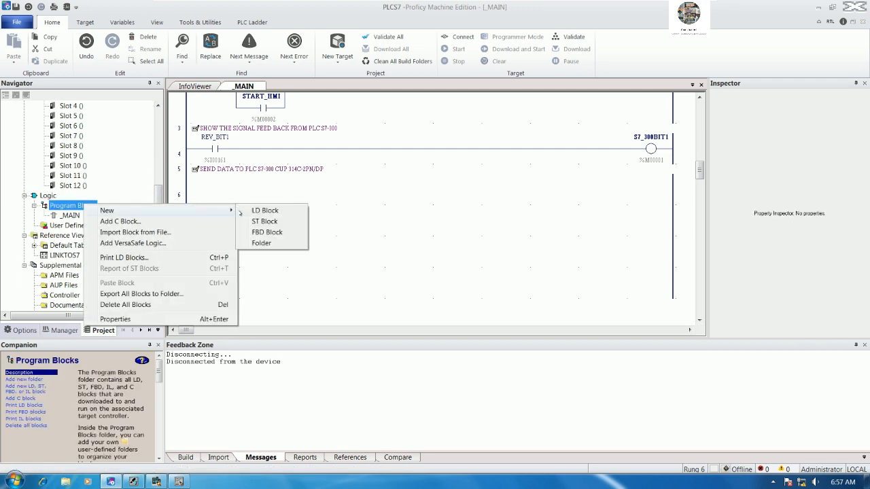
click(267, 233)
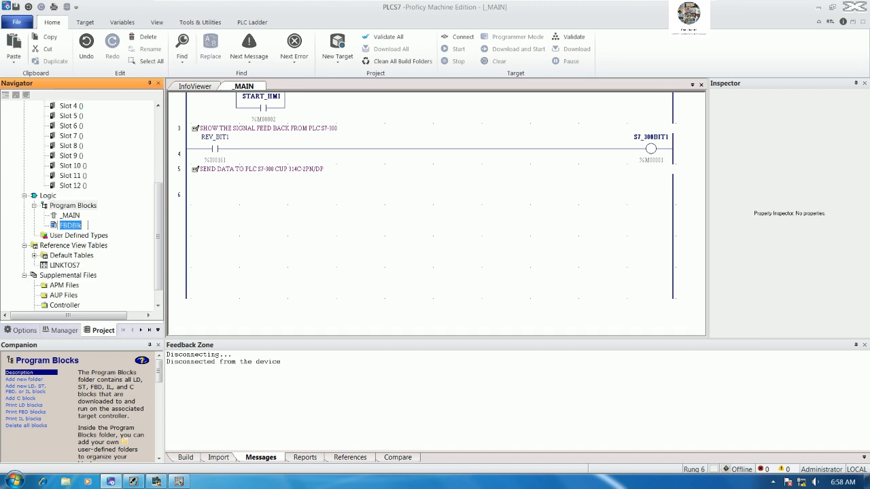
text(SEND)
text(TO)
text(_S7)
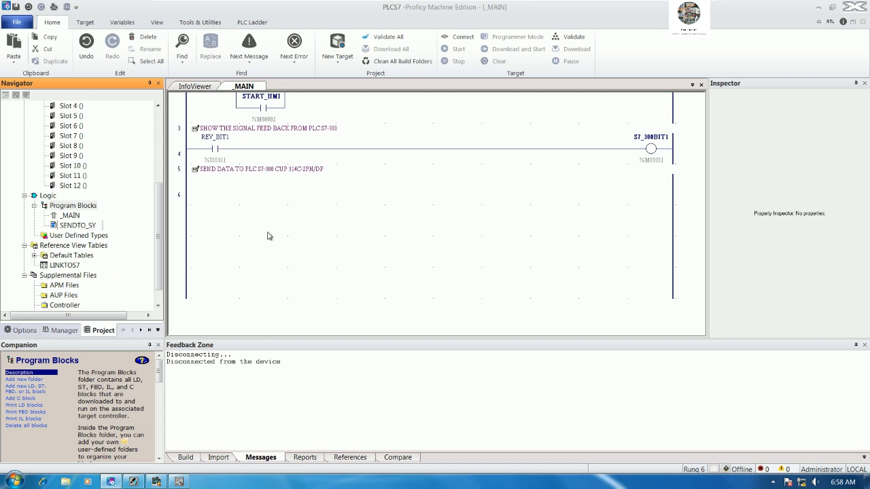
click(267, 236)
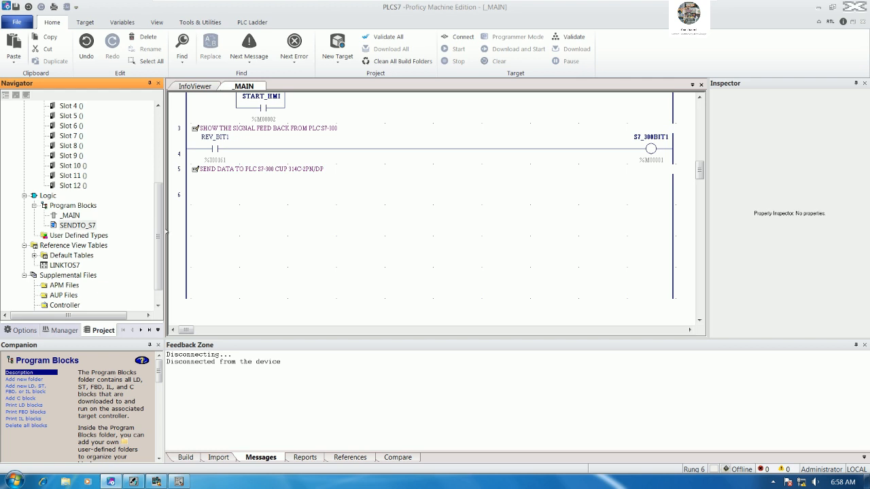
Insert a call to the SENDTO_S7 block on rung 6 of _MAIN, wired from the power rail.
click(93, 225)
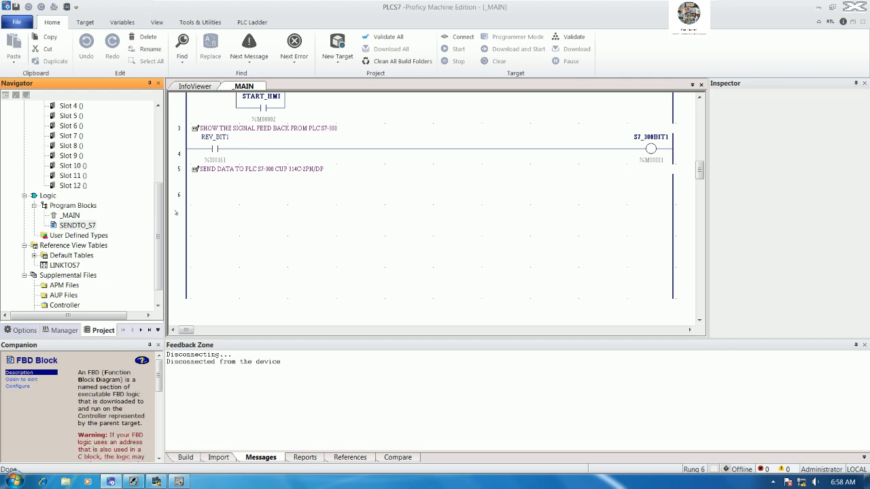
drag(78, 225, 267, 199)
click(237, 196)
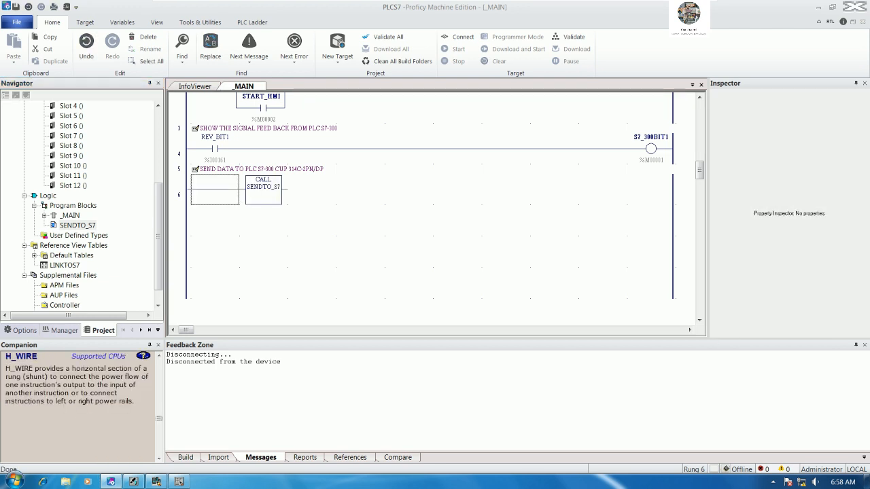
Open the SENDTO_S7 block and set its diagram page width to 100 inches.
double_click(265, 190)
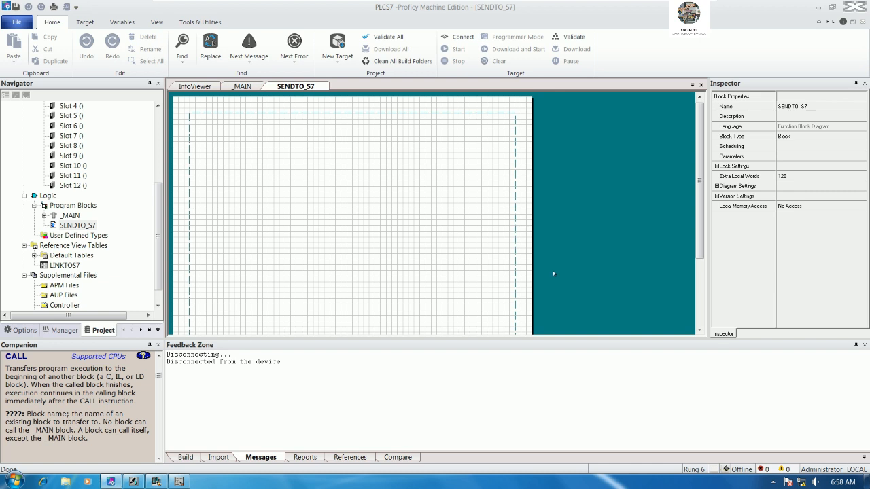
drag(699, 224, 699, 234)
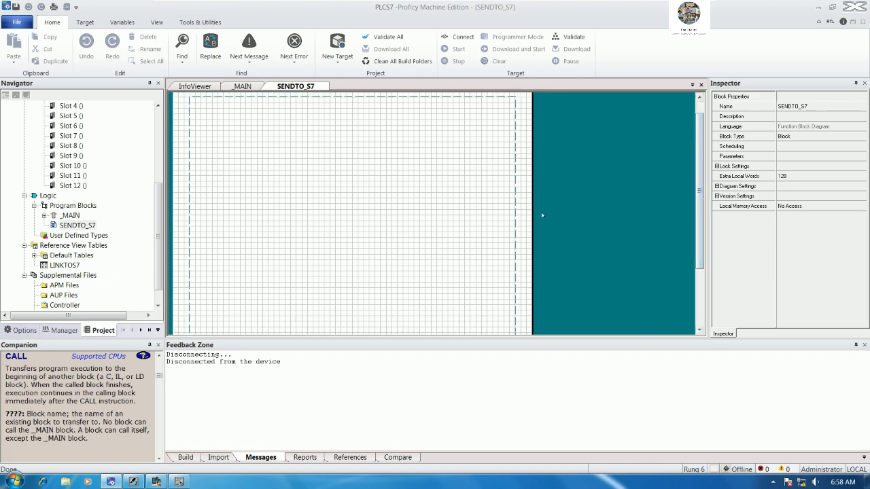
click(717, 189)
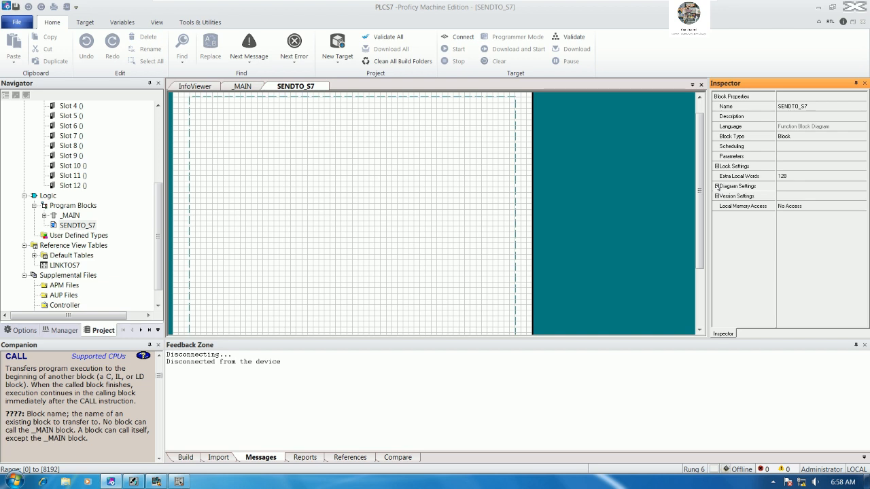
click(717, 187)
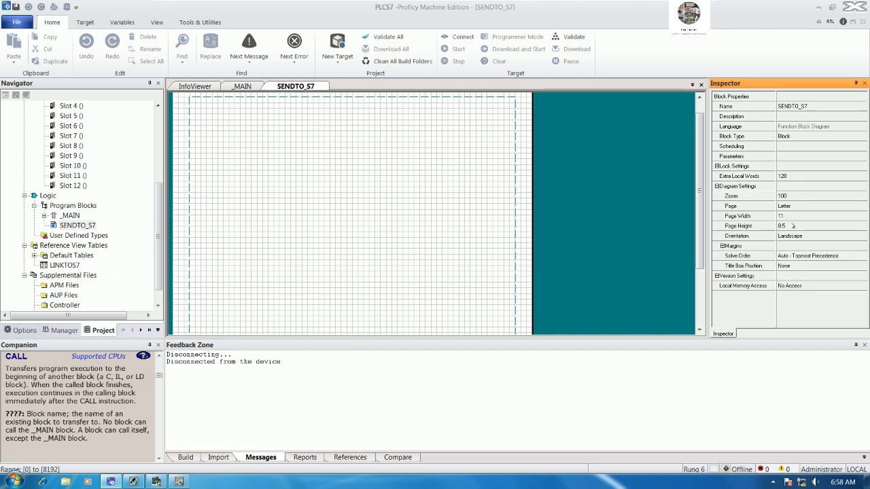
click(792, 216)
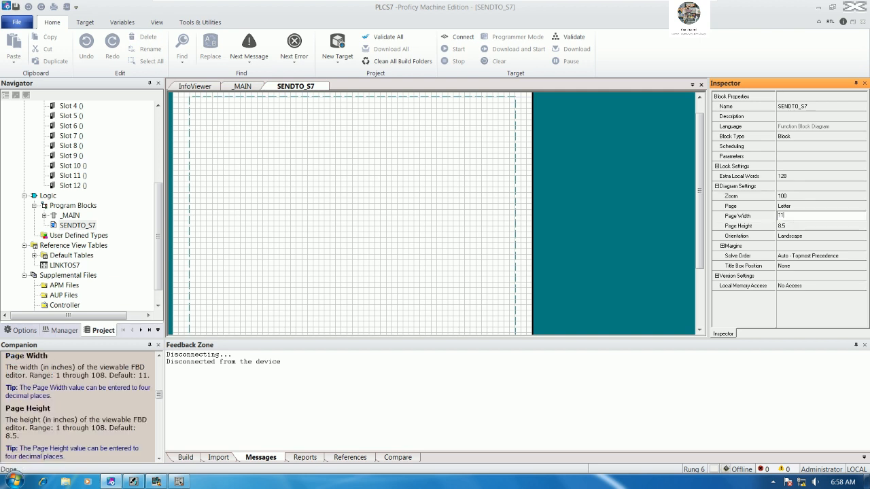
key(Return)
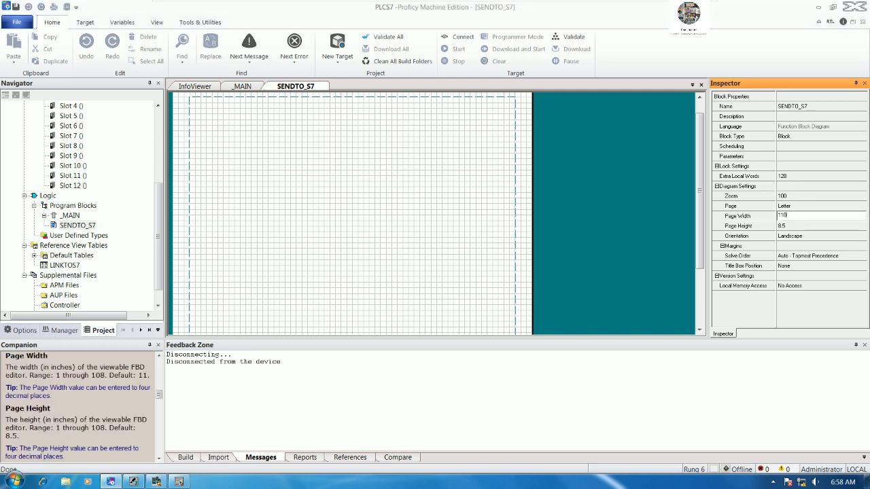
key(Return)
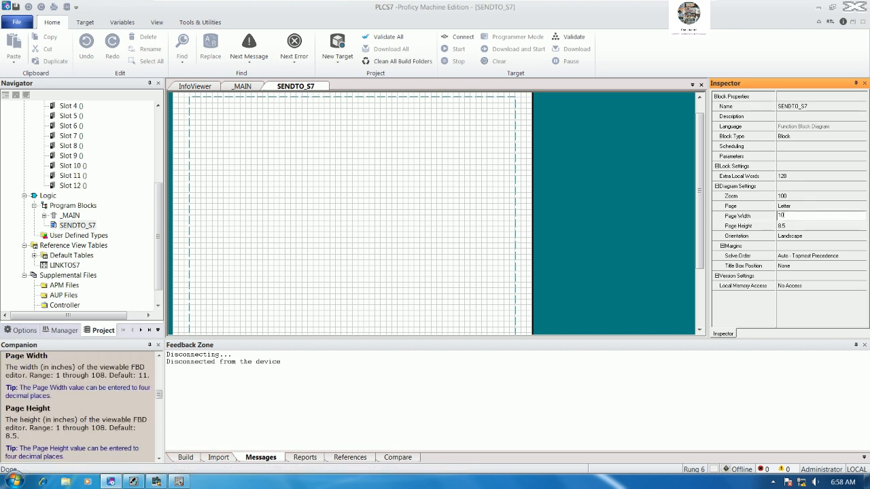
text(0)
key(Return)
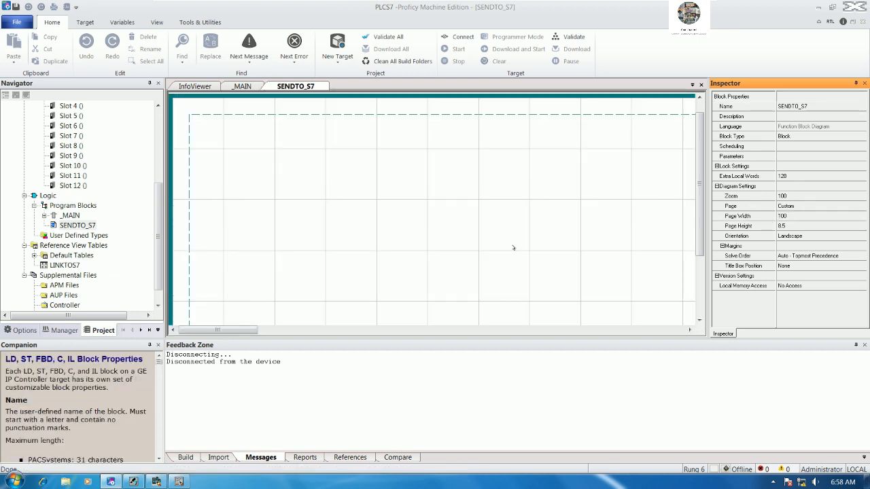
Insert a BINDEC instruction near the top of the SENDTO_S7 function block diagram.
click(513, 247)
scroll(402, 221, up, 1)
right_click(385, 148)
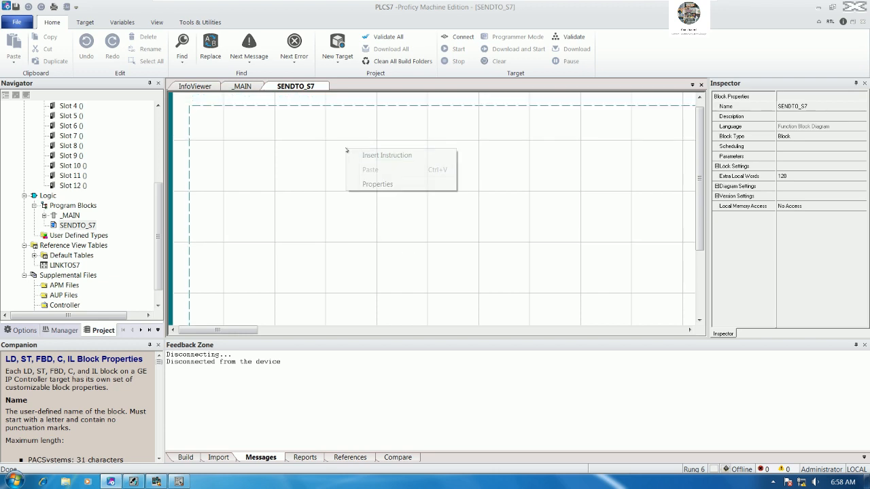
click(370, 155)
text(BINDEC)
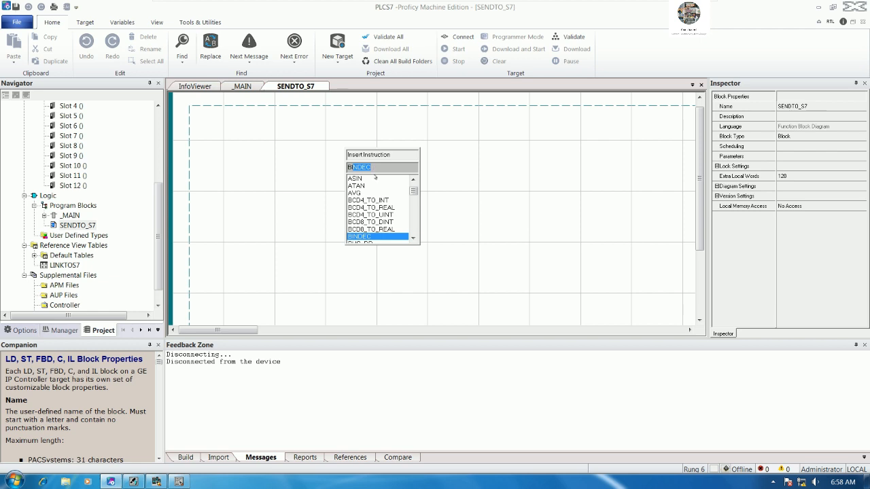
drag(373, 169, 346, 167)
key(Return)
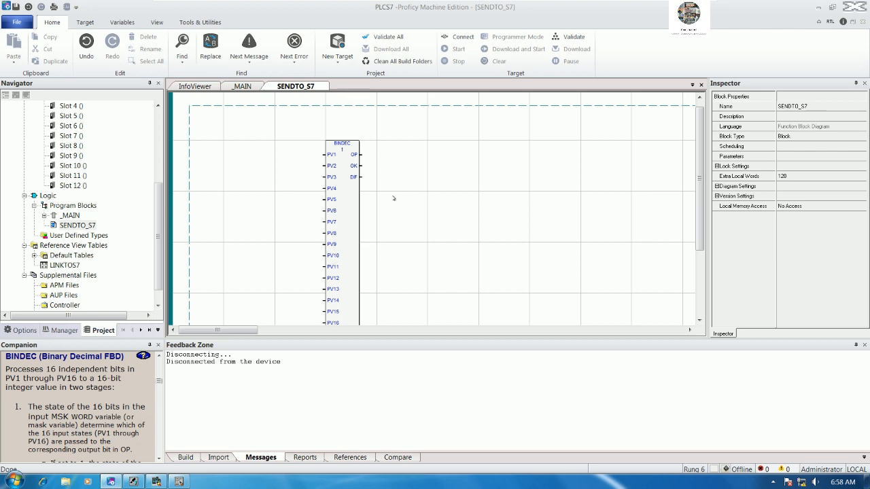
Enlarge the diagram editing area and set the SENDTO_S7 block's page height to 50 inches.
drag(321, 339, 320, 400)
drag(356, 332, 401, 253)
drag(338, 241, 349, 272)
click(405, 207)
drag(355, 201, 300, 212)
click(535, 192)
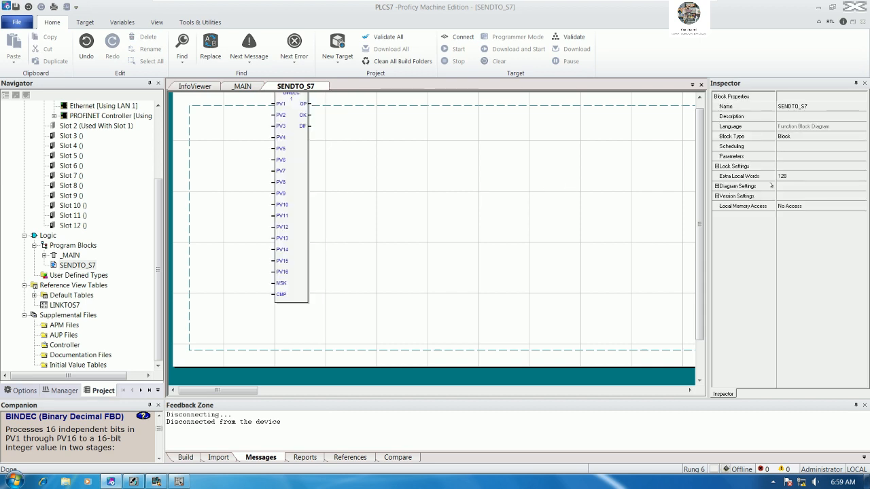
click(718, 195)
click(718, 187)
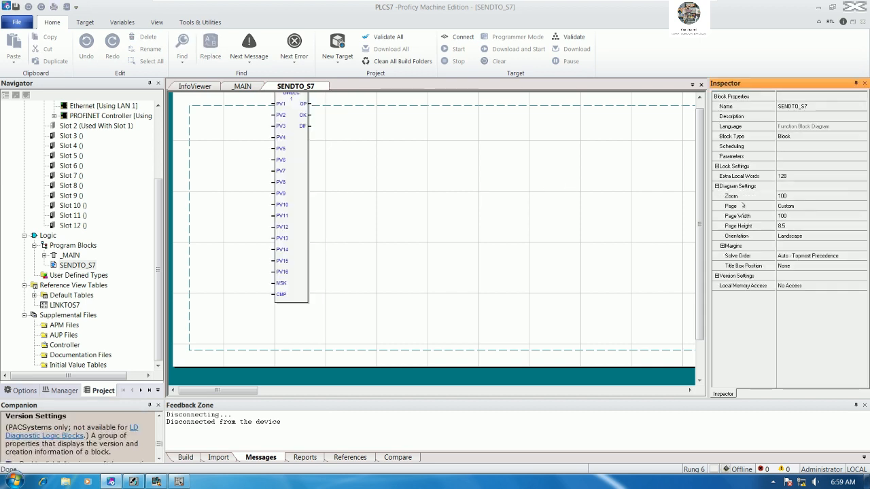
click(788, 227)
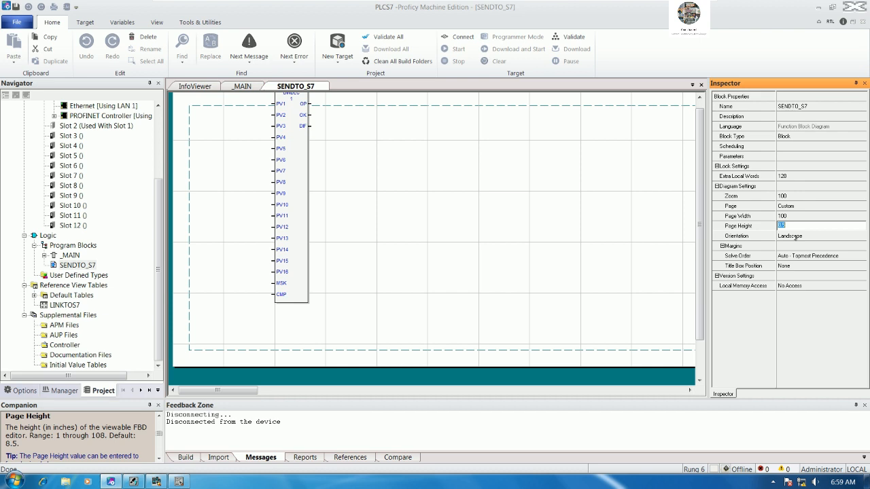
text(50)
key(Return)
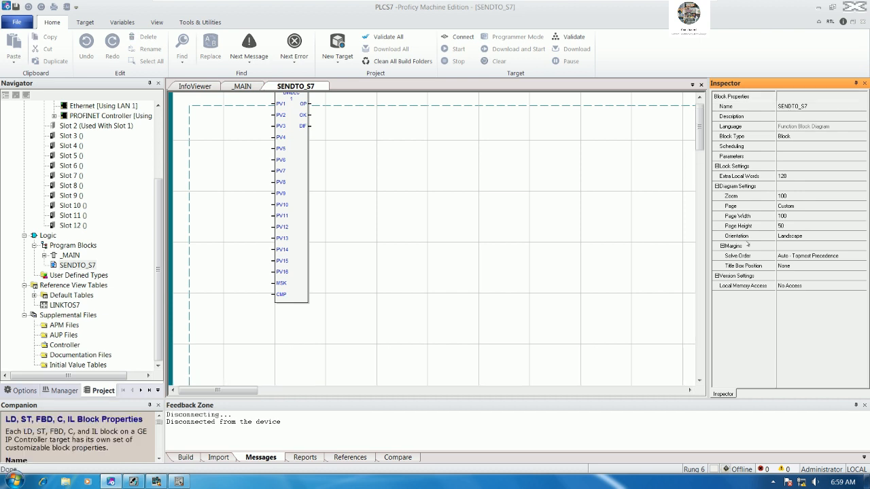
Move the BINDEC block down and to the right so all its pins lie inside the page border.
click(476, 234)
drag(304, 215, 392, 269)
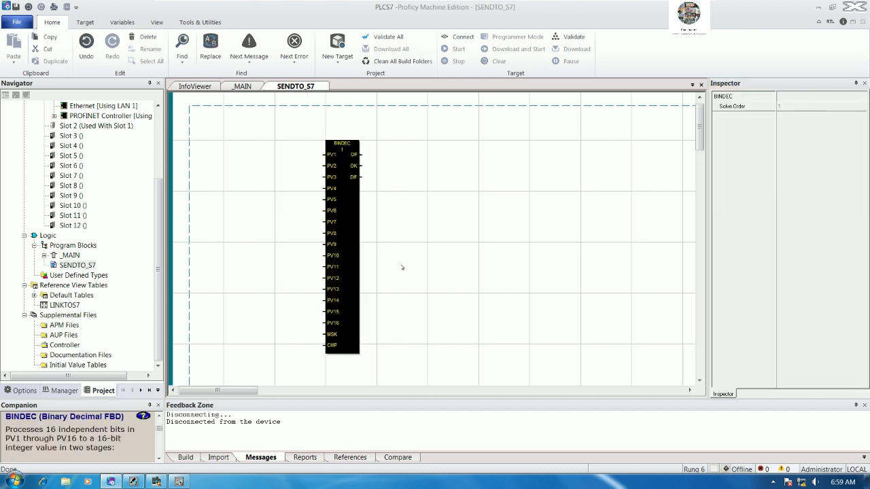
click(402, 268)
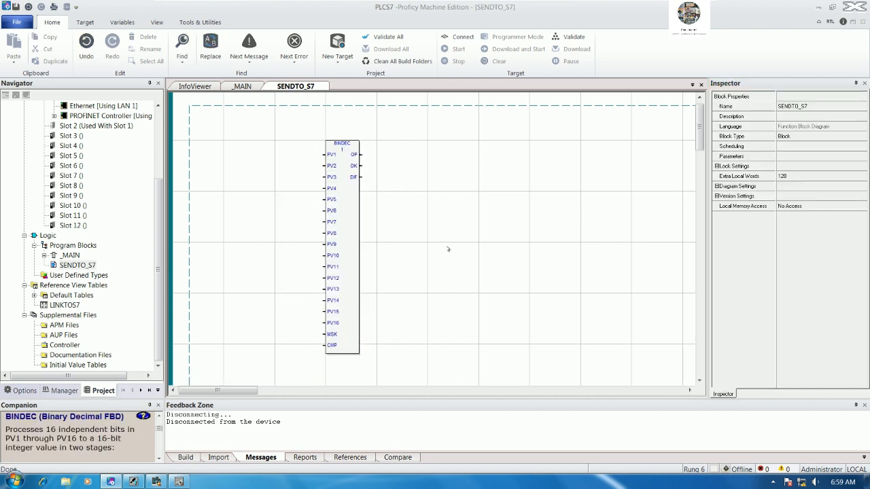
Assign the constant 0 to the BINDEC block's CMP input and 65535 to its MSK input.
click(319, 346)
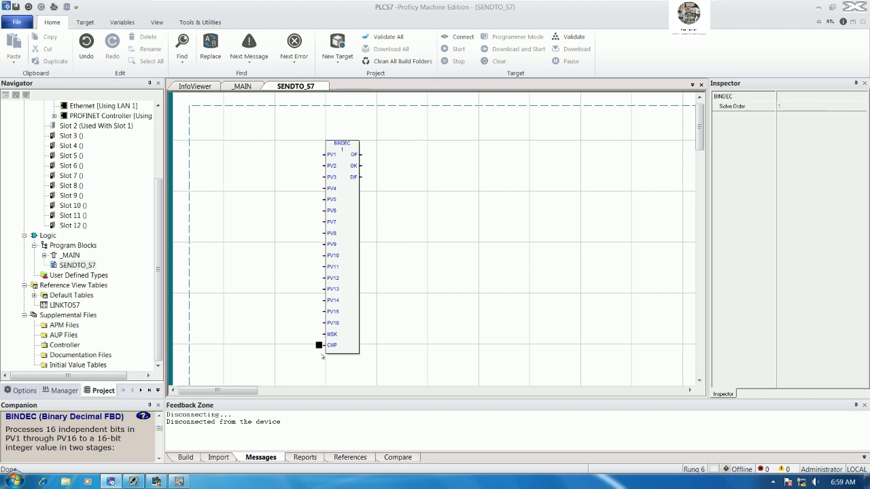
click(320, 346)
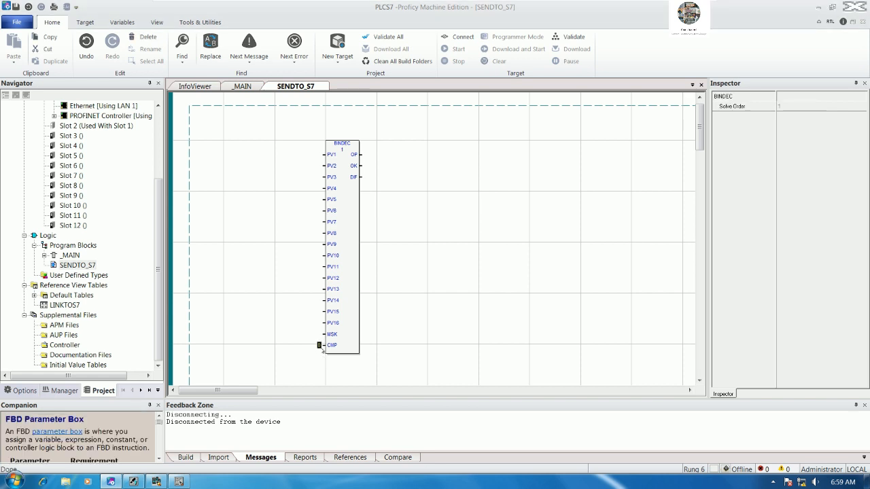
click(319, 334)
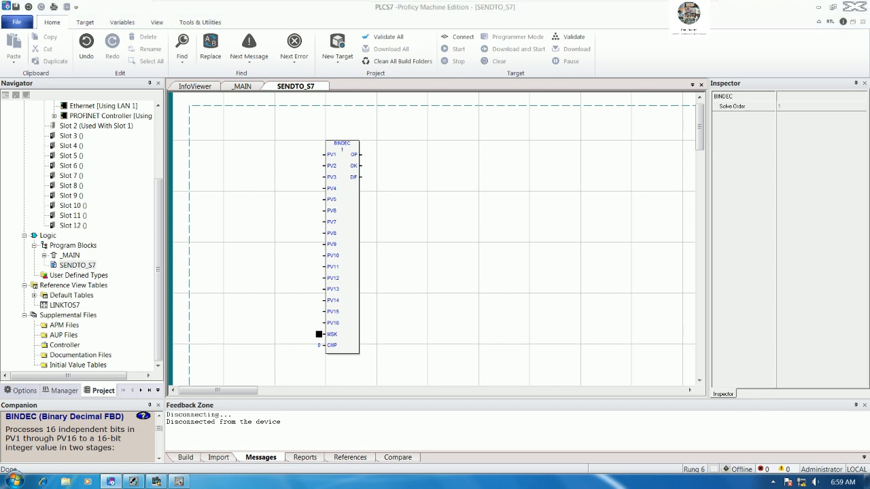
text(65535)
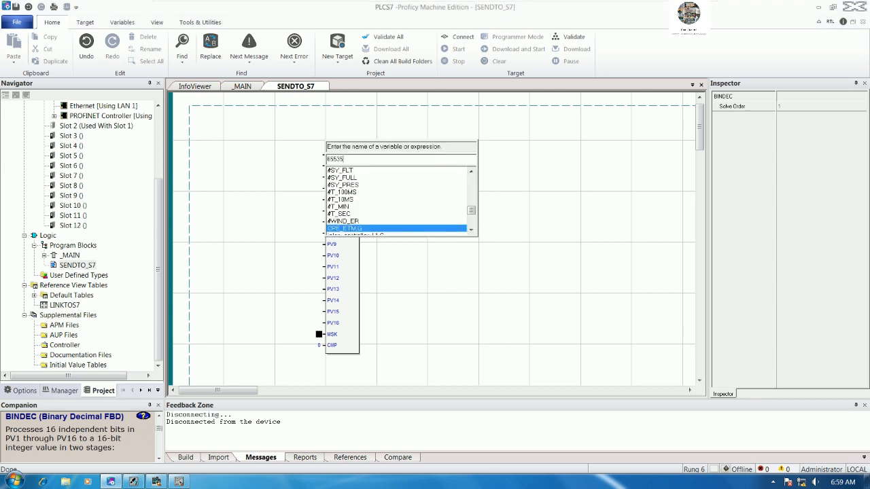
key(Return)
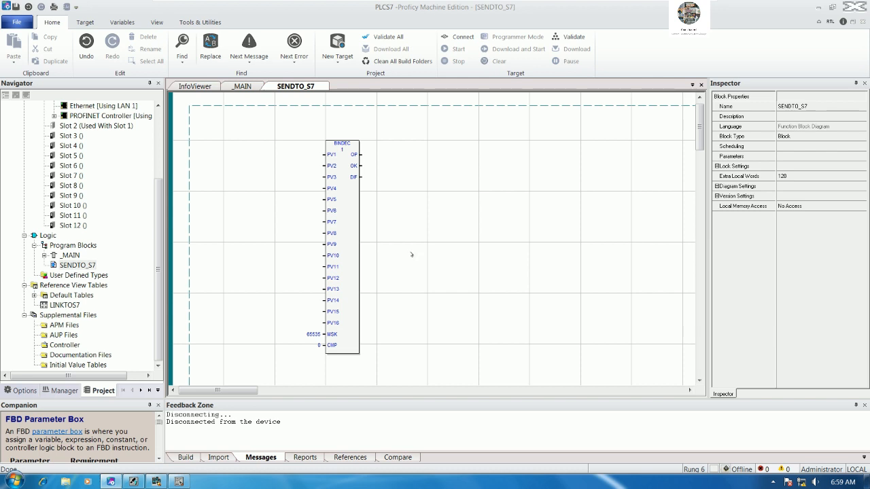
Look up the reference address in the data areas of module [6], Master_Q Slave_I 2 Wo tot.lgth., under the CPU314C-2PN/DP station.
click(348, 151)
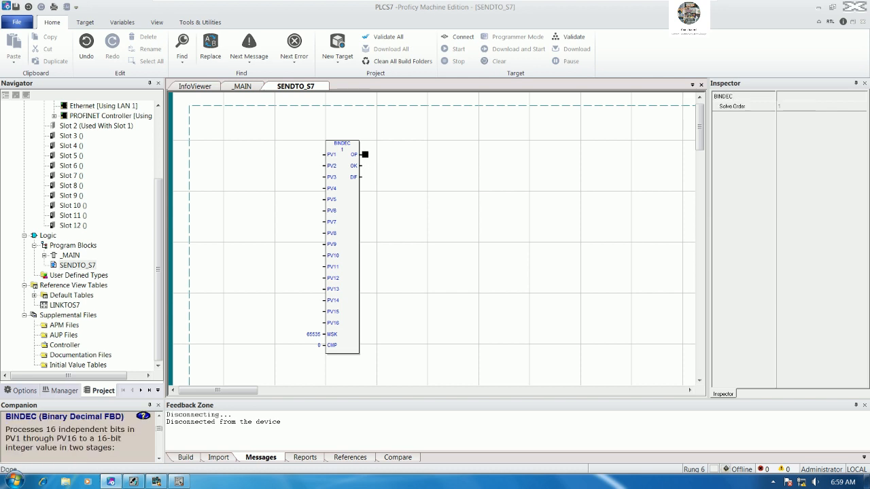
click(242, 86)
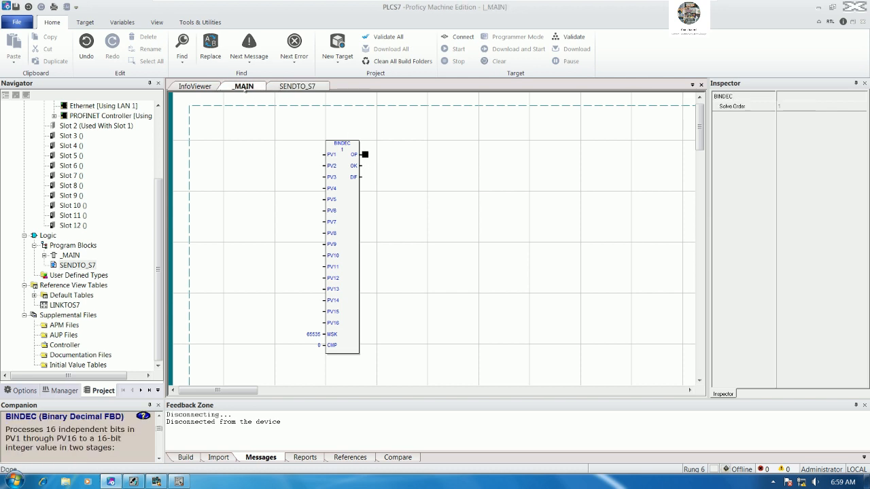
click(295, 86)
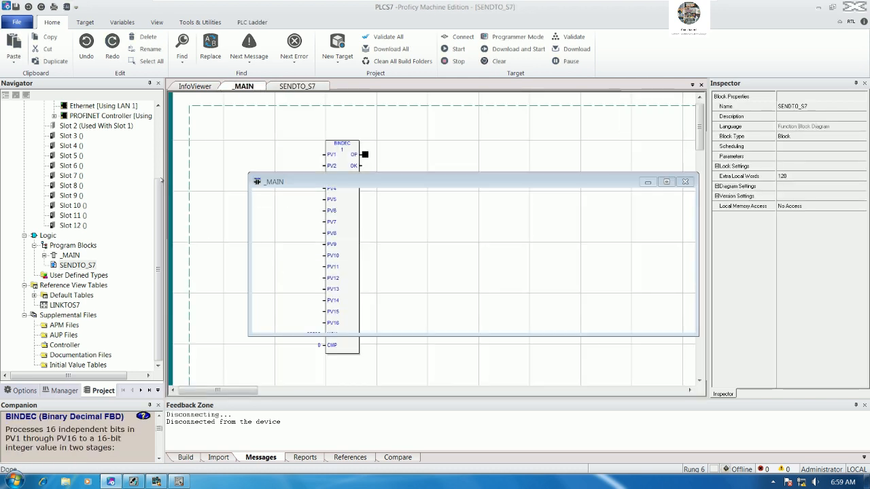
drag(159, 212, 162, 176)
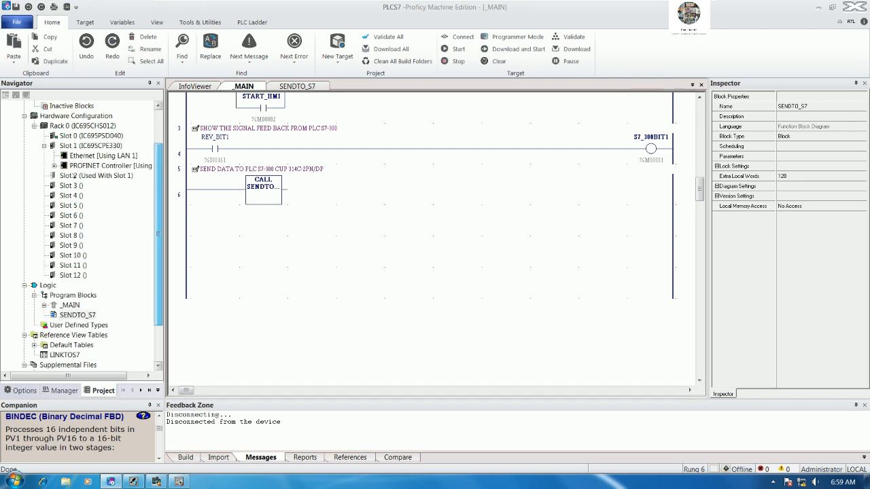
click(53, 166)
click(96, 216)
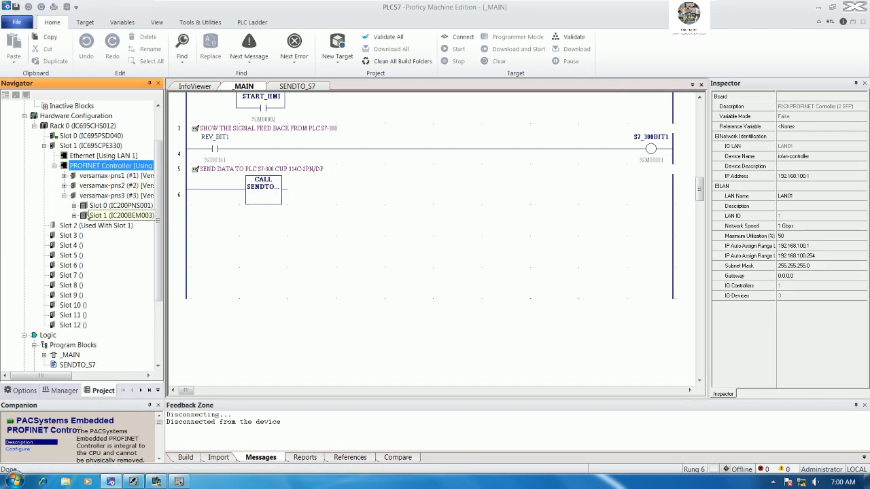
click(84, 225)
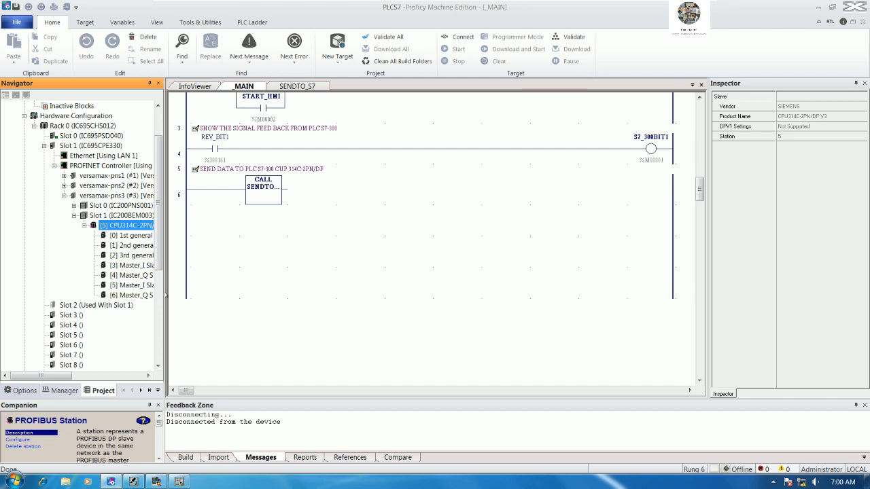
double_click(131, 295)
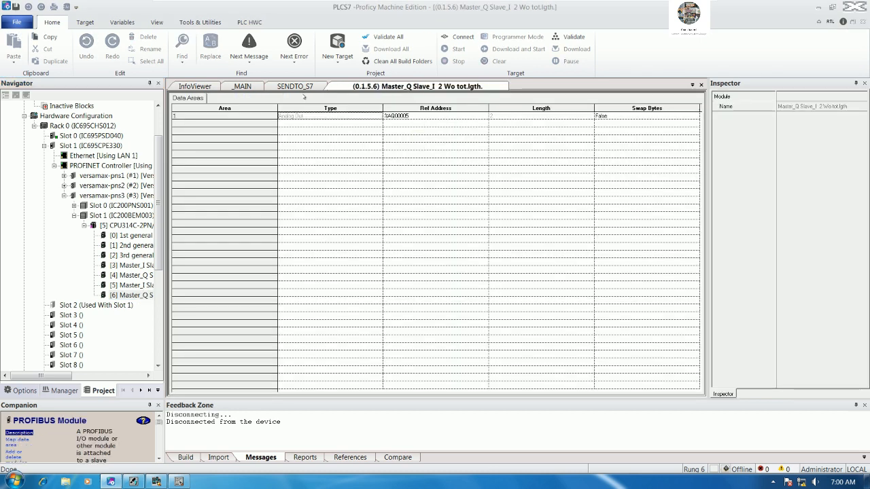
Assign the address %AQ5 to the OP output of the BINDEC block in SENDTO_S7.
click(296, 86)
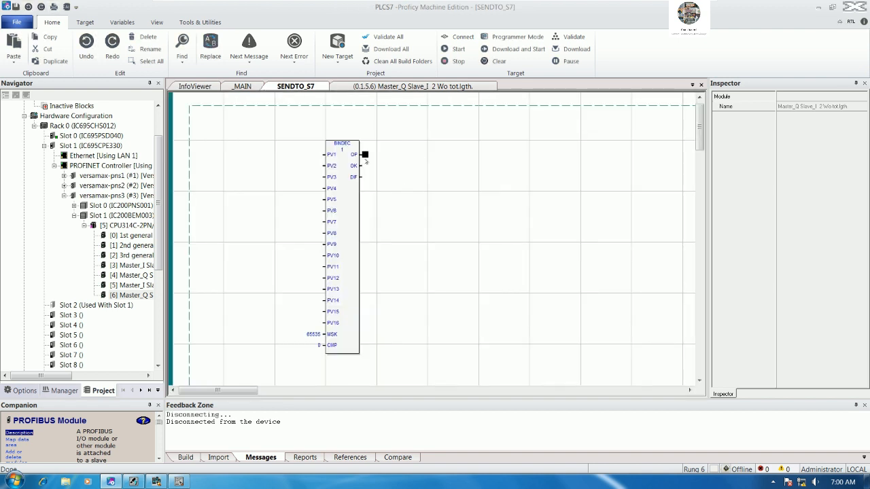
double_click(364, 159)
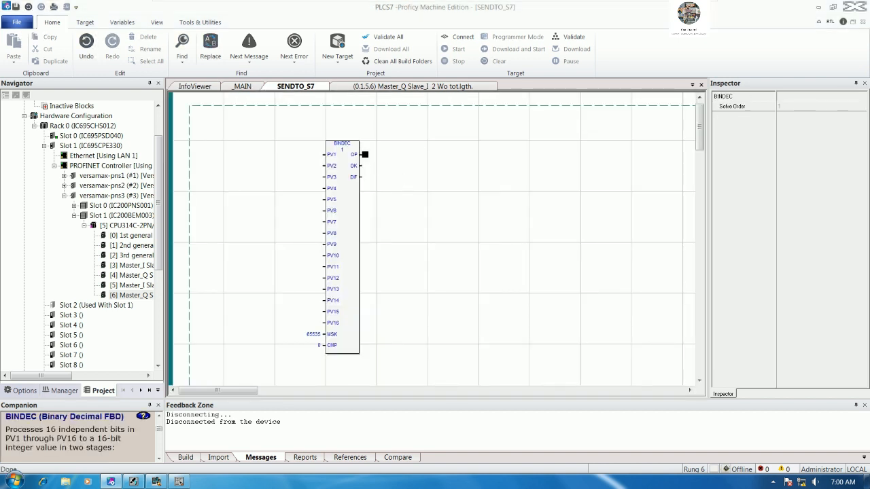
text(%A)
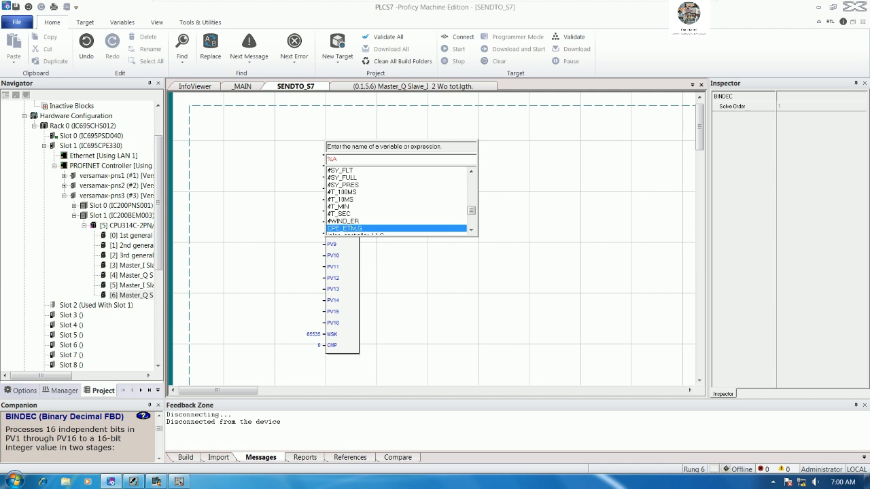
text(Q5)
key(Return)
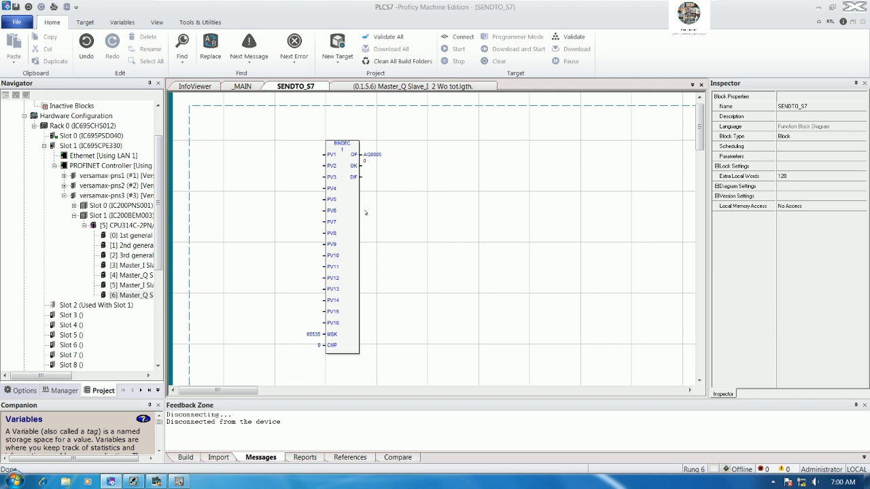
Assign a new BOOL variable named BIT1 to the PV1 input of the BINDEC block.
double_click(324, 156)
text(B)
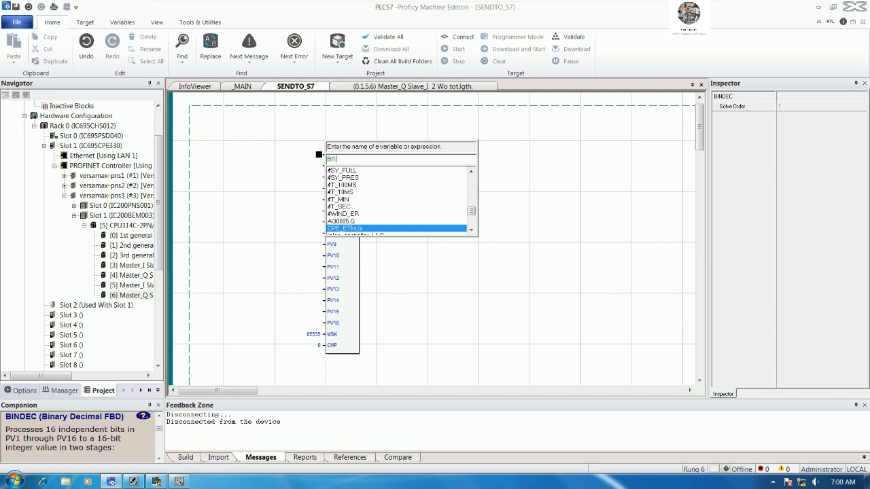
key(BackSpace)
text(b)
key(Return)
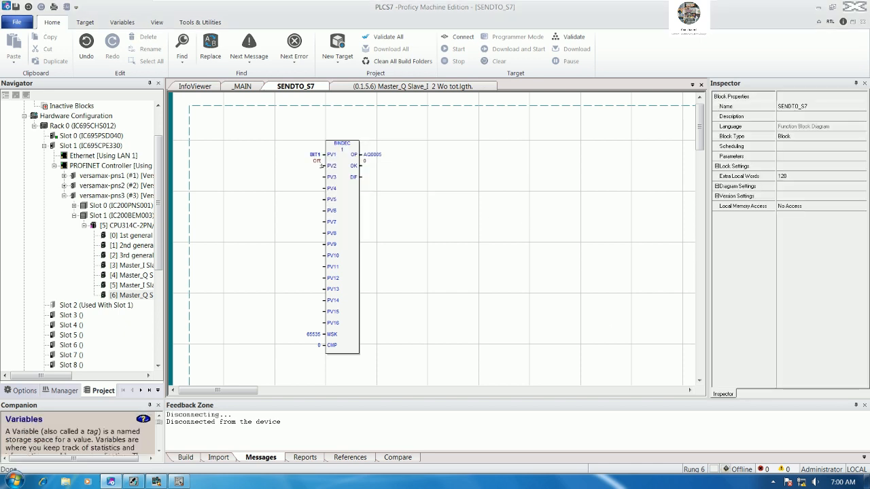
Copy the BIT1 variable to the PV2 input of the BINDEC block and change the copy to BIT2.
drag(314, 156, 322, 168)
double_click(316, 167)
click(378, 157)
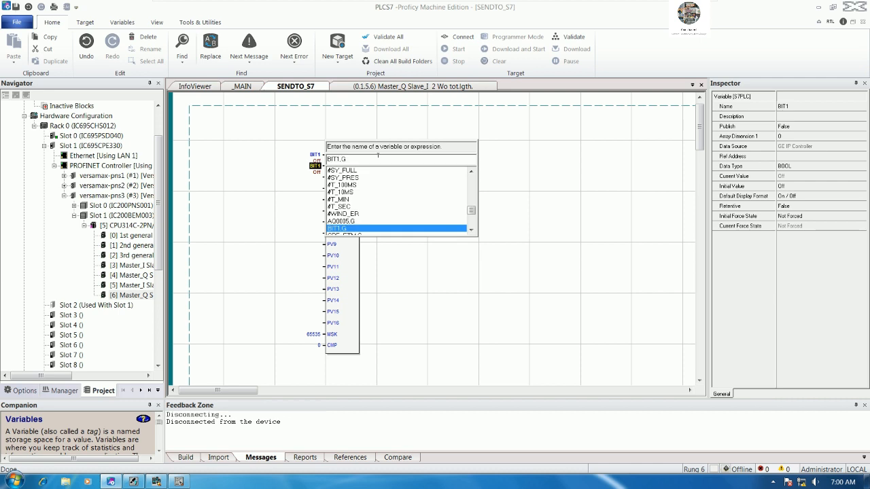
key(BackSpace)
key(BackSpace)
text(2)
key(Return)
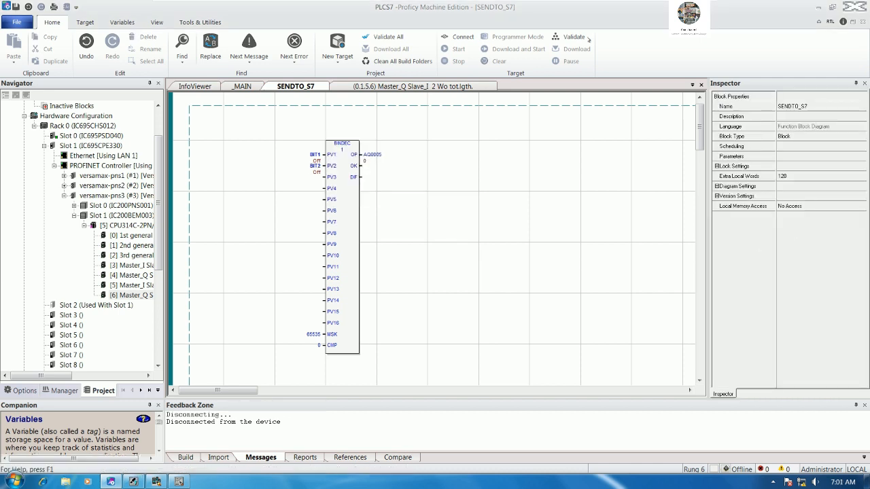
Validate the target and go to the source of the reported error in SENDTO_S7.
click(578, 37)
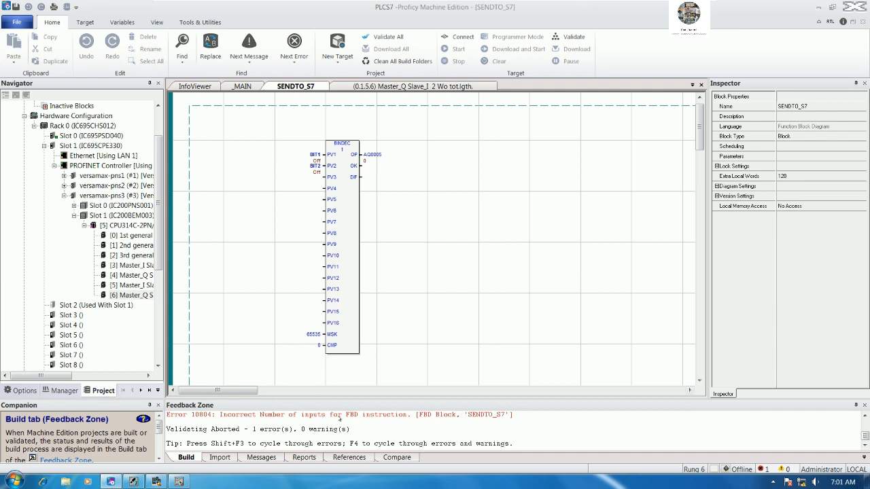
double_click(336, 417)
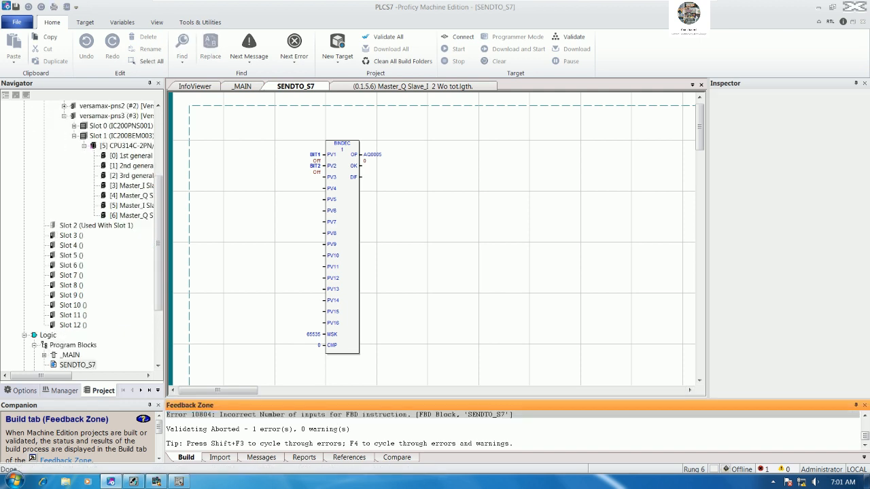
click(404, 322)
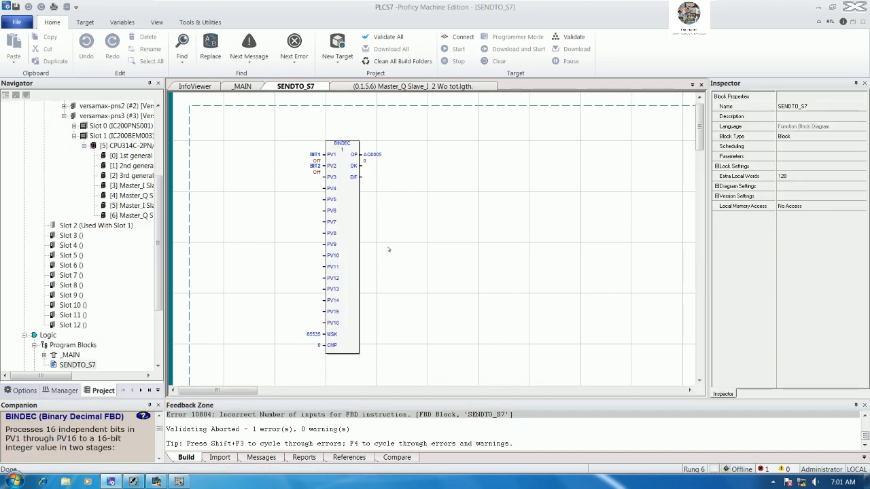
Copy the BIT2 variable from PV2 to each of the BINDEC inputs PV3 through PV16.
click(319, 178)
drag(316, 168, 317, 323)
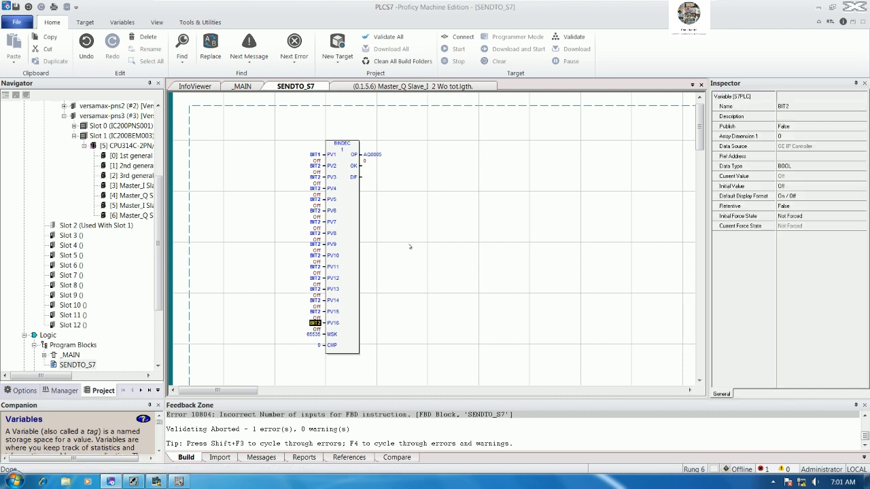
Change the variable on the PV3 input of the BINDEC block to BIT3.
click(316, 177)
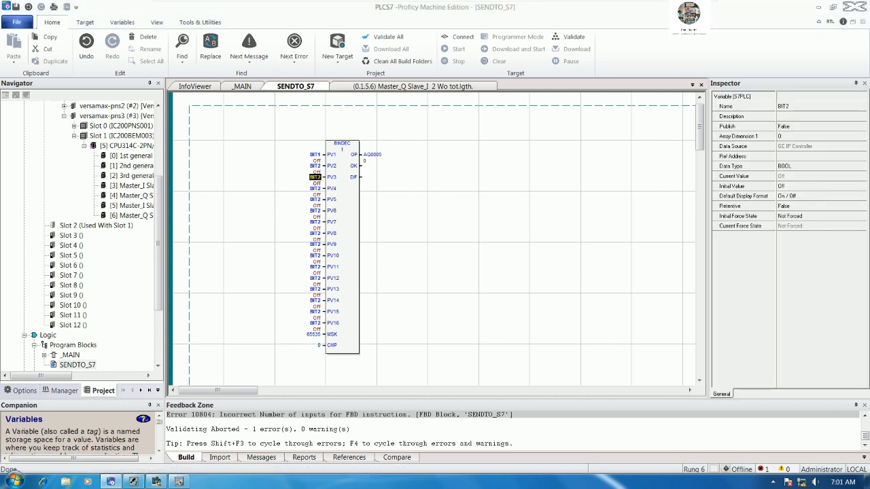
double_click(316, 177)
click(358, 161)
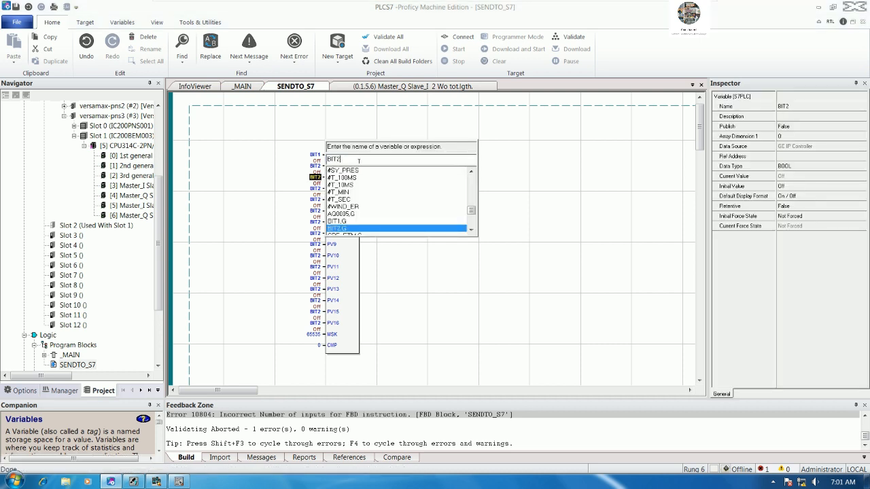
key(Return)
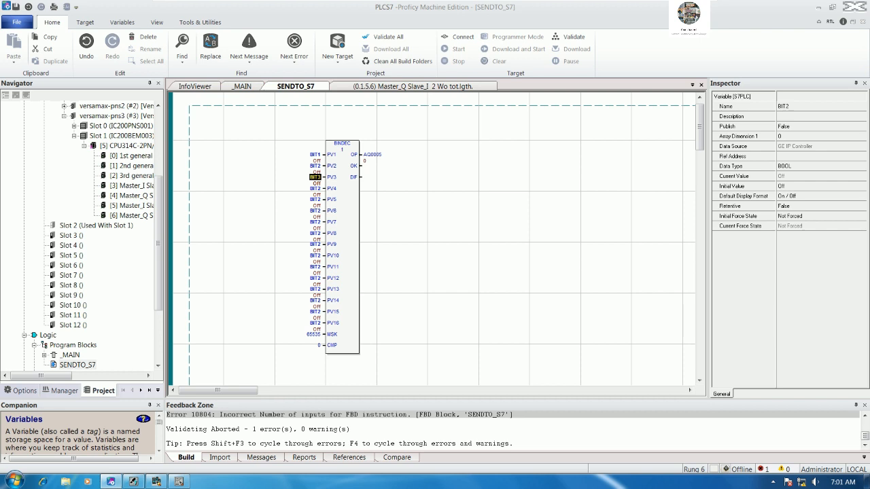
Change the variable on the PV4 input of the BINDEC block to BIT4.
double_click(316, 188)
click(356, 160)
key(BackSpace)
key(BackSpace)
key(BackSpace)
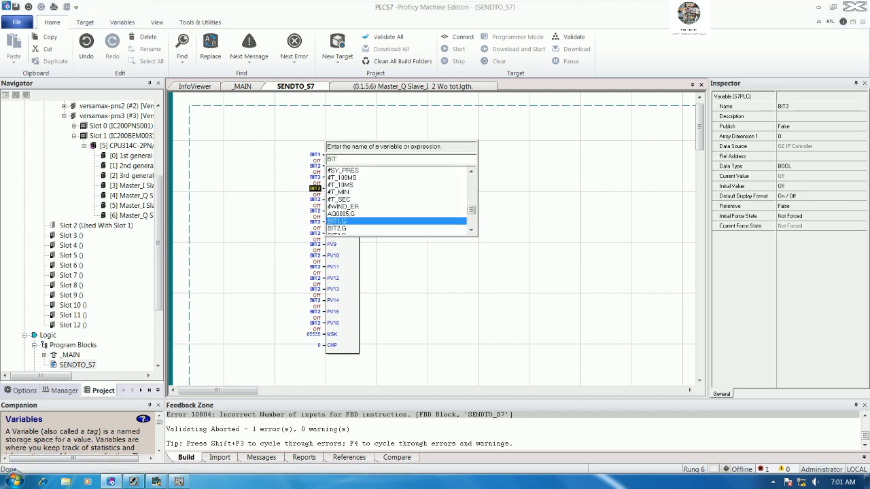
text(4)
key(Return)
Change the variable on the PV5 input of the BINDEC block to BIT5.
double_click(316, 200)
click(355, 158)
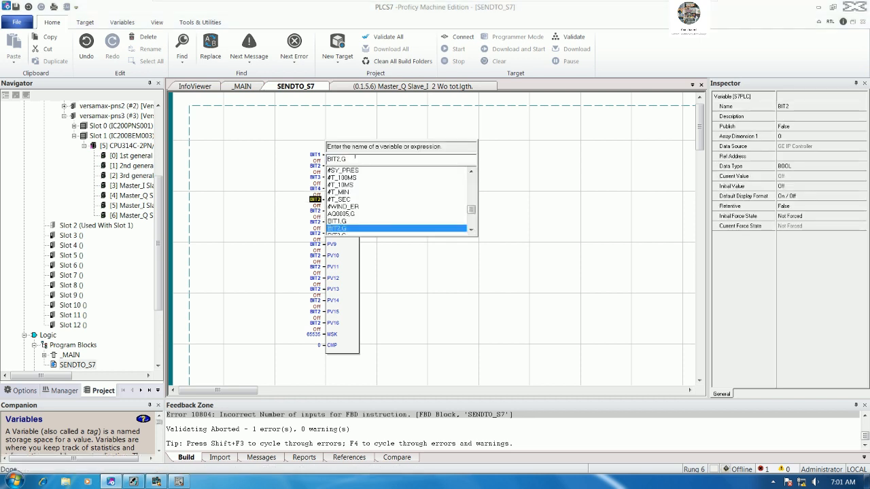
key(BackSpace)
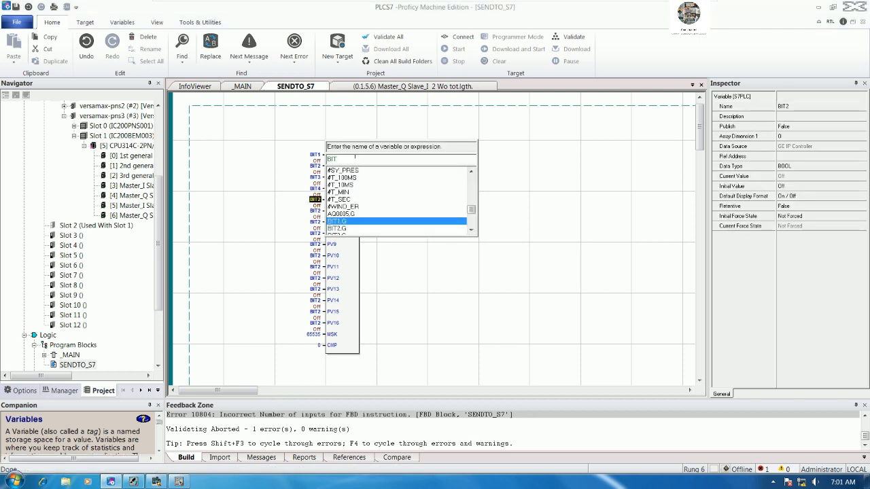
text(5)
key(Return)
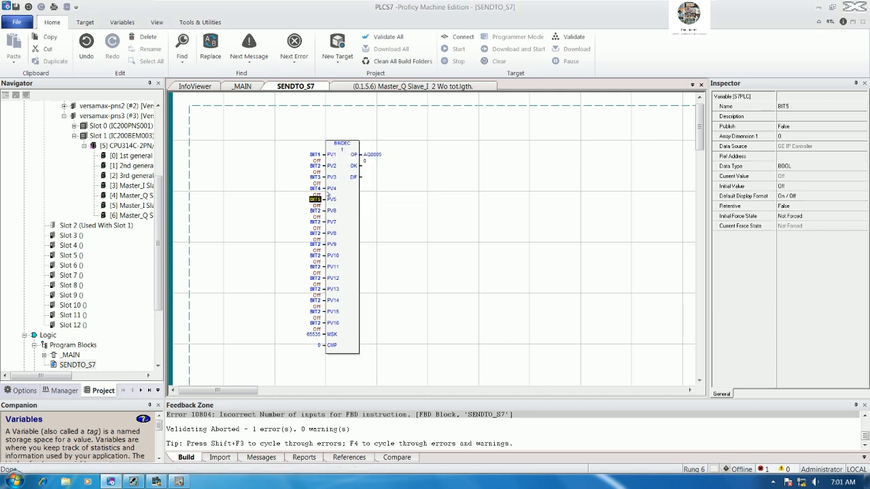
Change the variable on the PV6 input of the BINDEC block to BIT6.
double_click(315, 210)
click(378, 160)
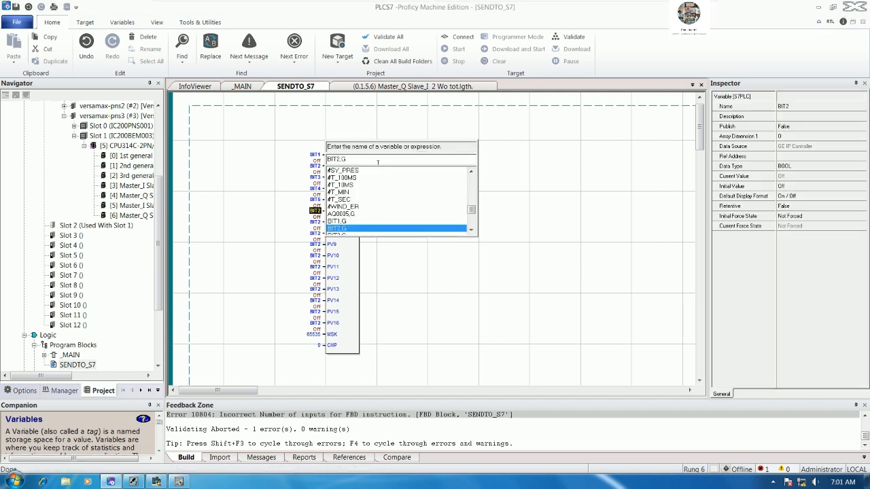
key(BackSpace)
key(BackSpace)
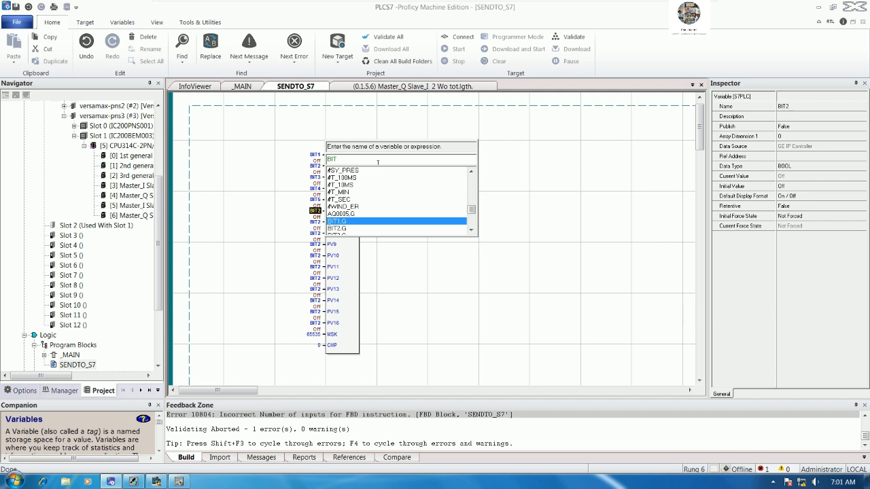
text(6)
key(Return)
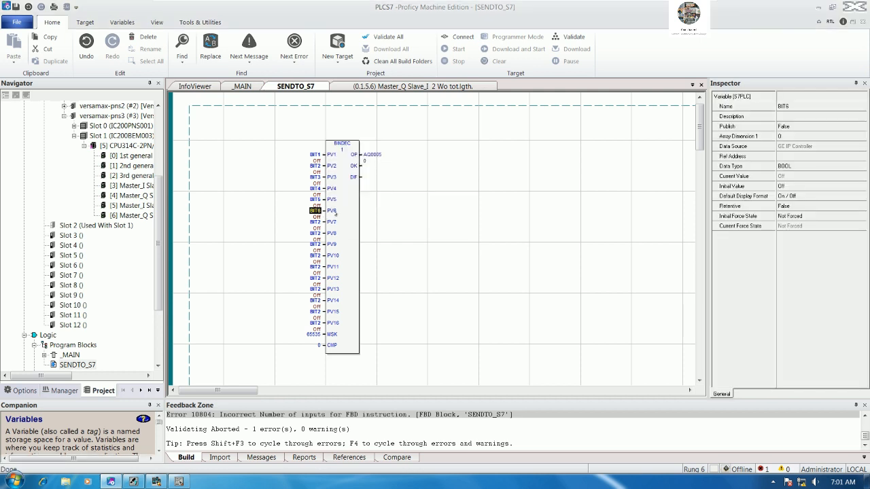
Change the variable on the PV7 input of the BINDEC block to BIT7.
double_click(315, 222)
click(357, 161)
key(BackSpace)
key(BackSpace)
text(7)
key(Return)
Change the variable on the PV8 input of the BINDEC block to BIT8.
double_click(315, 233)
click(369, 159)
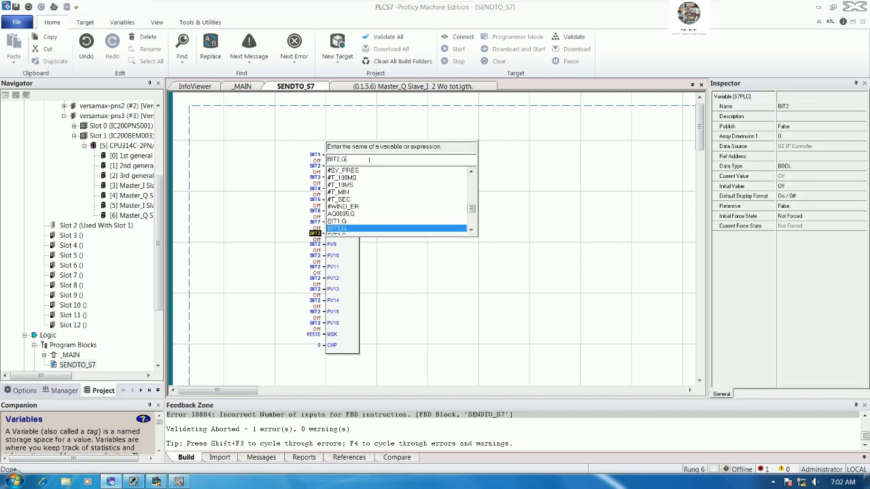
key(BackSpace)
key(BackSpace)
text(8)
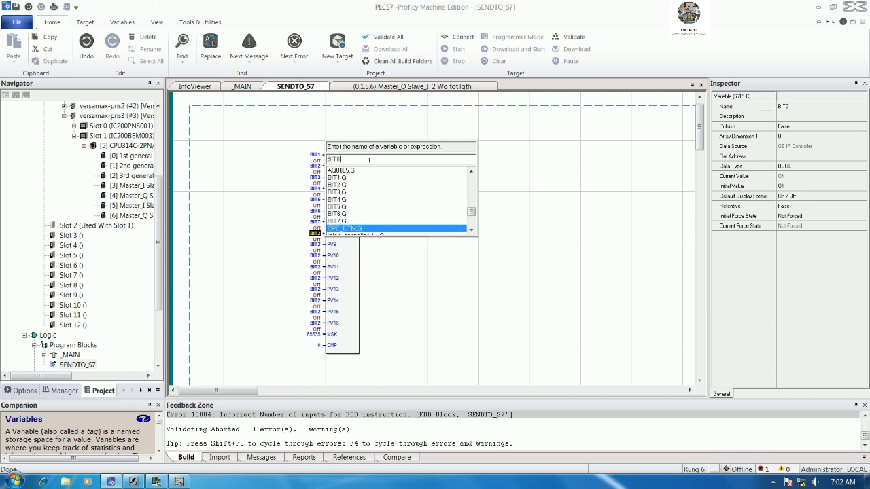
key(Return)
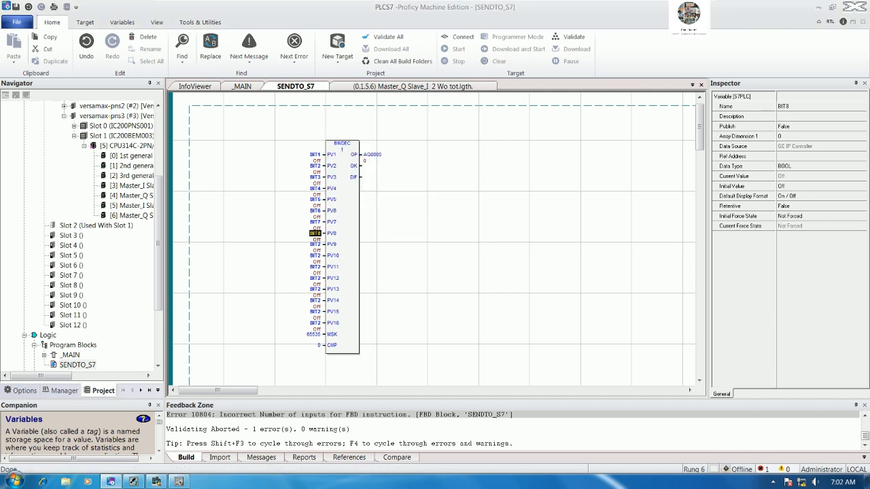
Change the variable on the PV9 input of the BINDEC block to BIT9.
double_click(316, 246)
click(374, 158)
key(BackSpace)
key(BackSpace)
key(BackSpace)
text(9)
key(Return)
Change the variable on the PV10 input of the BINDEC block to BIT10.
double_click(316, 256)
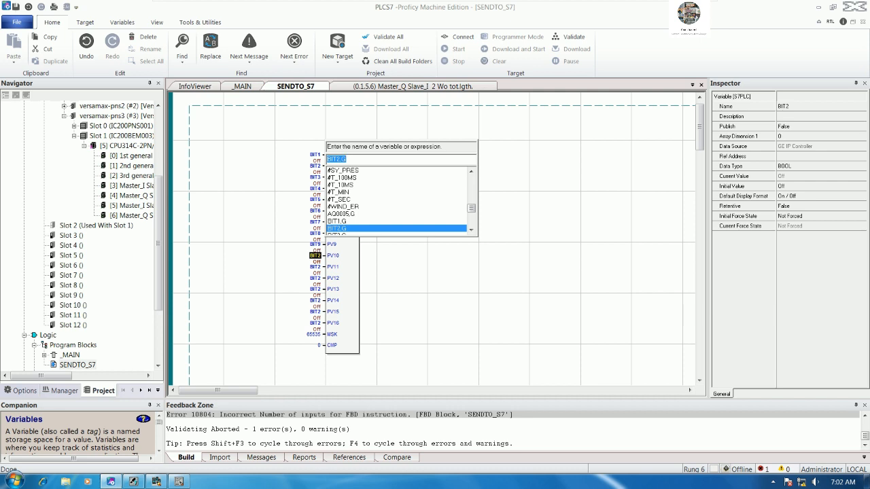
click(360, 158)
key(BackSpace)
key(BackSpace)
key(BackSpace)
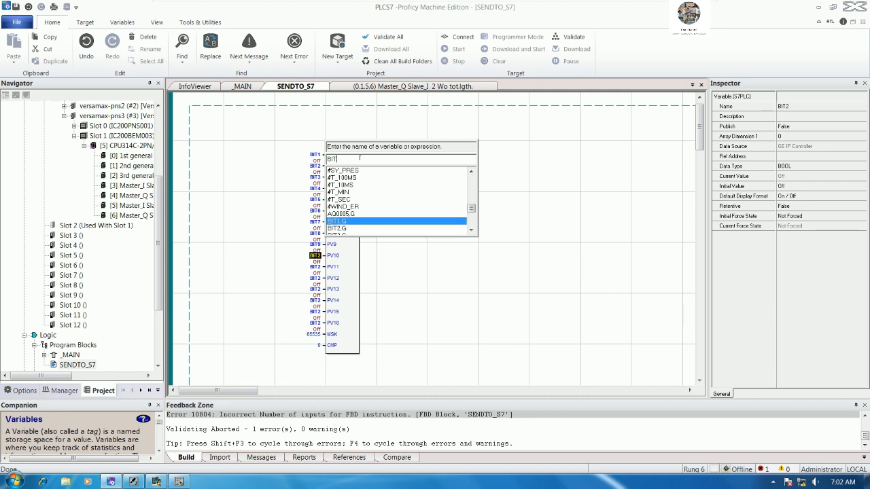
text(10)
key(Return)
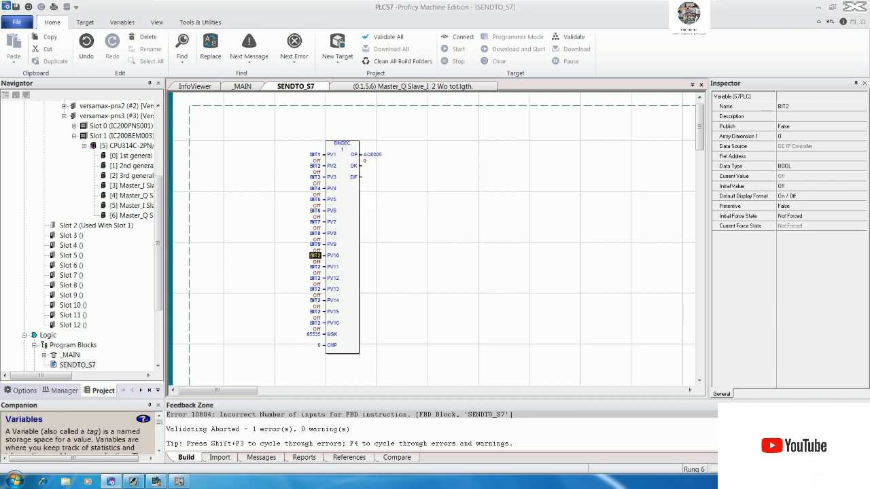
Change the variable on the PV11 input of the BINDEC block to BIT11.
key(Down)
key(Return)
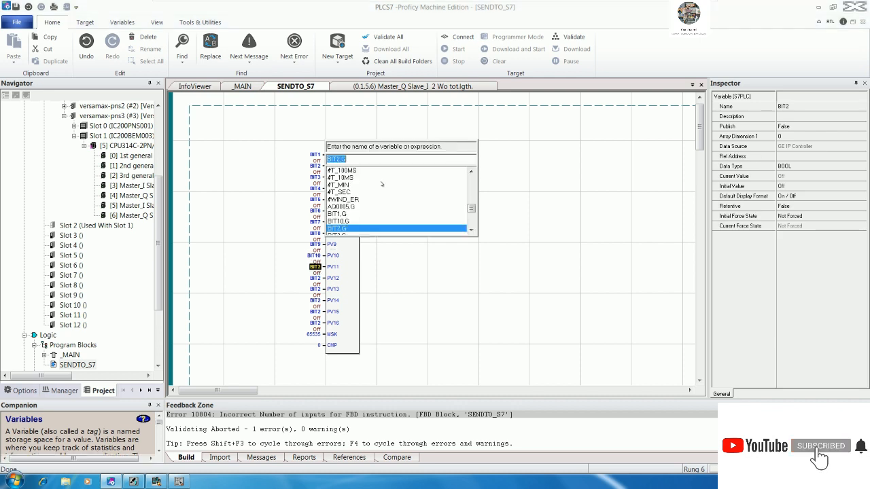
click(373, 161)
key(BackSpace)
key(BackSpace)
key(BackSpace)
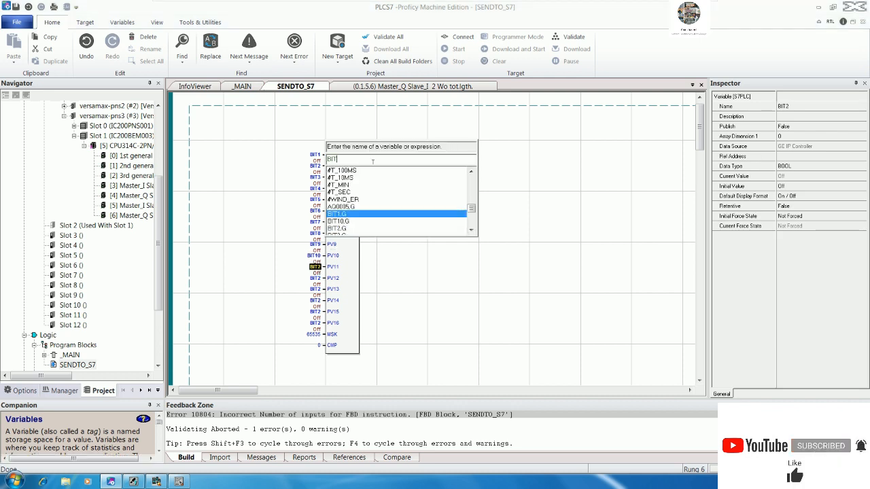
text(11)
key(Return)
Change the variable on the PV12 input of the BINDEC block to BIT12.
key(Down)
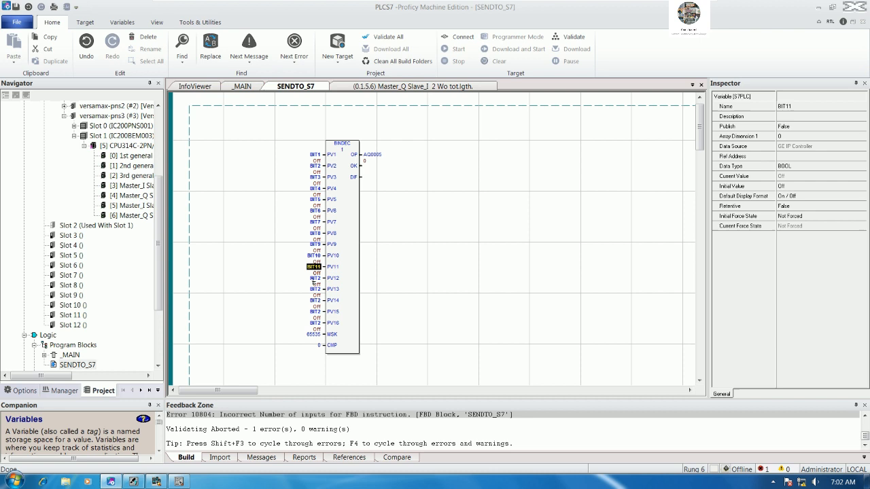
key(Return)
click(370, 158)
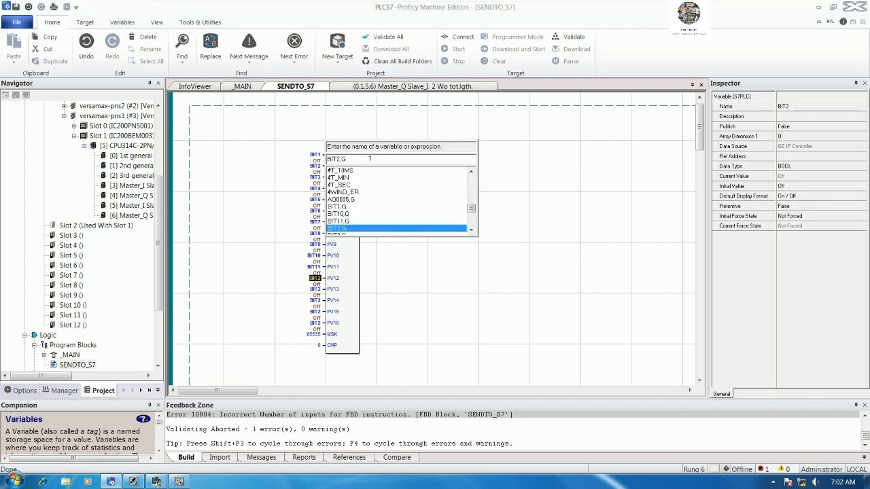
key(BackSpace)
key(BackSpace)
text(1)
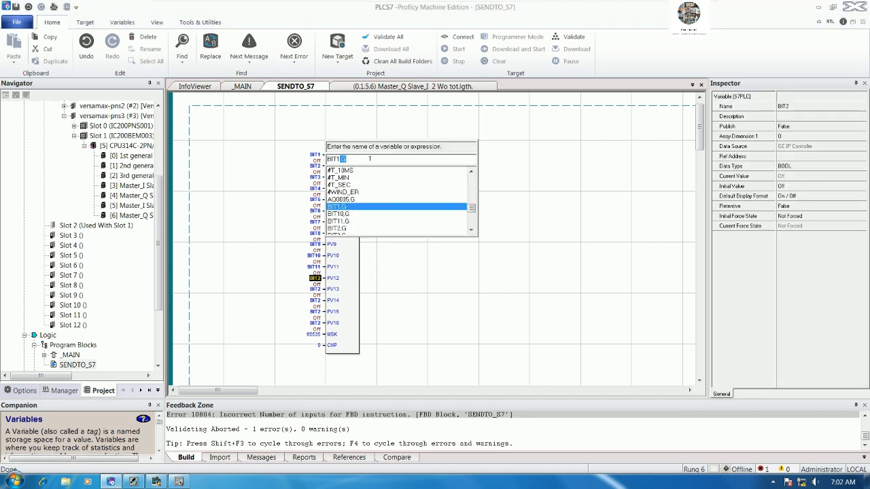
text(2)
key(Return)
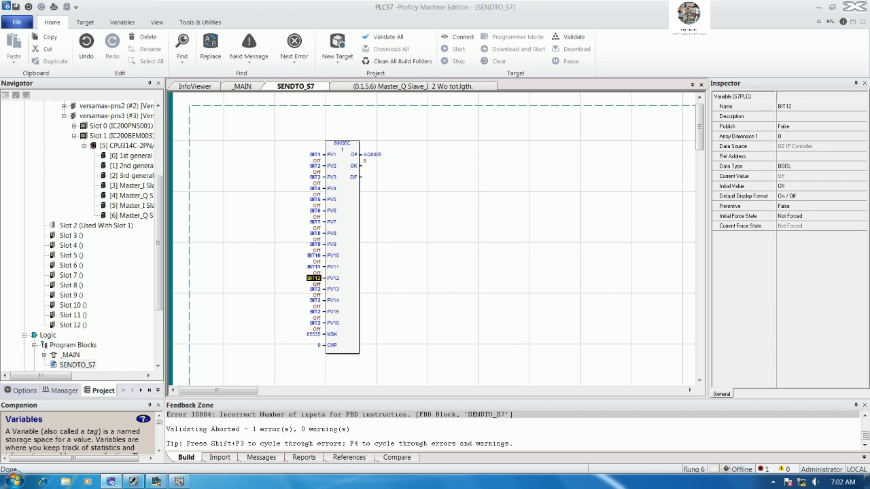
Change the variable on the PV13 input of the BINDEC block to BIT13.
double_click(316, 289)
click(361, 155)
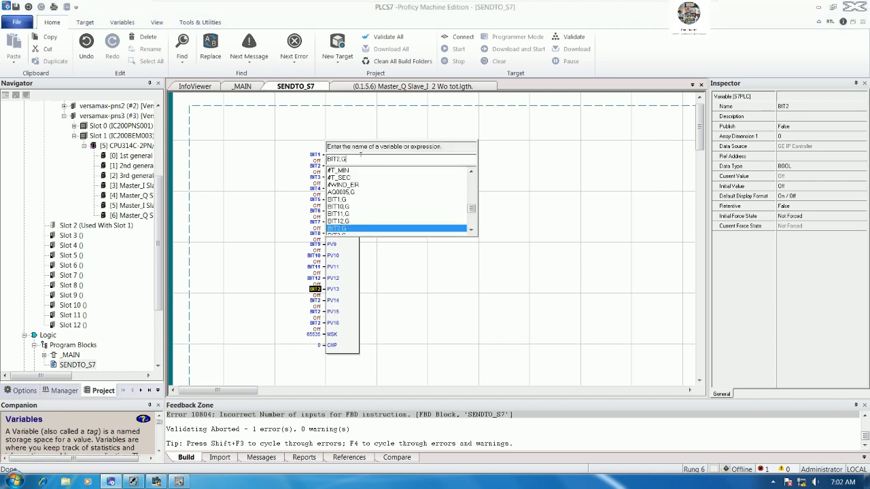
key(BackSpace)
key(BackSpace)
text(13)
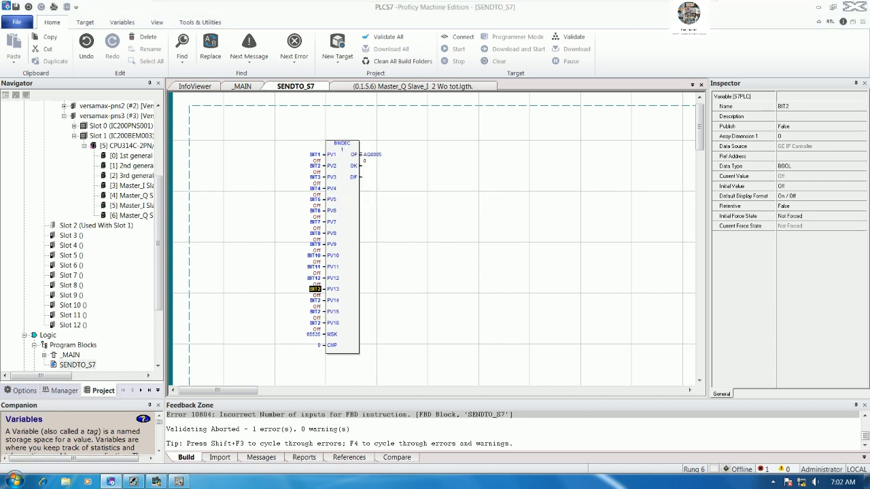
key(Return)
Change the variable on the PV14 input of the BINDEC block to BIT14.
double_click(316, 301)
click(355, 161)
key(BackSpace)
key(BackSpace)
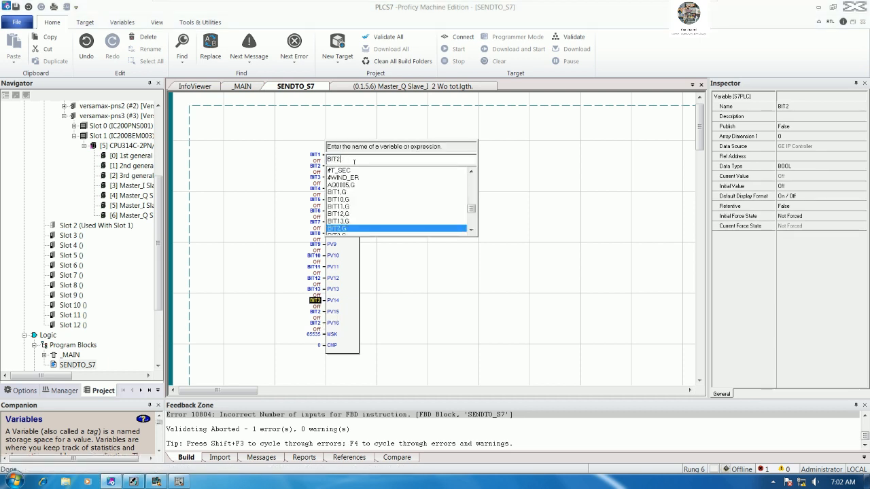
key(BackSpace)
text(14)
key(Return)
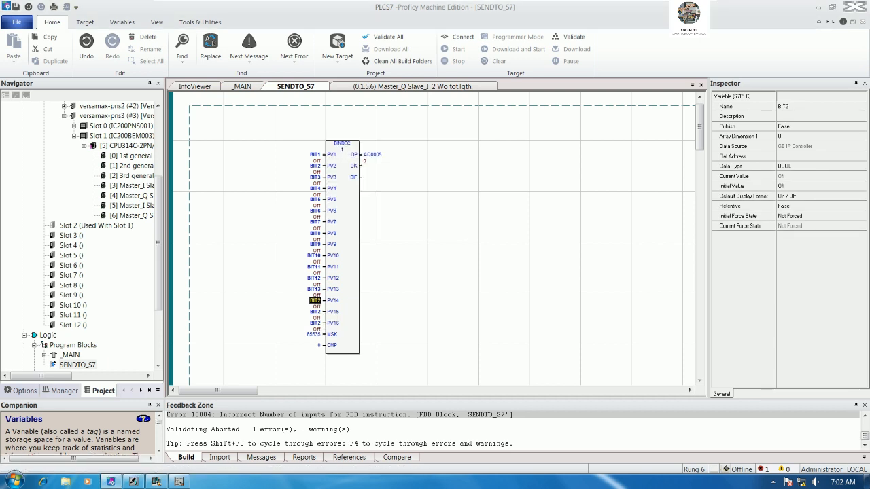
Change the variable on the PV15 input of the BINDEC block to BIT15.
double_click(316, 311)
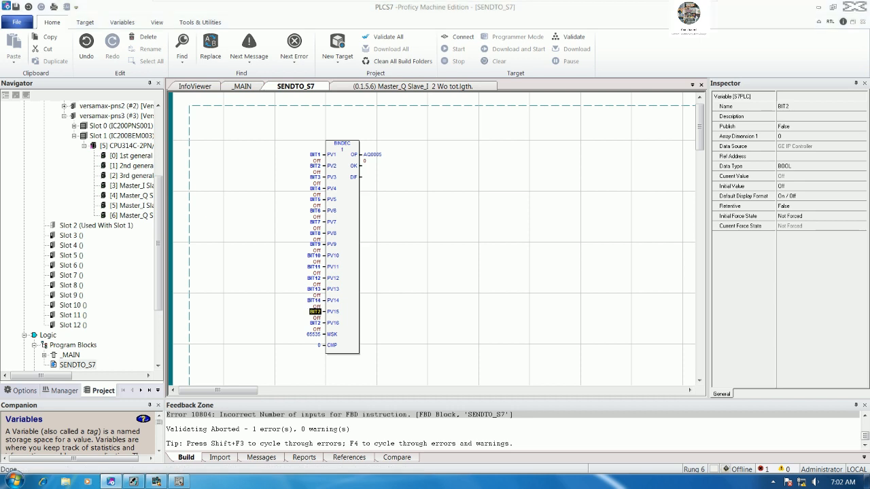
click(362, 159)
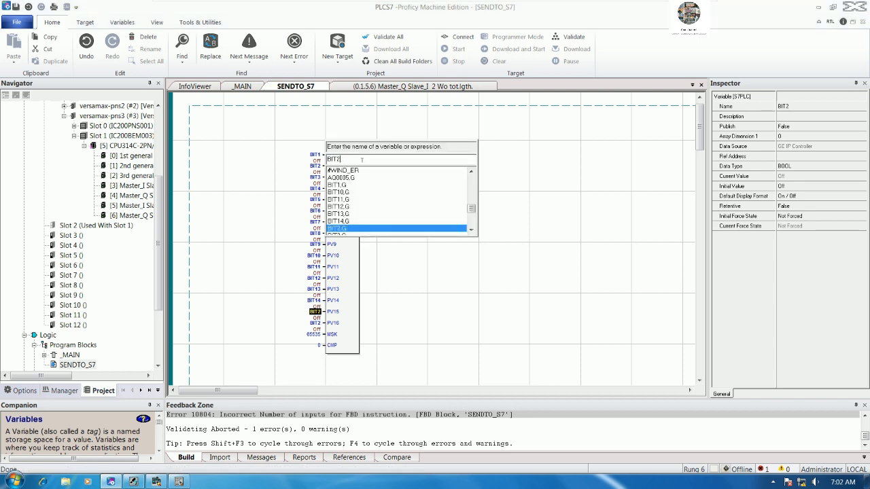
key(BackSpace)
text(15)
key(Return)
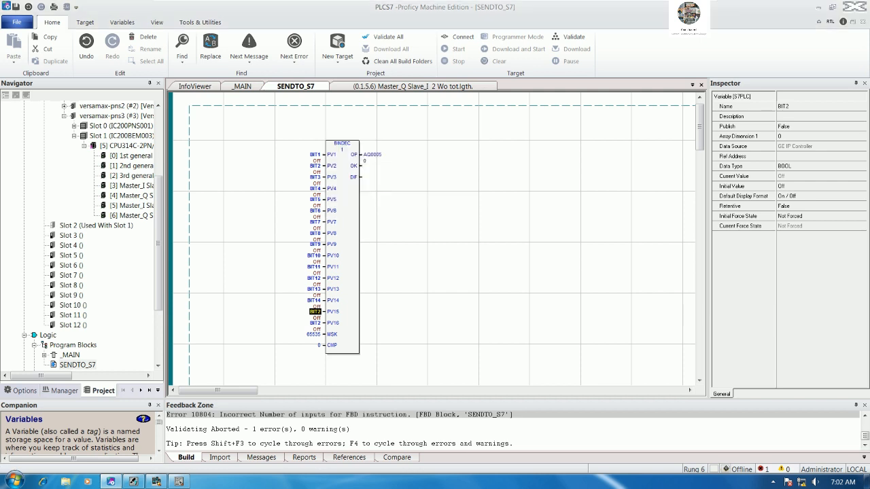
Change the variable on the PV16 input of the BINDEC block to BIT16.
double_click(314, 323)
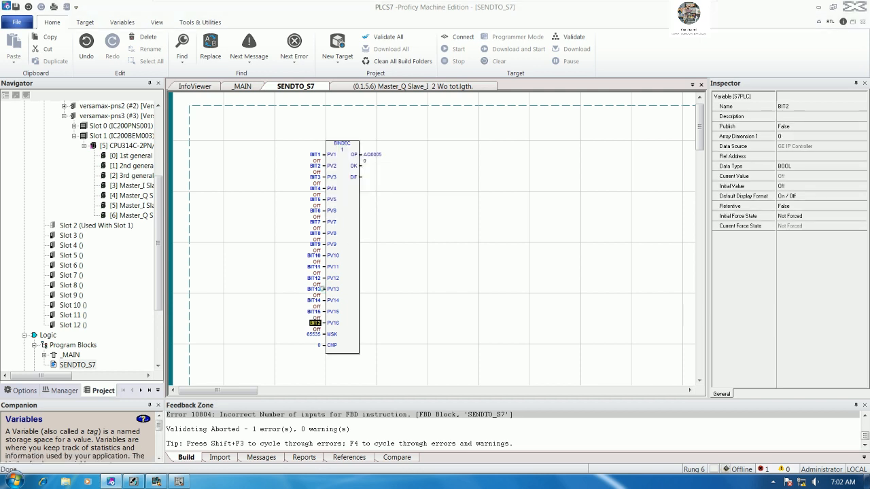
click(367, 160)
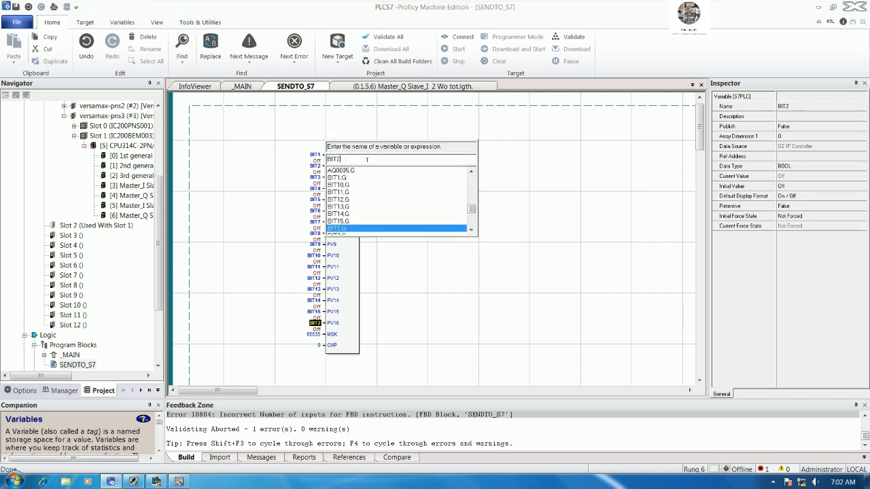
key(BackSpace)
text(16)
key(Return)
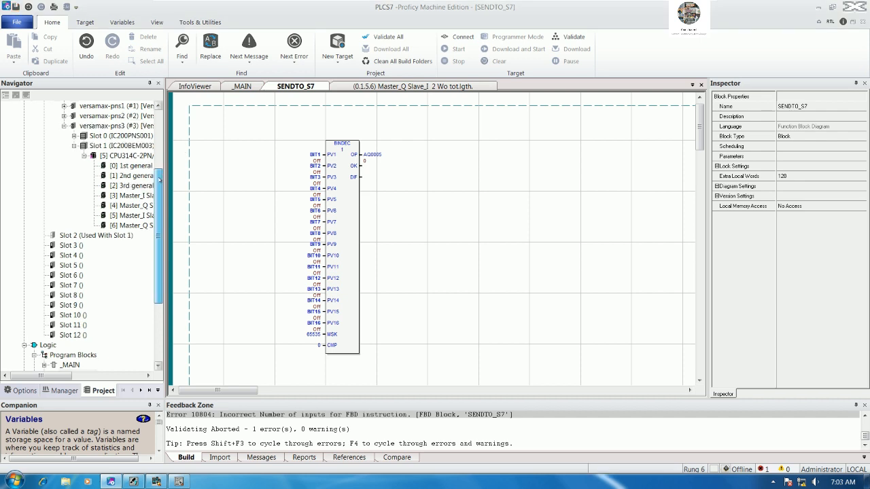
Connect to the GE controller and download the active target with the completed SENDTO_S7 block to it.
click(459, 36)
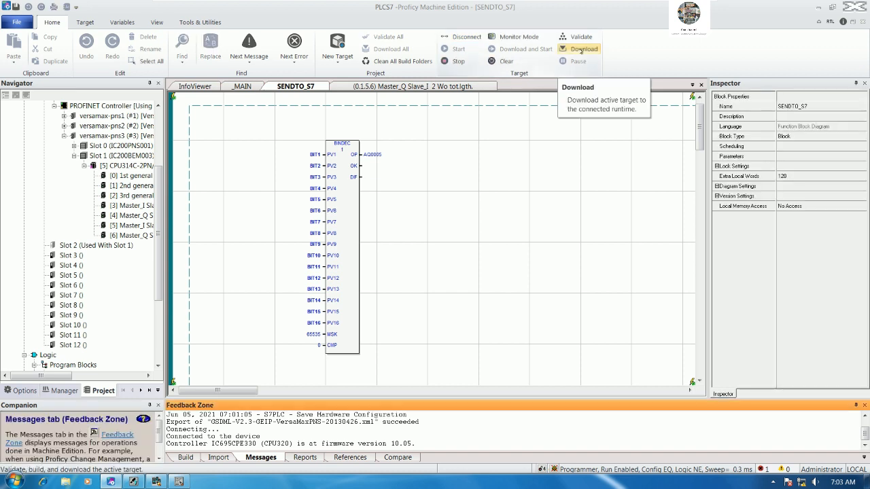
click(581, 49)
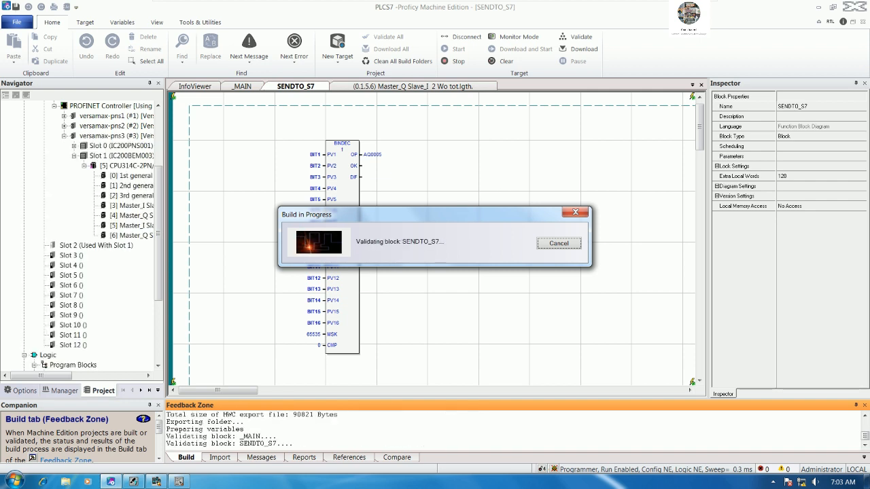
click(431, 278)
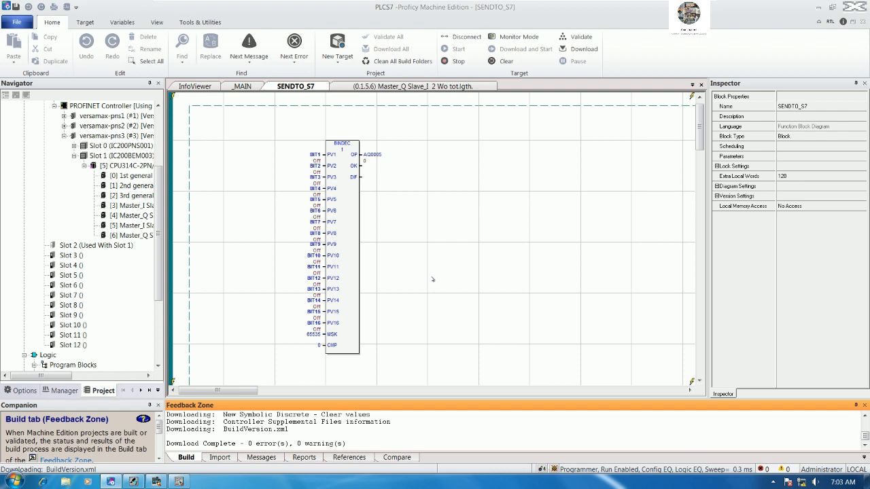
Reduce the Machine Edition and S7 LAD editor windows, place them side by side, and make the Machine Edition window taller.
click(569, 145)
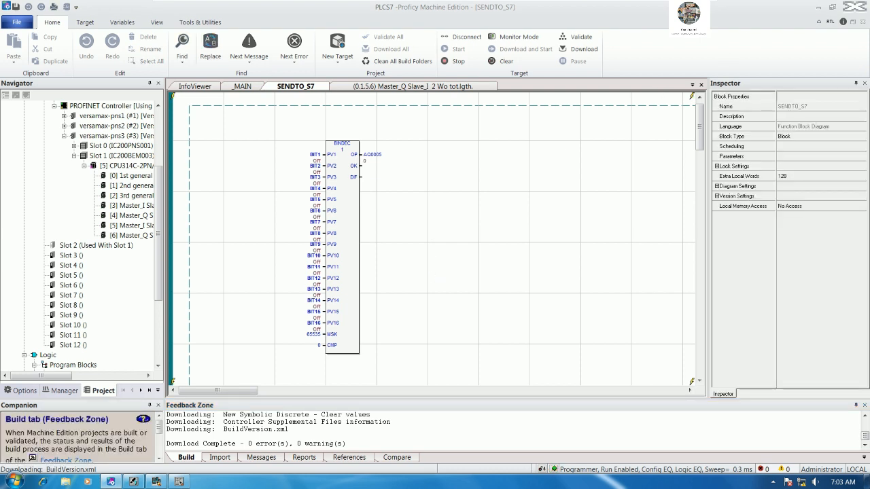
click(831, 7)
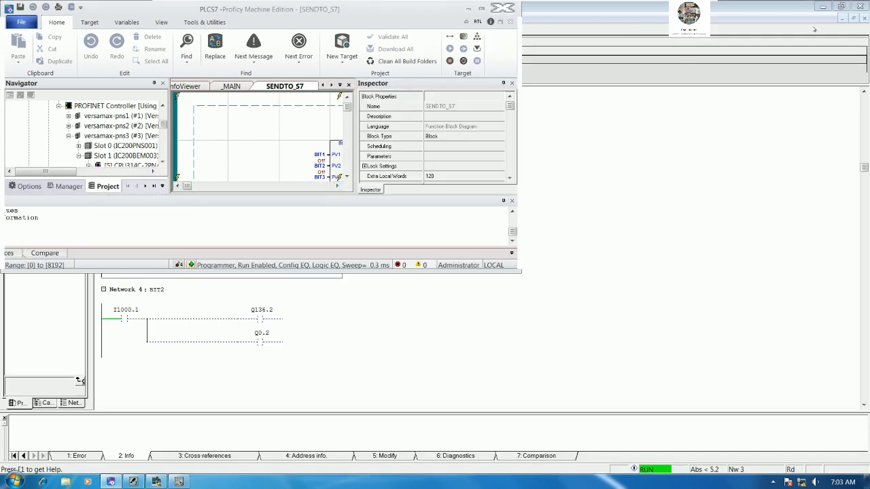
click(842, 6)
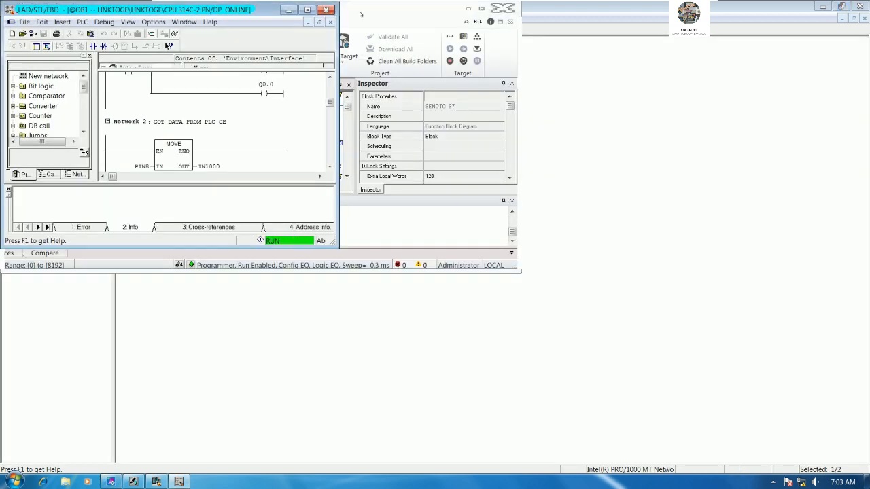
drag(251, 10, 774, 13)
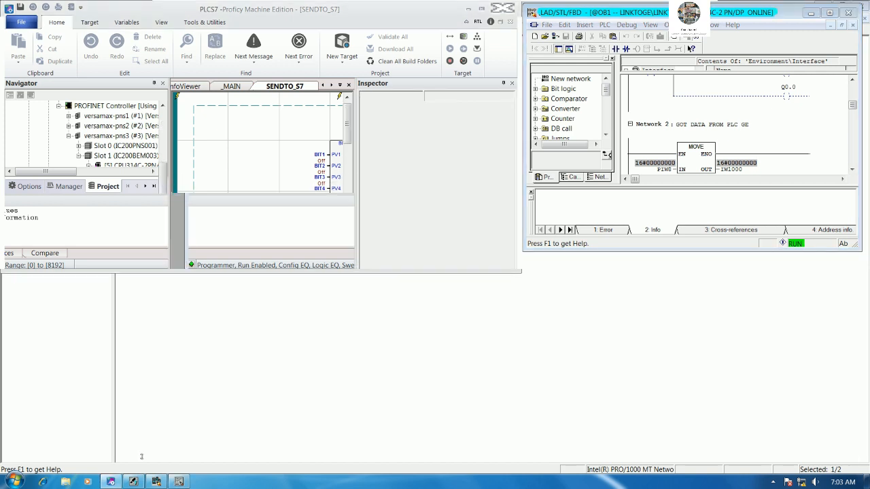
drag(150, 450, 339, 373)
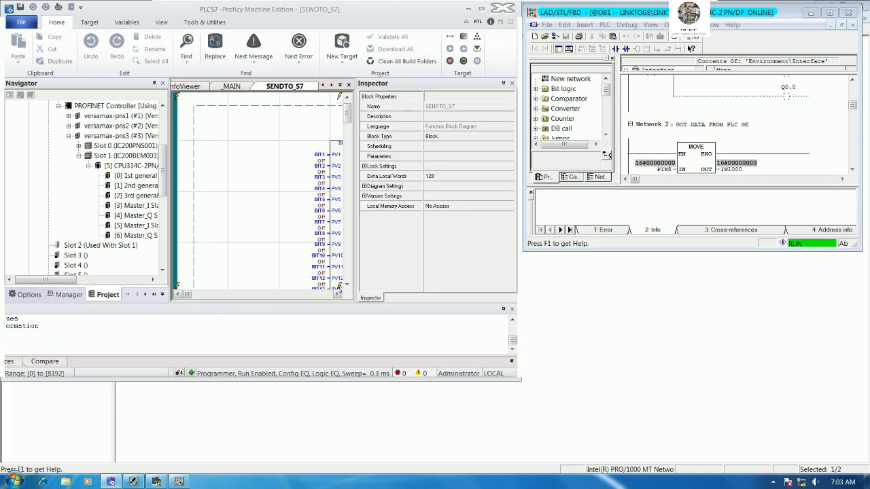
drag(254, 381, 258, 445)
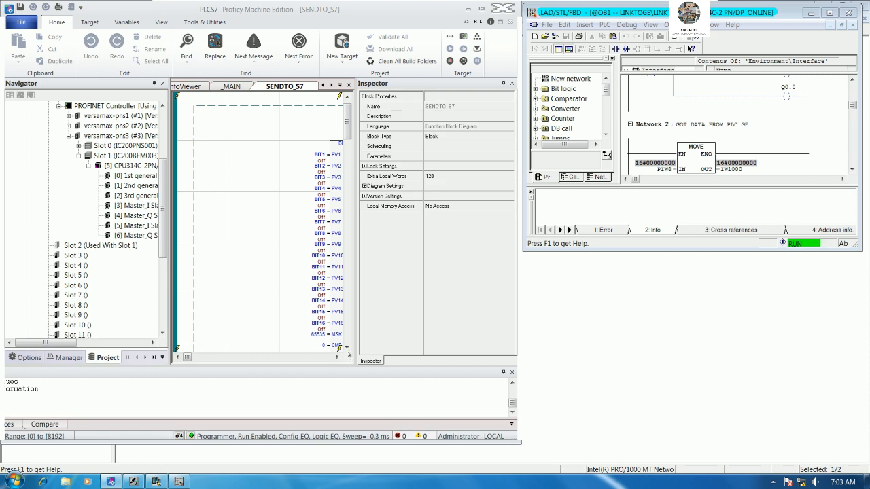
Bring the whole BINDEC block into view and make the LAD editor window taller to show the OB1 networks.
click(347, 348)
click(348, 348)
click(347, 348)
click(348, 348)
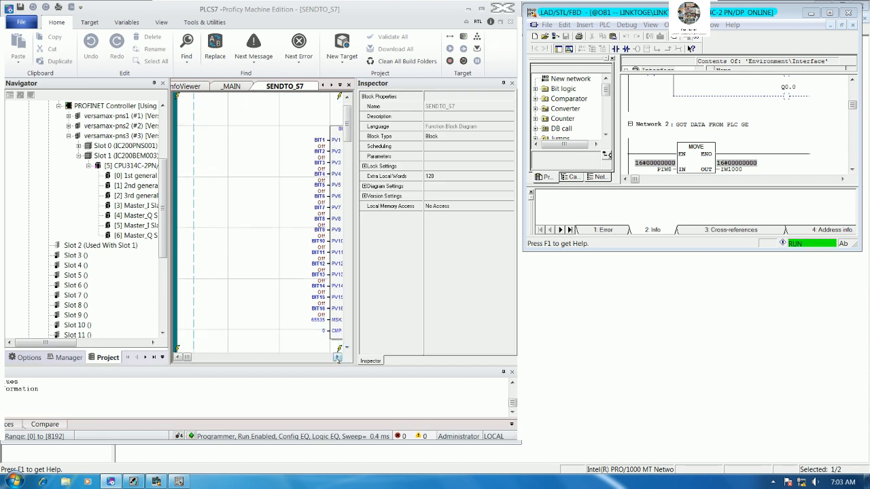
click(338, 359)
click(338, 358)
click(338, 358)
click(338, 359)
click(338, 358)
click(338, 358)
click(337, 358)
drag(616, 249, 635, 449)
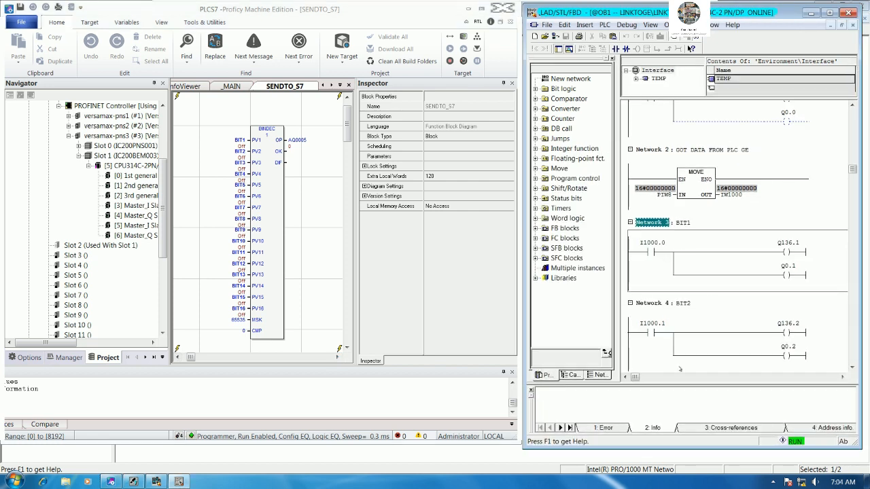
Select Network 2 in OB1 to monitor its MOVE values, and force BIT1 on at the BINDEC block's PV1 input.
scroll(764, 213, down, 1)
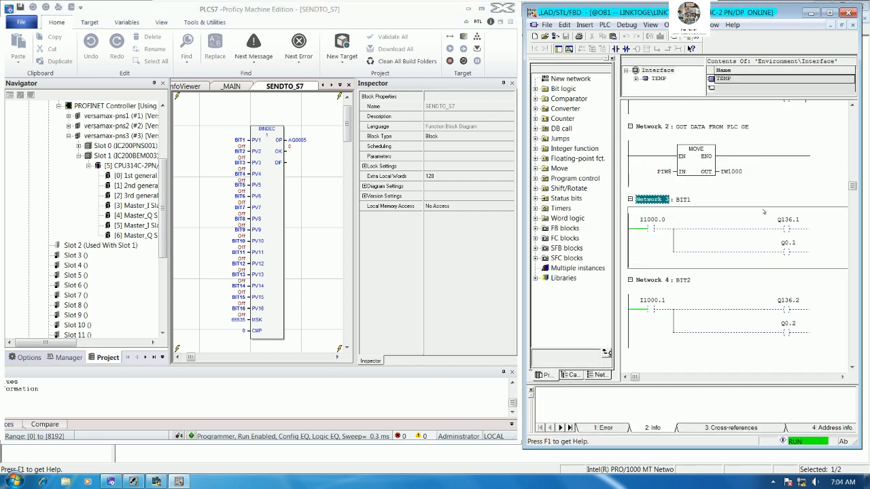
click(688, 200)
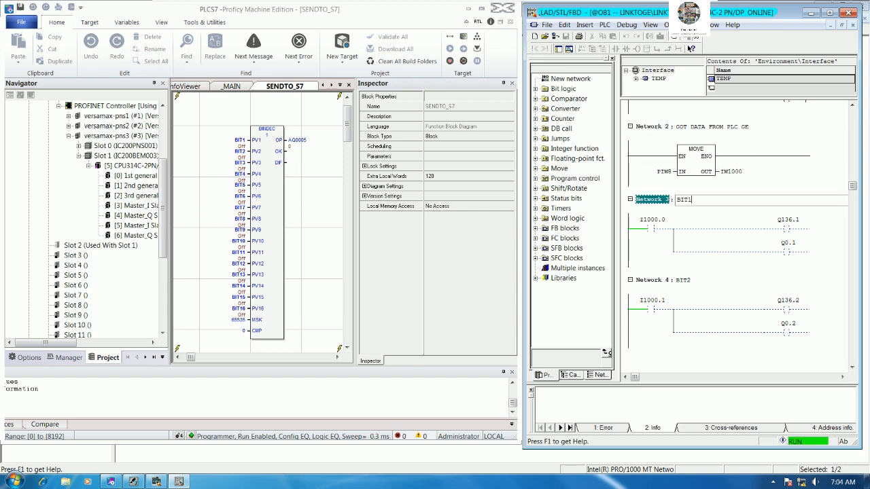
click(822, 179)
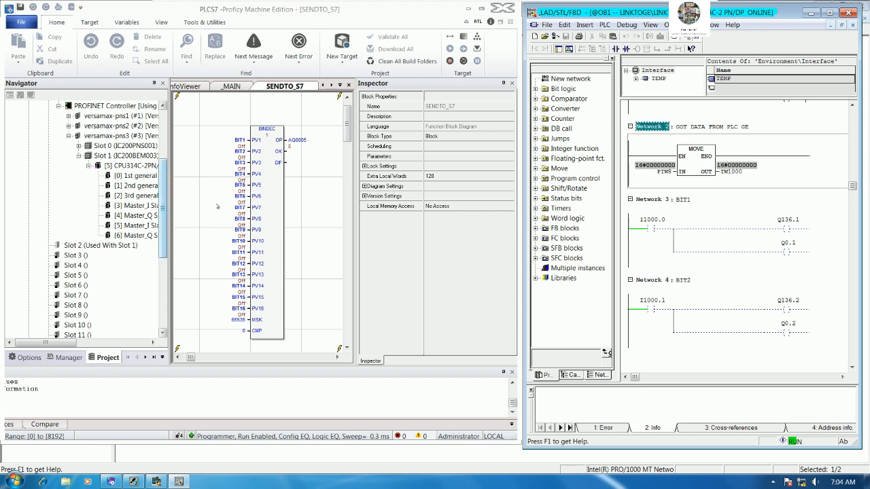
right_click(240, 141)
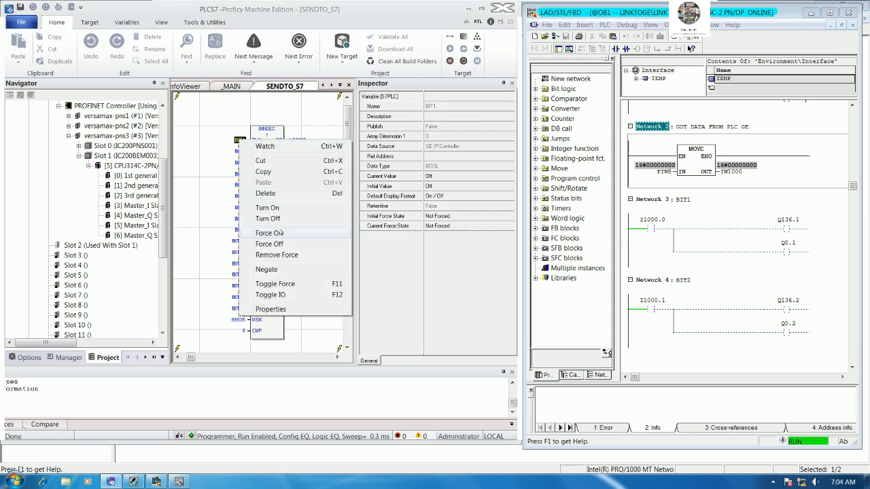
click(280, 234)
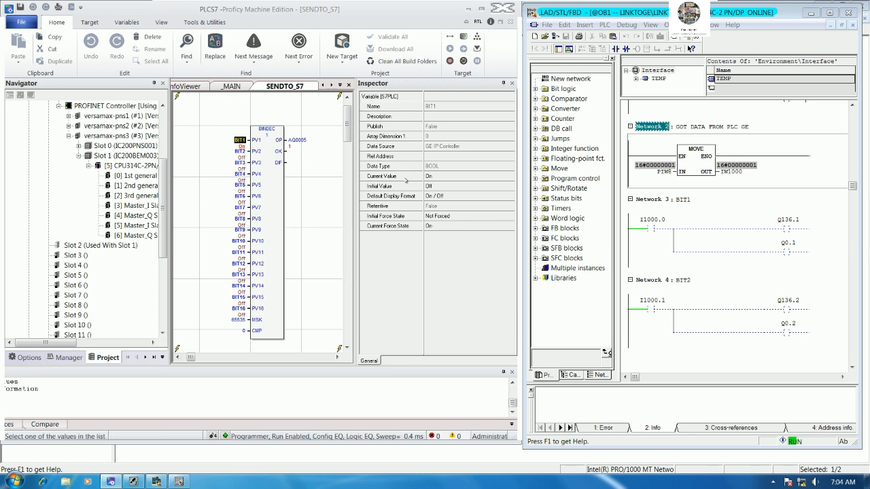
click(310, 173)
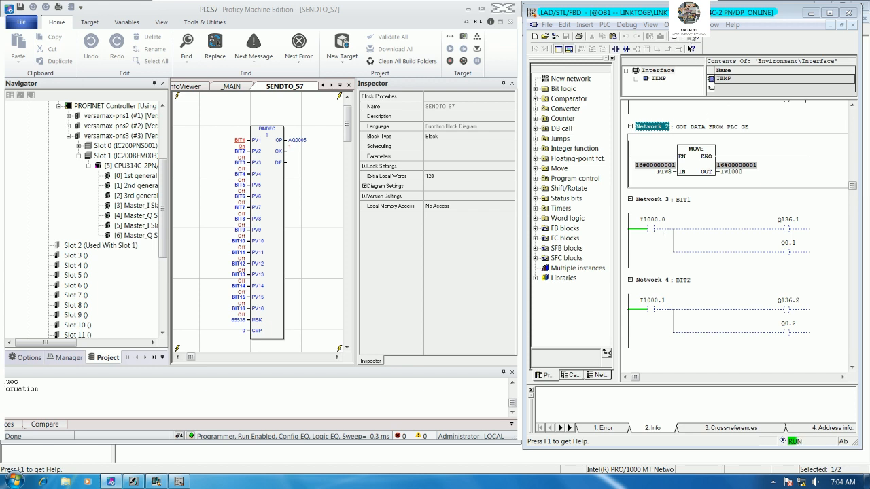
Stop monitoring OB1 and change the contact address in Network 3 to I1001.0.
click(690, 48)
click(651, 228)
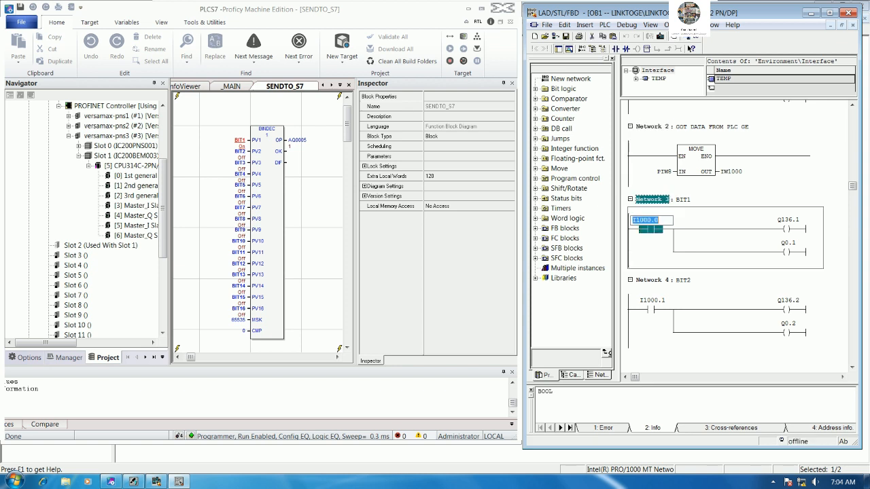
click(652, 221)
key(BackSpace)
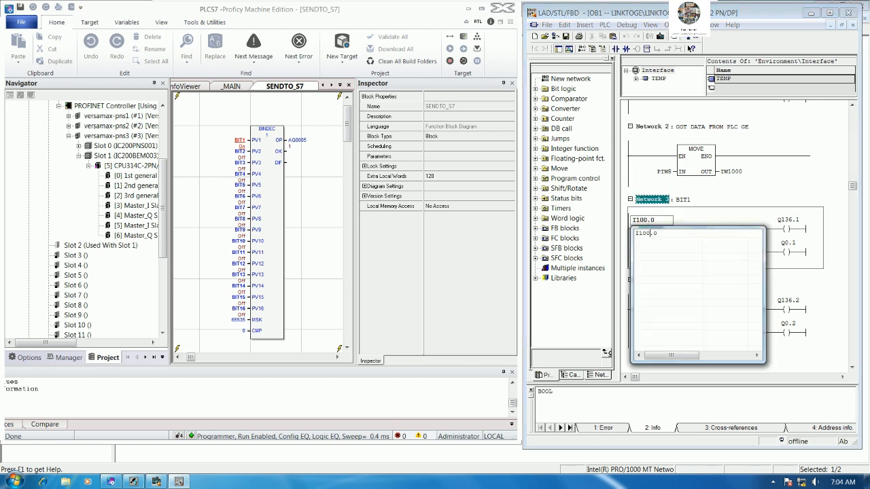
key(Return)
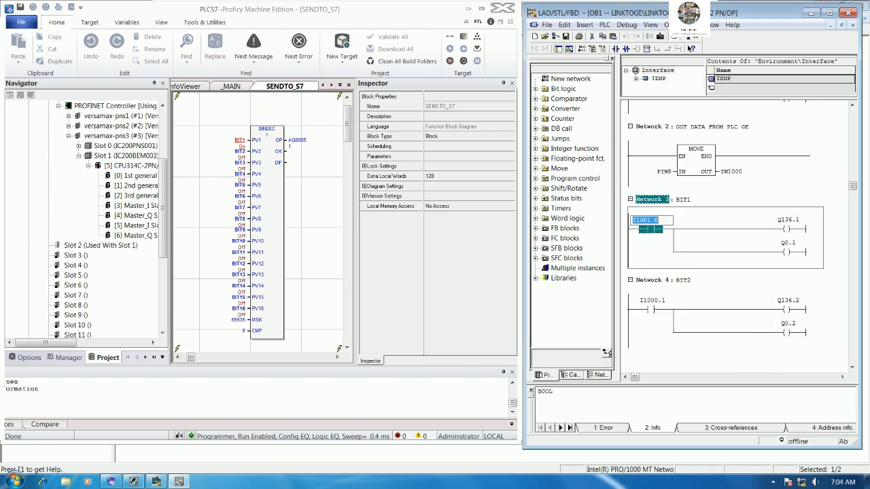
Change the contact address in Network 4 to I1001.1.
click(652, 302)
click(651, 300)
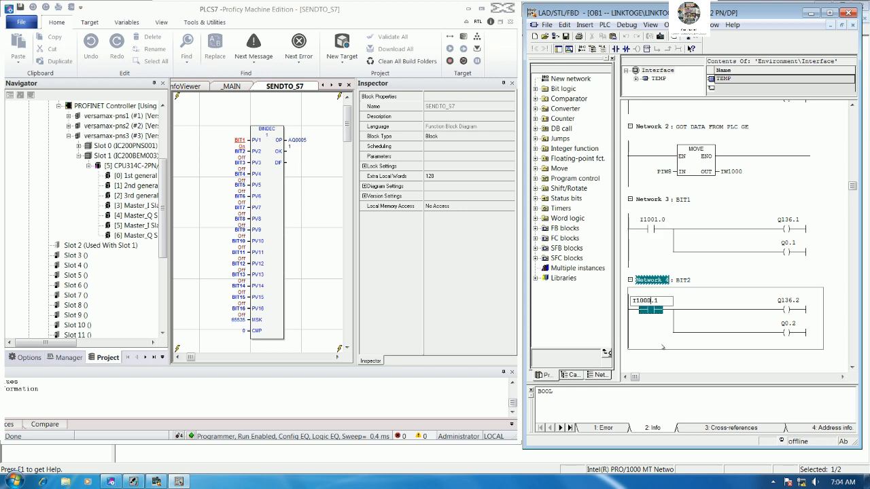
key(BackSpace)
text(1)
key(Return)
click(825, 249)
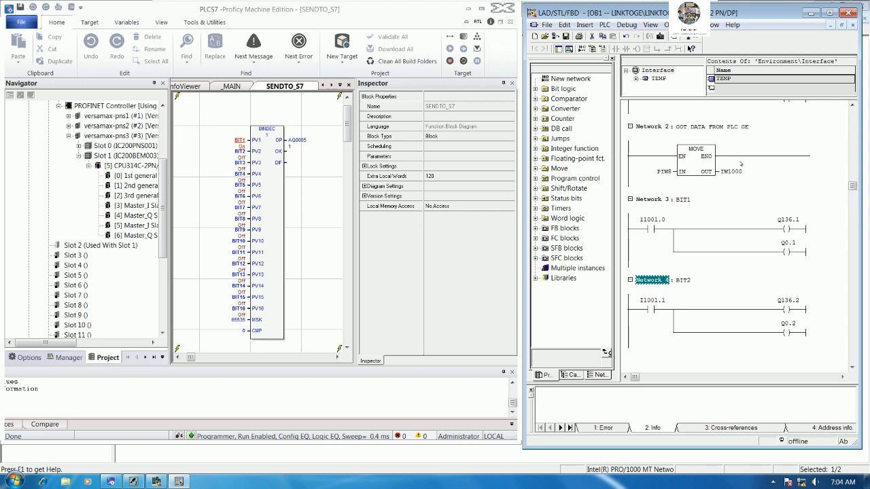
Save OB1, download it to the S7-300 CPU and resume online monitoring.
click(564, 36)
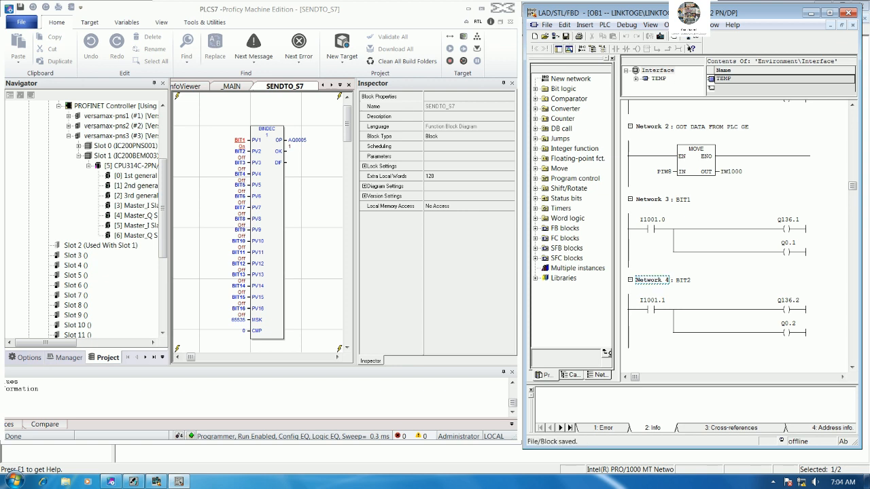
click(660, 36)
click(691, 48)
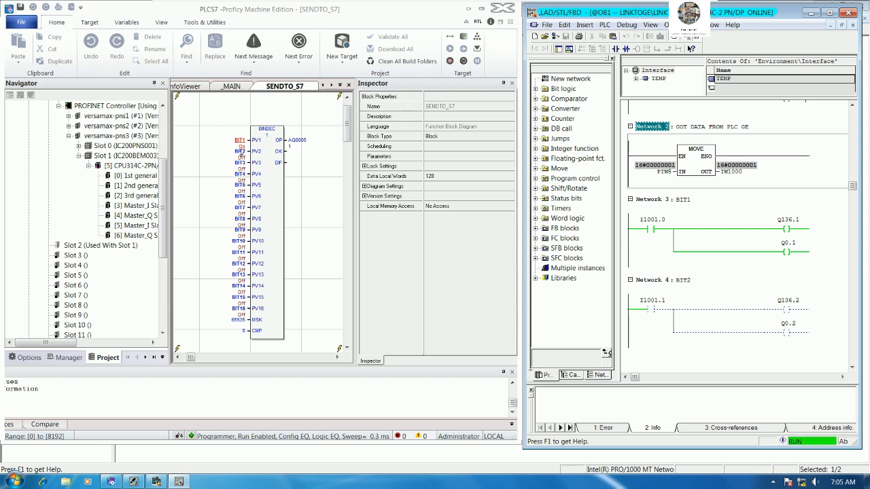
Force BIT2 on at the PV2 input of the BINDEC block.
click(239, 151)
right_click(239, 151)
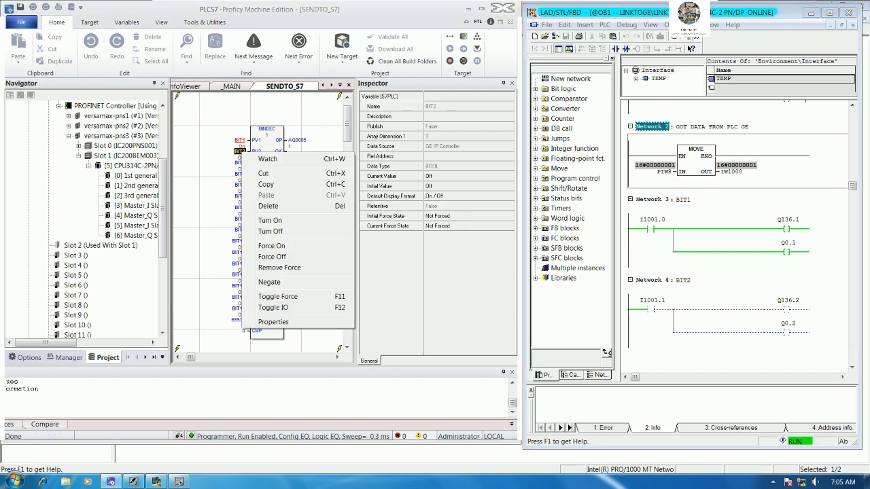
click(281, 246)
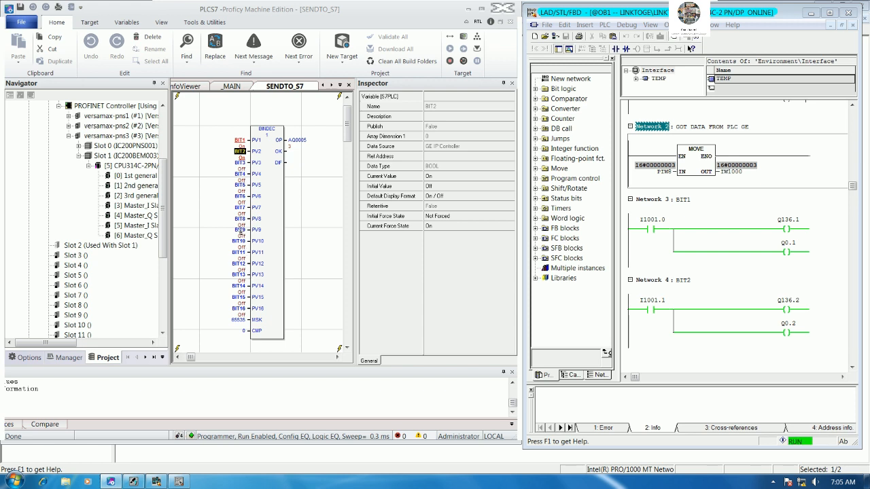
Select BIT9 on the BINDEC block's PV9 input and stop monitoring OB1 in the LAD editor.
click(240, 230)
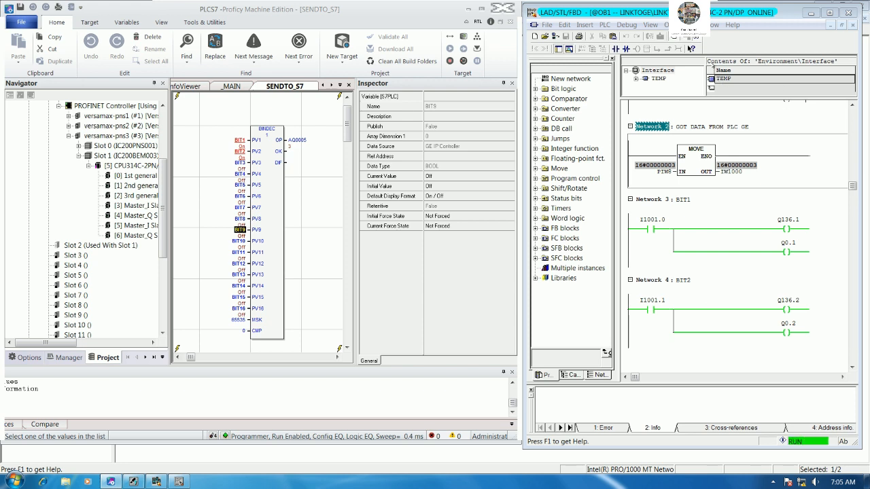
click(688, 38)
scroll(679, 291, down, 4)
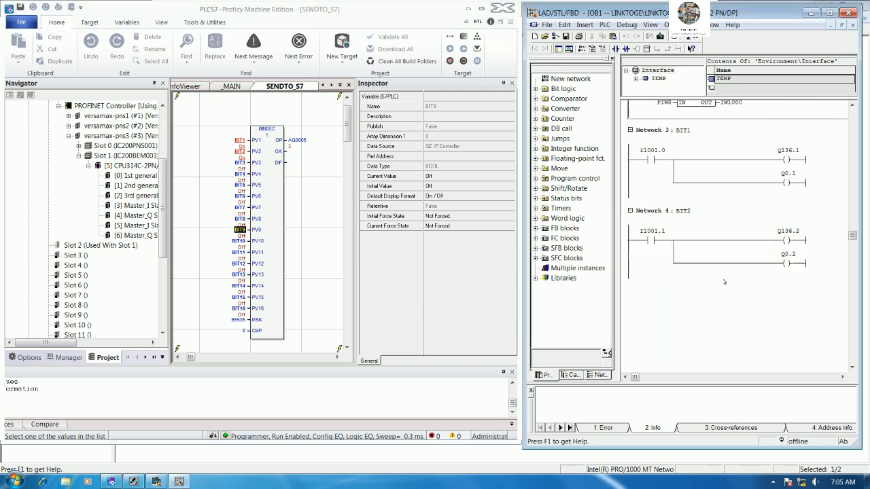
right_click(673, 268)
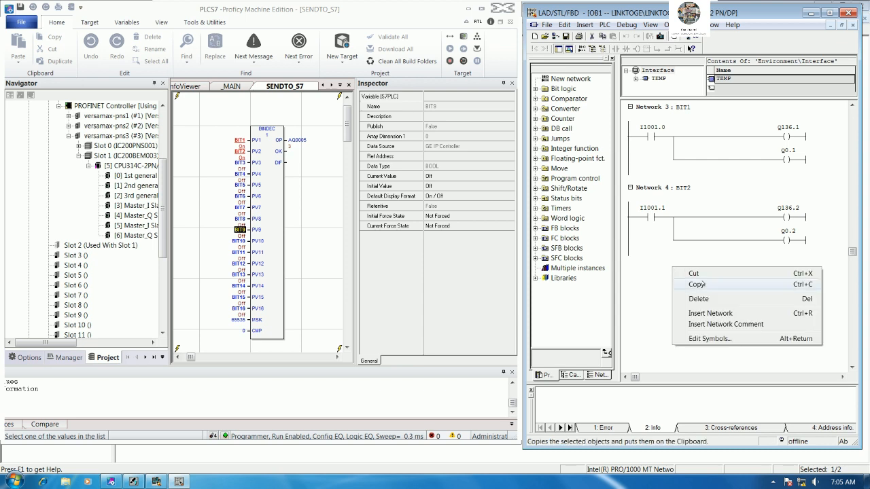
click(710, 313)
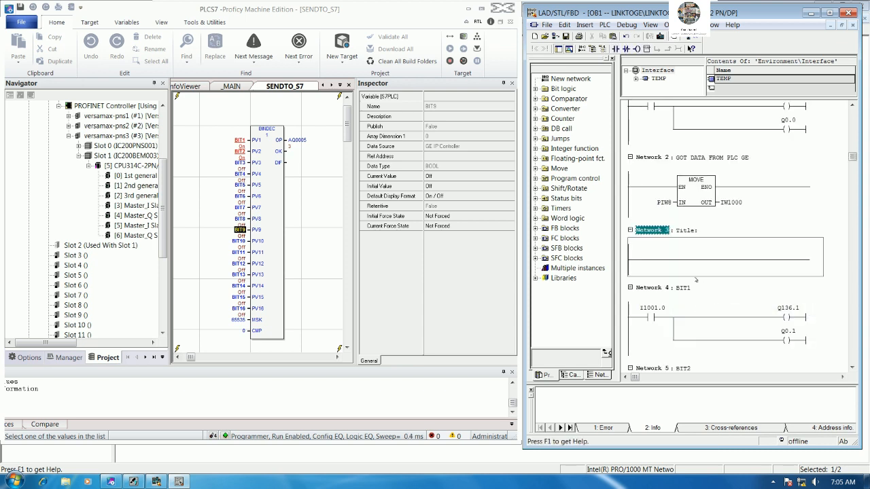
key(Delete)
Insert a new network after Network 4 in OB1 and title it BIT9.
scroll(707, 292, down, 3)
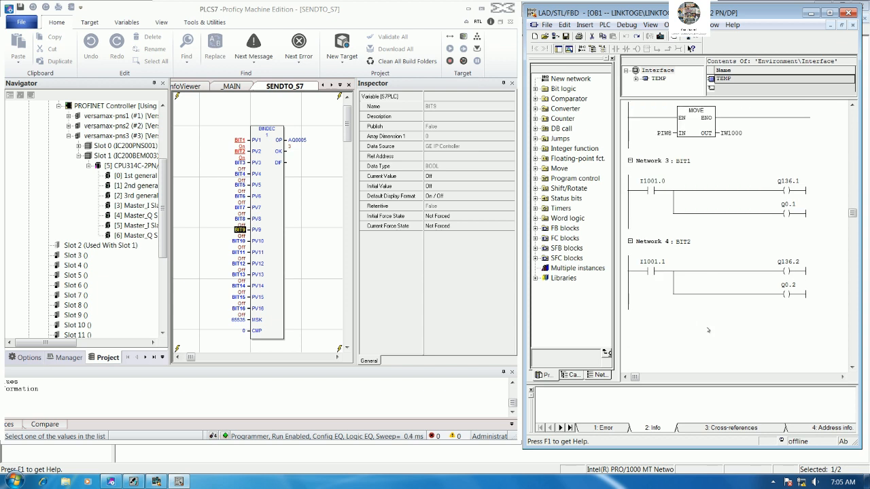
click(736, 297)
right_click(734, 303)
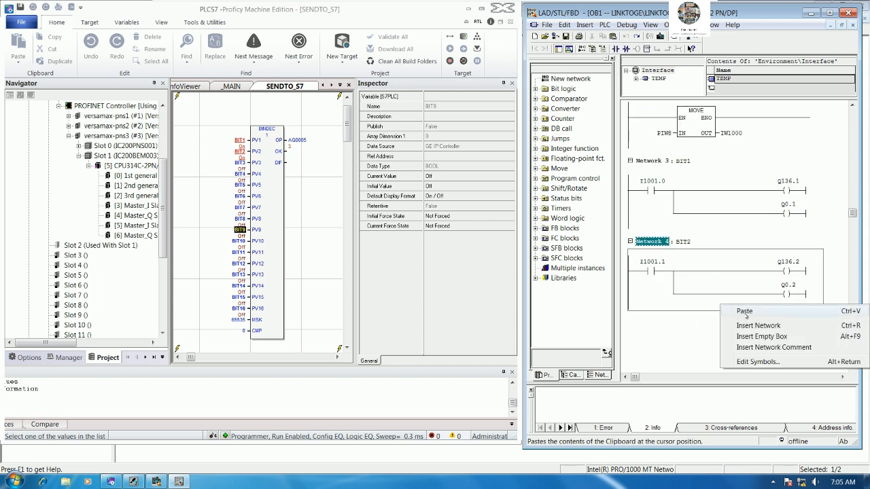
click(759, 326)
click(703, 229)
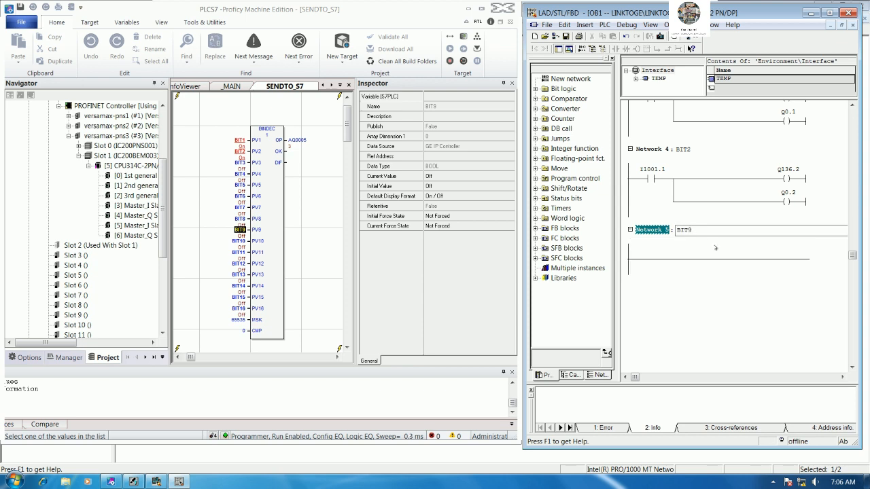
click(741, 266)
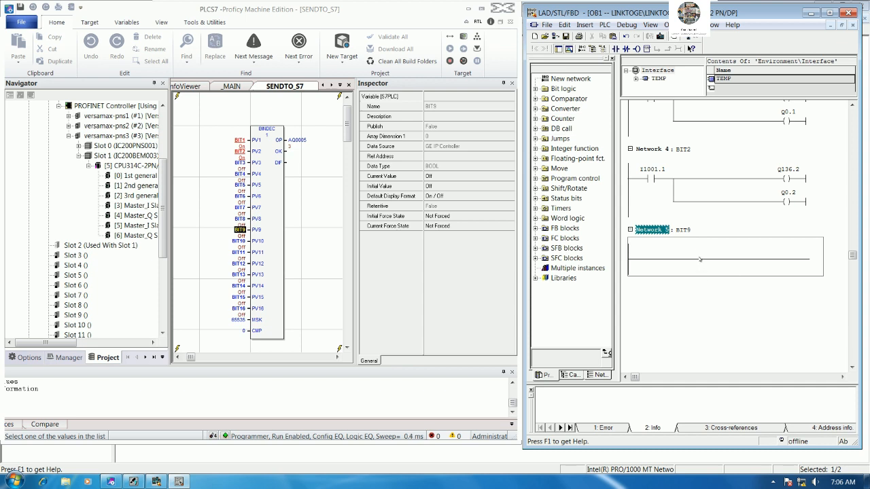
Add a normally open contact addressed I1000.0 to the empty rung of Network 5.
click(700, 259)
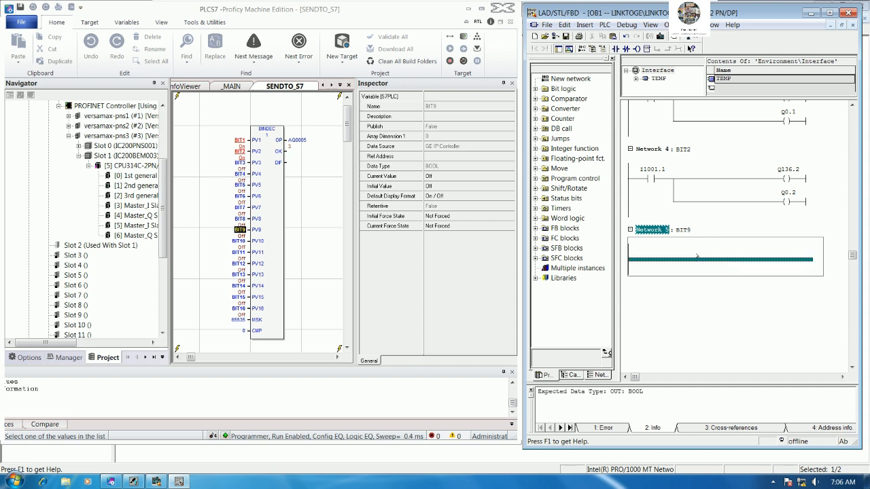
scroll(696, 256, up, 1)
click(616, 48)
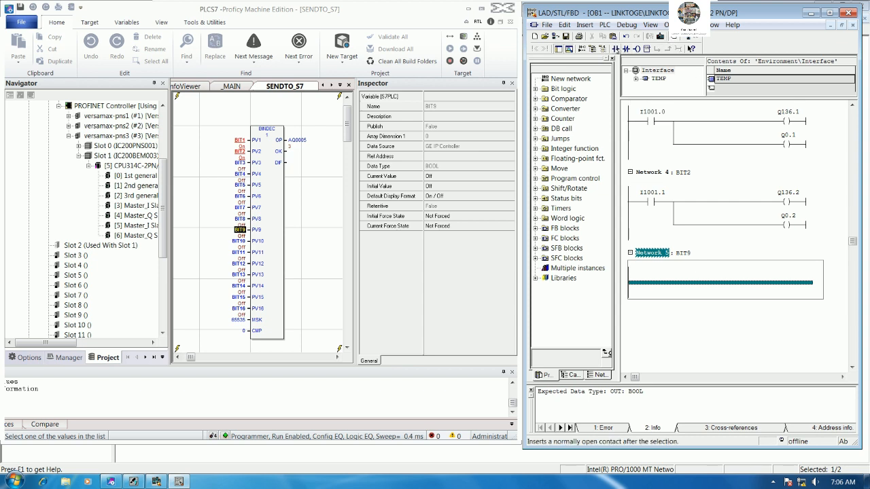
click(661, 271)
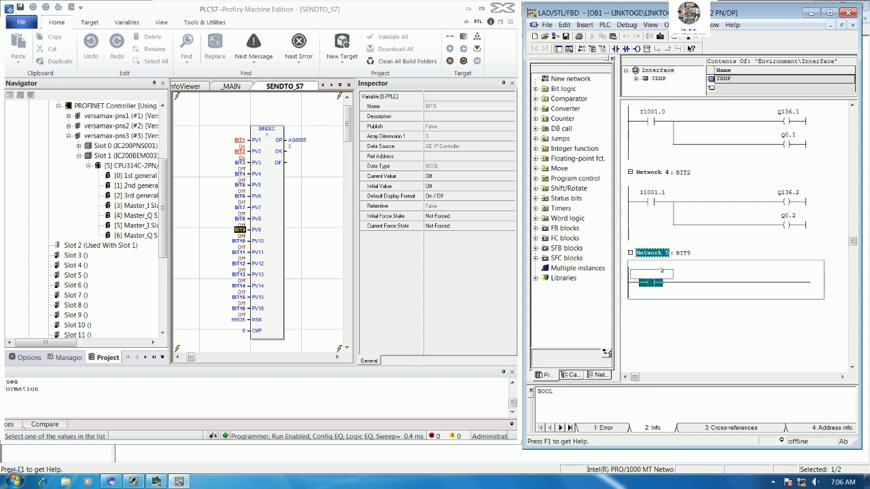
text(I1000)
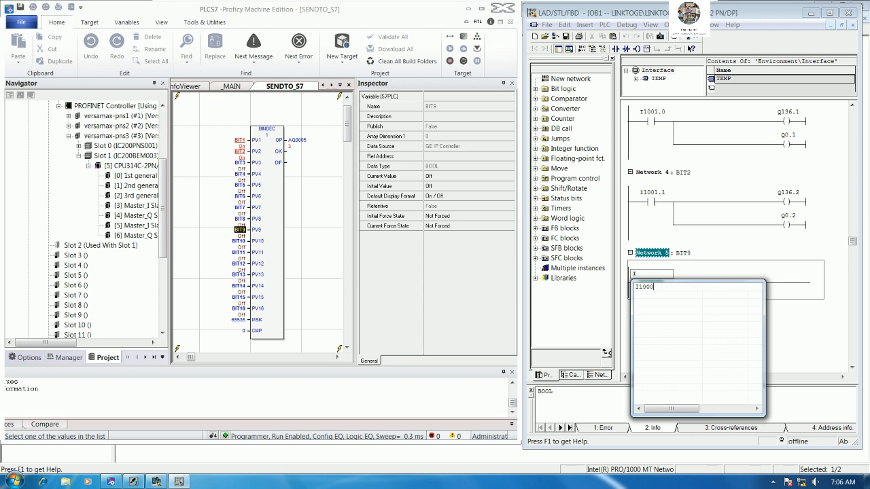
text(.0)
key(Return)
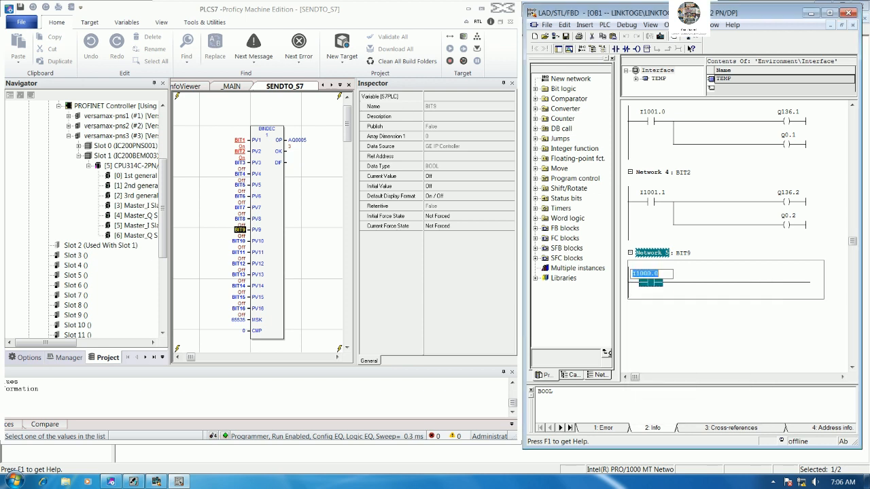
key(Return)
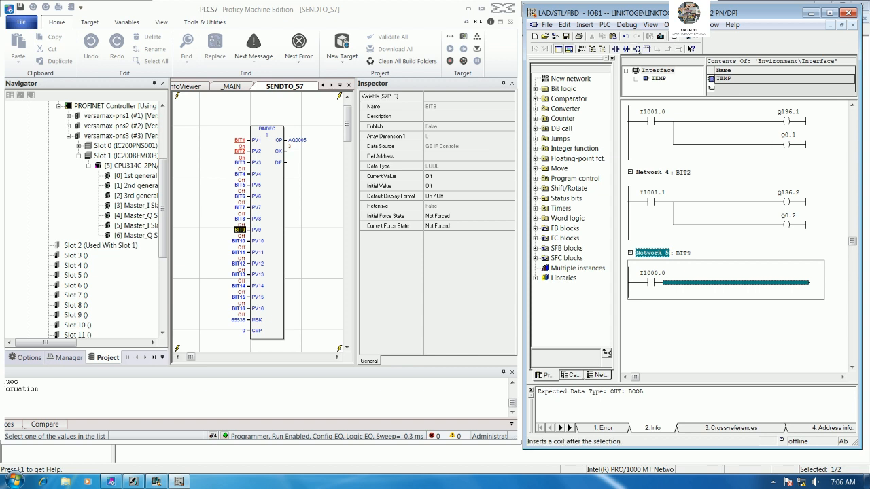
Add an output coil addressed Q161.0 after the I1000.0 contact in Network 5.
click(636, 49)
click(790, 275)
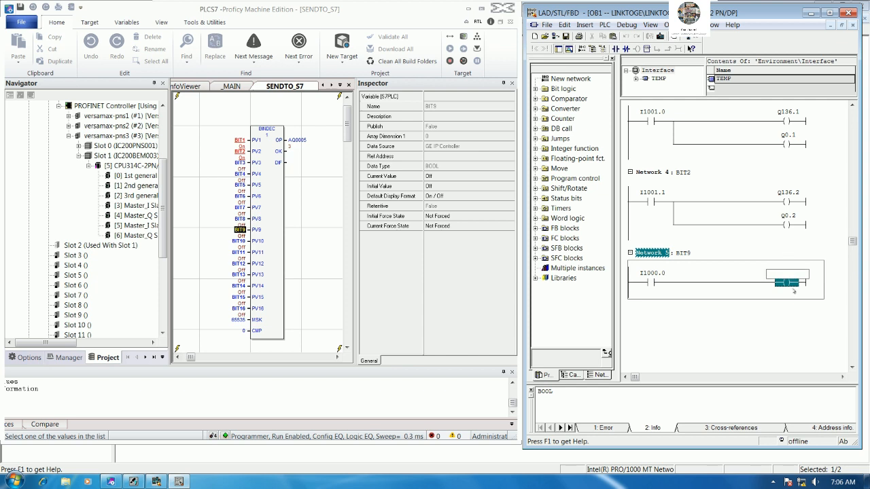
text(Q)
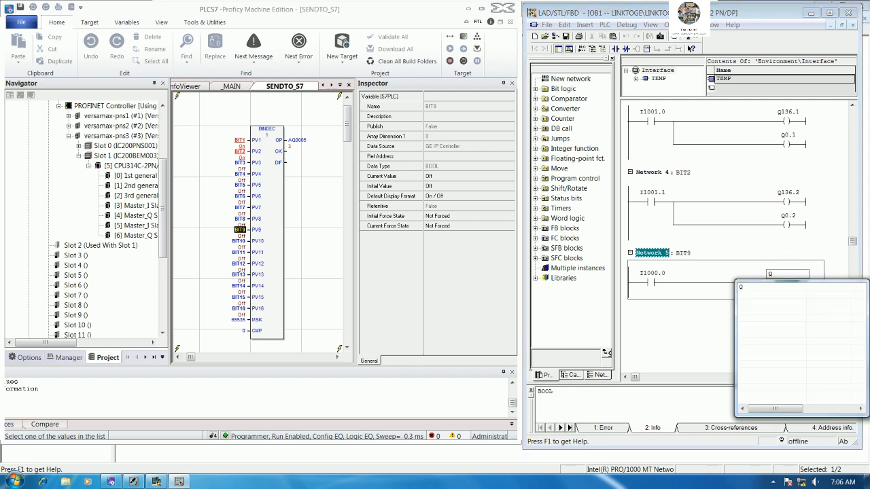
text(161.0)
key(Return)
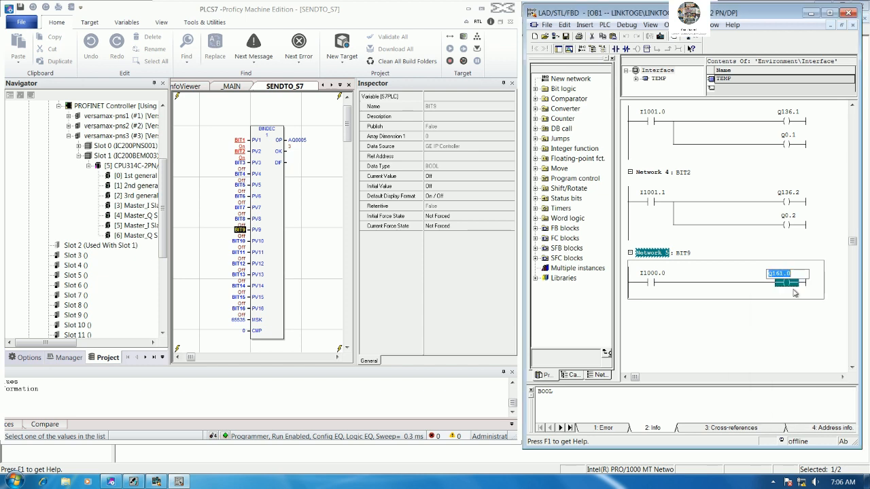
key(Escape)
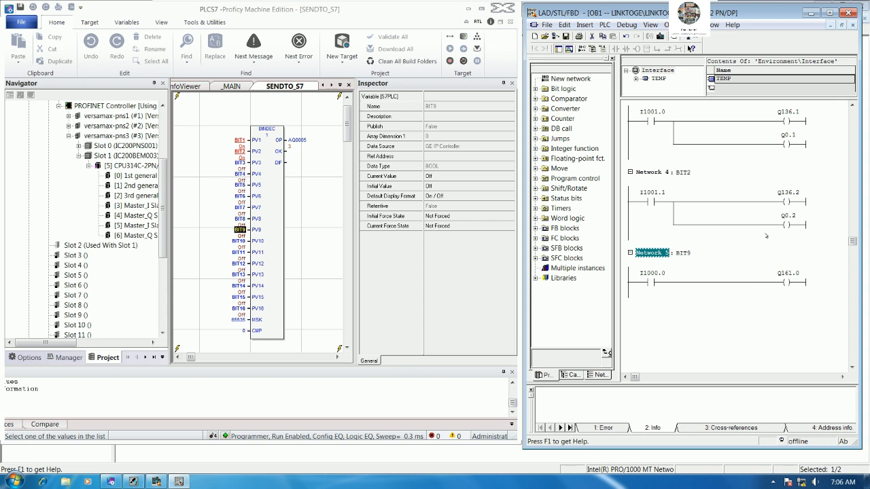
Open a parallel branch after the I1000.0 contact in Network 5 and end it with a coil addressed Q1.0.
click(771, 284)
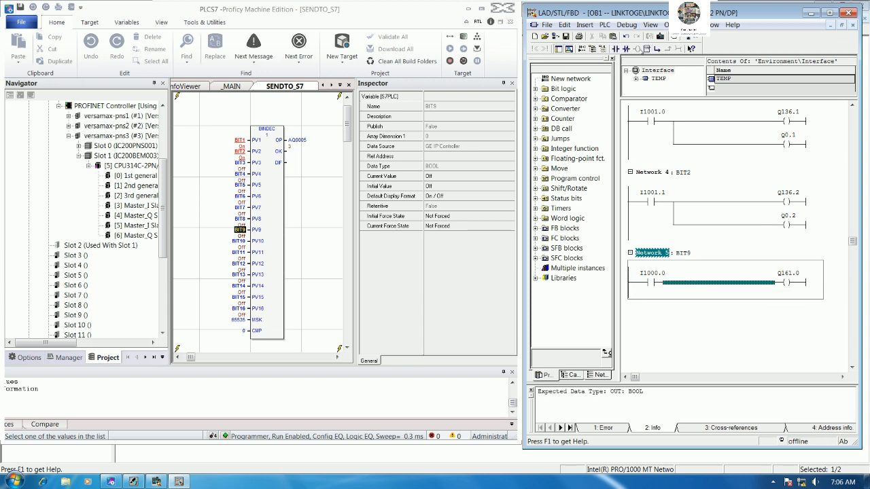
click(655, 49)
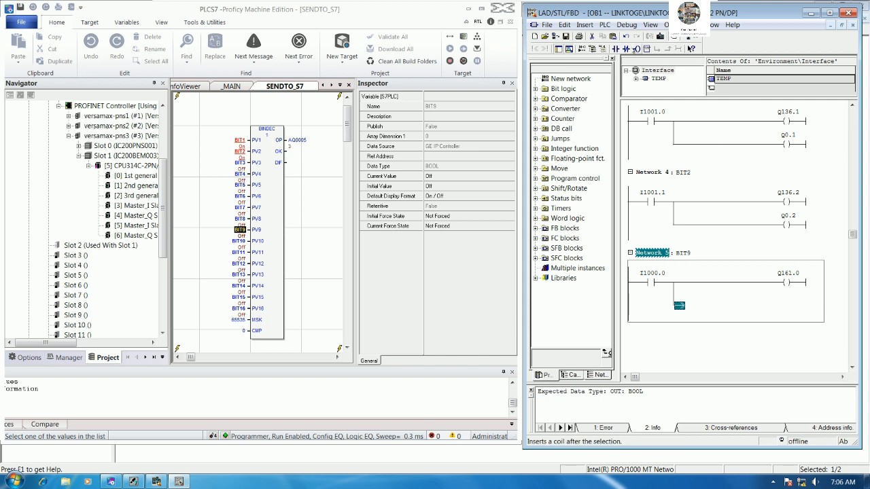
click(636, 49)
click(788, 297)
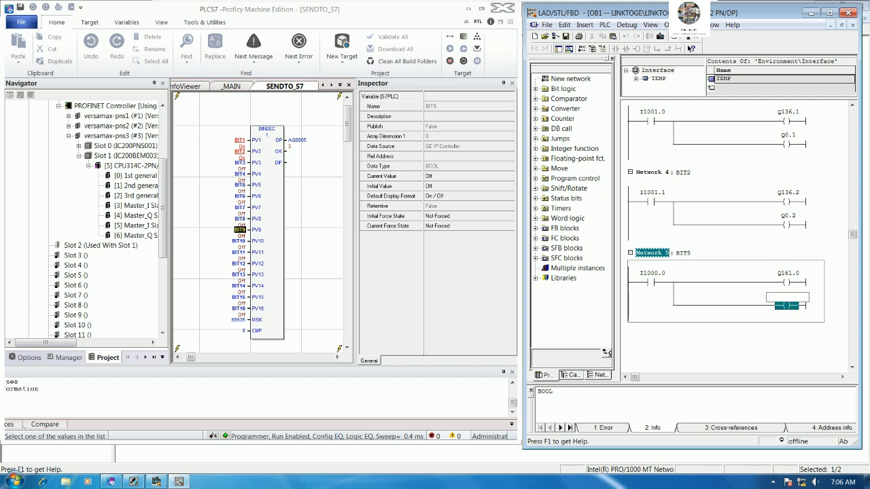
text(Q1.0)
key(Return)
click(758, 342)
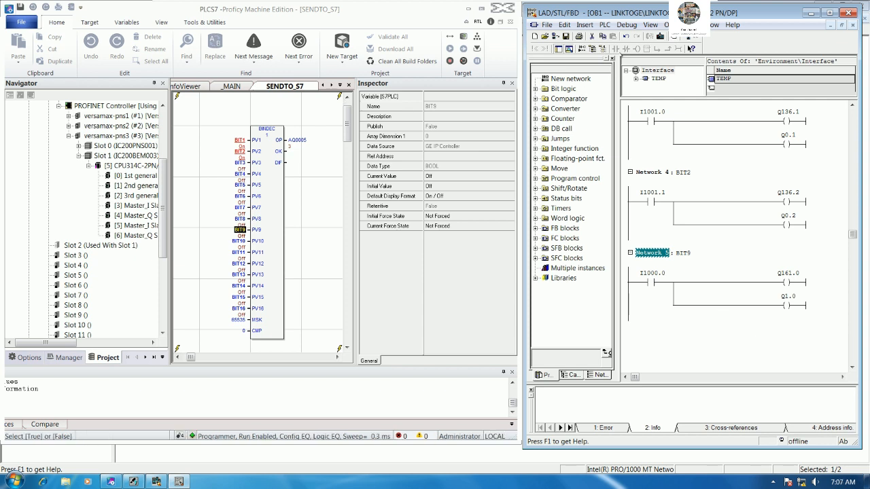
Save OB1 with the completed BIT9 network and download it to the S7-300 CPU for online monitoring.
click(565, 36)
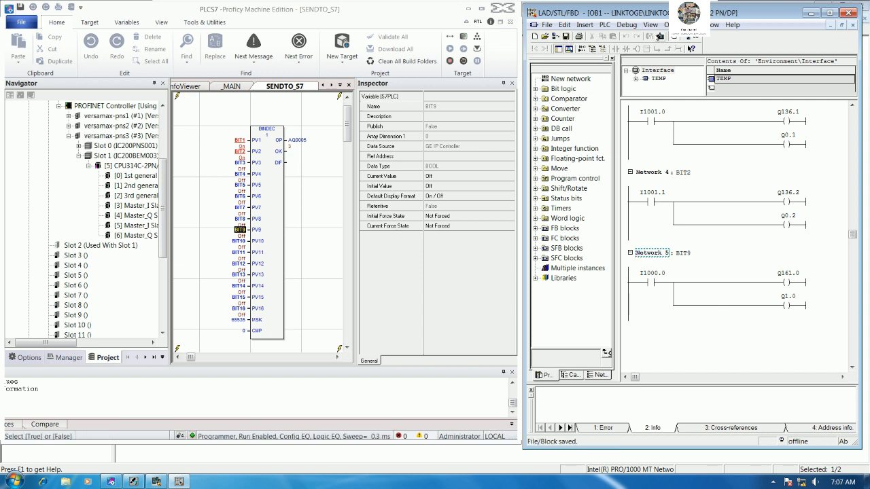
click(660, 36)
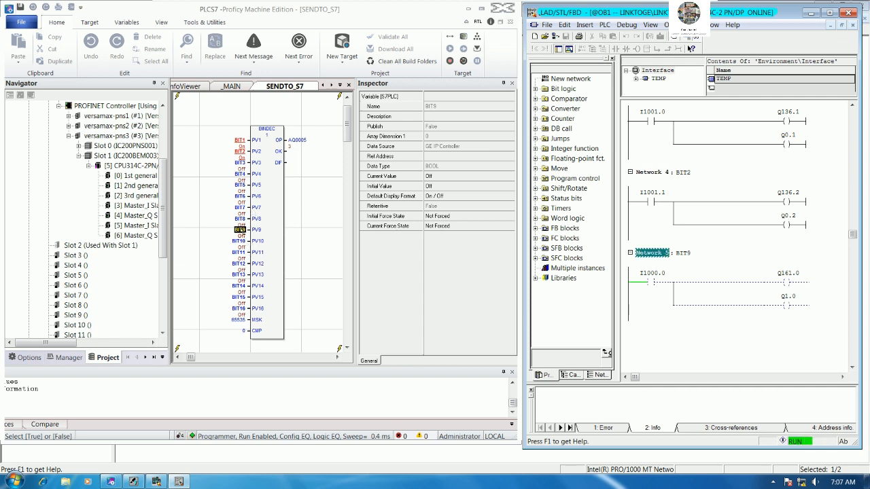
Force BIT9 on at the BINDEC block's PV9 input and stop monitoring OB1 in the LAD editor.
right_click(241, 230)
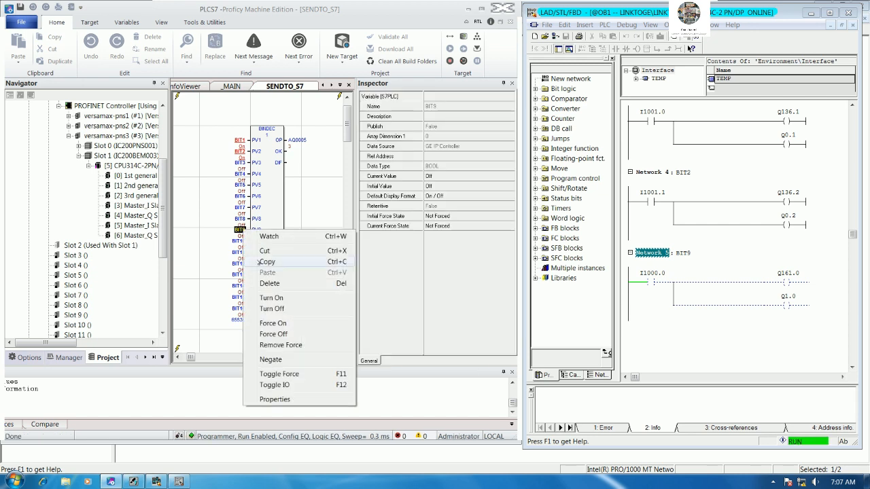
click(272, 324)
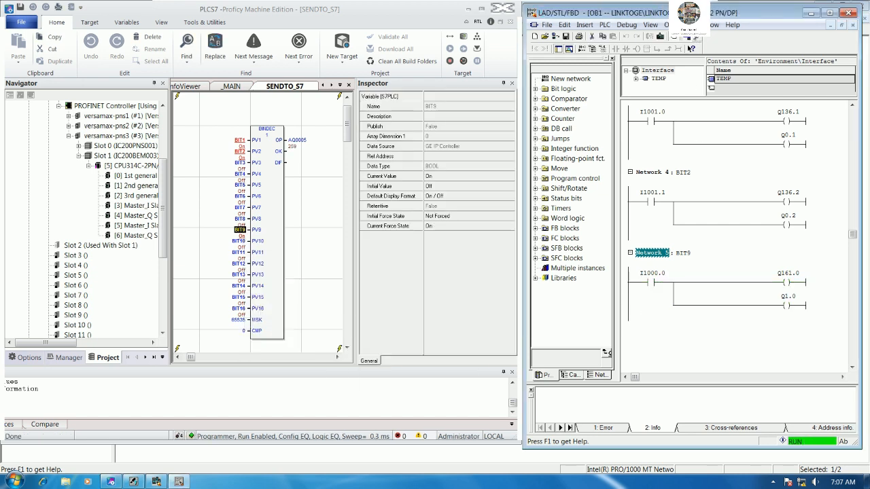
click(690, 48)
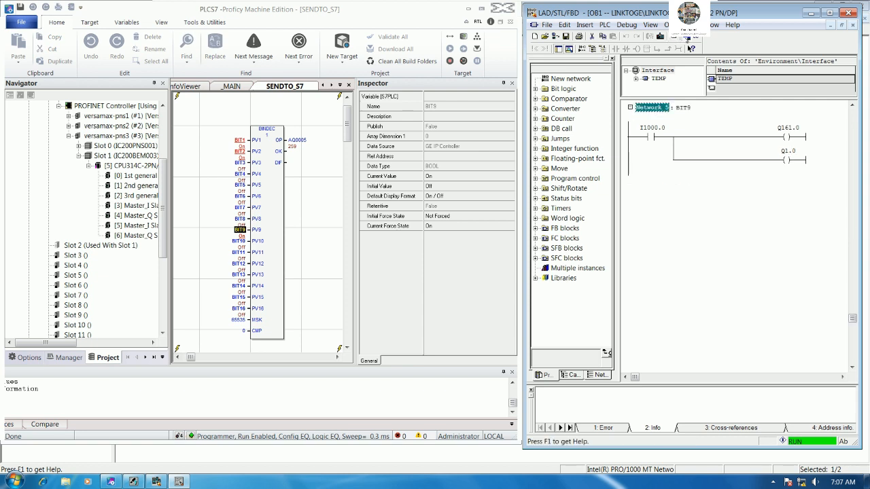
Insert a new network after Network 5 in OB1 and title it BIT10.
scroll(704, 209, up, 3)
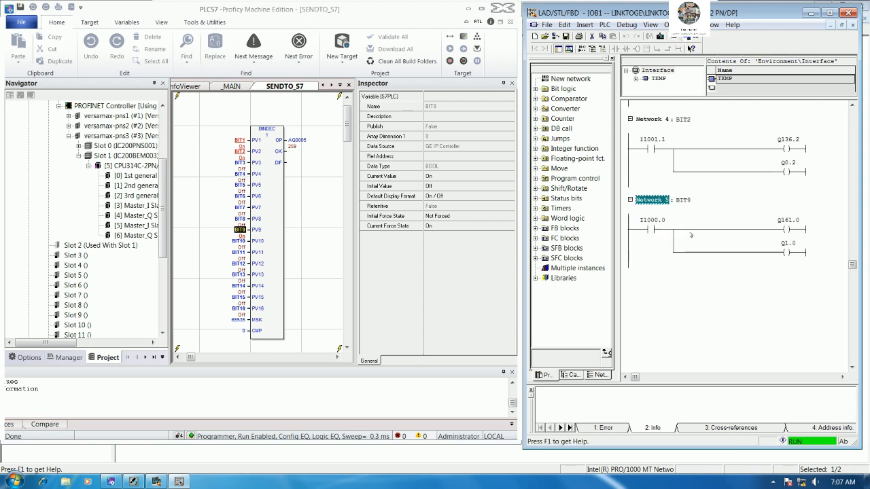
click(673, 268)
right_click(694, 264)
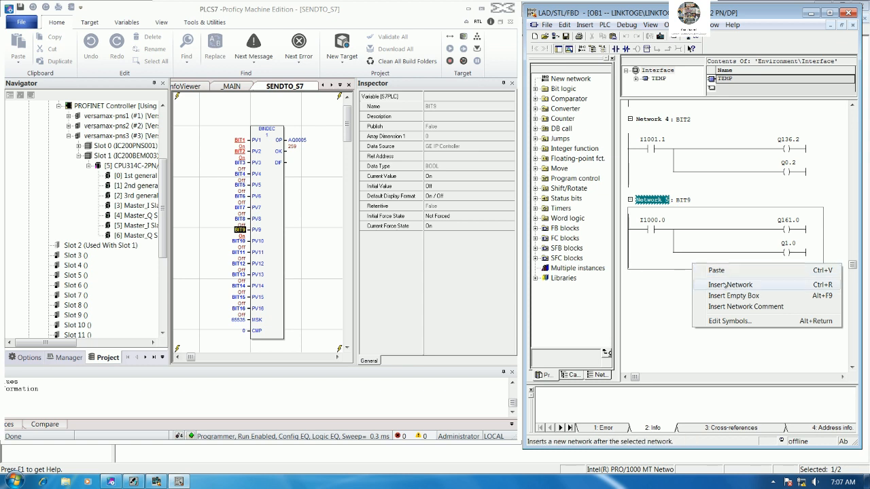
click(724, 285)
click(695, 233)
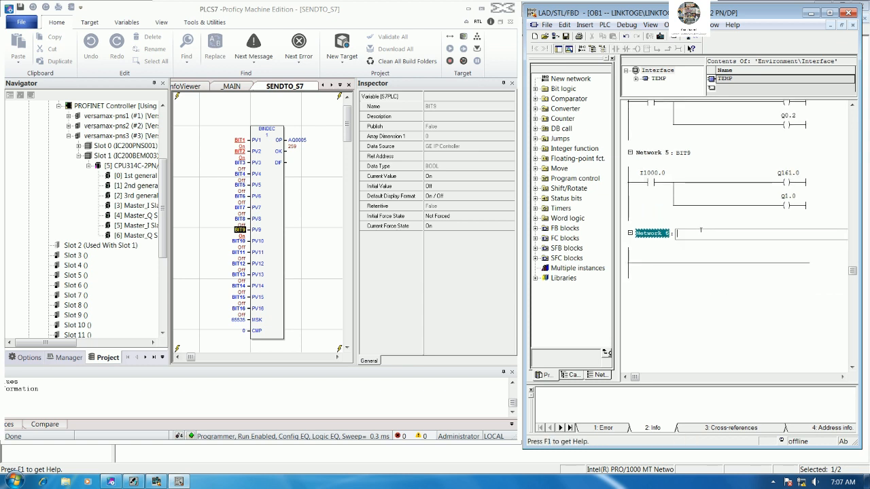
text(BIT10)
Add a normally open contact addressed I1000.1 to the rung of Network 6.
click(704, 263)
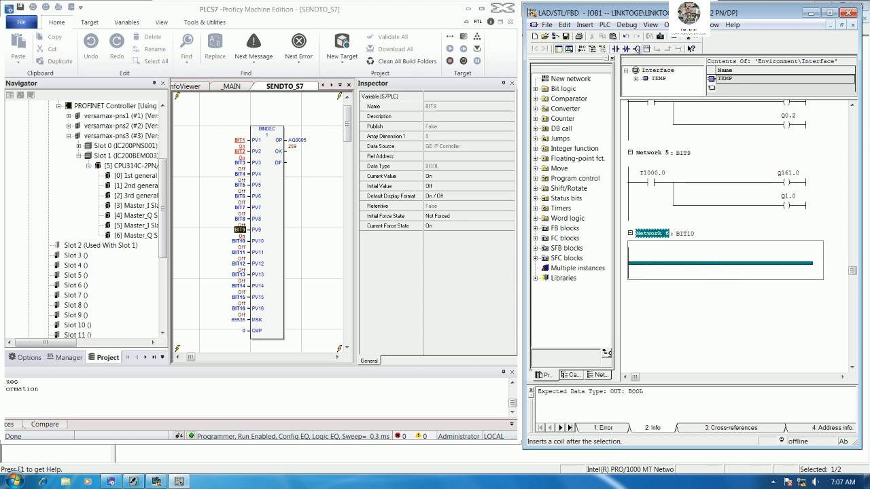
click(616, 49)
click(665, 249)
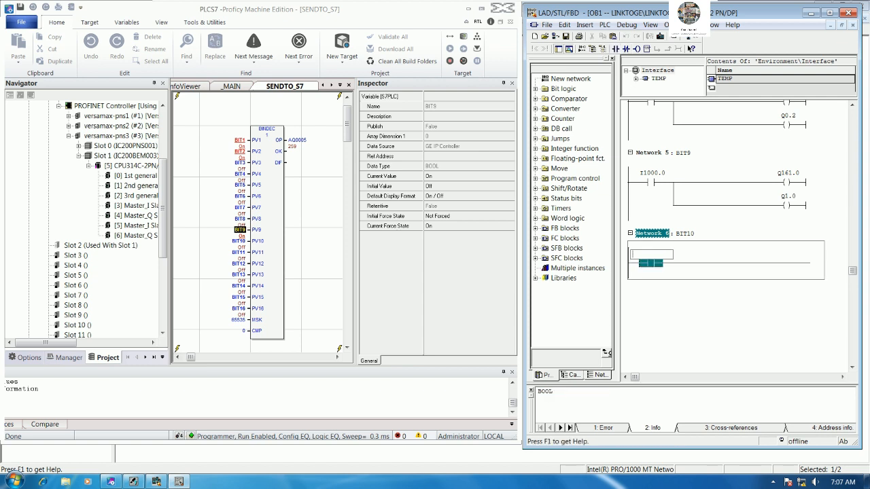
text(I100)
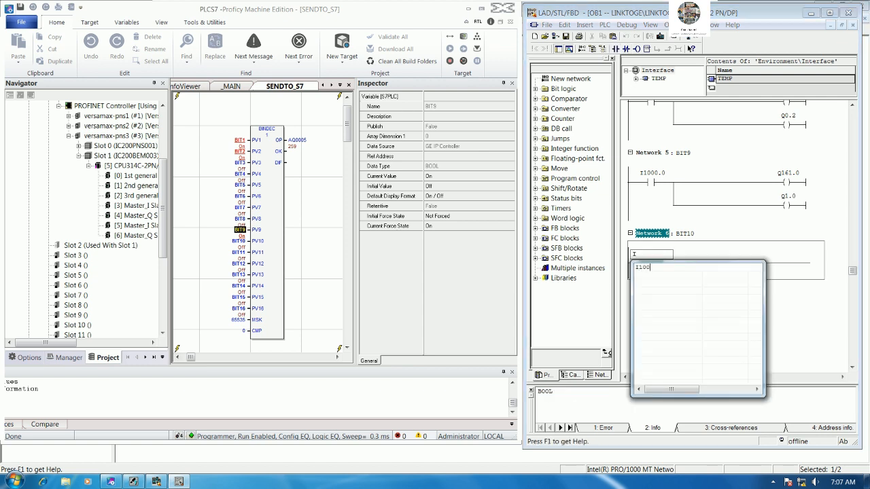
text(0.1)
key(Return)
Insert an output coil after the I1000.1 contact in Network 6, leaving its address incomplete.
click(712, 264)
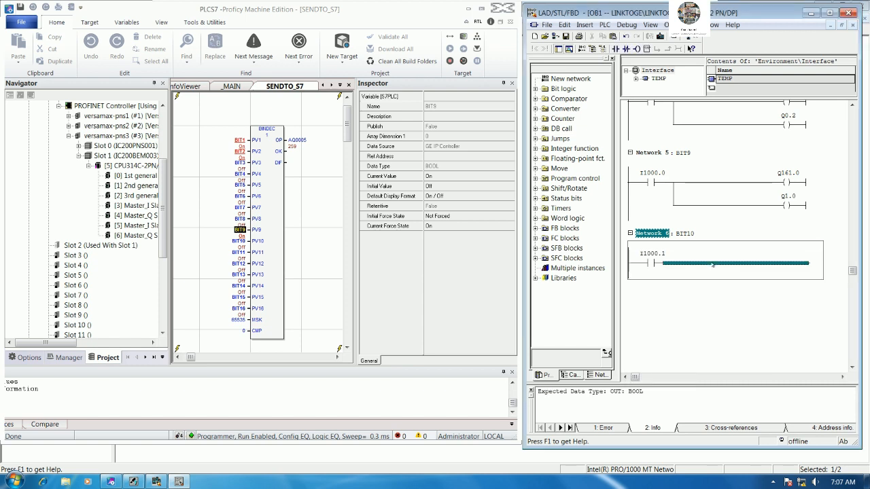
click(637, 49)
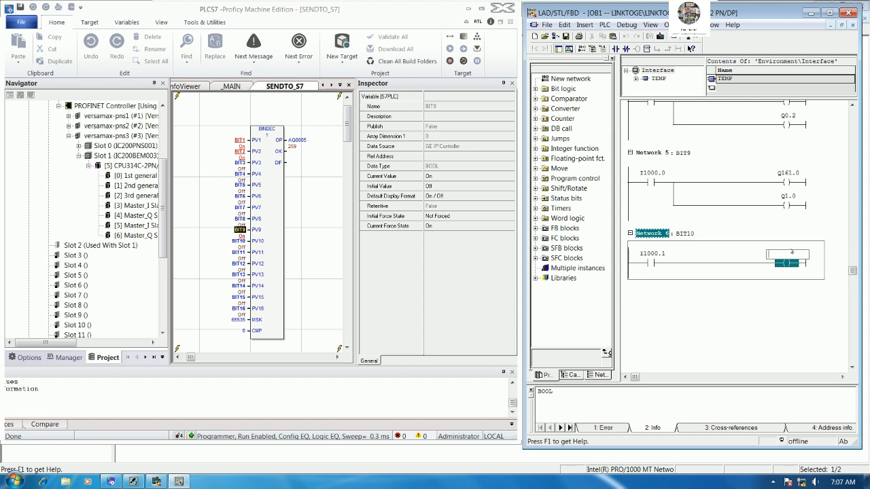
text(Q161.)
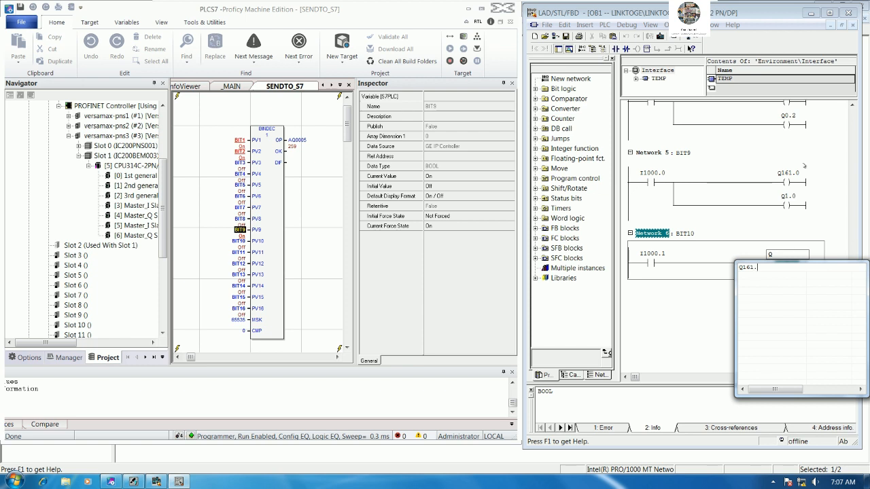
click(769, 208)
scroll(772, 228, up, 3)
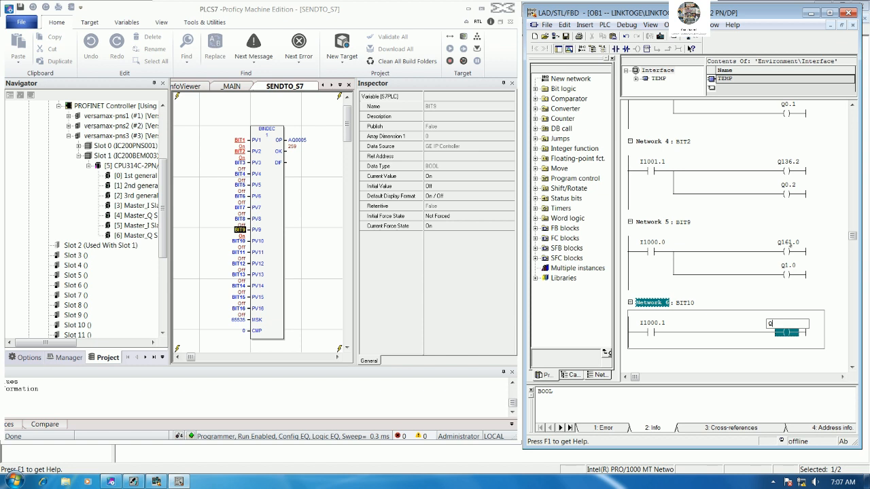
Correct the address of the upper coil in Network 5 to Q137.0.
click(782, 241)
click(780, 242)
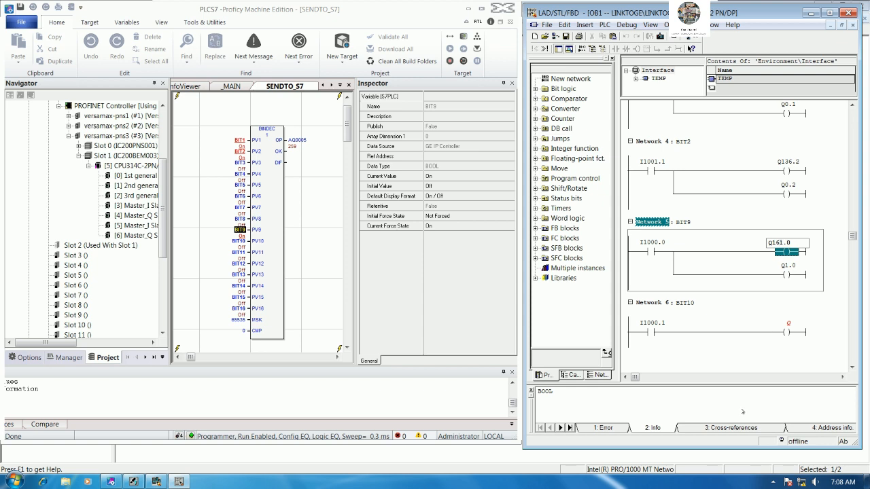
key(BackSpace)
text(3)
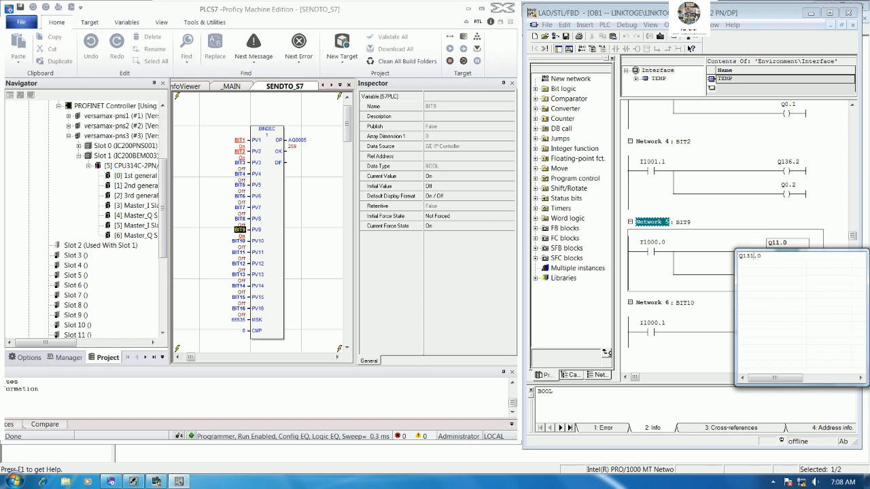
key(Delete)
text(7)
key(Return)
click(802, 304)
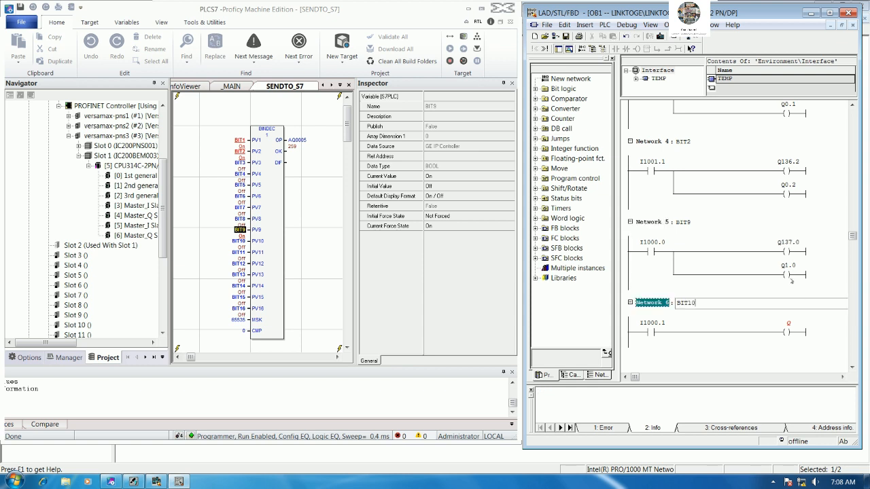
Set the address of the coil in Network 6 to Q137.1.
click(789, 324)
text(Q137.1)
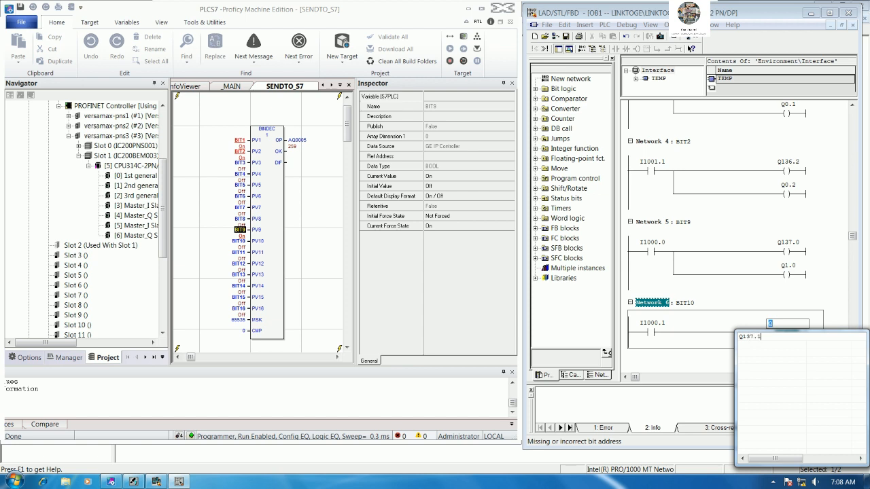
key(Return)
click(765, 356)
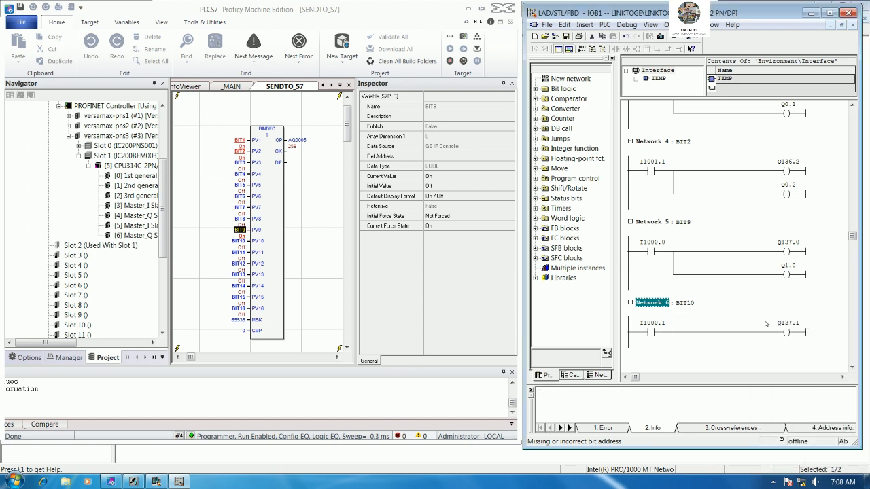
Add a parallel branch after the I1000.1 contact in Network 6 with an output coil addressed Q1.1.
scroll(764, 320, down, 1)
click(728, 310)
click(657, 49)
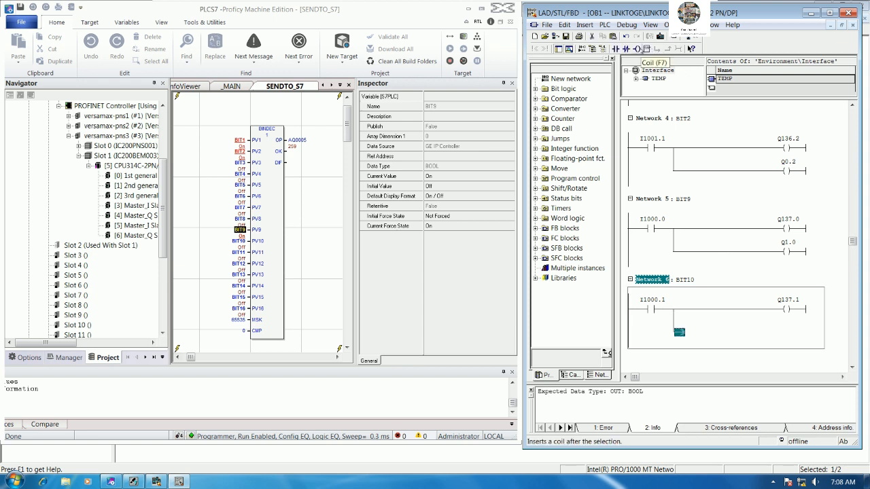
click(637, 49)
click(793, 325)
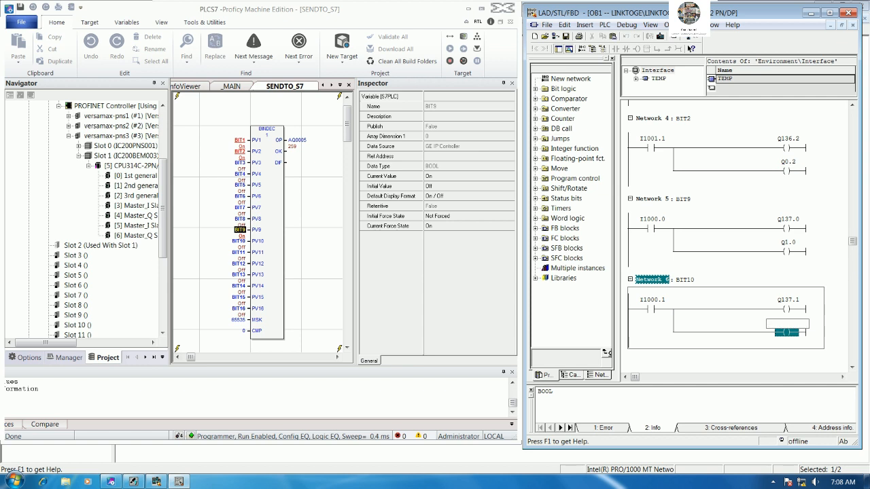
text(Q1.)
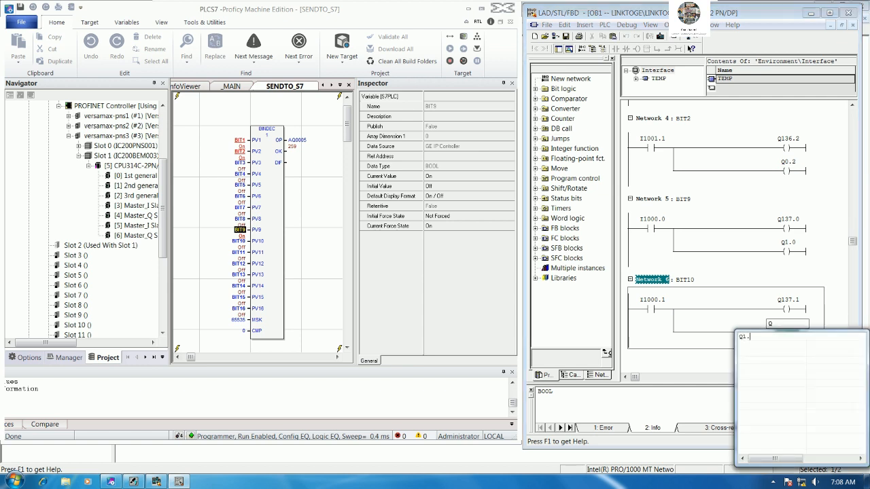
text(1)
key(Return)
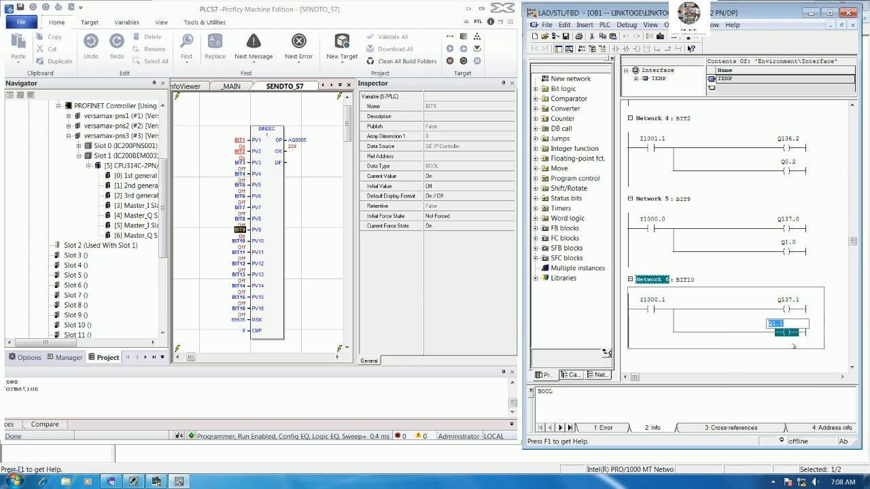
click(813, 343)
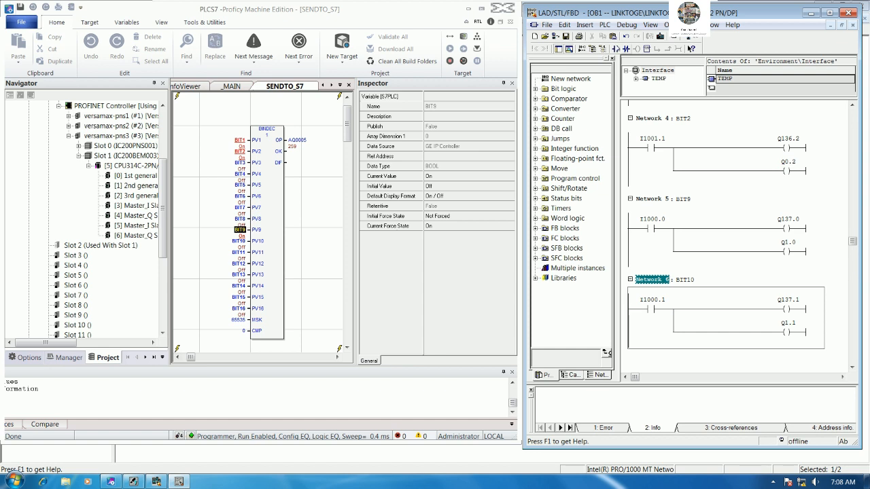
Save OB1 and monitor Networks 5 and 6 online.
click(566, 36)
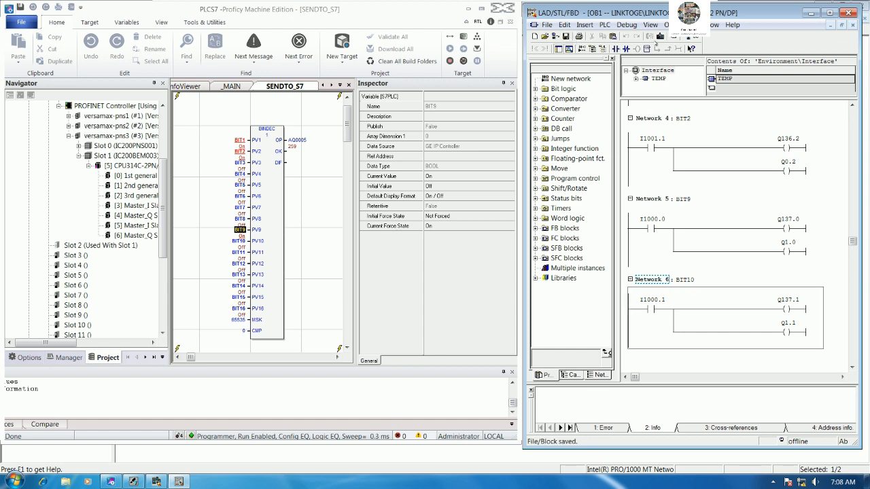
click(691, 47)
click(774, 198)
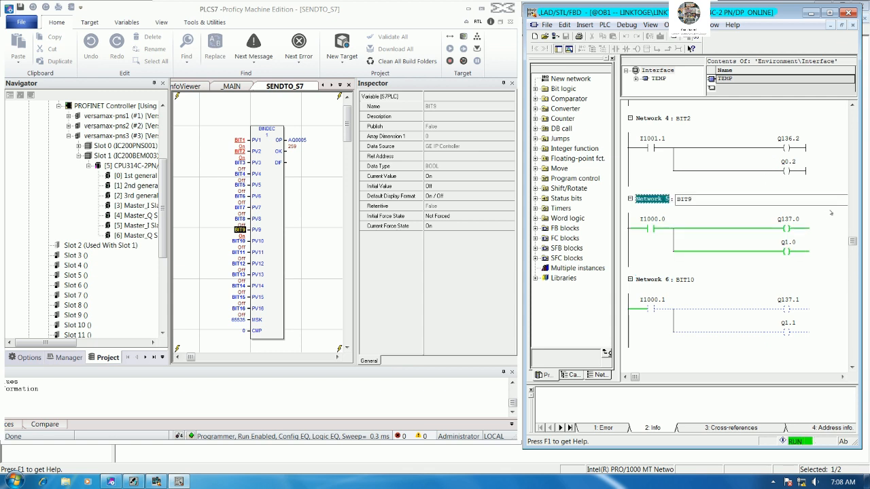
click(826, 281)
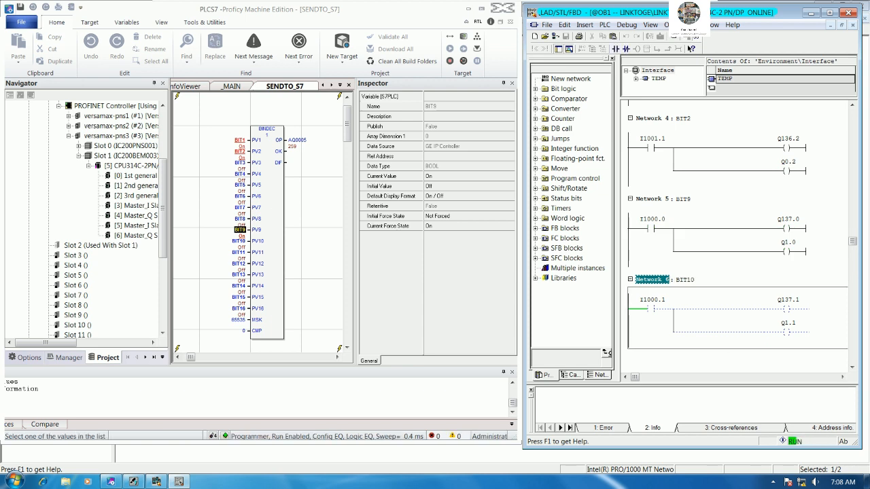
Force BIT10 on at the BINDEC block and check the status of Networks 5 and 6.
click(236, 243)
right_click(236, 242)
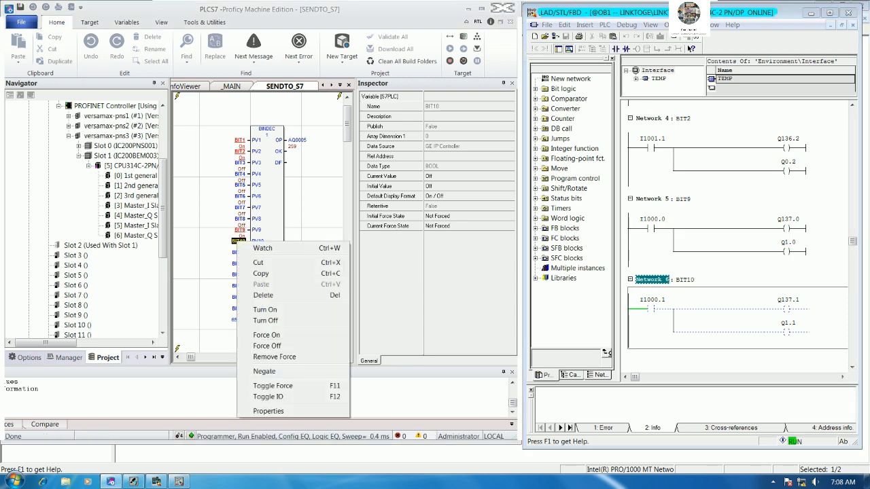
click(272, 336)
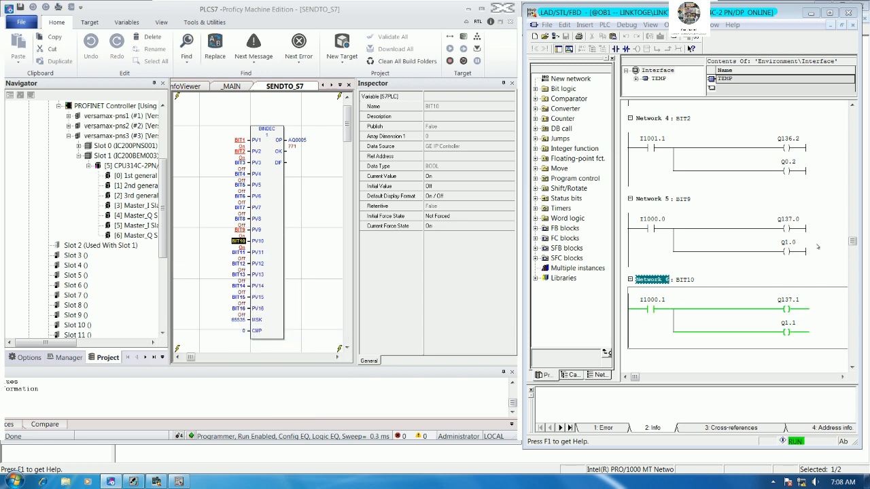
click(829, 247)
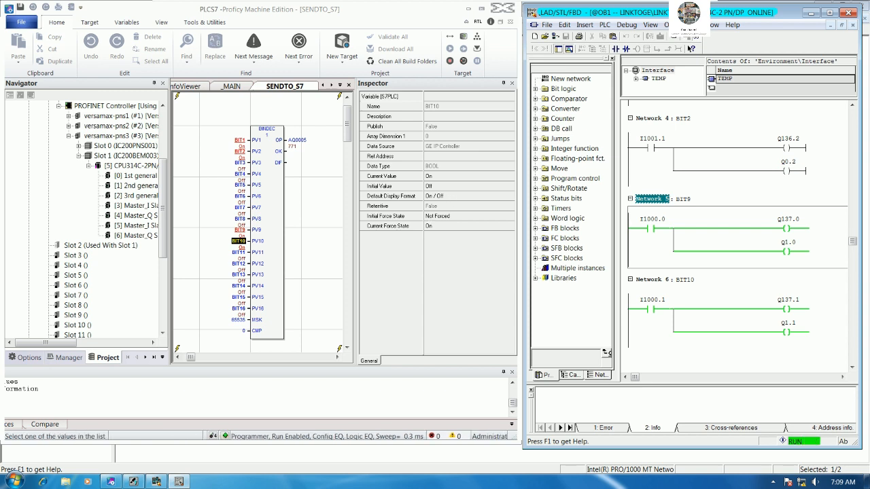
Open the LINKTOS7 reference view table and examine the individual bits in the %I00161 row.
key(alt+Tab)
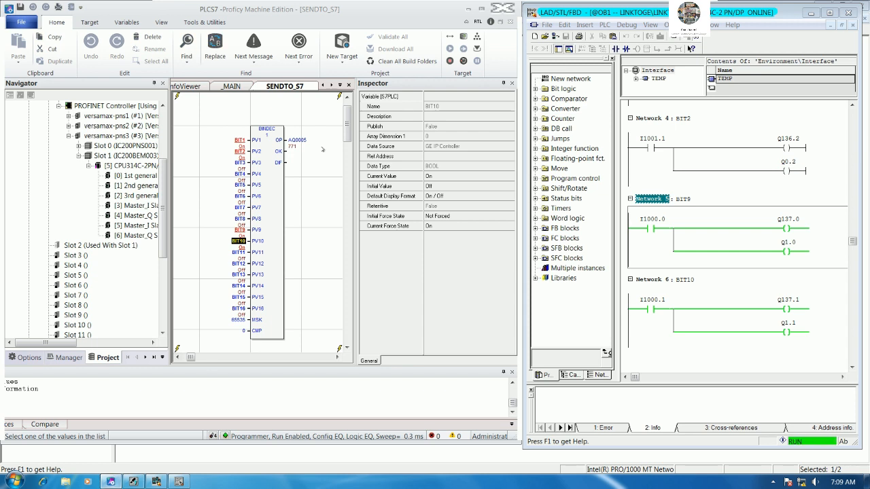
scroll(96, 218, down, 5)
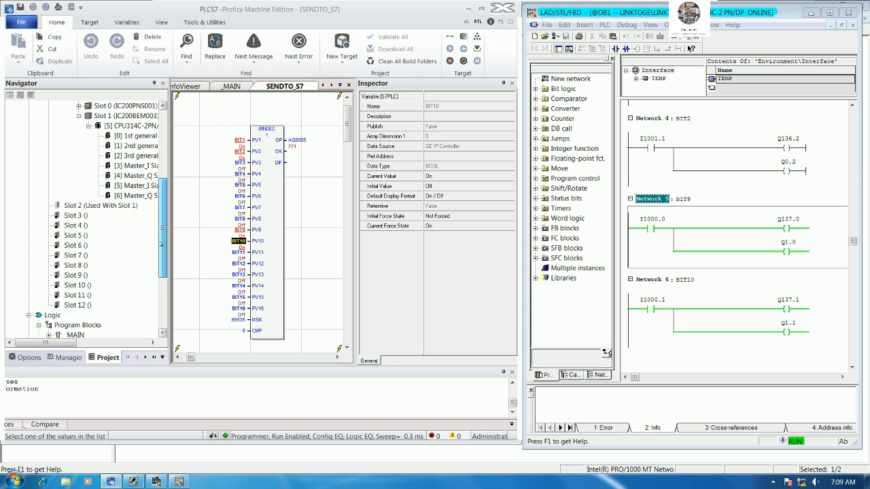
double_click(75, 255)
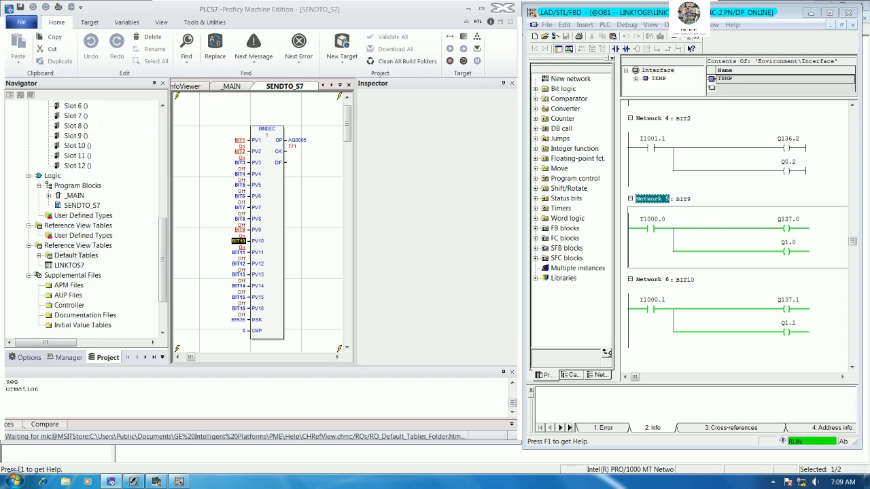
double_click(70, 335)
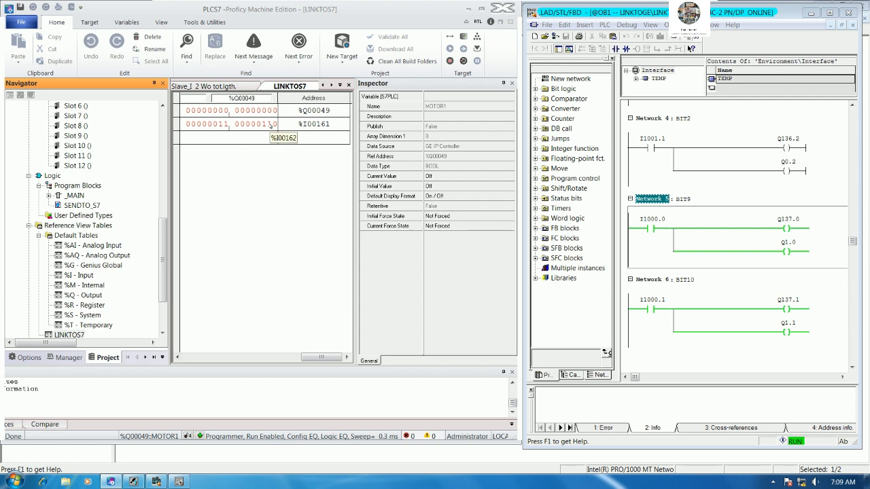
click(269, 125)
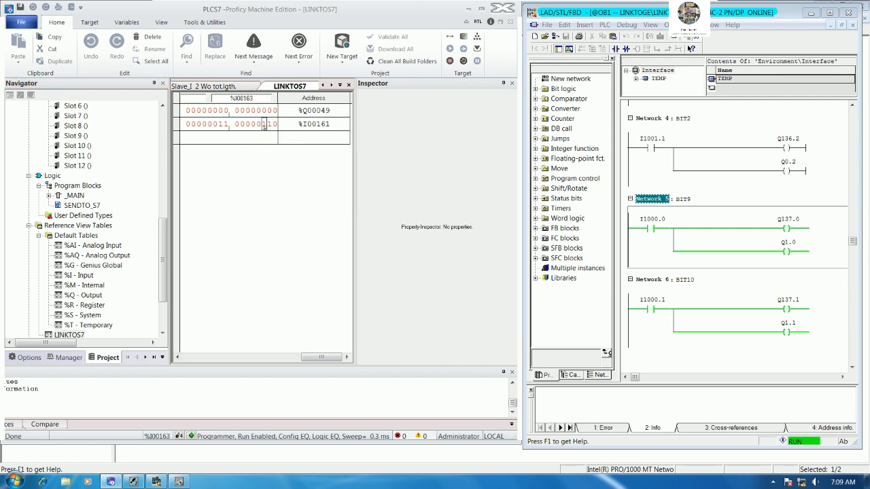
click(226, 124)
click(221, 125)
click(226, 125)
Review the data area settings of the Master_Q Slave_I 2 Wo tot.lgth. submodule, widening the editor, and return to LINKTOS7.
drag(163, 236, 163, 170)
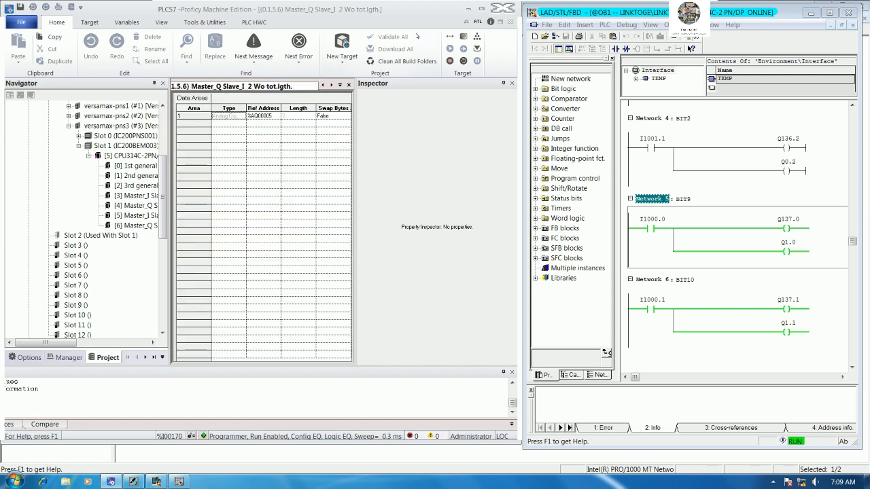
drag(353, 134, 459, 136)
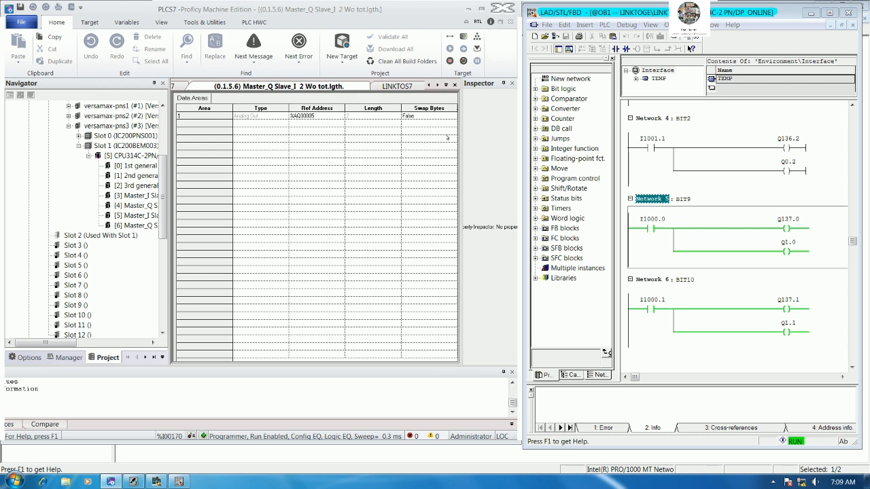
click(397, 86)
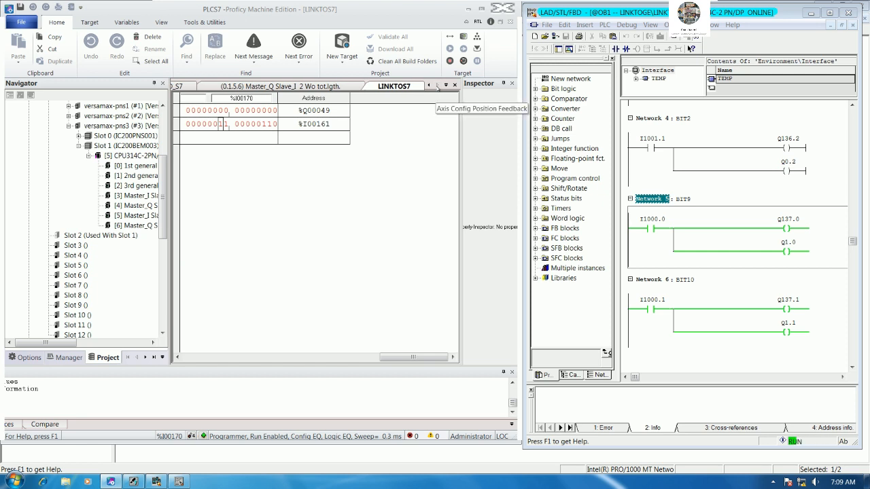
Bring the SENDTO_S7 block back into view from the project's program blocks.
drag(164, 210, 172, 158)
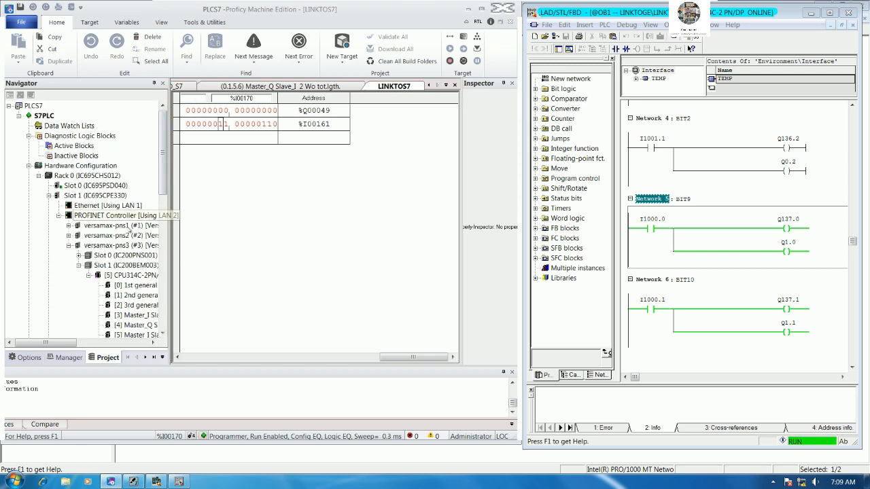
drag(164, 184, 163, 271)
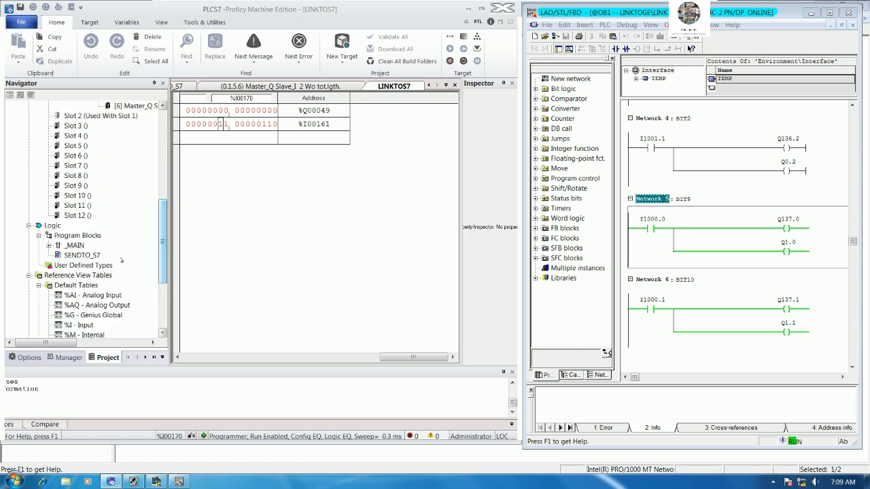
double_click(82, 255)
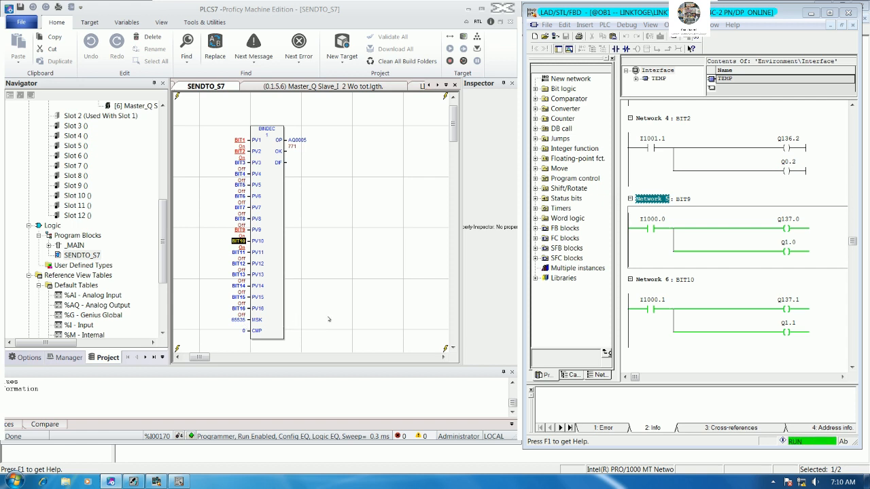
Force BIT1 off while monitoring Networks 2 and 3 of OB1, and remove its force.
drag(853, 241, 853, 145)
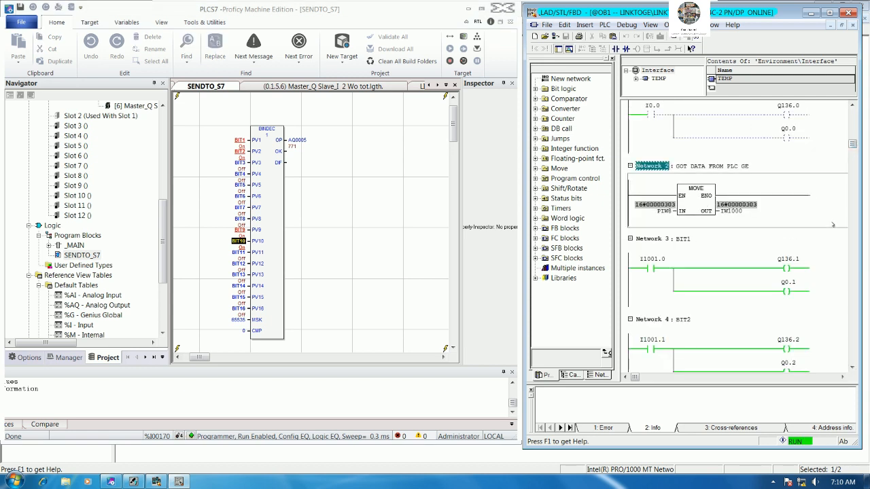
right_click(249, 143)
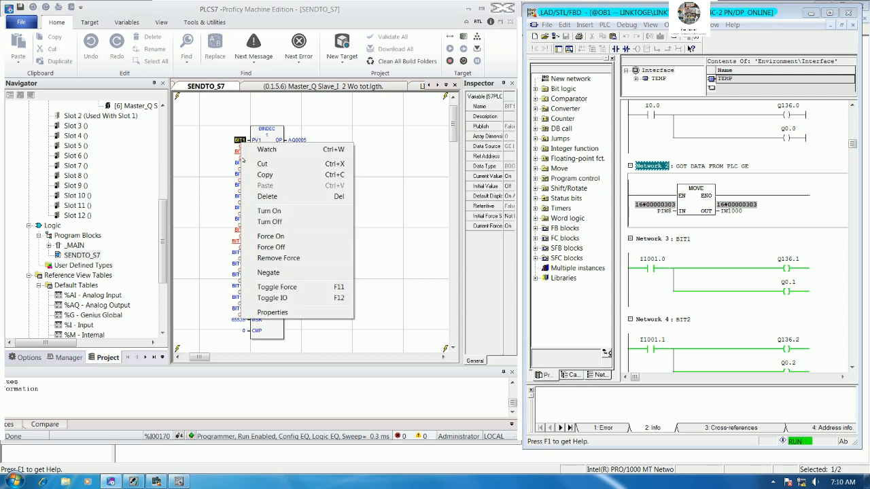
click(276, 247)
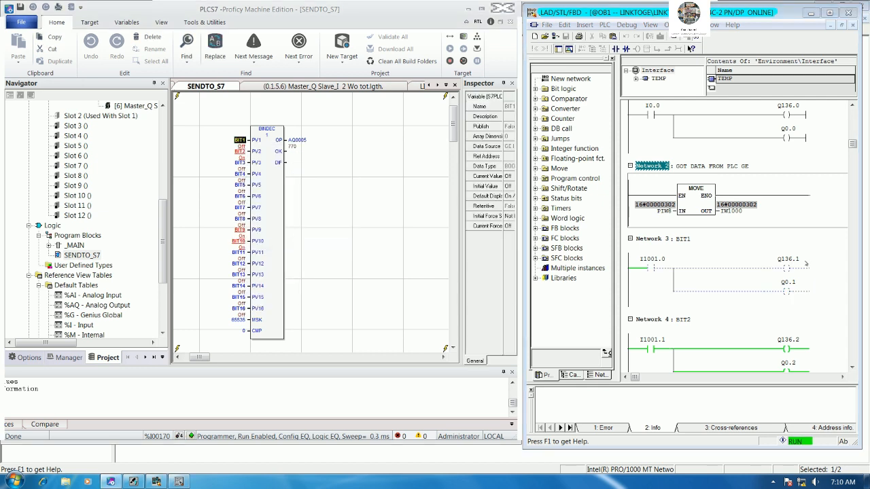
right_click(240, 140)
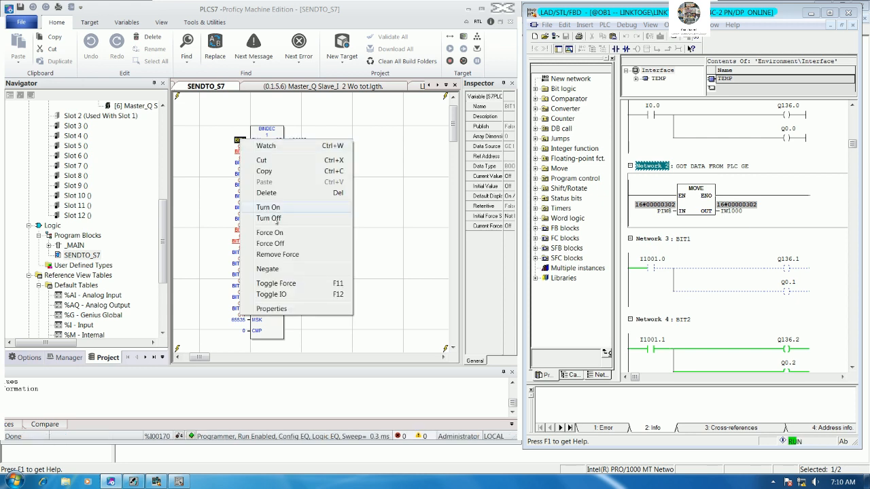
click(287, 254)
Force BIT2 off at the BINDEC block and remove its force.
right_click(243, 153)
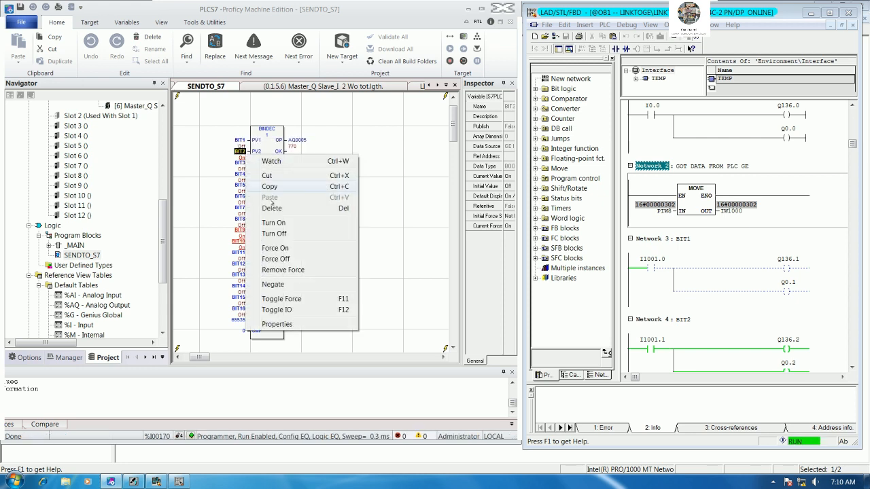
click(293, 270)
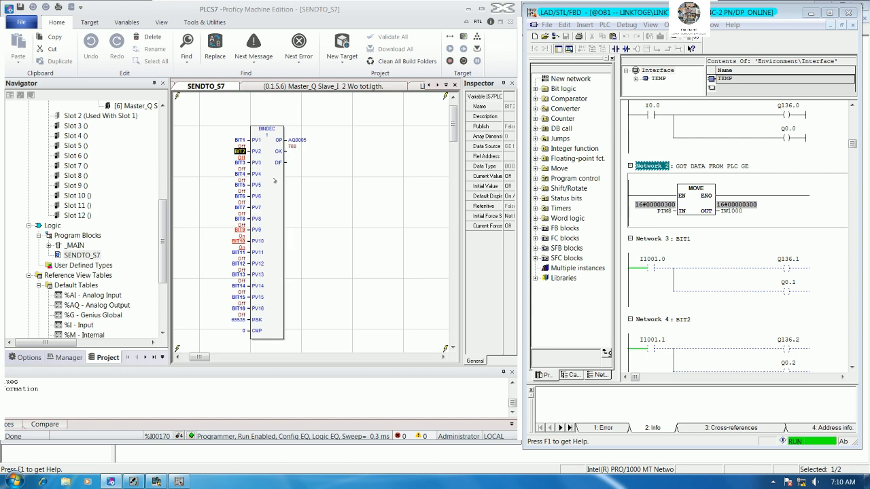
right_click(241, 153)
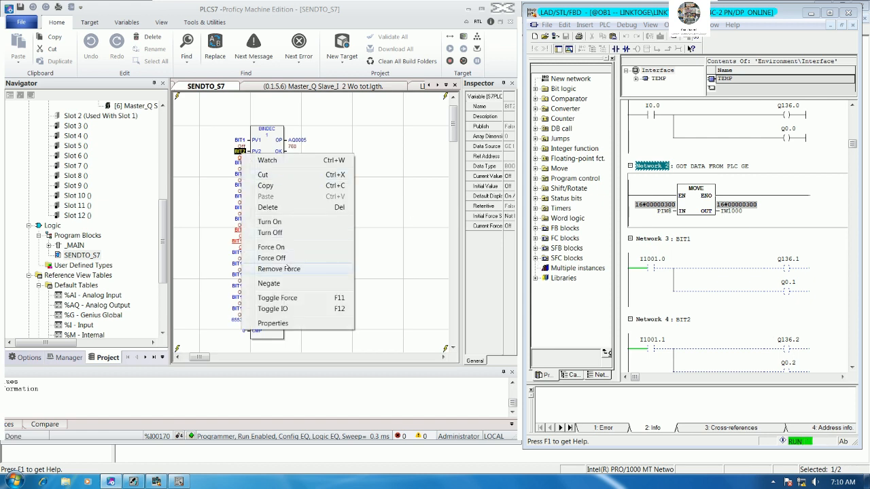
click(279, 268)
Force BIT9 off while monitoring Networks 5 and 6 of OB1, and remove its force.
click(853, 367)
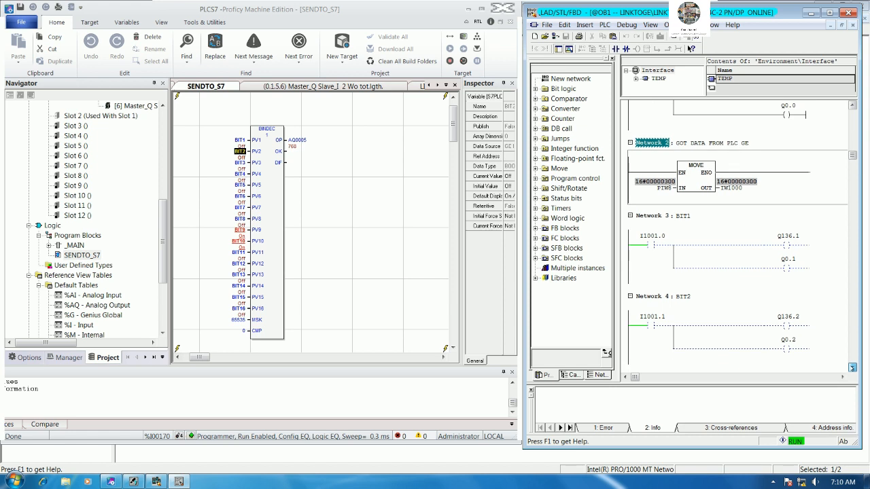
click(853, 367)
click(852, 367)
click(852, 368)
click(852, 367)
click(853, 368)
click(853, 368)
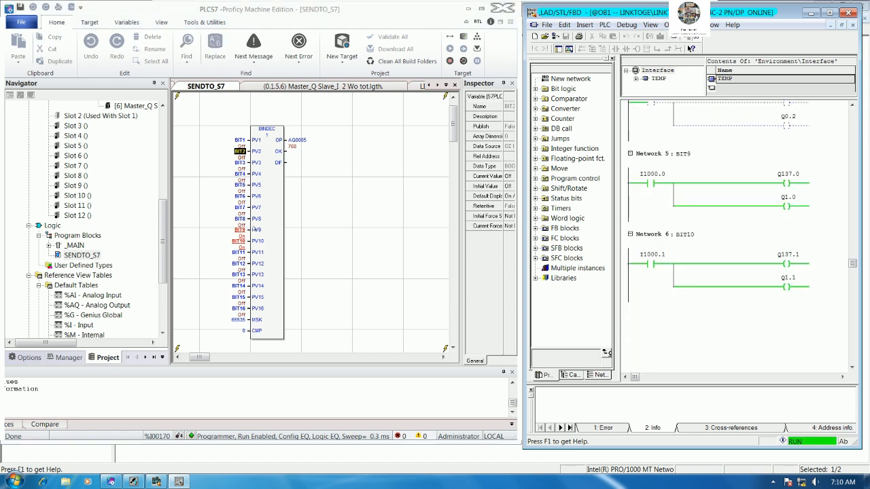
click(275, 268)
right_click(239, 230)
click(239, 230)
right_click(240, 231)
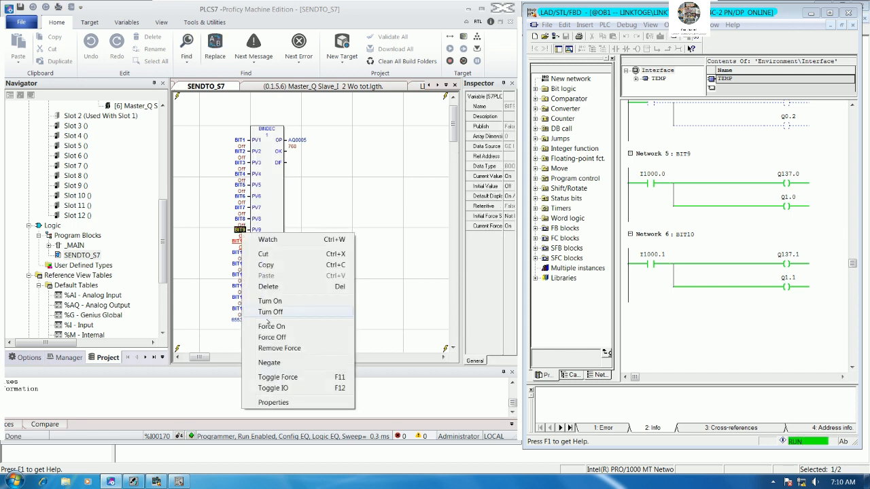
click(282, 337)
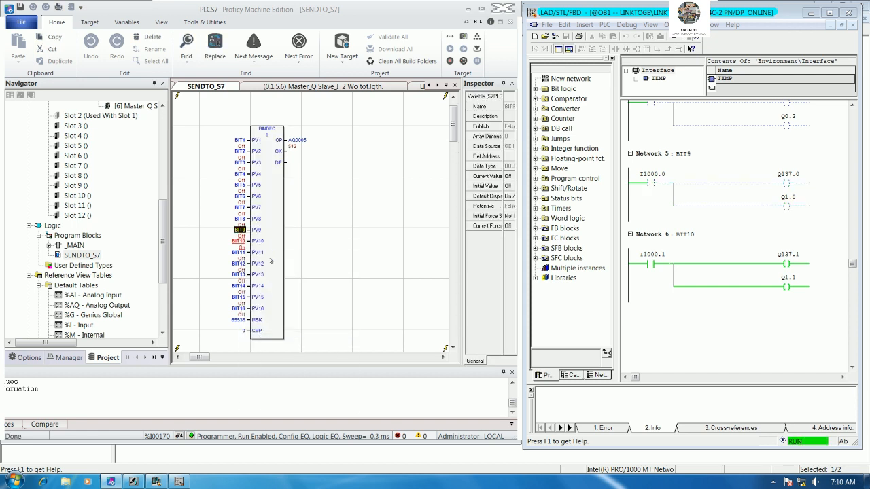
right_click(240, 231)
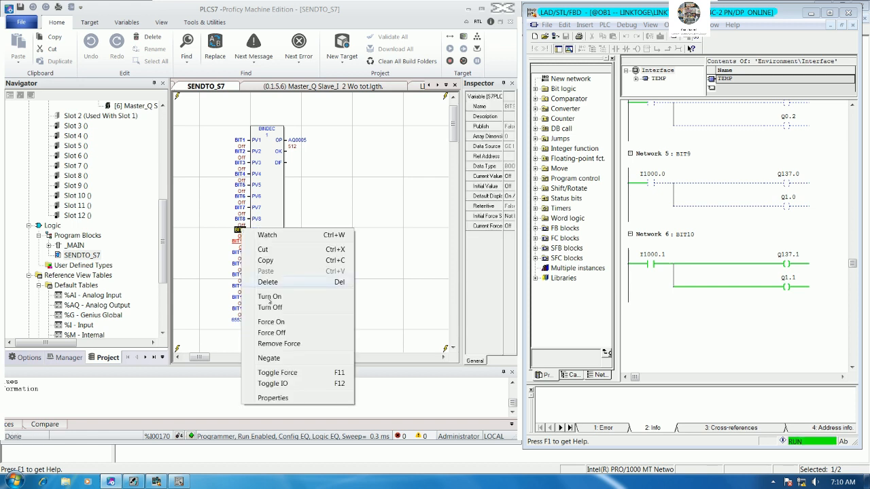
click(290, 344)
Force BIT10 off at the BINDEC block while monitoring Network 6 of OB1, and remove its force.
click(242, 242)
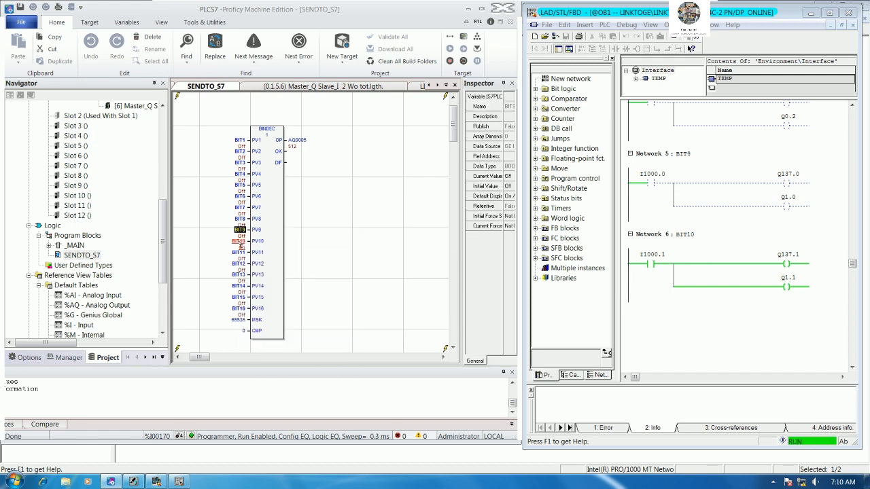
right_click(241, 241)
click(284, 347)
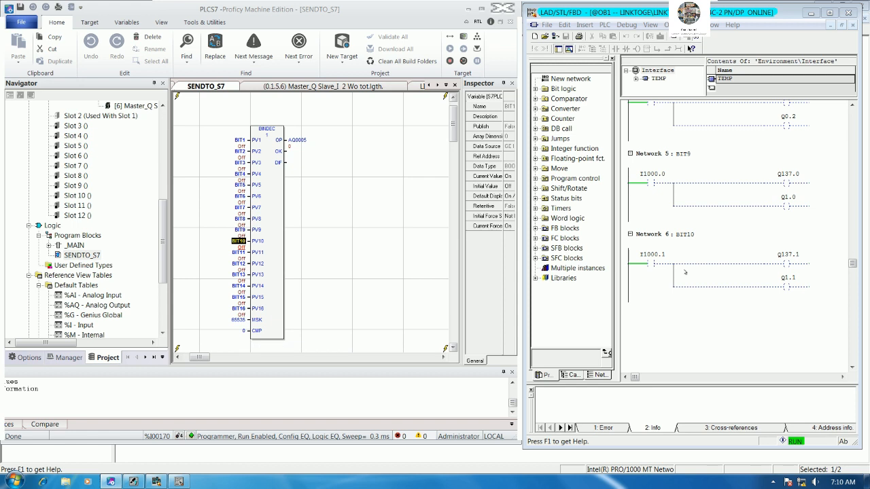
right_click(239, 241)
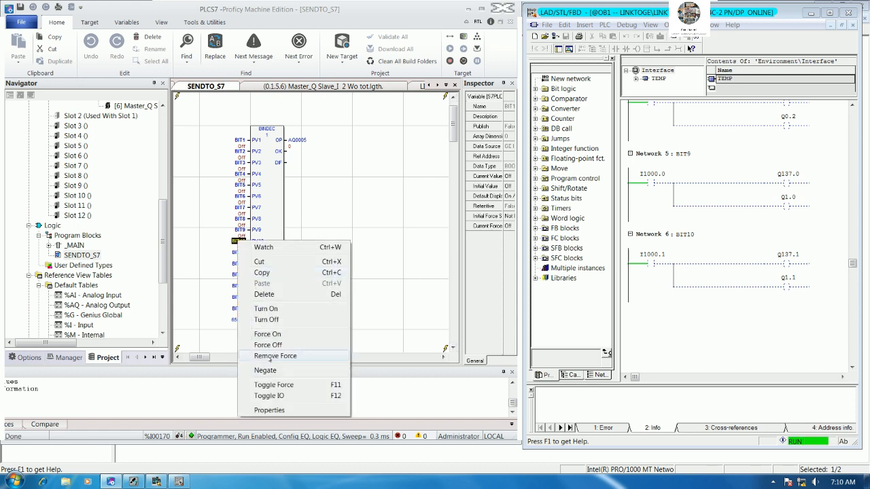
click(279, 354)
click(379, 255)
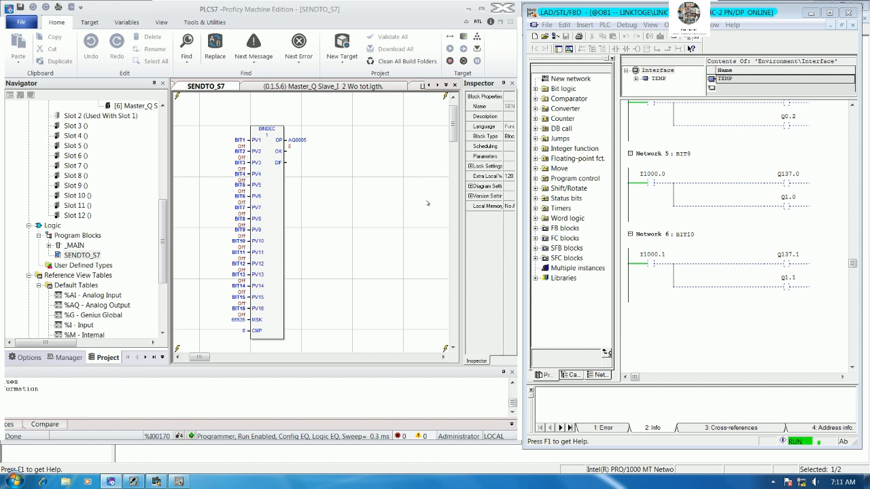
Insert a second BINDEC instruction in the empty area beside the existing BINDEC block of SENDTO_S7.
click(443, 357)
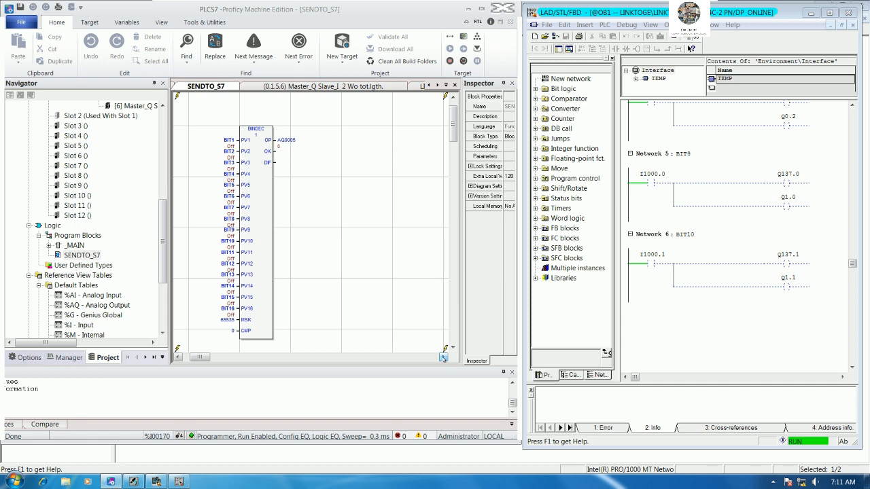
click(443, 358)
click(443, 358)
click(443, 357)
click(443, 358)
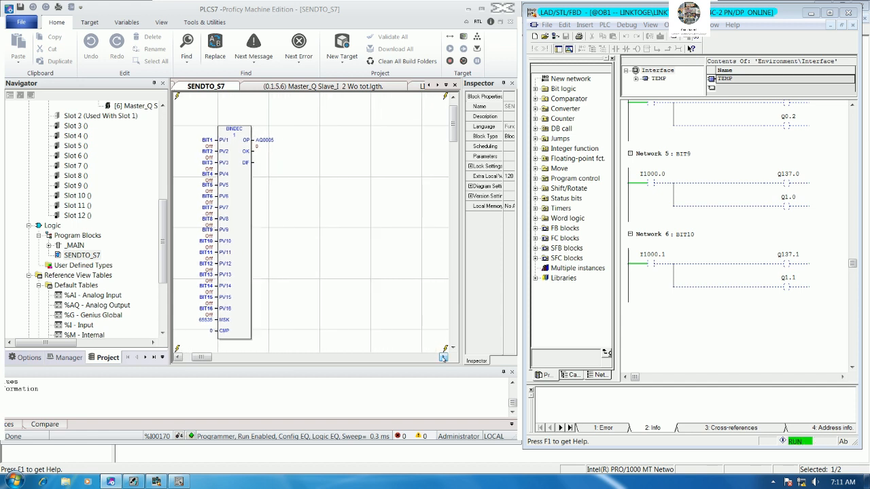
click(443, 358)
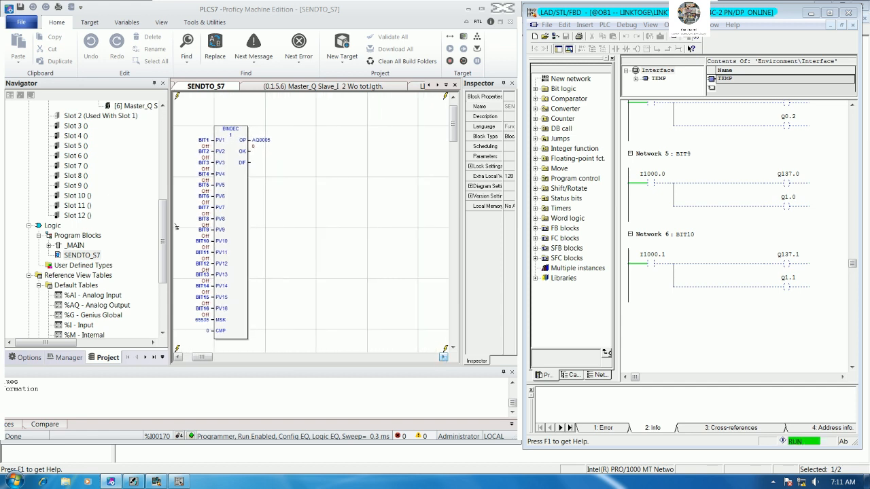
drag(163, 241, 173, 211)
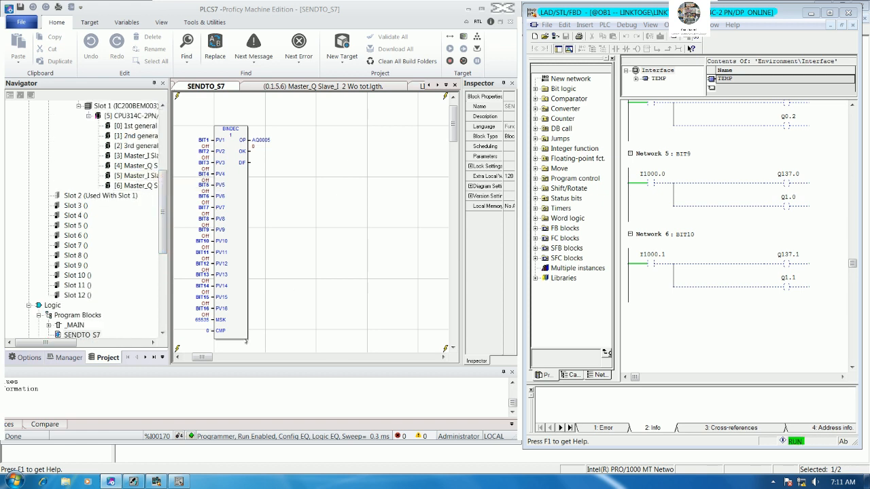
click(442, 357)
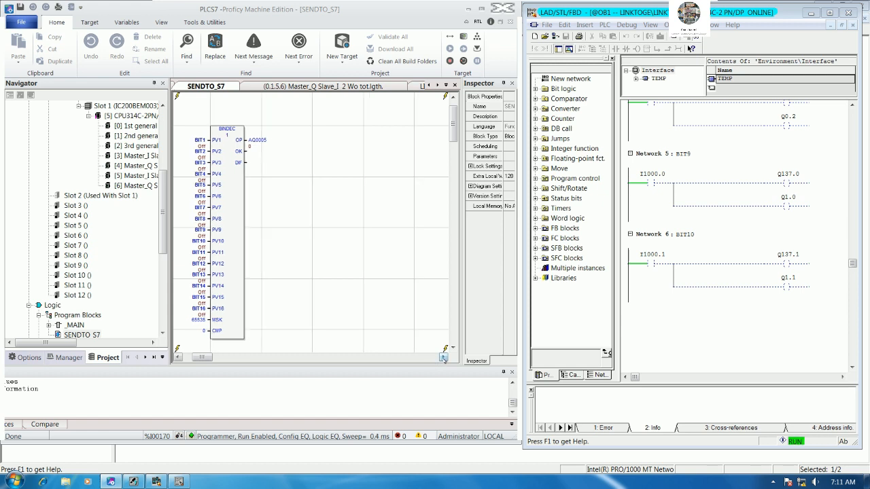
click(442, 358)
click(442, 358)
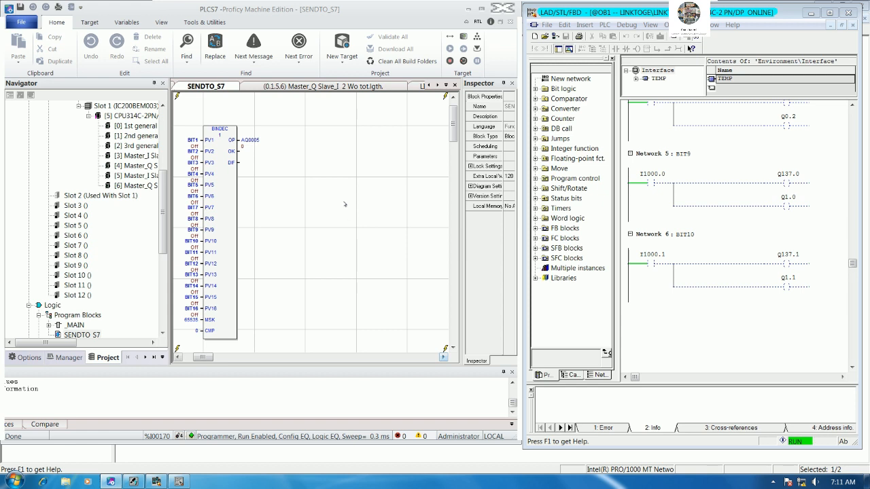
right_click(311, 127)
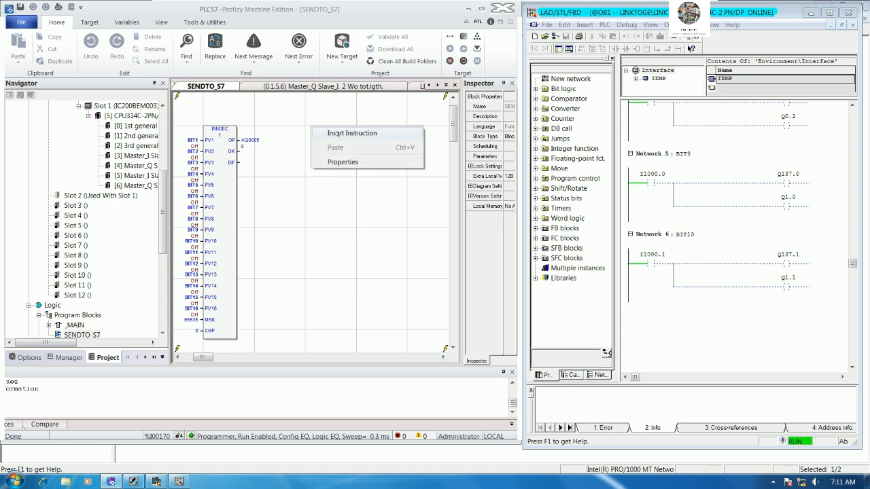
click(325, 133)
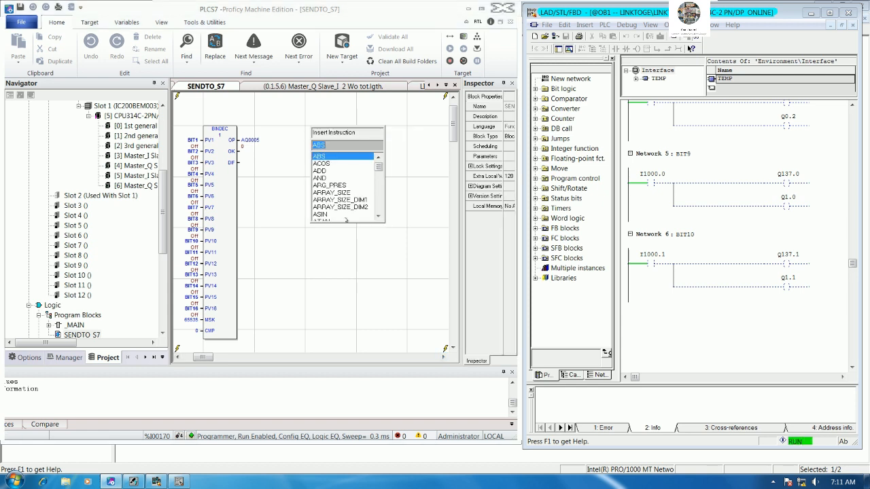
text(BINDEC)
key(Return)
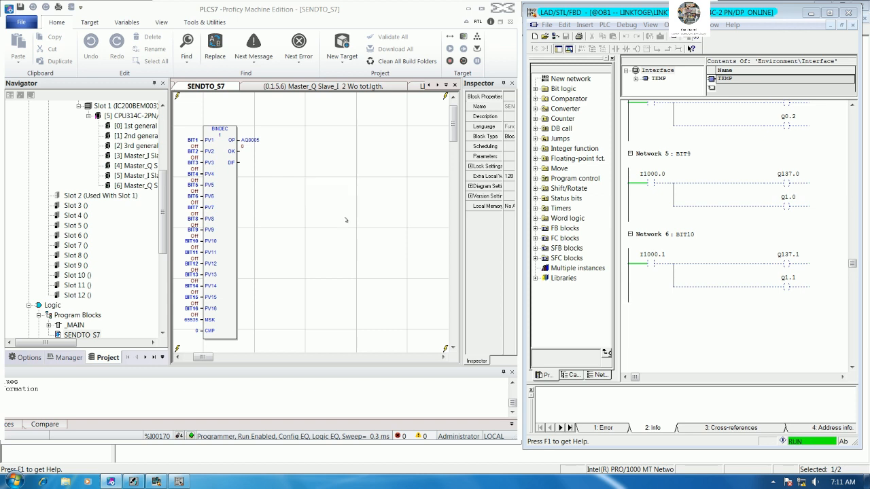
click(416, 218)
Move the new BINDEC block so that it stands level with the first BINDEC block.
drag(326, 226, 352, 313)
click(366, 217)
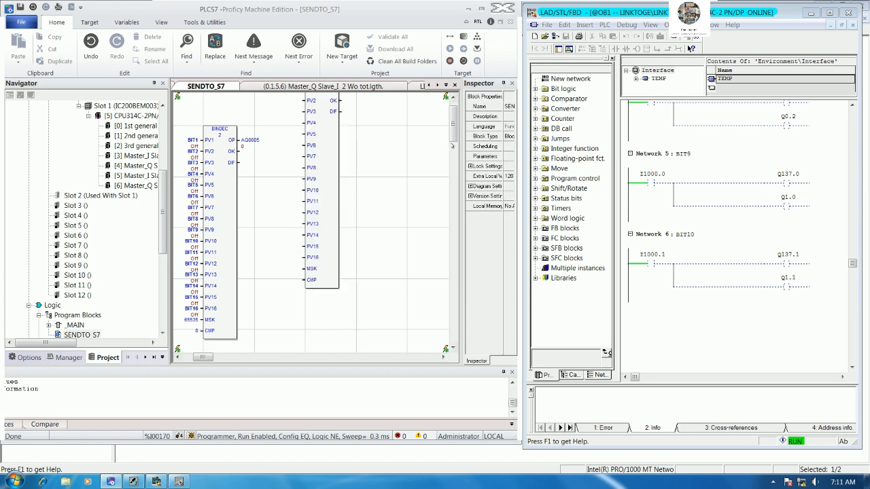
scroll(336, 180, up, 1)
drag(336, 180, 375, 237)
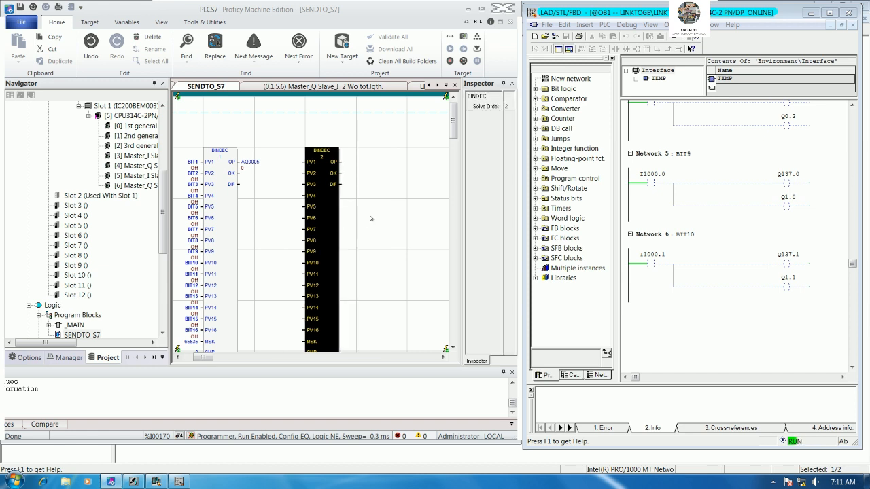
click(366, 180)
Assign the analog output word %AQ6 to the OP output of the second BINDEC block.
click(343, 163)
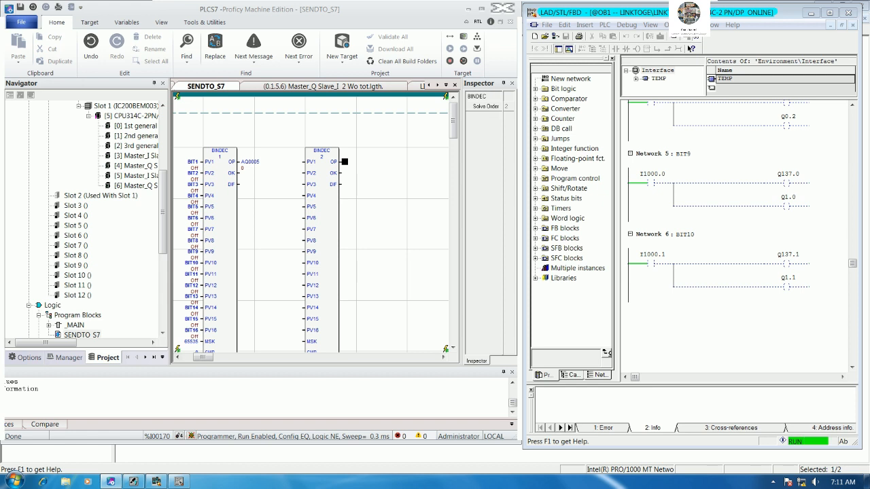
double_click(345, 162)
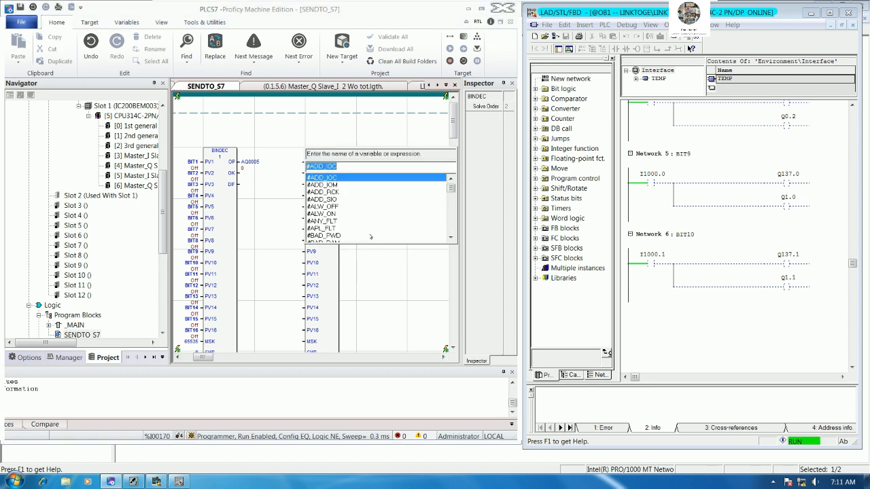
text(%AQ)
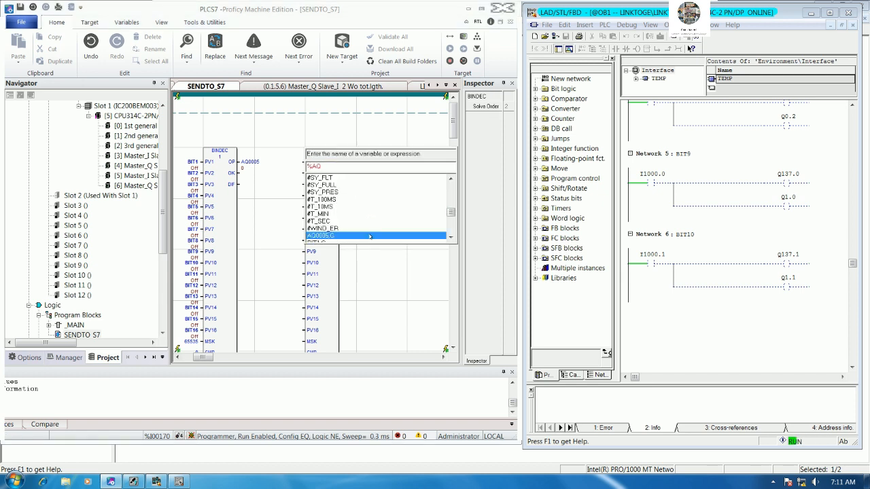
text(56)
key(Return)
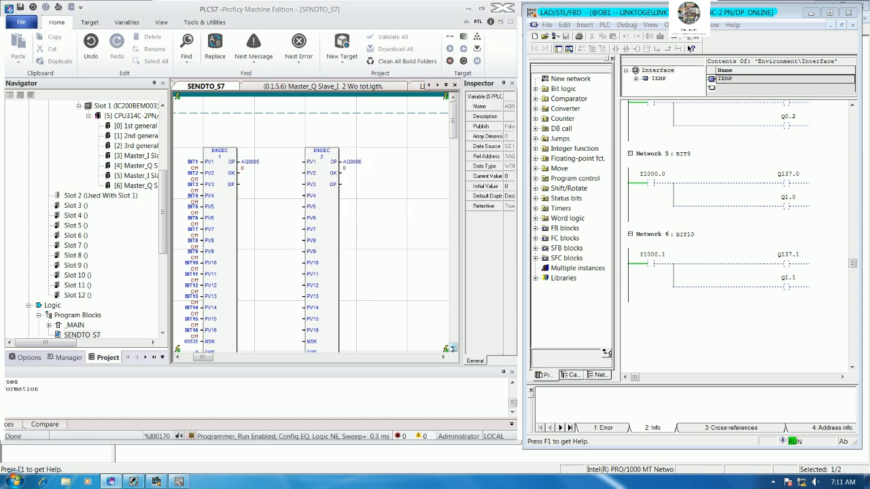
Set the second BINDEC block's CMP input to 0 and its MSK input to 65535.
click(453, 349)
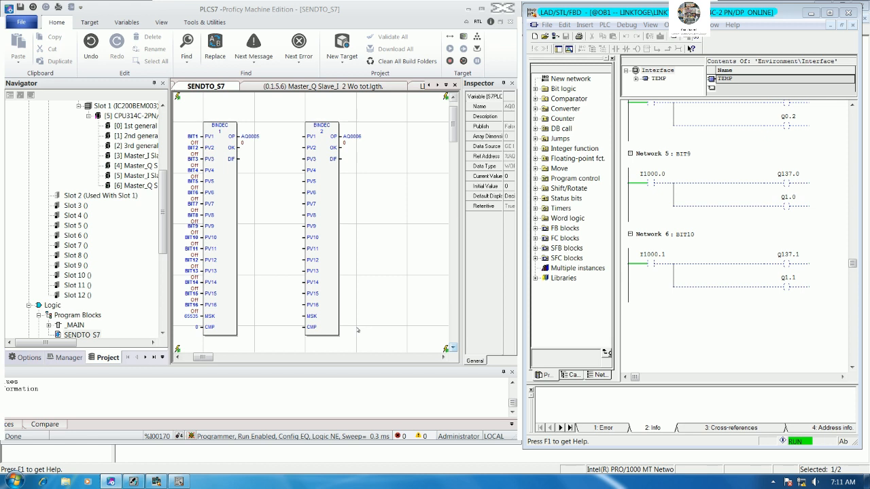
click(298, 328)
text(0)
key(Return)
click(299, 316)
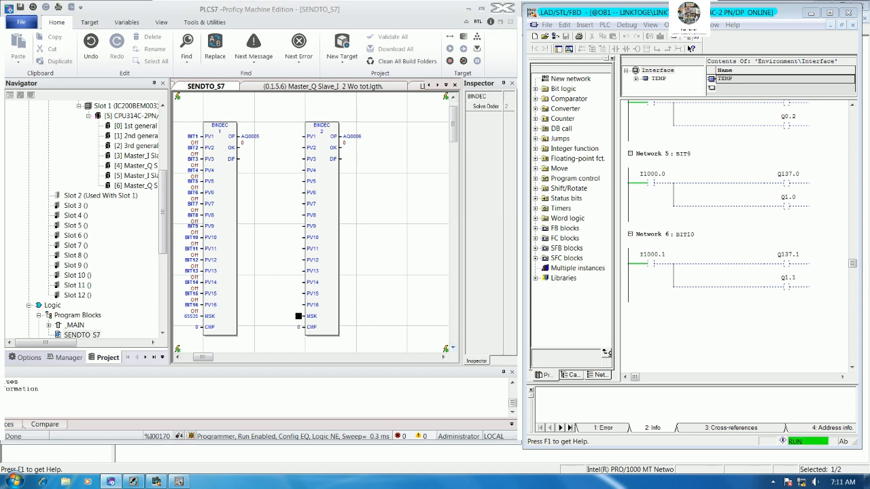
text(655)
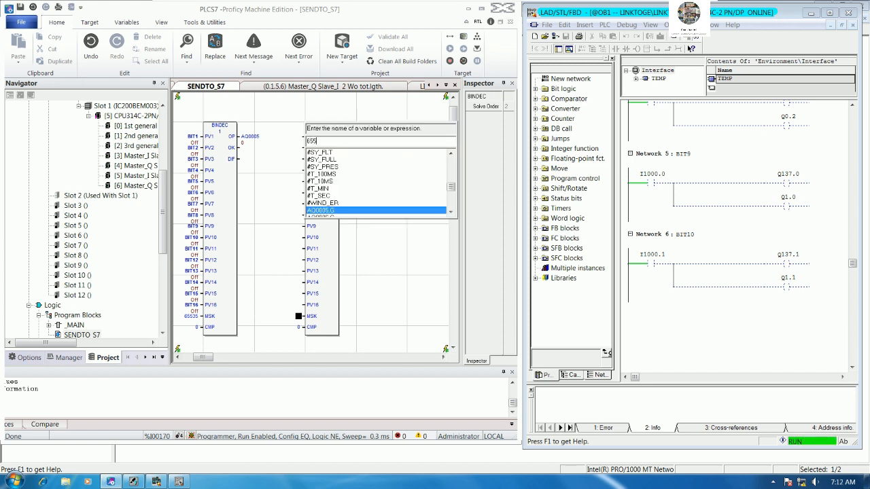
key(Return)
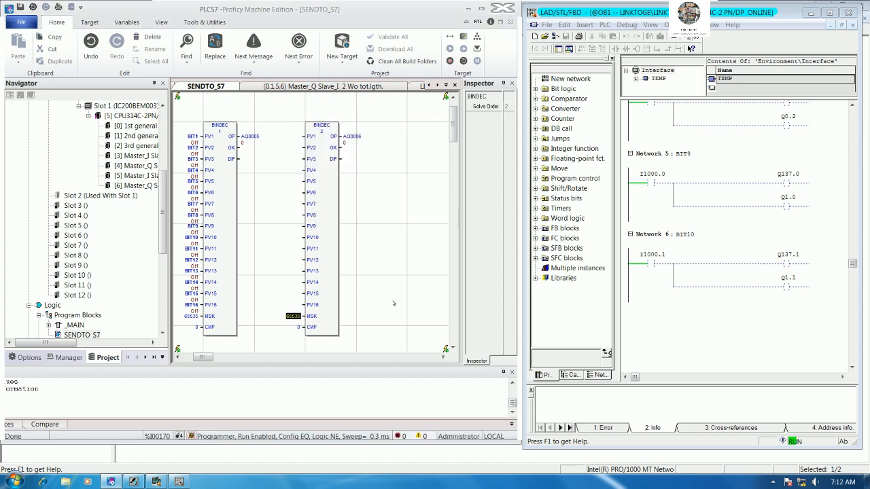
Assign the variable W2_BIT1 to input PV1 of the second BINDEC block.
click(298, 136)
key(Return)
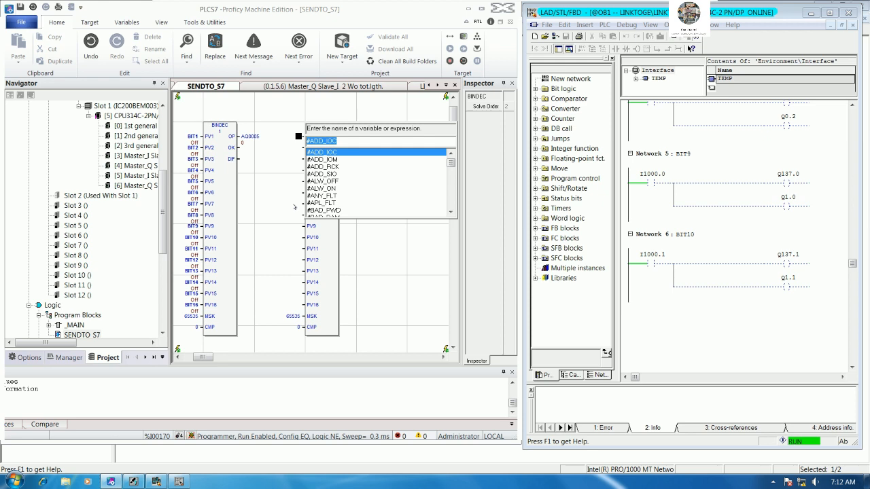
text(V)
text(2)
text(_BIT)
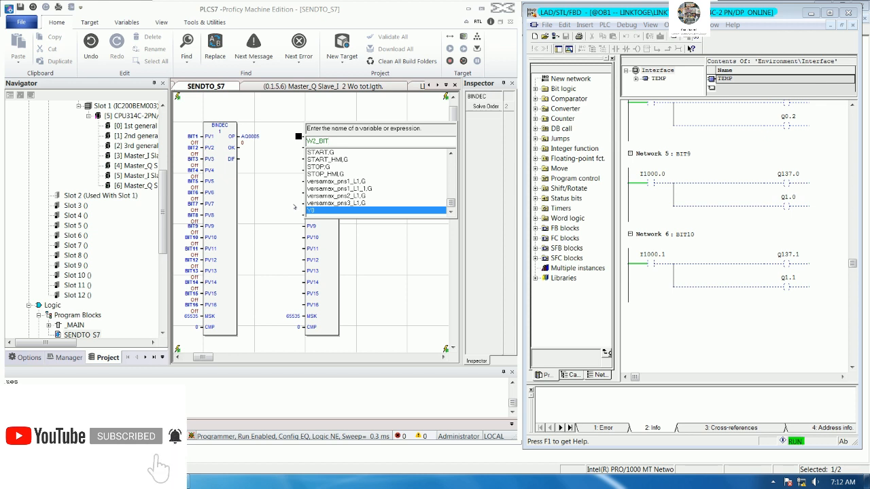
key(Return)
click(293, 176)
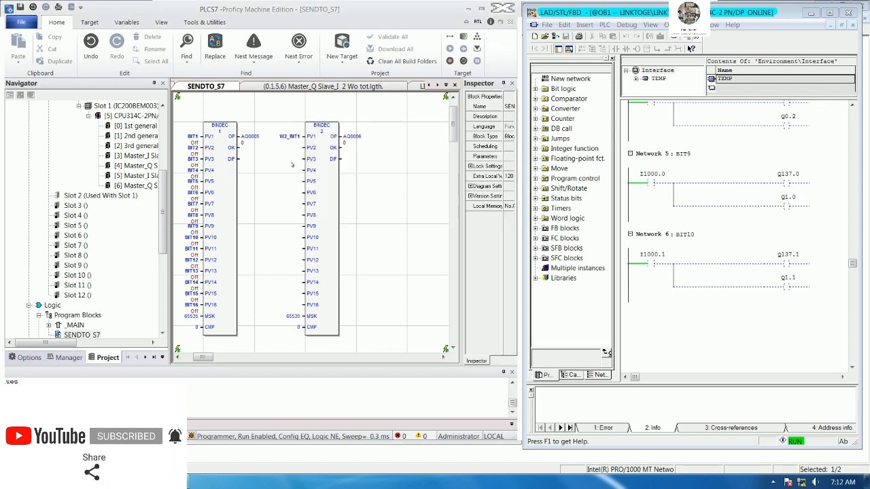
Copy the W2_BIT1 variable from PV1 to inputs PV2 through PV16 of the second BINDEC block.
drag(290, 137, 291, 181)
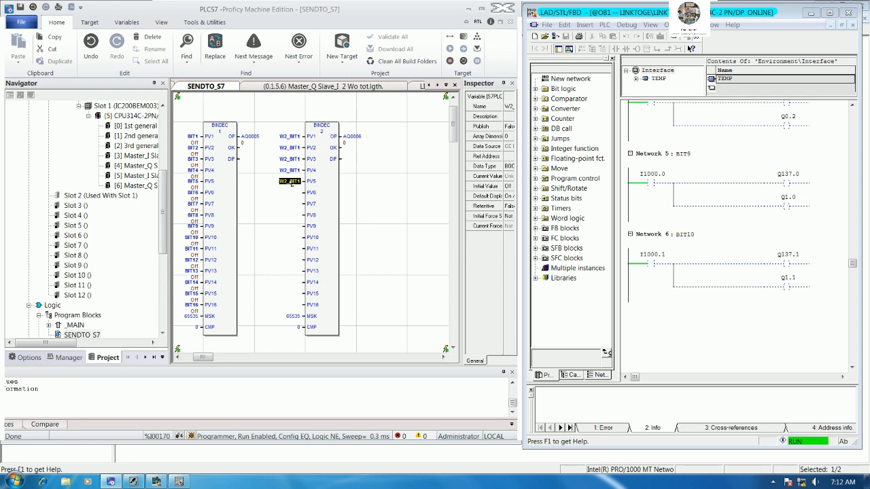
drag(301, 196, 290, 260)
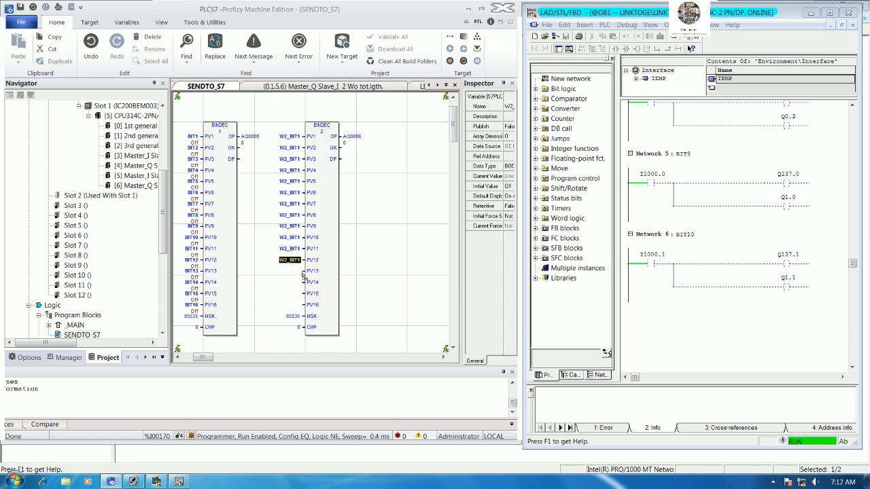
drag(303, 275, 292, 305)
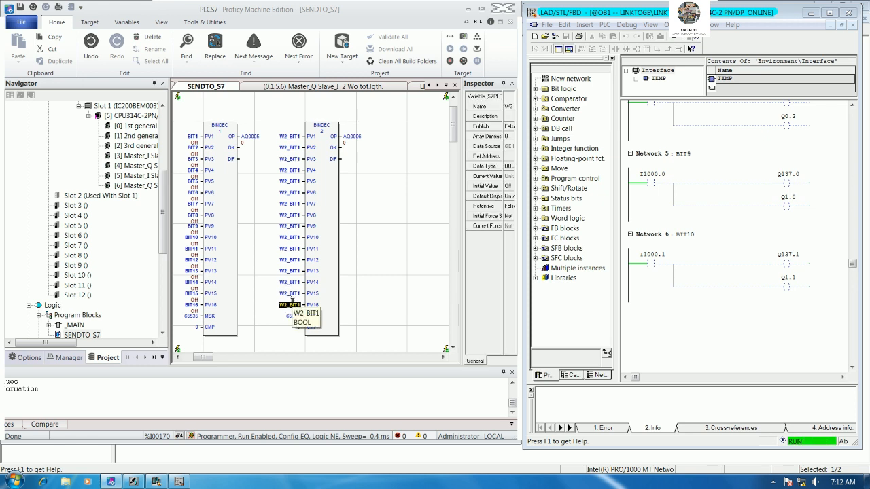
Open the variable name on input PV2 of the second BINDEC block for editing.
double_click(297, 148)
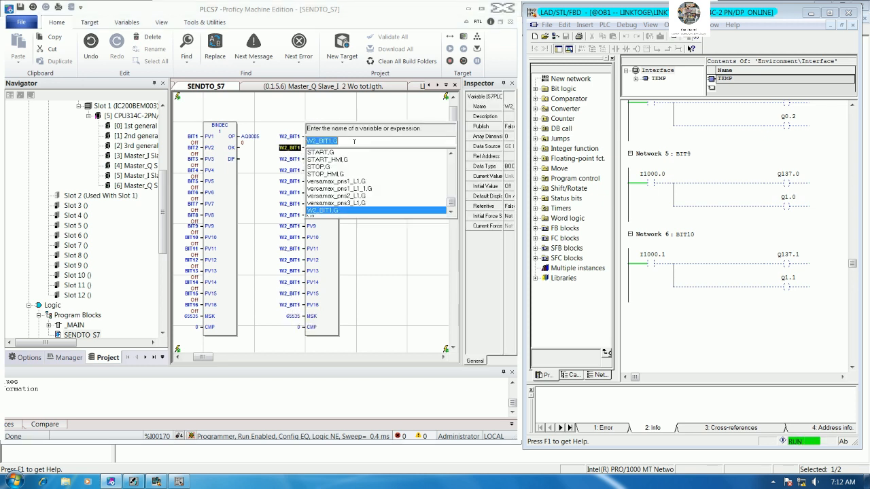
Assign variables W2_BIT2 and W2_BIT3 to inputs PV2 and PV3 of the second BINDEC block.
click(354, 141)
key(BackSpace)
text(2)
key(Return)
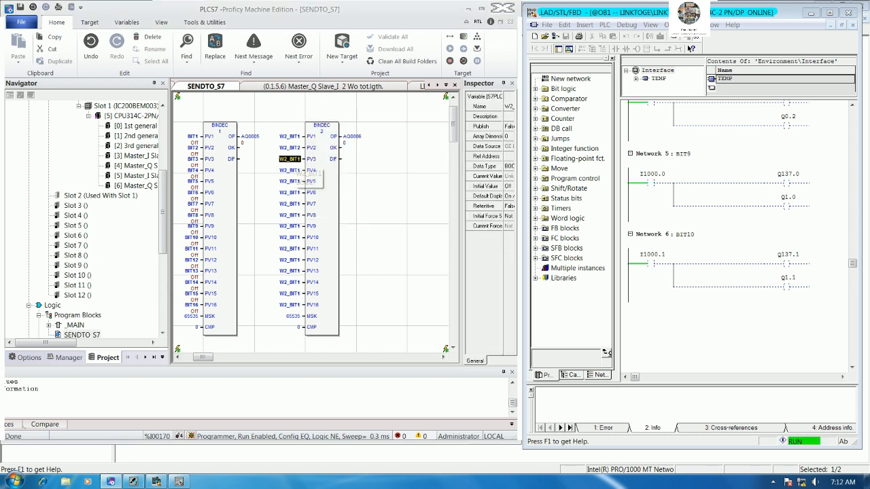
double_click(289, 158)
click(351, 141)
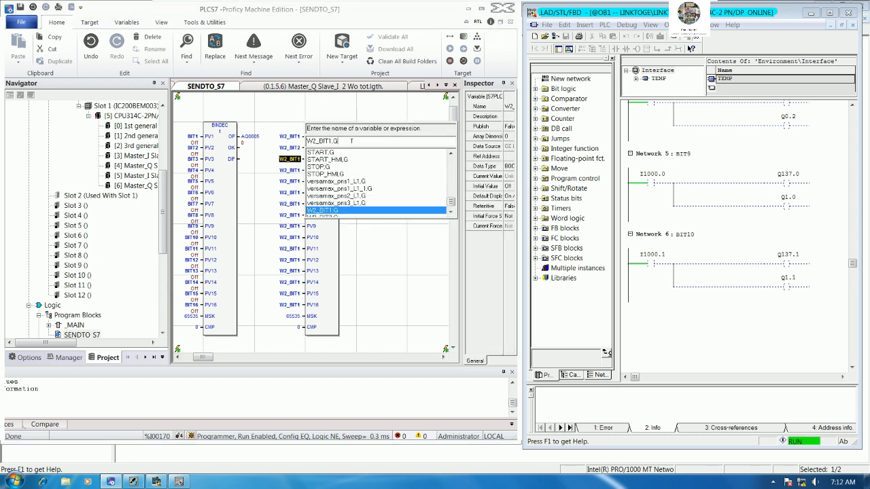
text(3)
key(Return)
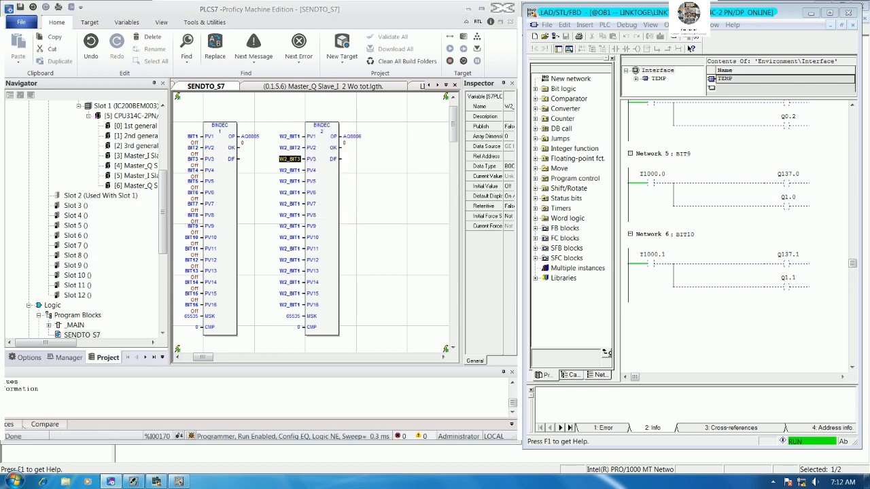
Assign variable W2_BIT4 to input PV4 of the second BINDEC block.
double_click(291, 170)
click(351, 141)
key(BackSpace)
key(BackSpace)
key(BackSpace)
text(4)
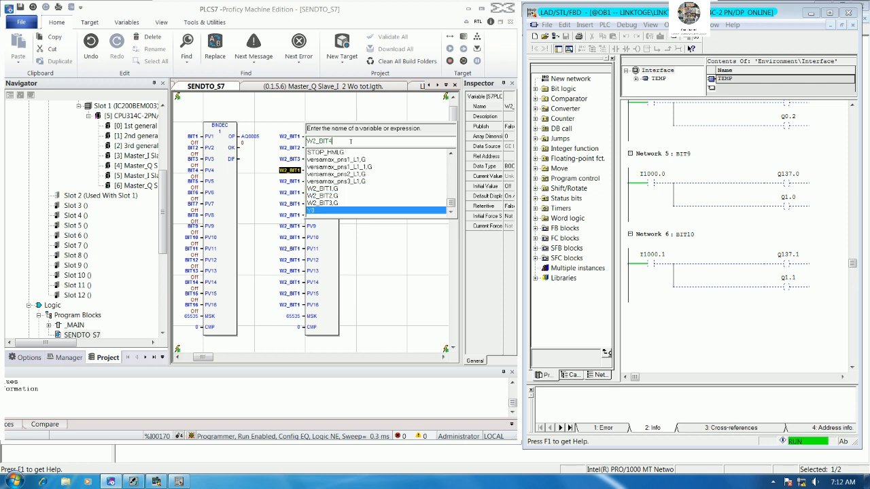
key(Return)
Assign variable W2_BIT5 to input PV5 of the second BINDEC block.
double_click(288, 181)
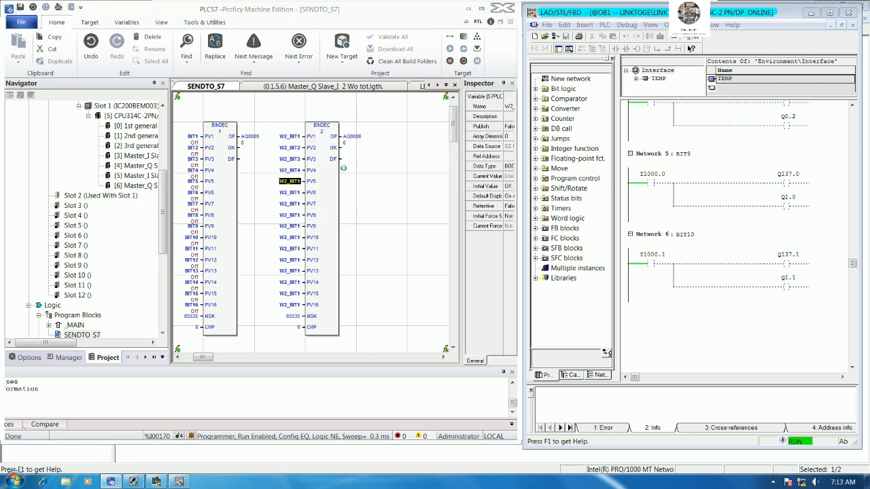
click(357, 141)
key(BackSpace)
key(BackSpace)
key(BackSpace)
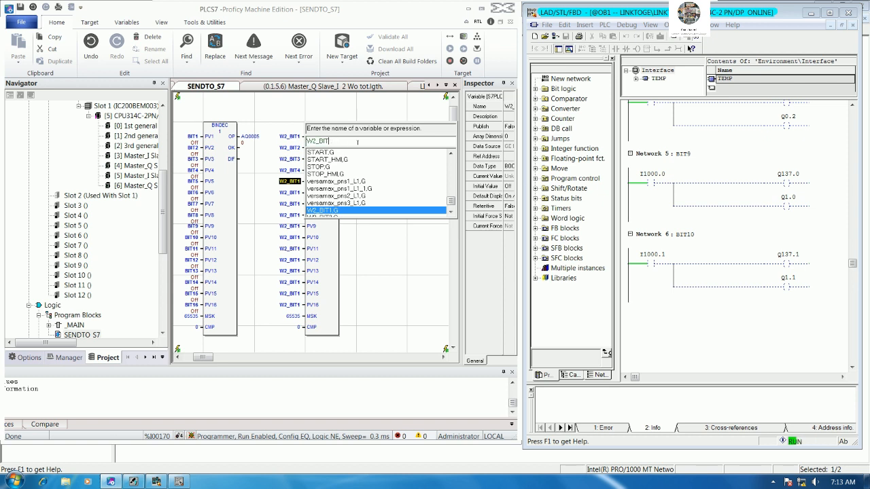
text(5)
key(Return)
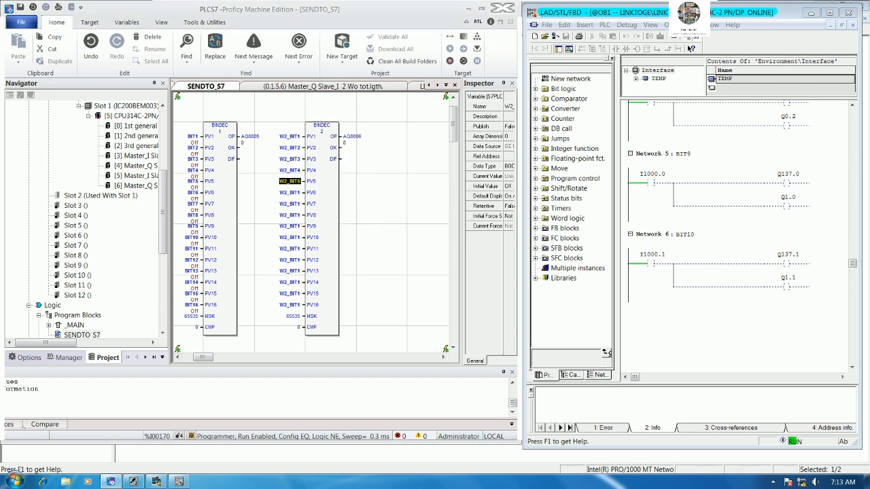
Assign variable W2_BIT6 to input PV6 of the second BINDEC block.
key(Down)
key(Return)
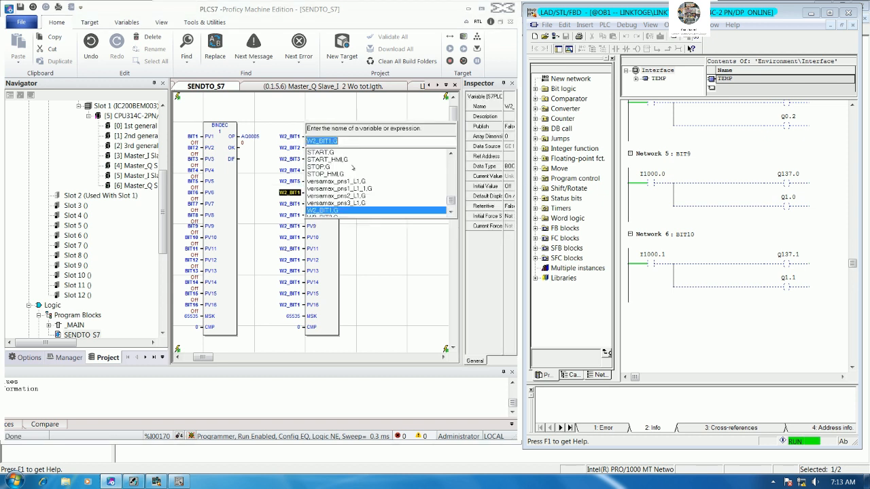
click(359, 140)
key(BackSpace)
key(BackSpace)
key(BackSpace)
text(6)
key(Return)
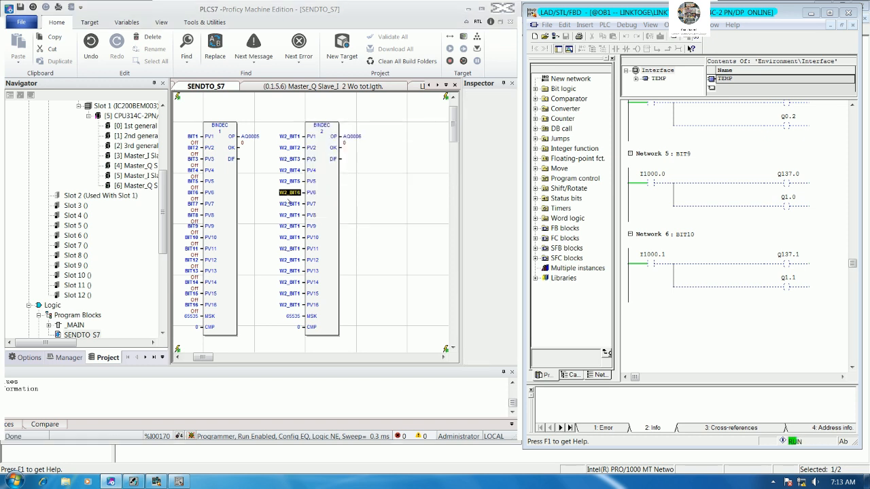
Assign variable W2_BIT7 to input PV7 of the second BINDEC block.
click(284, 204)
key(Return)
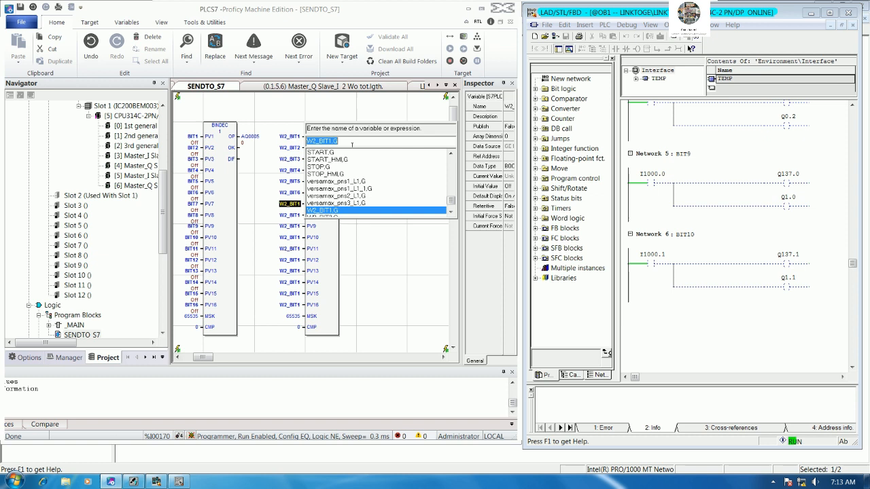
click(351, 140)
key(BackSpace)
key(BackSpace)
key(BackSpace)
text(7)
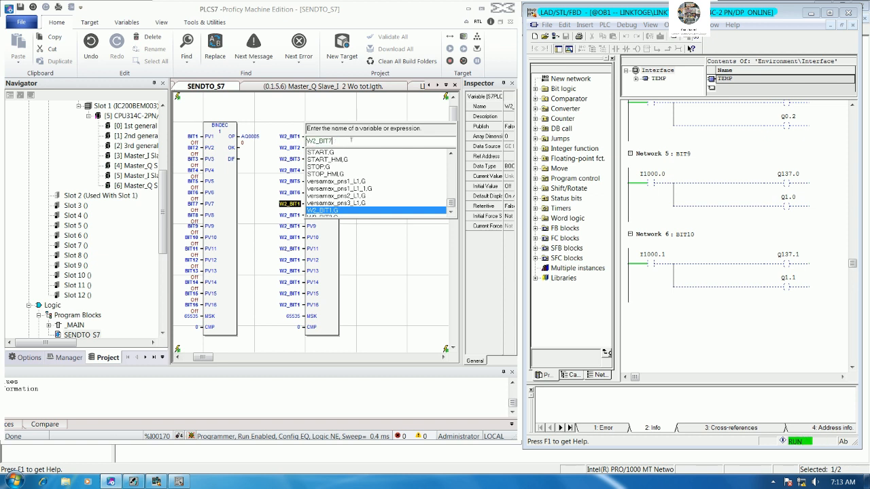
key(Return)
Assign variable W2_BIT8 to input PV8 of the second BINDEC block.
click(283, 216)
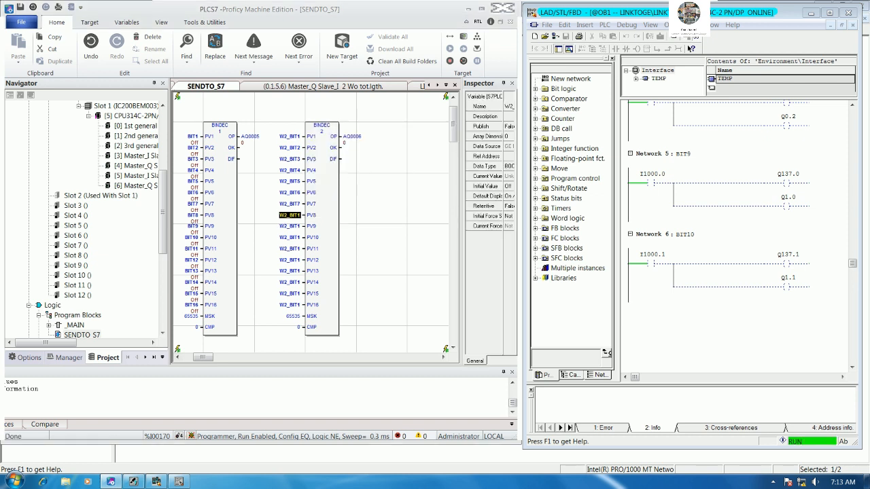
key(Return)
click(353, 140)
key(BackSpace)
key(BackSpace)
key(BackSpace)
text(8)
key(Return)
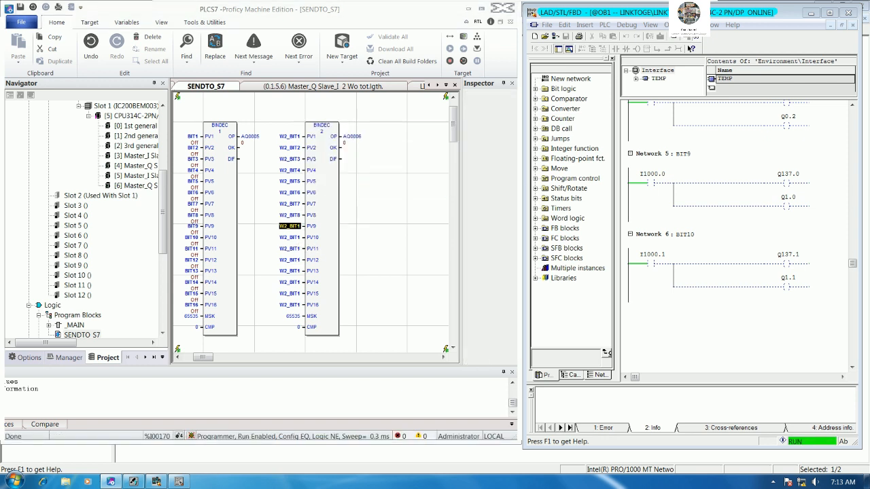
Assign variable W2_BIT9 to input PV9 of the second BINDEC block.
key(Return)
click(352, 140)
key(BackSpace)
key(BackSpace)
key(BackSpace)
text(9)
key(Return)
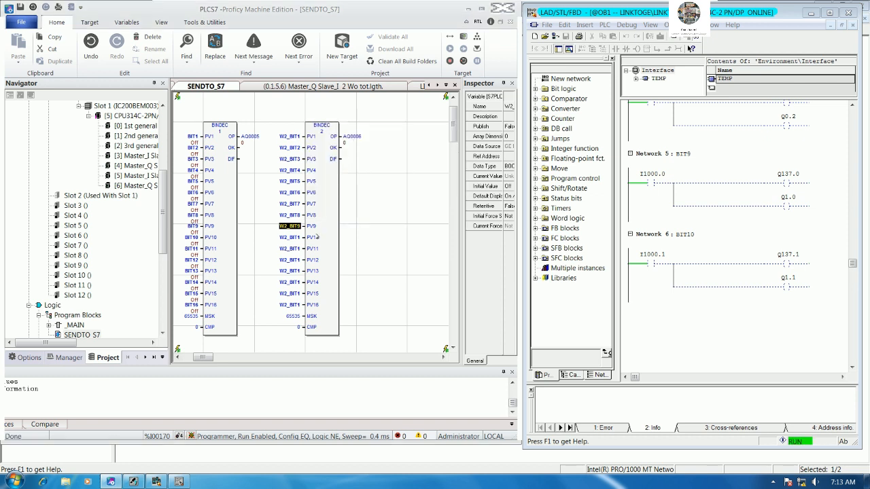
Assign variable W2_BIT10 to input PV10 of the second BINDEC block.
key(Return)
click(347, 141)
key(BackSpace)
key(BackSpace)
key(BackSpace)
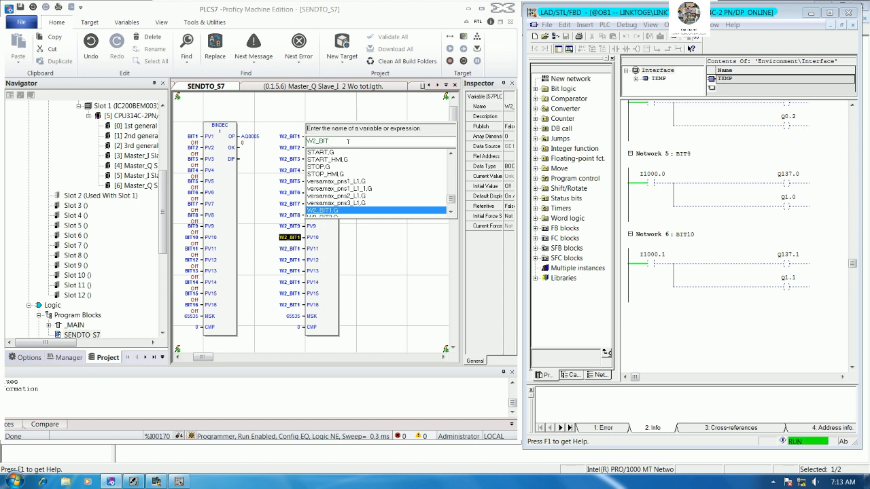
text(10)
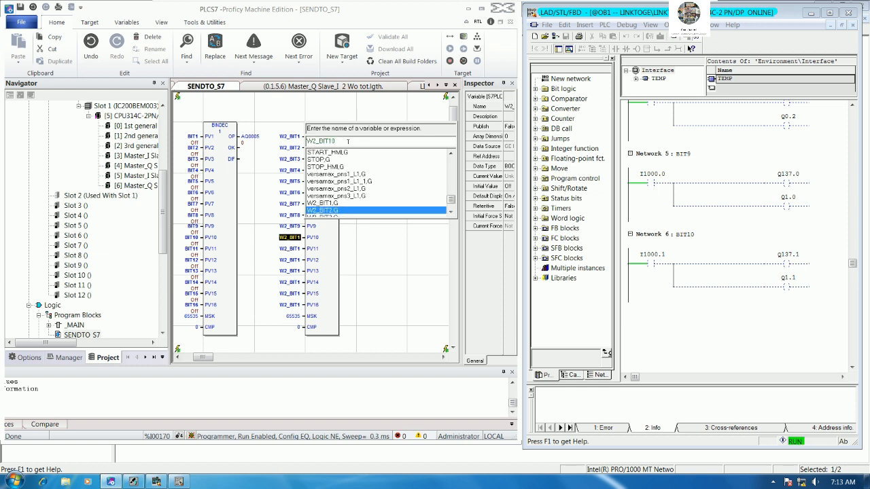
key(Return)
Assign variable W2_BIT11 to input PV11 of the second BINDEC block.
key(Down)
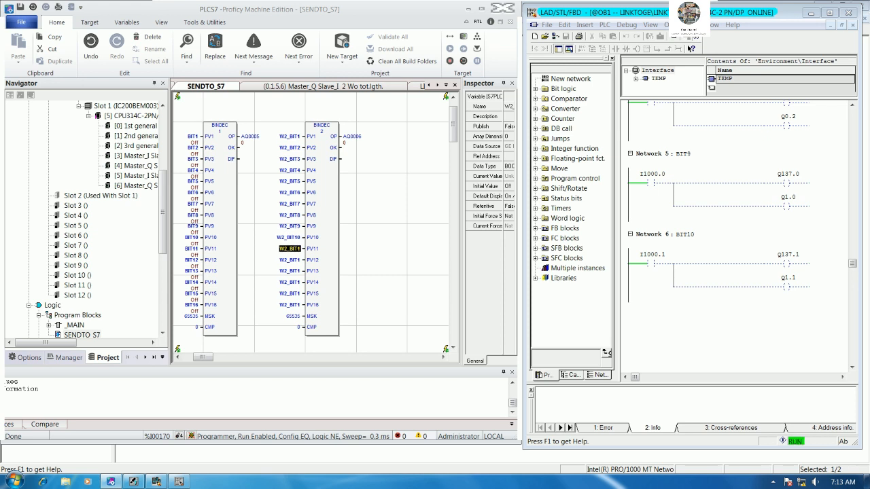
key(Return)
click(349, 142)
key(BackSpace)
key(BackSpace)
text(1)
key(Return)
Assign variable W2_BIT12 to input PV12 of the second BINDEC block.
key(Down)
key(Return)
click(353, 141)
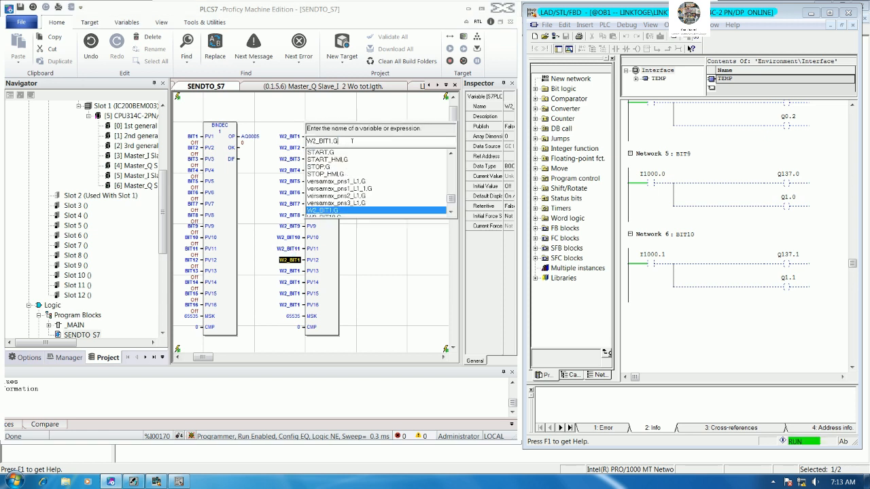
key(BackSpace)
key(BackSpace)
key(BackSpace)
text(12)
key(Return)
Assign variable W2_BIT13 to input PV13 of the second BINDEC block.
key(Down)
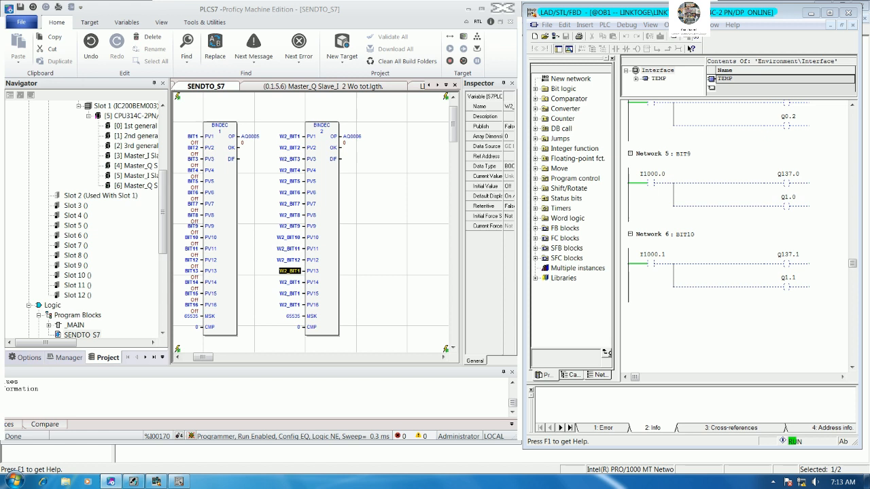
key(Return)
click(349, 137)
key(BackSpace)
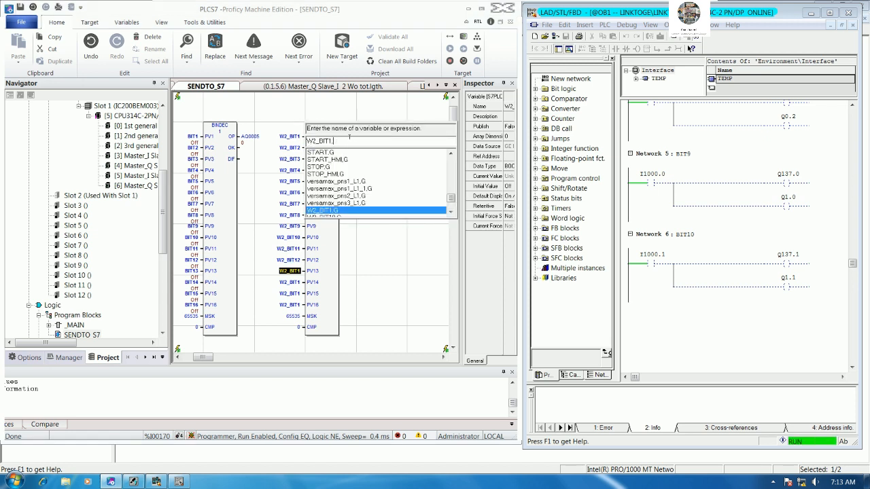
text(3)
key(Return)
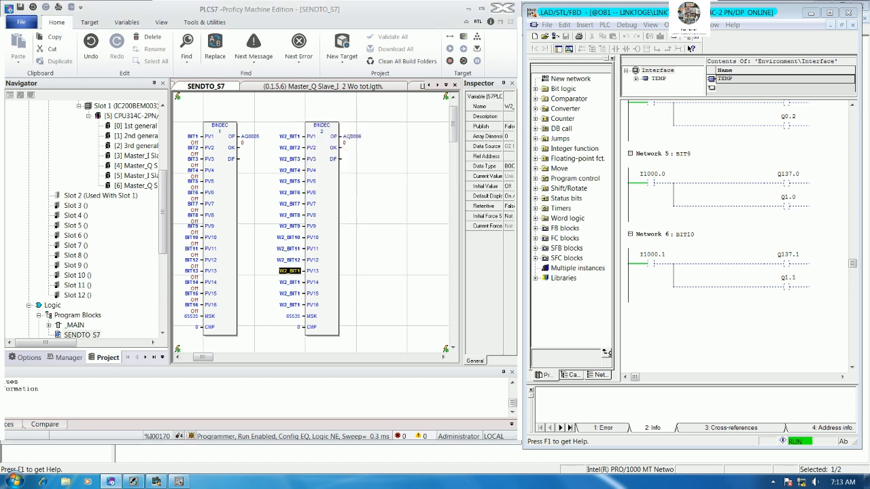
Assign variable W2_BIT14 to input PV14 of the second BINDEC block.
key(Down)
key(Return)
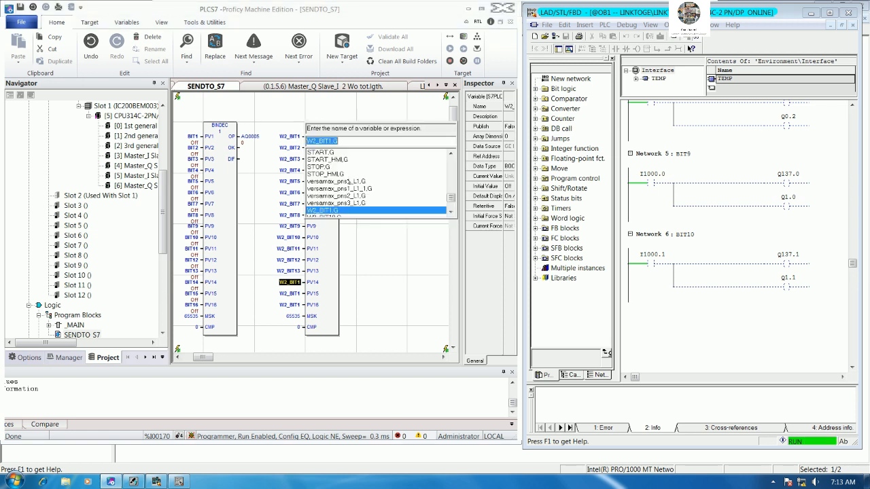
key(End)
key(BackSpace)
text(4)
key(Return)
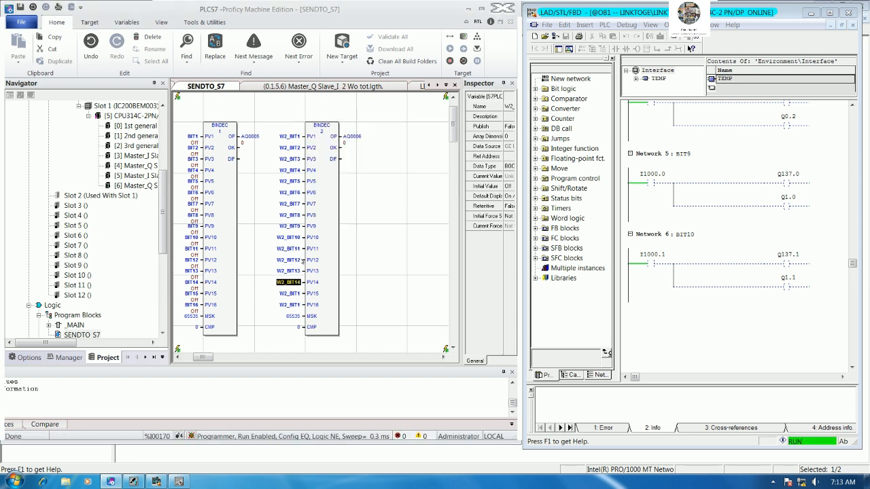
Assign variable W2_BIT15 to input PV15 of the second BINDEC block.
key(Down)
key(Return)
key(End)
key(BackSpace)
key(BackSpace)
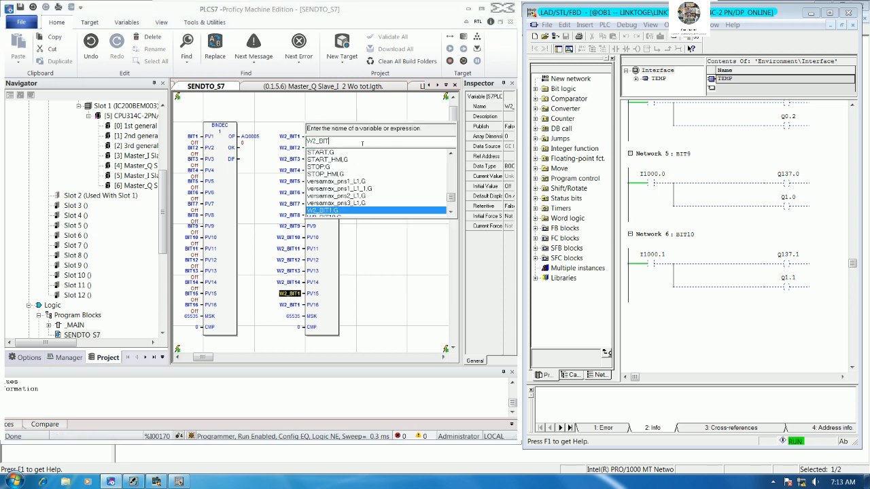
text(16)
key(Return)
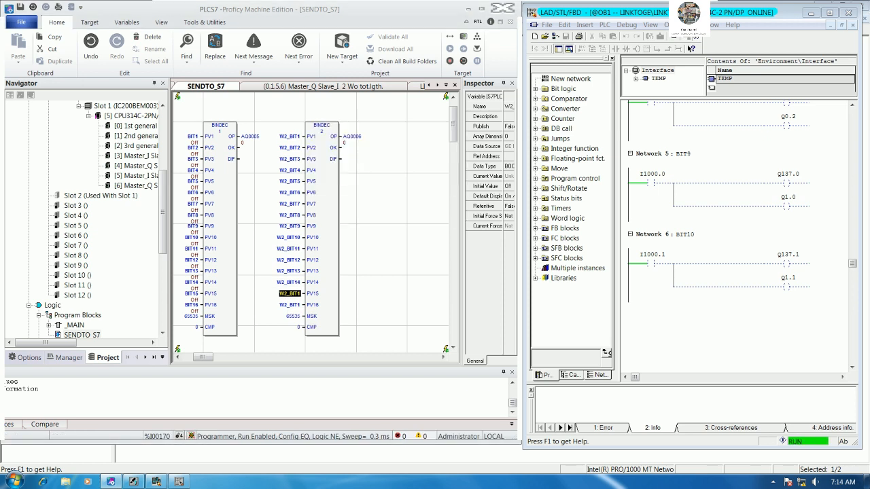
Assign variable W2_BIT16 to input PV16 of the second BINDEC block.
double_click(294, 305)
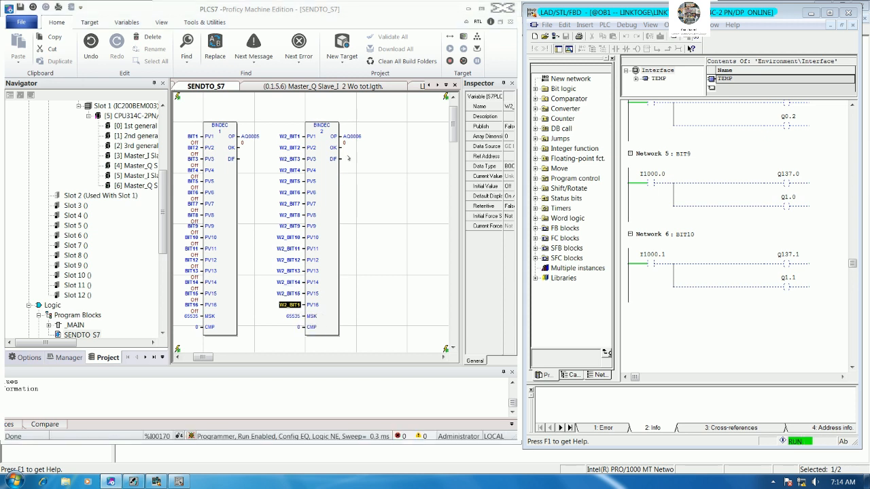
click(353, 142)
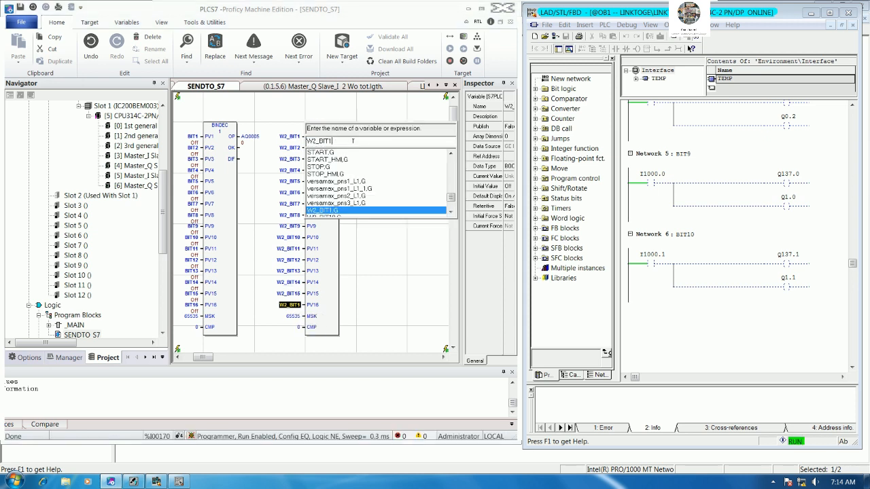
text(6)
key(Return)
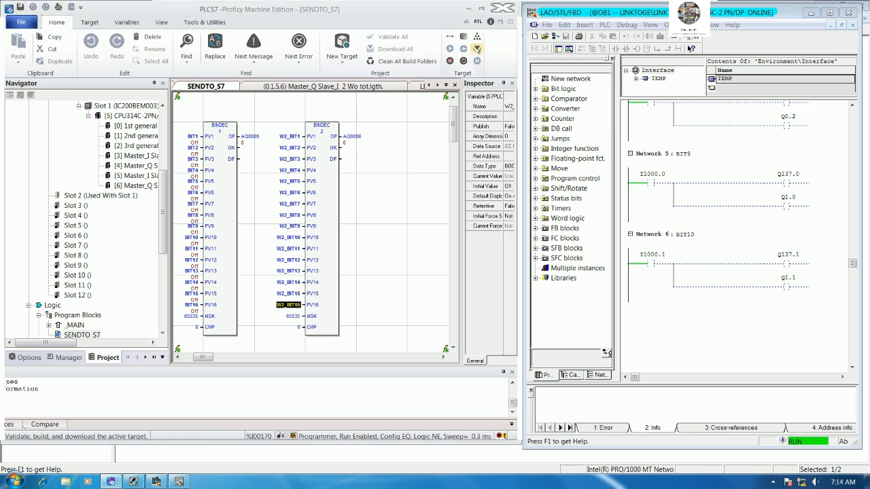
Validate, build and download the active target with the updated SENDTO_S7 logic to the PLC.
click(477, 49)
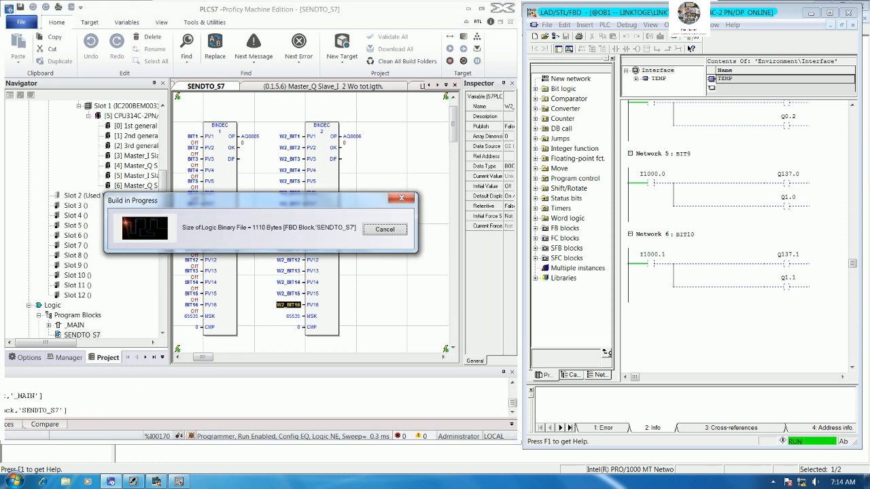
click(285, 266)
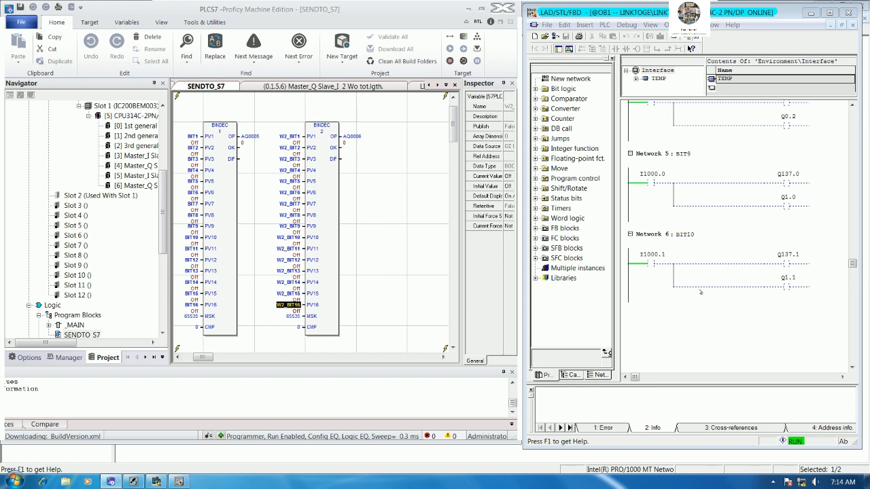
In the LAD/STL/FBD editor, turn off monitoring of OB1 and insert a new network after Network 6.
scroll(700, 299, down, 1)
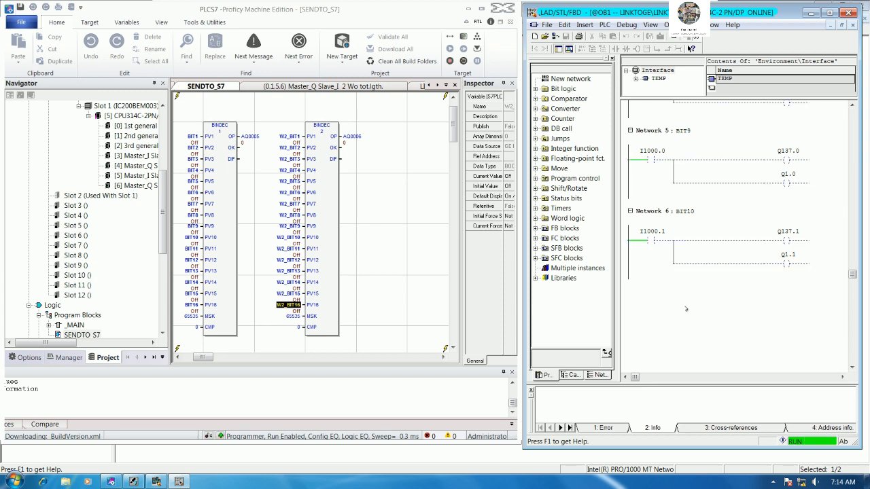
right_click(709, 274)
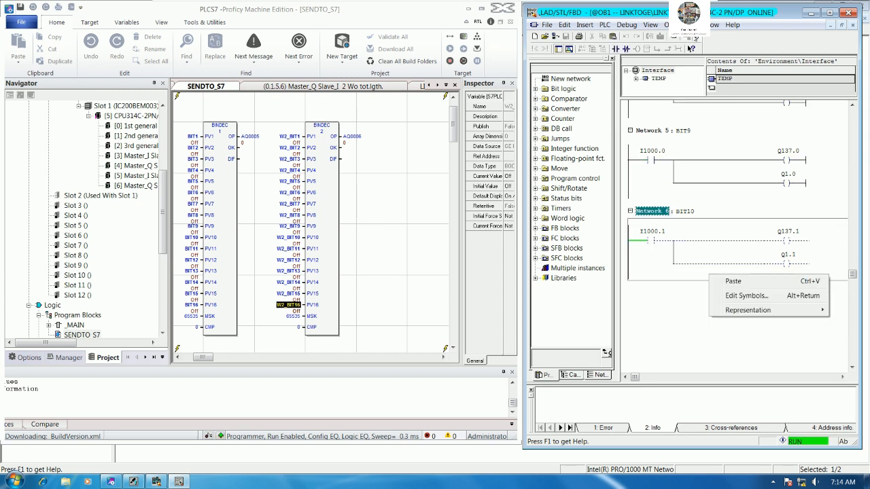
click(695, 39)
right_click(692, 278)
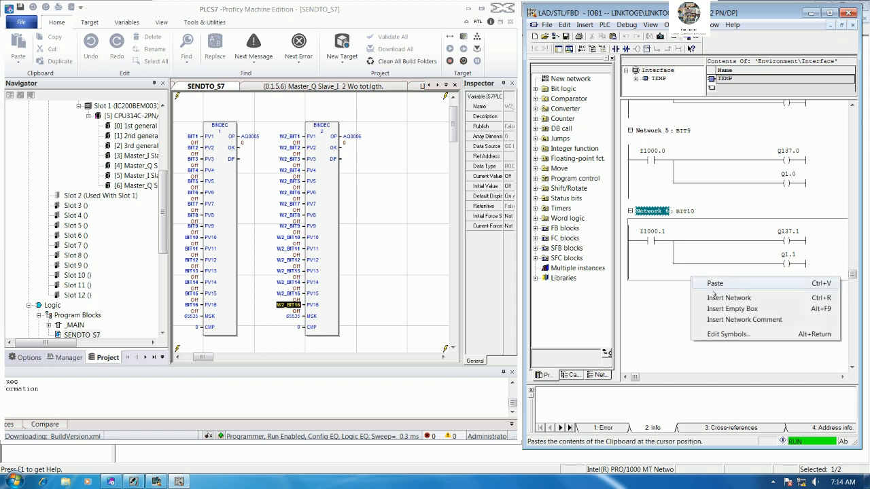
click(711, 297)
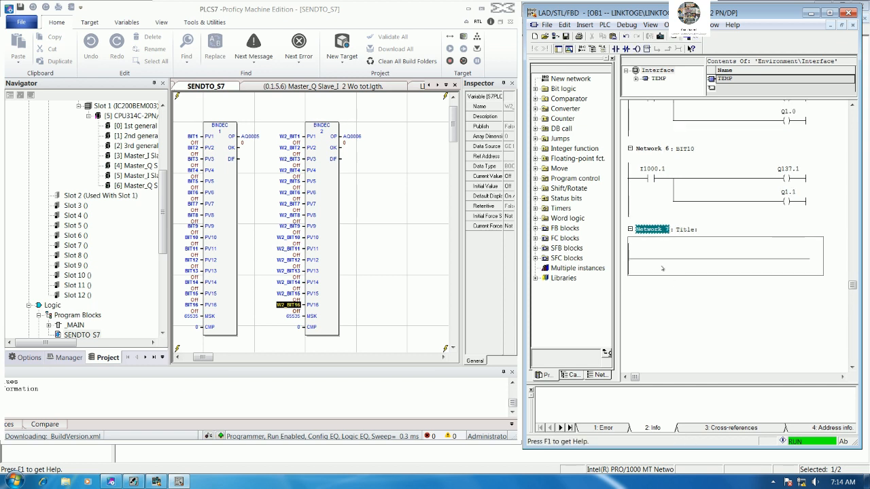
Title Network 7 of OB1 "GOT DATA FROM PLC GE WORD2".
click(698, 231)
text(GOT DATA FROM )
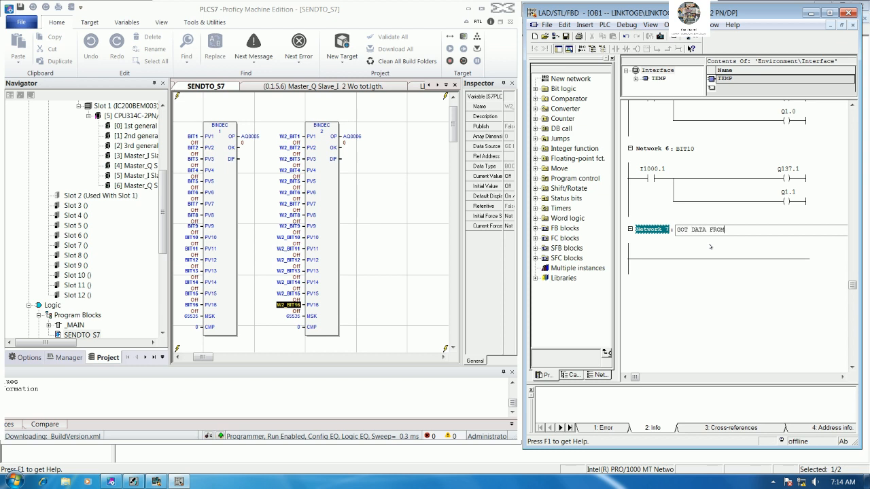
text(PLC GN)
text( WORD2)
click(717, 269)
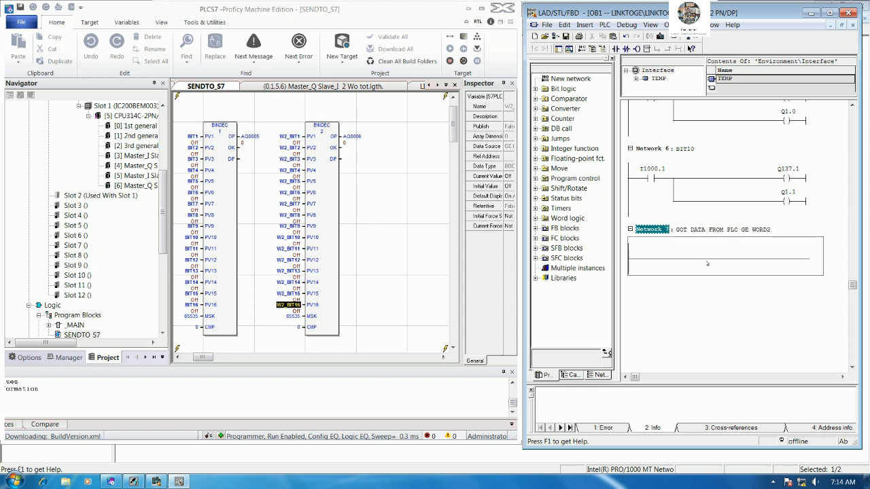
Insert a MOVE block on the empty rung of Network 7.
click(707, 261)
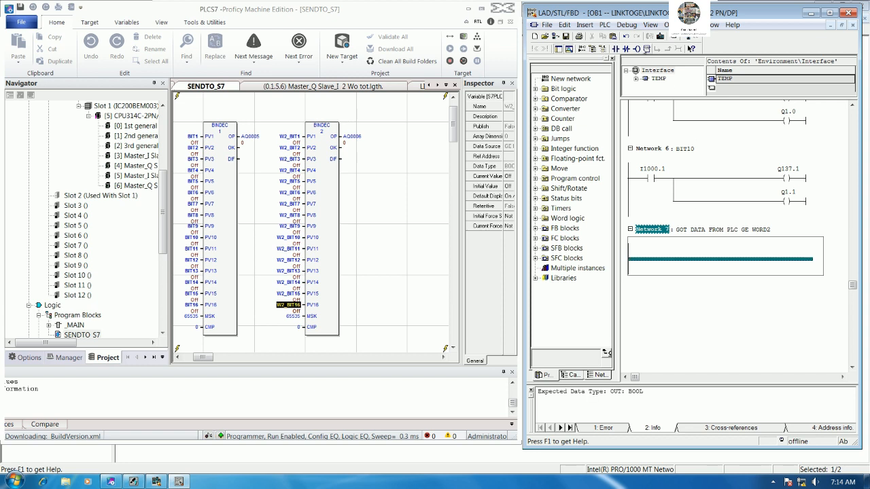
click(646, 48)
text(move)
key(Return)
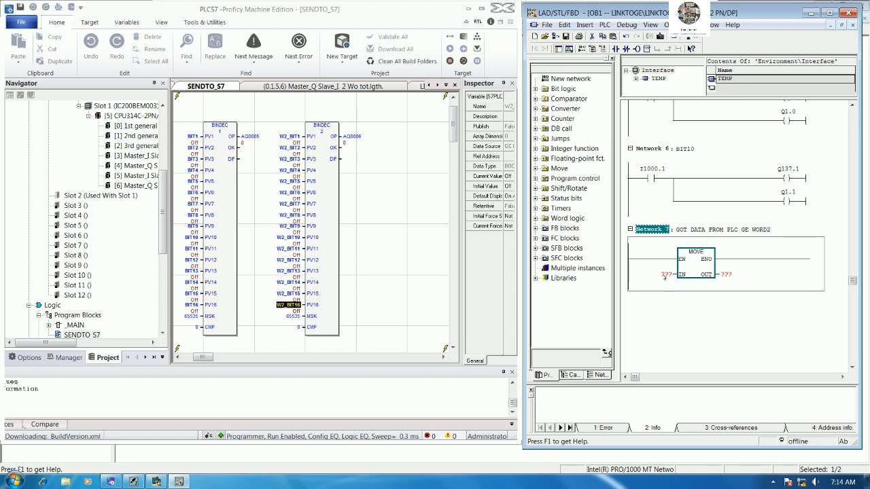
Assign PIW10 to the IN input of the MOVE block in Network 7, using Network 2 as the reference.
scroll(720, 260, up, 10)
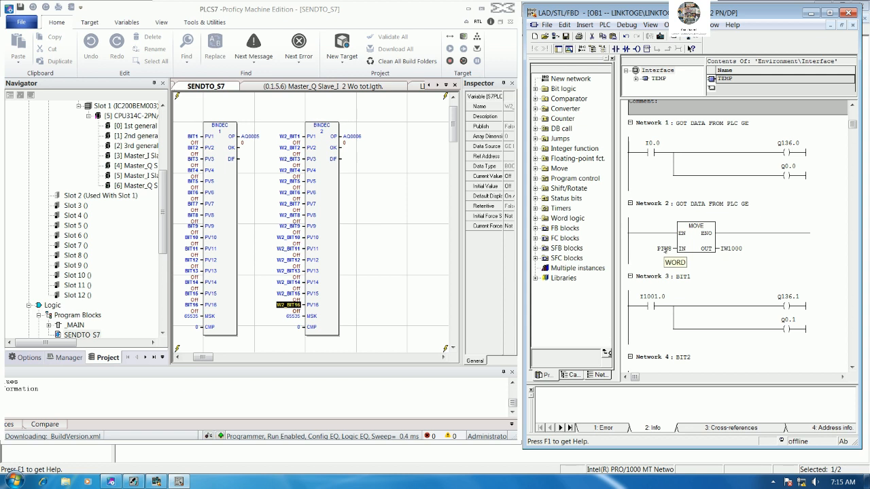
scroll(666, 248, down, 10)
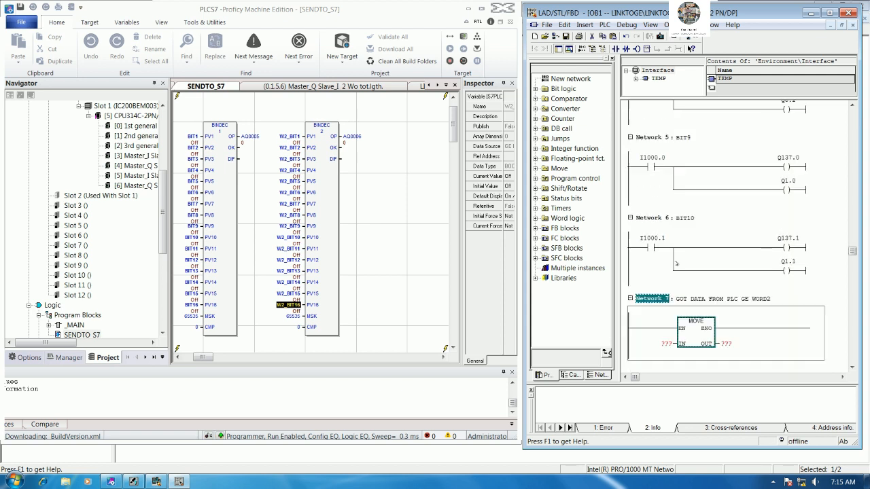
scroll(678, 262, down, 1)
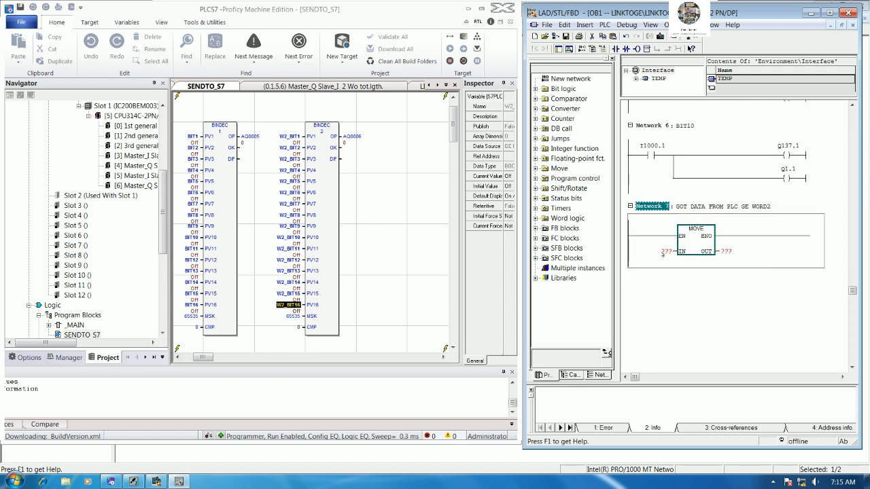
click(665, 253)
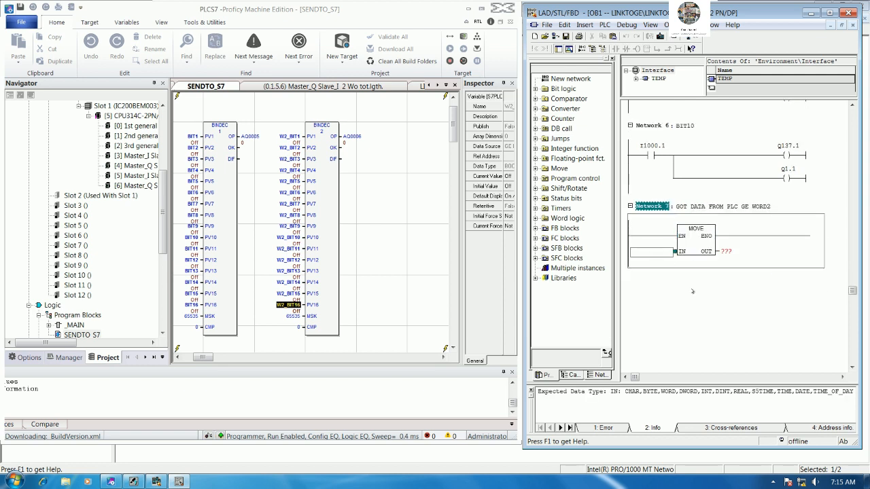
text(PIW10)
key(Return)
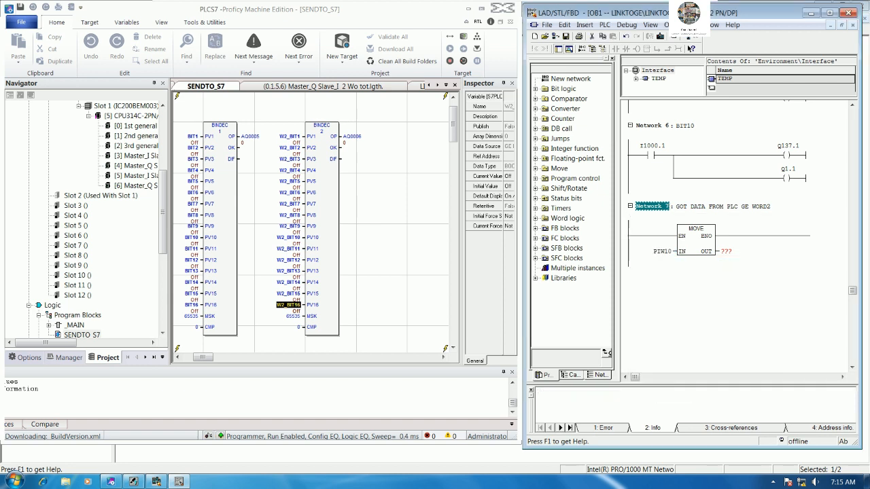
Assign IW1001 to the OUT output of the MOVE block in Network 7, using Network 2 as the reference.
click(727, 253)
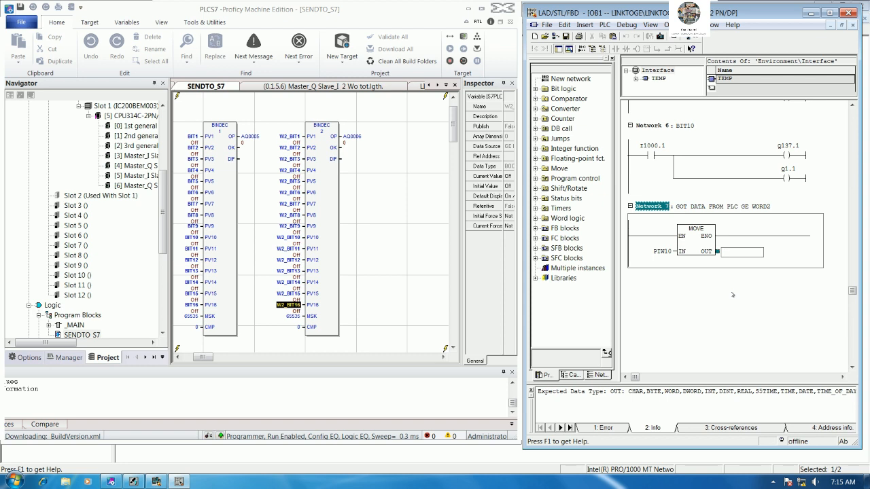
text(I)
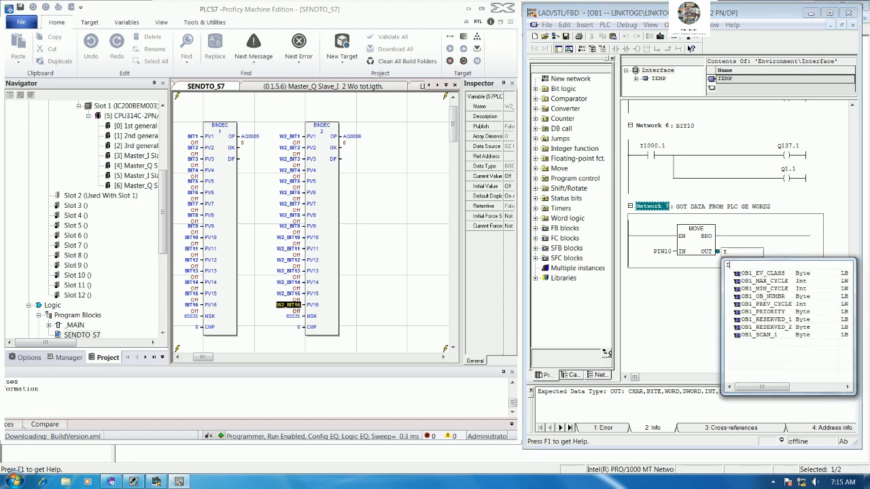
key(Escape)
scroll(707, 272, up, 10)
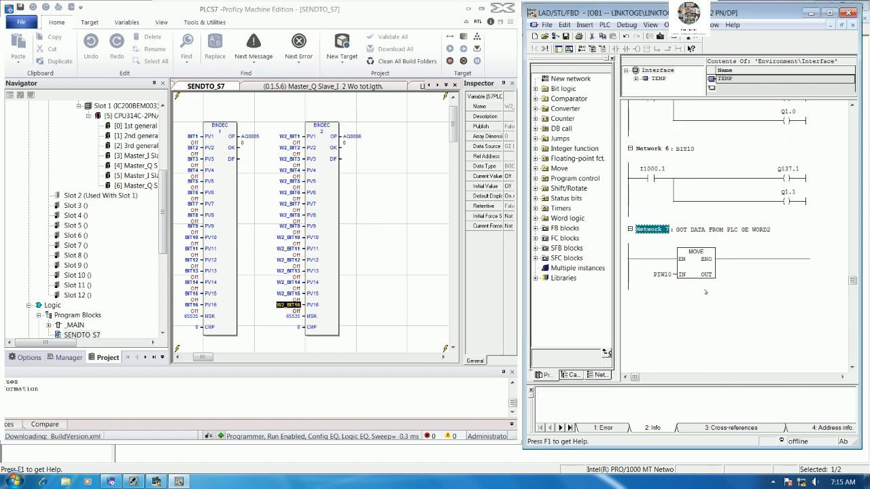
scroll(737, 220, up, 3)
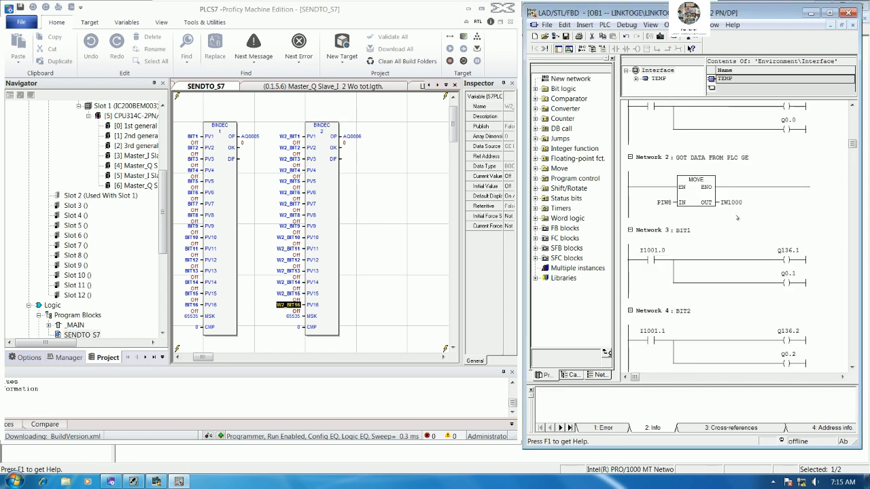
scroll(737, 219, down, 12)
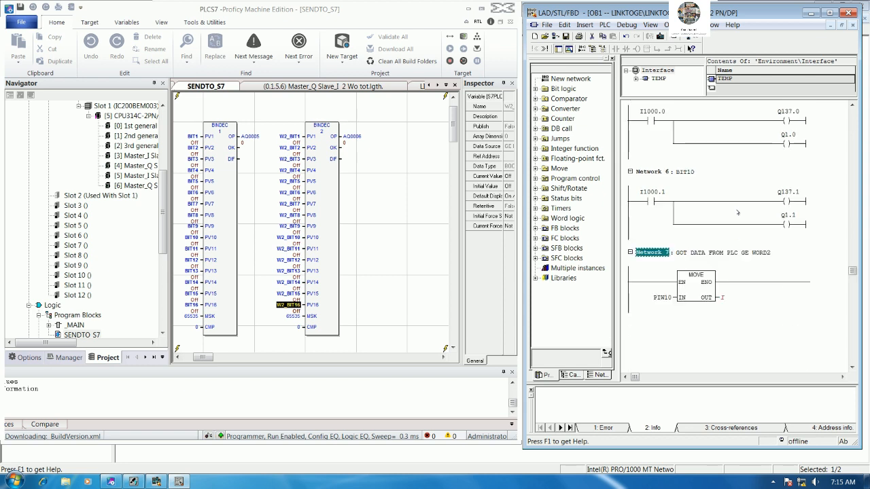
scroll(738, 213, down, 2)
click(726, 254)
text(I)
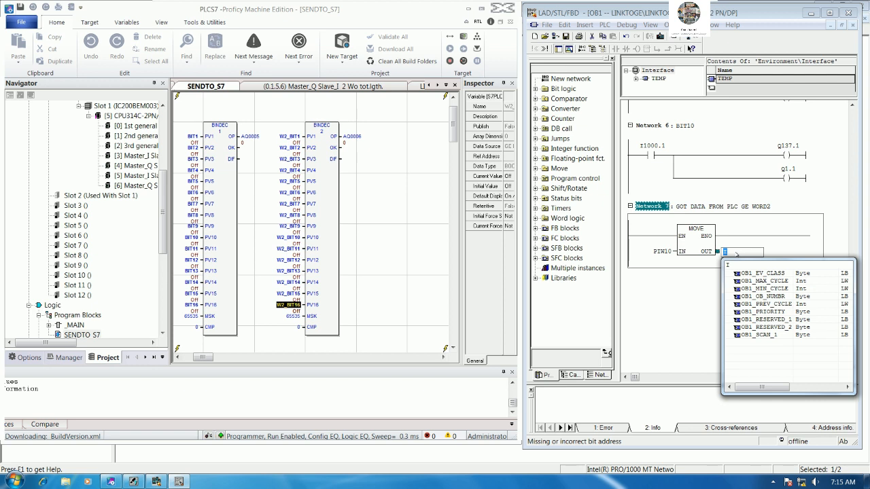
text(100)
key(BackSpace)
key(BackSpace)
key(BackSpace)
text(W1001)
key(Return)
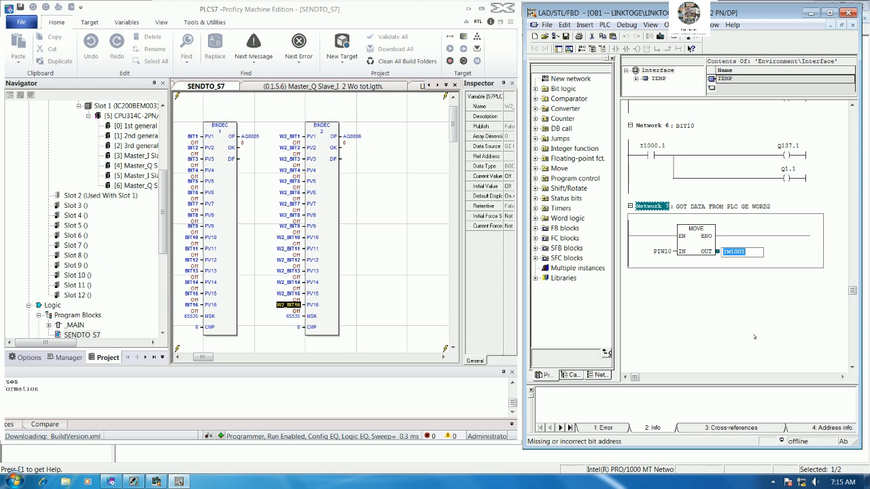
key(Return)
click(747, 253)
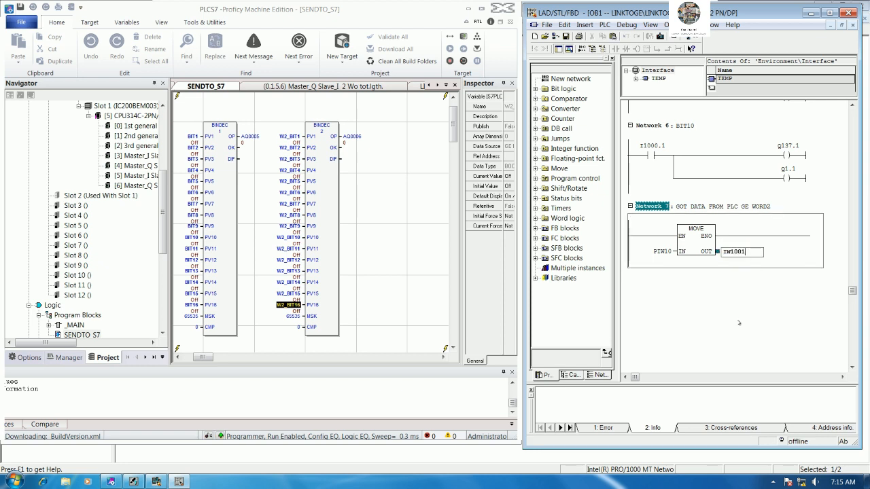
Set the OUT address of the MOVE block in Network 7 to IW1002.
scroll(754, 306, up, 5)
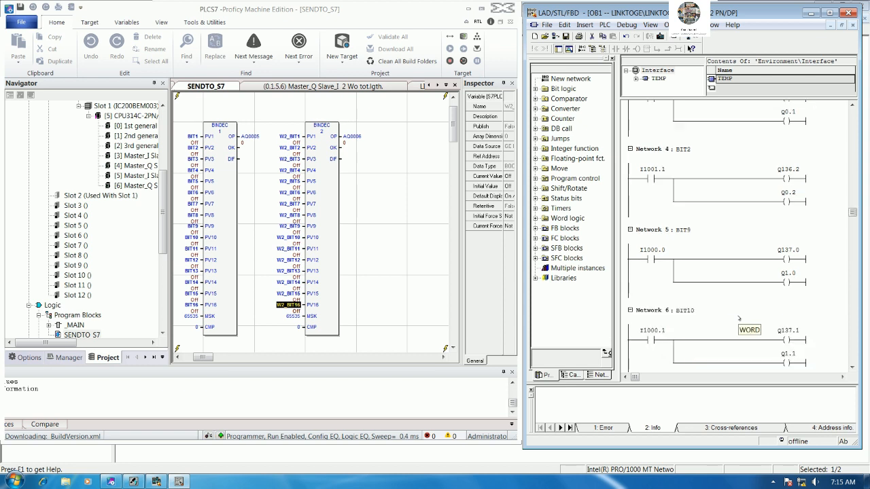
scroll(739, 318, down, 4)
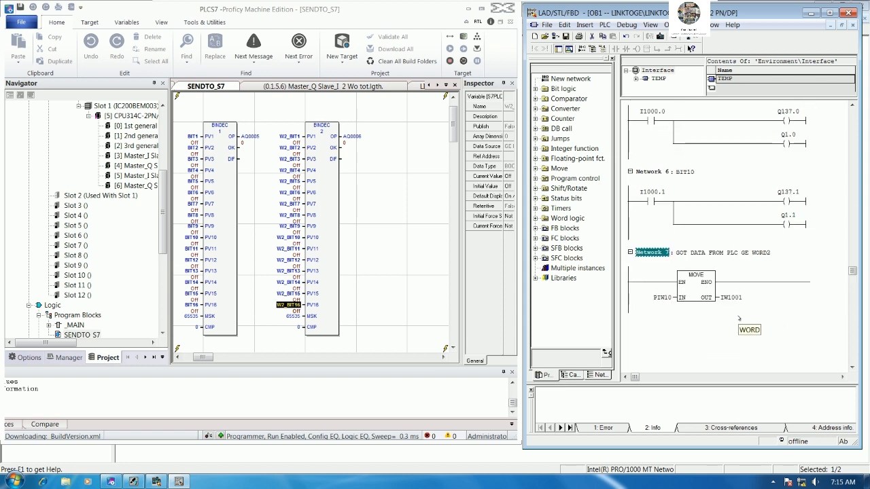
click(736, 297)
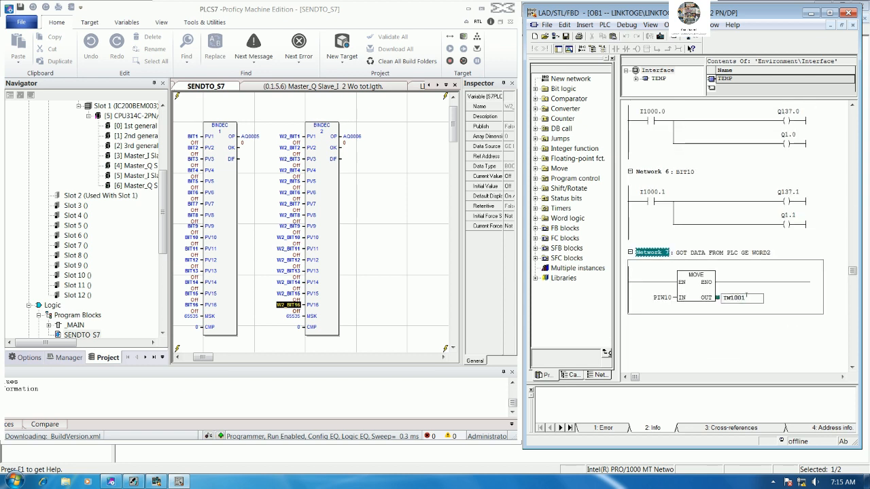
key(BackSpace)
text(2)
key(Return)
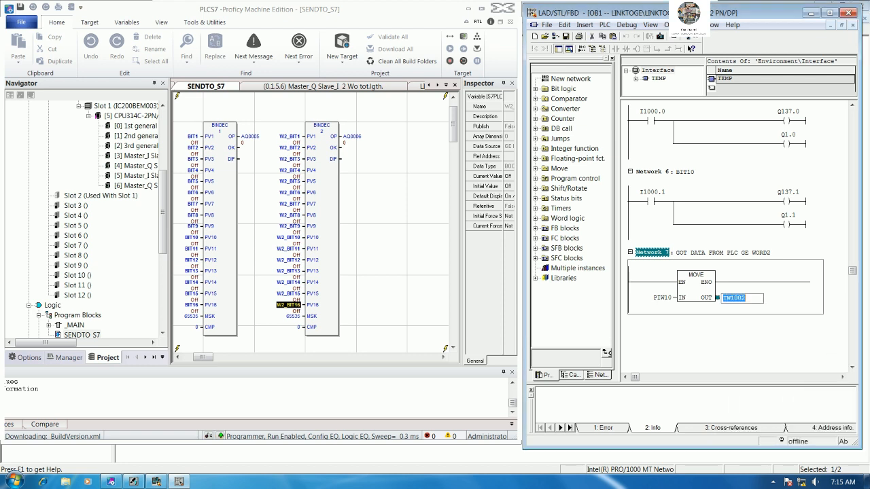
click(744, 336)
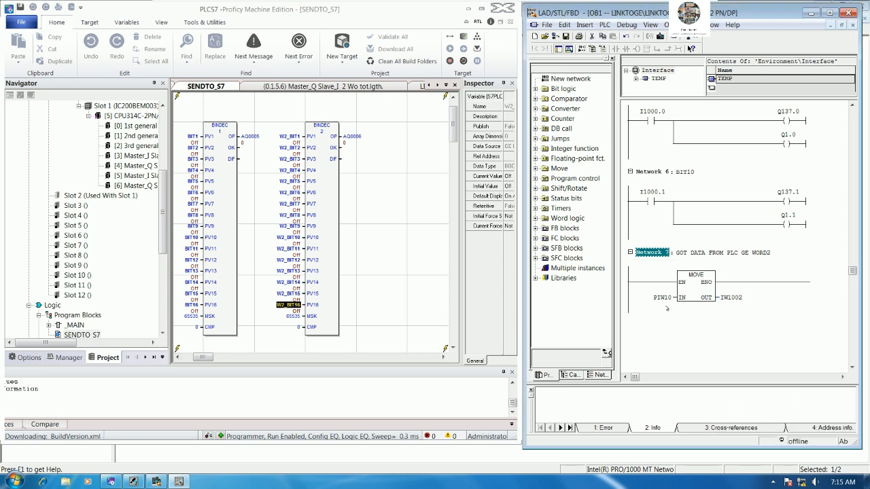
Download the edited OB1 to the CPU and start monitoring it online.
scroll(672, 272, down, 2)
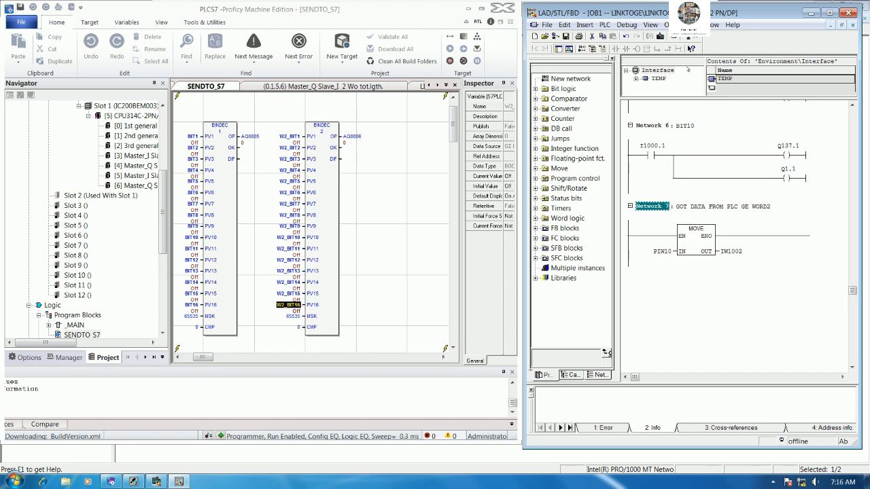
click(661, 37)
click(696, 37)
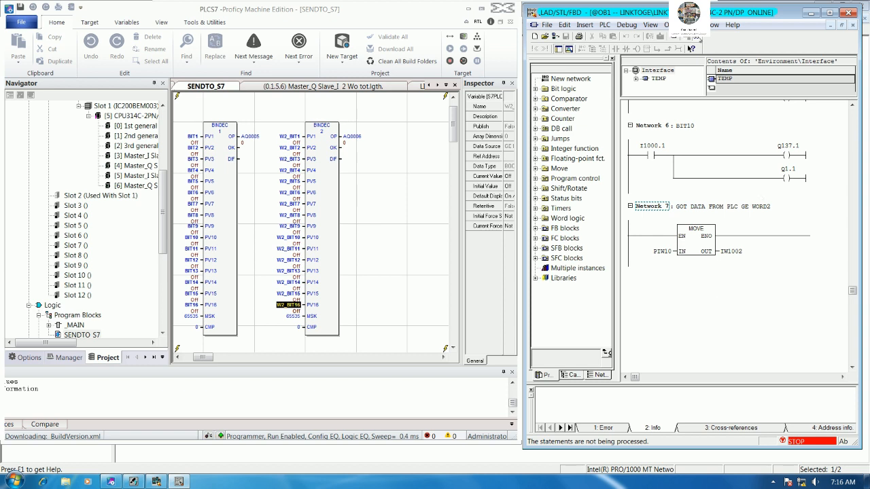
Turn off monitoring of OB1, save the block and close the LAD/STL/FBD editor.
click(698, 38)
click(565, 36)
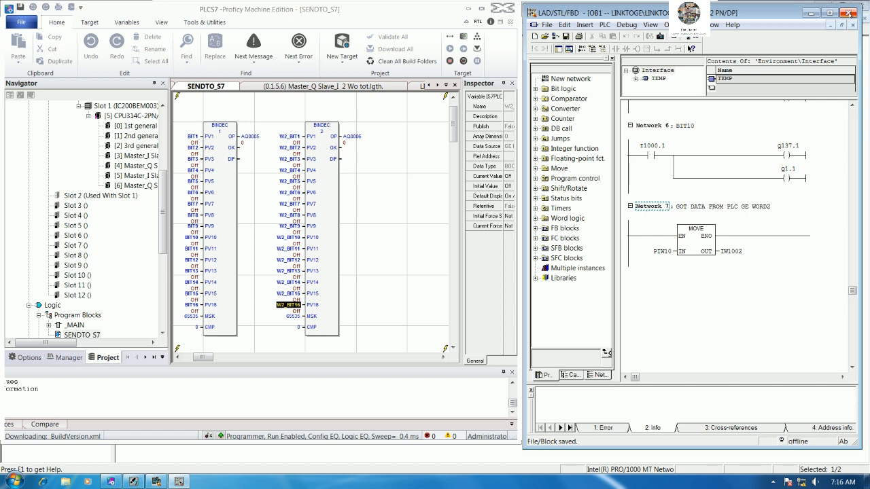
click(849, 13)
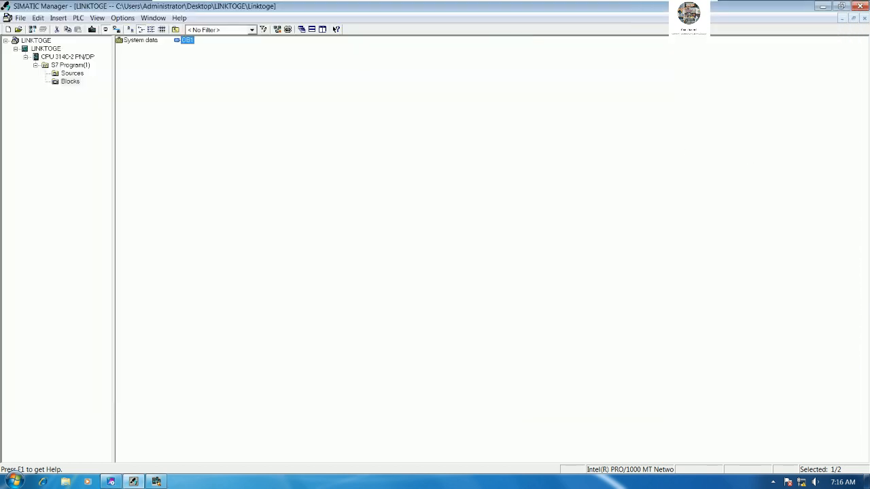
Download System data and OB1 to the CPU, overwriting the existing blocks, and restart the CPU 314C-2 PN/DP module.
drag(272, 99, 117, 38)
key(ctrl+l)
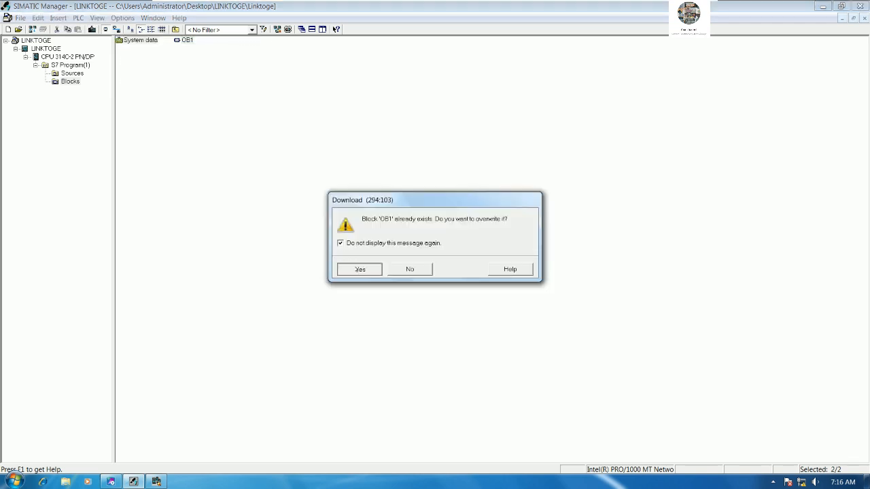
click(359, 268)
click(381, 260)
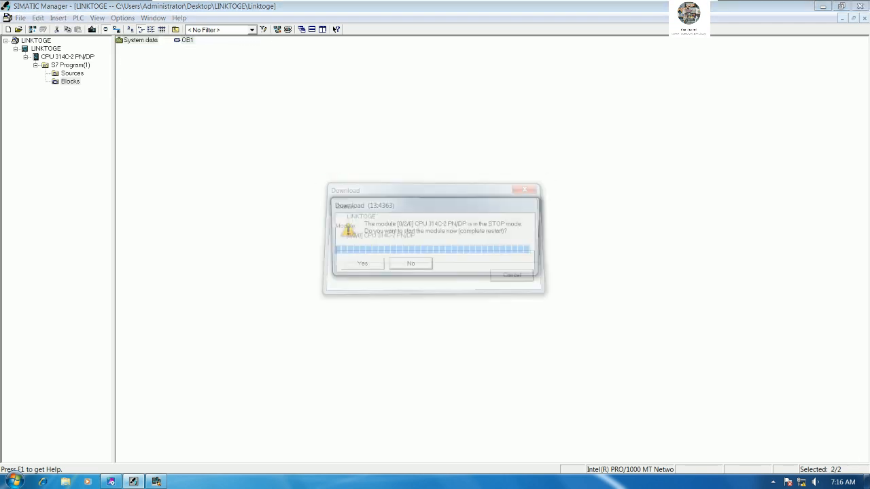
click(372, 264)
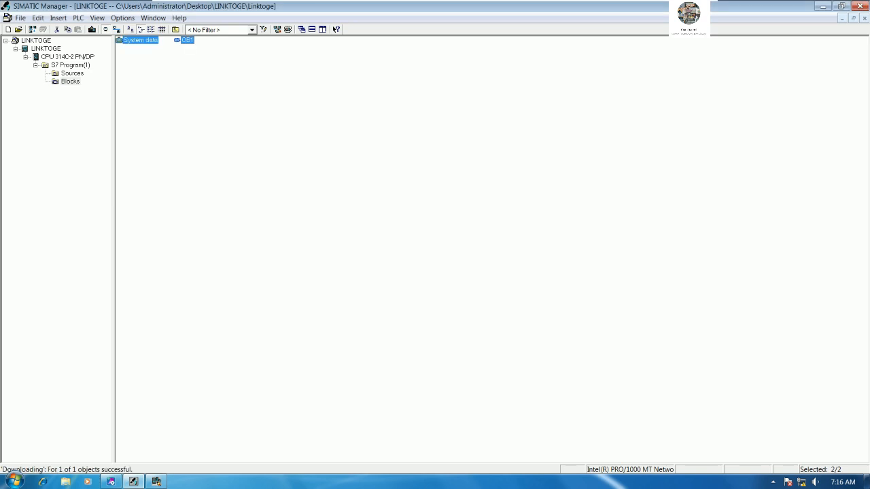
click(333, 227)
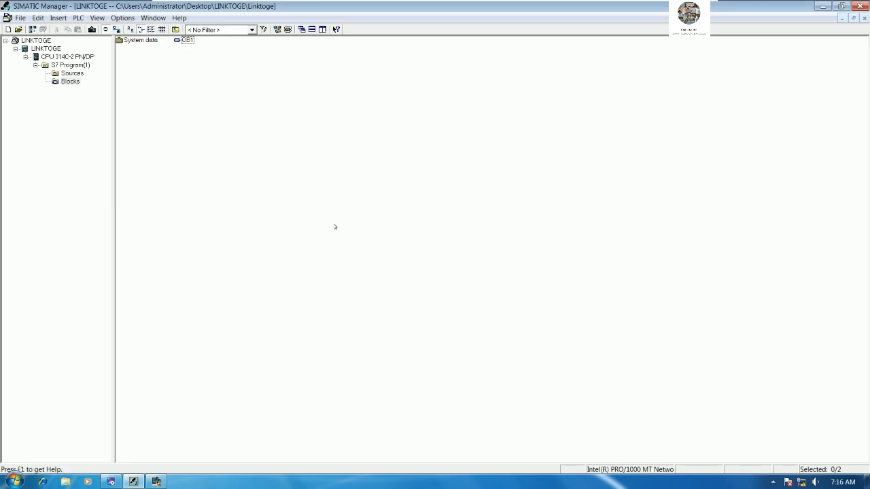
Reopen OB1 and monitor it online, showing the MOVE block in Network 7.
click(189, 41)
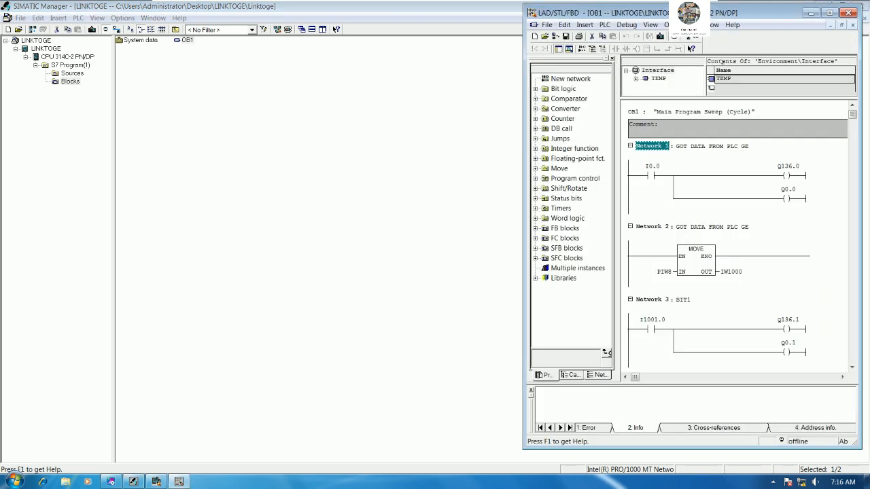
click(692, 38)
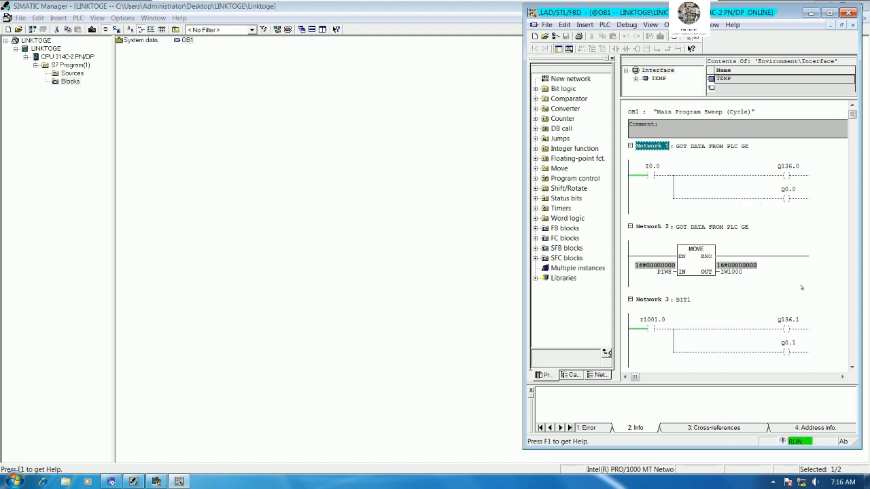
scroll(792, 276, down, 3)
scroll(792, 276, down, 6)
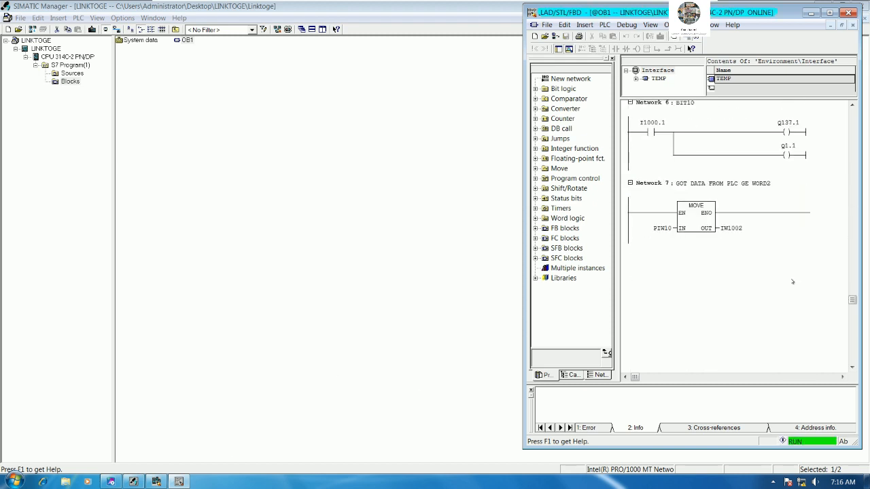
Switch to Proficy Machine Edition to show the SENDTO_S7 logic beside the monitored OB1 network.
click(155, 482)
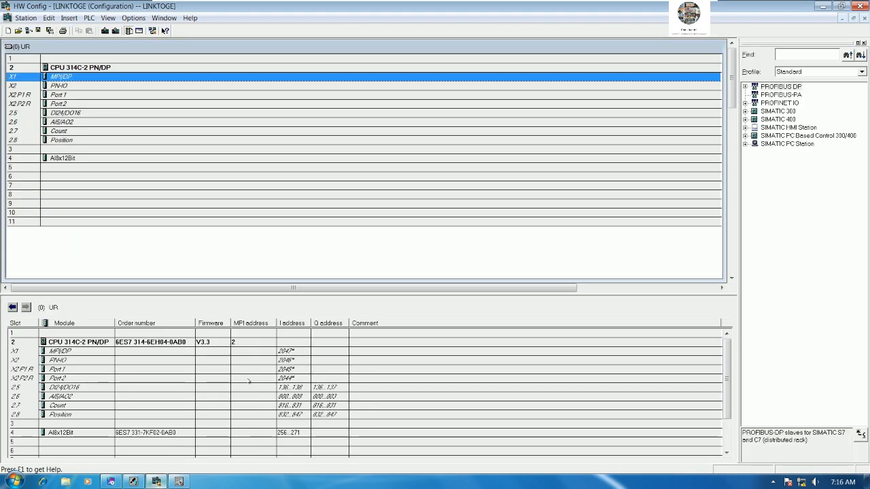
click(156, 482)
click(111, 482)
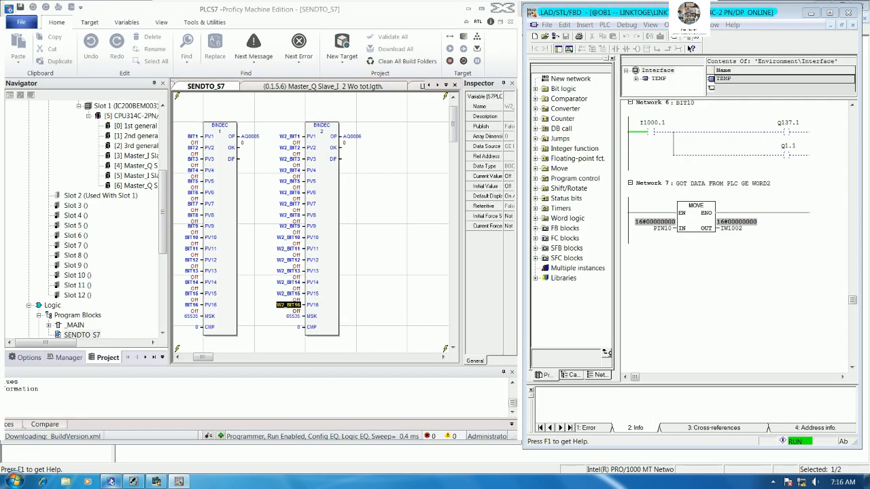
Force W2_BIT1 on at the second BINDEC block in the SENDTO_S7 logic.
click(776, 248)
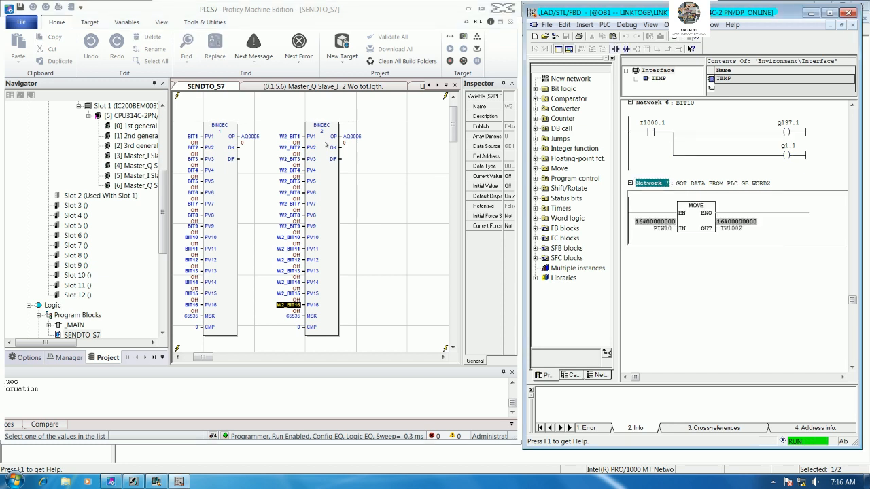
click(290, 136)
right_click(291, 137)
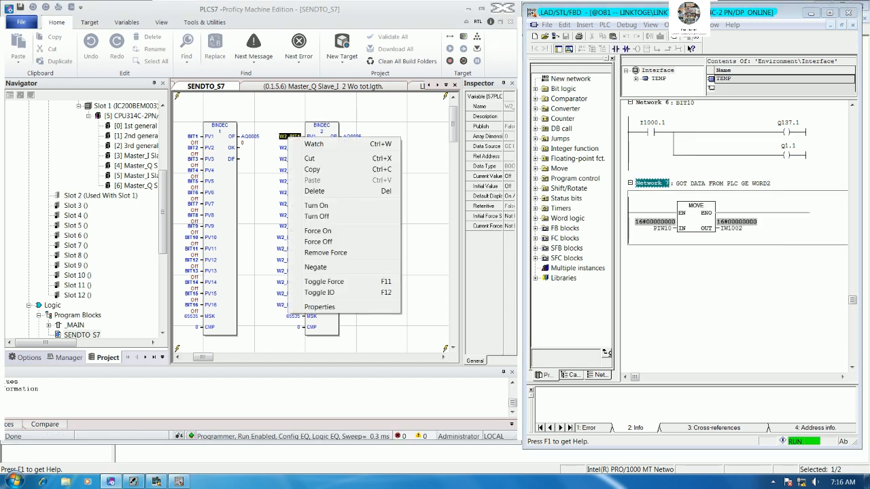
click(318, 231)
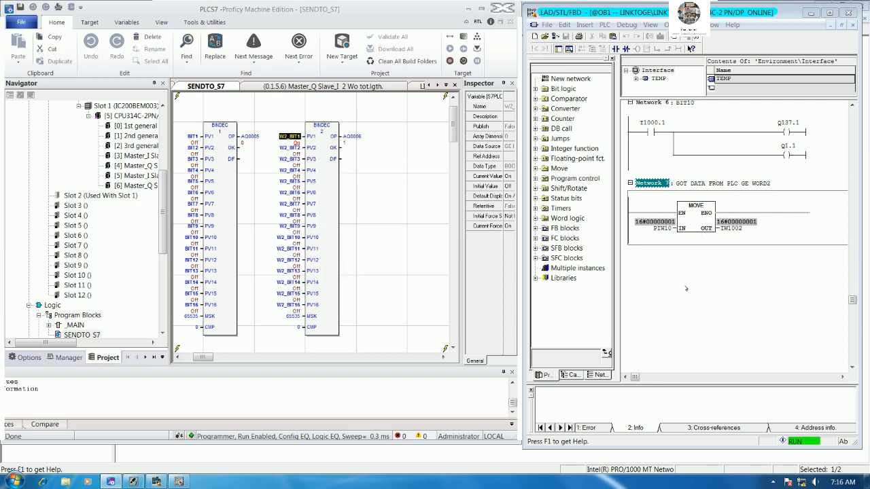
Turn off monitoring of OB1 and insert a network after Network 7, titled WORD2 BIT1.
right_click(730, 254)
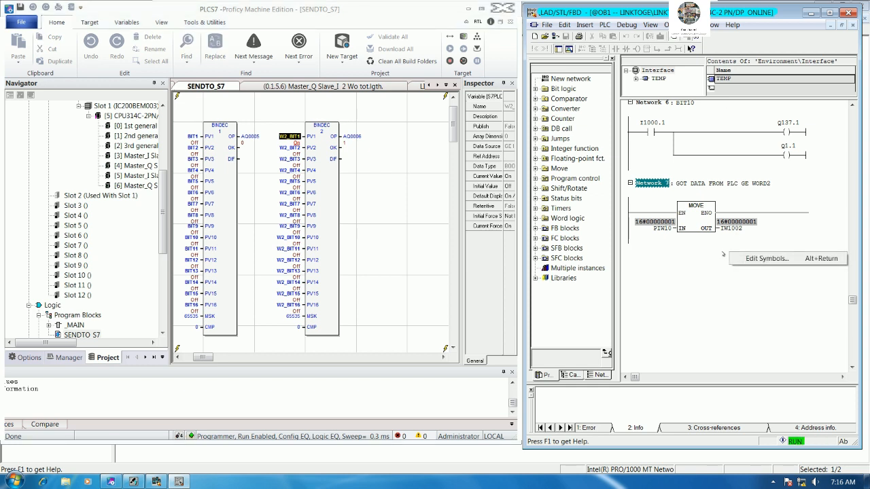
click(690, 48)
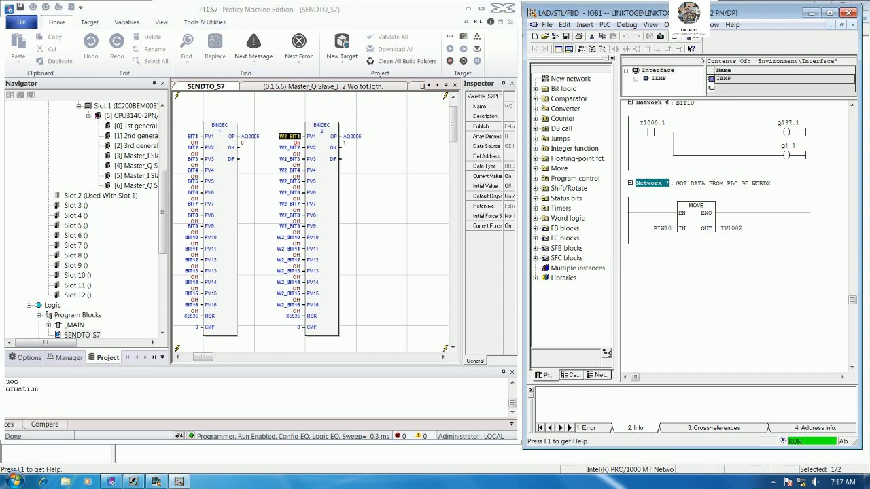
right_click(716, 249)
right_click(766, 230)
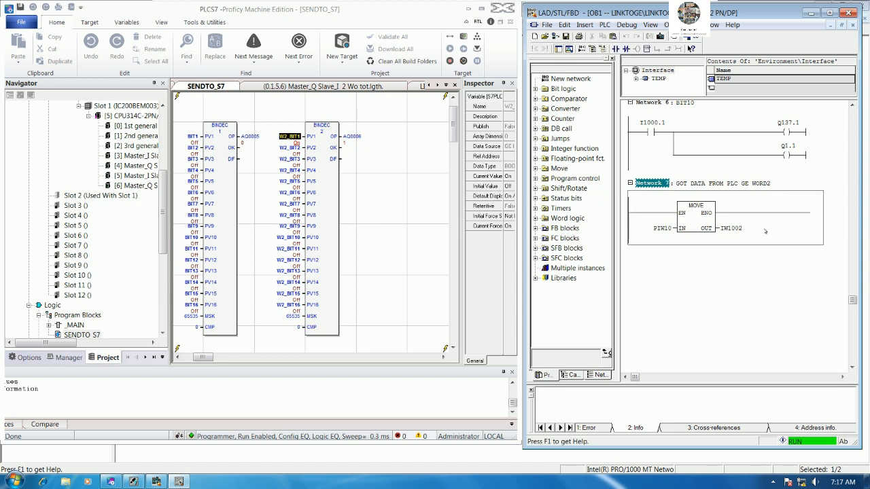
click(759, 251)
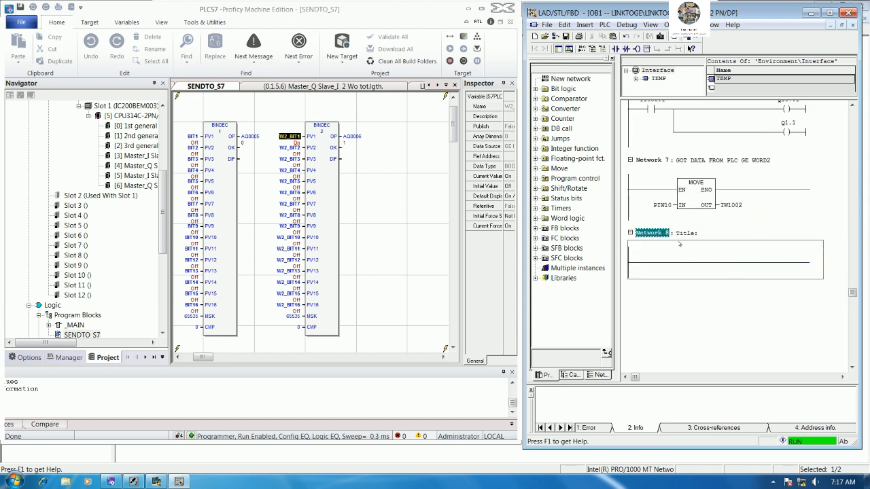
text(WOR)
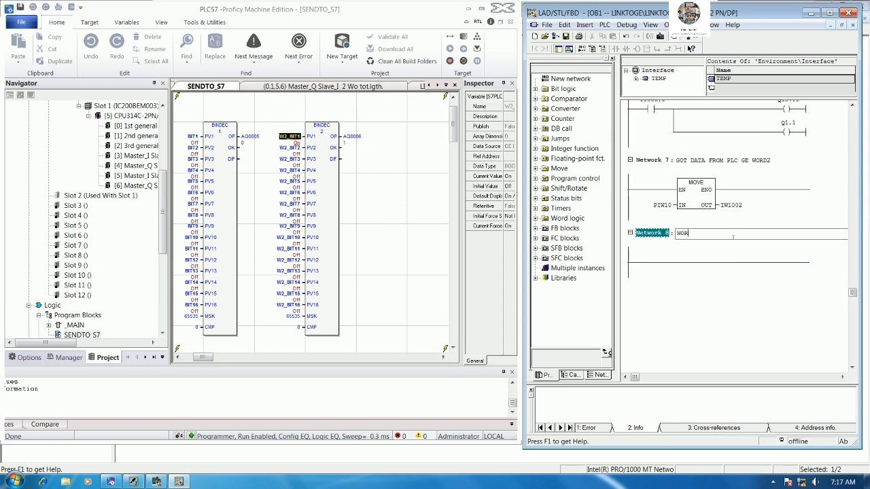
key(Return)
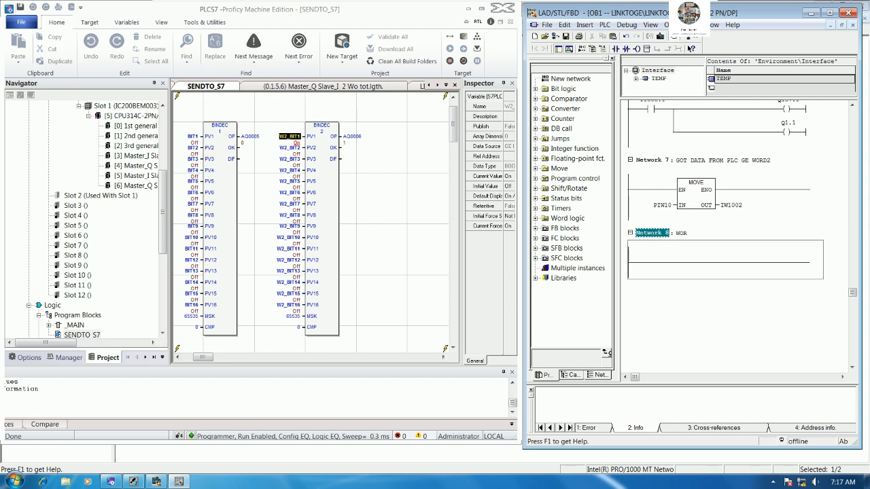
click(737, 241)
text(D)
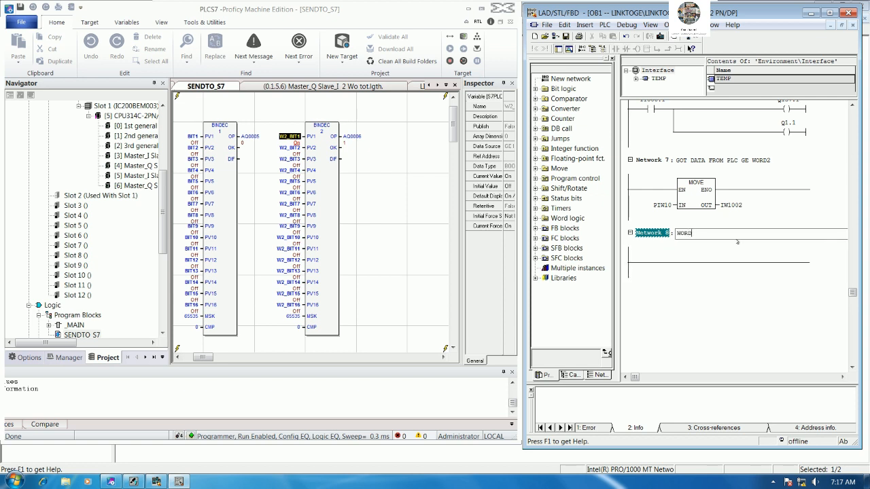
text(2 BIT1)
Add a normally open contact with address I1003.0 to the Network 8 rung.
click(694, 263)
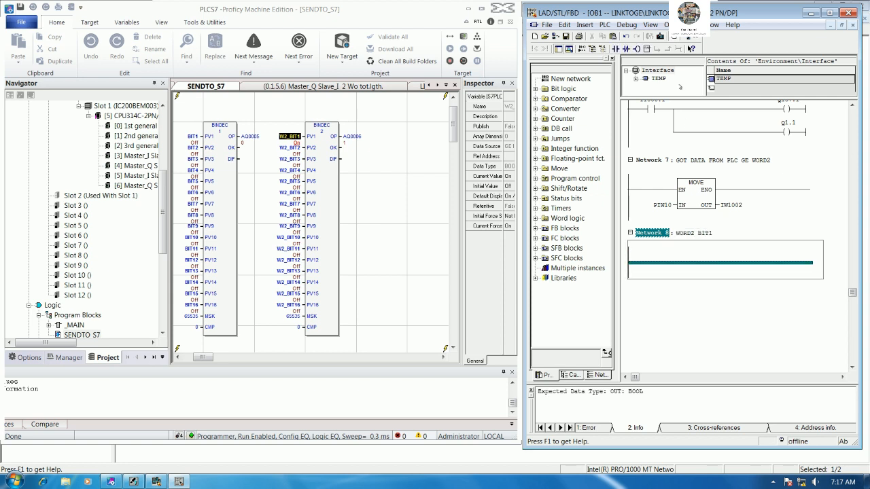
click(616, 48)
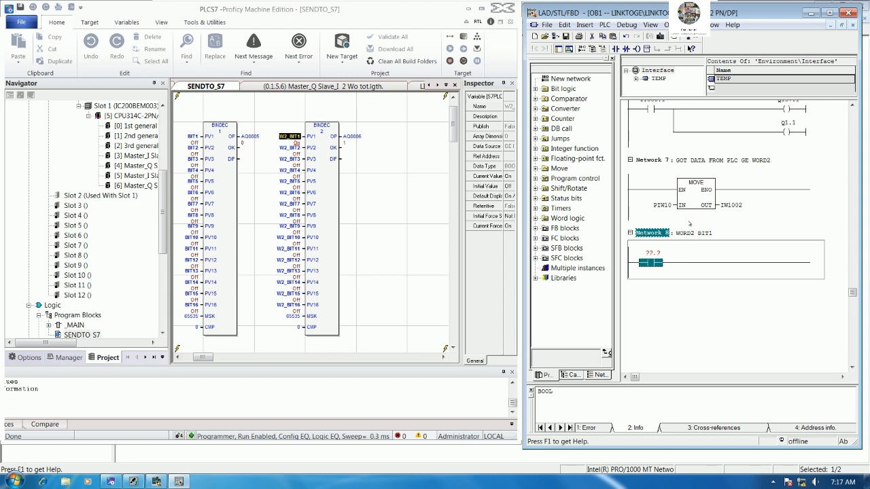
click(660, 261)
text(I)
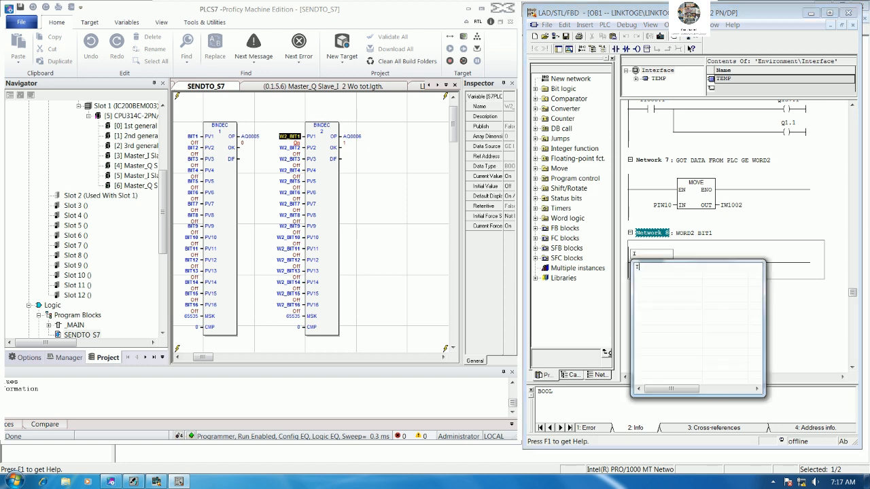
text(100)
text(02)
text(3.)
text(0)
key(Return)
Add an output coil with address Q137.2 at the end of the Network 8 rung.
click(723, 262)
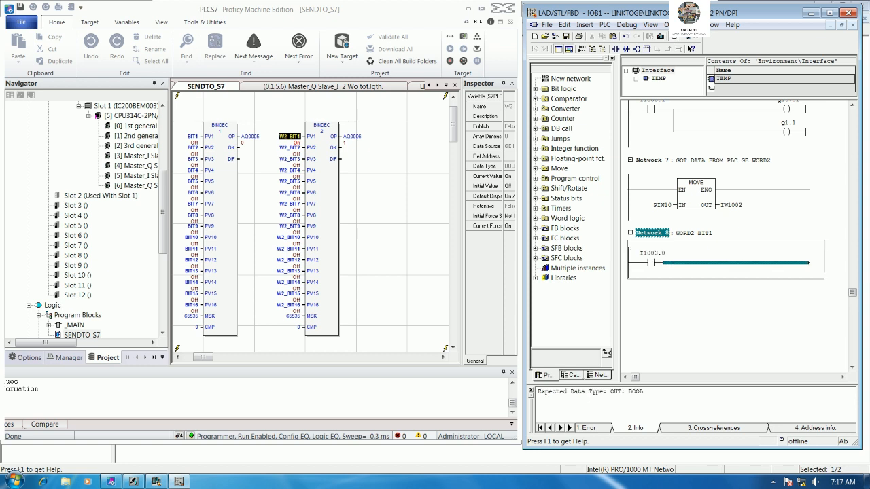
scroll(738, 262, up, 2)
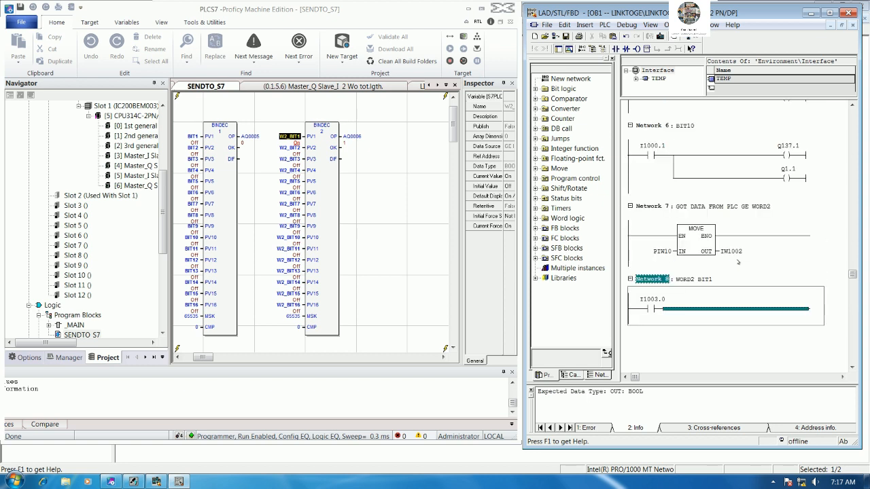
scroll(739, 262, down, 1)
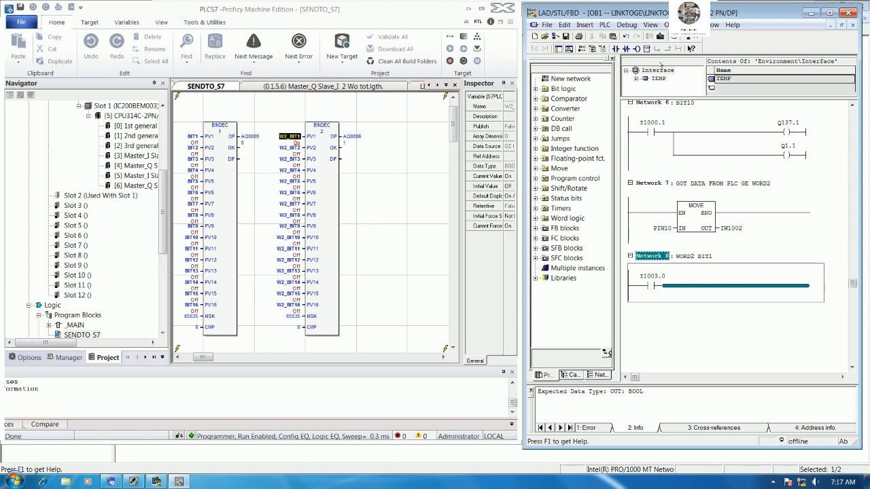
click(636, 48)
click(790, 275)
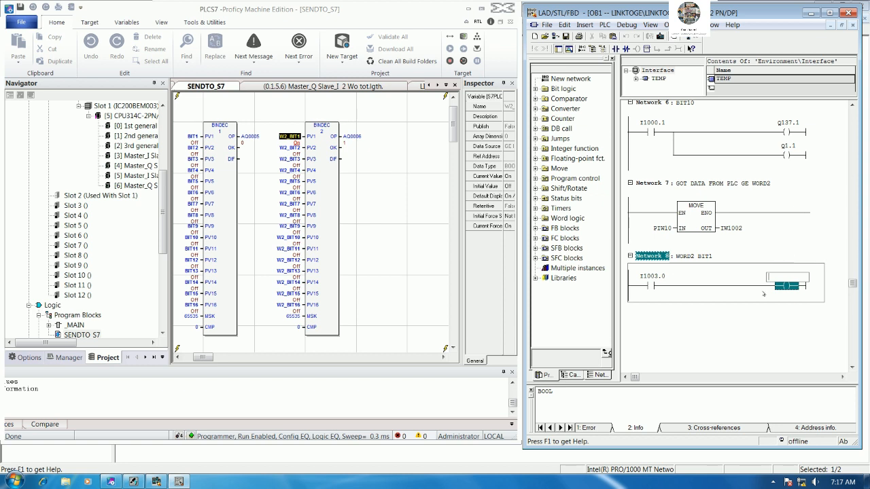
text(Q)
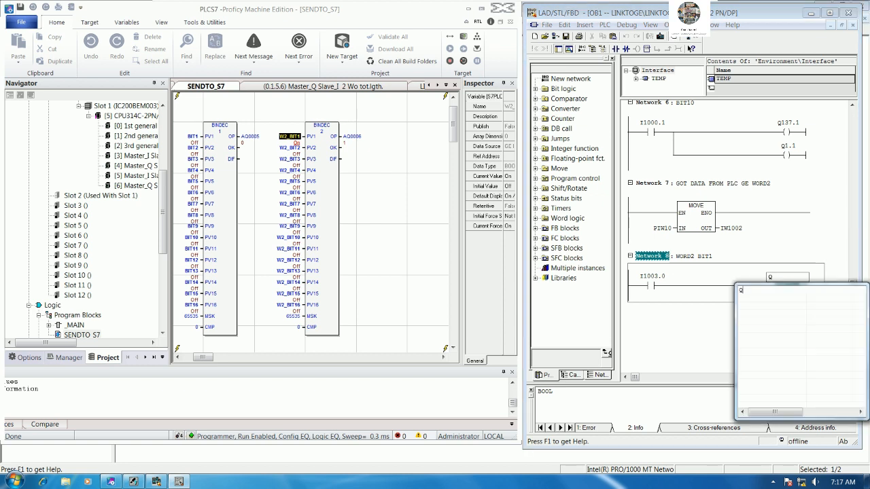
text(137.2)
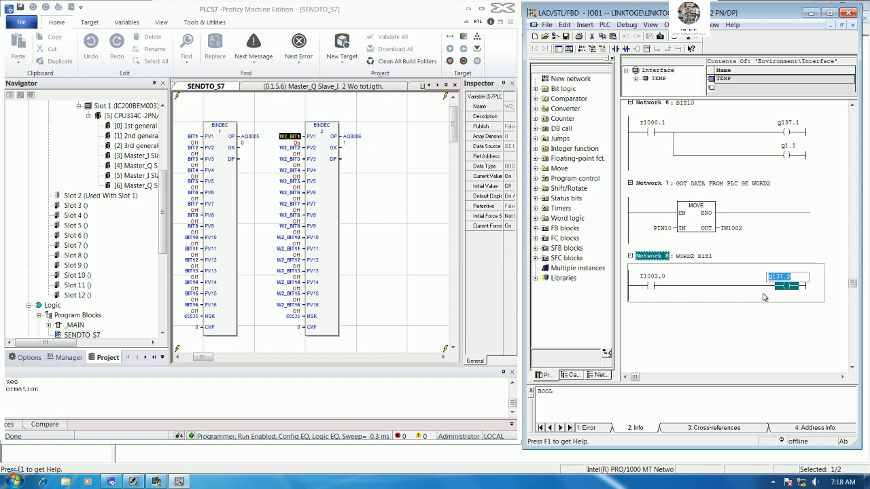
key(Return)
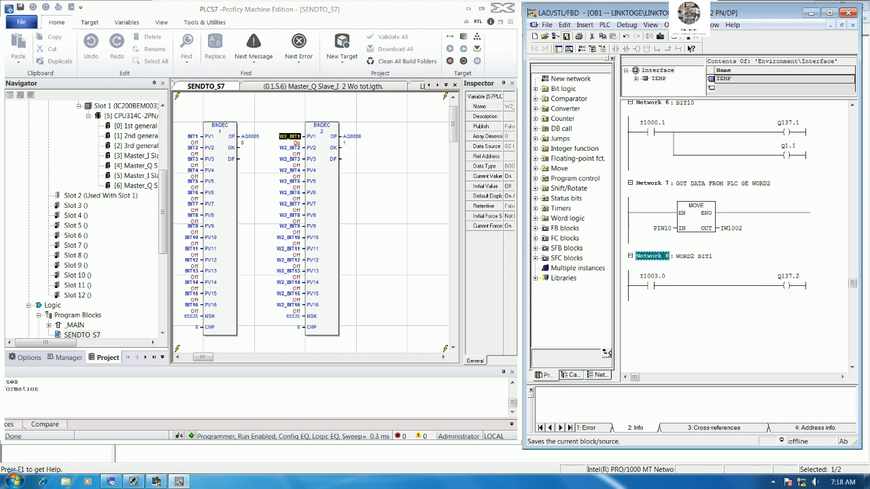
Save OB1 and monitor the WORD2 BIT1 network online.
click(565, 36)
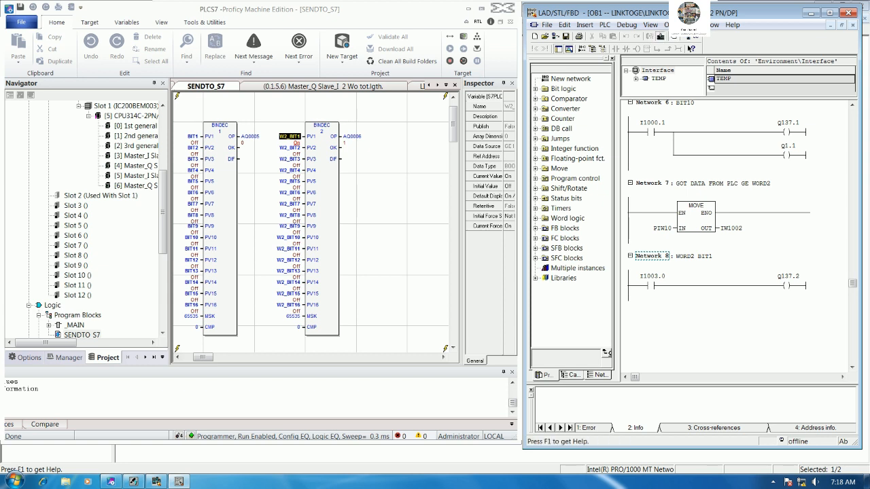
click(690, 48)
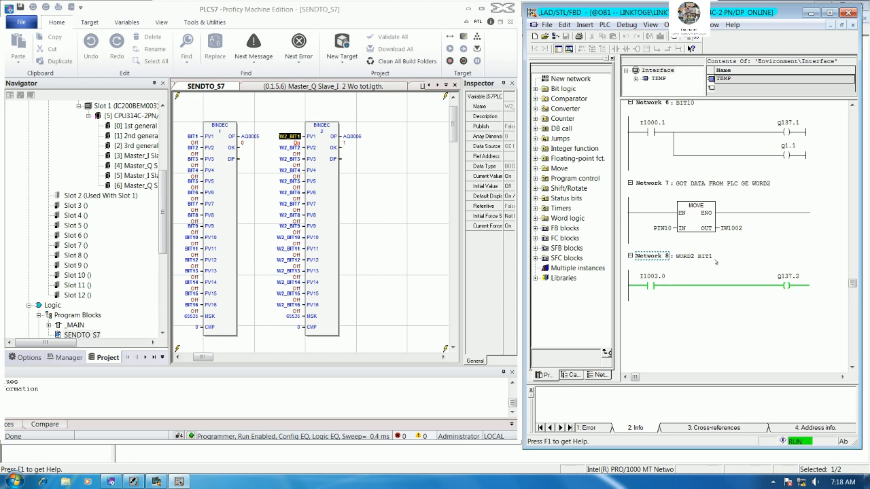
click(715, 291)
click(725, 293)
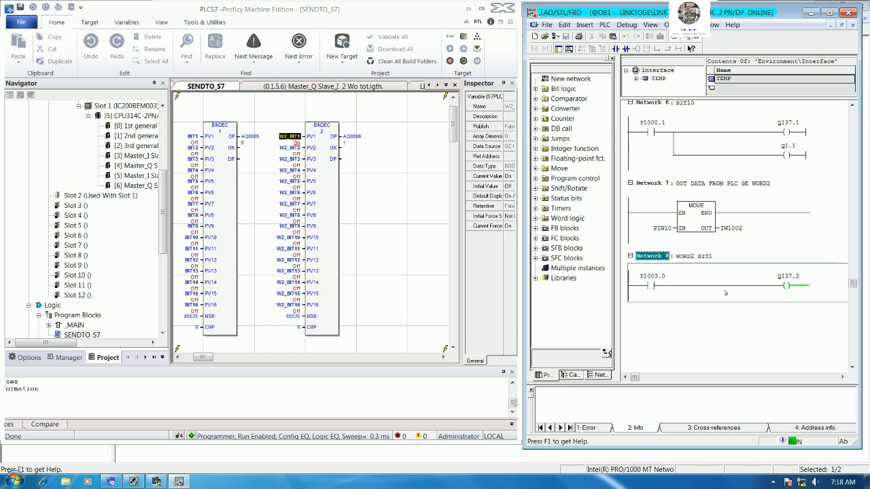
Turn off monitoring of OB1 and insert a network after Network 8, titled WORD2 BIT2.
right_click(726, 293)
key(Escape)
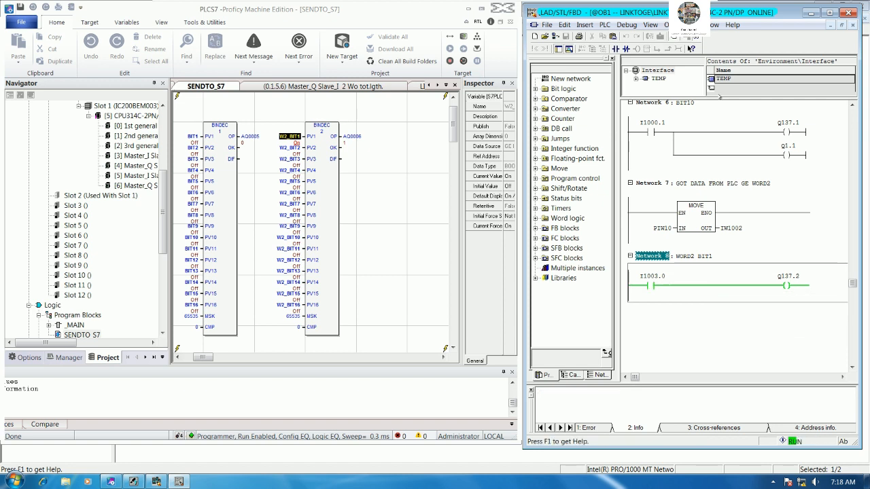
click(690, 49)
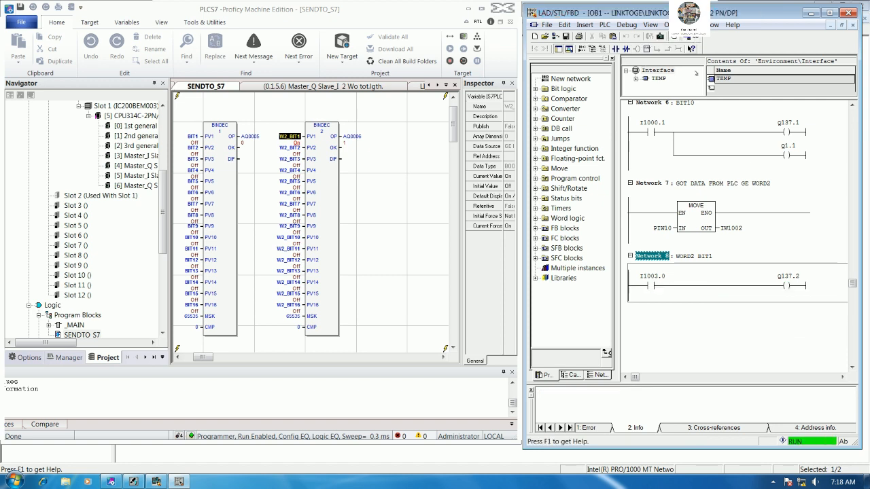
right_click(694, 299)
click(712, 322)
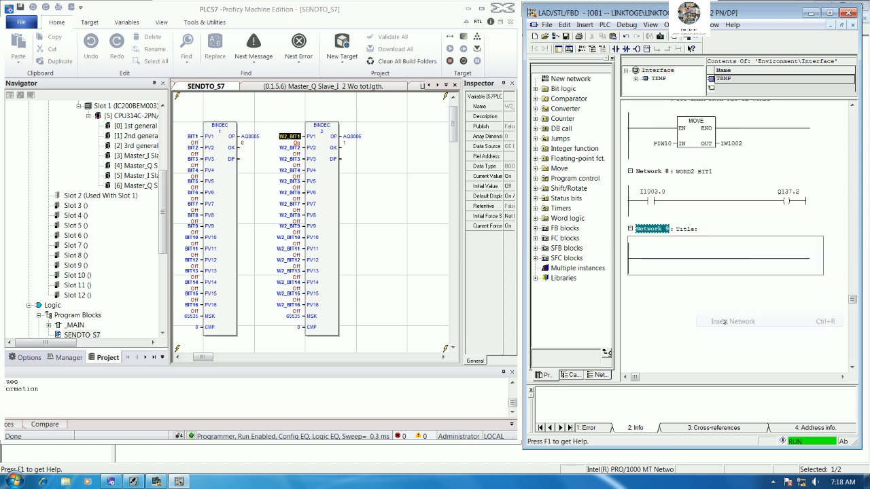
click(684, 229)
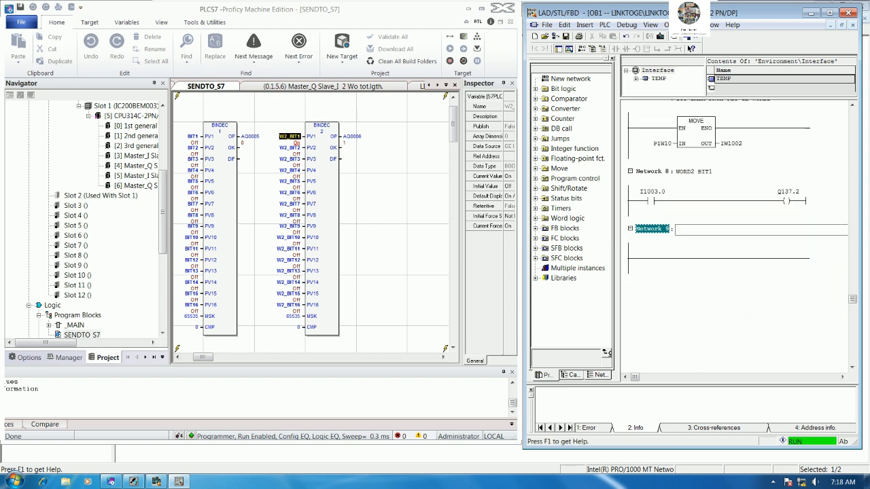
text(WORD2 BIT2)
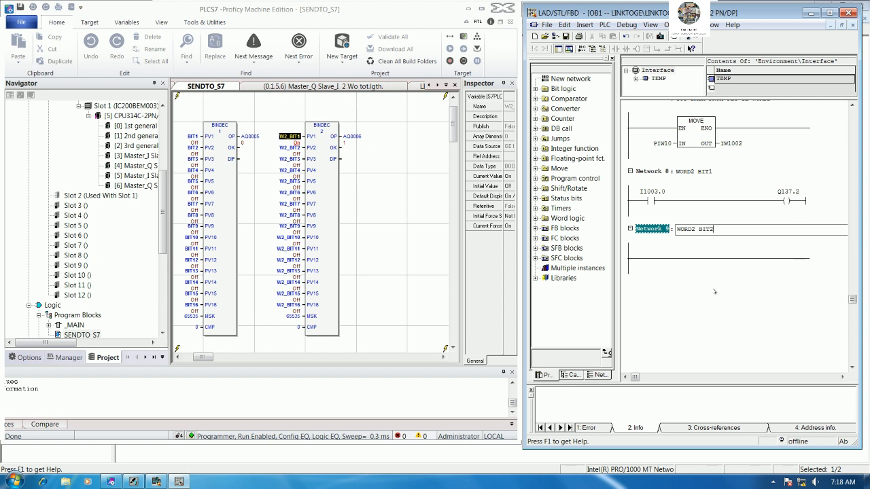
key(Return)
Add a normally open contact with address I1003.1 to the Network 9 rung.
click(690, 258)
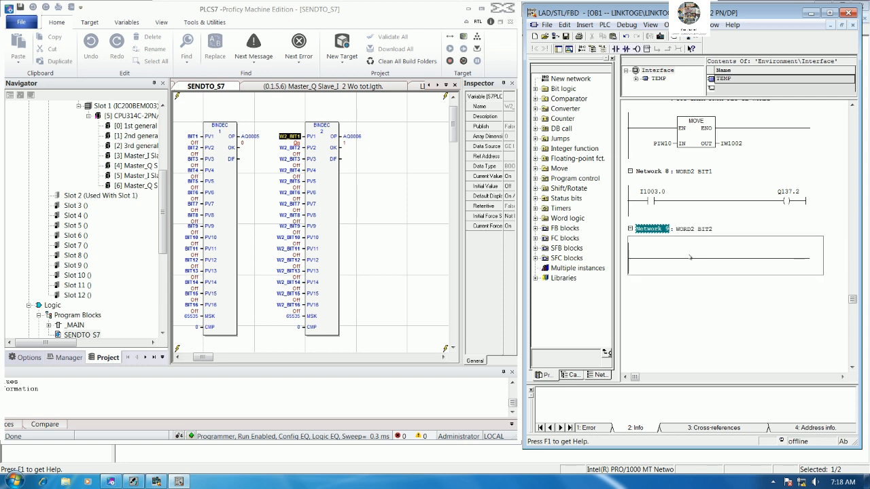
click(681, 259)
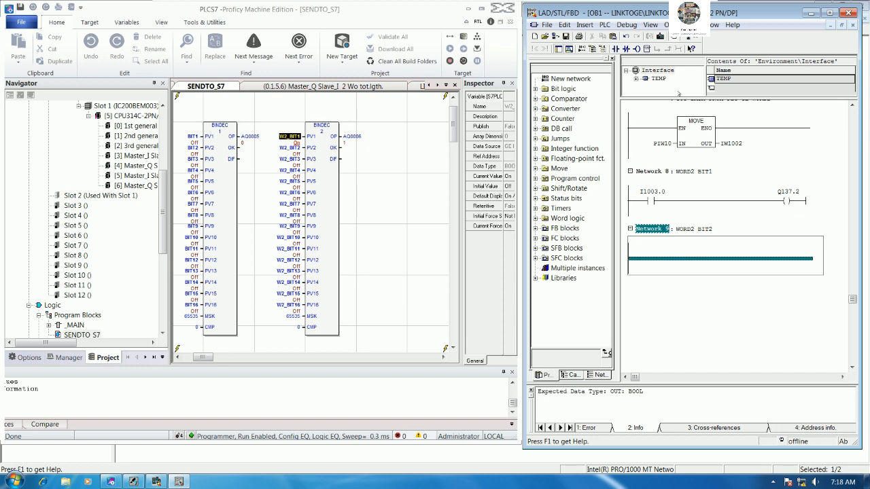
click(616, 48)
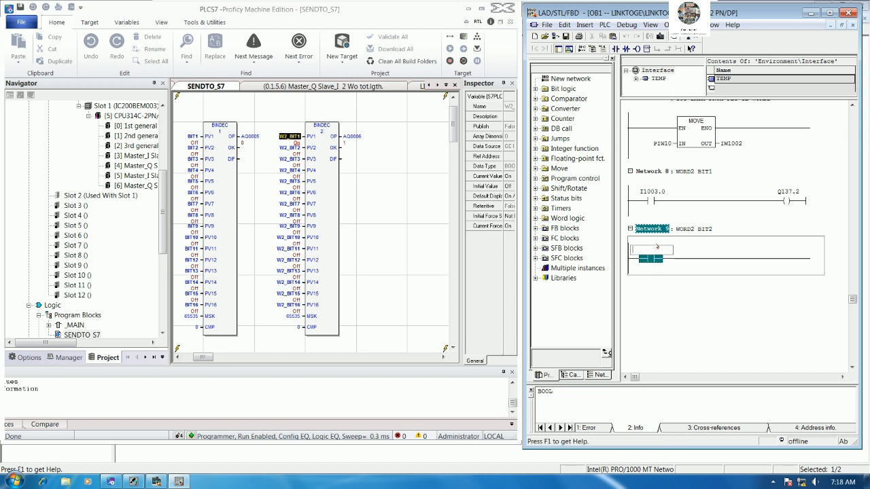
text(I100)
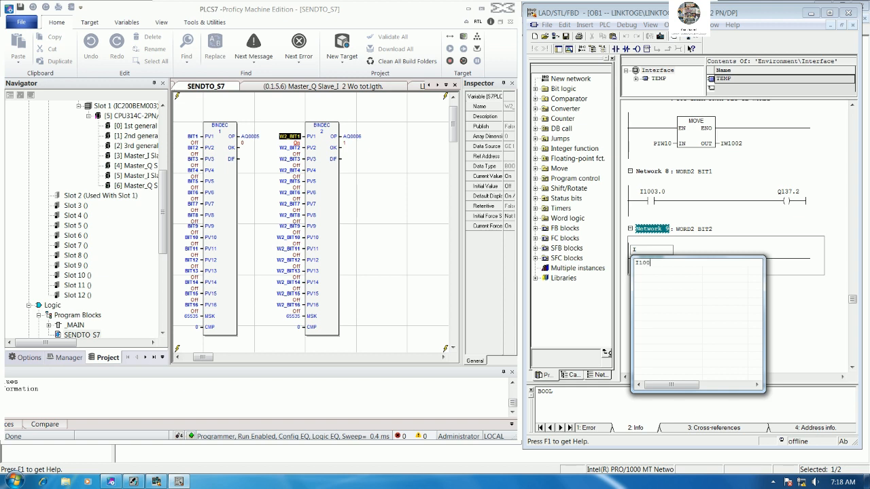
text(3.1)
key(Return)
click(692, 309)
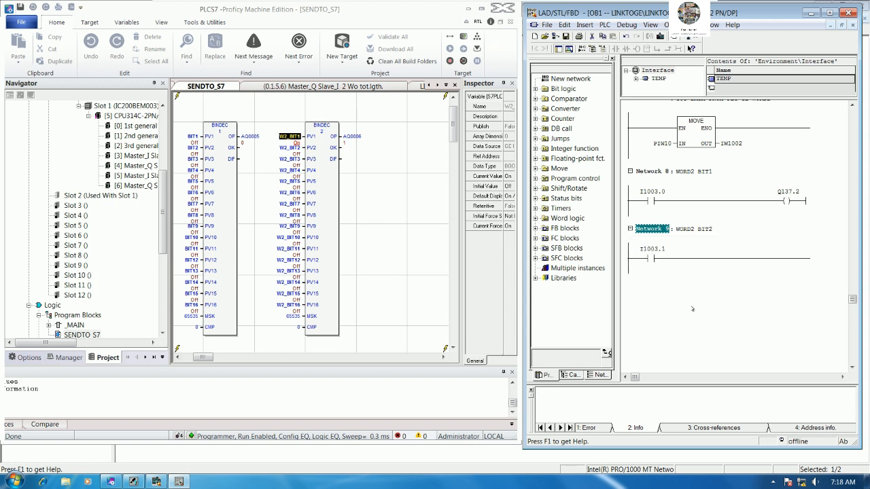
Add an output coil with address Q137.3 at the end of the Network 9 rung.
click(768, 259)
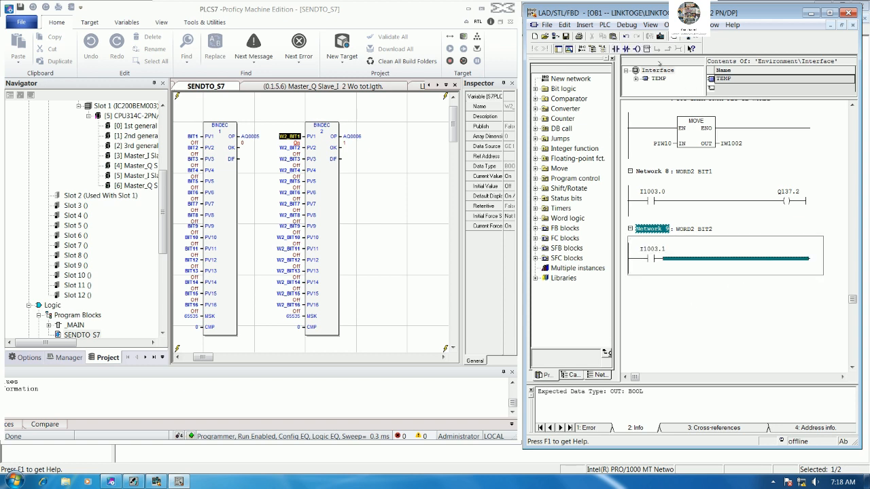
click(637, 48)
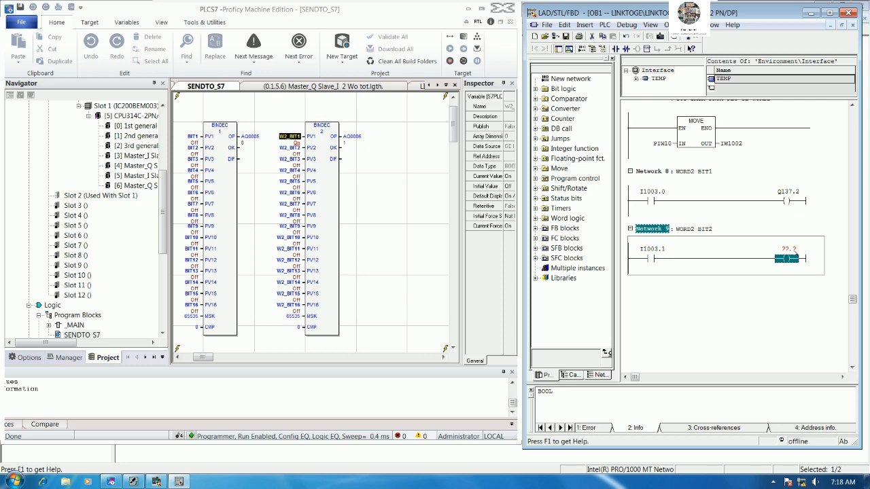
click(794, 251)
text(Q1)
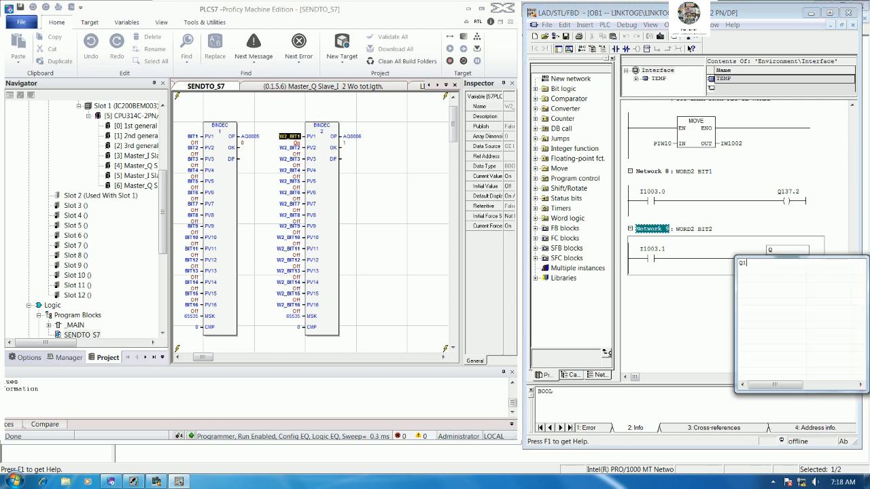
text(37.3)
key(Return)
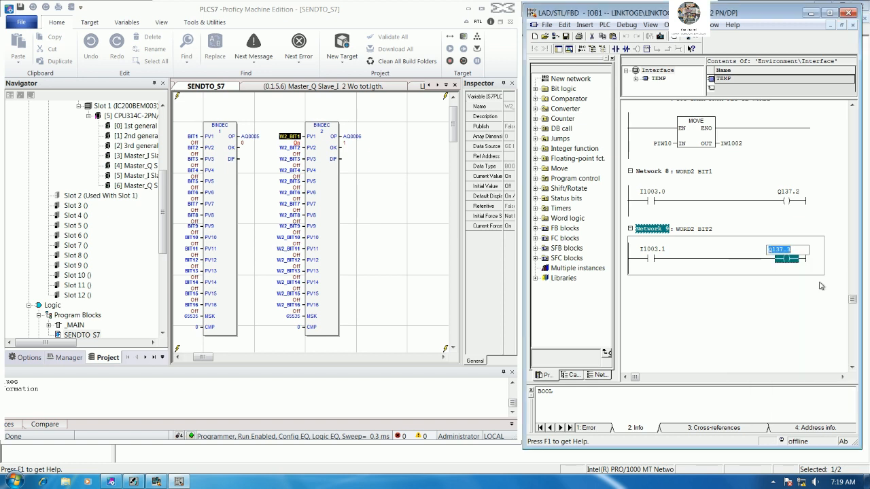
key(Return)
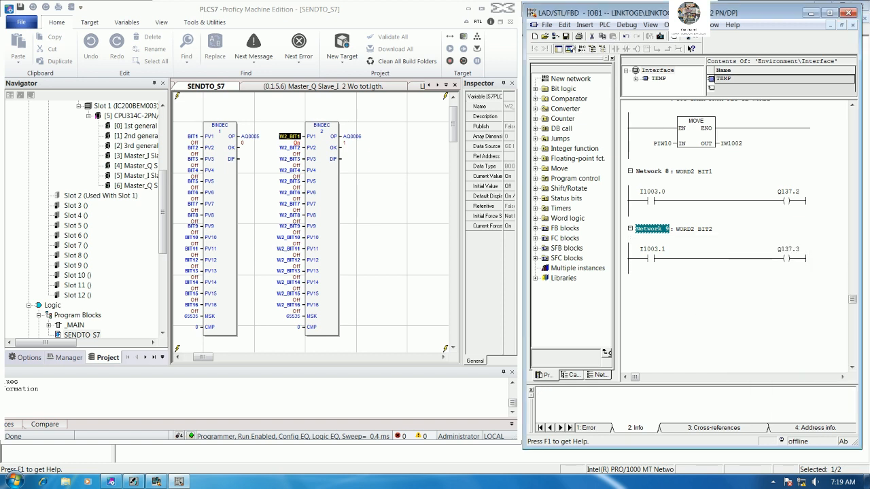
Save OB1, download it to the CPU and monitor the WORD2 BIT2 network online.
click(567, 36)
click(661, 36)
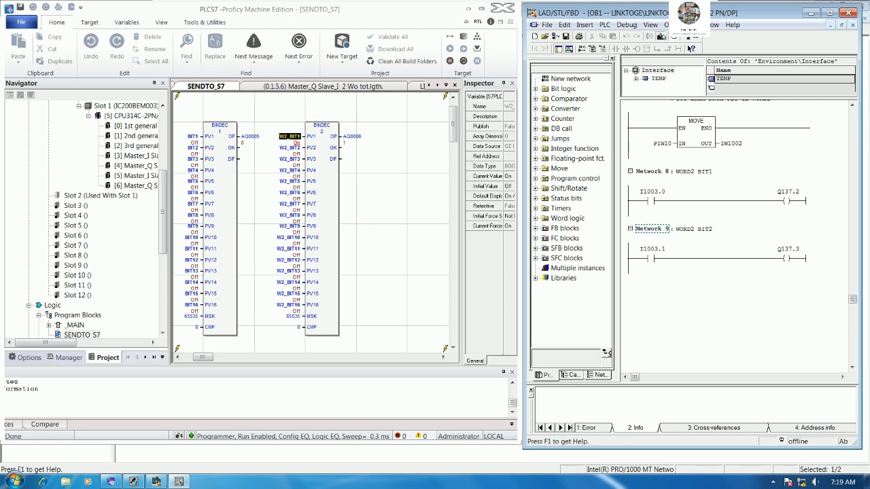
click(694, 38)
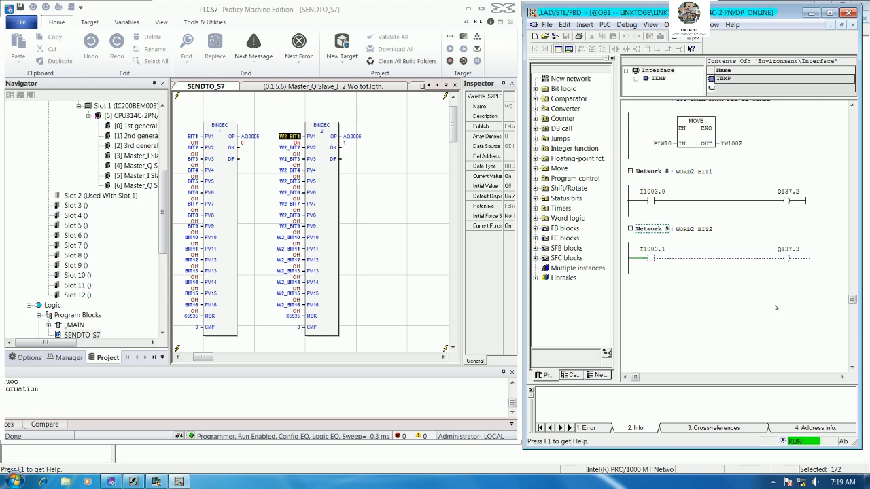
Force W2_BIT2 on at the second BINDEC block in SENDTO_S7.
click(290, 137)
right_click(294, 148)
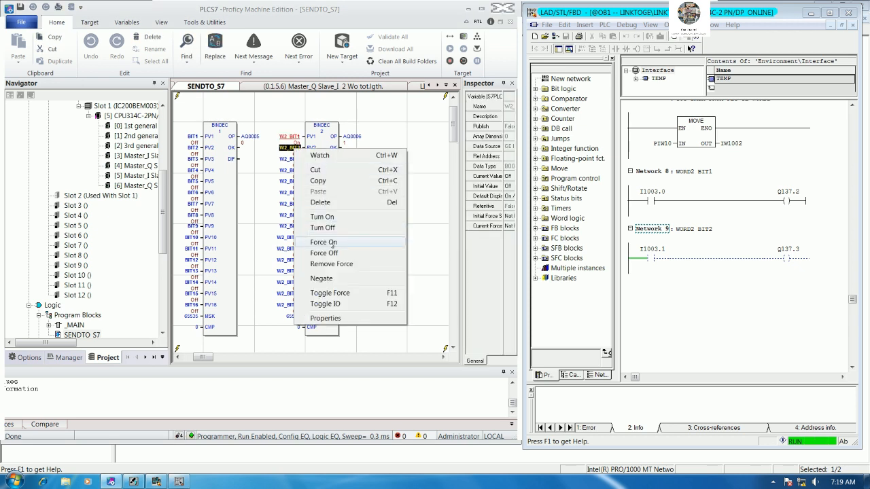
click(324, 242)
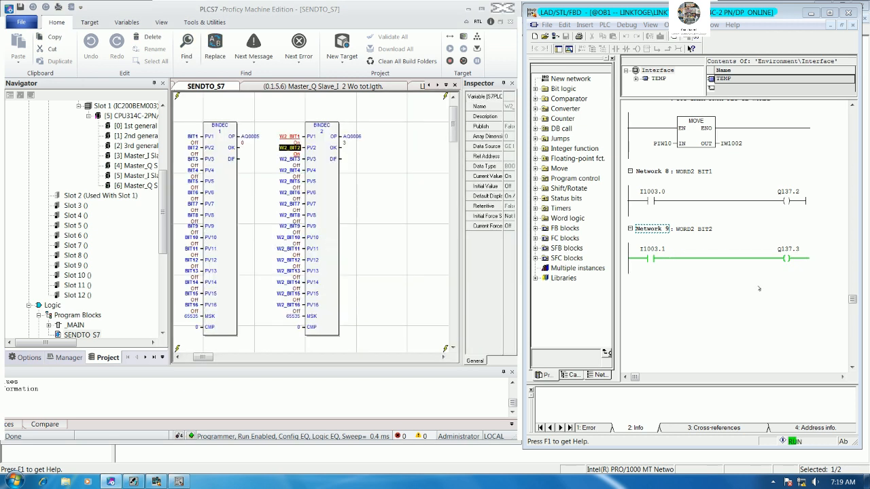
Monitor Network 8 online in OB1 and force W2_BIT1 off in SENDTO_S7.
click(651, 171)
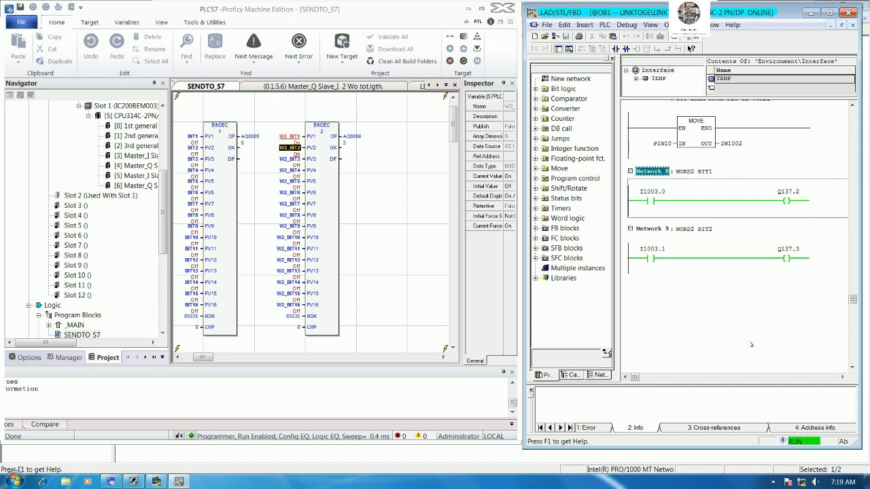
click(290, 137)
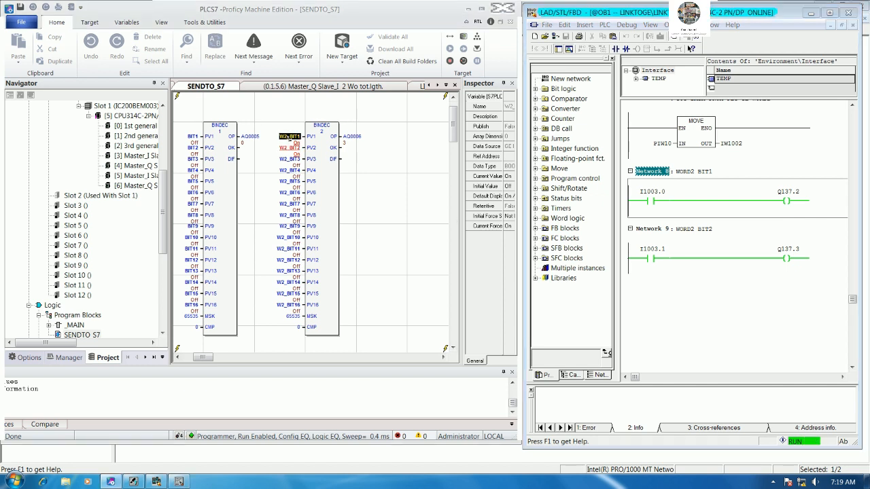
right_click(290, 138)
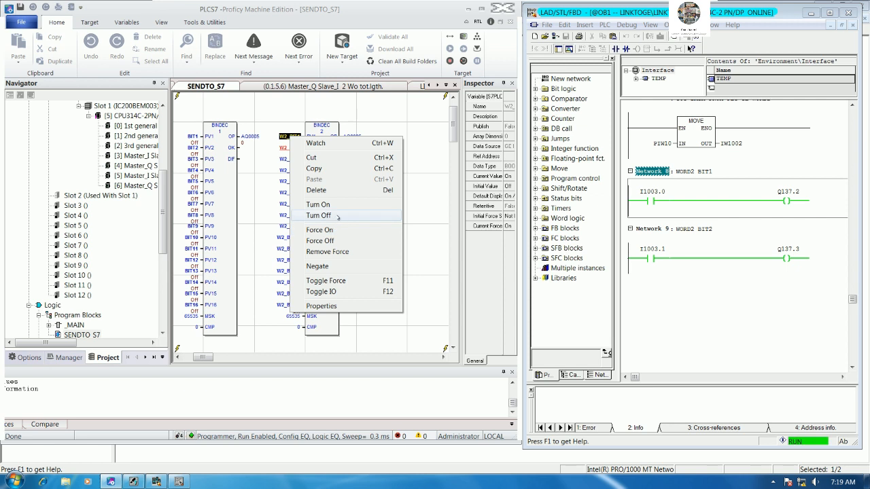
click(335, 241)
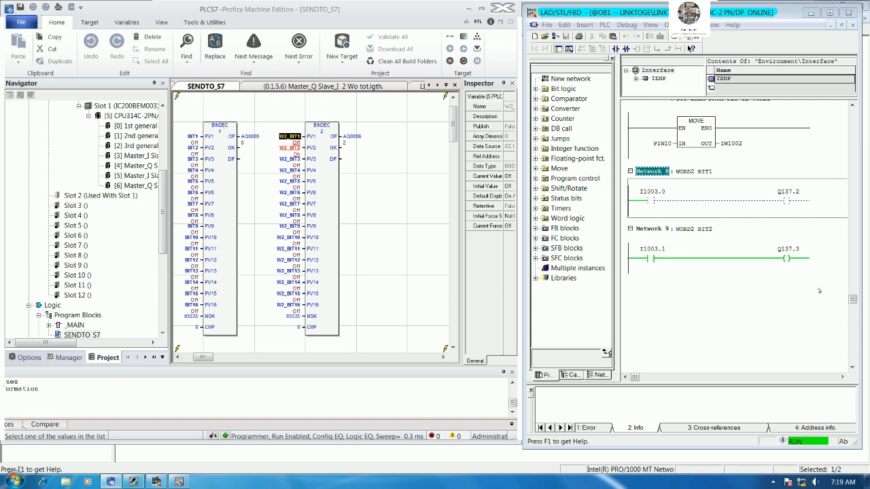
Turn off monitoring of OB1 and insert a network after Network 9, titled WORD2 BIT9.
click(853, 368)
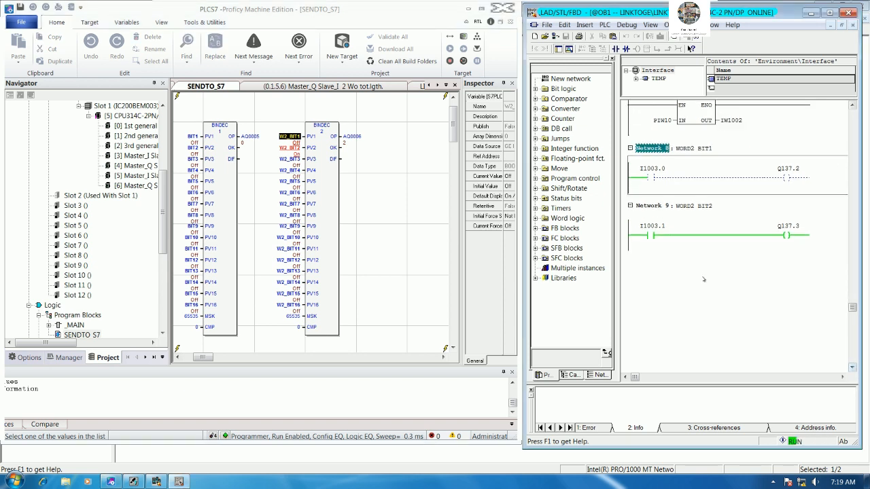
click(690, 48)
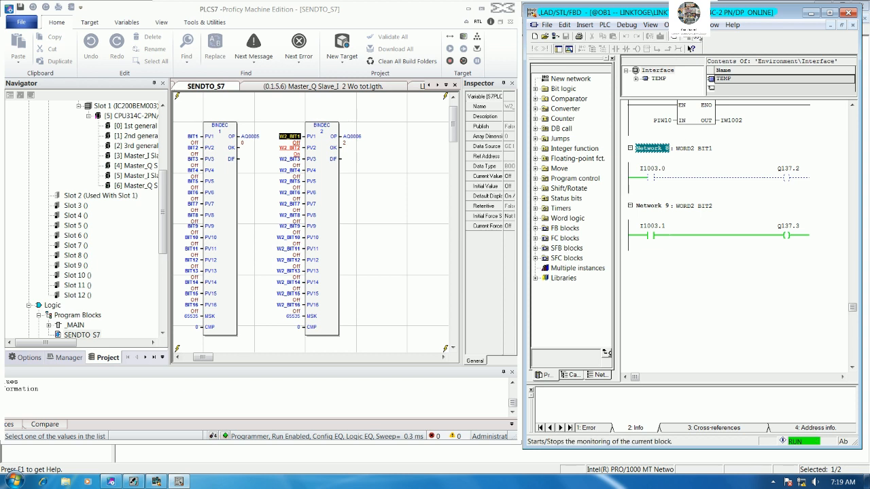
click(694, 253)
right_click(701, 248)
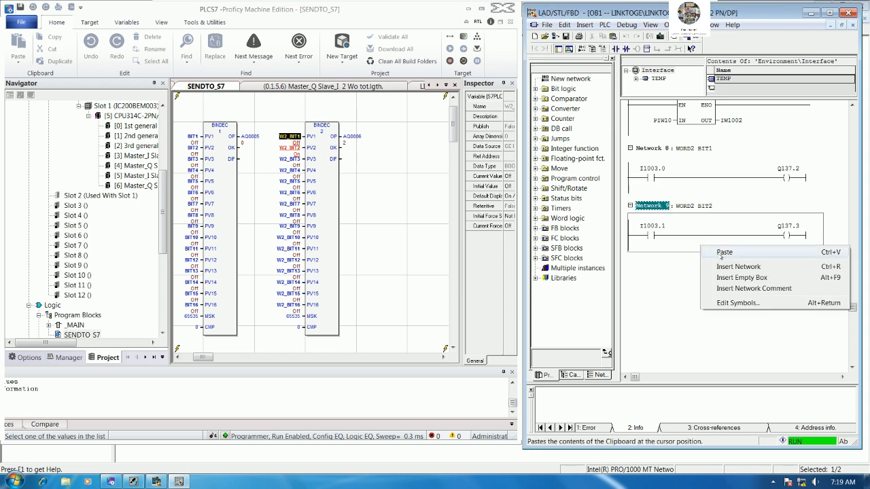
click(707, 267)
click(699, 234)
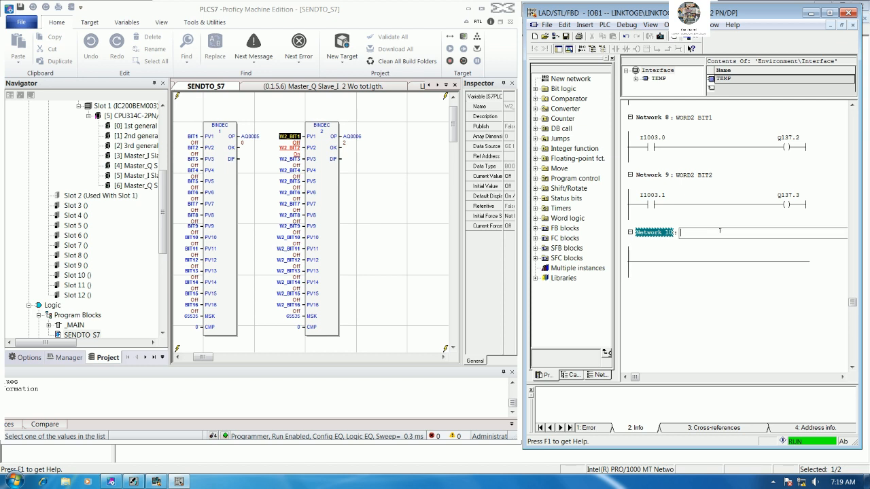
text(WORD)
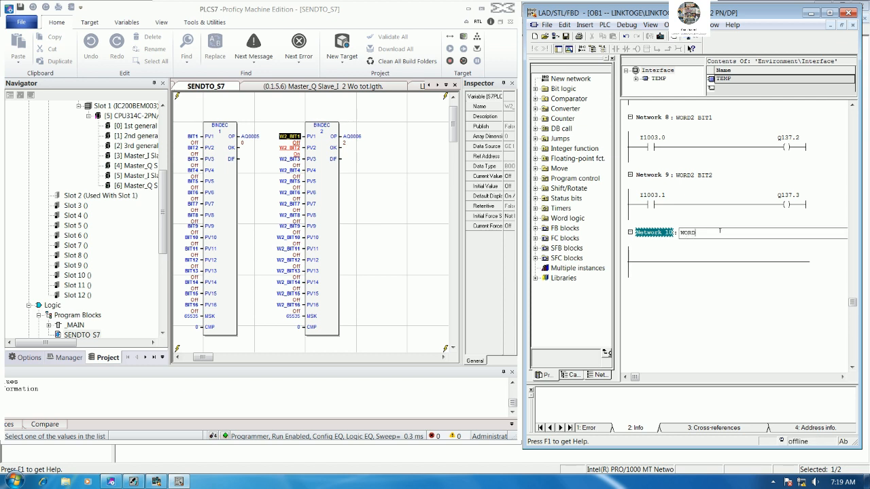
text(2 BIT9)
click(711, 276)
Add a normally open contact with address I1002.0 to the Network 10 rung.
click(695, 261)
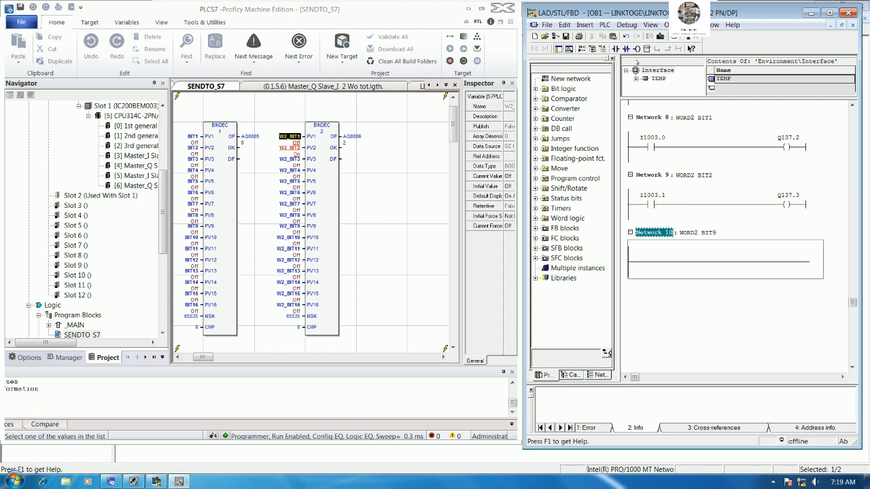
click(660, 262)
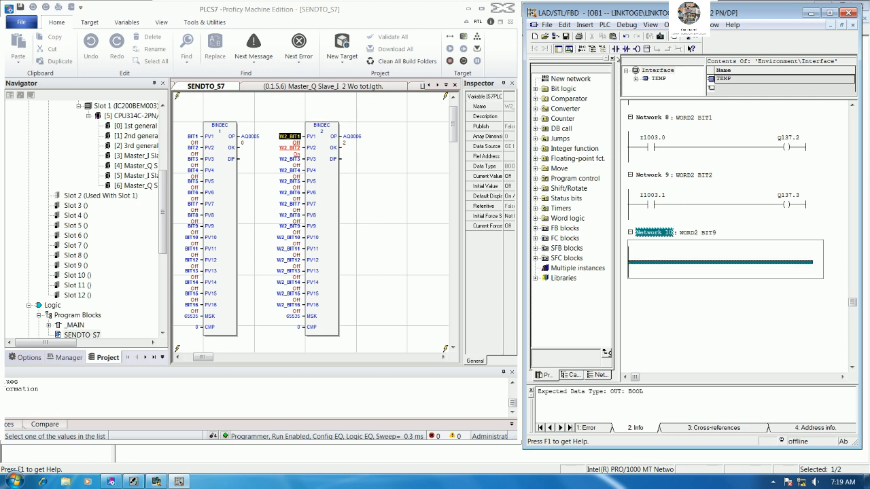
click(615, 48)
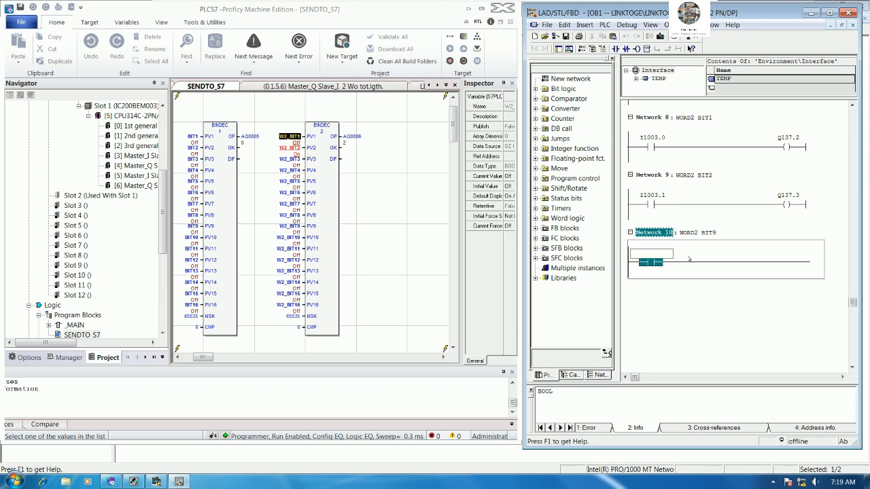
text(I1002.)
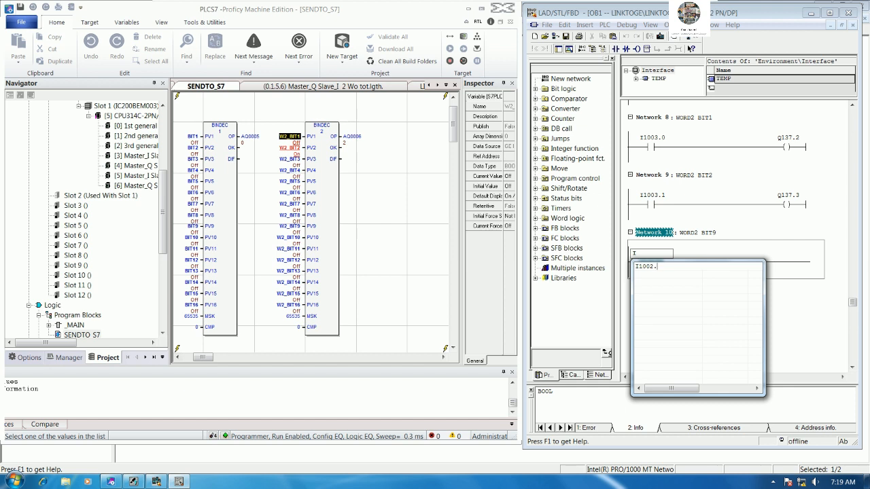
text(0)
key(Return)
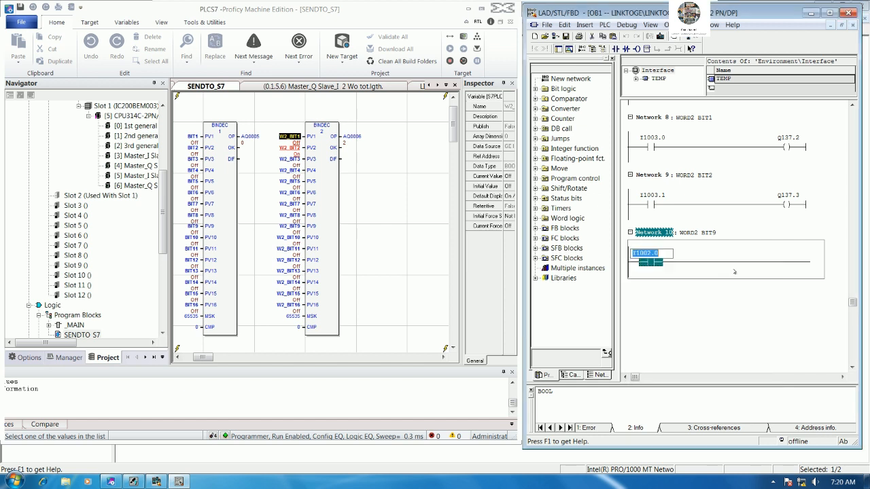
Add an output coil with address Q137.4 at the end of the Network 10 rung.
click(756, 263)
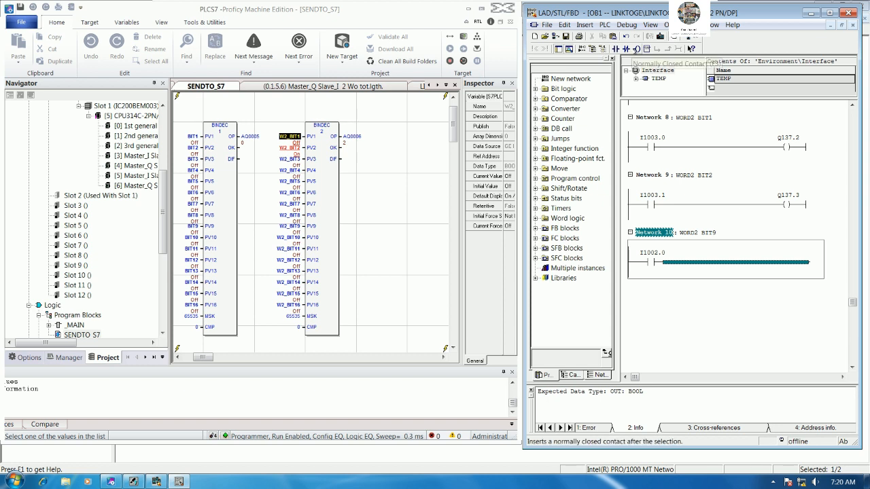
click(637, 49)
click(788, 253)
text(Q)
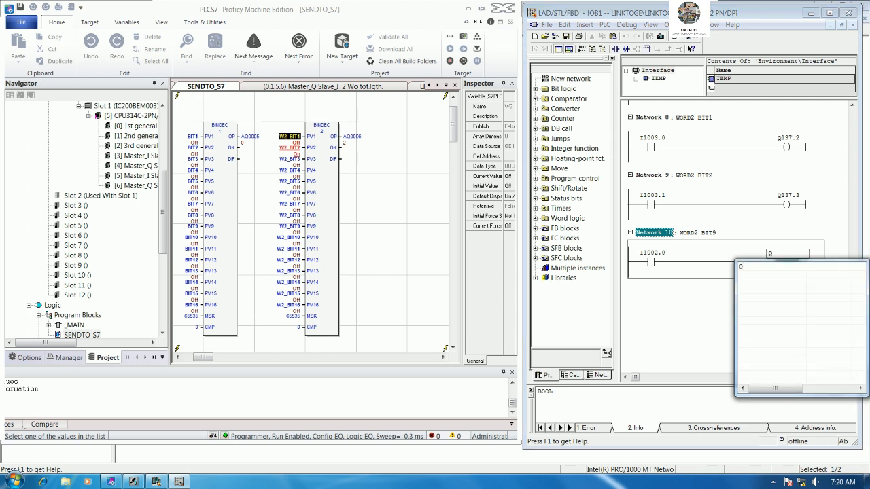
text(137.4)
key(Return)
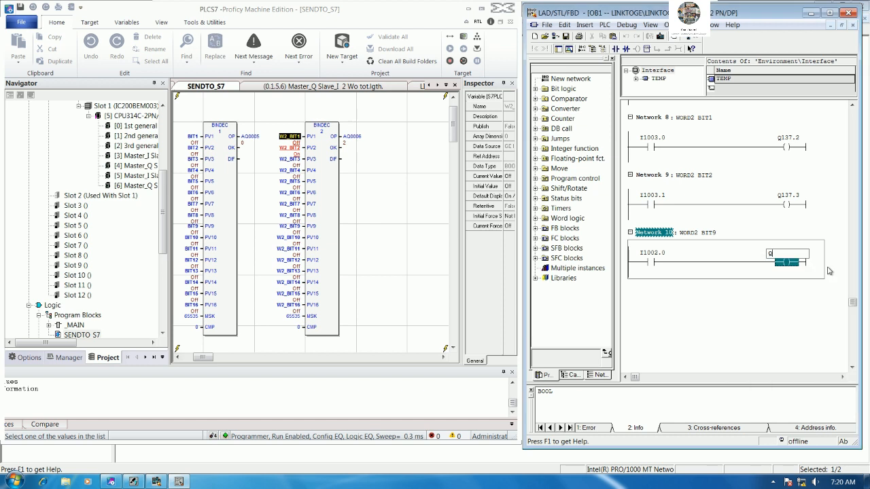
click(828, 271)
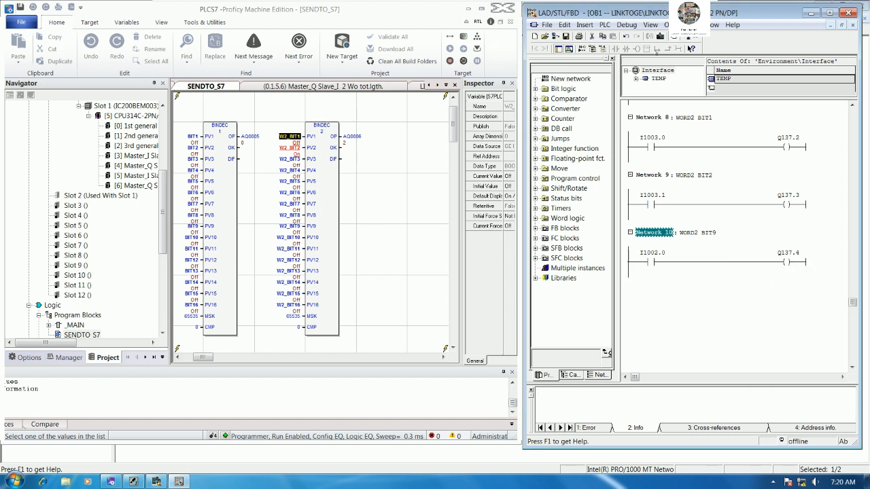
Save OB1 and insert a network after Network 10, titled WORD2 BIT10.
click(566, 37)
click(704, 283)
right_click(720, 272)
click(751, 293)
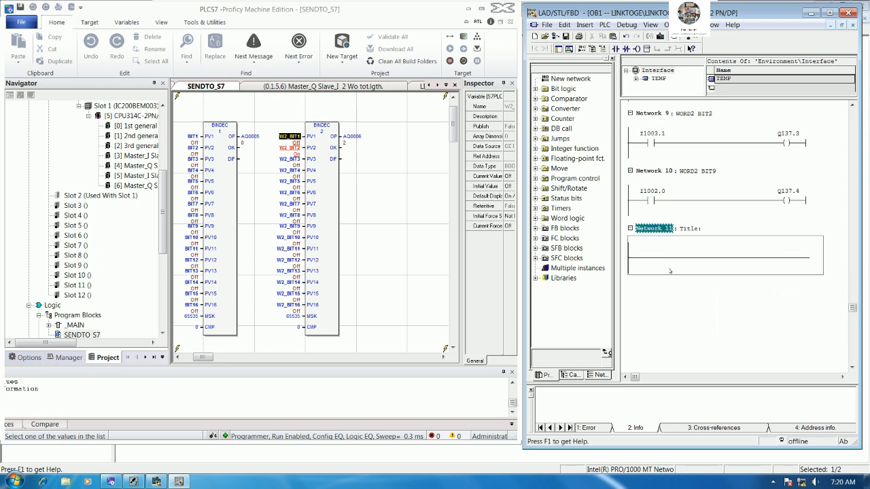
click(682, 234)
text(WOR)
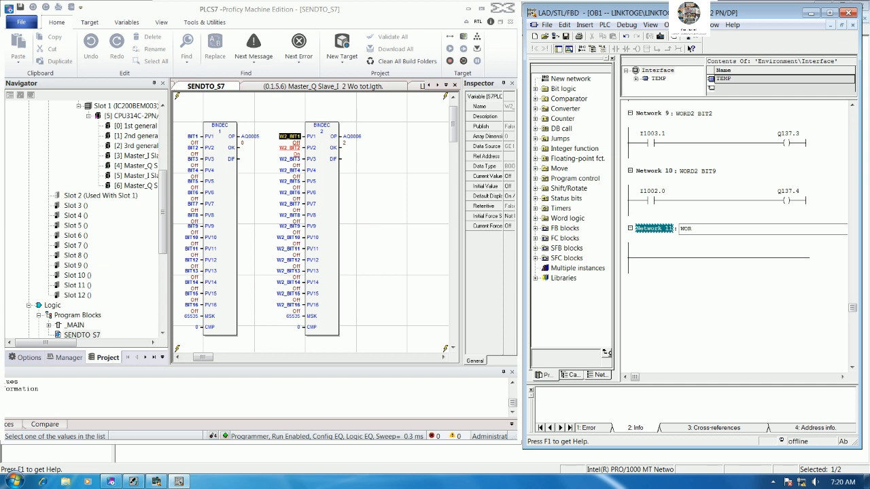
text(2D BIT10)
key(Return)
Add a normally open contact with address I1002.1 to the Network 11 rung.
click(705, 257)
click(704, 258)
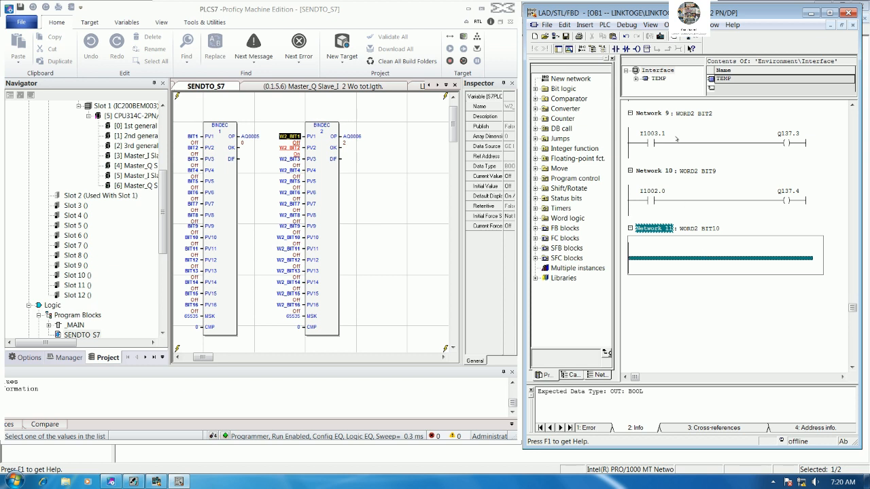
click(616, 49)
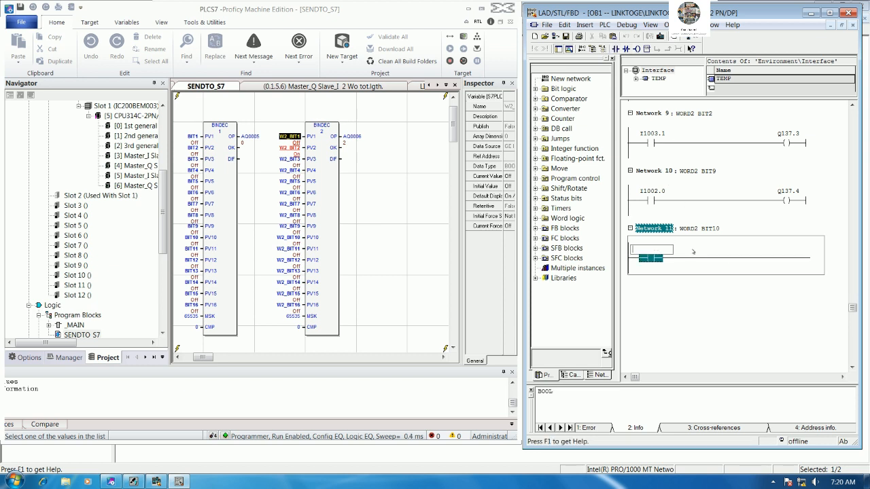
text(I1)
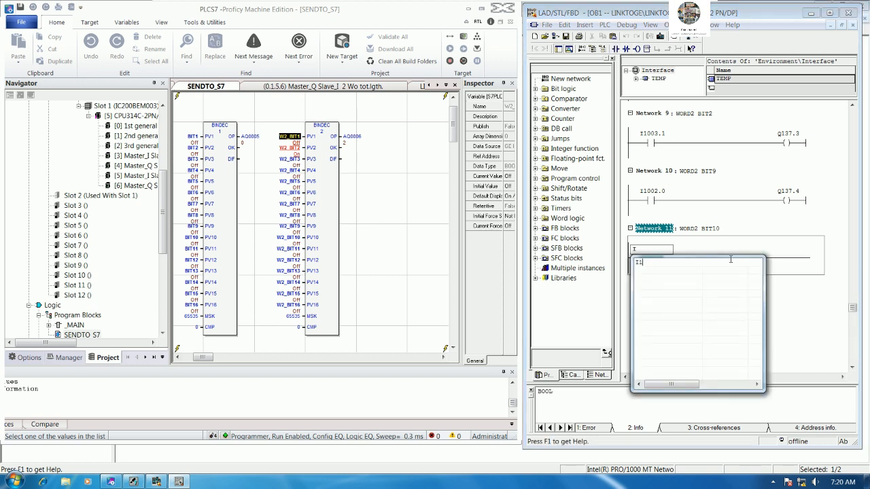
text(002.1)
key(Return)
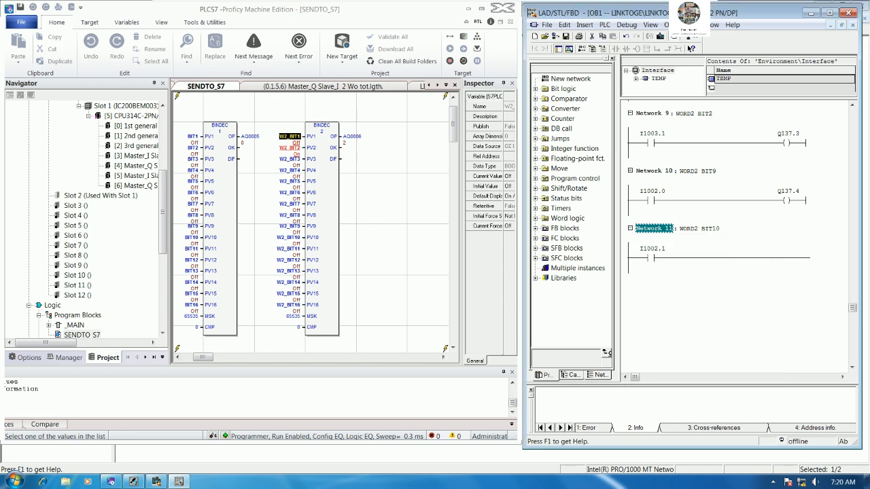
Add an output coil with address Q137.5 at the end of the Network 11 rung.
click(785, 260)
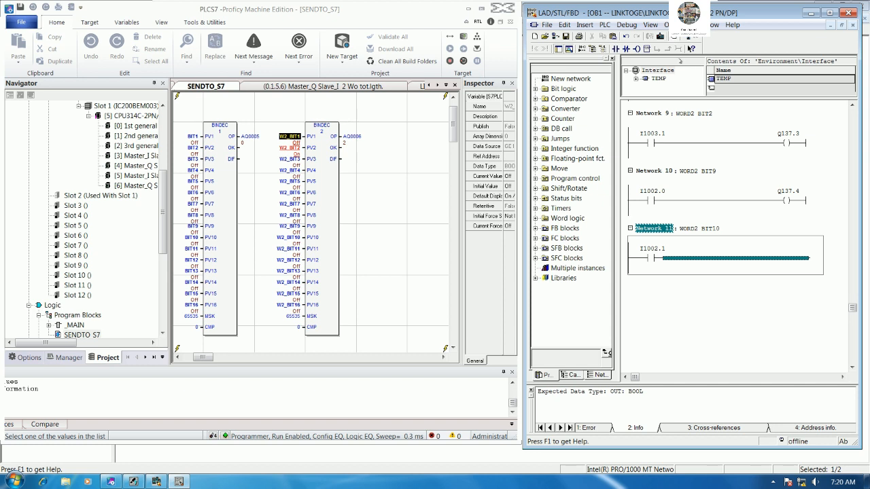
click(637, 49)
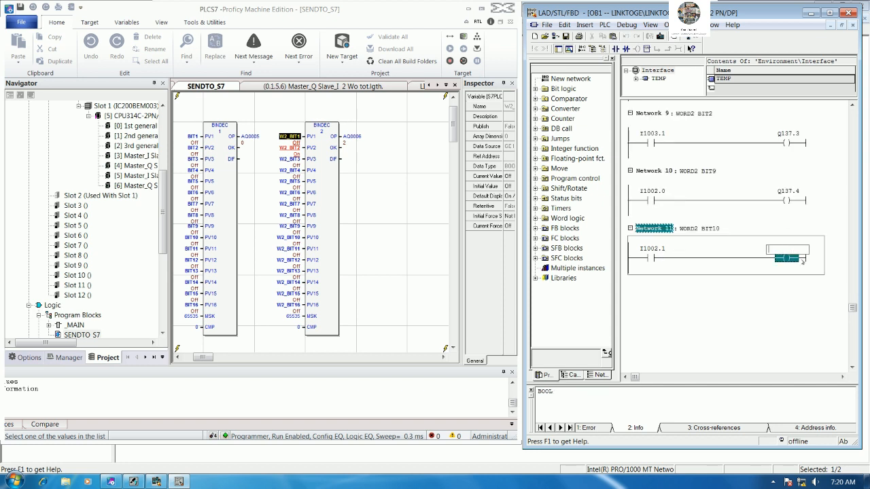
text(Q1)
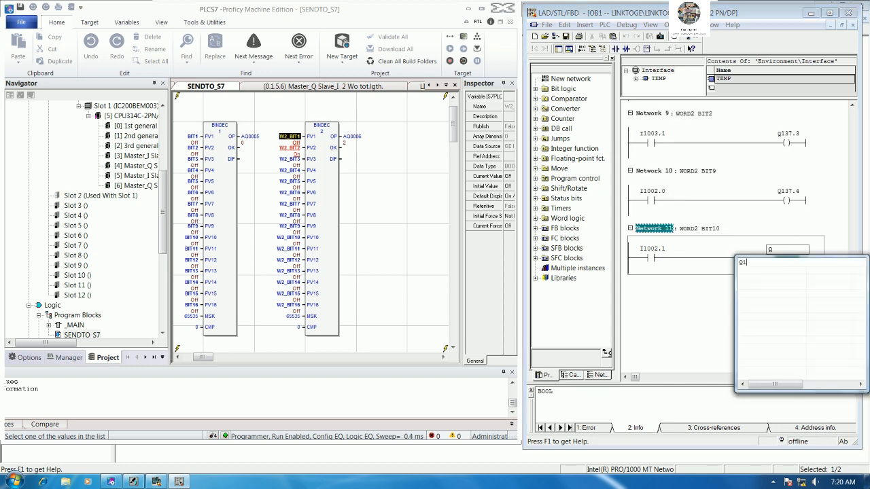
text(37.5)
key(Return)
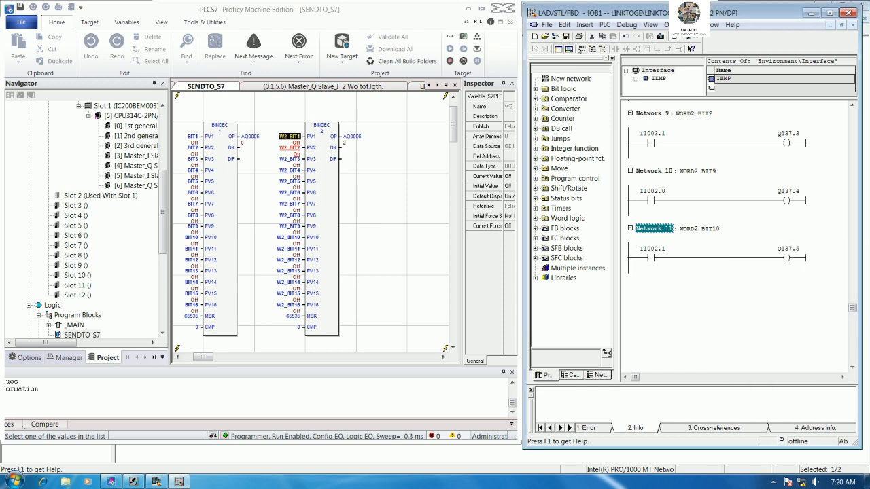
Save OB1 and monitor its networks online.
key(ctrl+s)
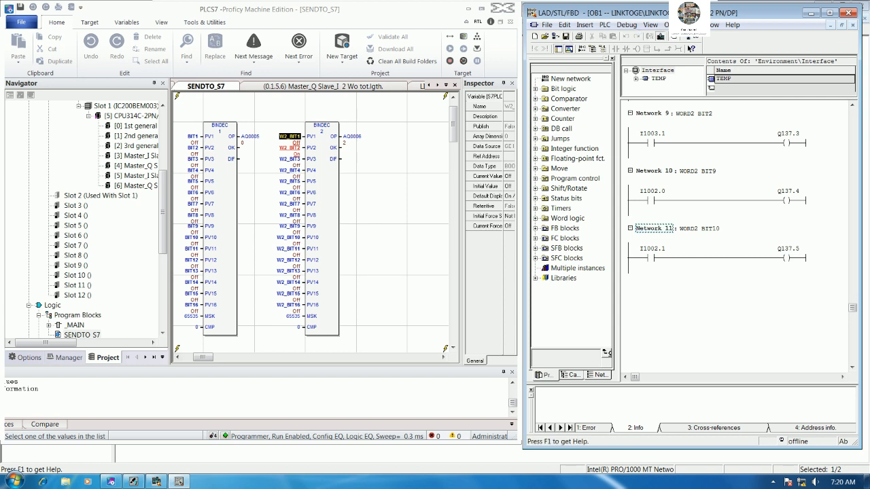
click(800, 306)
click(839, 231)
click(830, 198)
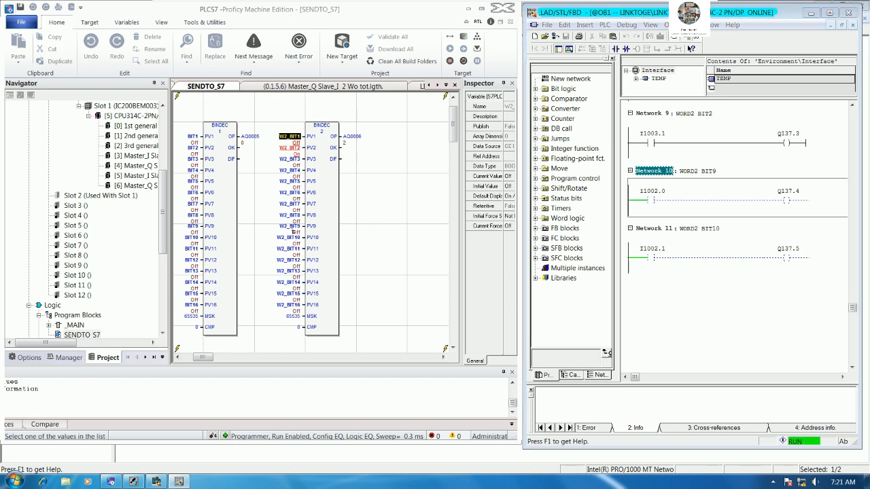
Force W2_BIT9 and W2_BIT10 on at the second BINDEC block in SENDTO_S7.
click(294, 232)
right_click(294, 232)
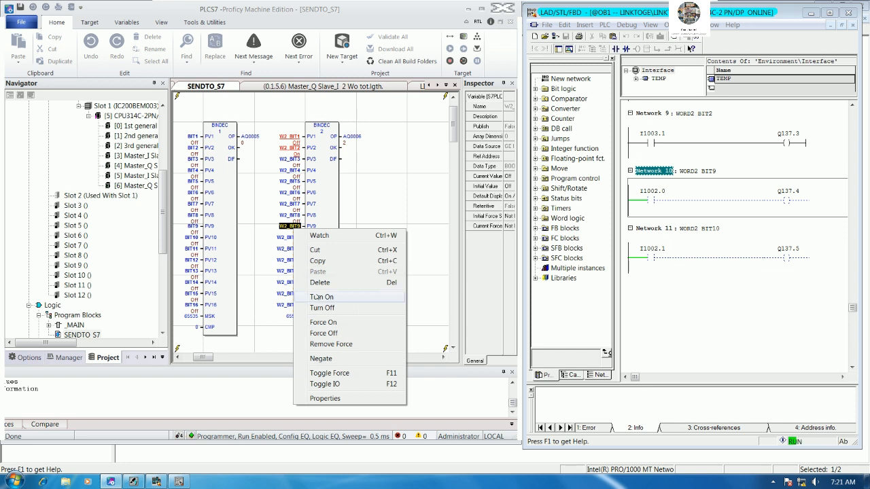
click(330, 322)
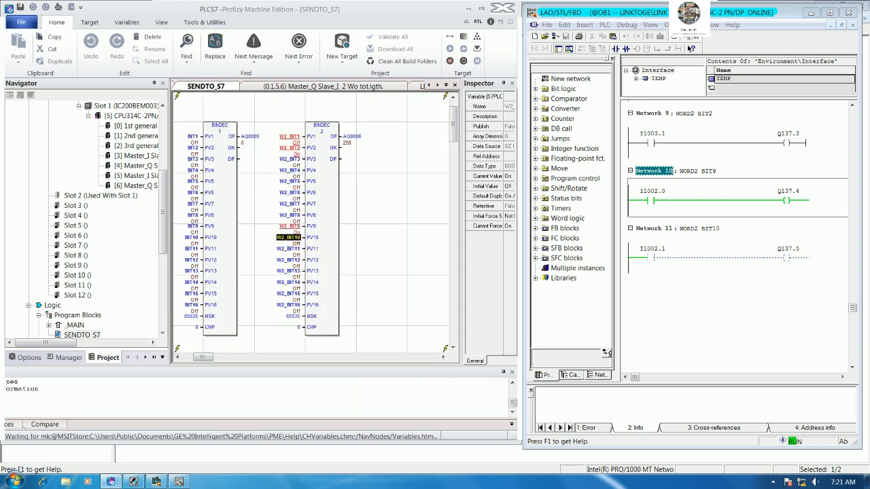
right_click(291, 238)
click(314, 331)
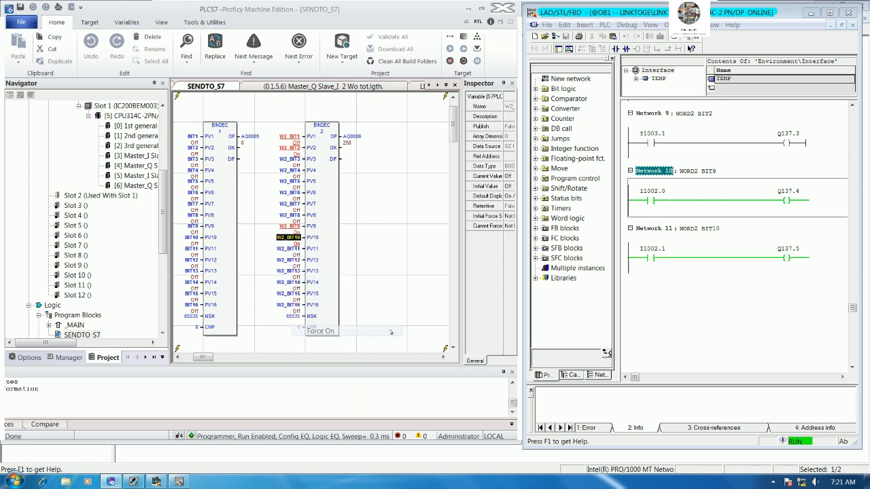
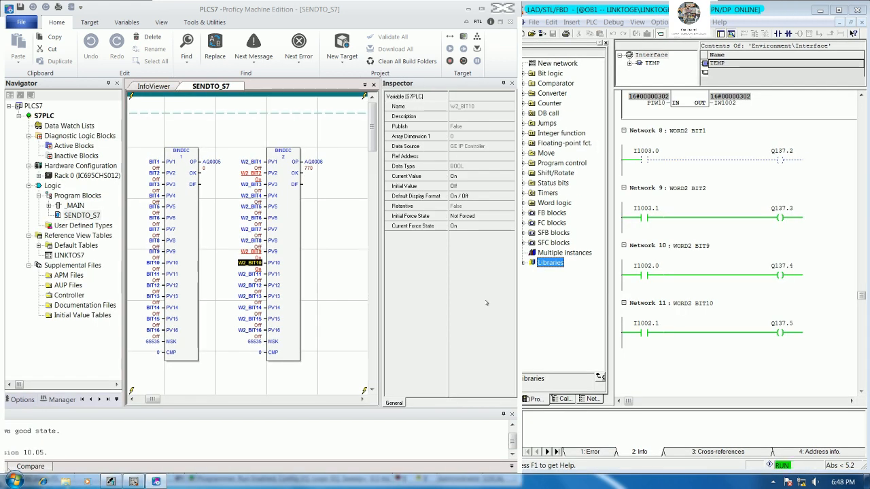
Force W2_BIT2 off at the second BINDEC block and remove its force.
click(328, 242)
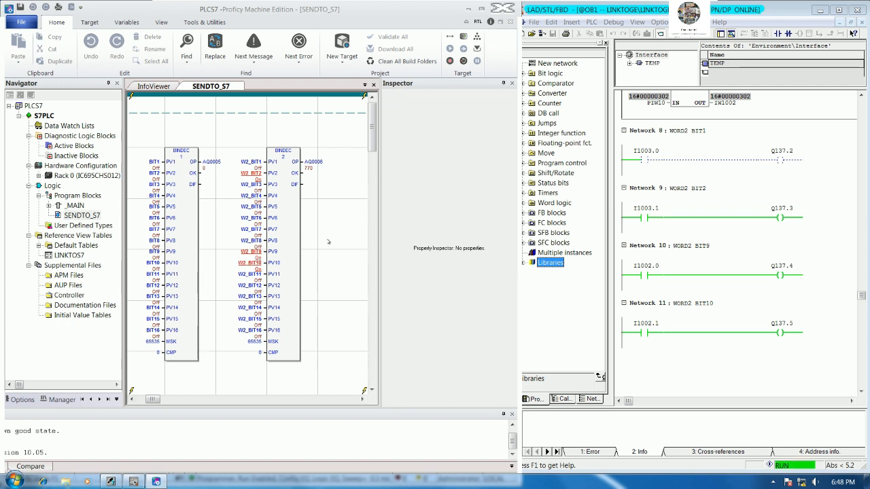
right_click(252, 174)
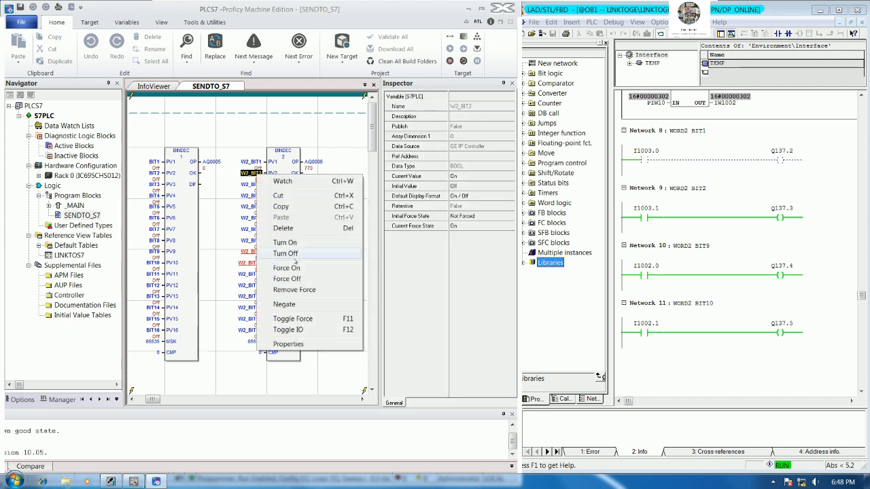
click(299, 280)
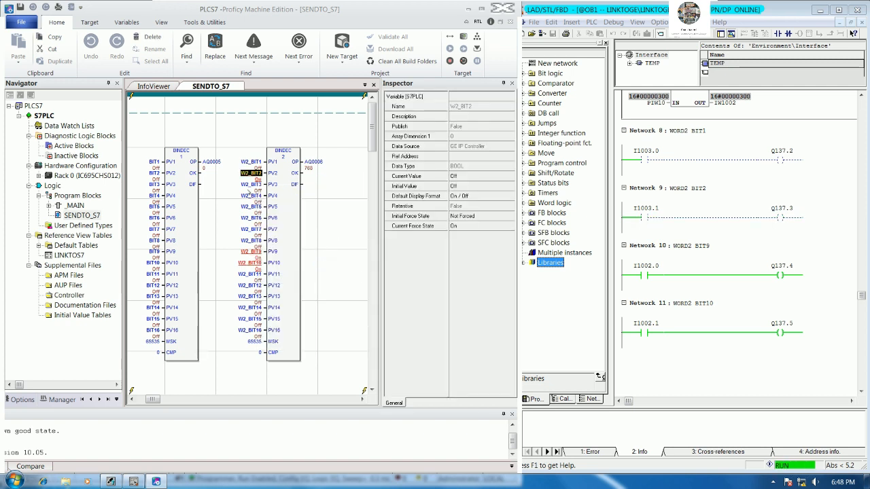
right_click(260, 174)
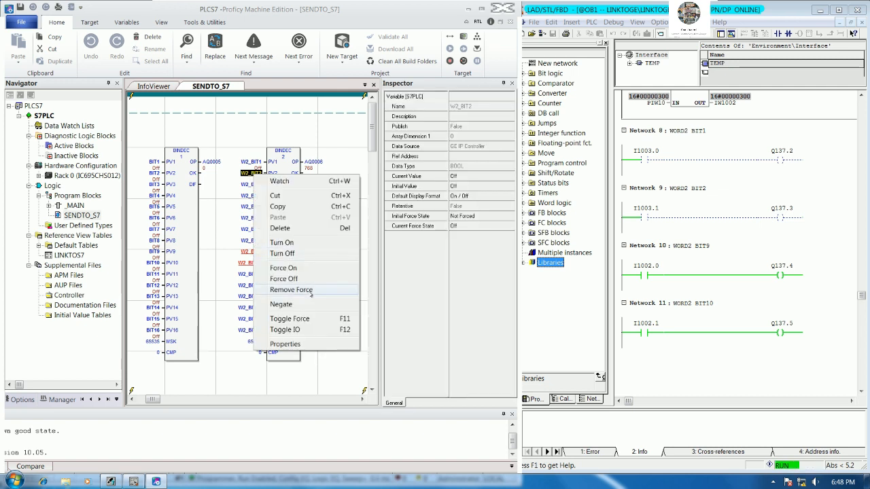
click(311, 294)
Force W2_BIT9 off and remove its force.
right_click(252, 251)
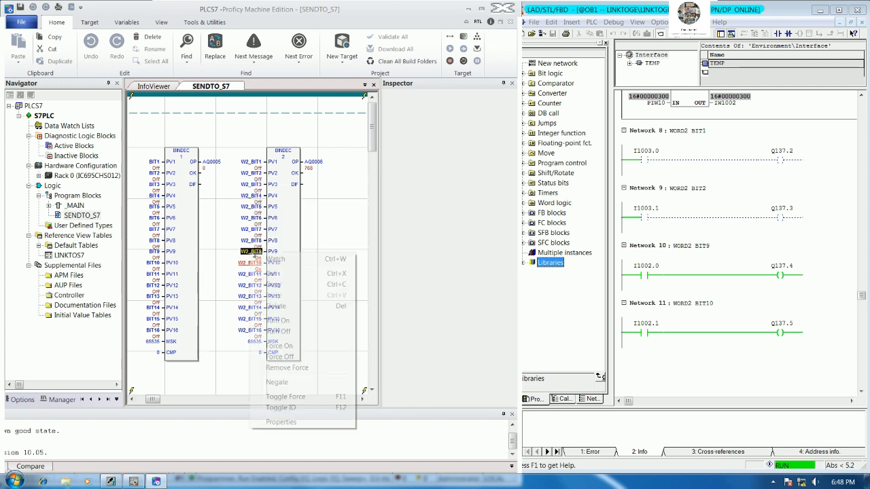
click(294, 357)
right_click(255, 251)
click(309, 366)
Force W2_BIT10 off and remove its force.
right_click(255, 265)
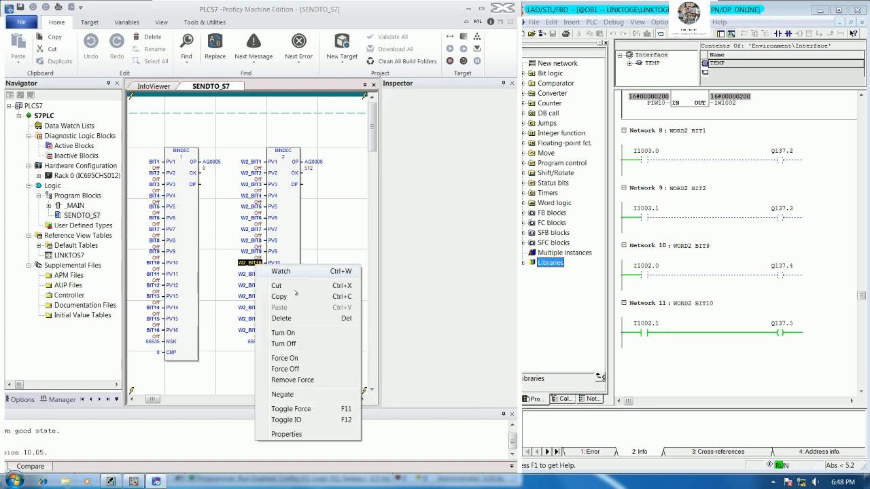
click(304, 371)
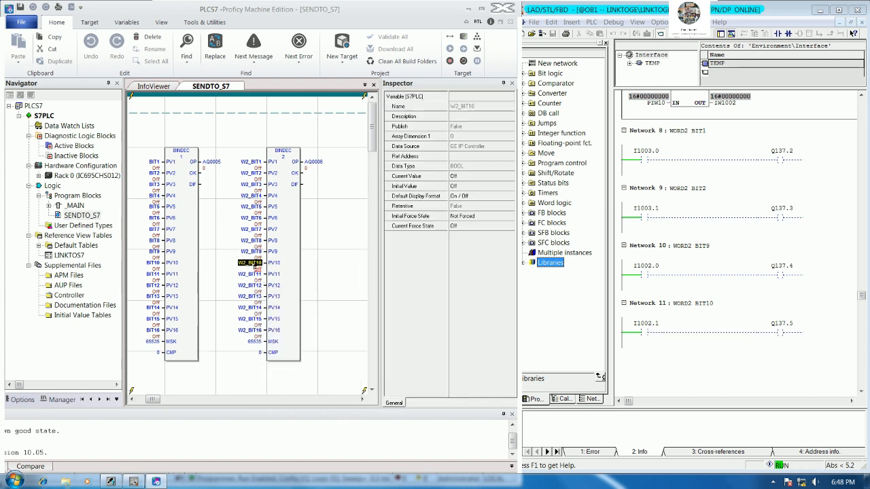
right_click(255, 264)
click(302, 381)
click(328, 305)
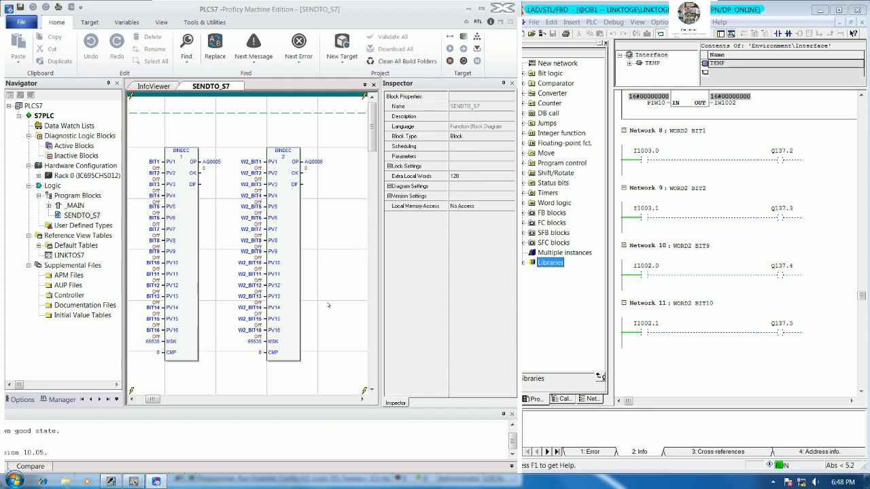
Minimize both PLC programming windows and maximize CIMPLICITY Workbench.
click(253, 162)
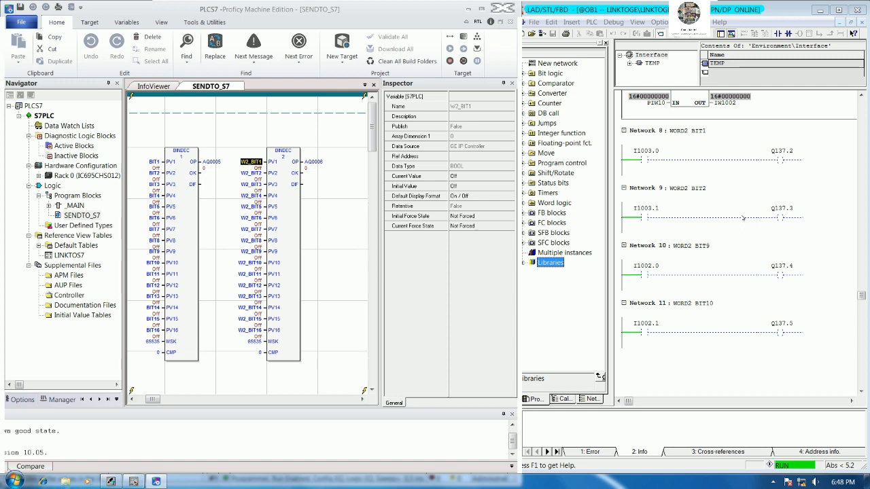
click(820, 10)
click(469, 9)
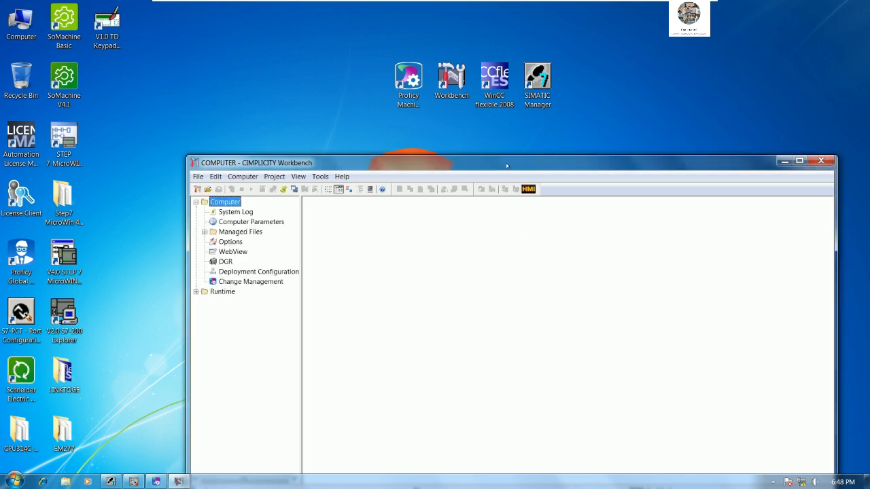
double_click(506, 165)
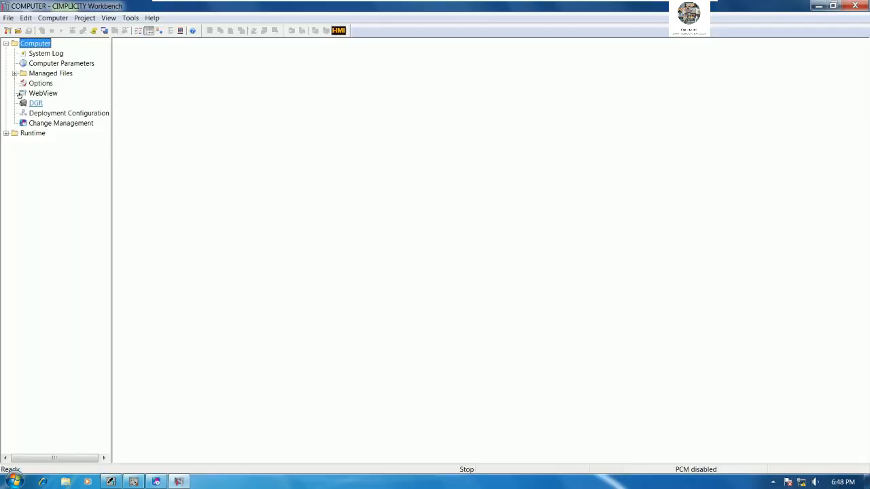
Start creating a new project on Local Disk (C:).
click(9, 17)
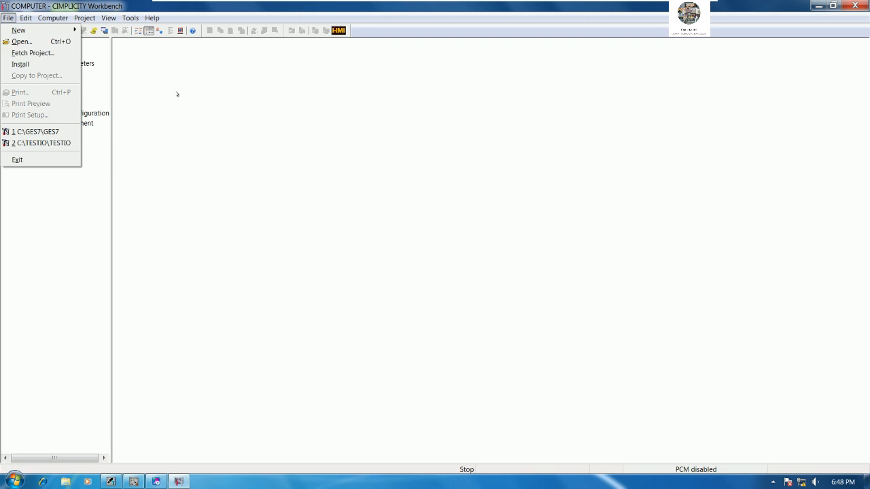
mouse_move(69, 31)
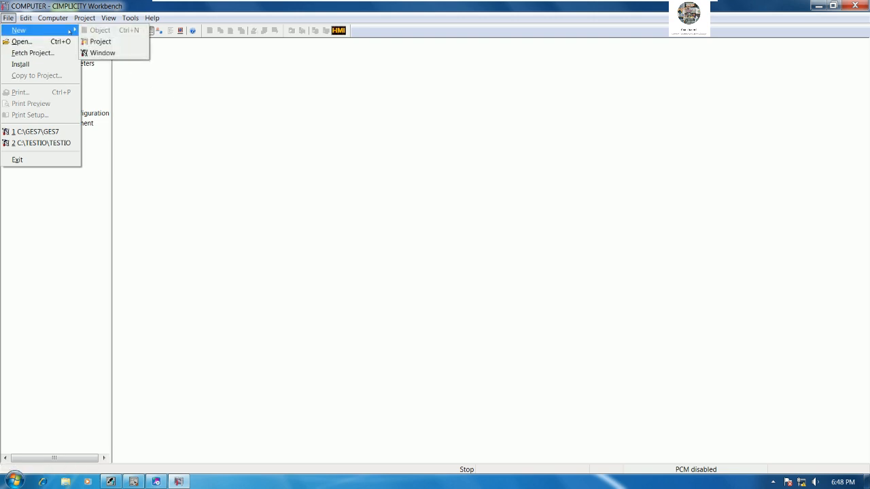
click(100, 42)
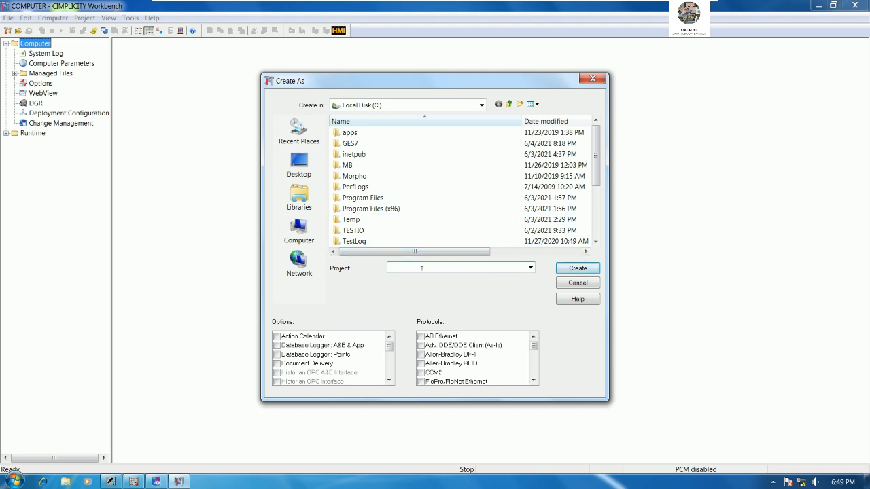
text(I)
text(LINK)
text(GE)
text(TO)
text(SY)
text(7)
drag(534, 347, 534, 361)
Name the new project GETOS7.
drag(427, 267, 350, 276)
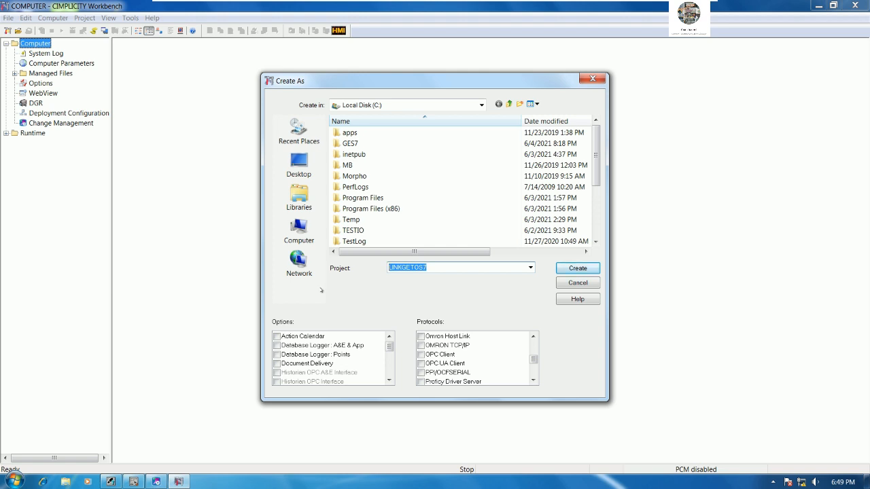
text(GET)
key(BackSpace)
text(TOS)
Enable the S90 TRIPLEX protocol for the project and create it, closing the setup that follows.
mouse_move(533, 358)
mouse_down()
mouse_move(535, 371)
mouse_move(535, 361)
mouse_up()
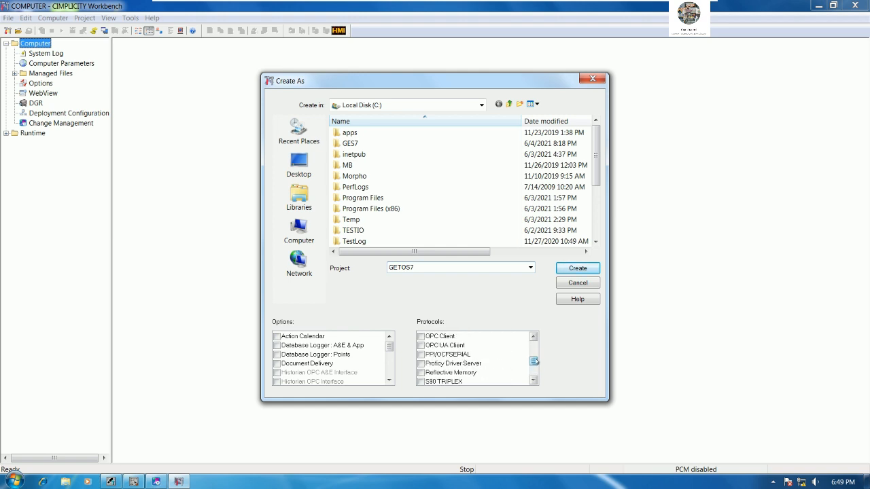
click(534, 336)
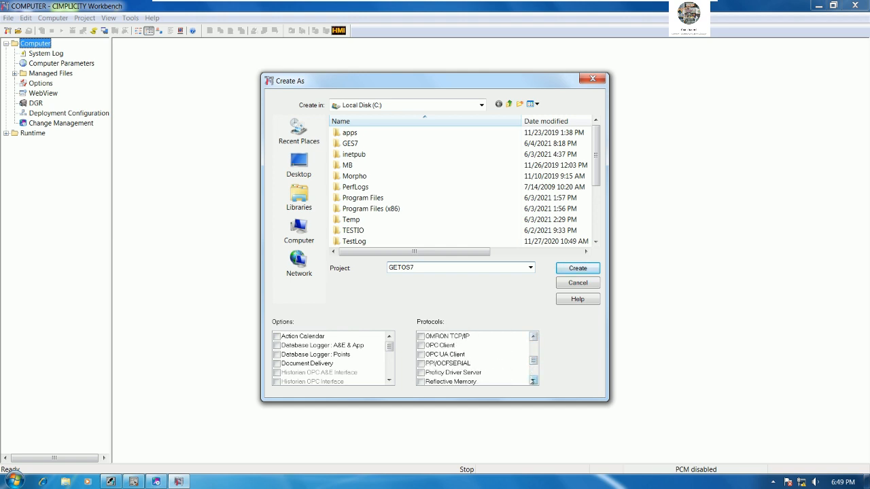
click(534, 381)
click(535, 380)
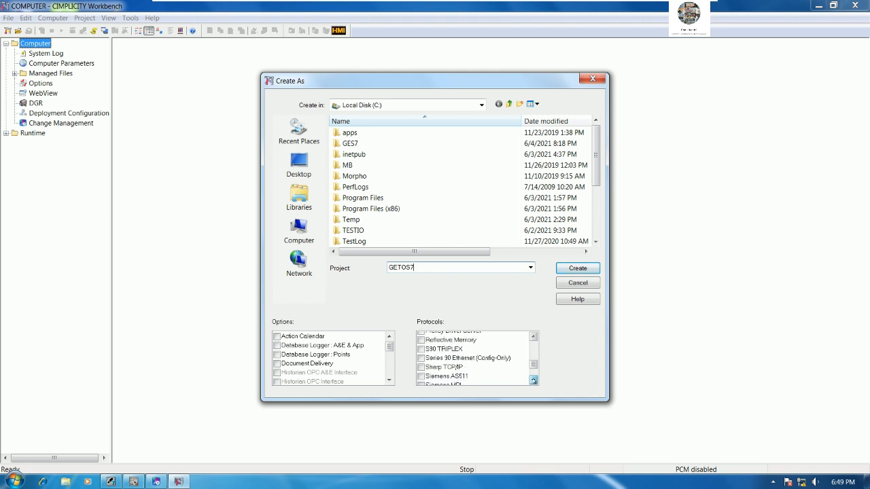
drag(535, 381, 534, 381)
drag(533, 338, 533, 337)
click(445, 363)
click(421, 363)
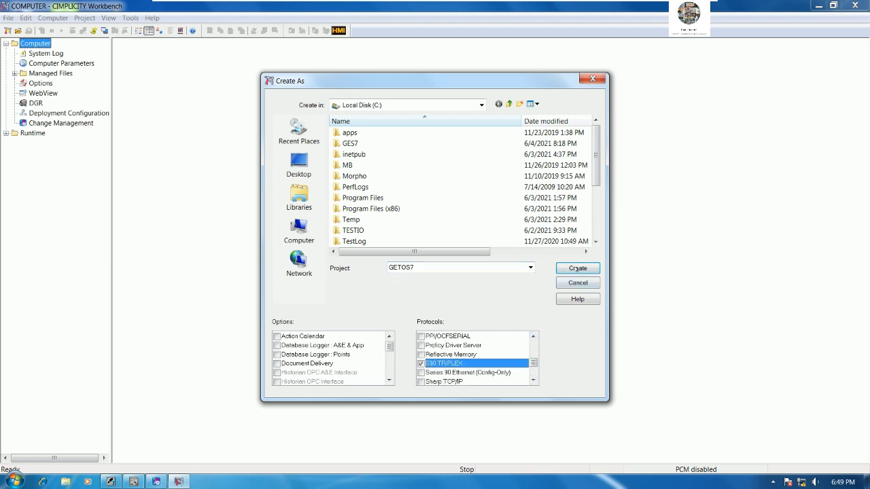
key(Return)
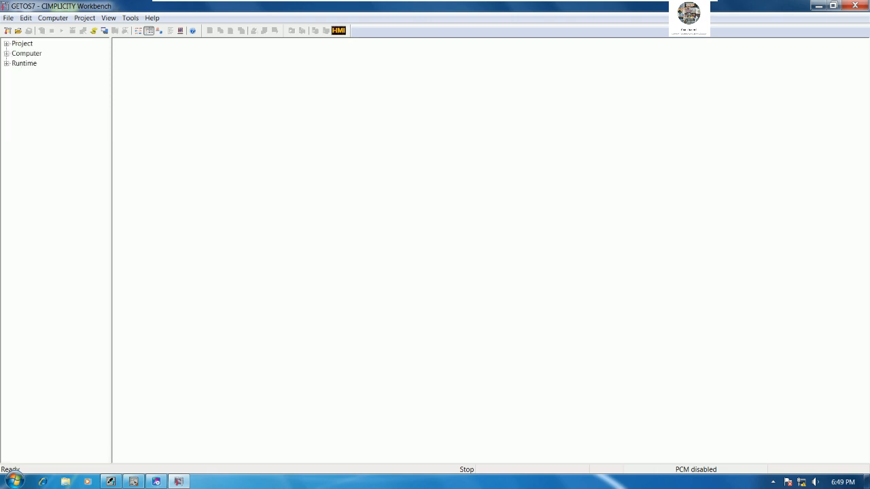
click(432, 349)
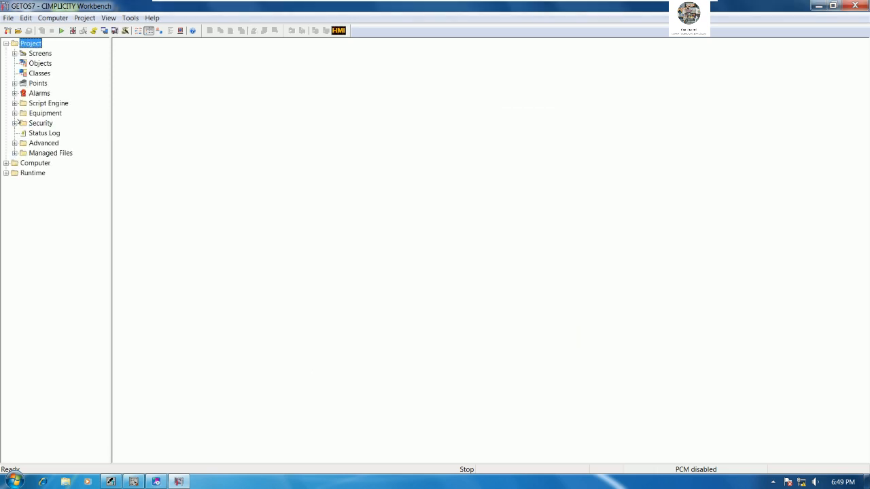
Add a new port to the project's equipment with the S90_TRIPLEX protocol.
click(15, 112)
click(43, 134)
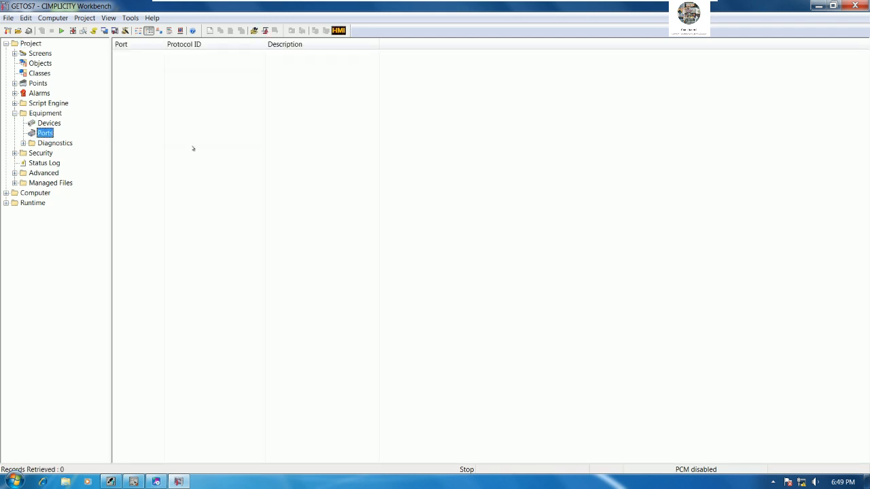
click(49, 124)
click(45, 134)
right_click(193, 103)
click(212, 108)
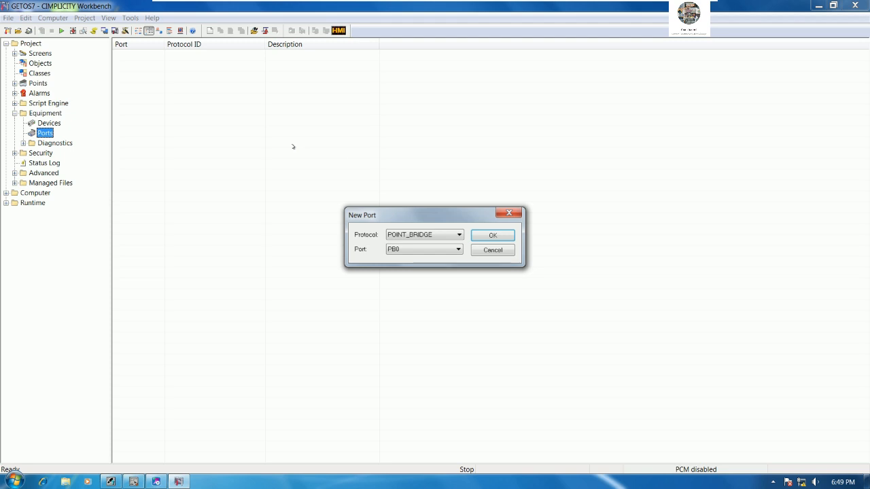
click(426, 250)
click(431, 250)
click(434, 235)
click(422, 245)
click(503, 236)
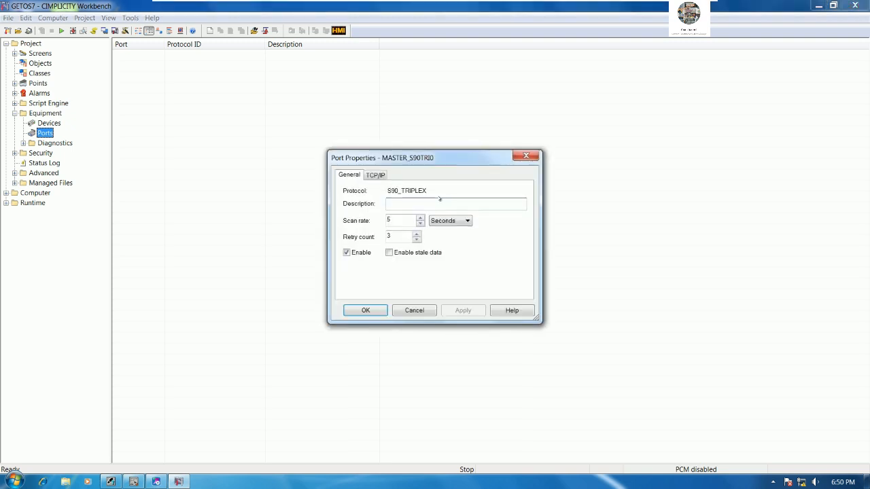
Set the new S90_TRIPLEX port's scan rate to 1 second and confirm the port properties.
key(Tab)
text(1)
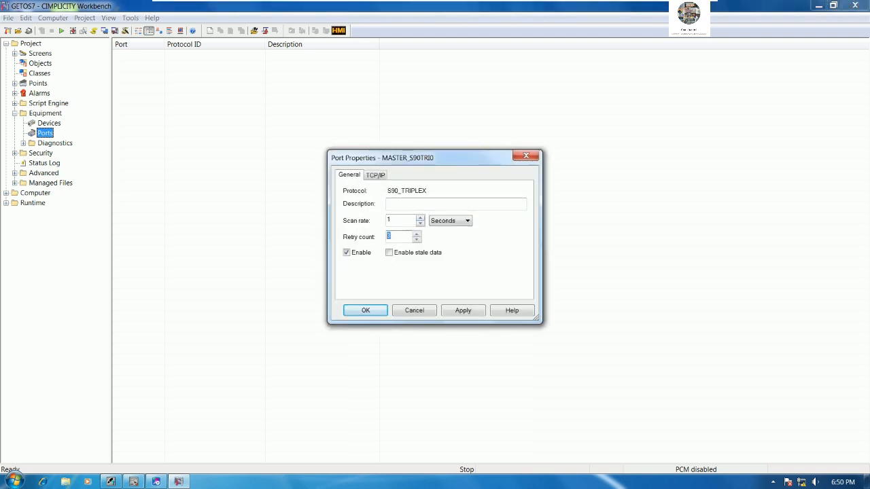
click(375, 309)
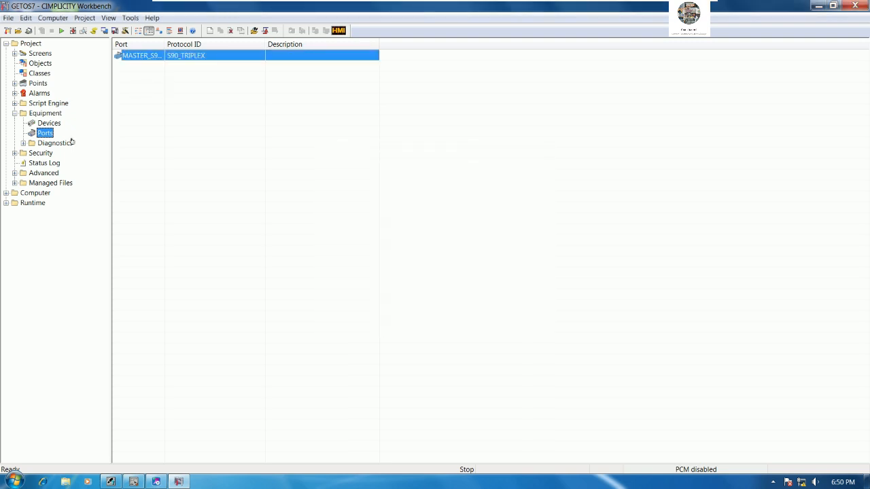
Create a new equipment device named HMI1 on the MASTER_S90TRI0 port.
click(50, 124)
right_click(273, 98)
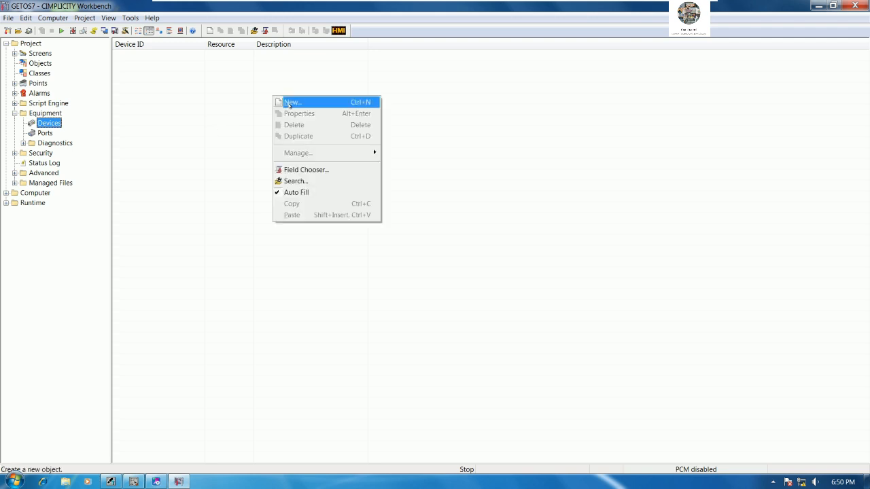
click(339, 103)
text(PLC1)
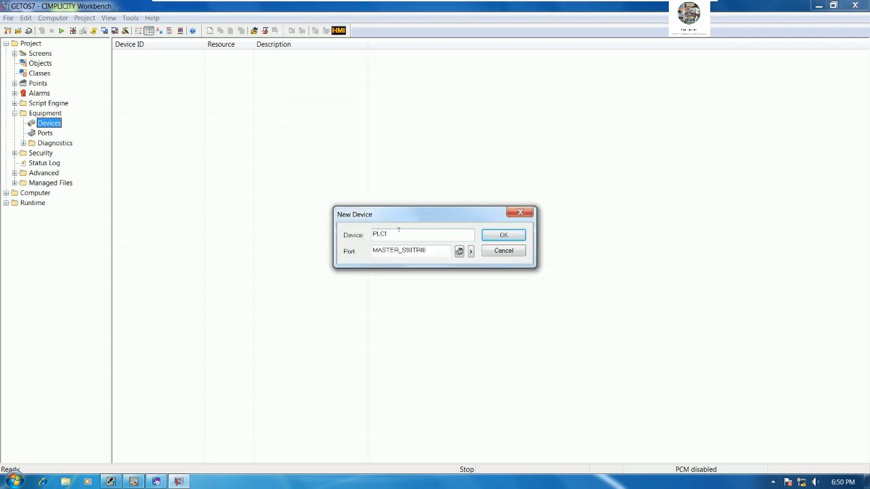
drag(398, 231, 289, 243)
text(HMI1)
click(503, 234)
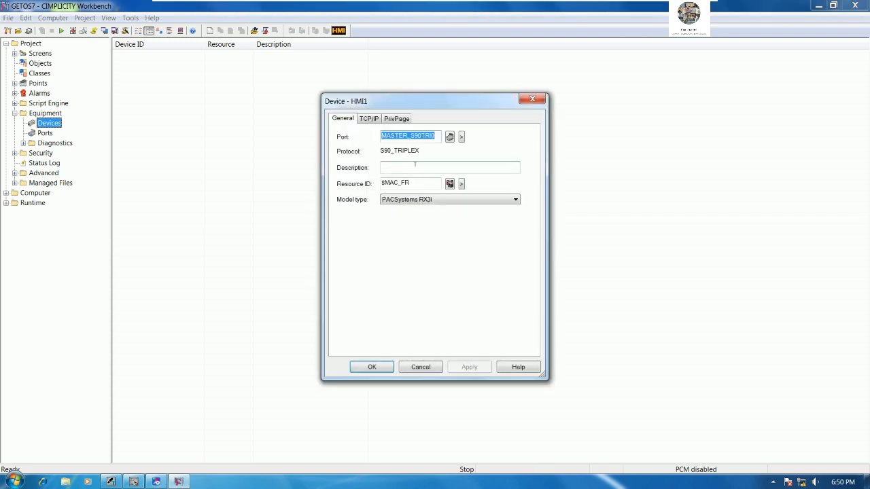
Show HMI1's TCP/IP settings and look up the S7PLC target's IP address in Proficy Machine Edition.
click(399, 118)
click(369, 118)
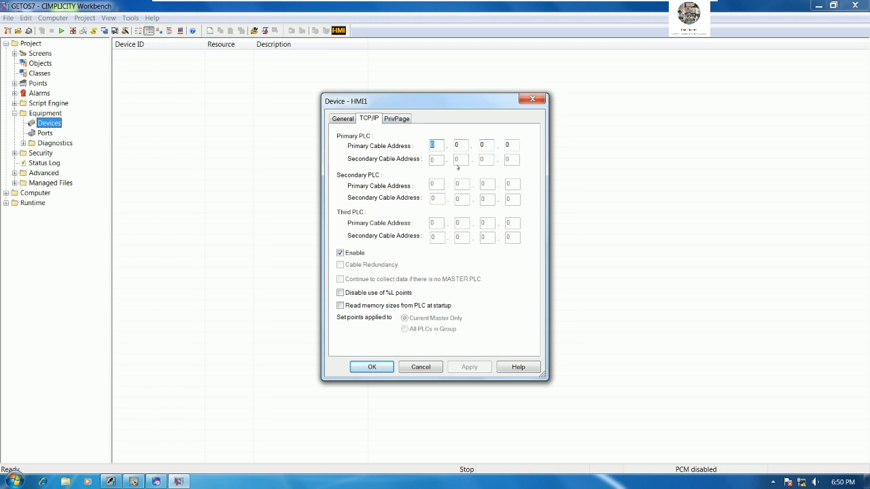
click(157, 482)
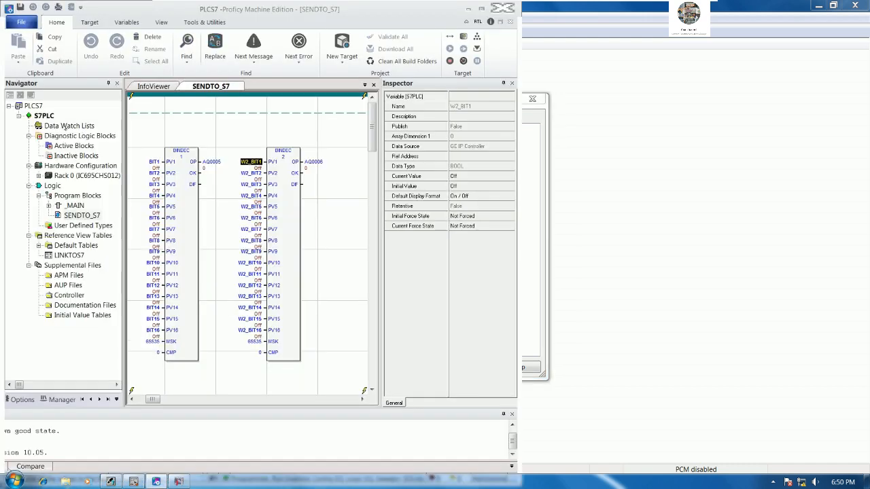
click(43, 115)
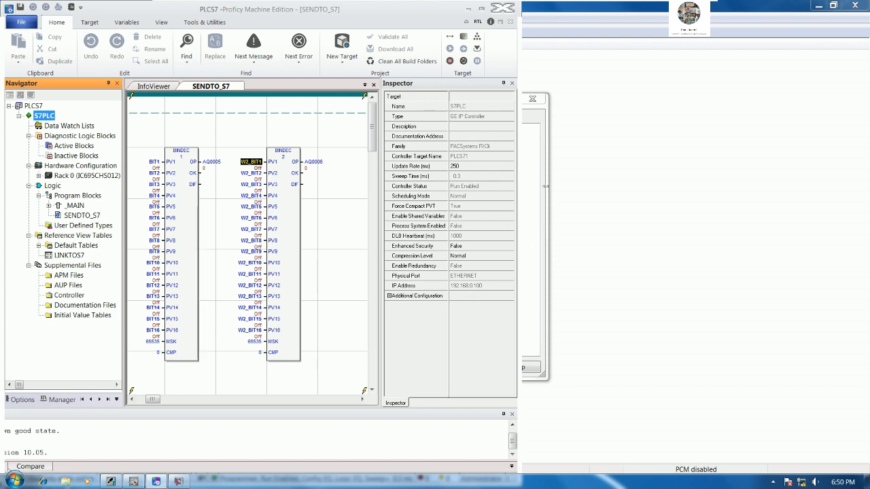
click(545, 186)
Set HMI1's primary PLC primary cable address to 192.168.0.100 and confirm the device.
text(192.)
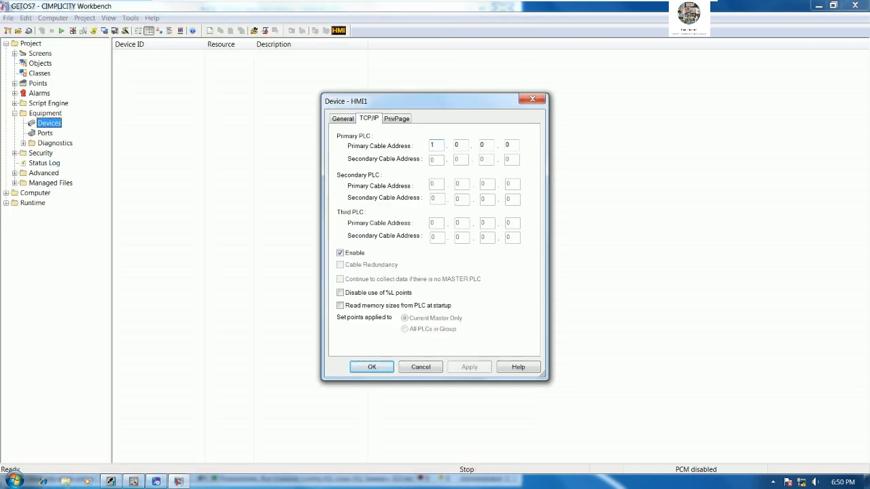
text(168)
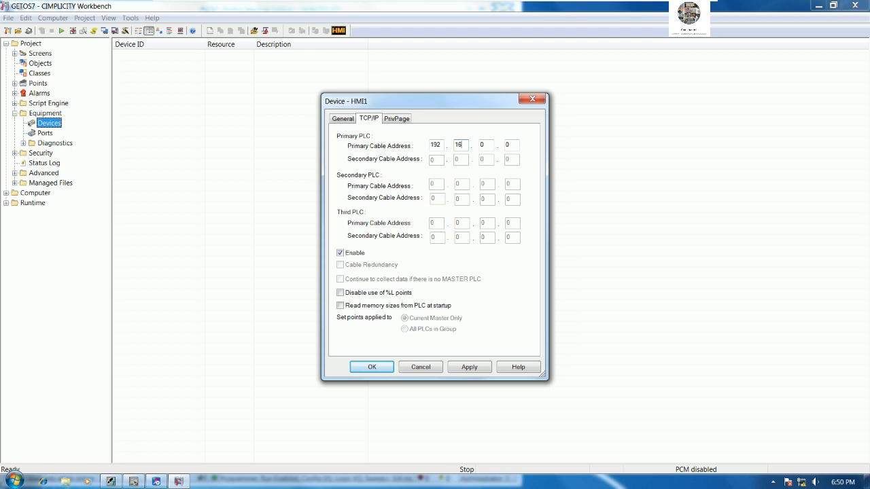
key(Tab)
text(0)
key(Tab)
text(100)
click(372, 367)
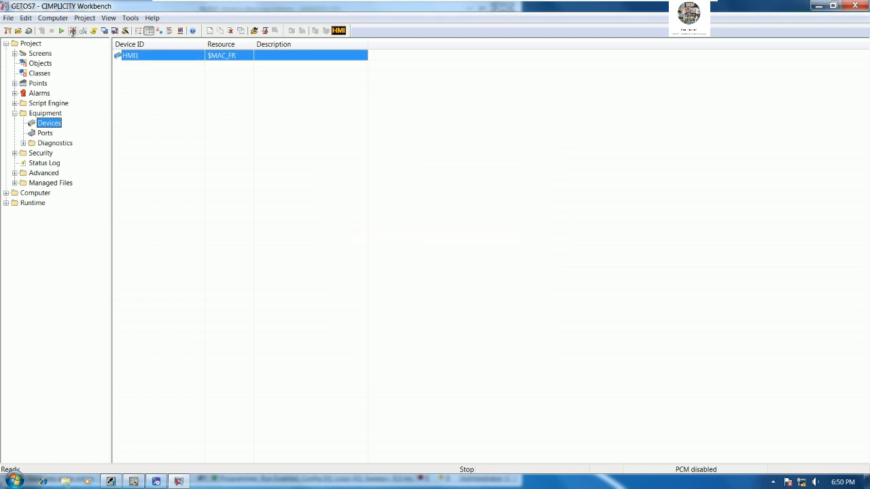
Update the GETOS7 project configuration and start the project.
click(436, 252)
click(61, 31)
click(434, 269)
Check the communication status of device HMI1 in its diagnostic view and close it.
right_click(149, 58)
click(190, 190)
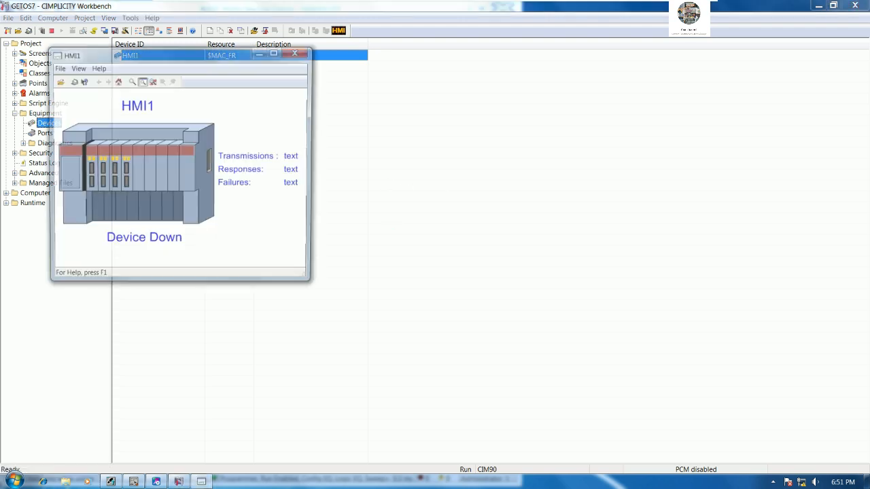
drag(235, 55, 428, 150)
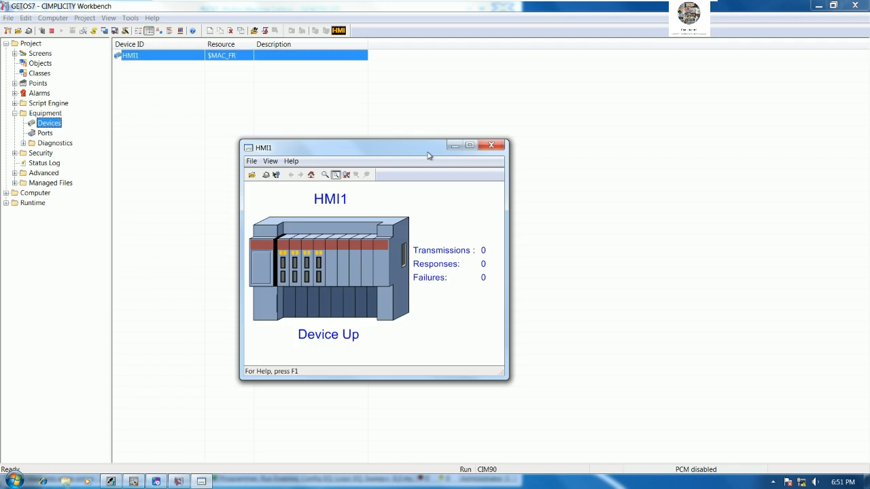
click(492, 147)
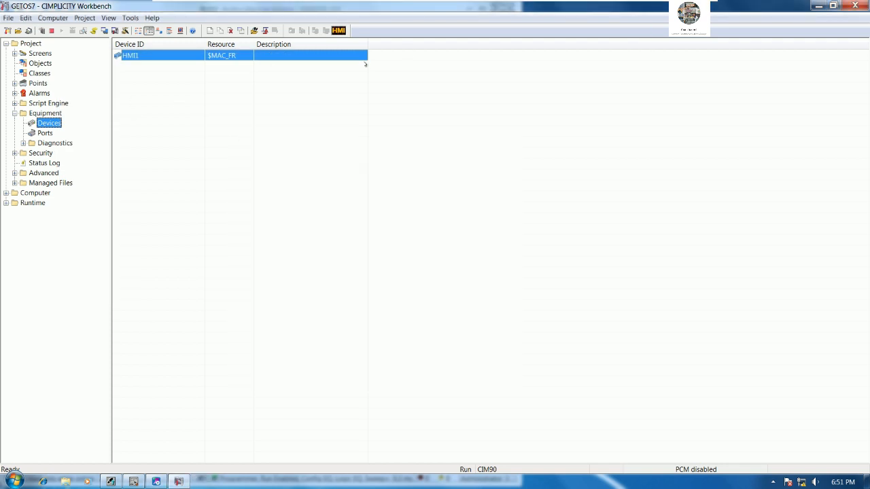
Switch to Proficy Machine Edition, open the _MAIN ladder block, disconnect from the PLC and maximize the window.
click(37, 83)
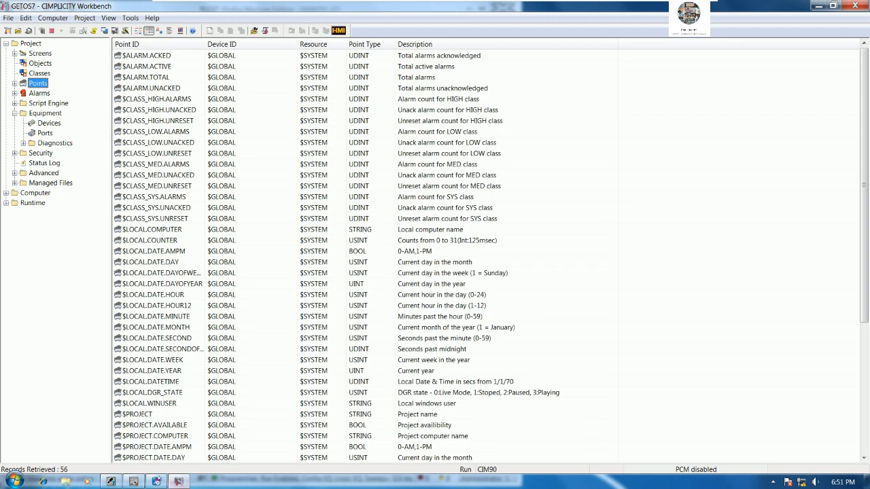
click(157, 482)
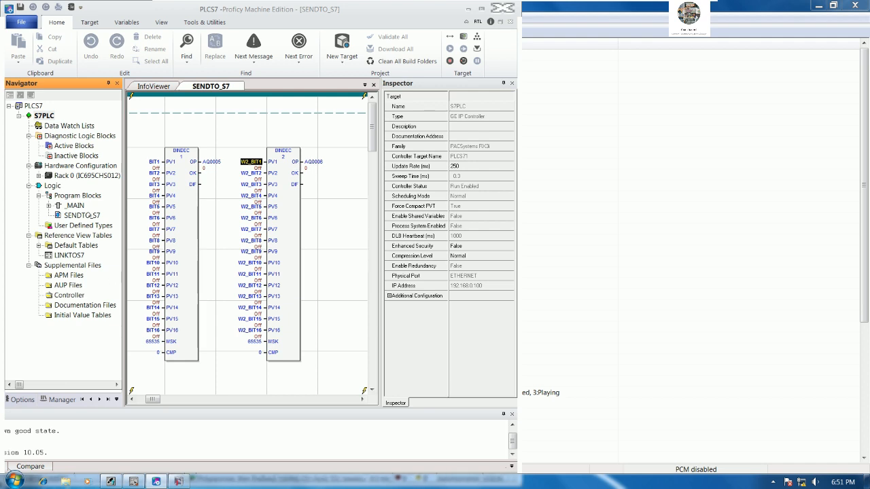
double_click(74, 206)
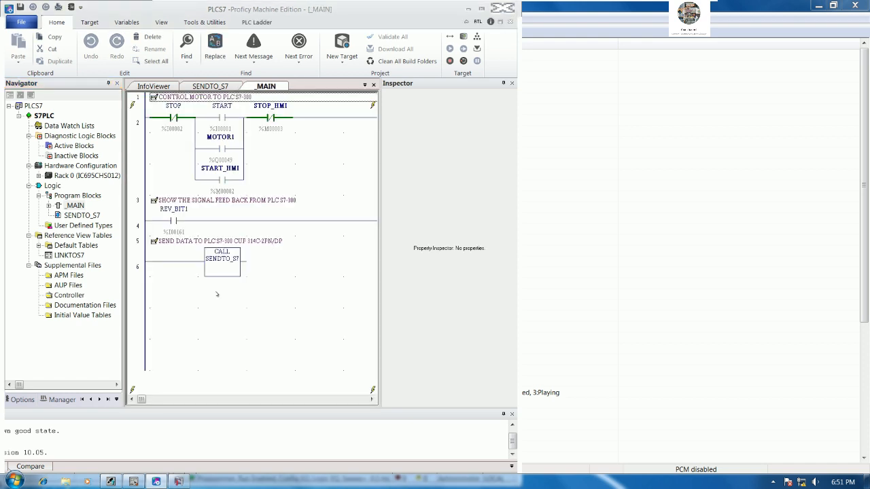
click(174, 293)
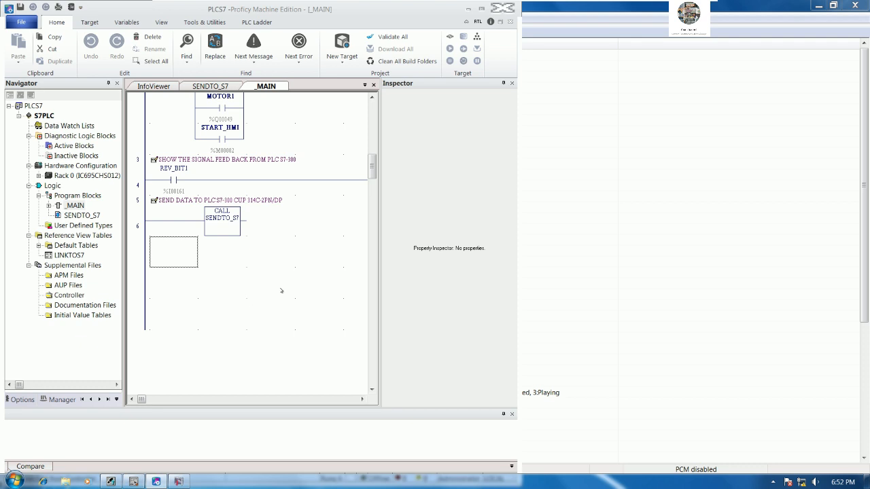
click(481, 8)
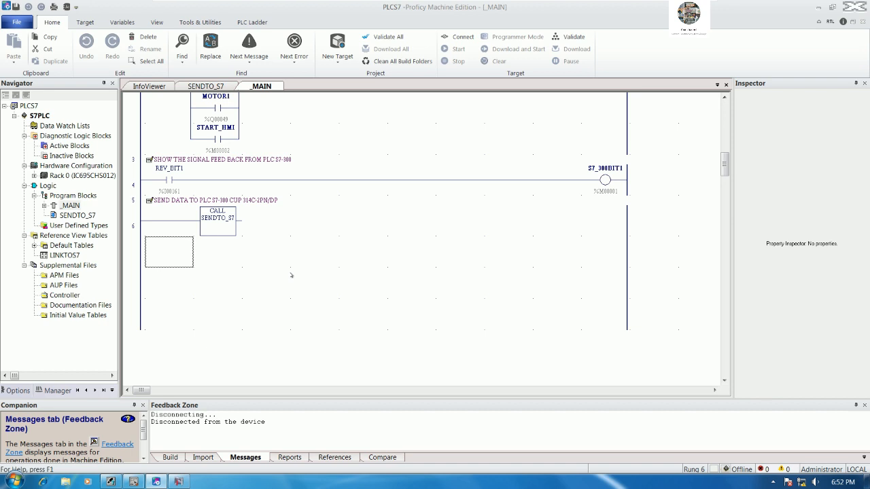
Add a comment below the SENDTO_S7 call in _MAIN reading "START/STOP CONTROL FROM PLC GE TO PLC S7-300".
text(COM)
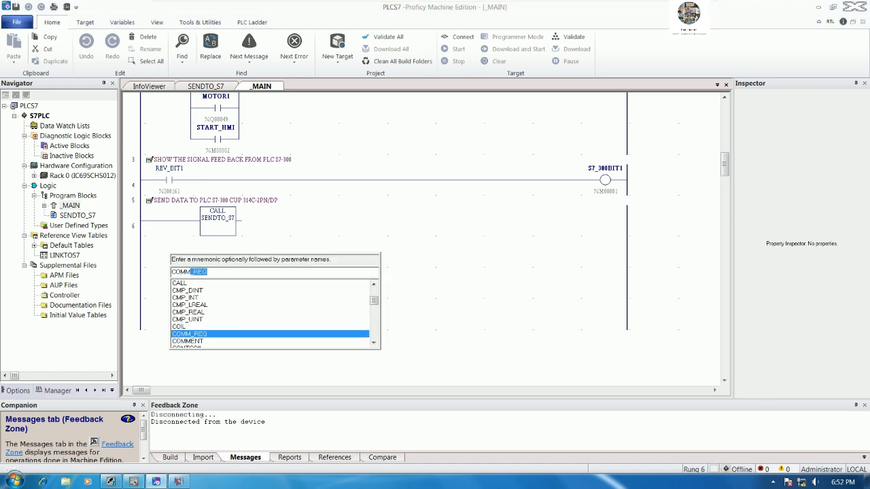
key(Escape)
text(START)
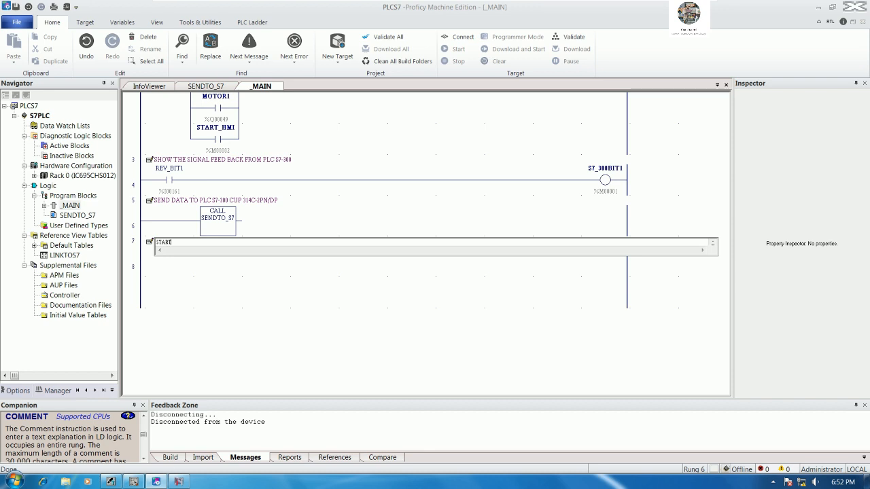
text(/S7)
text(TO)
text(FROM)
key(BackSpace)
key(BackSpace)
key(BackSpace)
key(BackSpace)
key(BackSpace)
key(BackSpace)
text(CONTROL FROM PC)
key(BackSpace)
text(LC GE TO PLC S7-300)
click(242, 279)
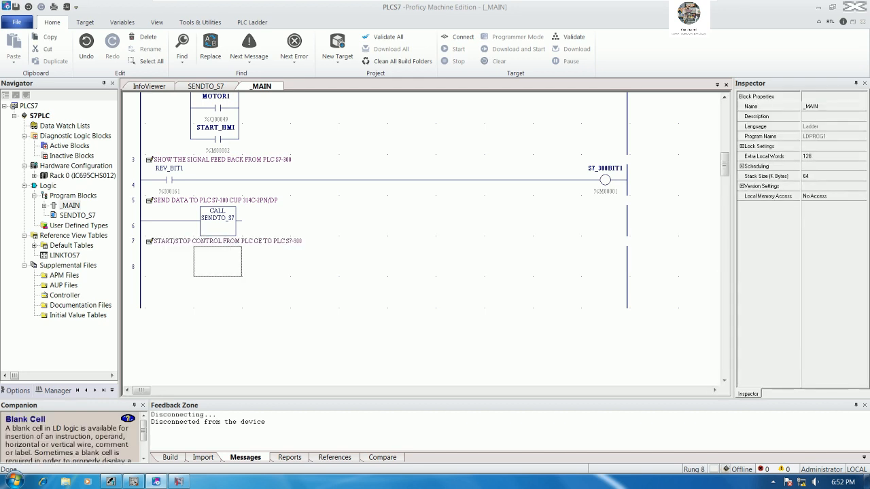
Insert a normally closed contact (NCCON) with variable STOP_HMI1 at the start of rung 8.
key(Left)
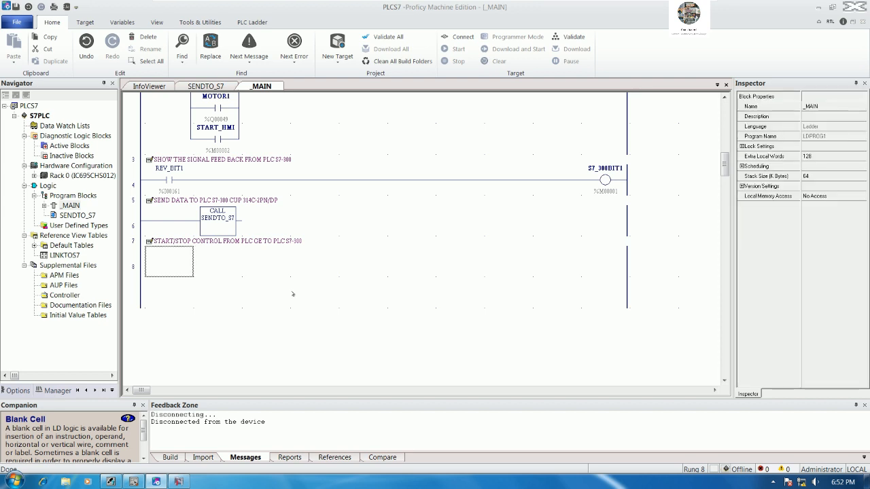
text(N)
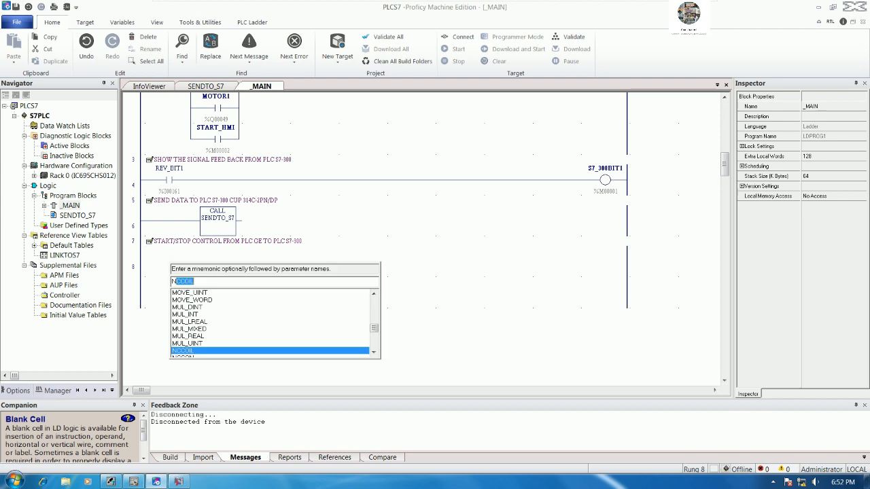
text(CCON)
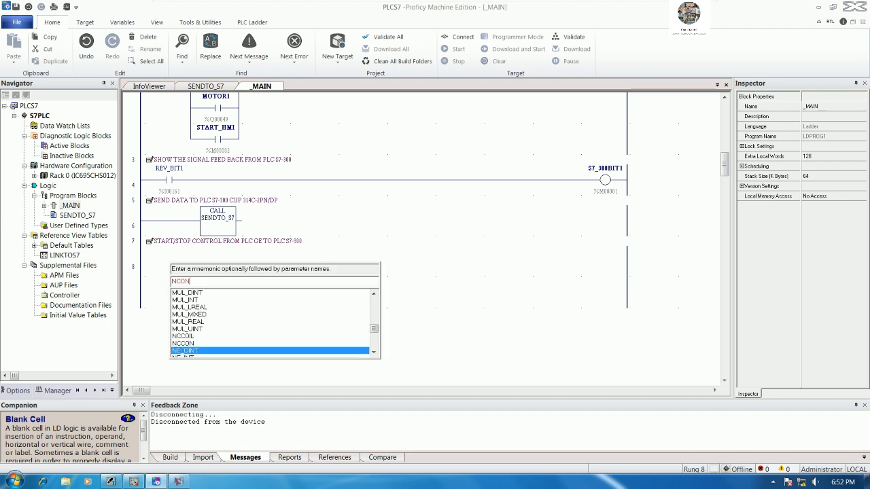
key(Return)
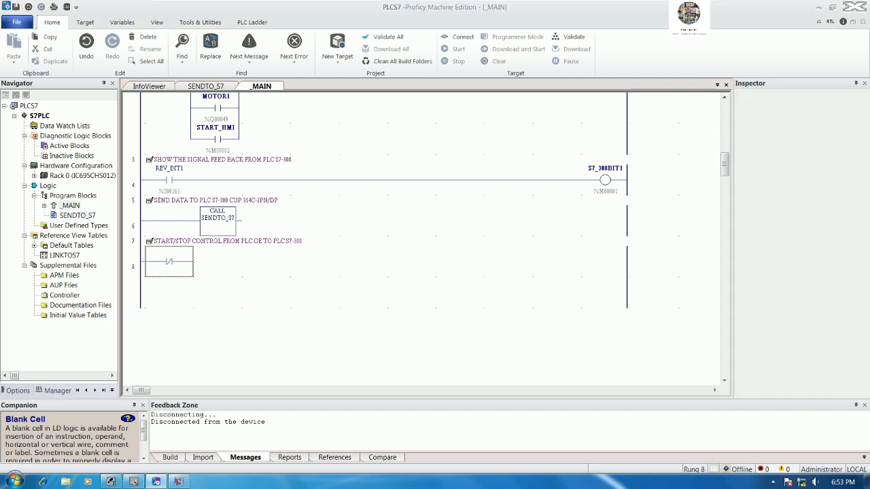
text(STO)
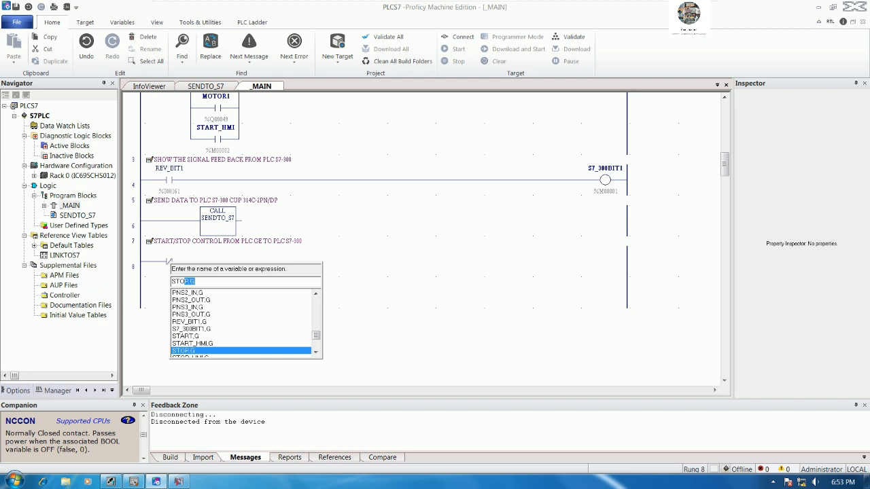
text(P)
key(Down)
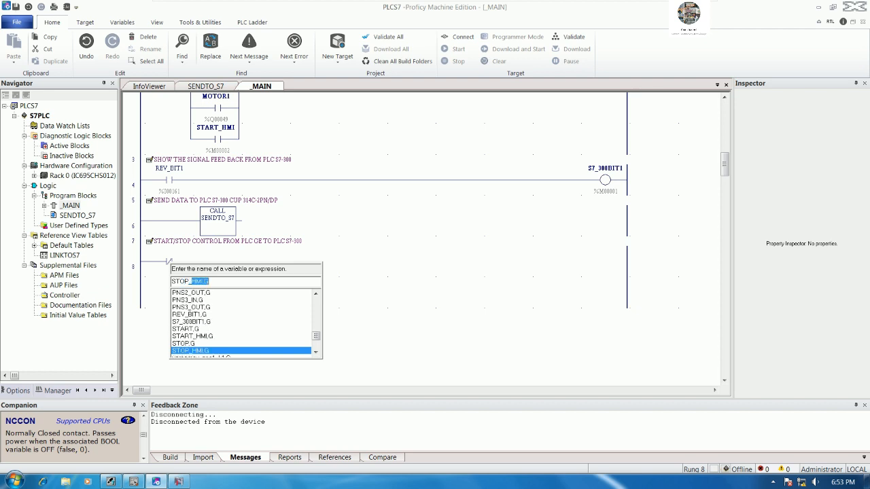
text(_HMI)
key(Return)
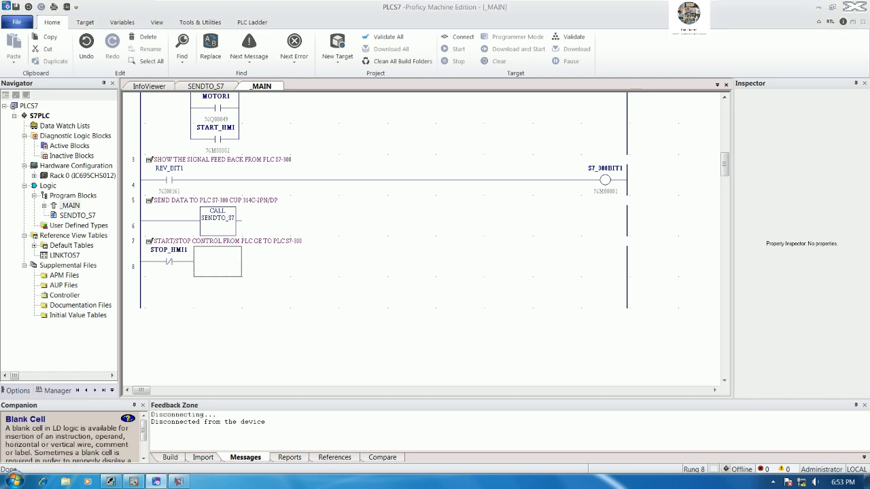
Add a normally open contact (NOCON) with variable START_HMI1 and an output coil to rung 8.
text(CO)
key(BackSpace)
key(BackSpace)
key(BackSpace)
text(NOCON)
key(Return)
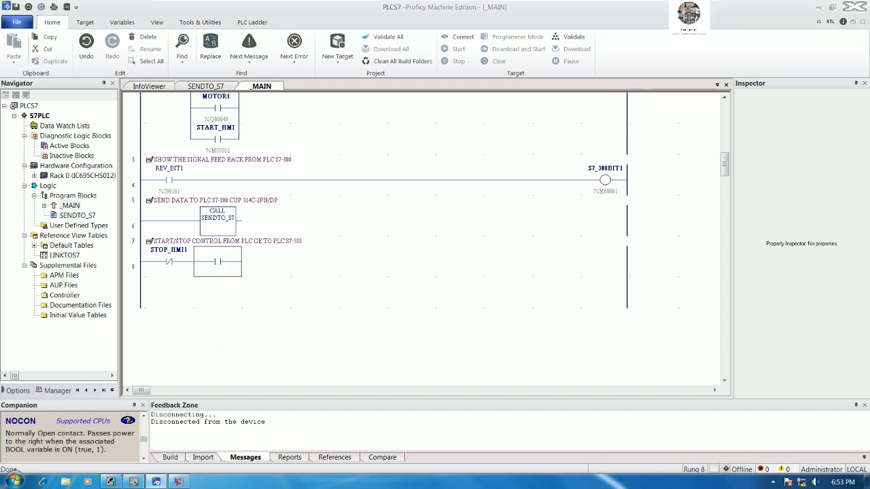
key(Return)
text(START)
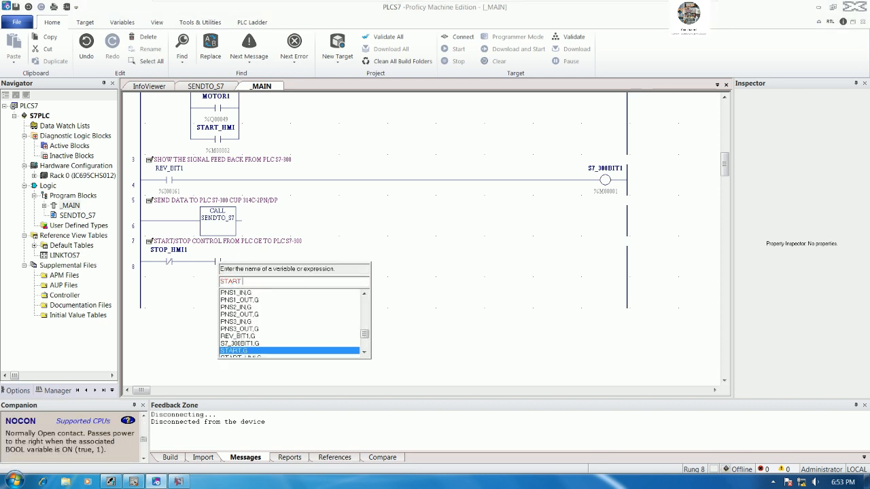
text(_HMI1)
key(Return)
text(COIL)
key(Return)
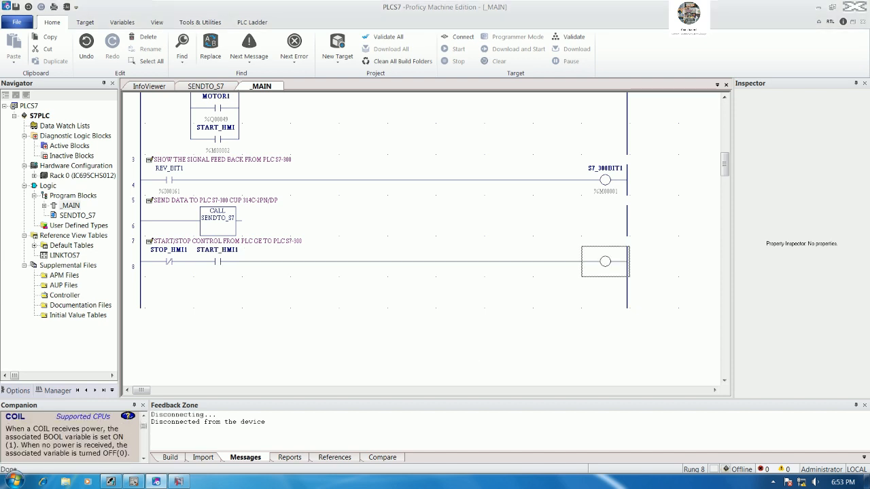
Copy the variable name W2_BIT1 from the second BINDEC block in SENDTO_S7 and assign it to the rung 8 coil in _MAIN.
click(206, 87)
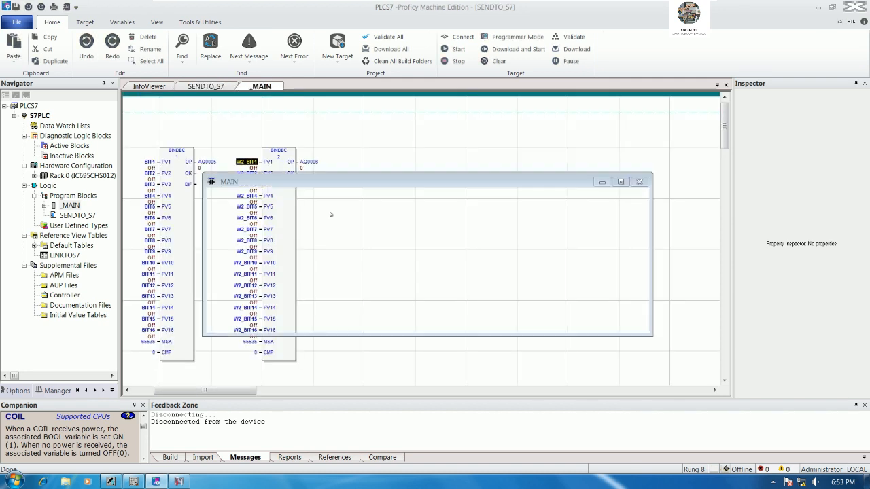
right_click(257, 165)
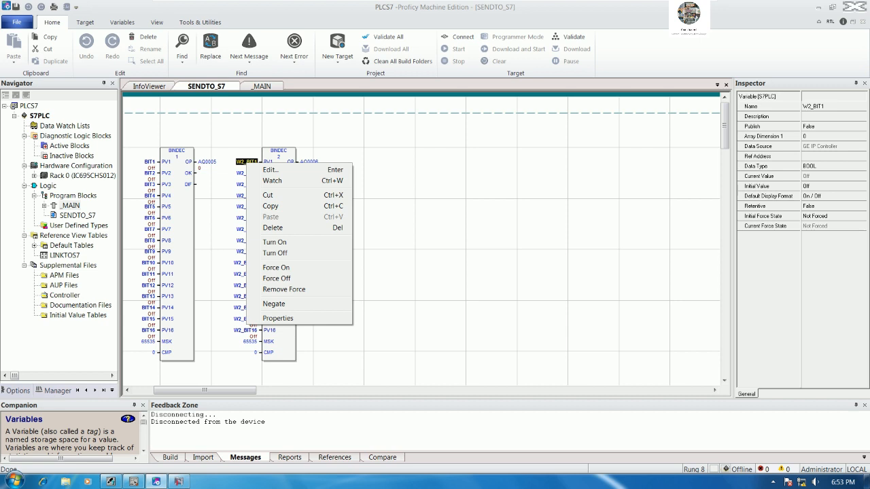
click(270, 170)
key(ctrl+c)
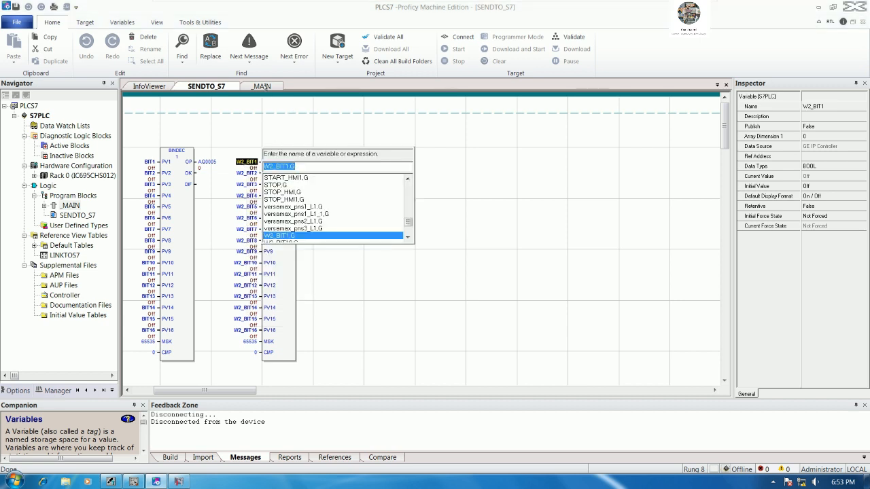
click(265, 88)
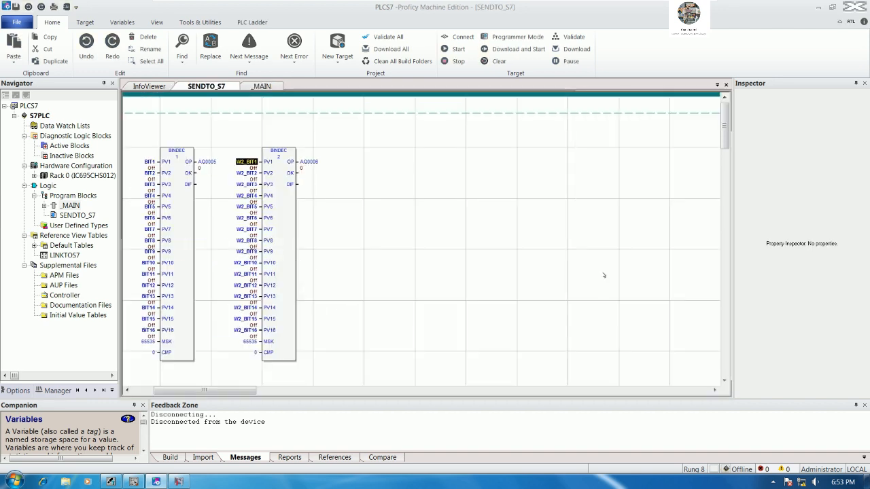
double_click(603, 263)
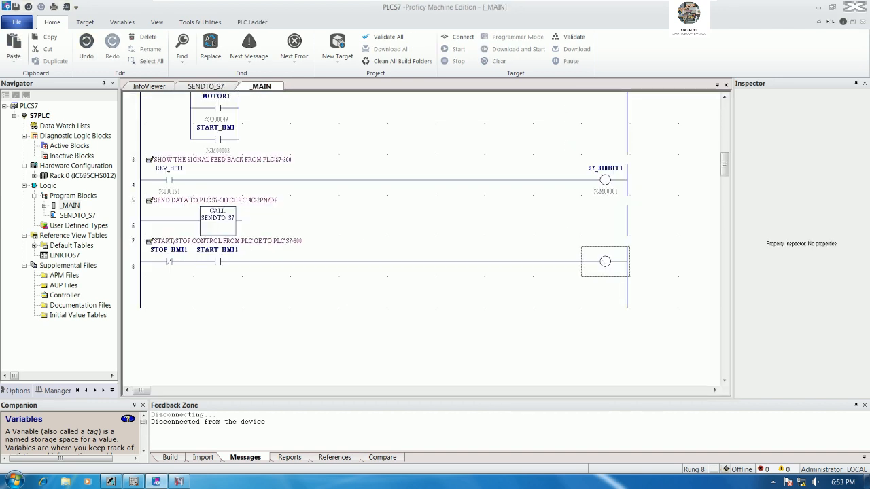
key(ctrl+v)
key(Return)
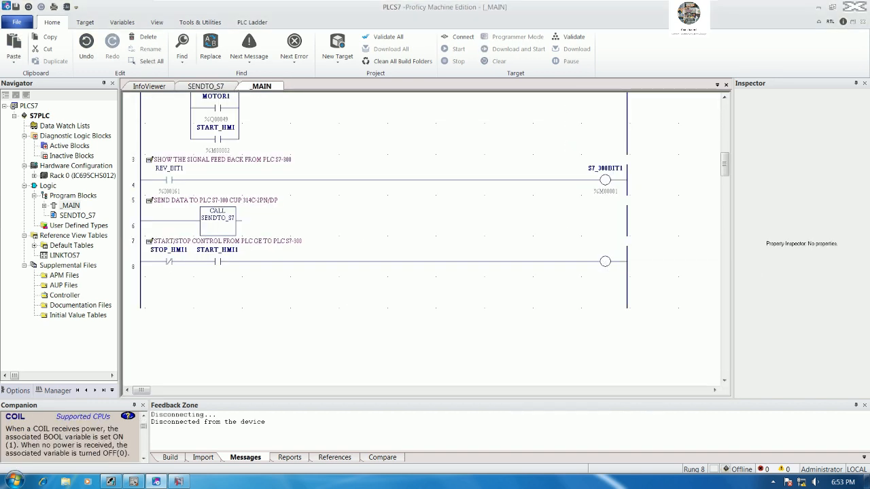
Add a normally open contact (NOCON) with variable W2_BIT1 in parallel beneath the START_HMI1 contact in rung 8.
click(238, 276)
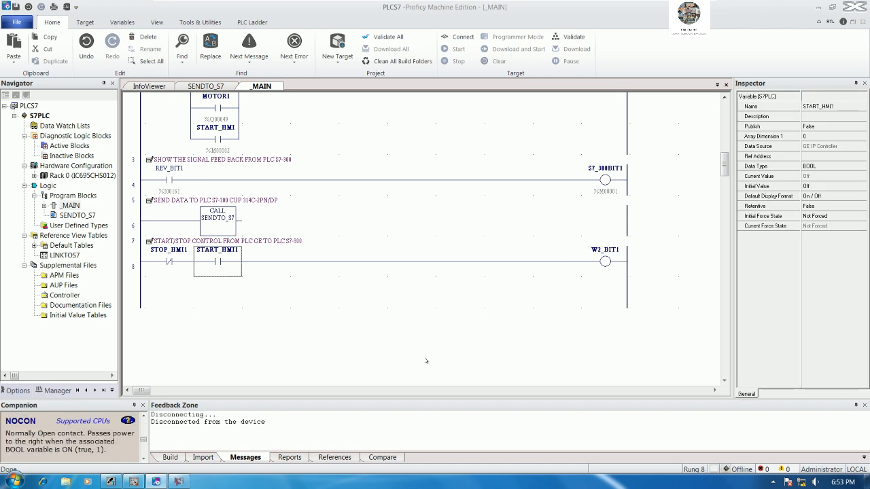
key(Down)
text(NOCON)
key(Return)
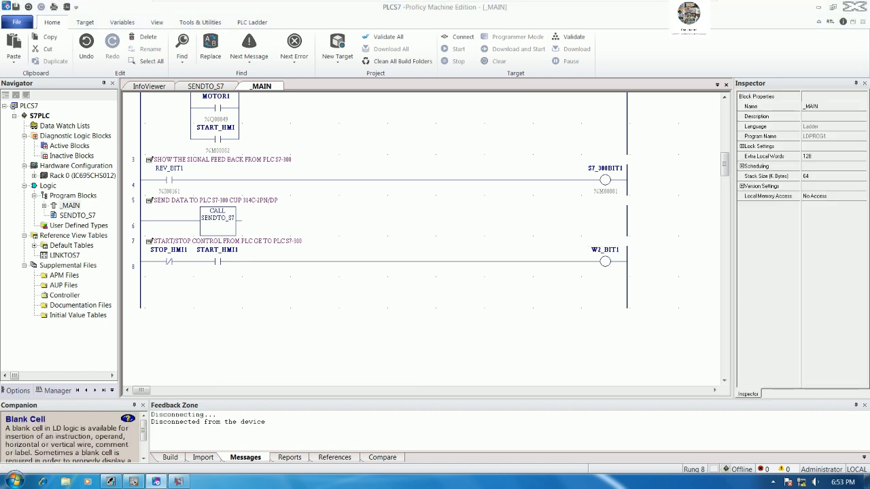
key(Left)
key(Right)
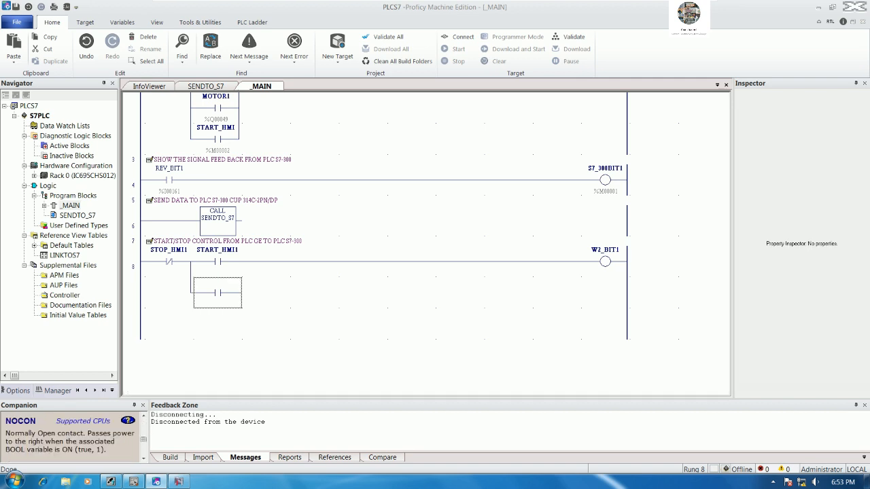
key(Up)
key(Down)
text(W2_BIT1)
key(Return)
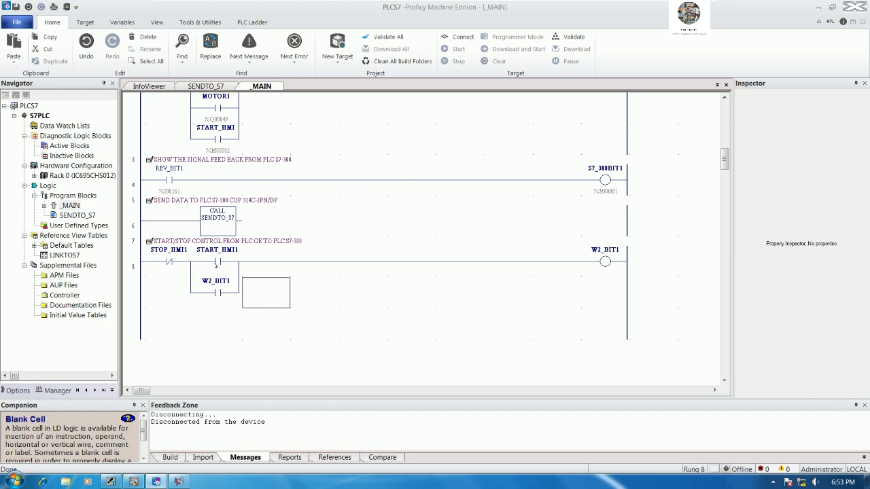
Set the reference address of the STOP_HMI1 variable to %M00004.
click(170, 262)
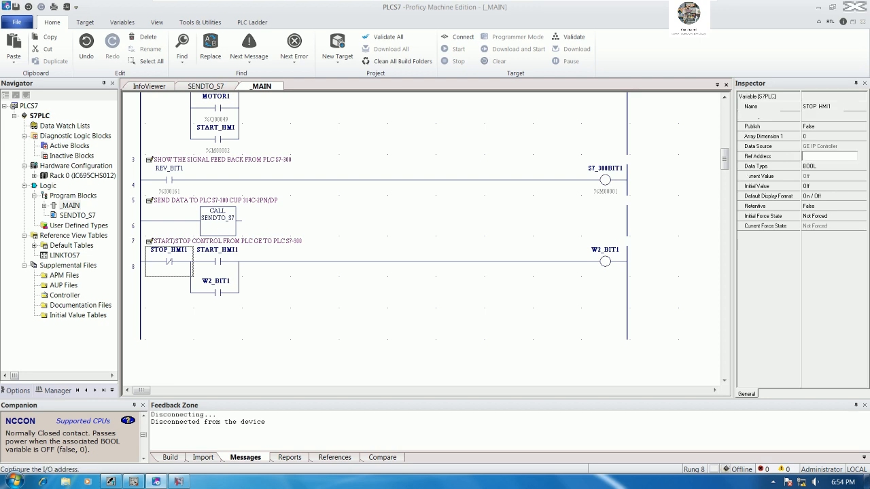
click(830, 156)
text(%M00004)
key(Return)
Set the reference address of the START_HMI1 variable to %M00005.
click(218, 262)
click(811, 156)
text(%)
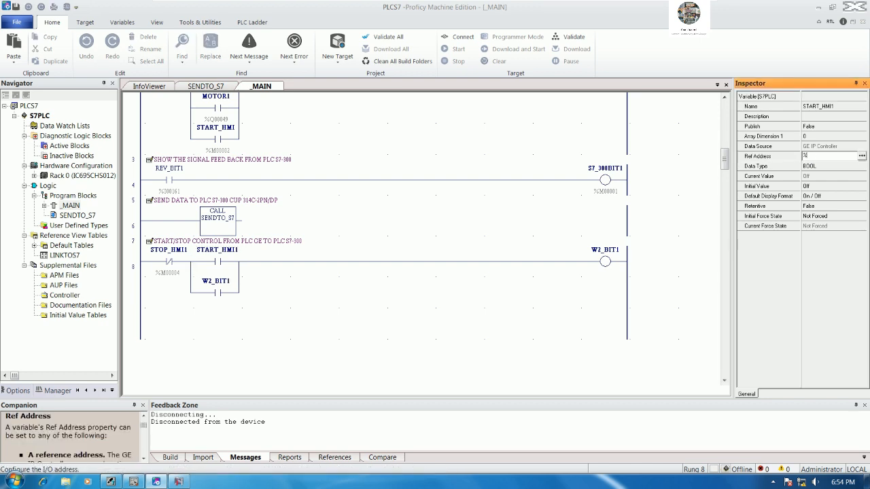
text(M00005)
key(Return)
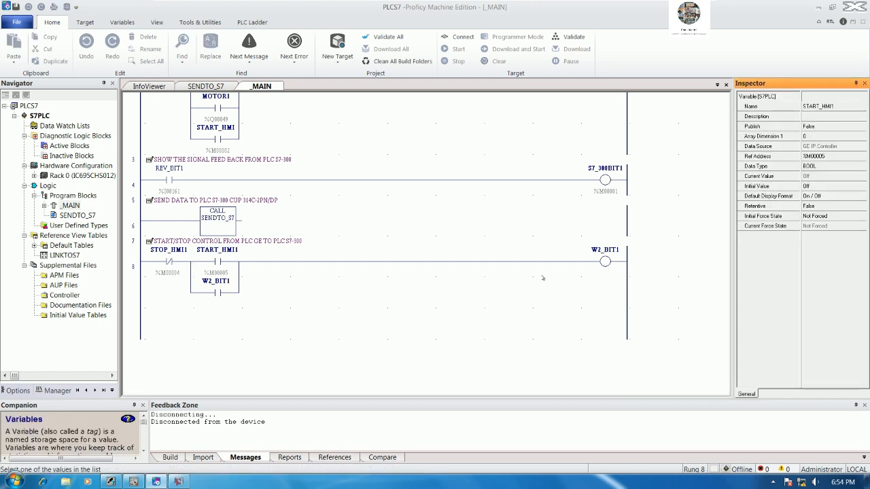
click(531, 273)
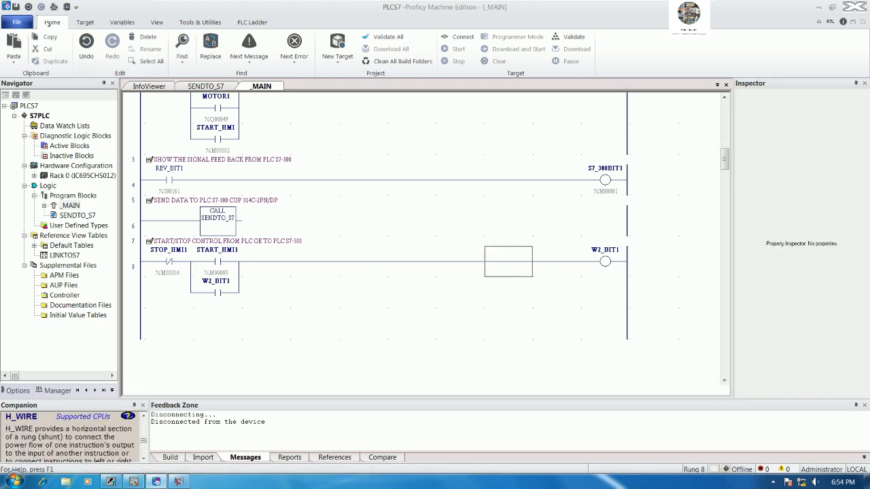
Save the project, connect to the PLC and download the logic in run mode with new symbolic variables cleared to zero.
click(16, 7)
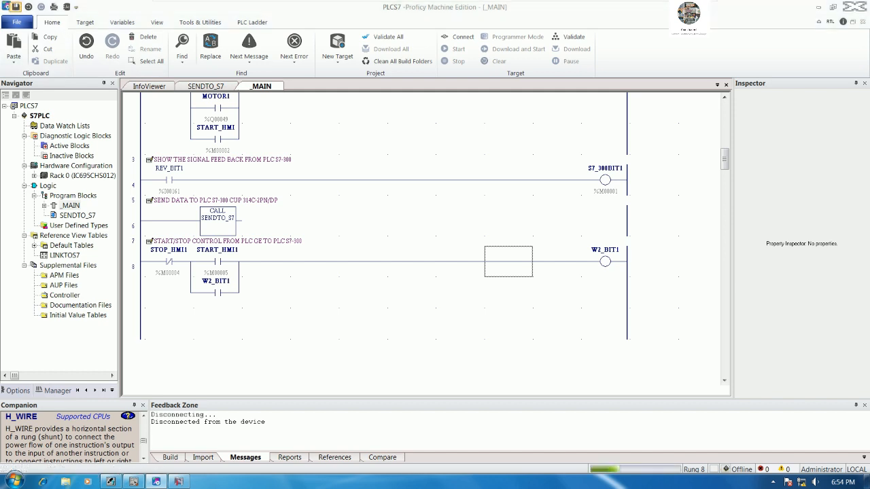
click(457, 37)
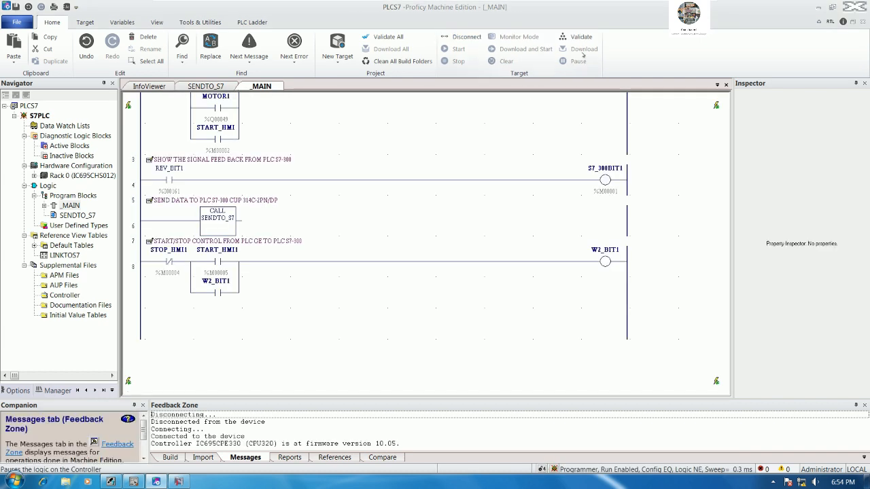
click(582, 49)
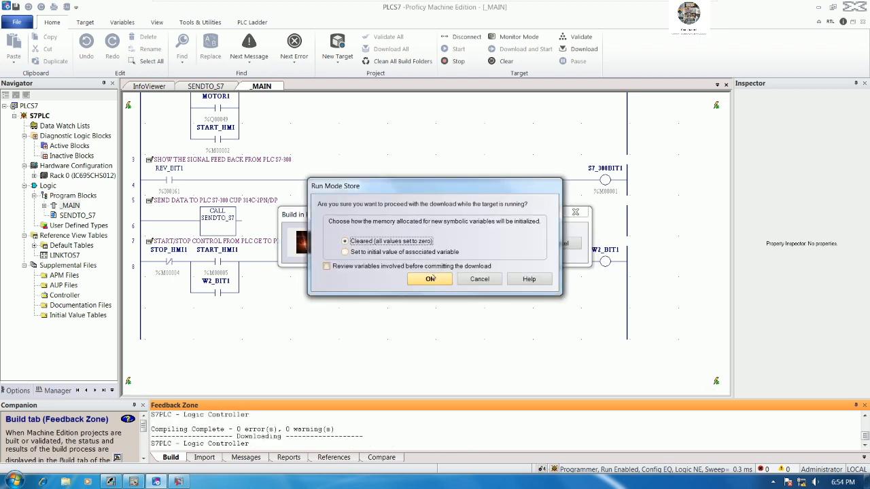
click(434, 276)
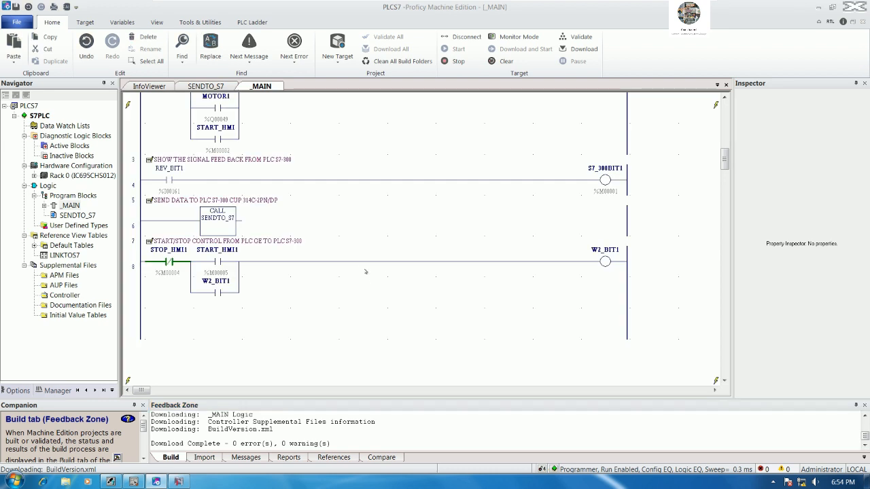
click(364, 266)
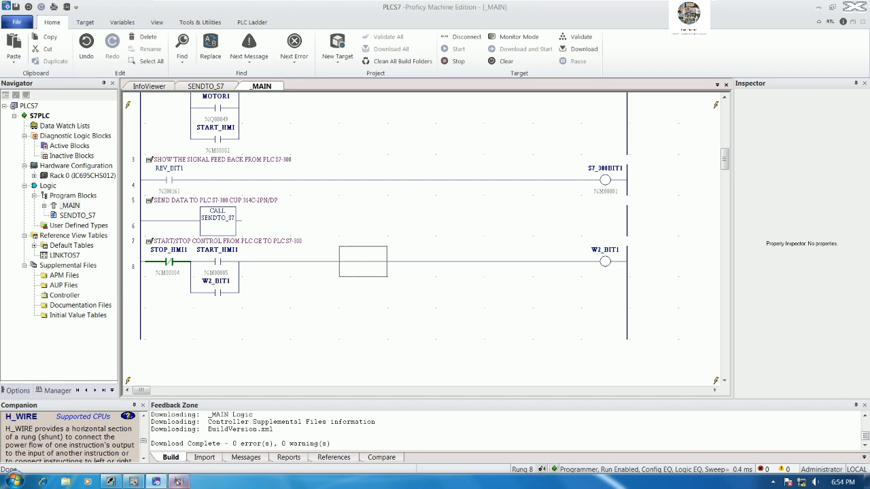
Switch to CIMPLICITY Workbench, enable dynamic mode and create a Boolean device point STOP_HMI1 on device HMI1.
click(180, 483)
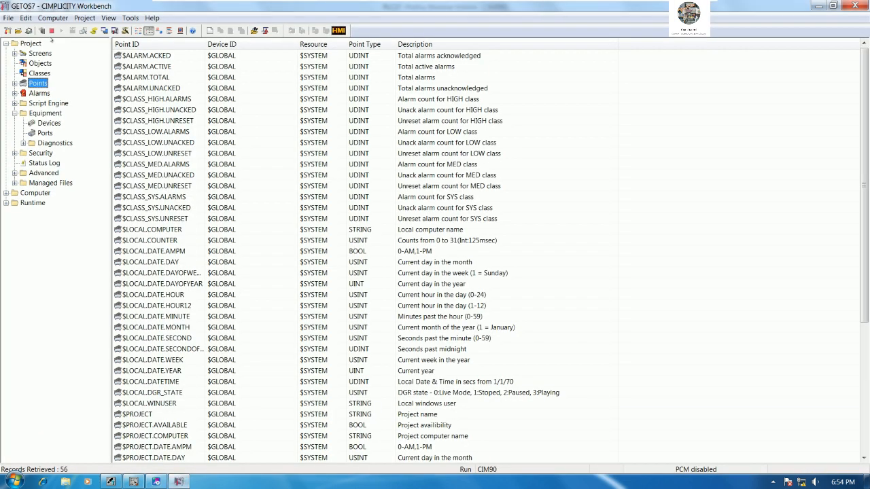
click(41, 31)
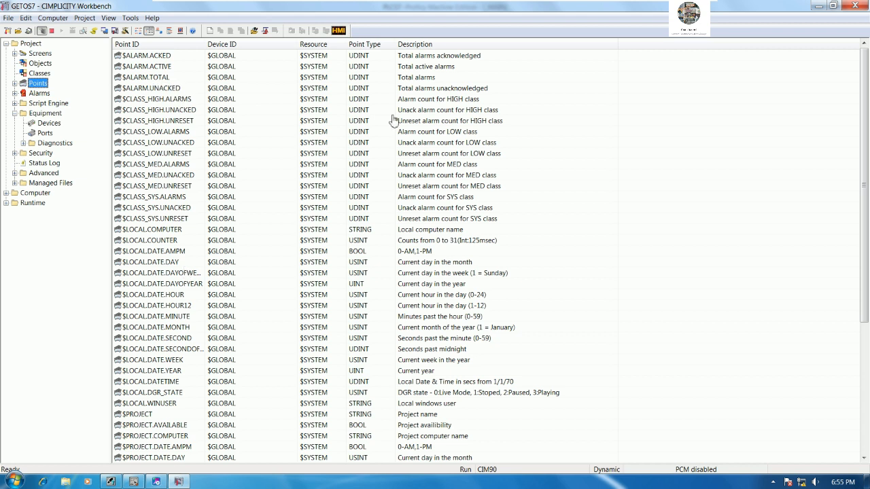
right_click(654, 157)
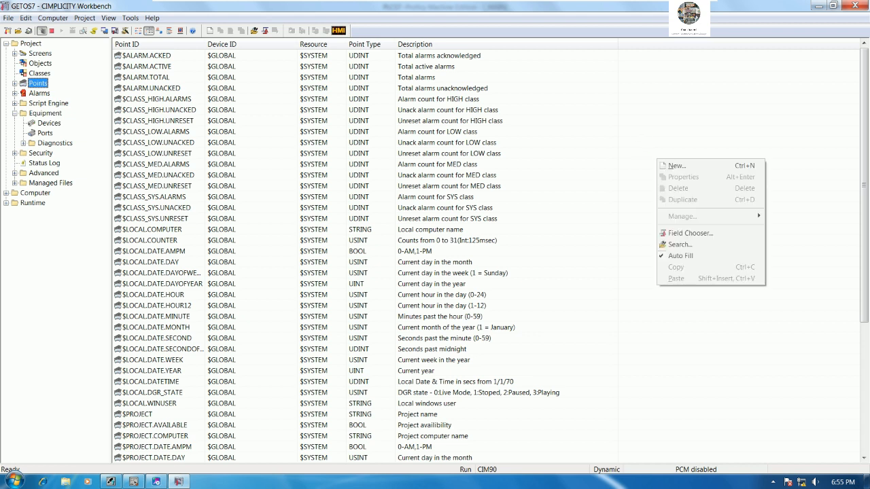
click(677, 168)
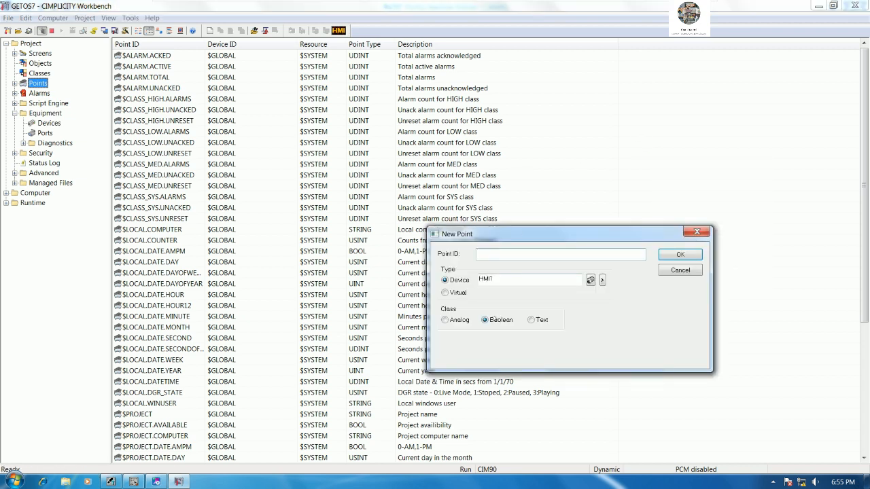
text(STOP_HMI1)
key(Return)
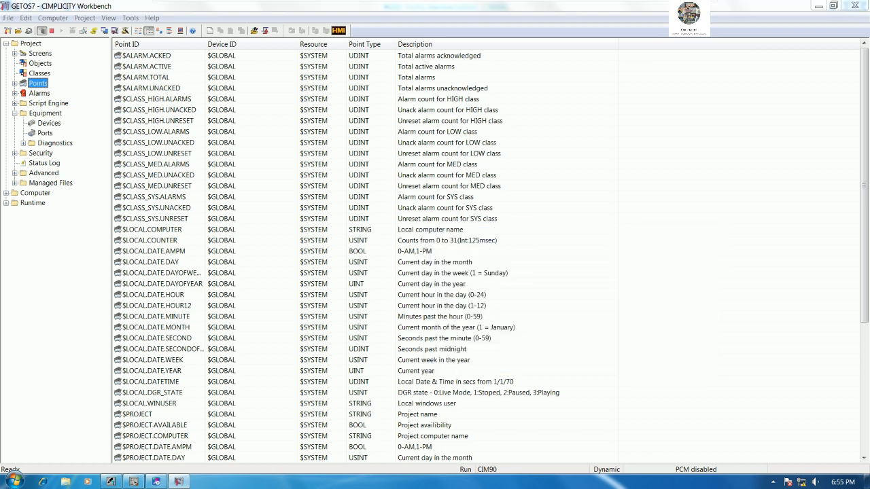
Check the contact's address in the _MAIN ladder and set the STOP_HMI1 point's device address to %M4.
click(487, 164)
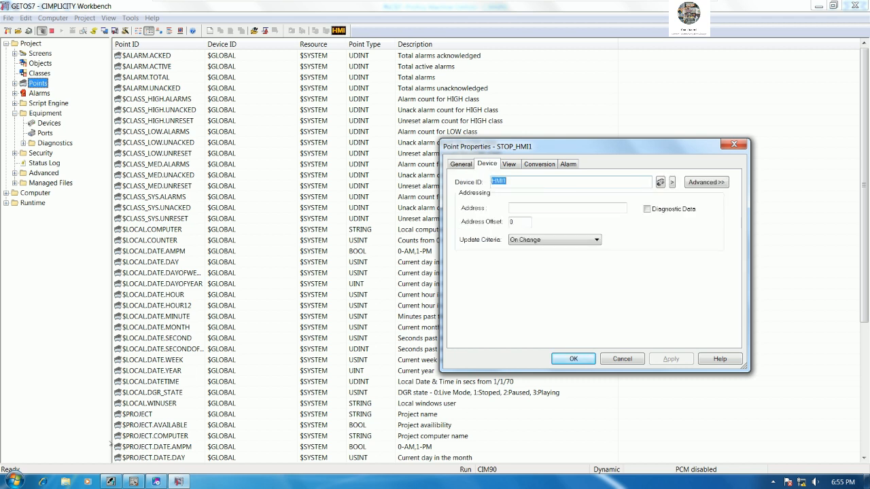
click(156, 482)
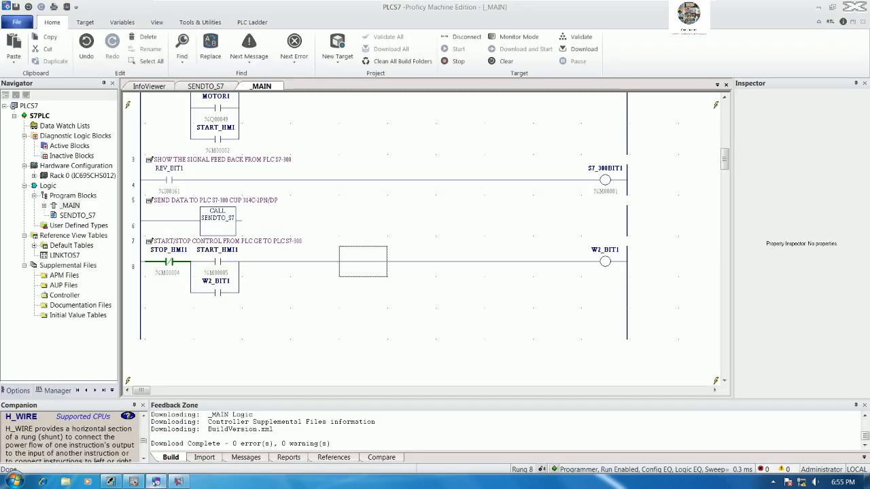
click(156, 482)
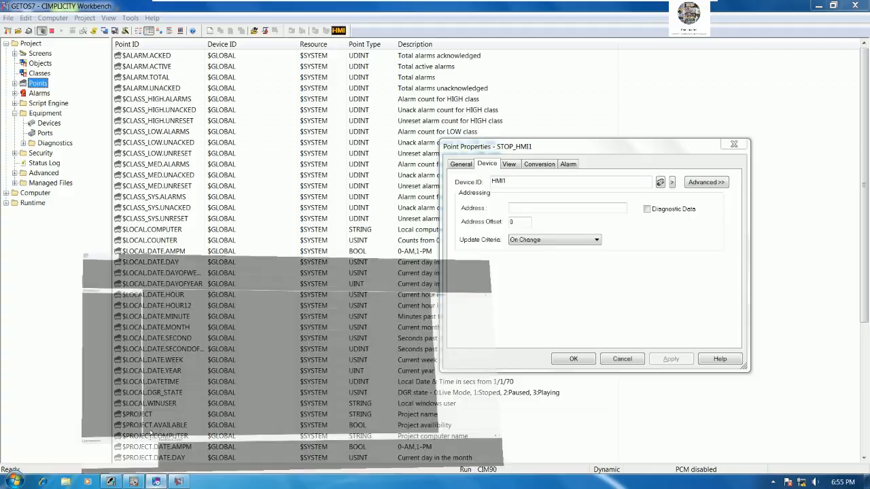
click(155, 482)
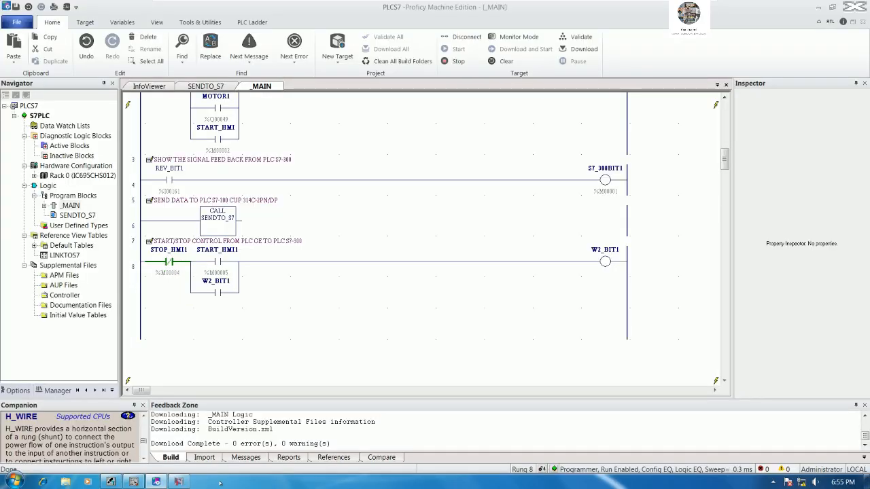
click(178, 482)
click(517, 202)
text(%M4)
key(Return)
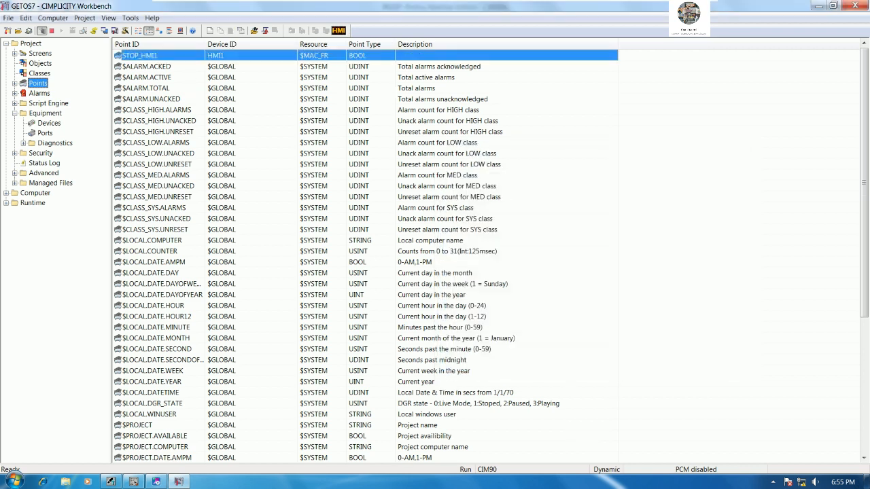
Duplicate the STOP_HMI1 point as START_HMI1 on device HMI1.
right_click(252, 207)
click(276, 246)
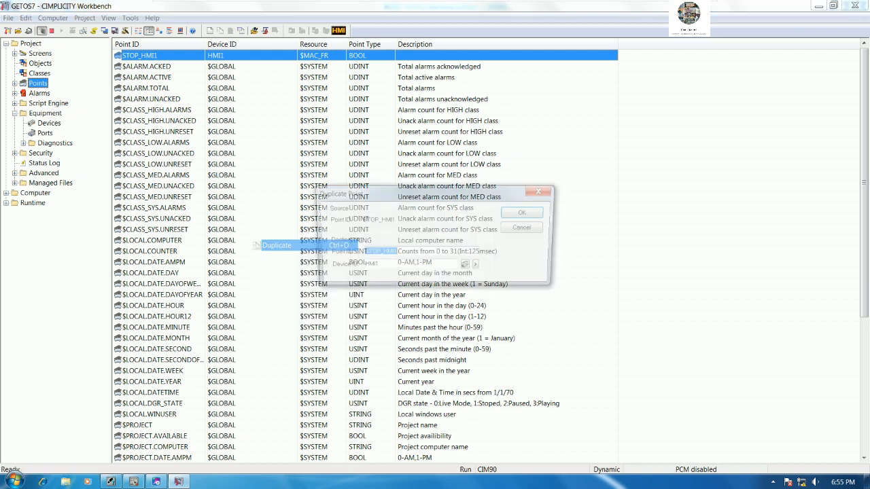
click(408, 253)
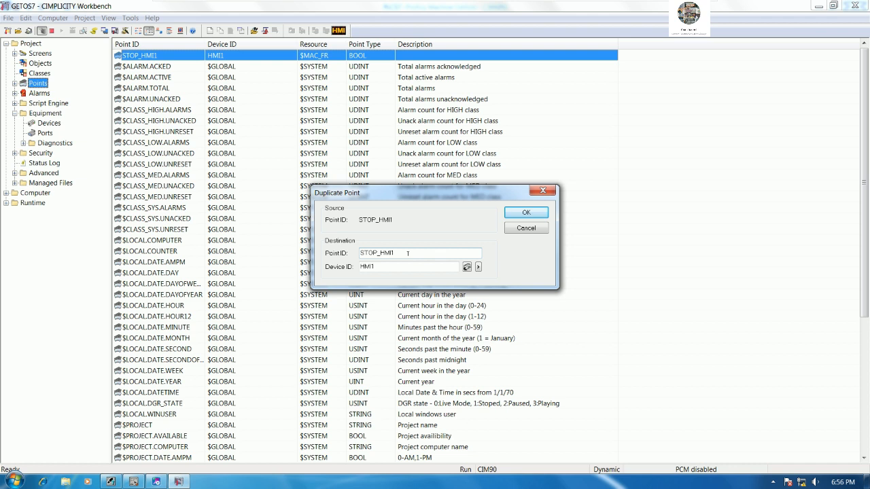
key(BackSpace)
key(BackSpace)
key(BackSpace)
key(BackSpace)
key(BackSpace)
key(BackSpace)
key(BackSpace)
text(START_HMI)
click(512, 213)
Set the START_HMI1 point's device address to %M5.
click(529, 207)
key(BackSpace)
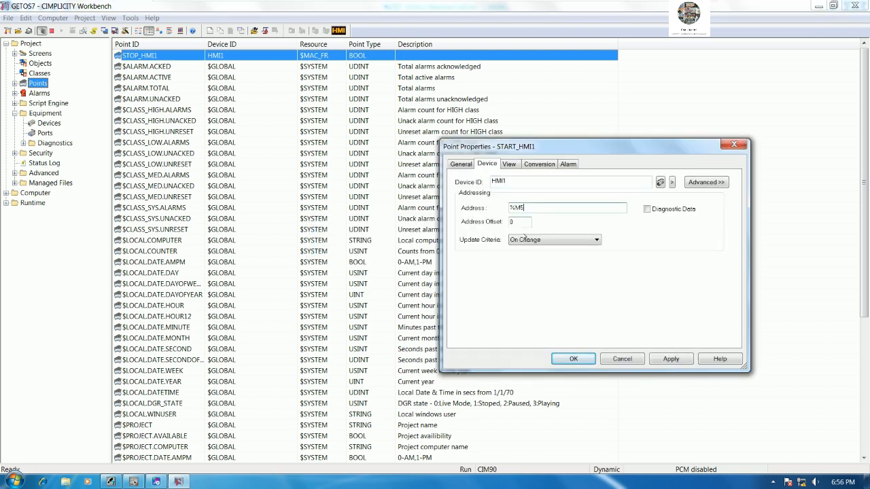
click(568, 358)
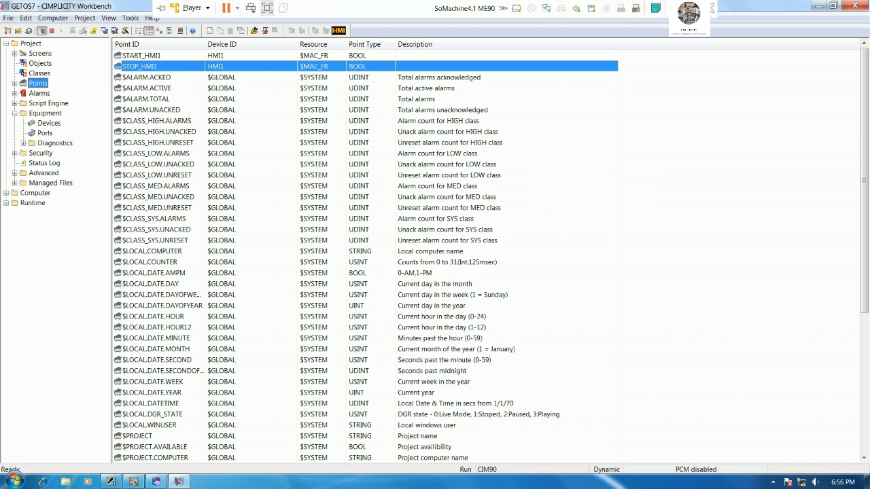
click(171, 55)
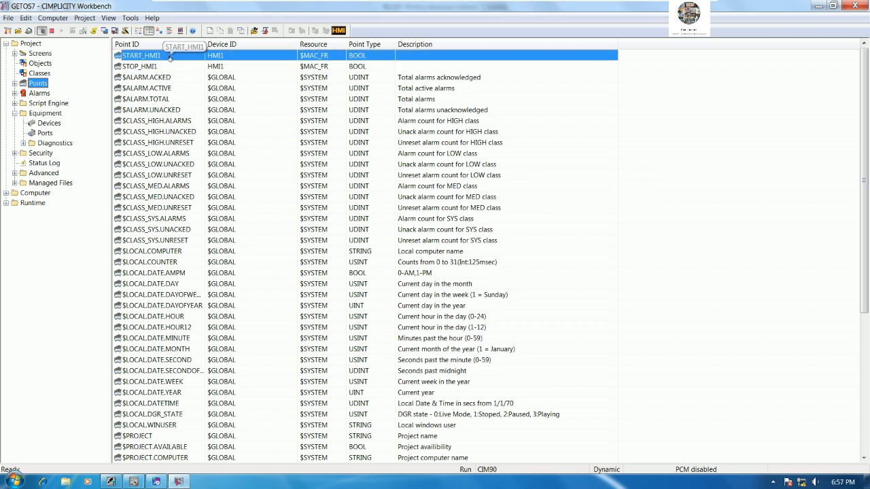
click(175, 66)
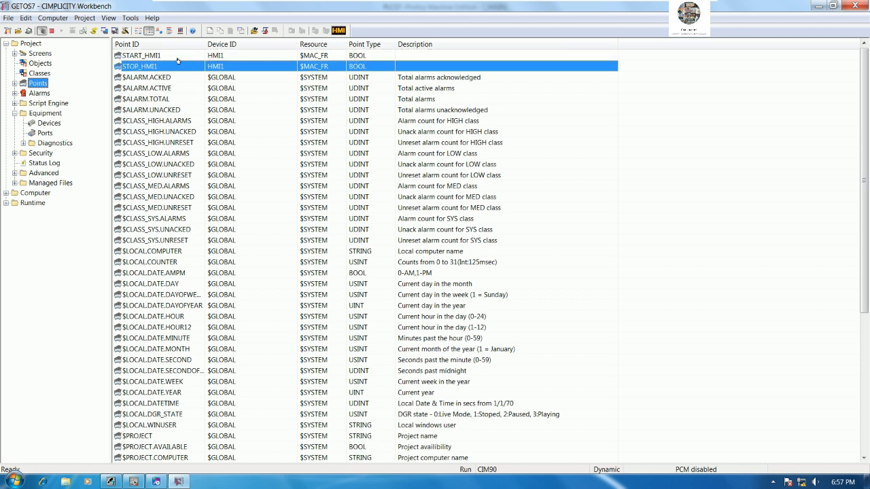
Switch to Proficy Machine Edition, disconnect from the controller and set the W2_BIT1 coil's reference address to %M6.
click(181, 56)
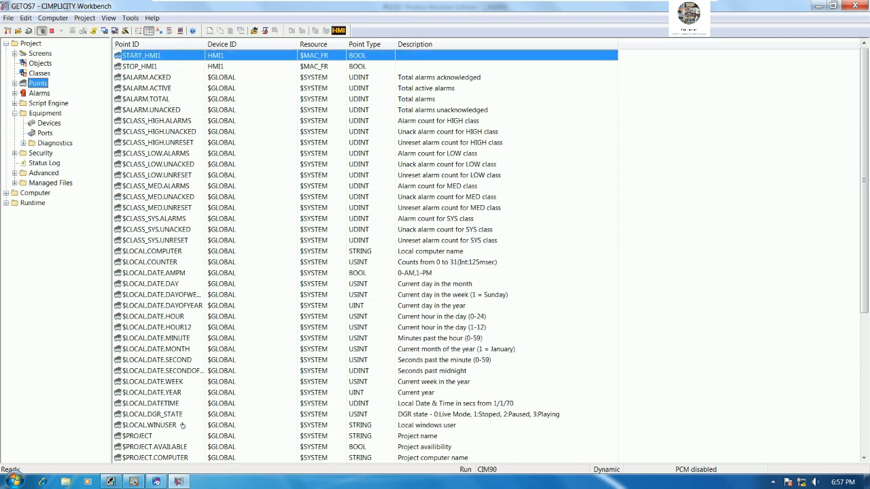
click(156, 482)
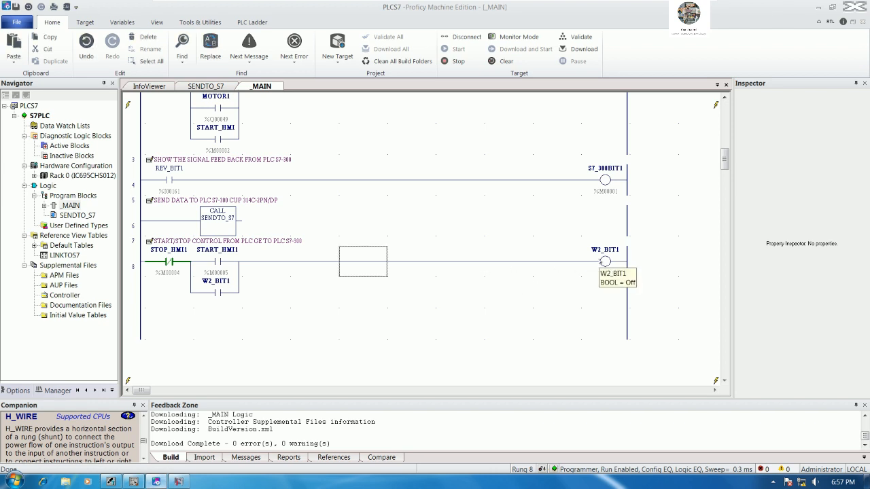
click(601, 262)
mouse_move(601, 269)
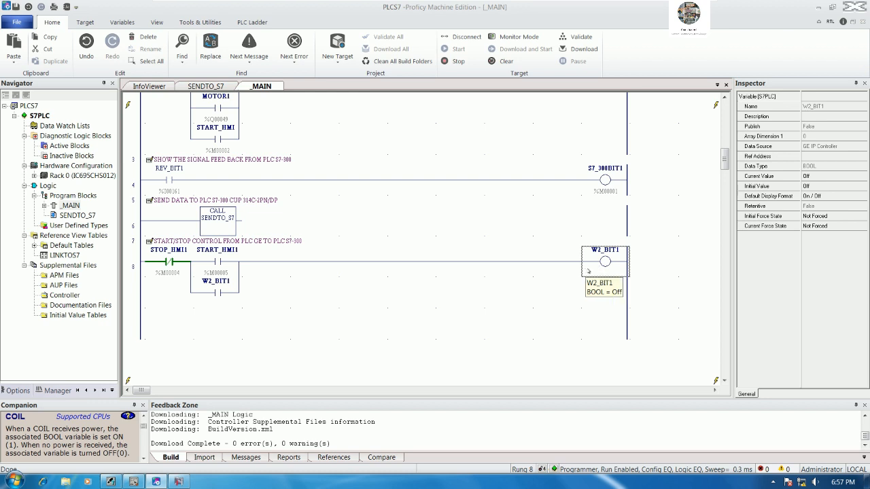
click(464, 39)
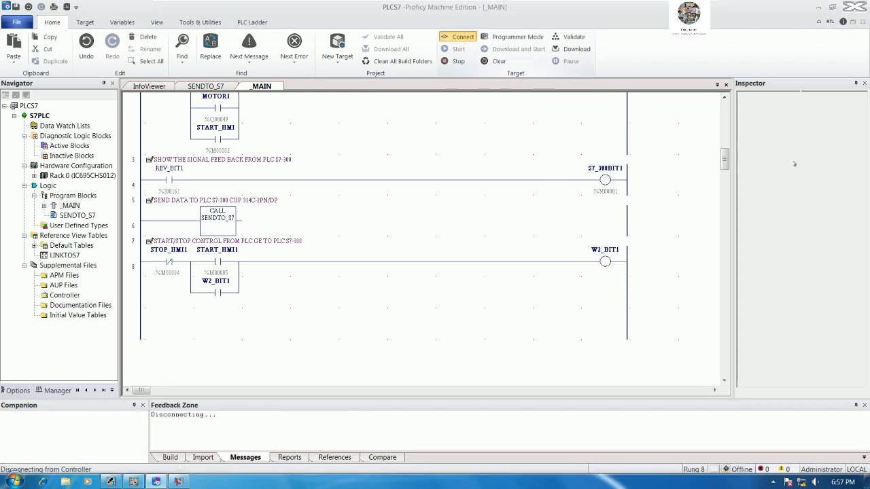
click(816, 165)
click(817, 157)
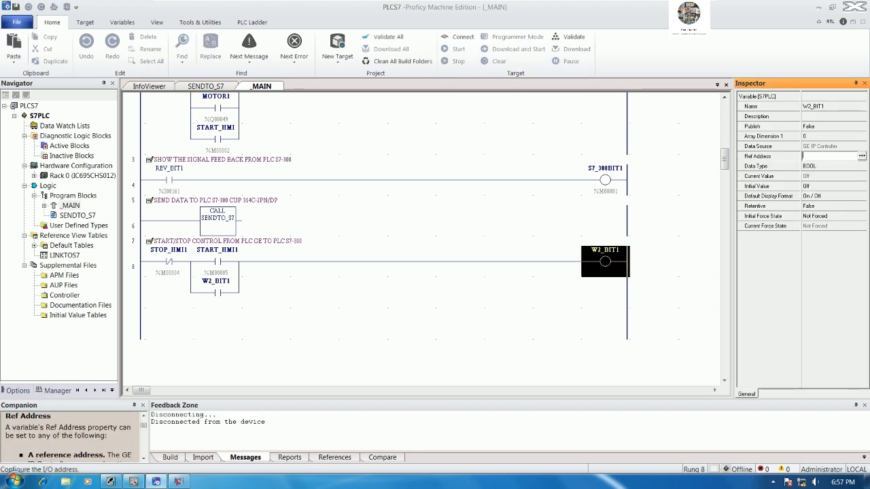
text(%m6)
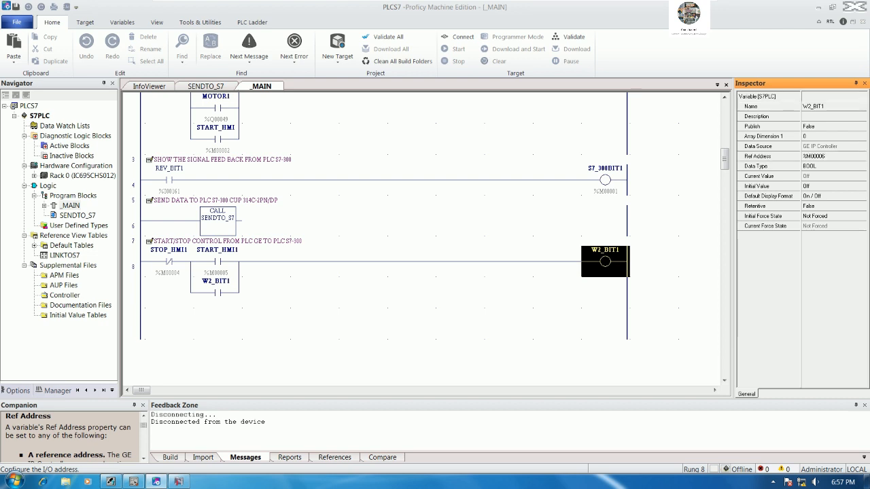
key(Return)
click(411, 263)
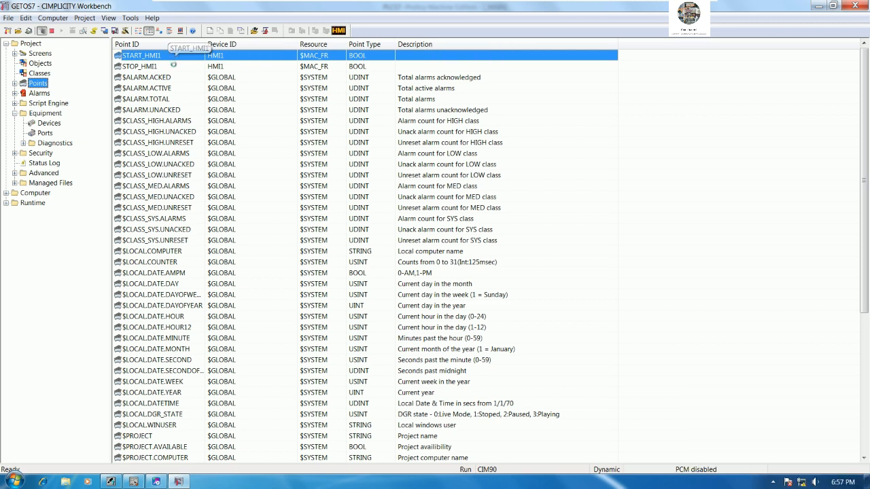
Switch to CIMPLICITY Workbench and duplicate the START_HMI1 point as HMI1_SIGNAL on device HMI1.
right_click(216, 240)
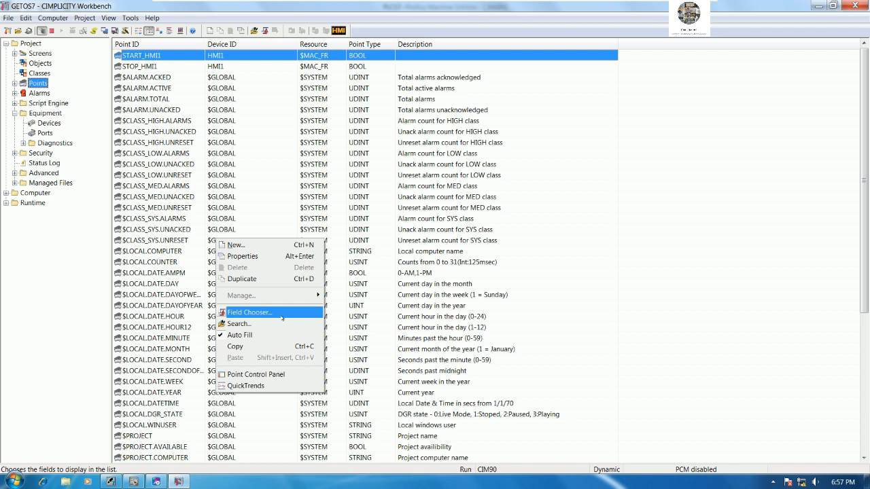
click(242, 279)
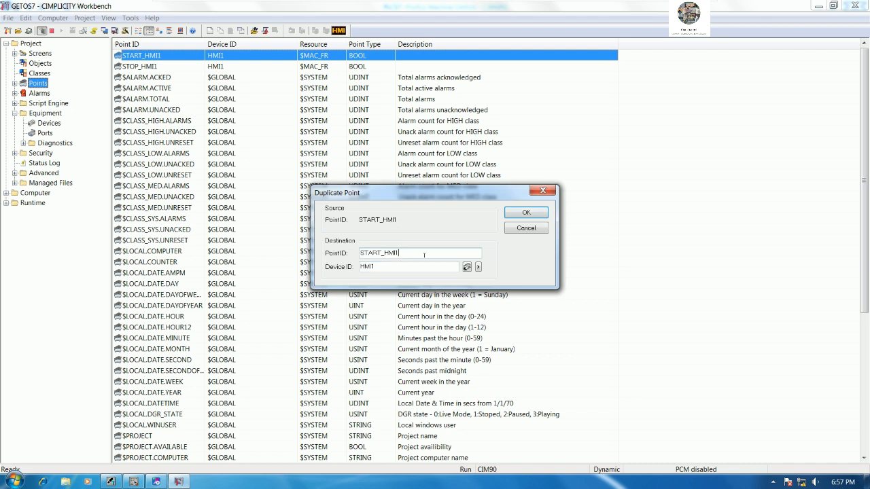
key(BackSpace)
key(BackSpace)
key(BackSpace)
key(BackSpace)
key(BackSpace)
key(BackSpace)
key(BackSpace)
key(BackSpace)
key(BackSpace)
key(Return)
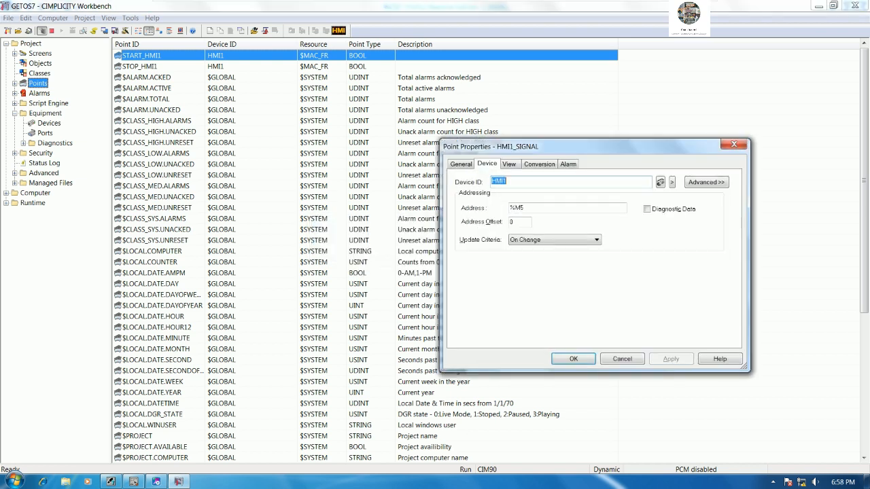
Set the HMI1_SIGNAL point's device address to %M6 and open the project's list of screens.
click(529, 208)
key(BackSpace)
text(6)
key(Return)
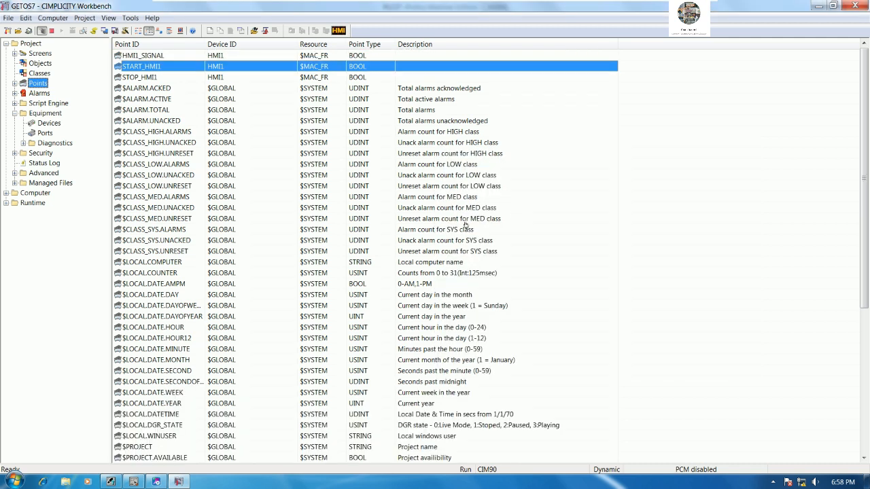
click(161, 66)
click(153, 77)
click(42, 55)
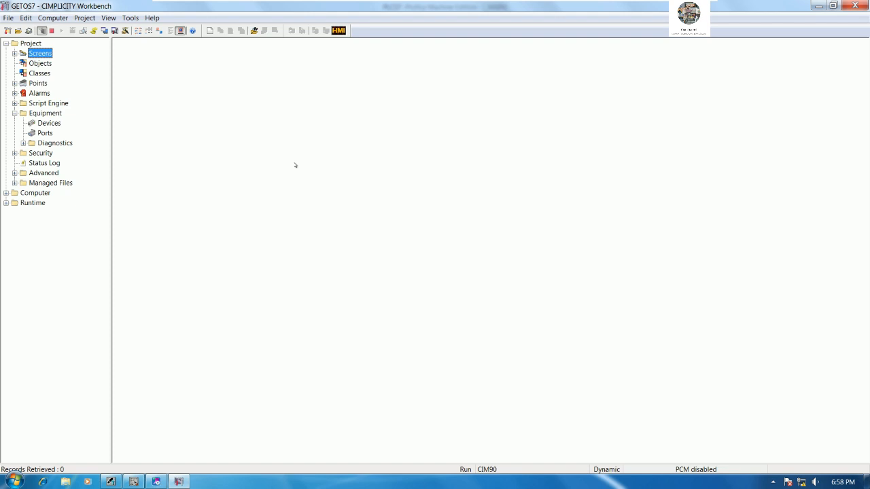
Switch to Proficy Machine Edition, save the PLCS7 project and download it to the reconnected controller.
click(157, 481)
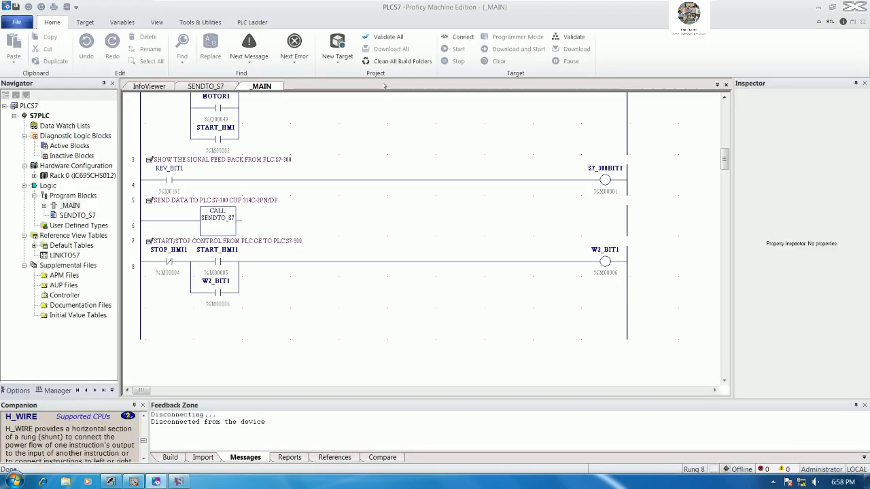
click(16, 8)
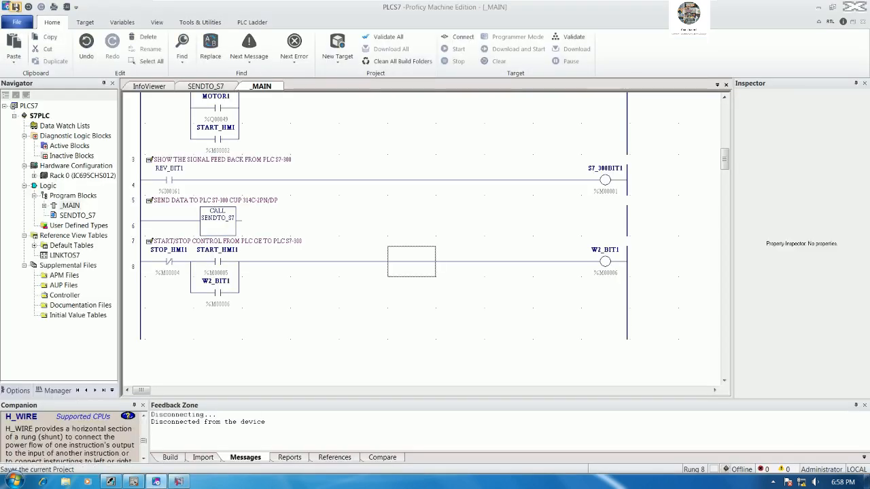
click(459, 37)
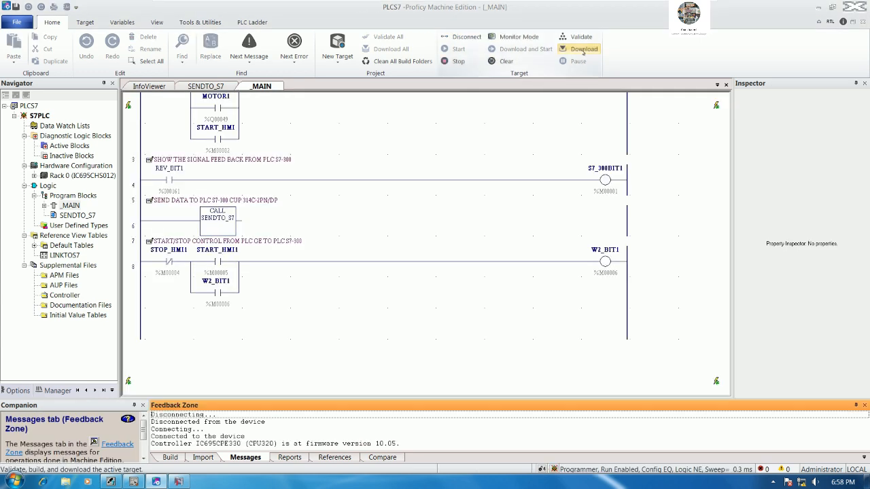
click(584, 49)
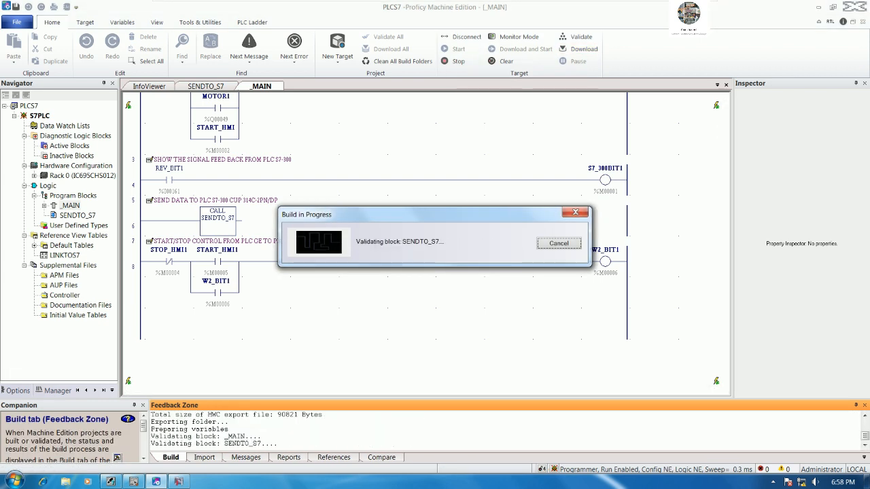
click(435, 281)
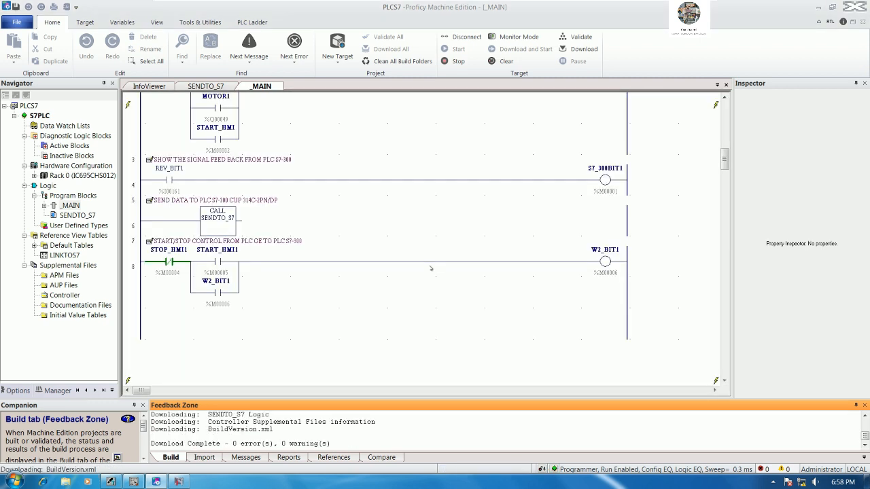
Switch to CIMPLICITY Workbench and create a new screen in a maximized CimEdit window.
click(178, 482)
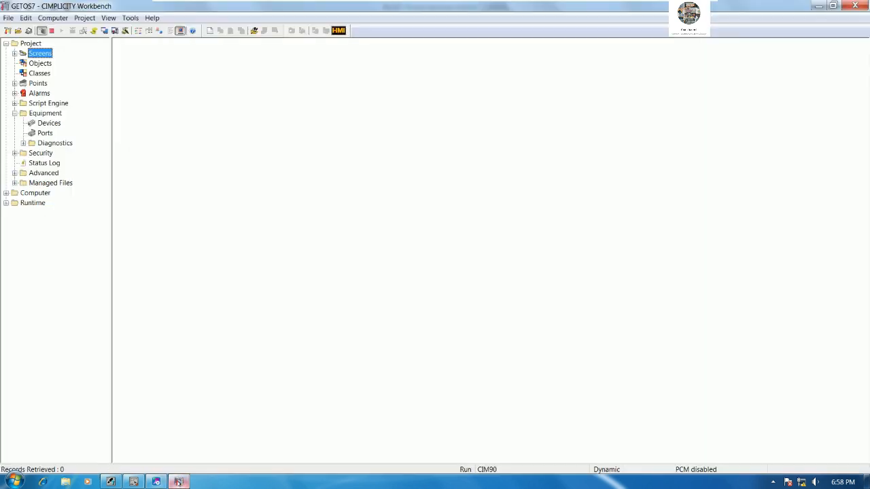
right_click(150, 69)
click(173, 80)
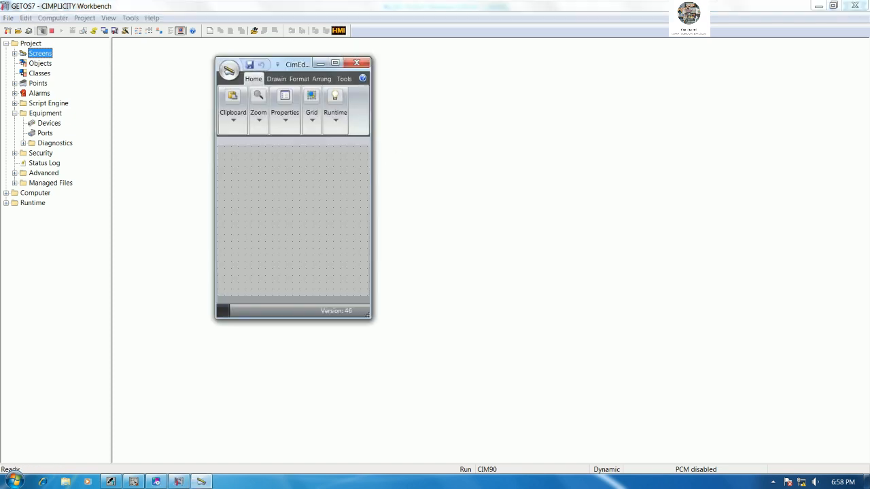
click(336, 63)
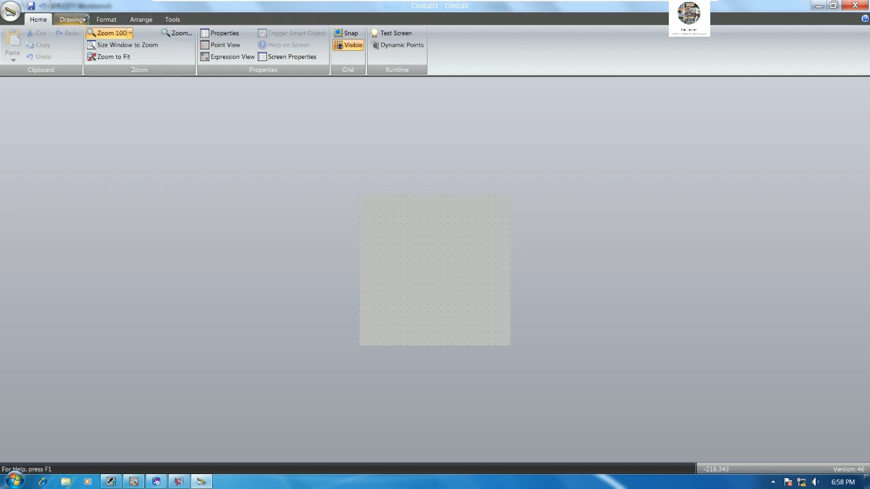
Insert a grey finned motor from the Motors symbol library and place it on the upper half of the screen canvas.
click(72, 19)
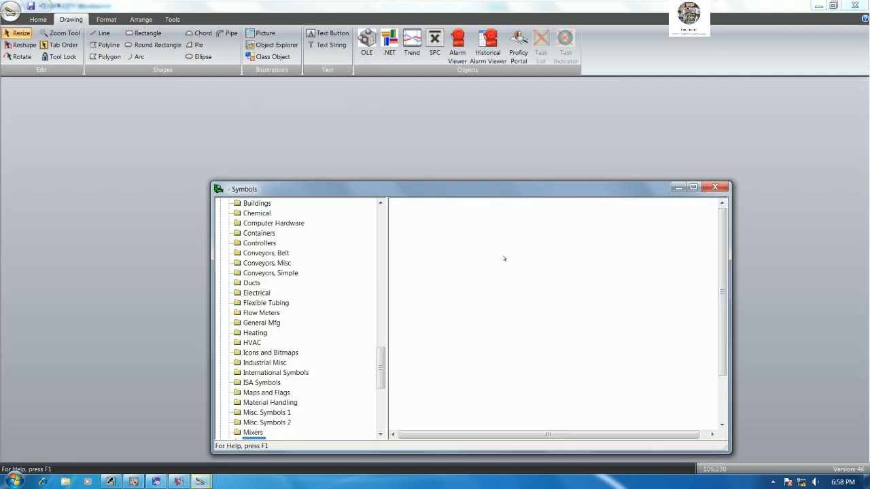
drag(440, 193, 465, 111)
drag(407, 286, 406, 305)
click(277, 260)
click(278, 250)
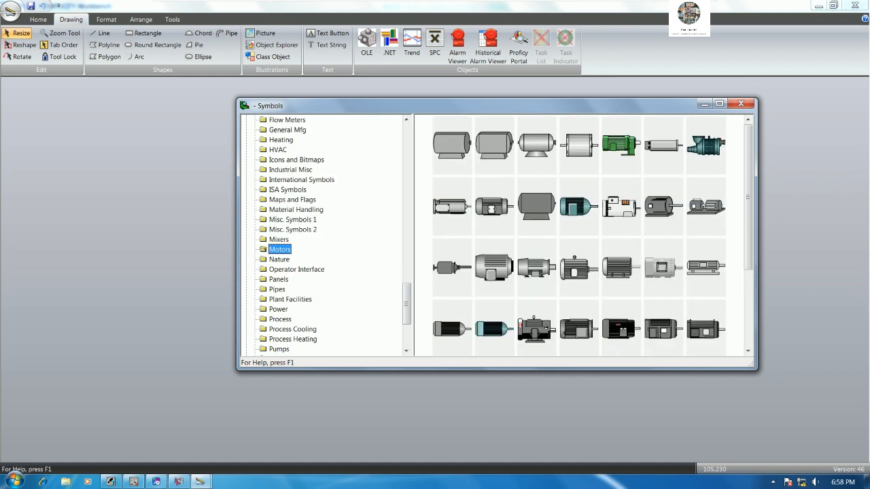
drag(748, 251, 747, 250)
double_click(476, 268)
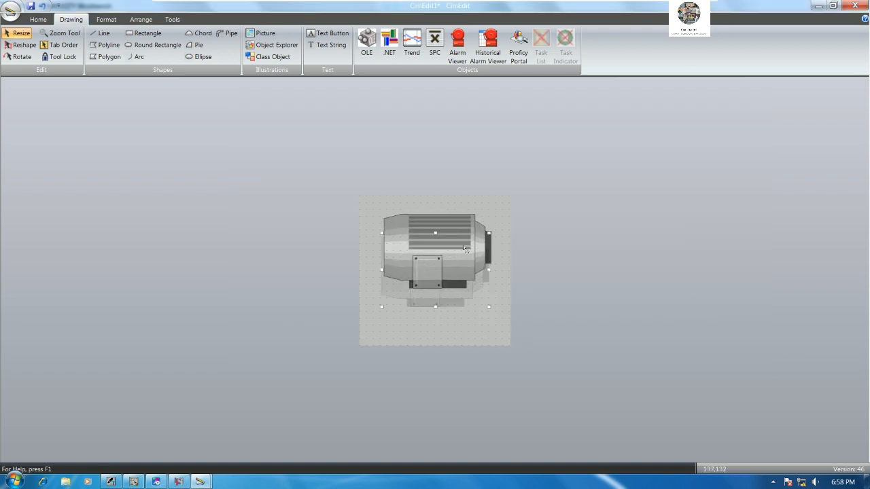
drag(464, 248, 463, 249)
click(485, 313)
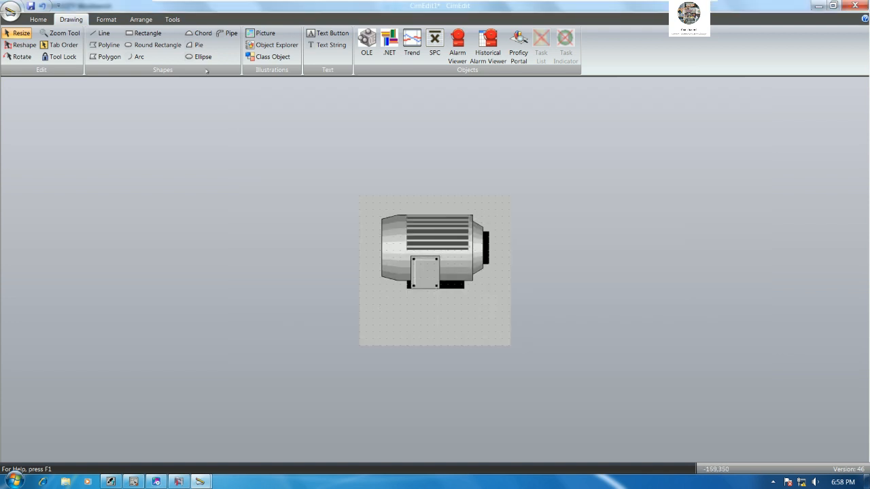
Draw a text button labelled STOP below the motor, near the canvas's lower left corner.
click(328, 32)
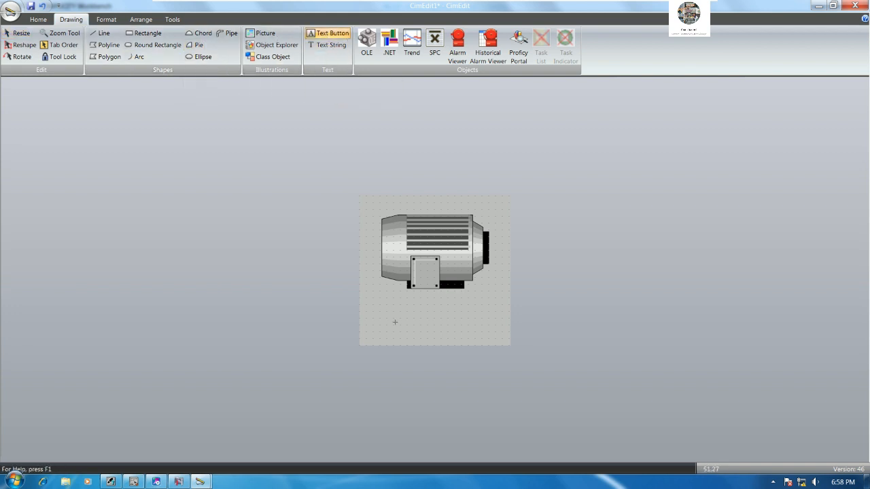
drag(367, 318, 431, 340)
text(STOP)
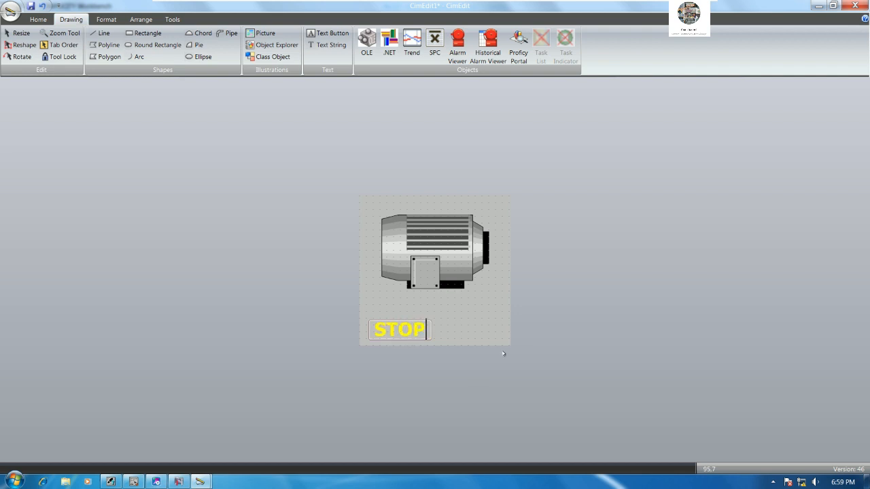
click(503, 355)
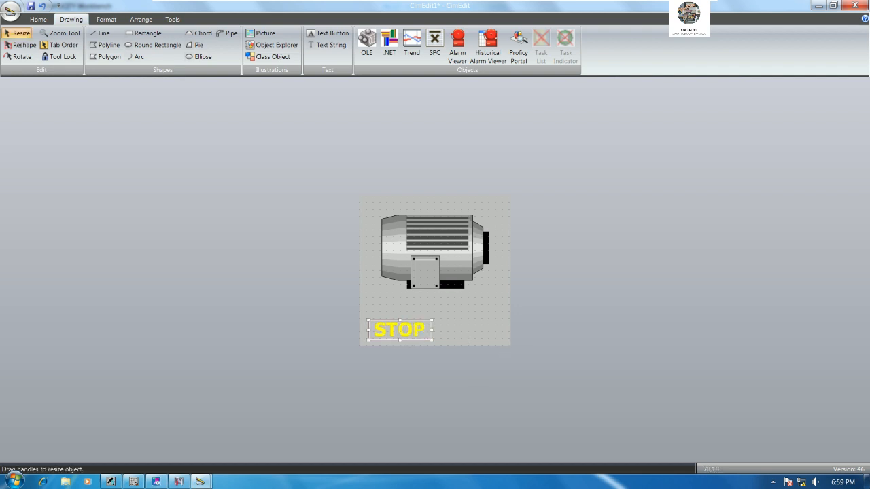
Set the STOP button's text fill to solid black and its button color to red.
double_click(423, 336)
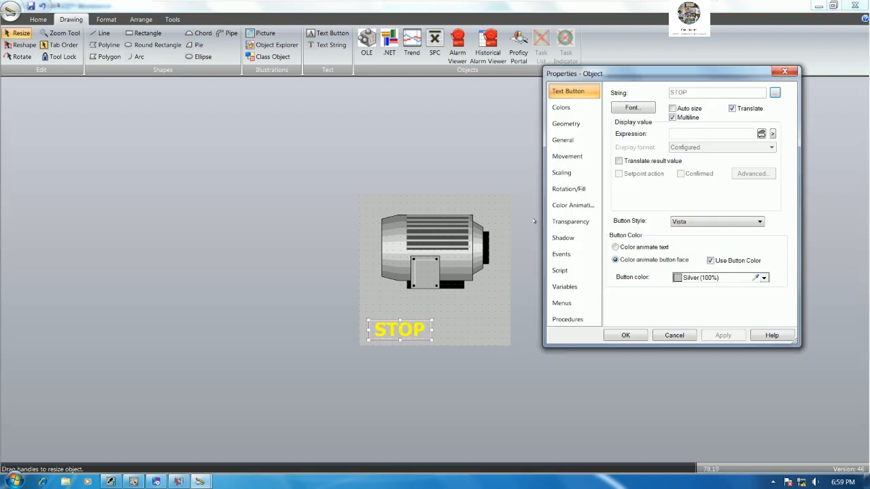
click(562, 109)
click(767, 190)
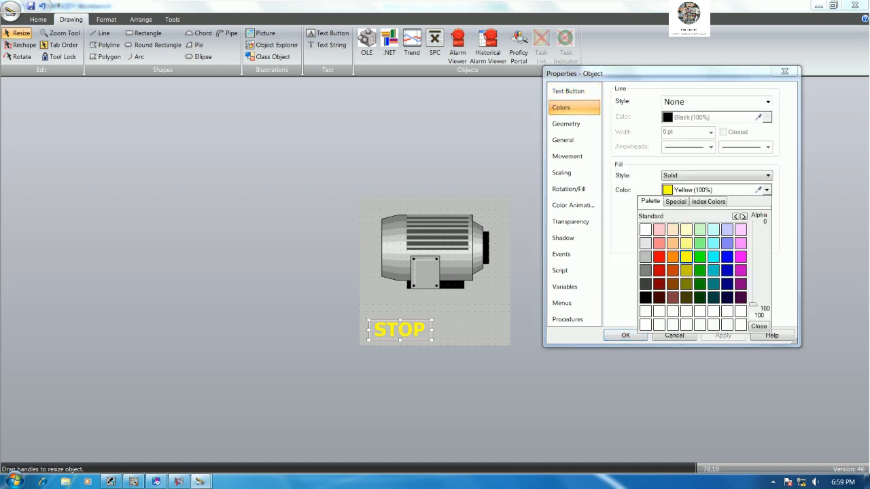
click(646, 297)
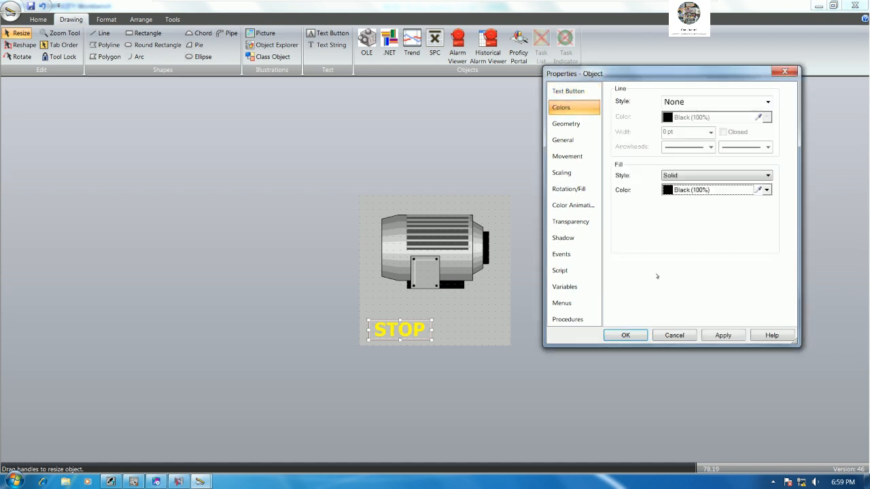
click(568, 91)
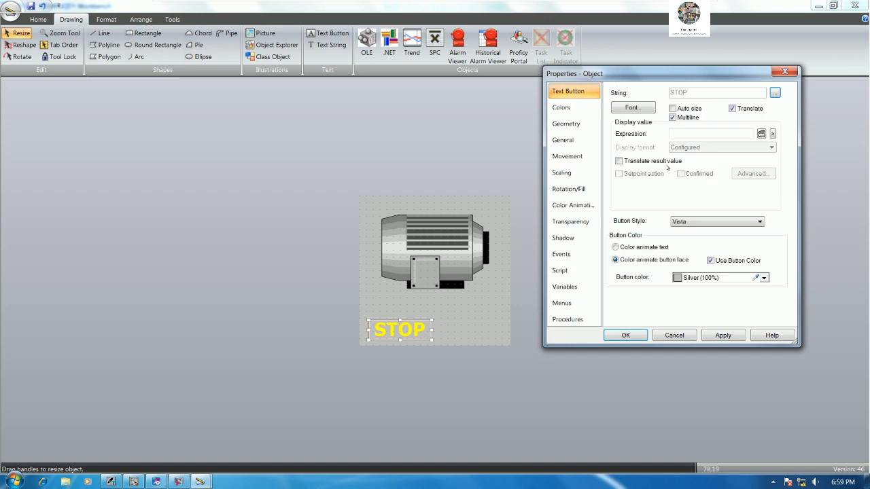
click(765, 280)
click(666, 350)
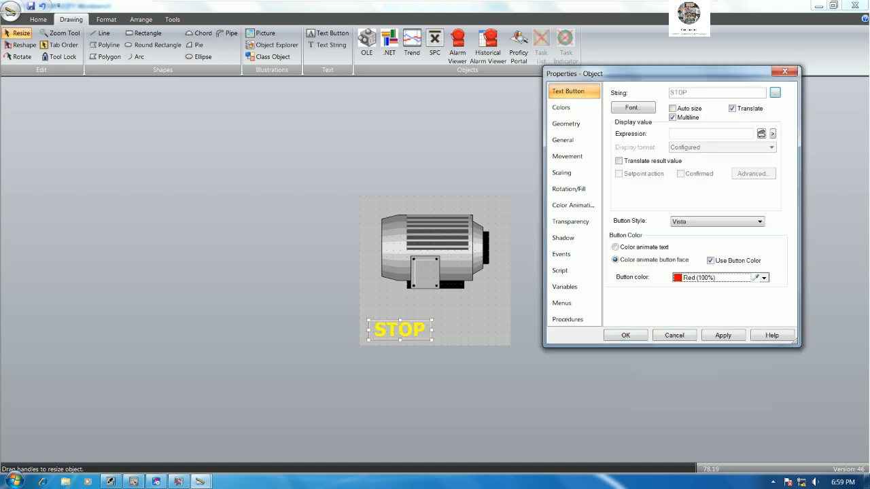
click(626, 336)
Copy the STOP button to its right and change the copy's label to START.
drag(398, 332, 478, 335)
double_click(478, 336)
text(START)
click(673, 402)
click(527, 343)
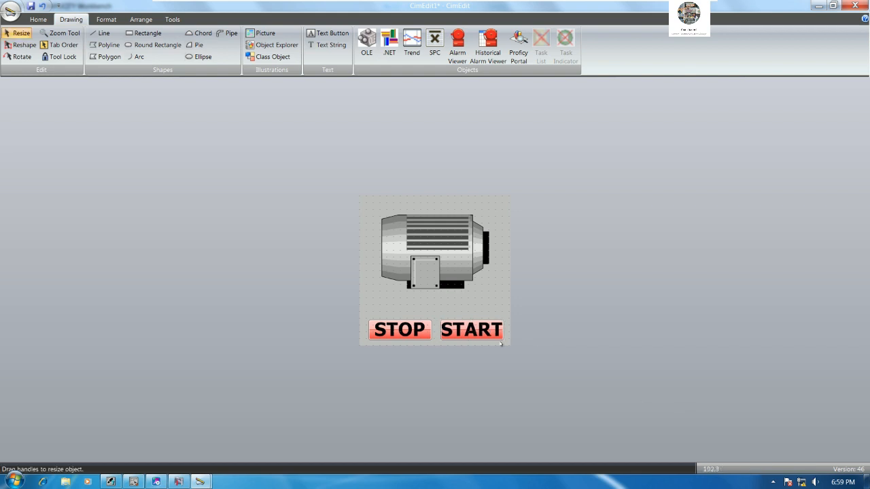
Widen the START and STOP buttons slightly toward the canvas's side edges and align their middles.
click(498, 338)
drag(504, 330, 507, 330)
click(419, 333)
drag(365, 329, 705, 396)
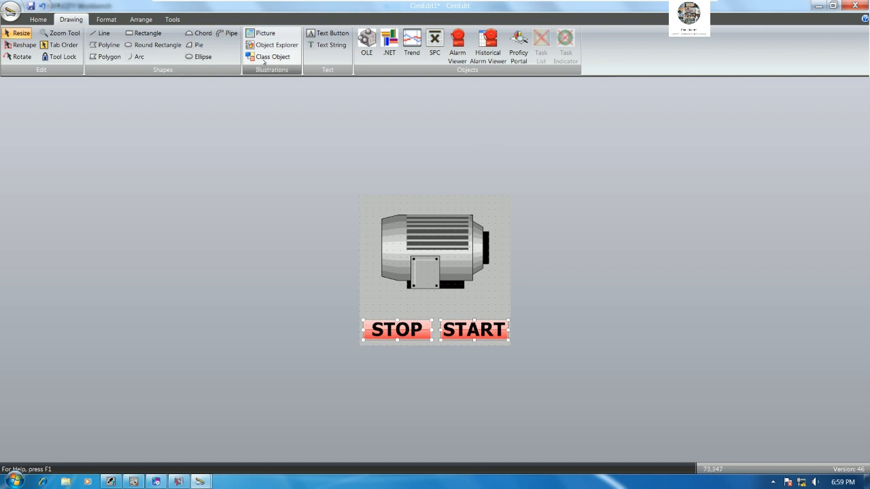
click(141, 19)
click(431, 47)
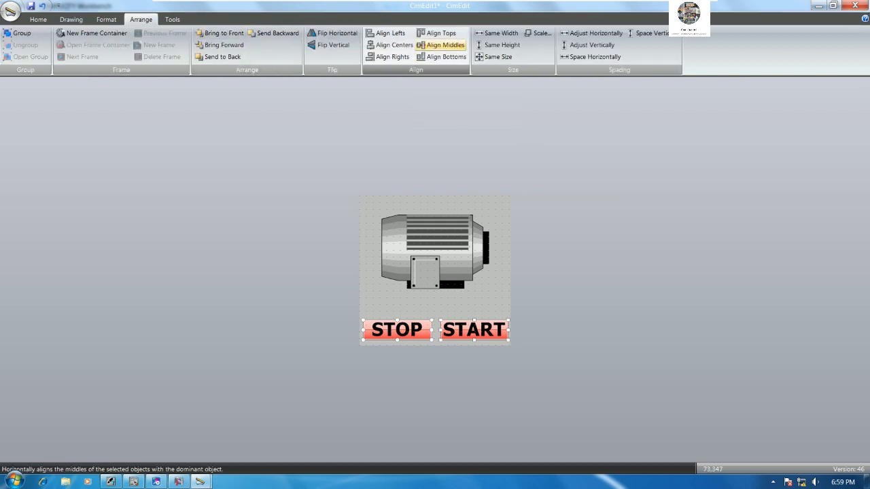
Set the START button's button color to blue.
click(591, 368)
double_click(494, 339)
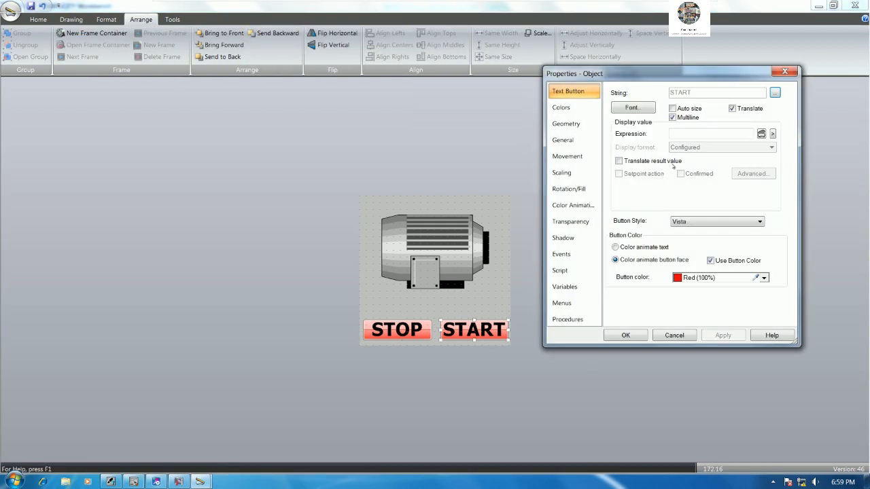
click(738, 279)
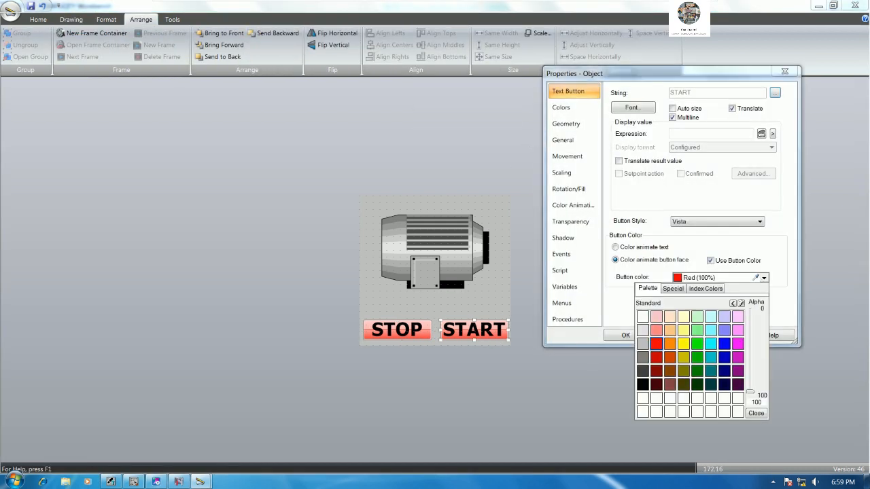
click(724, 344)
click(629, 336)
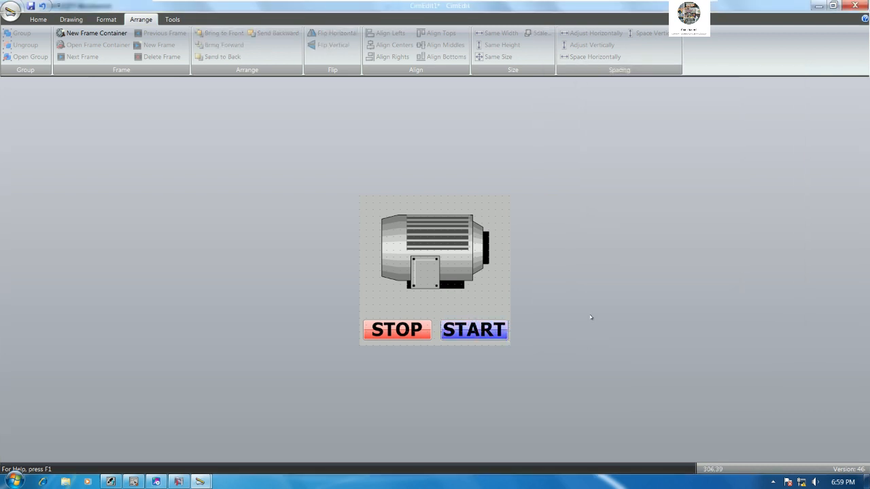
Nudge the motor graphic downward a little, closer to the STOP and START buttons.
drag(565, 369, 307, 308)
click(493, 375)
click(449, 259)
key(Down)
key(Down)
key(Down)
key(Down)
key(Down)
key(Down)
key(Down)
key(Down)
key(Down)
key(Down)
key(Down)
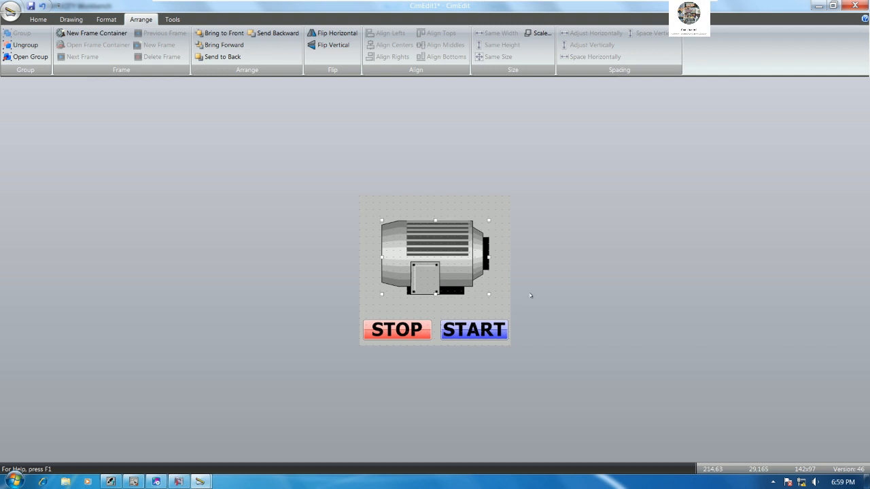
click(607, 287)
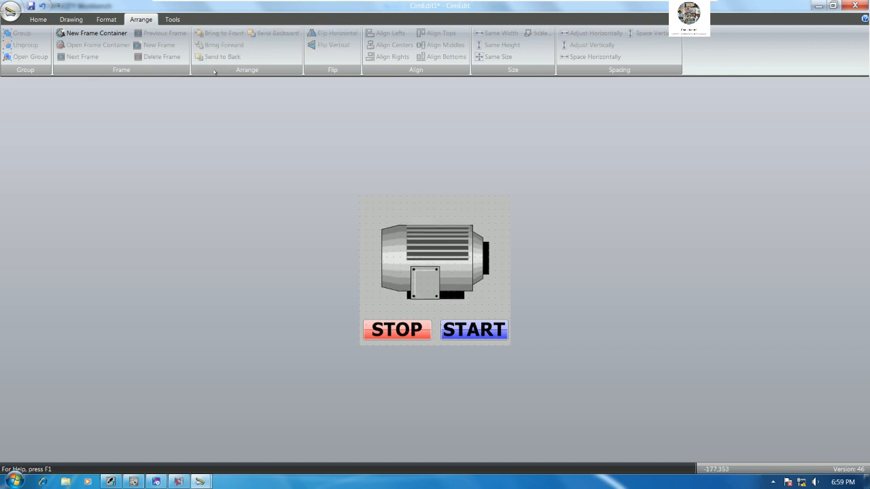
Add the text string MOTOR1 above the motor and center it roughly over the motor graphic.
click(71, 19)
click(328, 45)
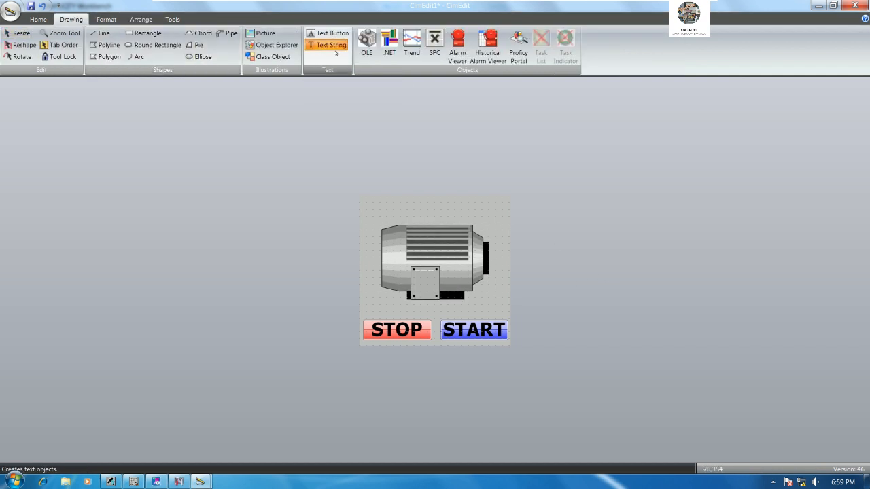
click(426, 204)
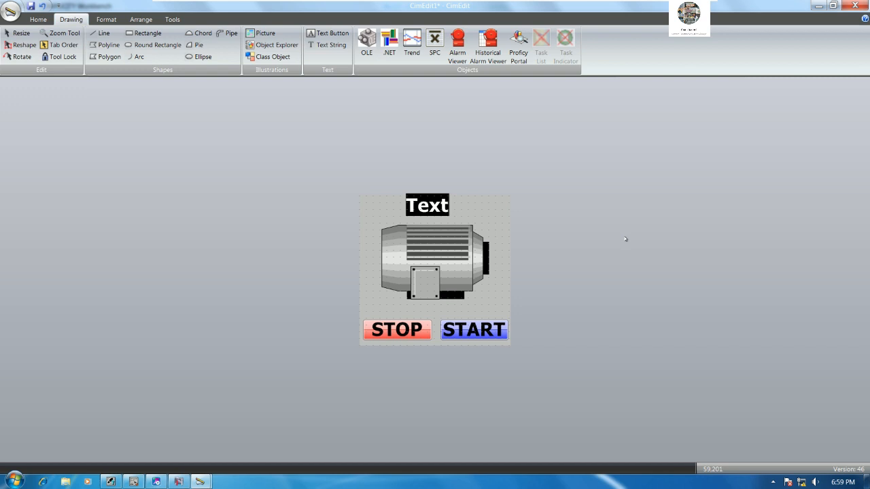
text(MOTOT)
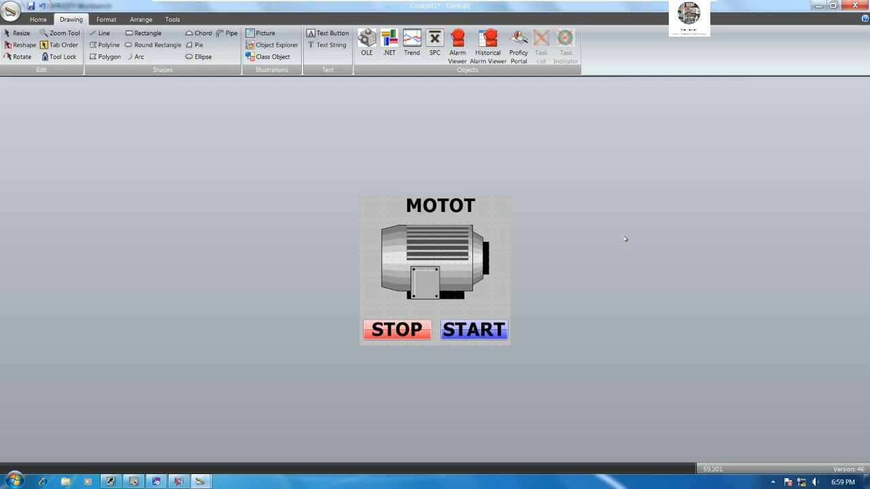
key(BackSpace)
text(R1)
click(625, 239)
drag(467, 210, 452, 216)
key(Up)
key(Left)
key(Left)
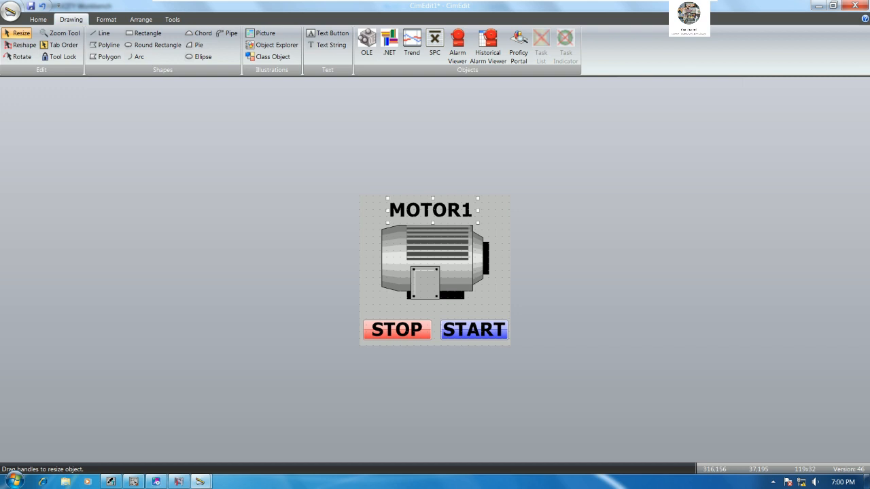
Set the MOTOR1 text's fill color to lime.
double_click(456, 218)
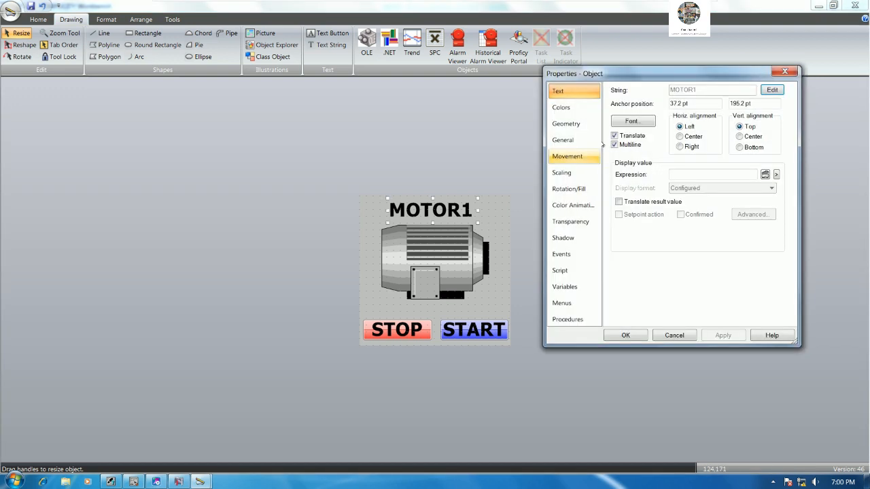
click(575, 204)
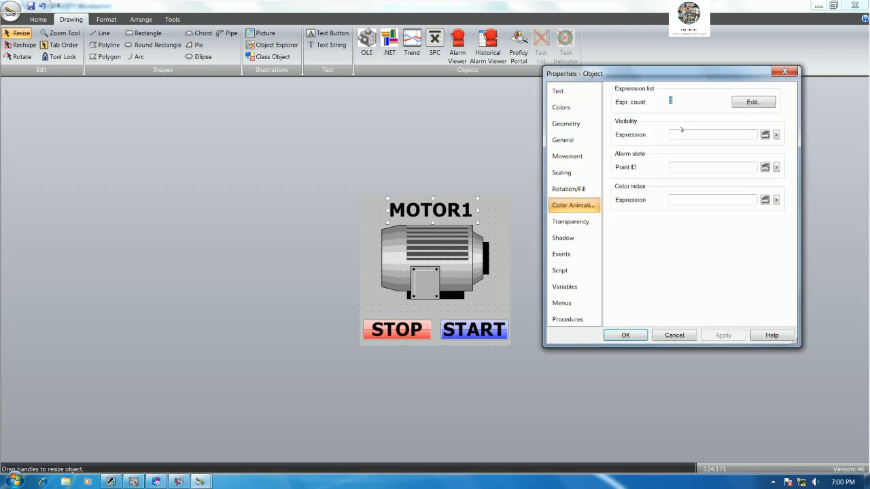
click(568, 91)
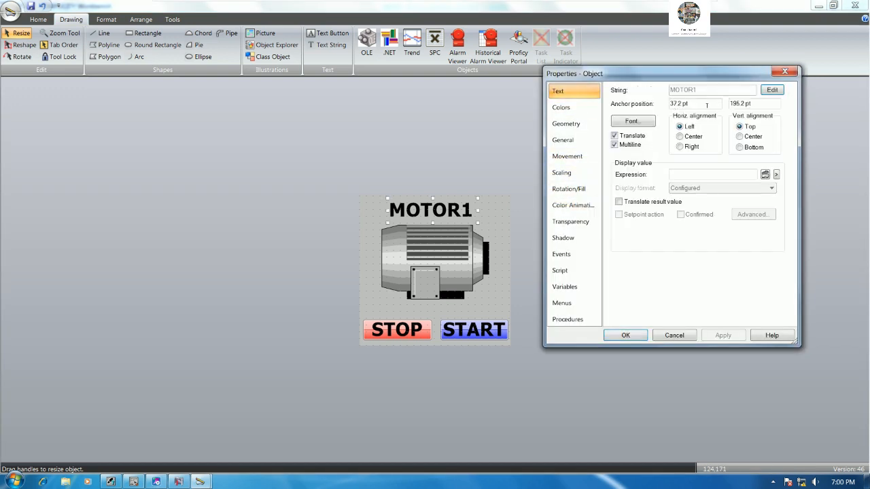
click(594, 110)
click(767, 190)
click(700, 256)
click(625, 335)
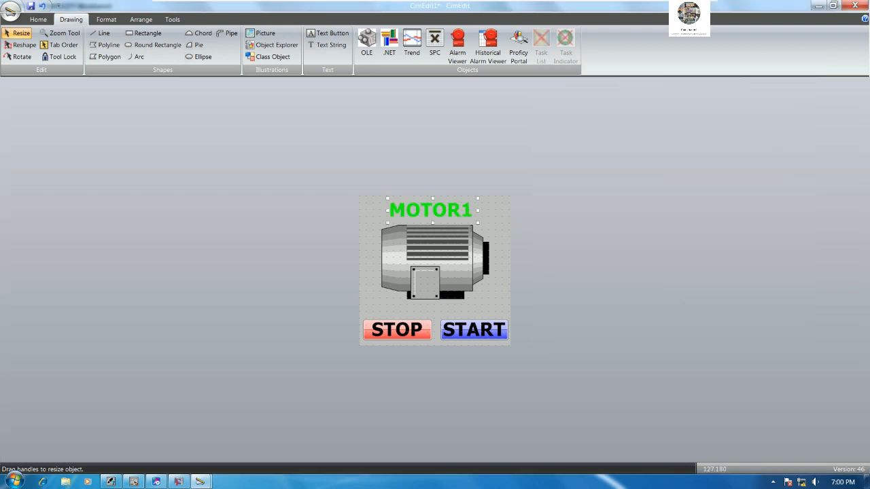
Set the MOTOR1 text's fill color to magenta.
double_click(458, 211)
click(766, 190)
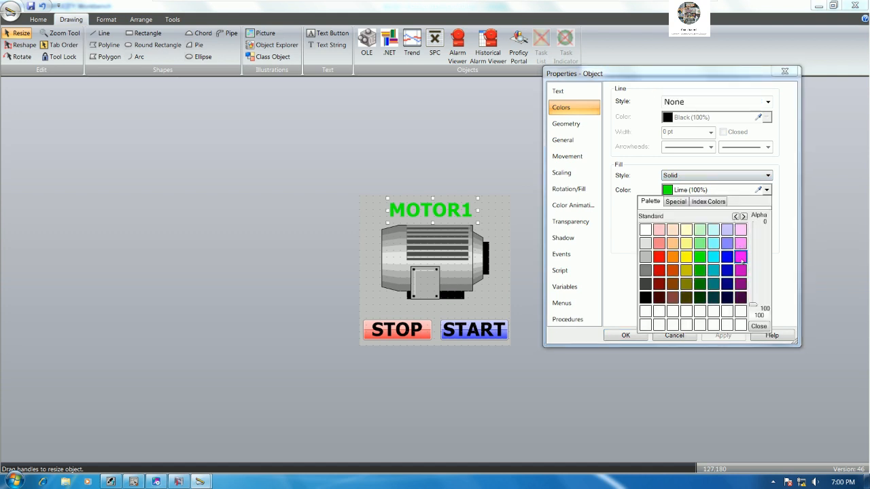
click(692, 288)
click(622, 335)
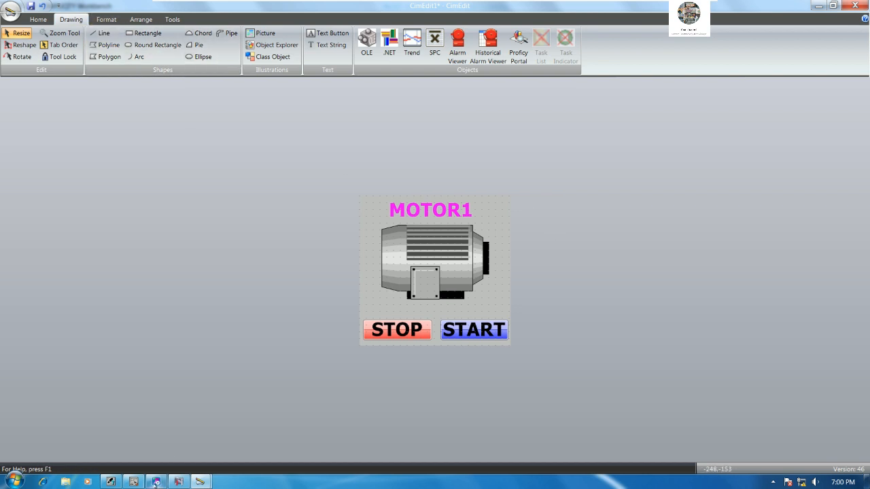
Switch to OB1 in the LAD/STL/FBD editor, stop monitoring and change from the online to the offline block.
click(110, 481)
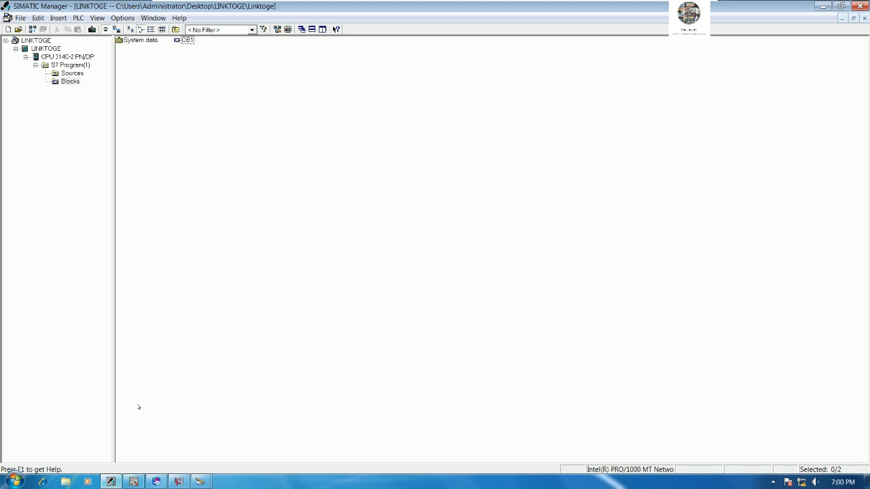
click(156, 482)
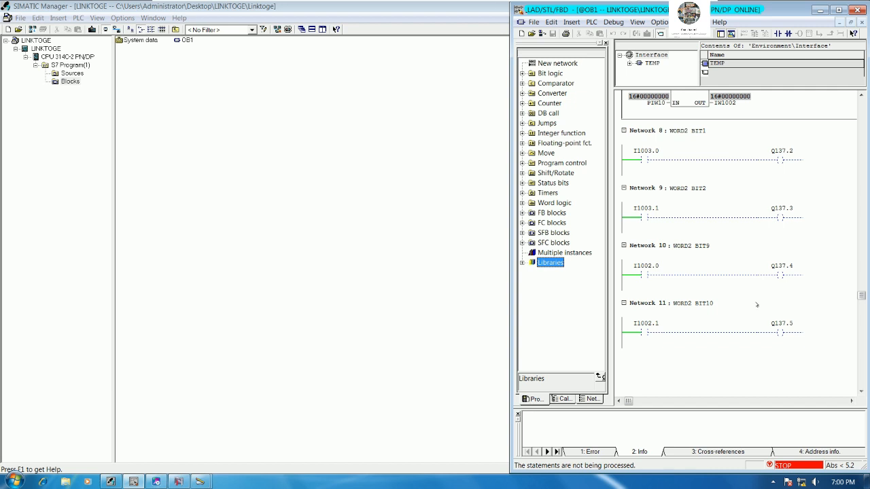
click(726, 333)
click(729, 276)
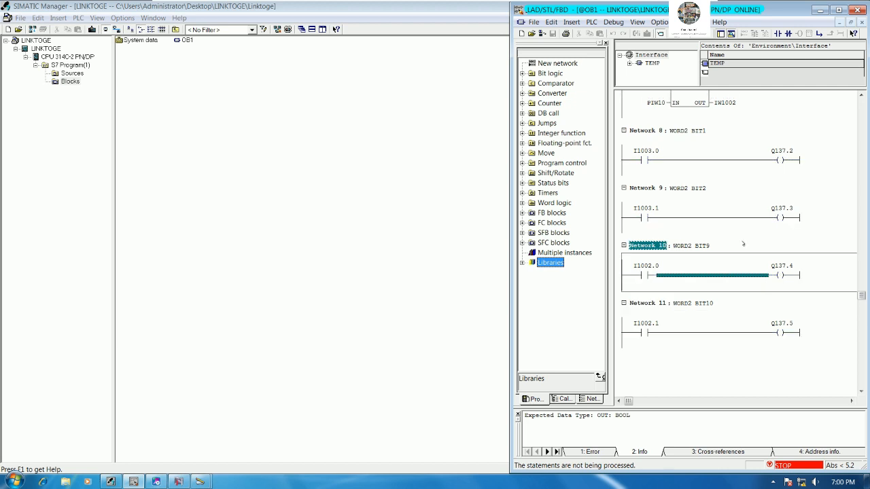
click(721, 33)
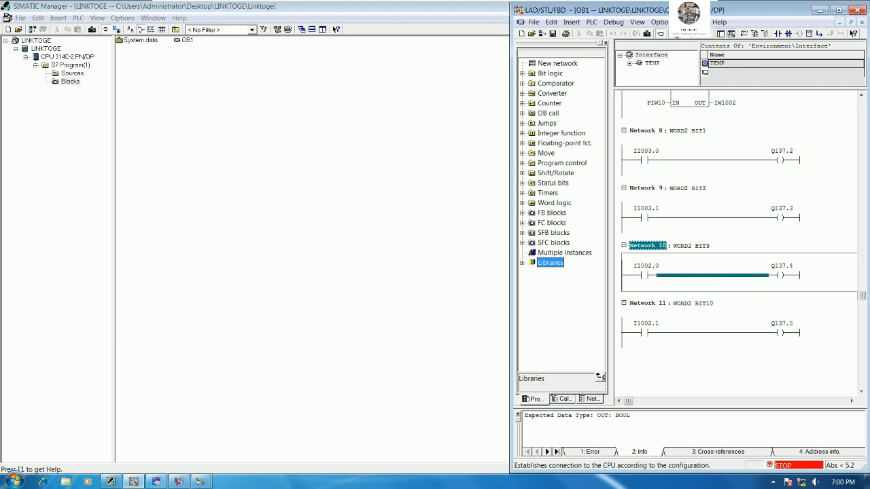
click(726, 218)
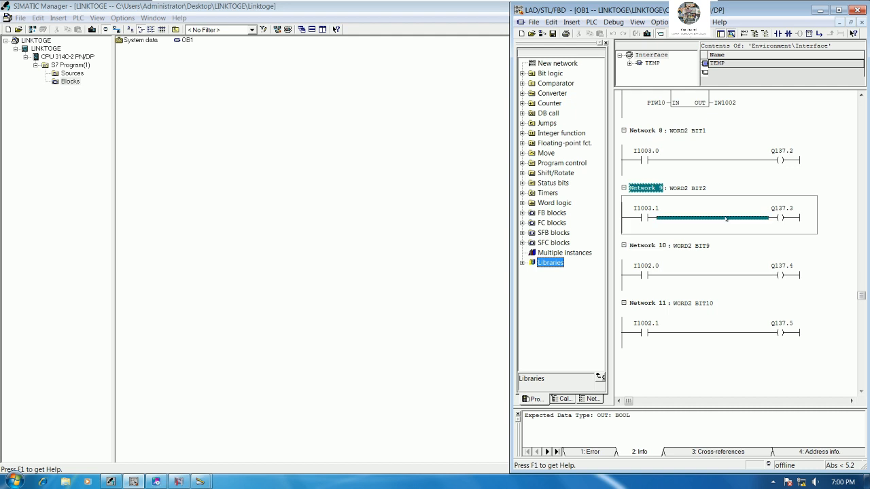
Examine how OB1's networks move the words received from the GE PLC and map their bits to outputs.
scroll(726, 218, up, 3)
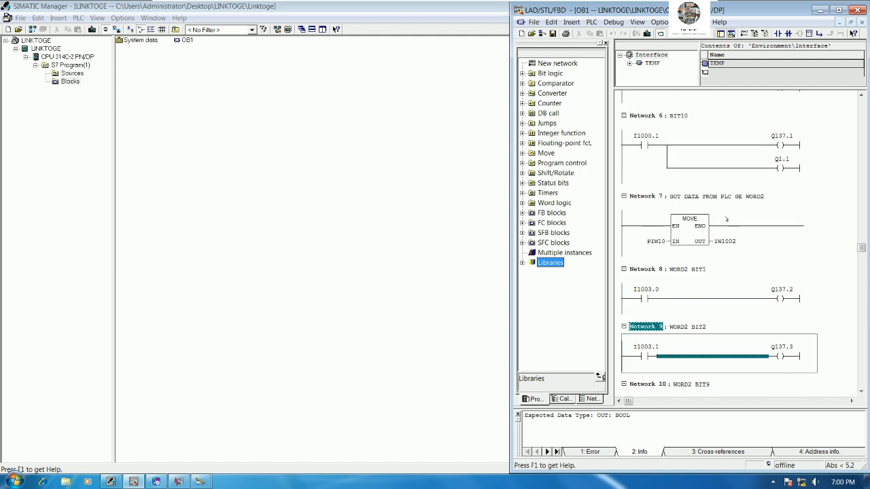
scroll(727, 218, up, 10)
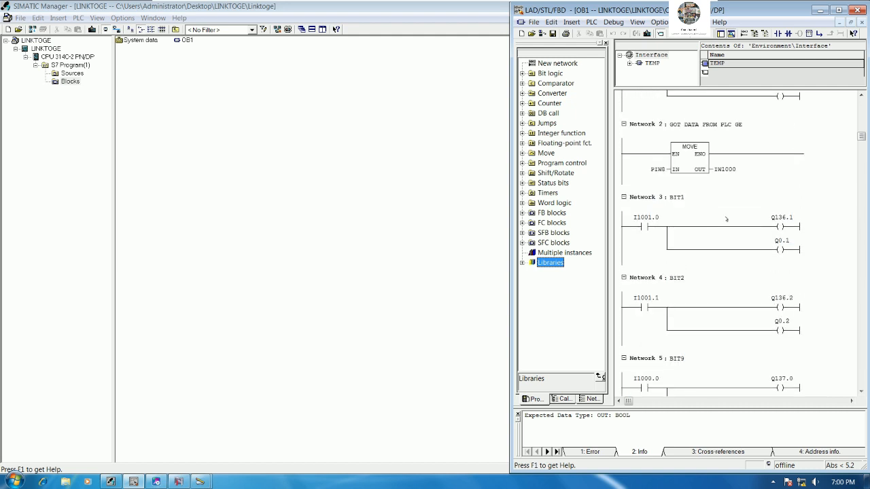
scroll(727, 218, up, 3)
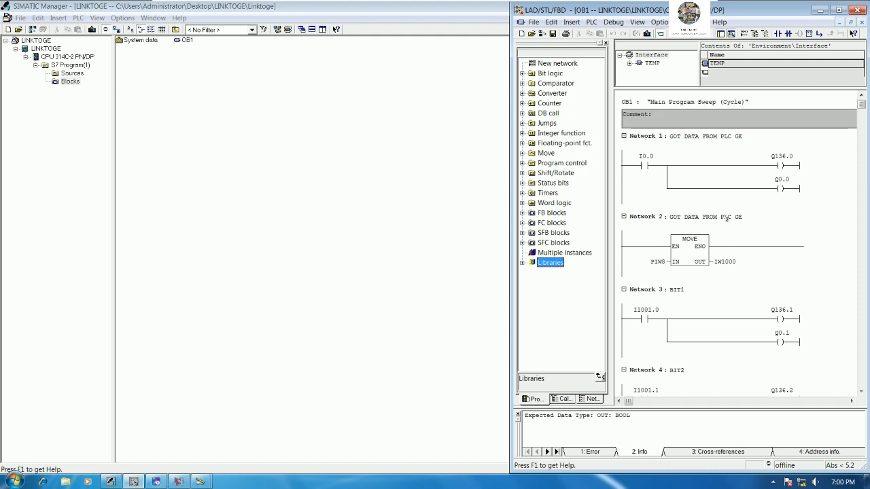
scroll(726, 219, down, 7)
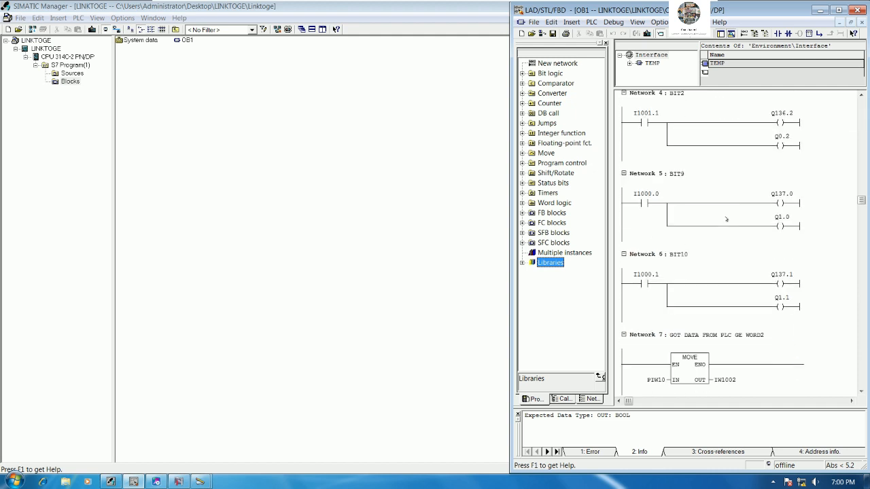
scroll(726, 219, down, 3)
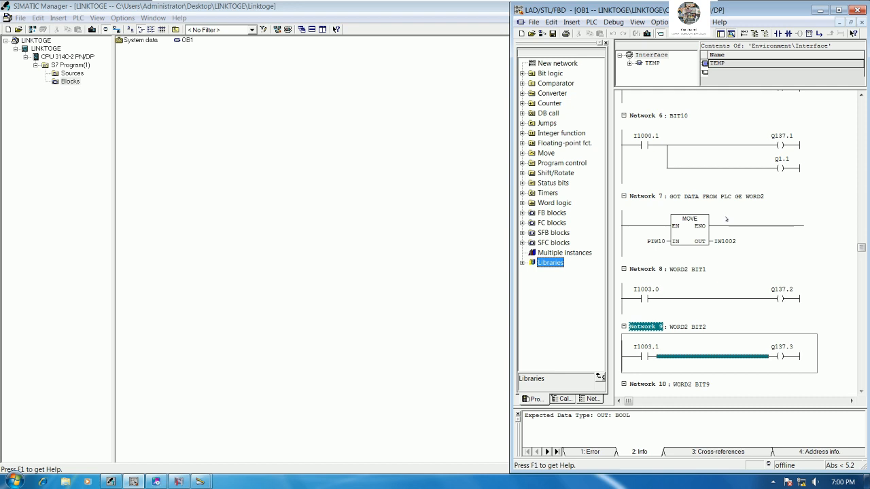
scroll(727, 218, down, 1)
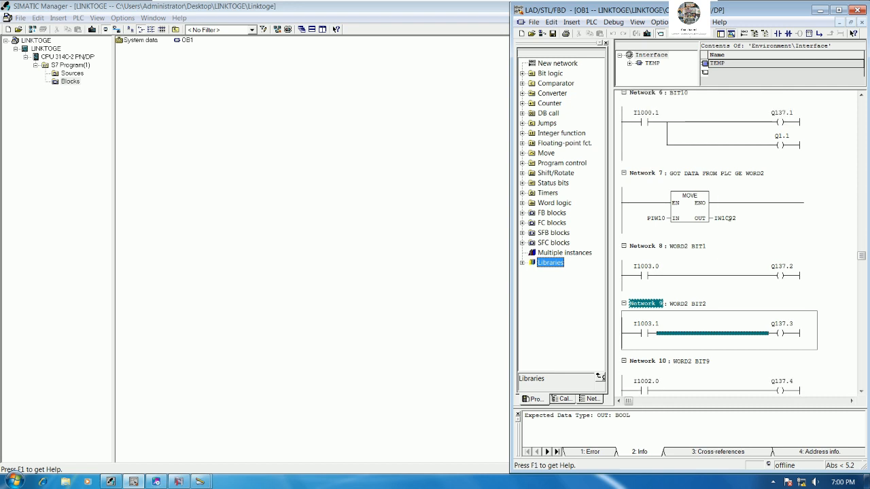
scroll(728, 218, up, 9)
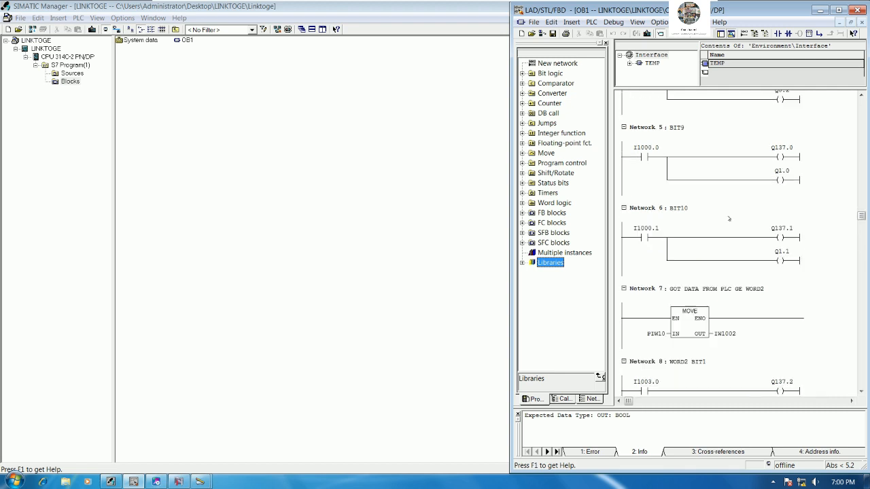
scroll(729, 219, up, 10)
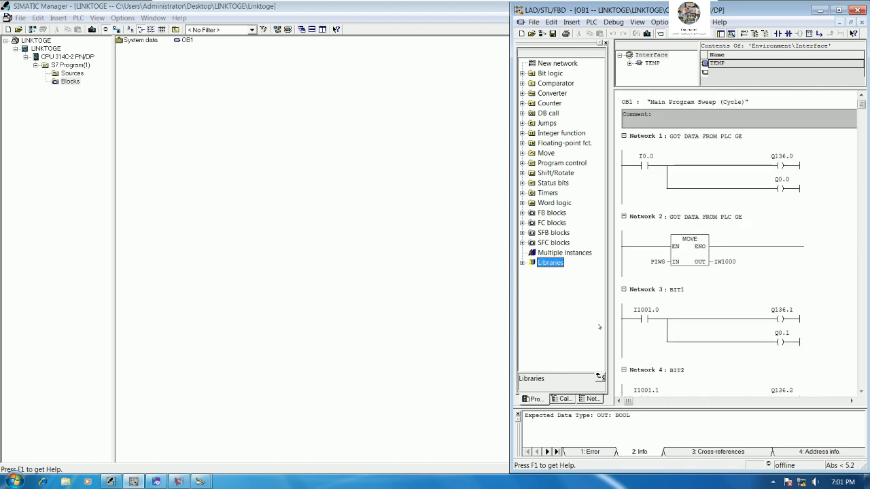
Open the LINKTOGE station's hardware configuration in SIMATIC Manager and display the MPI/DP interface's master-slave configuration table.
click(111, 482)
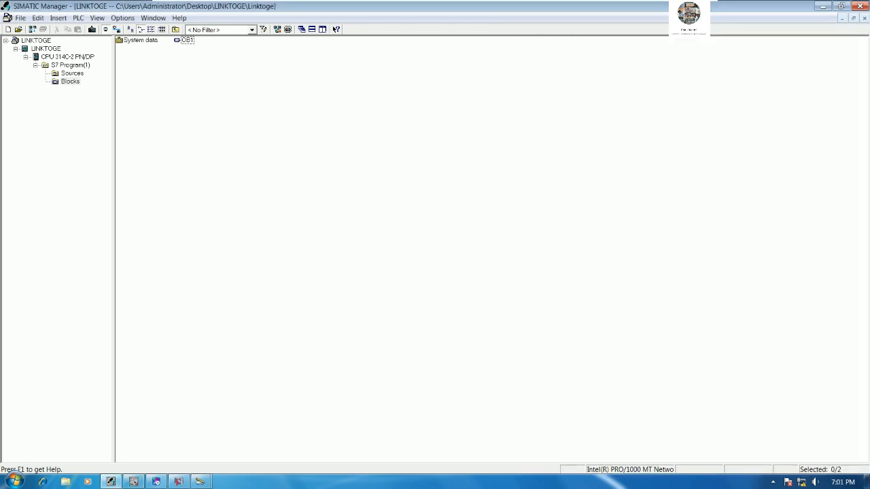
click(46, 49)
click(137, 40)
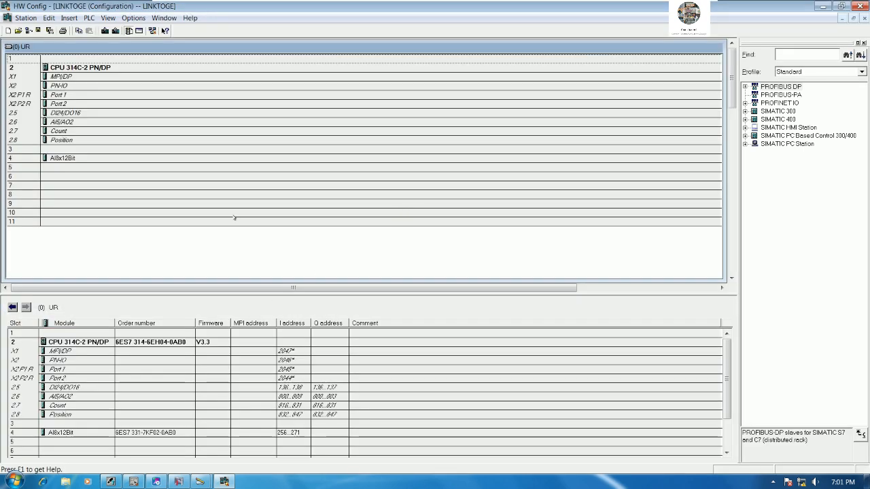
double_click(68, 77)
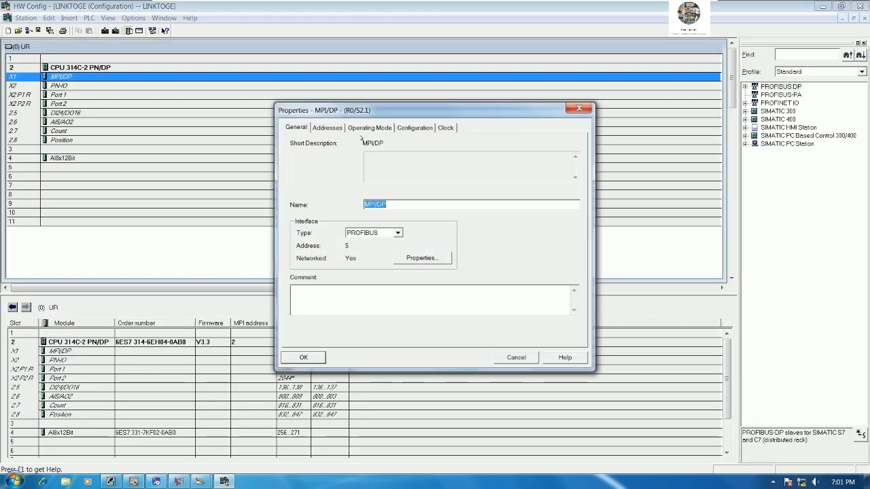
click(338, 127)
click(415, 128)
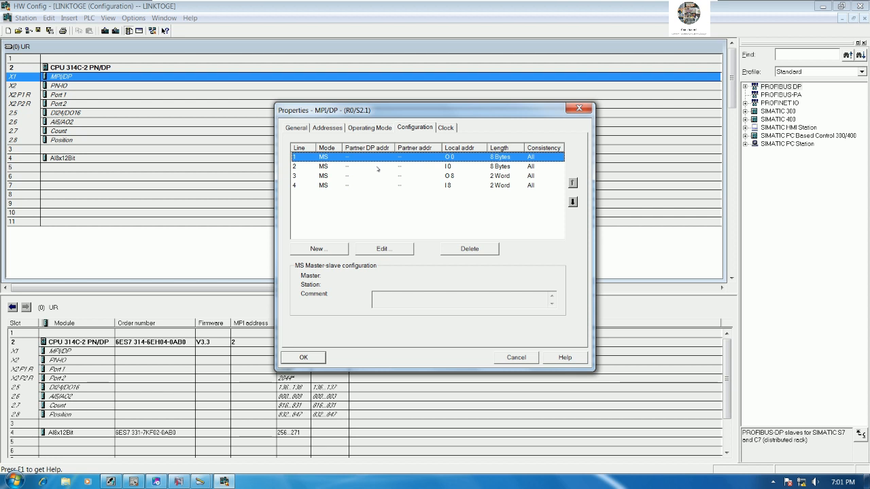
Review the local input and output address rows of the MPI/DP configuration and close the properties without changes.
click(378, 168)
click(418, 158)
click(415, 167)
click(426, 158)
click(516, 360)
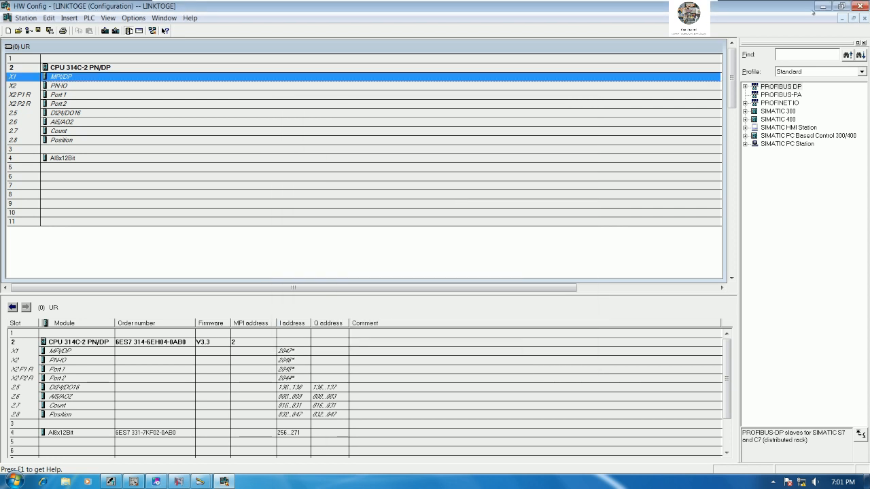
Return to the OB1 ladder program and review the first networks' input and output addresses.
click(822, 6)
click(225, 482)
click(178, 482)
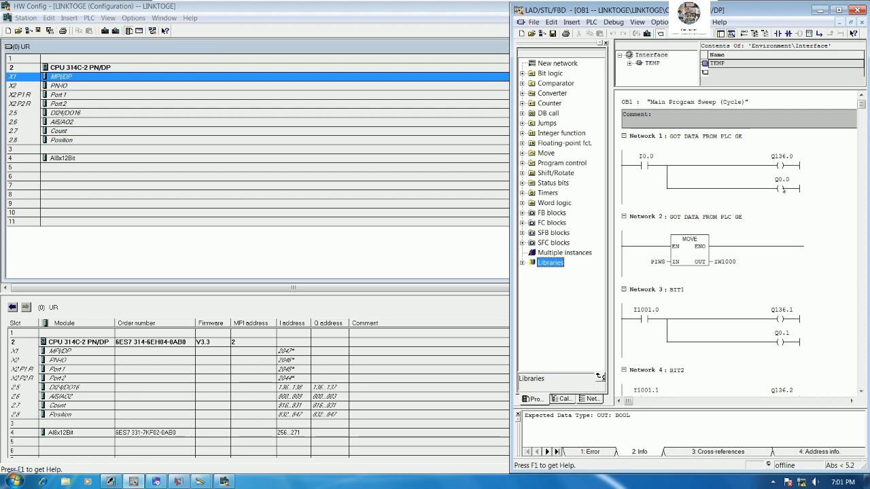
scroll(784, 191, down, 2)
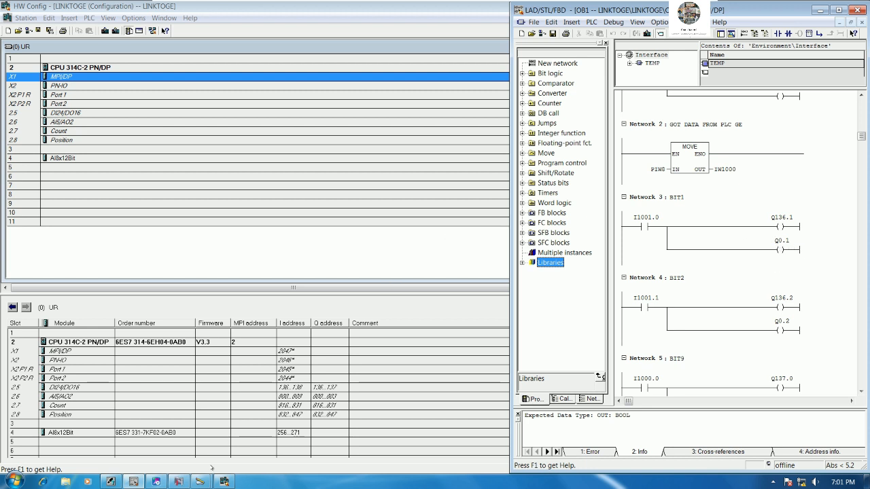
Switch to Proficy Machine Edition and expand Rack 0 down to the Slot 1 CPU in the hardware configuration.
click(178, 481)
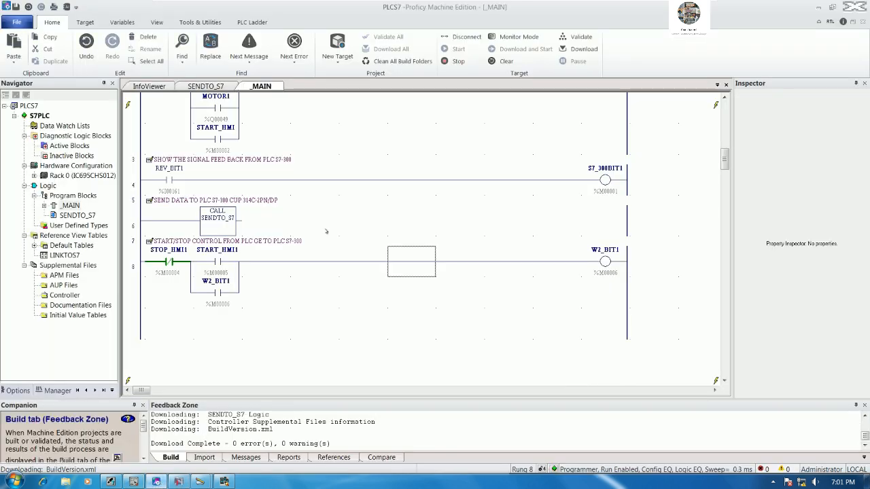
key(Left)
key(Left)
scroll(330, 227, up, 3)
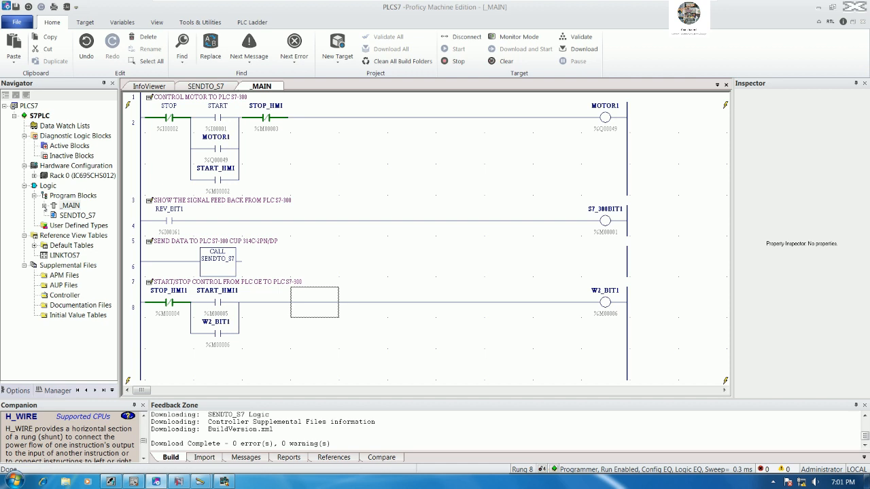
click(46, 206)
click(34, 176)
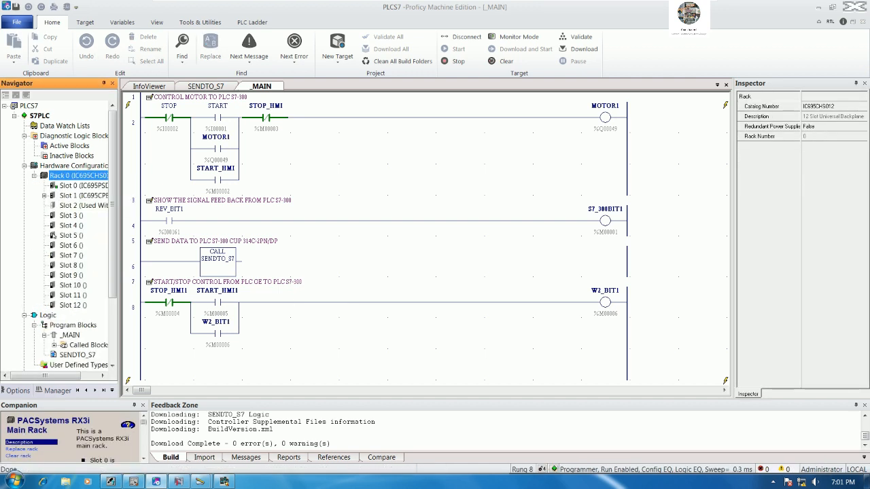
click(45, 196)
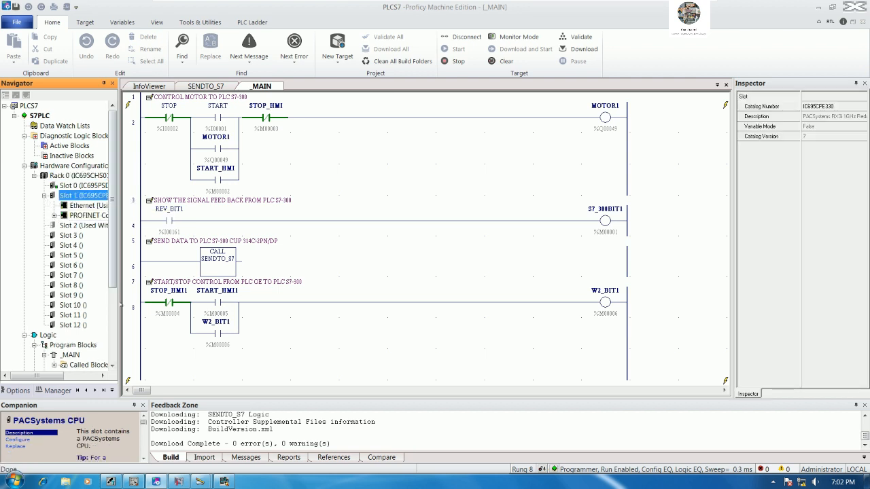
Expand versamax-pns3 down to the CPU314C-2PN/DP modules and check the reference address of module [3] Master_I Slave_Q 8 B.
drag(119, 304, 190, 299)
double_click(102, 216)
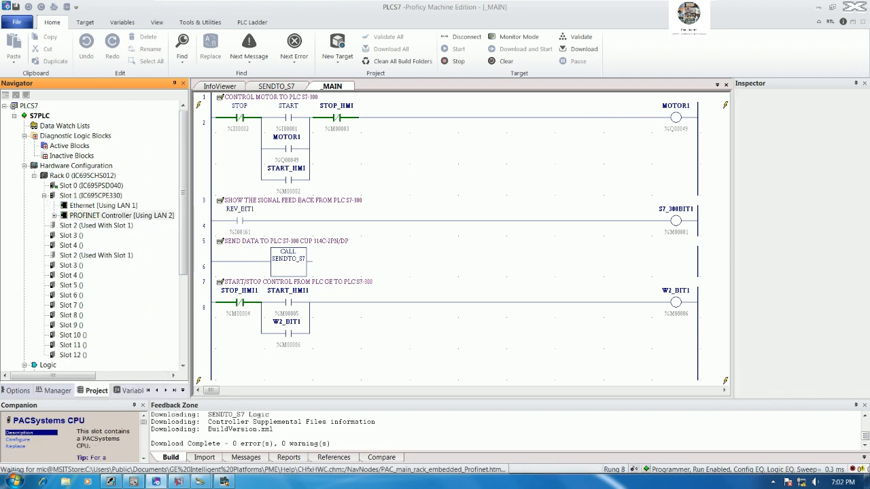
double_click(102, 246)
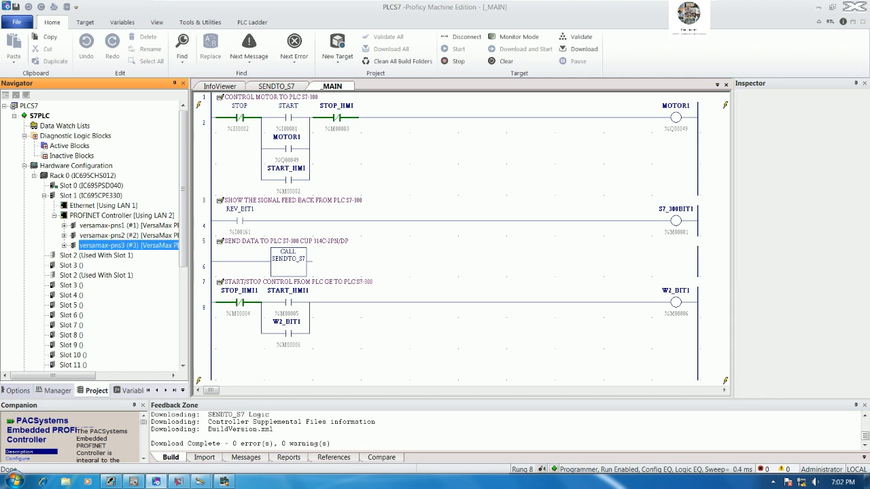
double_click(76, 266)
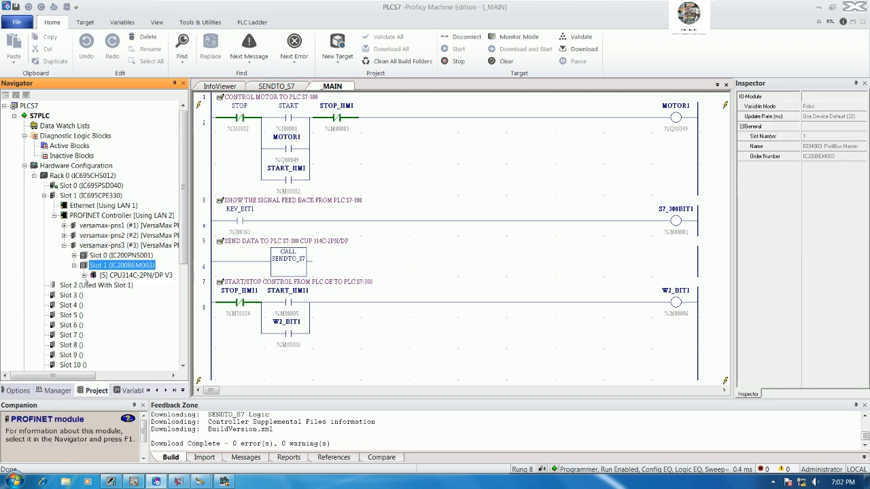
double_click(118, 275)
drag(187, 300, 238, 299)
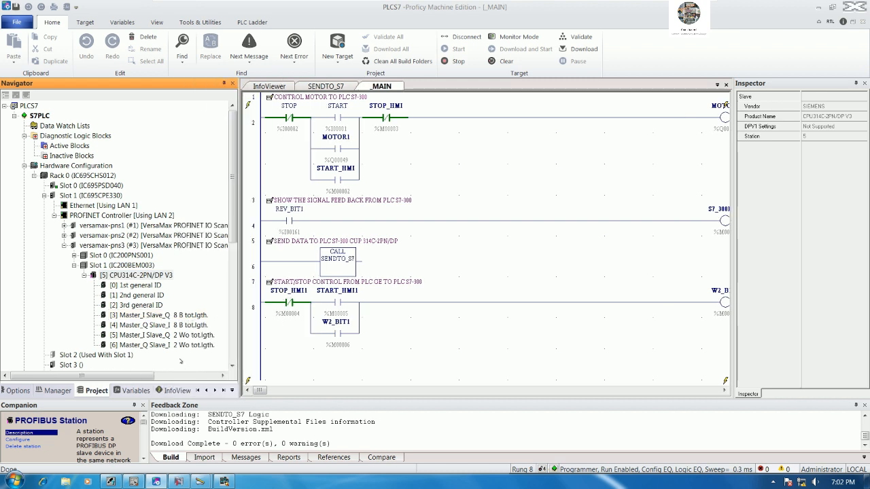
double_click(158, 316)
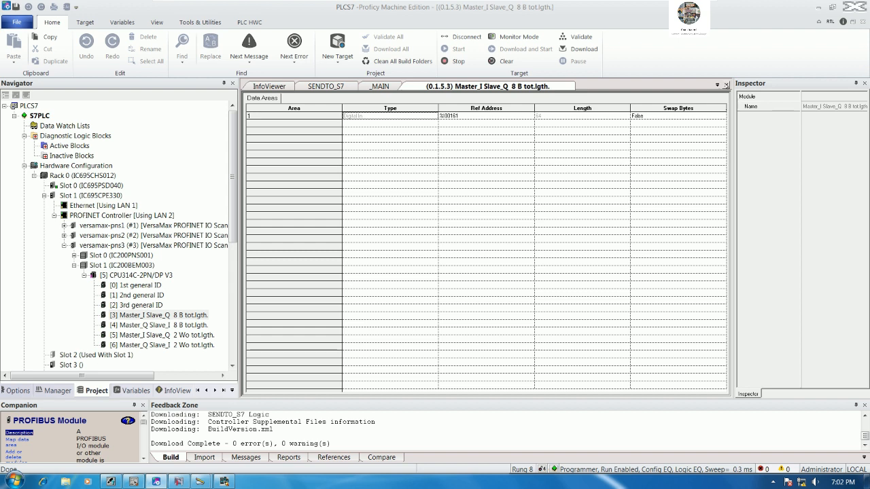
click(726, 85)
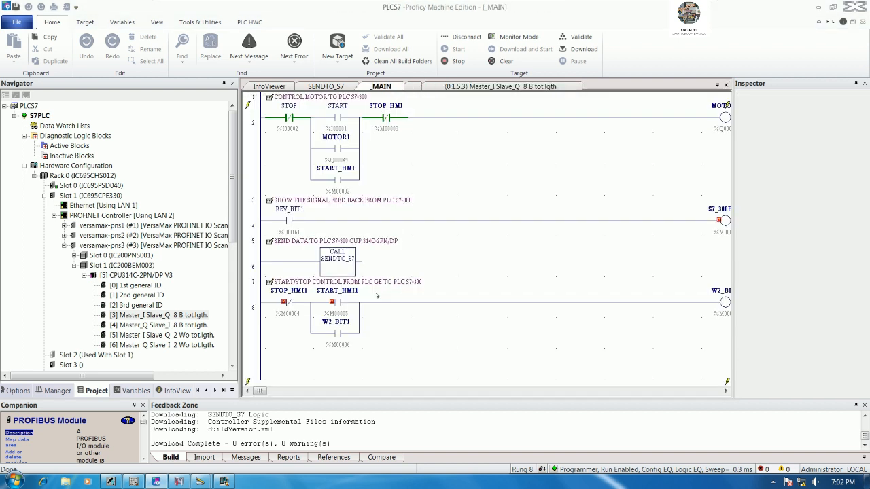
Examine the contacts and coils of the motor control and S7-300 feedback rungs in the _MAIN ladder.
click(464, 221)
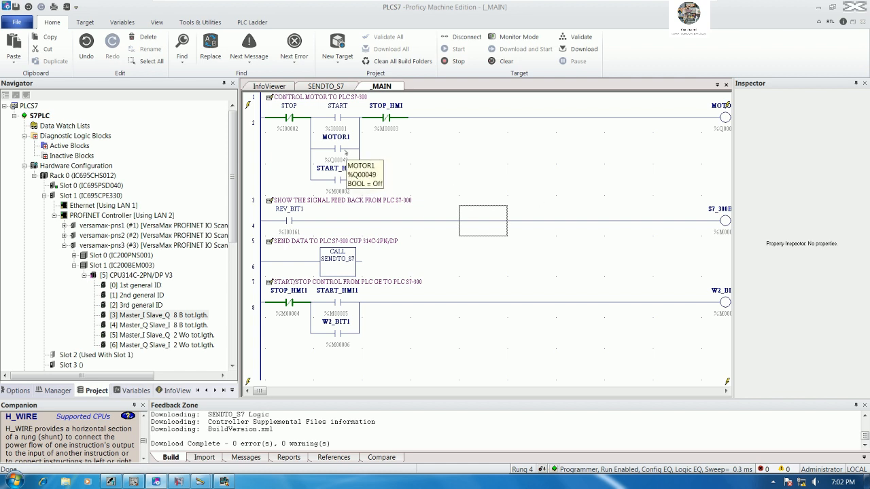
click(338, 153)
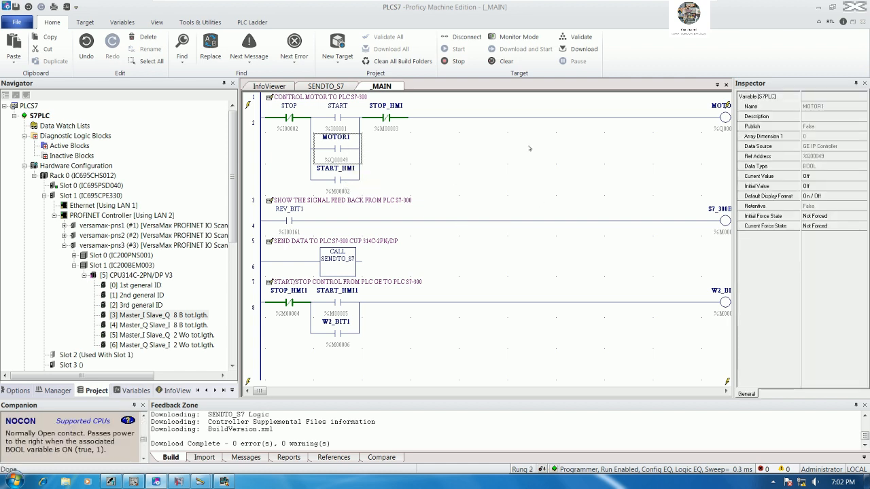
click(514, 221)
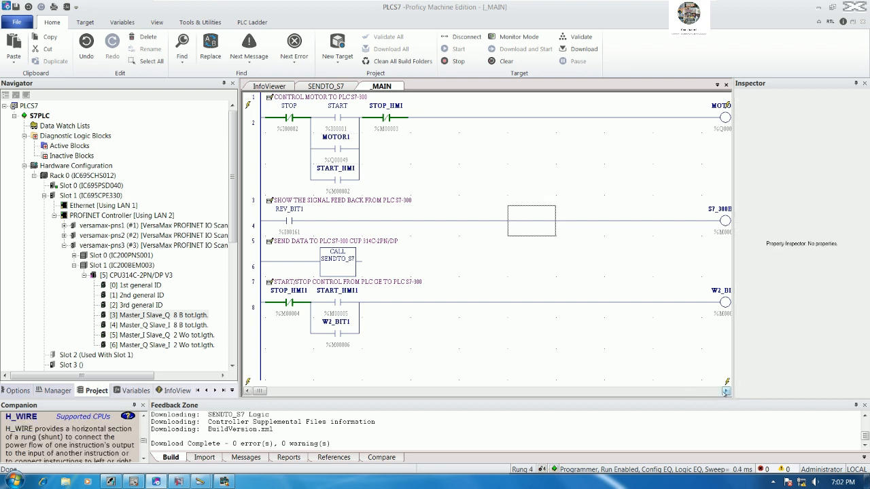
click(726, 391)
click(726, 392)
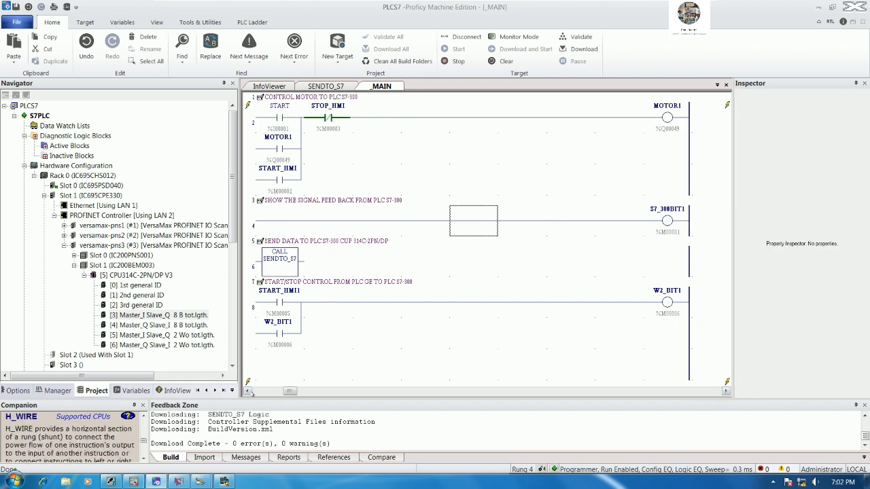
click(246, 392)
click(247, 392)
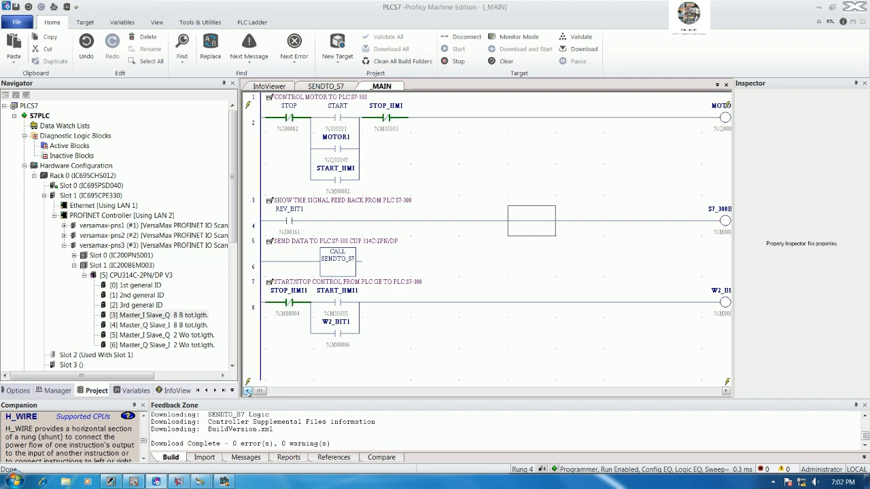
Disconnect from the controller and insert a normally open contact after the W2_BIT1 contact in rung 8 of _MAIN.
click(338, 359)
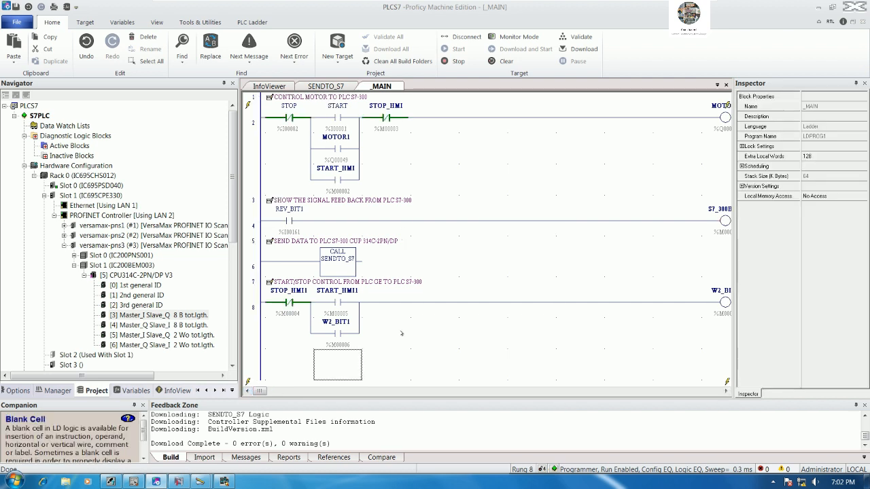
scroll(402, 312, down, 2)
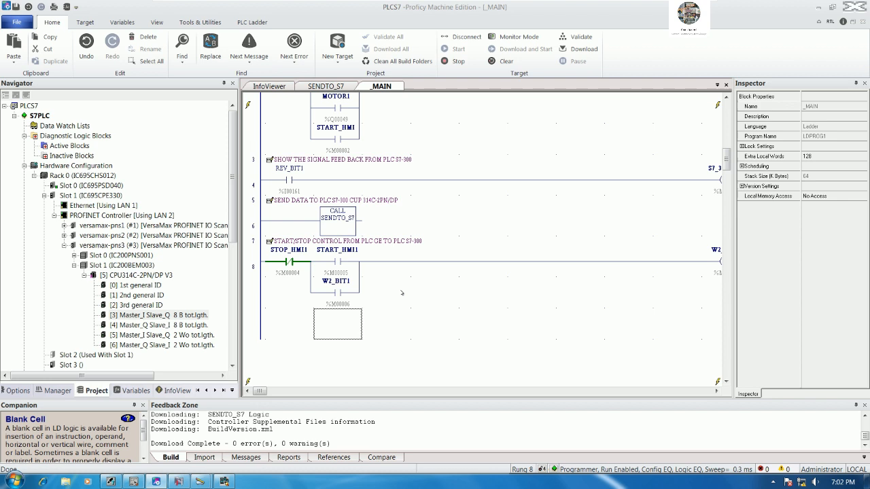
click(463, 36)
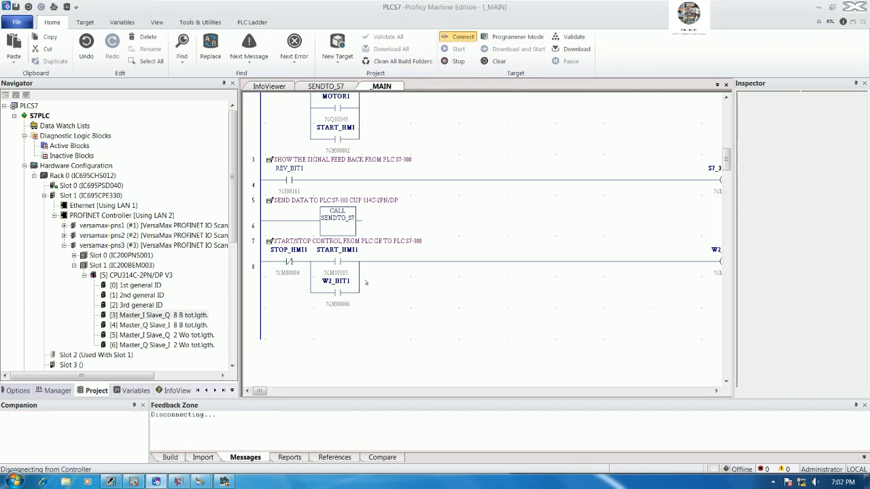
click(372, 291)
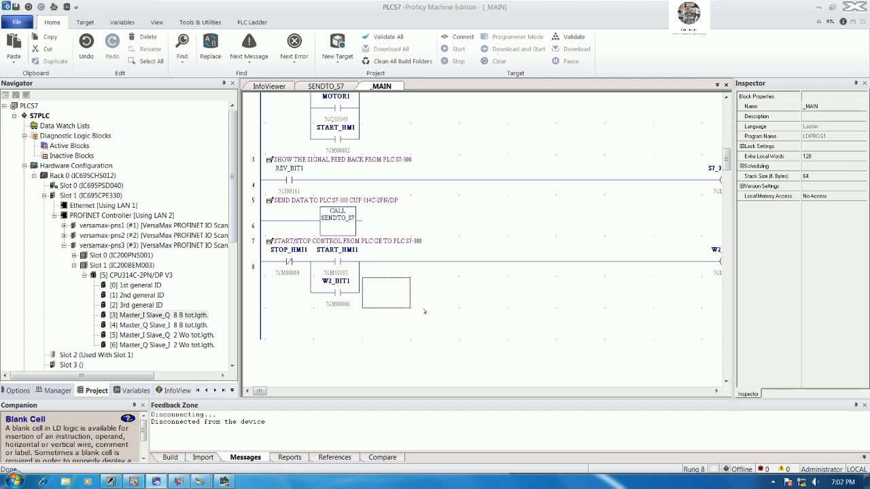
text(NOCON)
key(Return)
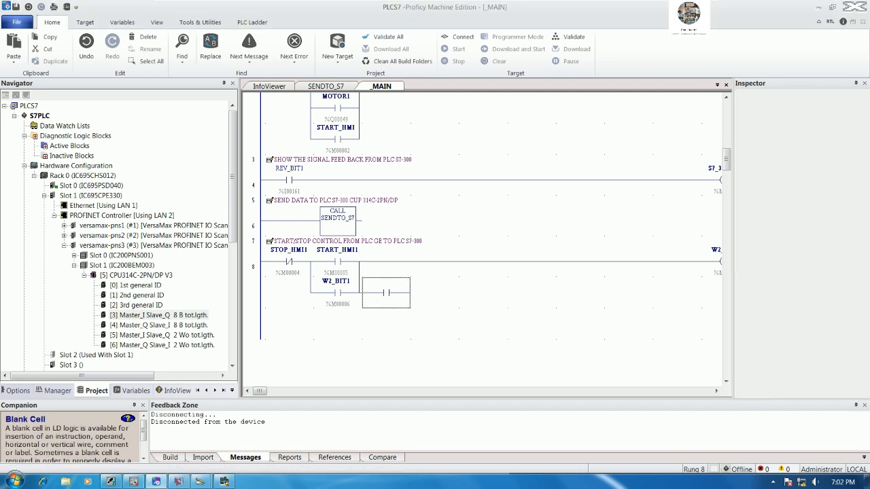
Join the new contact's output to rung 8 and remove the vertical wire before it, putting it in series with W2_BIT1.
key(ctrl+Up)
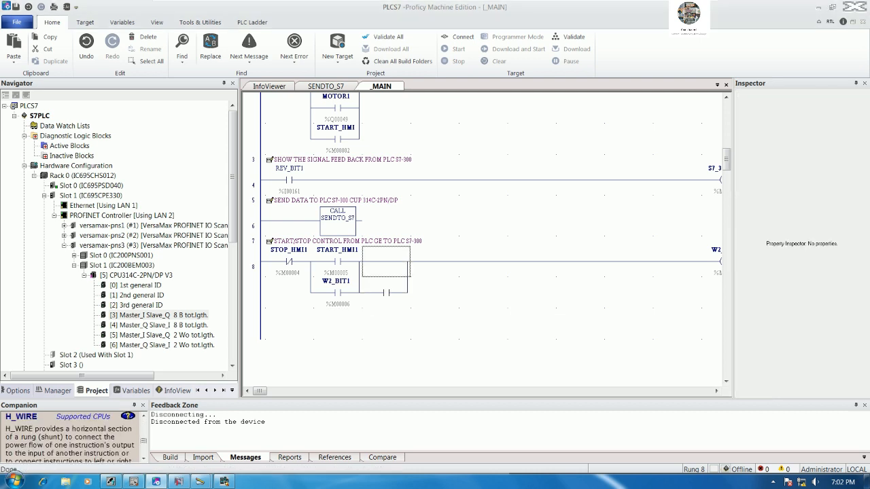
key(Left)
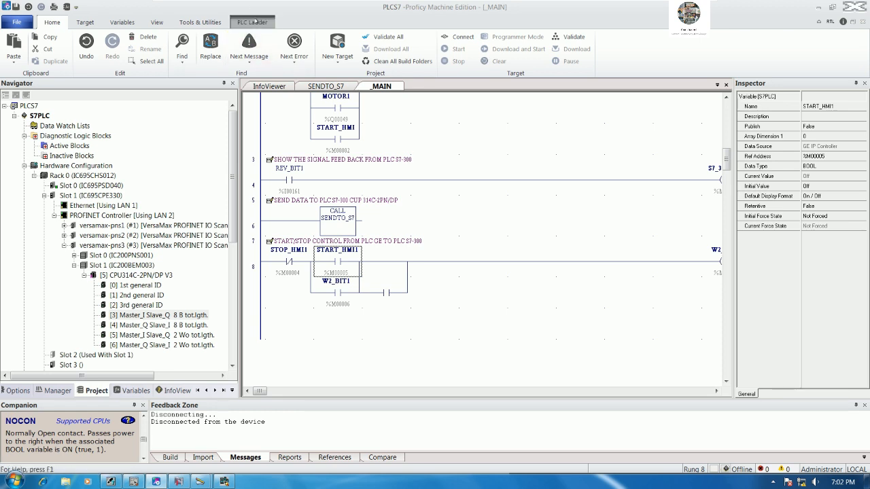
click(256, 21)
click(544, 49)
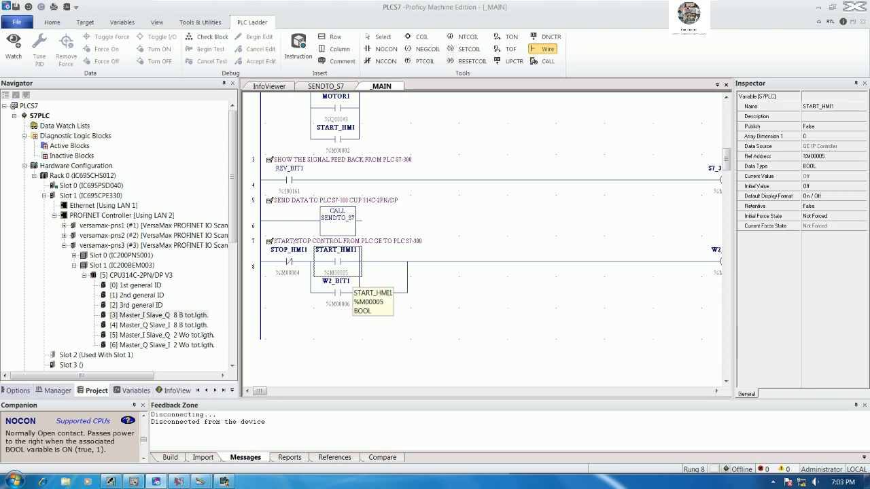
click(358, 285)
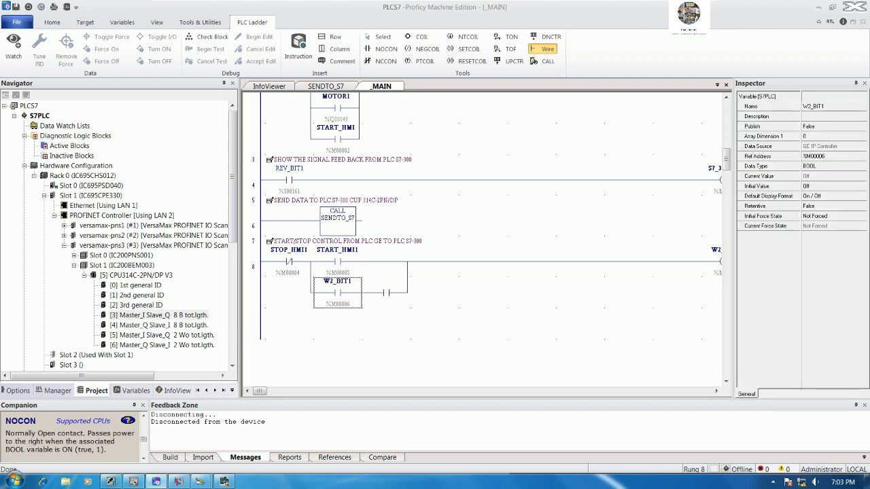
Assign address %I00162 to the new contact in the W2_BIT1 holding branch.
double_click(389, 291)
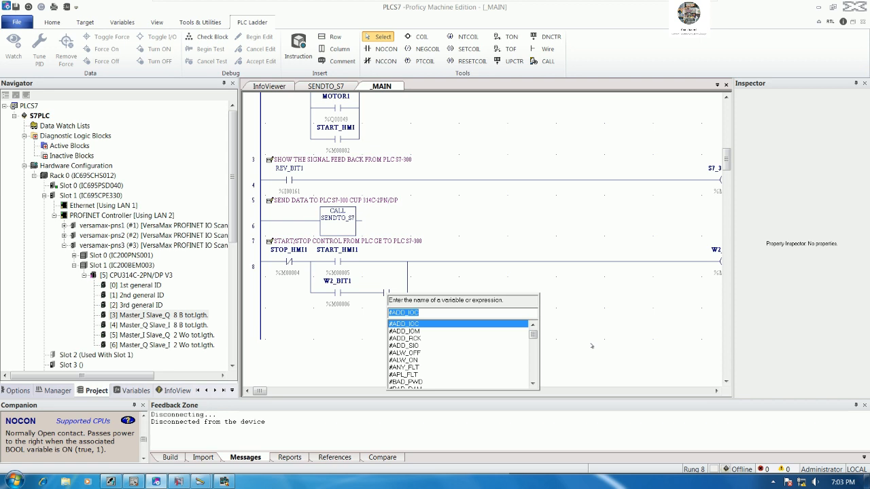
text(%I6)
key(Return)
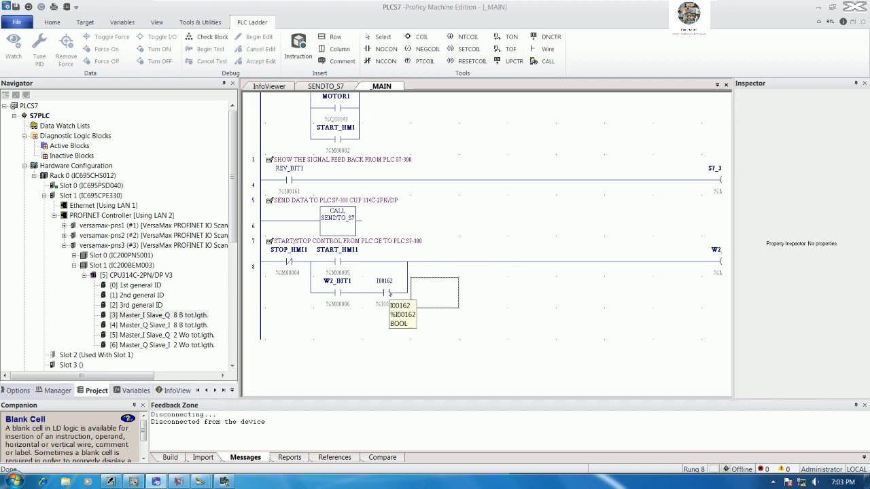
click(389, 299)
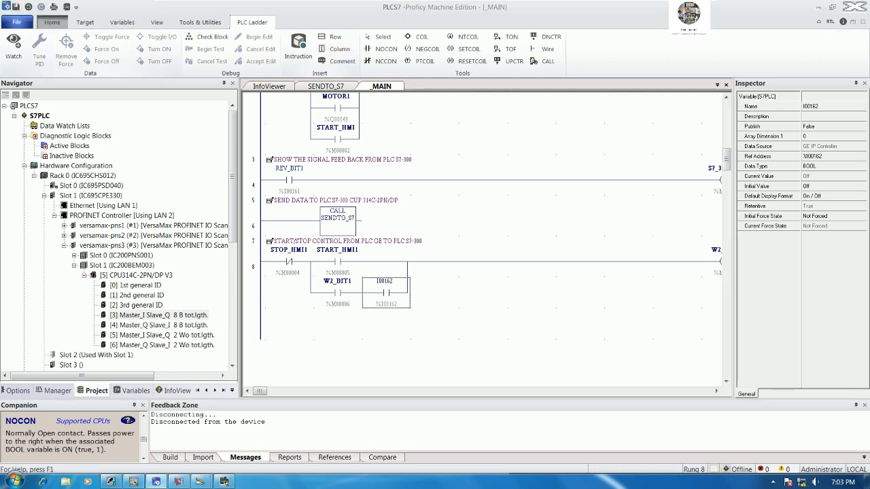
Reconnect to the controller, download the modified S7PLC logic, and widen the ladder view to show the full rungs.
click(52, 22)
click(462, 36)
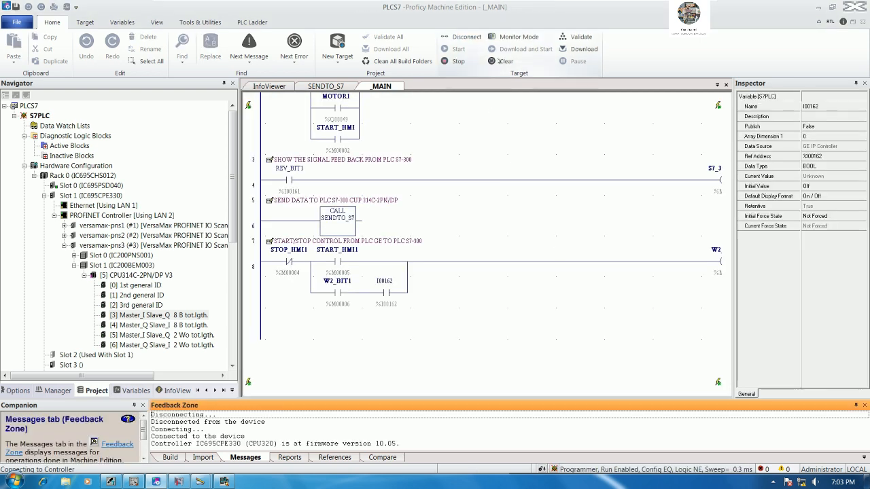
click(579, 49)
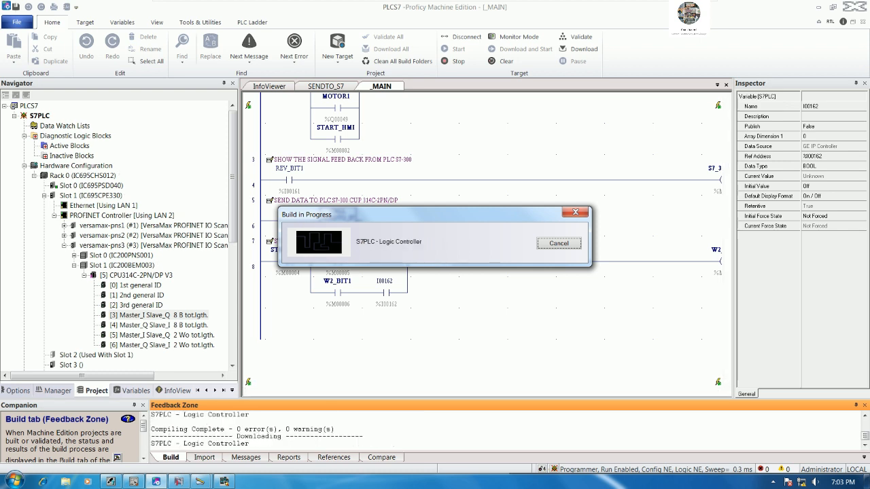
click(432, 278)
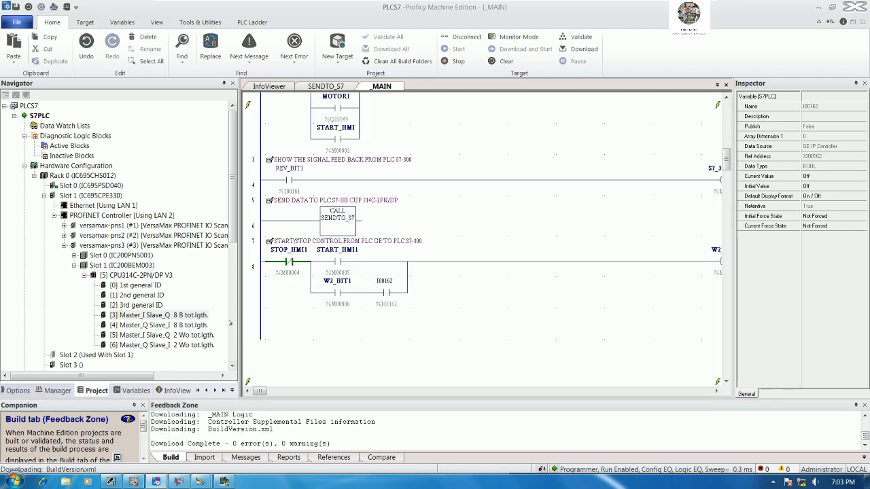
drag(238, 296, 175, 297)
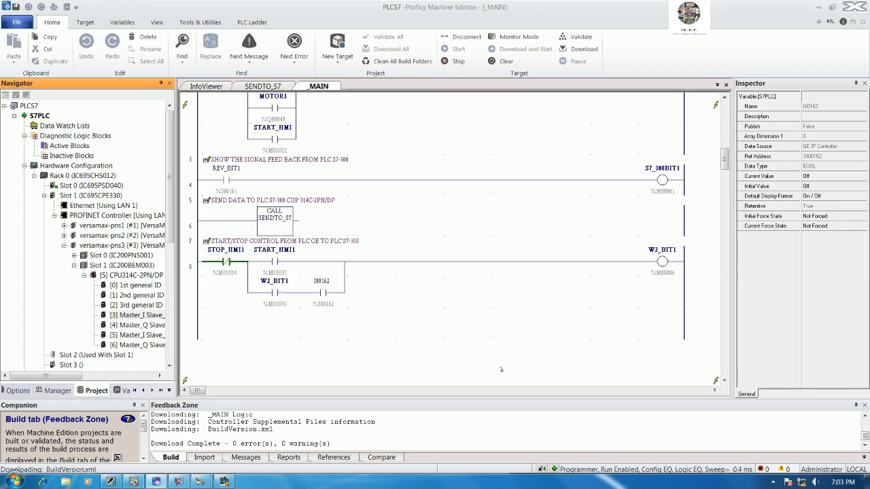
click(416, 284)
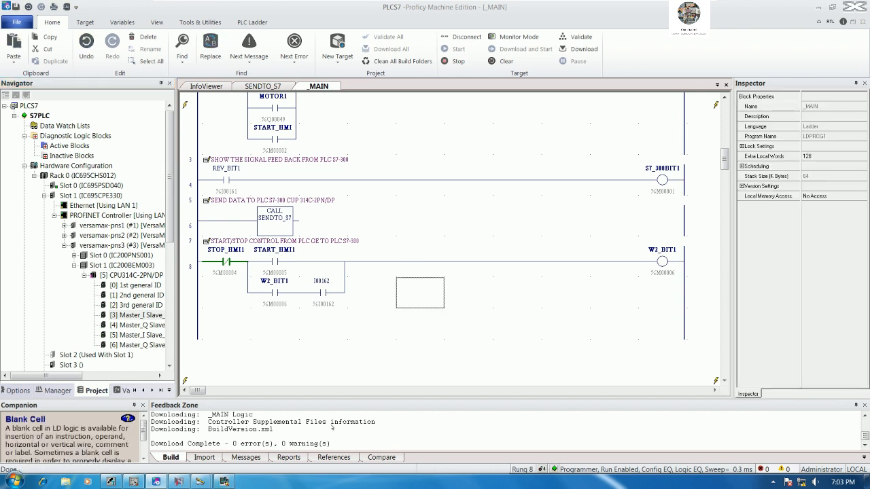
Switch to the CIMPLICITY Workbench window with the GETOS7 project.
click(199, 482)
click(199, 482)
mouse_move(199, 482)
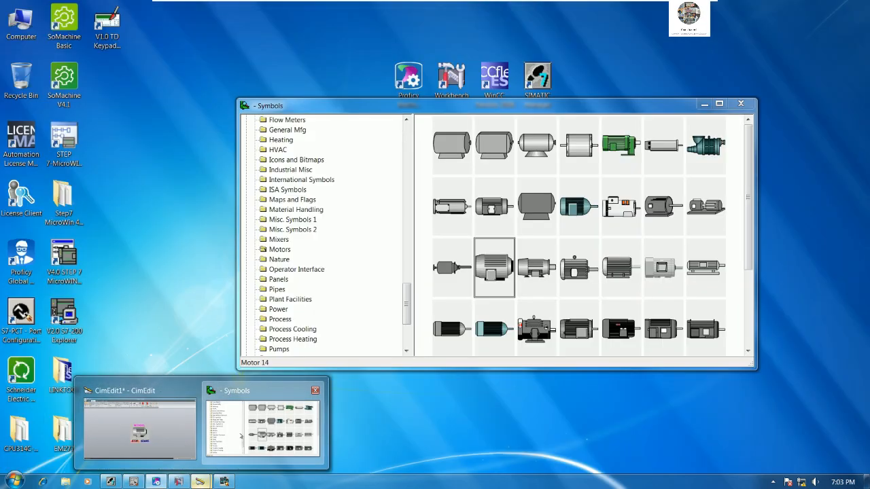
click(233, 437)
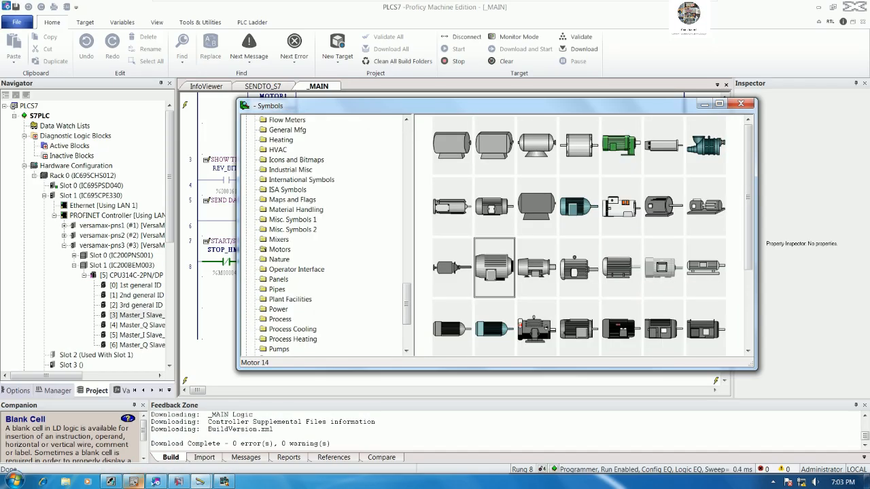
click(179, 482)
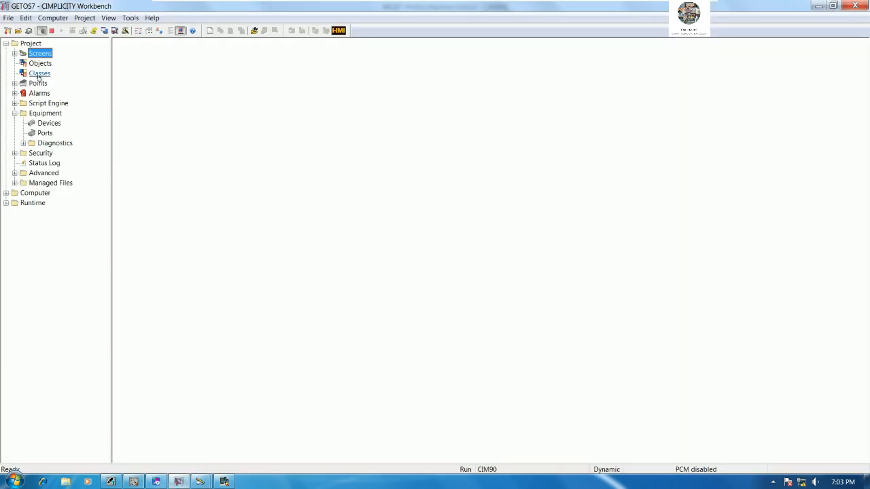
Change the HMI1_SIGNAL point's device address to the S7-300 feedback input in the %I16x range, checking the address in the ladder.
click(38, 83)
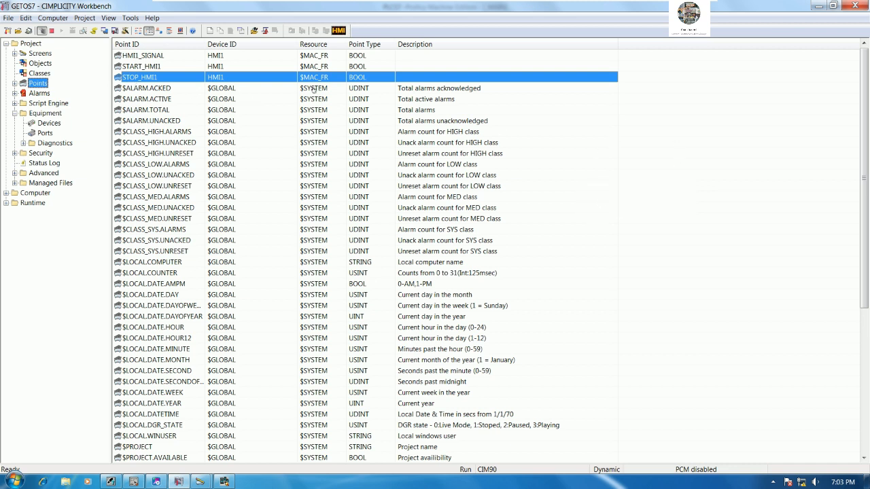
right_click(197, 125)
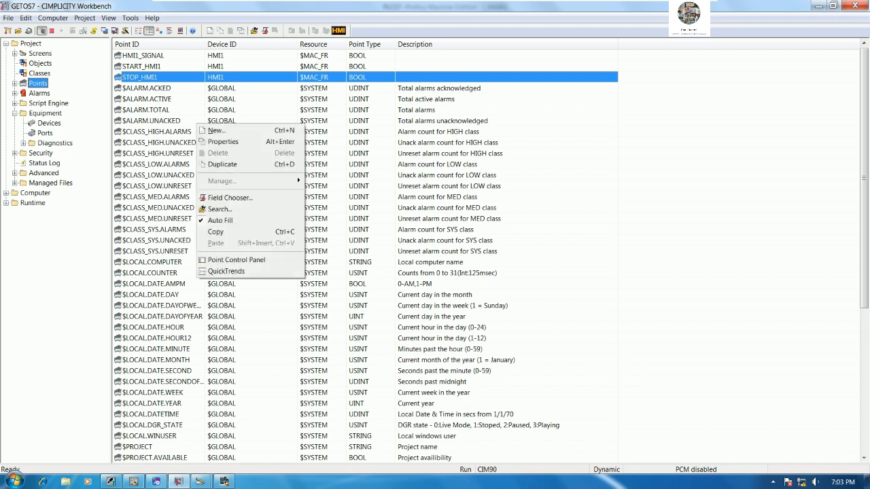
click(161, 57)
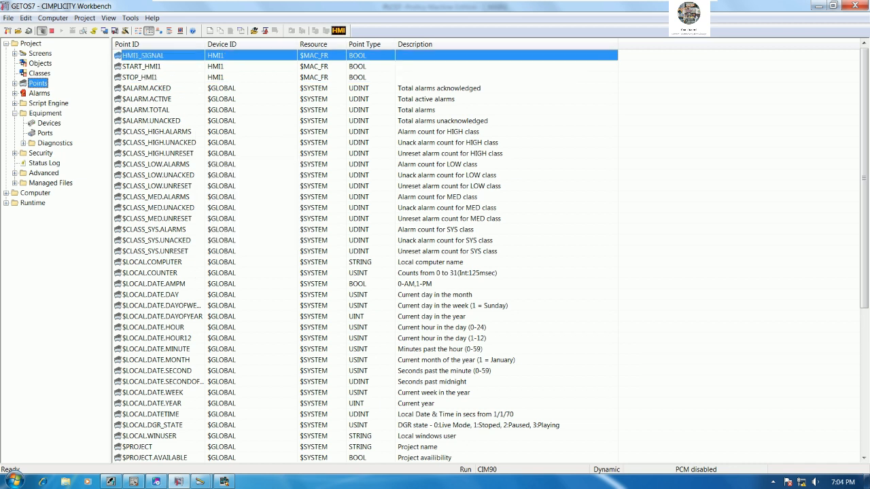
click(487, 164)
click(537, 207)
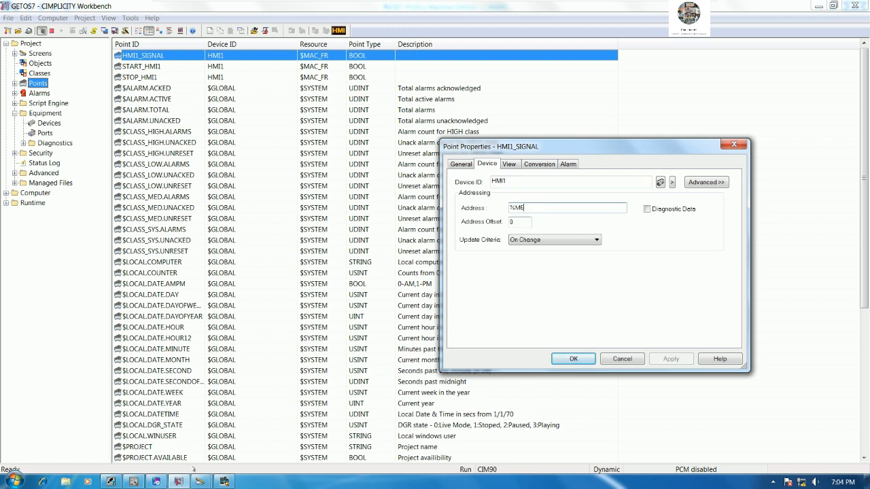
click(158, 481)
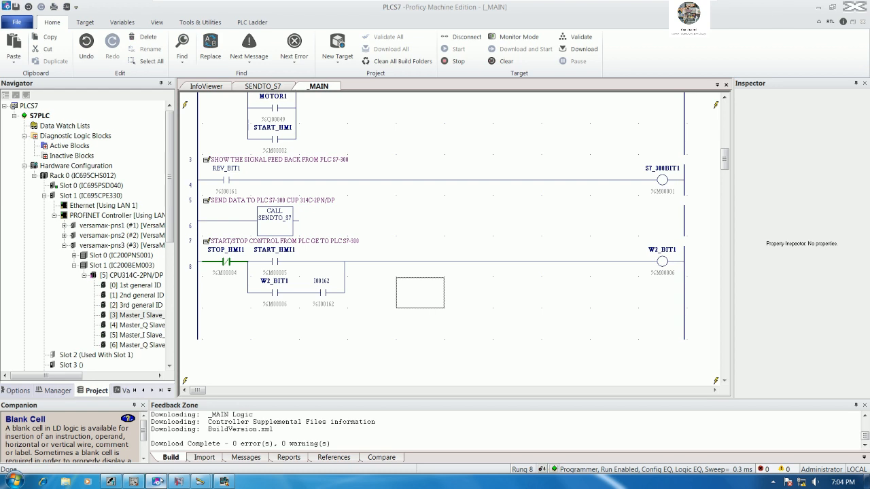
click(159, 481)
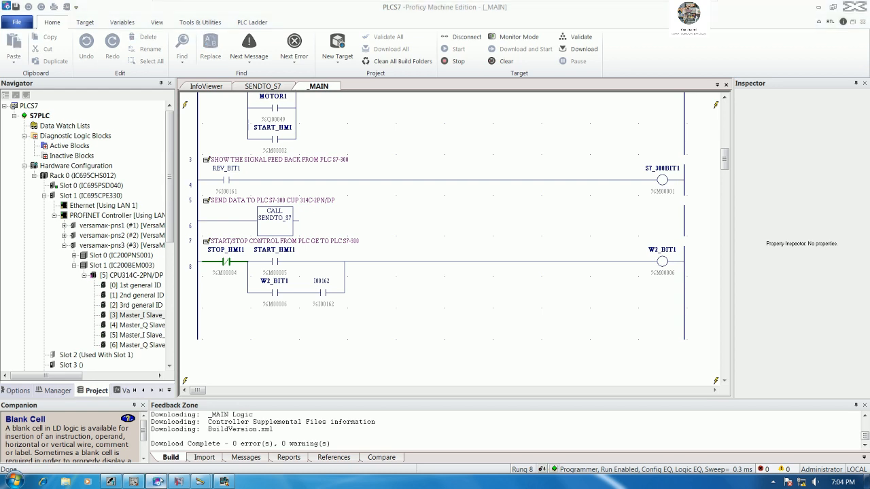
key(BackSpace)
key(BackSpace)
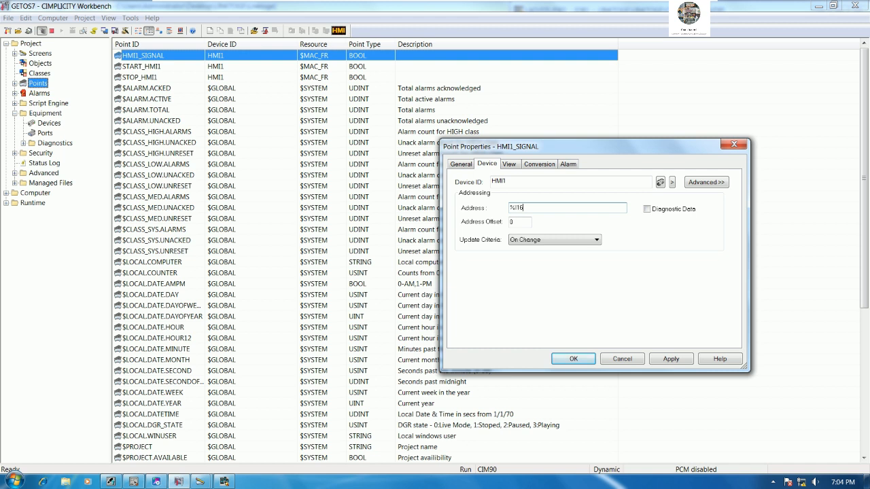
click(569, 358)
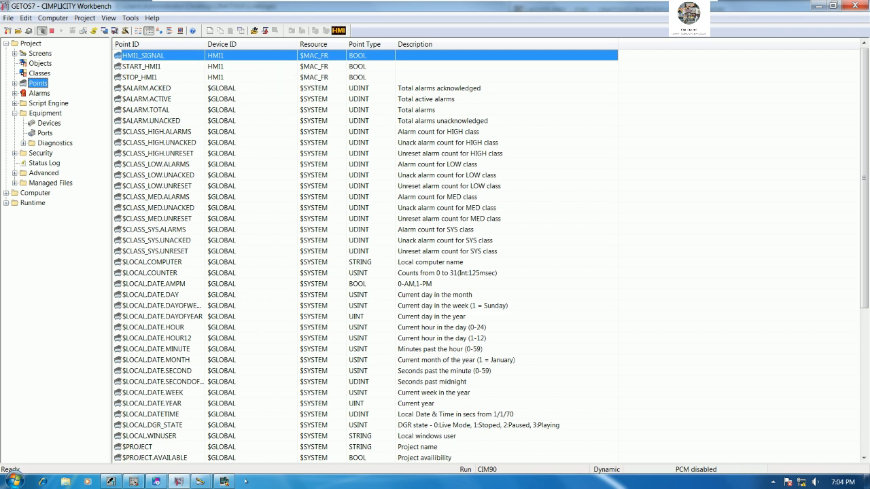
Switch to the CimEdit screen and draw a red rectangle fitted over the motor's terminal box.
click(263, 422)
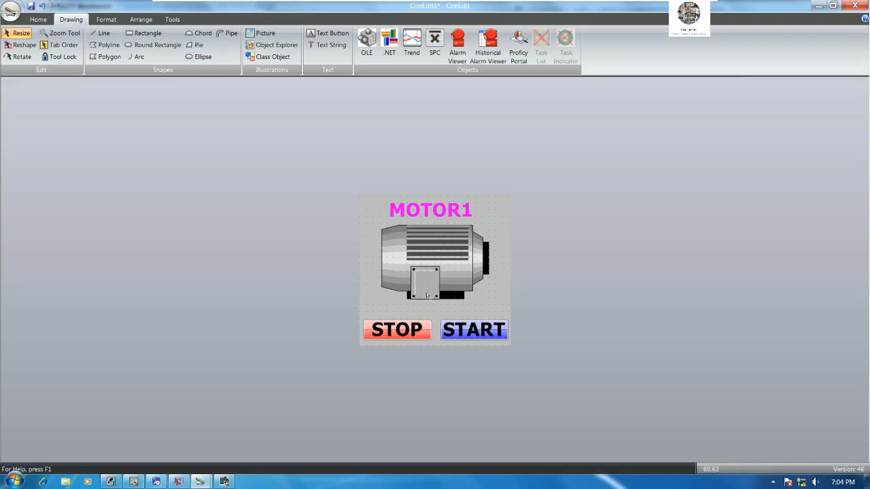
click(144, 32)
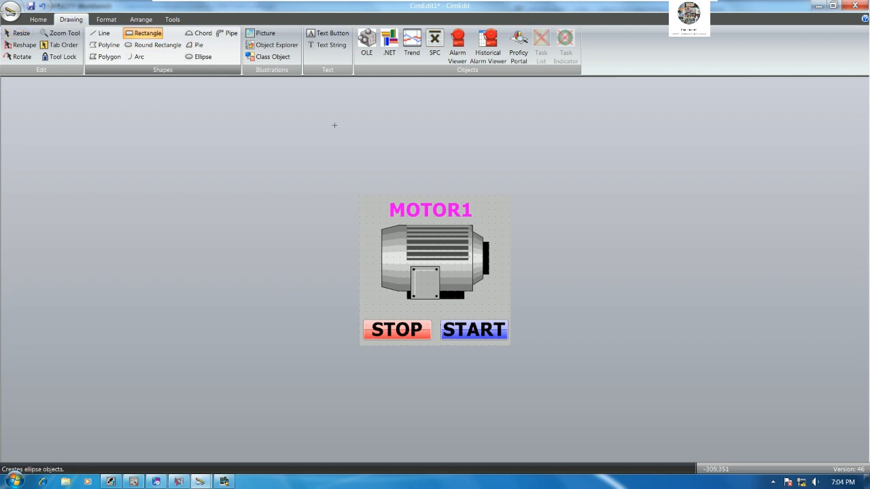
drag(410, 267, 442, 298)
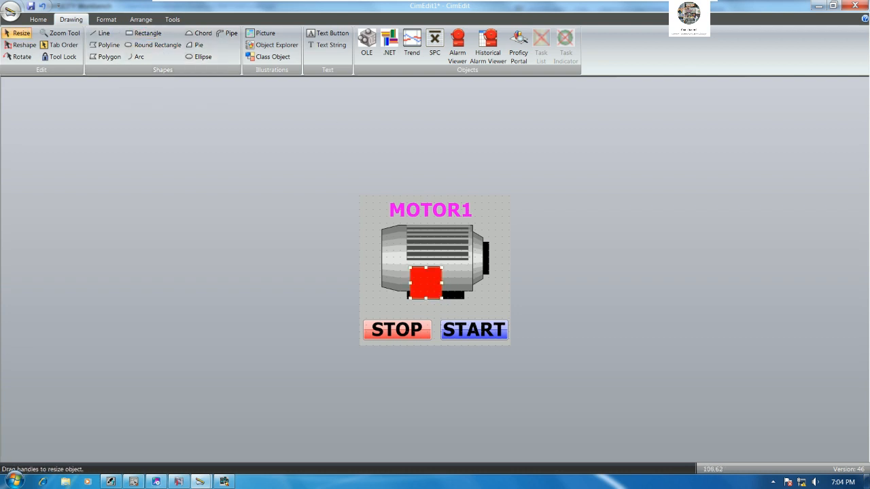
click(438, 297)
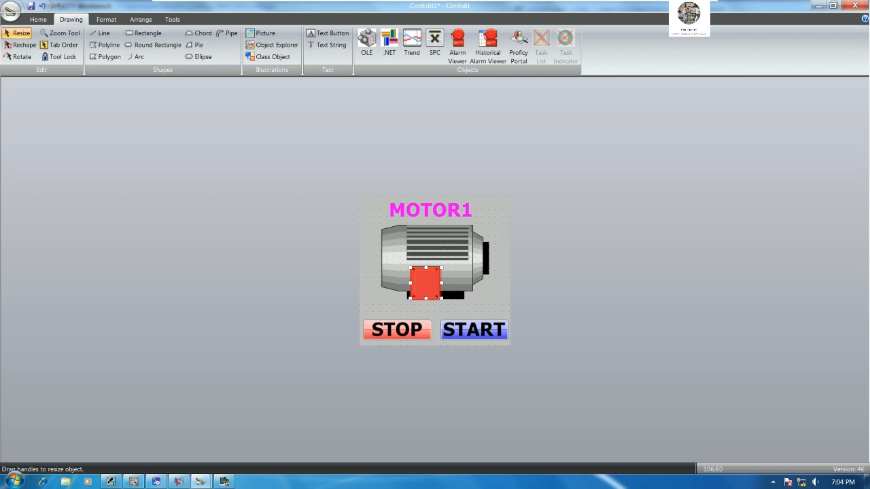
drag(439, 298, 440, 300)
click(432, 276)
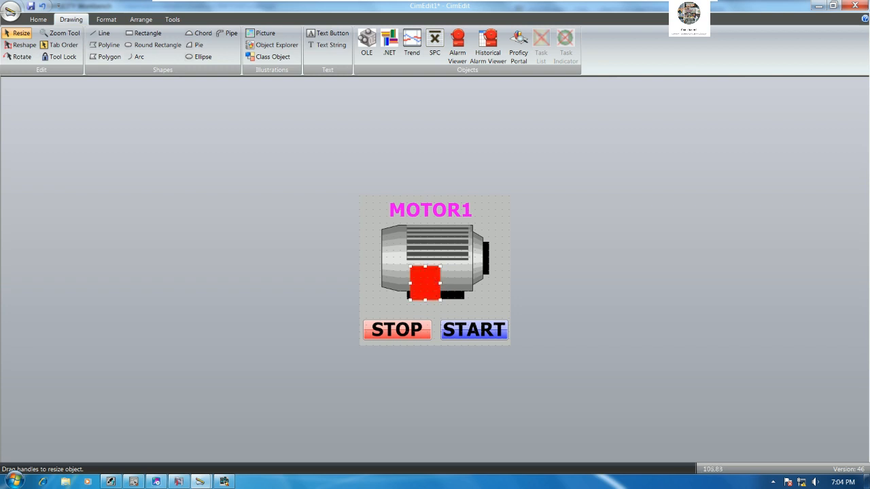
Widen the motor picture on both sides and stretch the red rectangle to cover its terminal box again.
click(460, 279)
drag(487, 262, 505, 262)
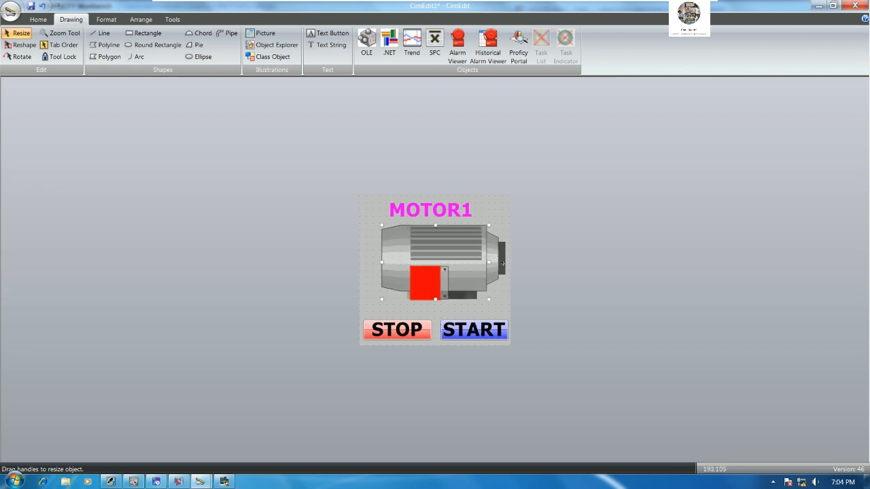
drag(379, 259, 371, 259)
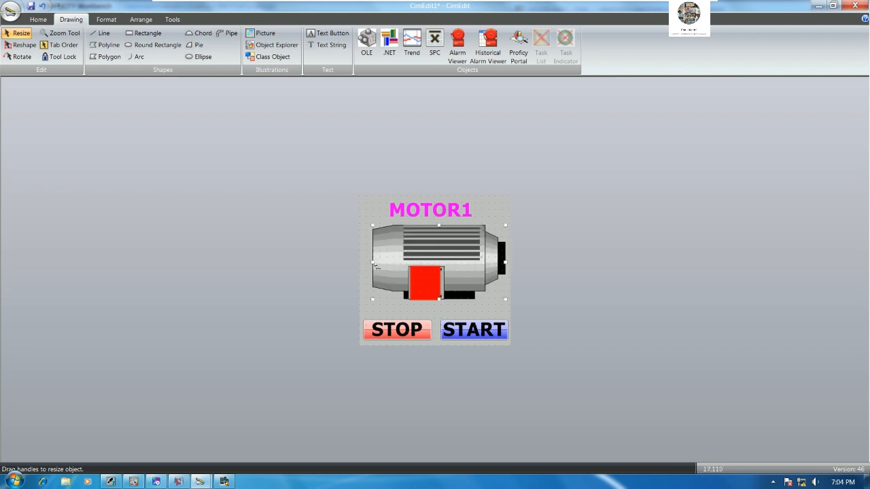
click(427, 291)
drag(426, 289, 446, 280)
Set the red rectangle's line color to None.
double_click(426, 282)
click(573, 189)
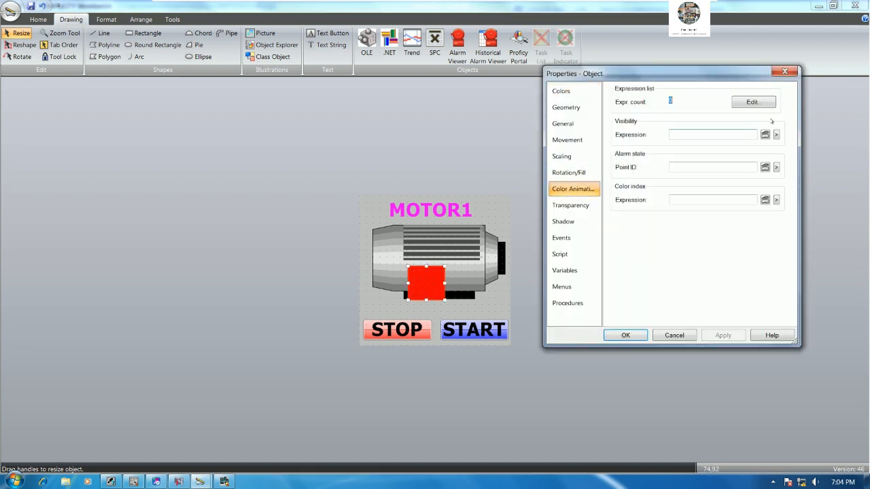
click(578, 91)
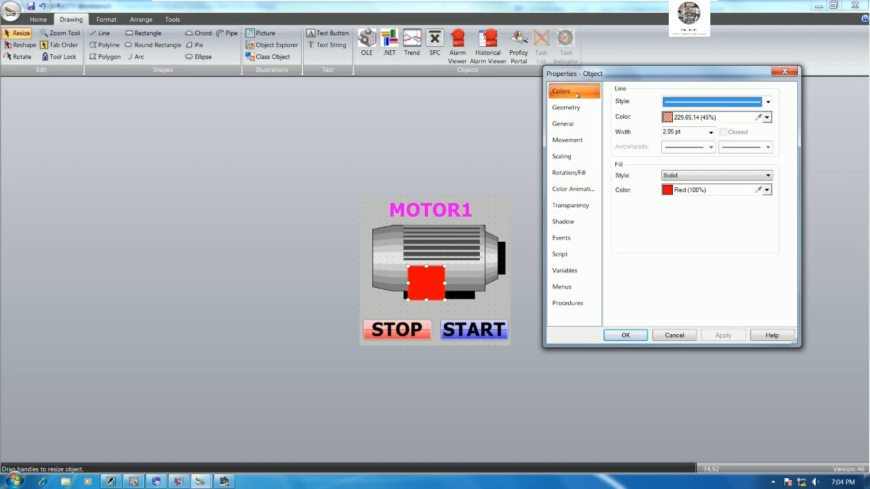
click(767, 117)
click(676, 129)
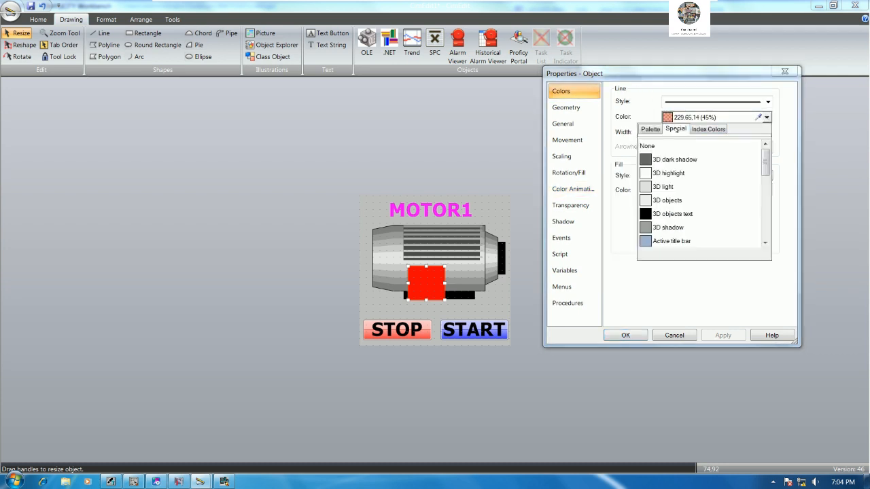
click(663, 146)
Add a color animation expression to the red rectangle using the HMI1_SIGNAL point.
click(582, 188)
click(756, 102)
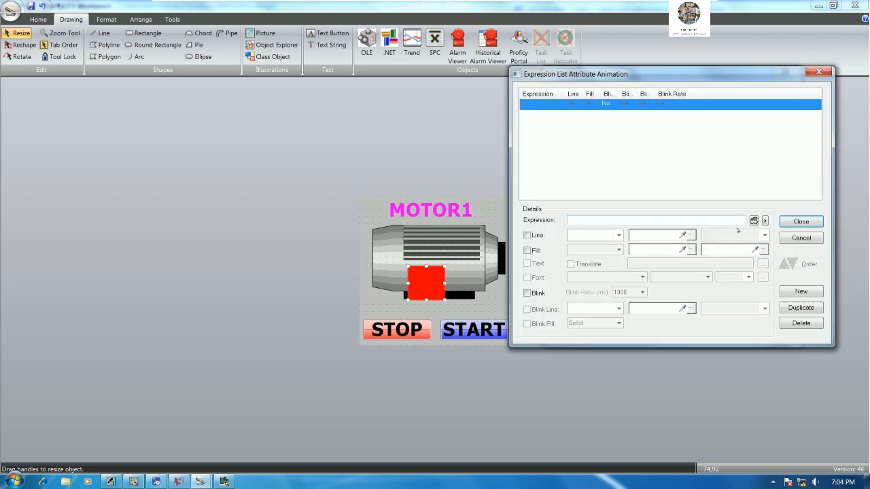
click(766, 221)
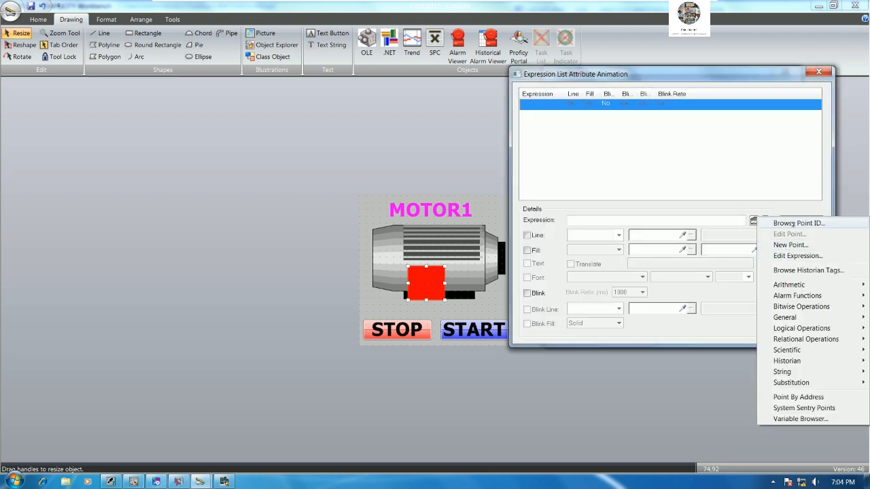
click(789, 220)
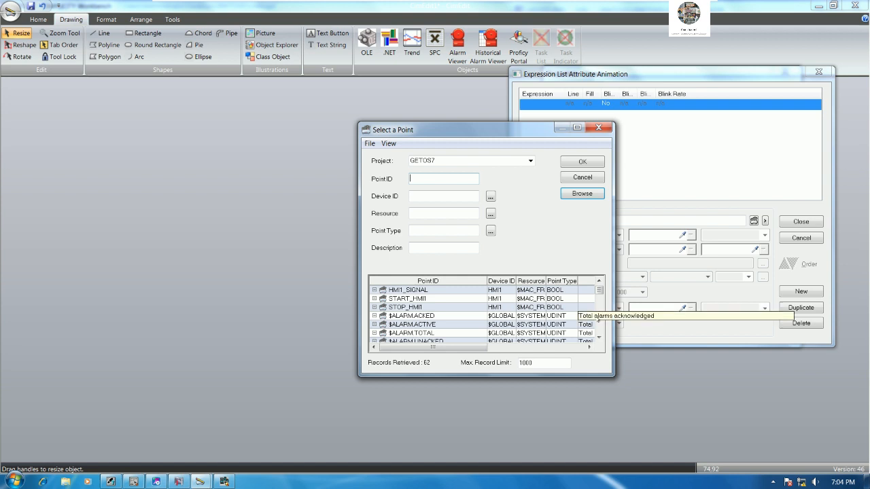
double_click(400, 290)
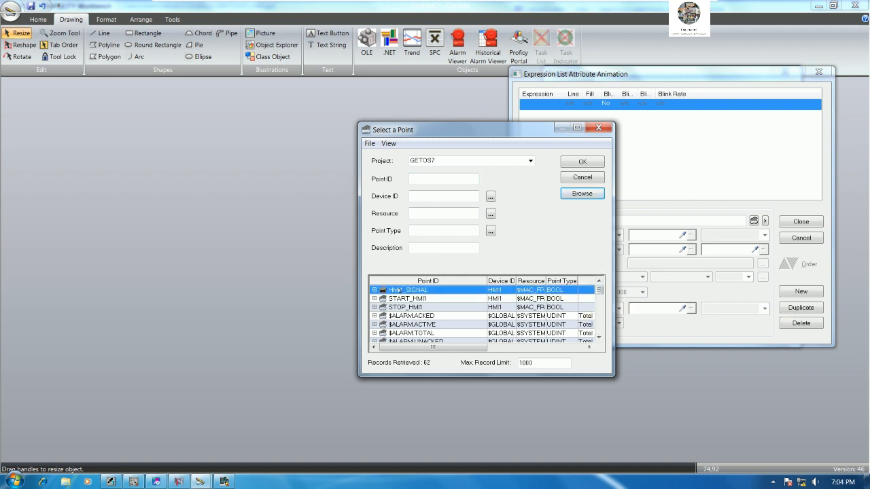
Give the HMI1_SIGNAL expression a solid green fill and apply the rectangle's color animation.
click(528, 250)
click(619, 250)
click(585, 259)
click(690, 250)
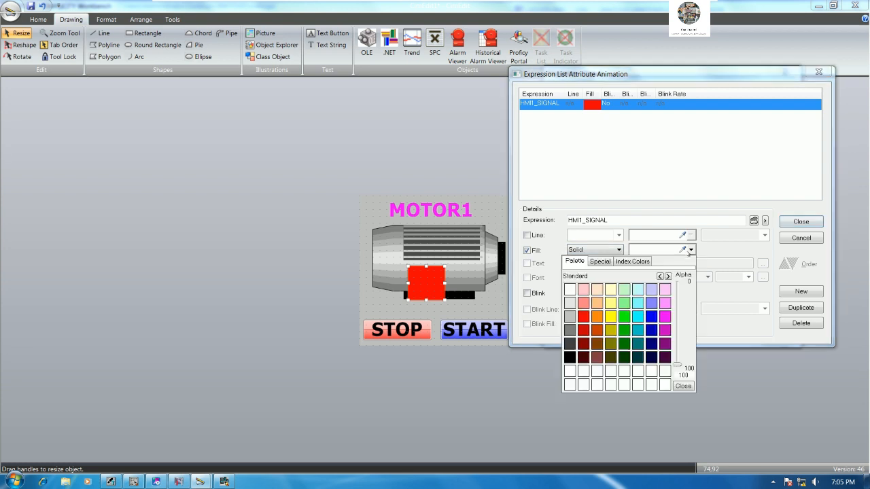
click(624, 316)
click(800, 222)
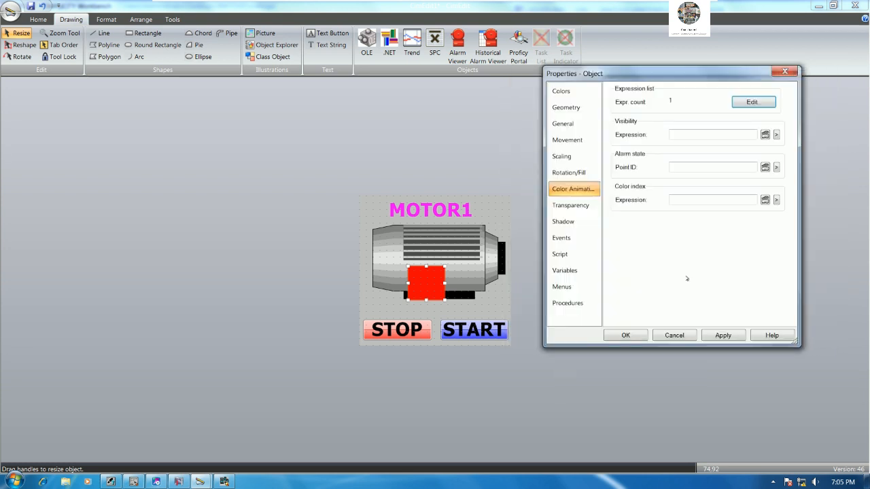
click(626, 335)
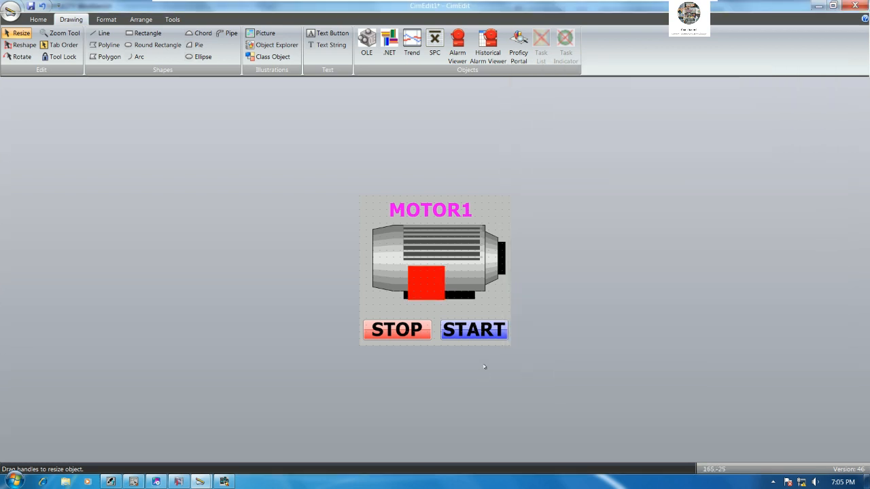
Make the STOP and START buttons taller together and open their shared properties.
click(407, 332)
drag(474, 320, 472, 310)
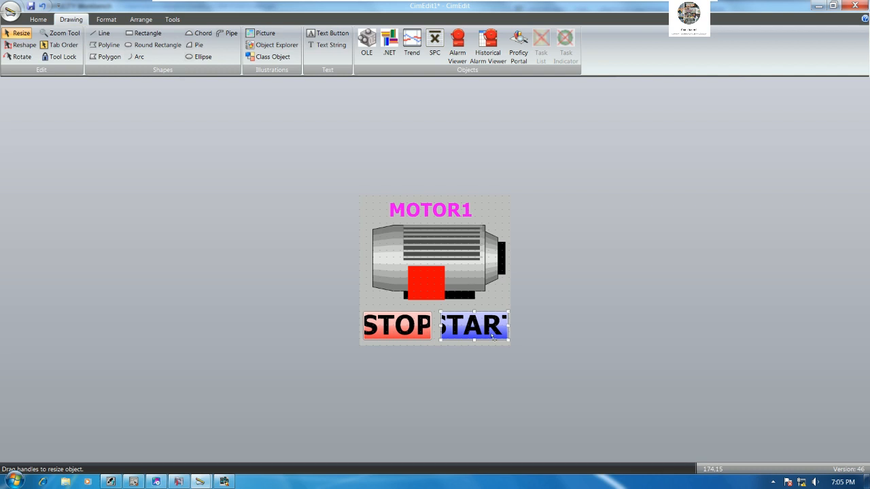
double_click(473, 320)
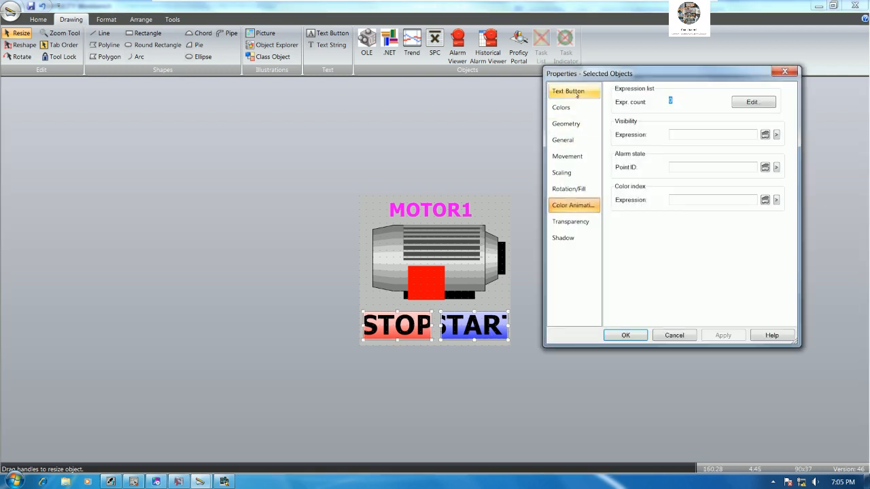
Set the font size of the STOP and START button labels to 24.
click(632, 107)
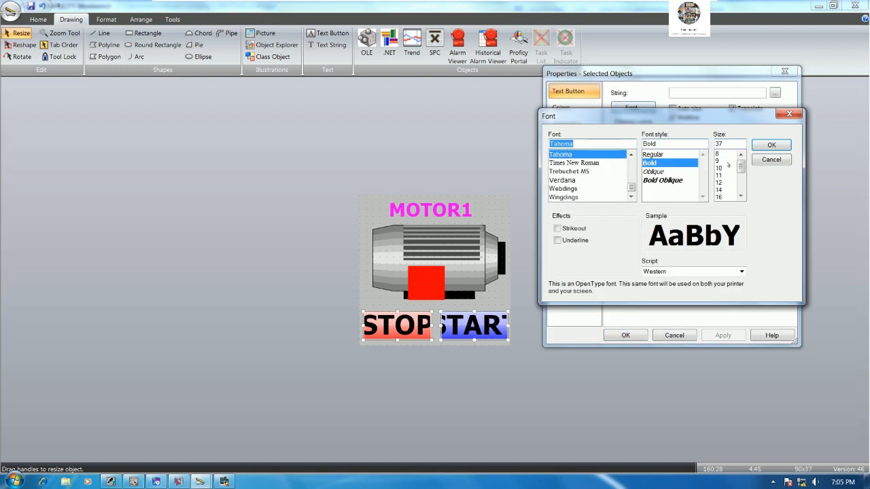
click(741, 196)
click(741, 195)
click(741, 196)
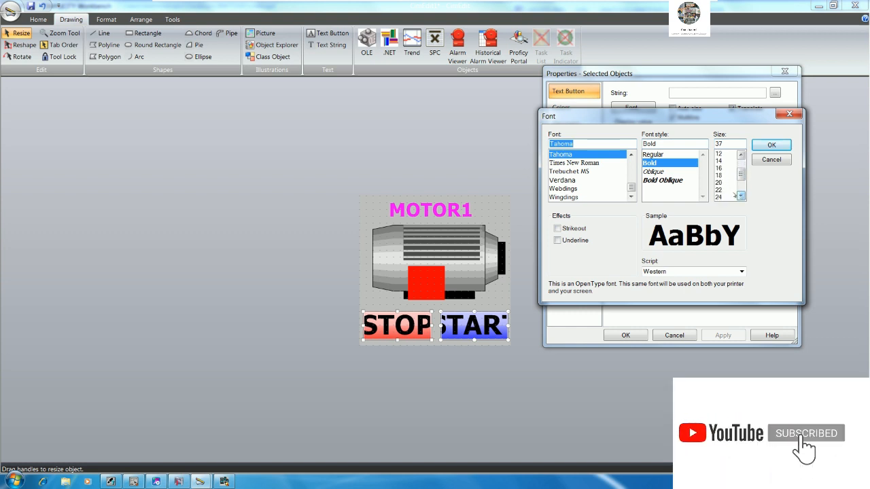
click(725, 196)
click(763, 146)
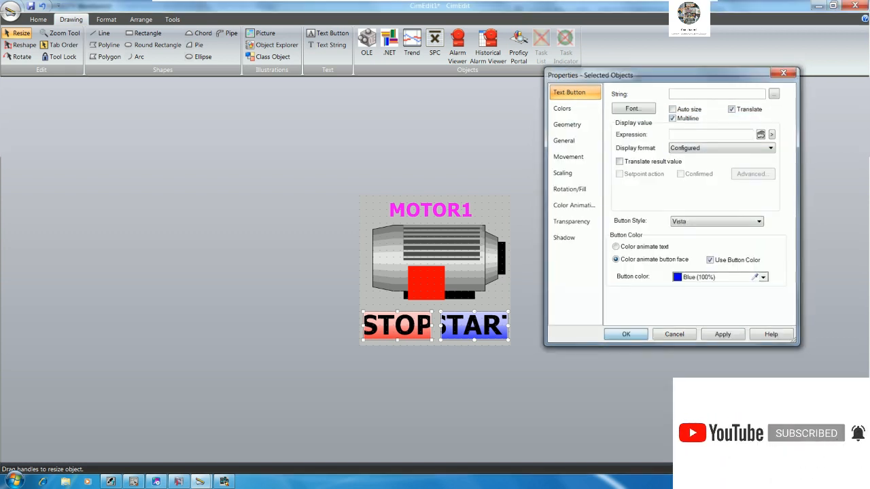
click(626, 335)
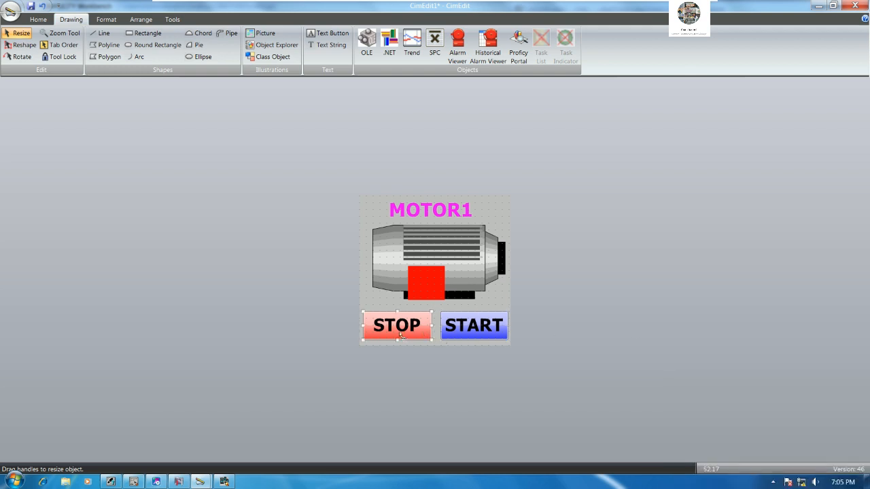
Add a Mouse Up event to the STOP button.
double_click(401, 333)
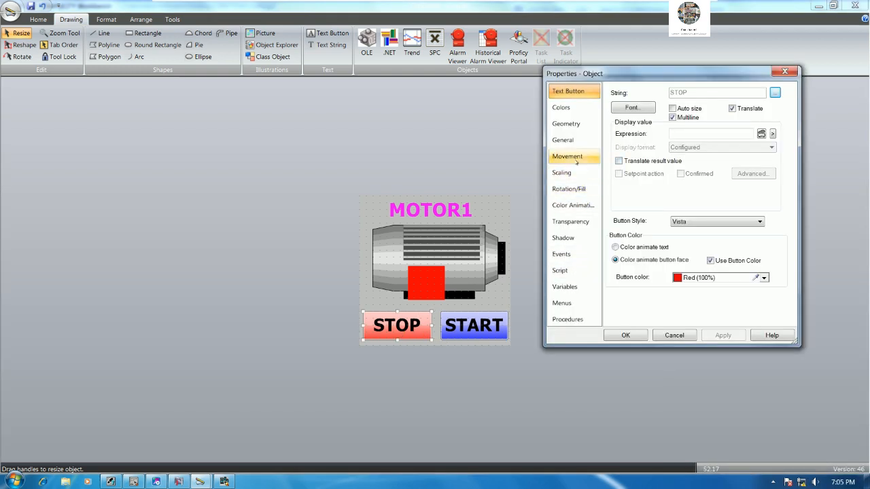
click(568, 258)
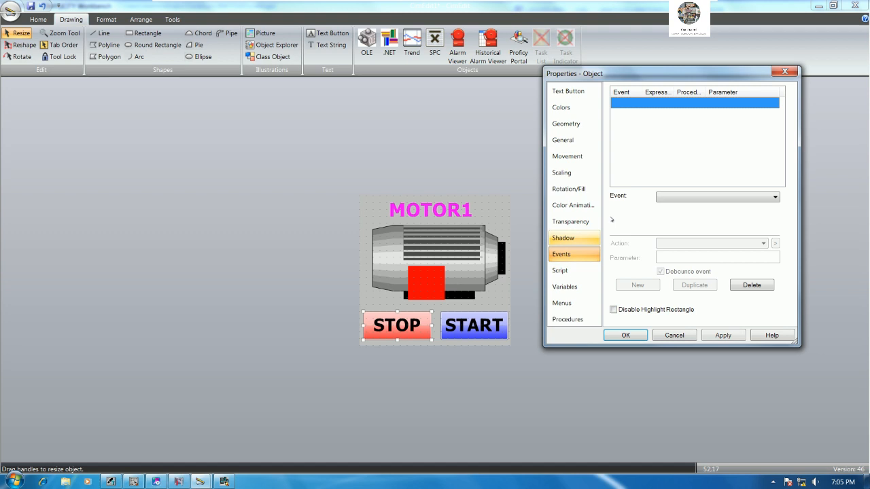
click(669, 197)
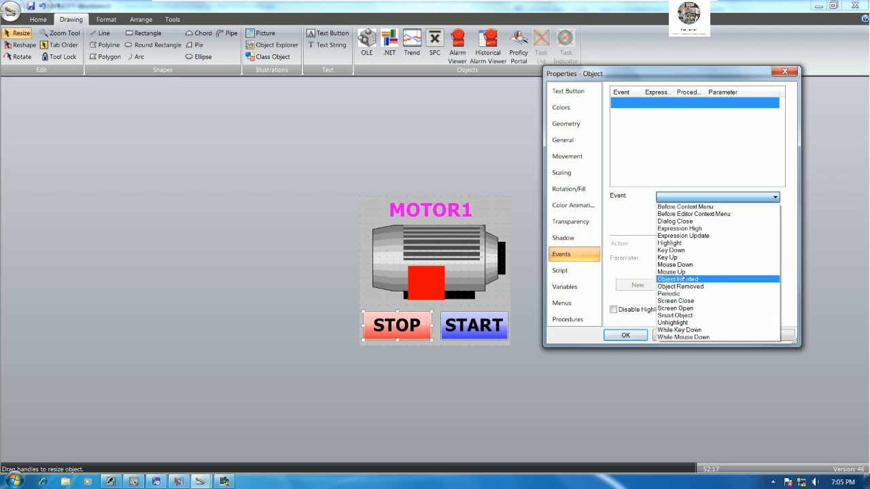
click(679, 272)
Create a procedure for the STOP button's Mouse Up event with an Absolute setpoint action writing 0 to point STOP_HMI1.
click(775, 243)
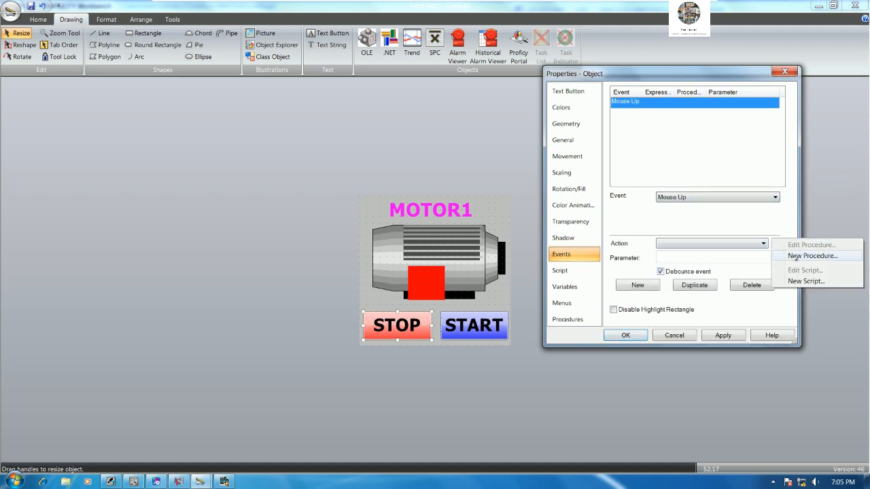
click(788, 256)
click(433, 332)
click(514, 228)
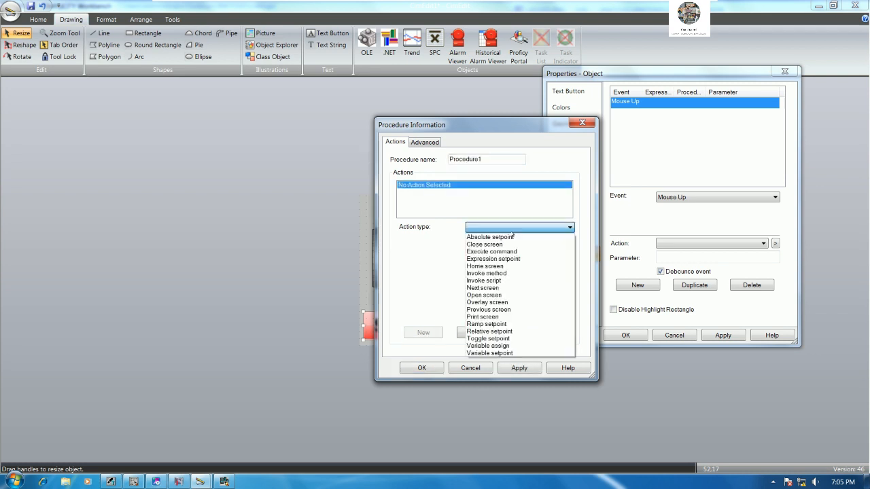
click(507, 237)
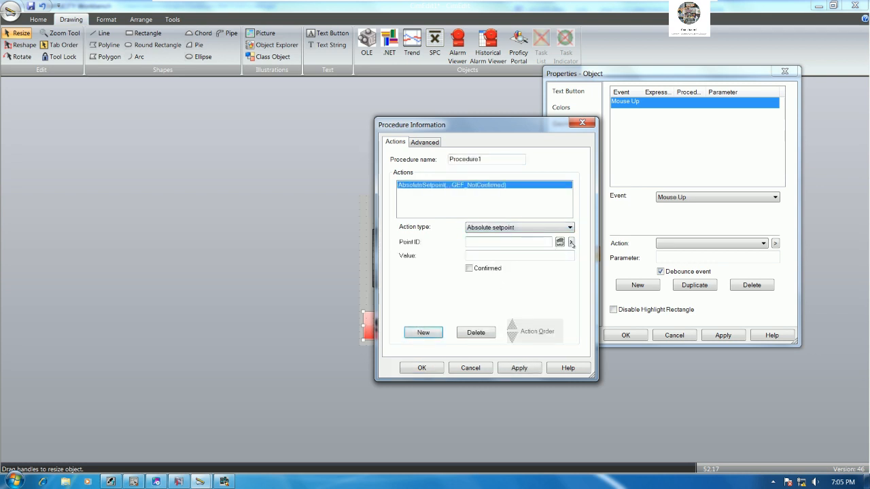
click(570, 242)
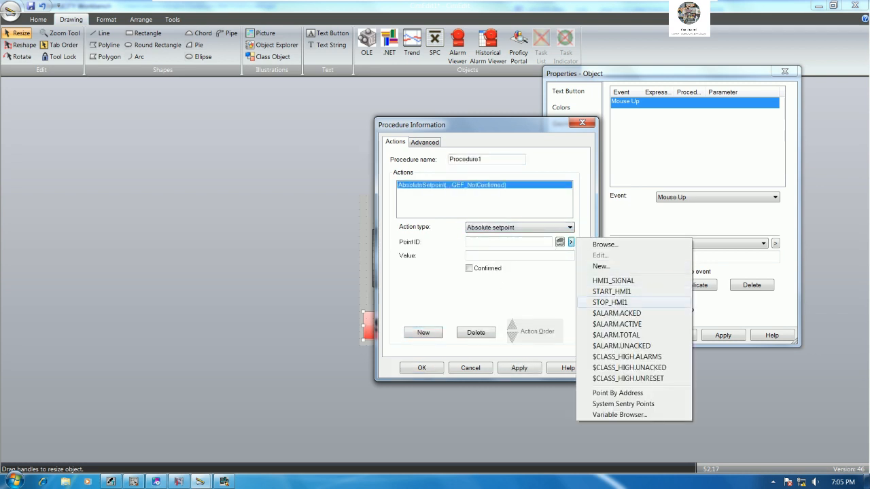
click(612, 303)
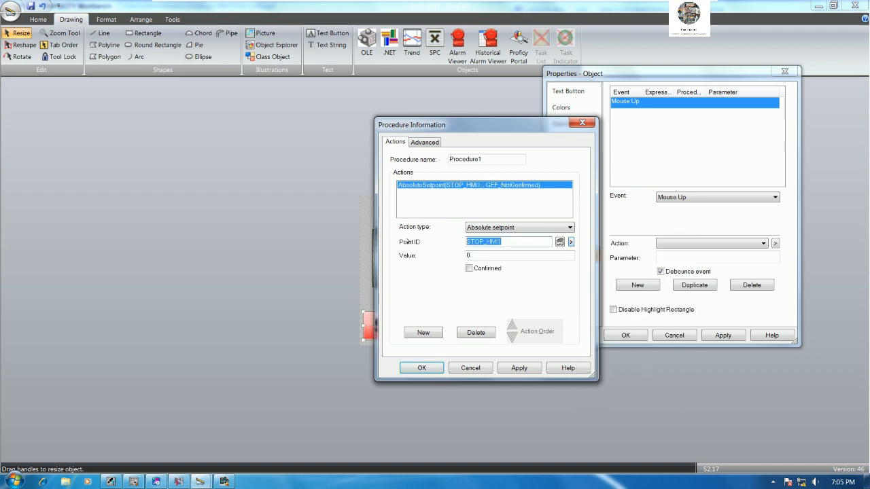
click(420, 368)
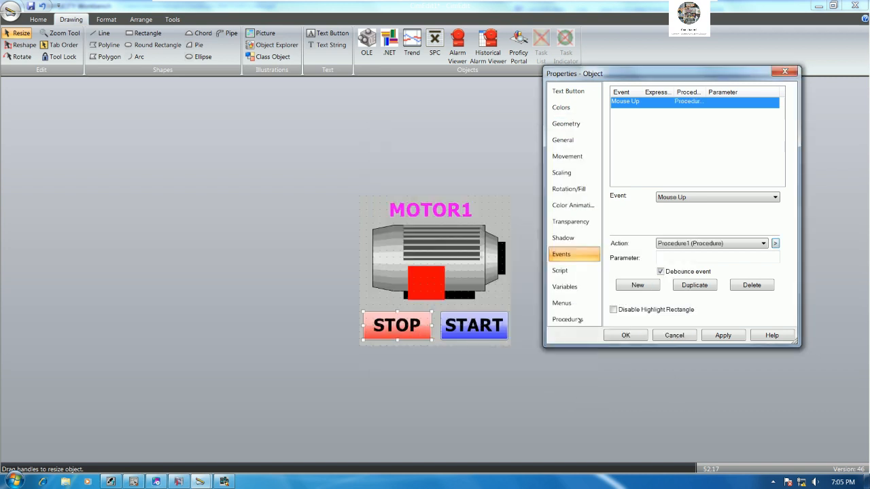
Add a second event, Mouse Down, to the STOP button.
click(642, 288)
click(701, 197)
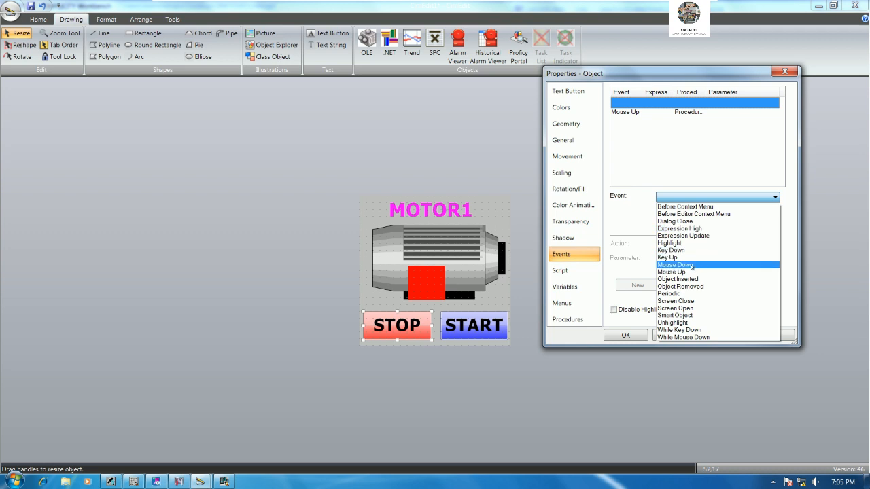
click(692, 265)
Create a new procedure for the STOP button's Mouse Down event with an Absolute setpoint writing 1 to STOP_HMI1, and accept the properties.
click(778, 244)
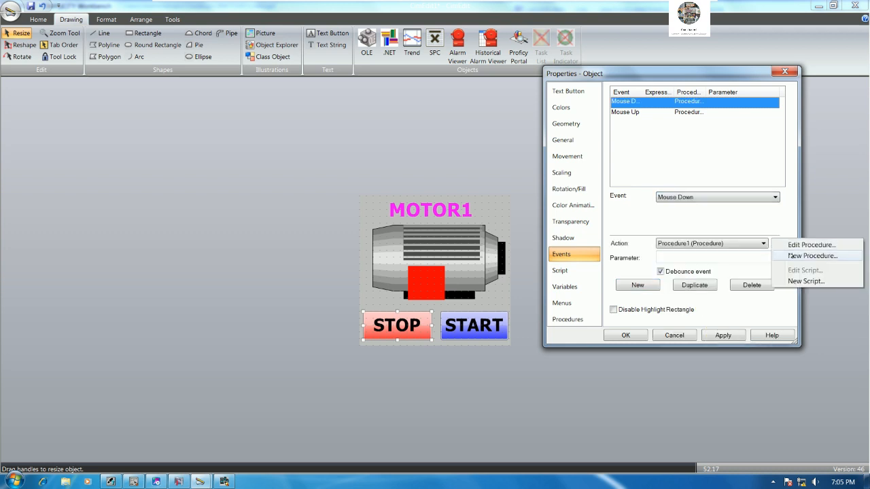
click(792, 256)
click(537, 230)
click(518, 240)
text(STOP_HMI1)
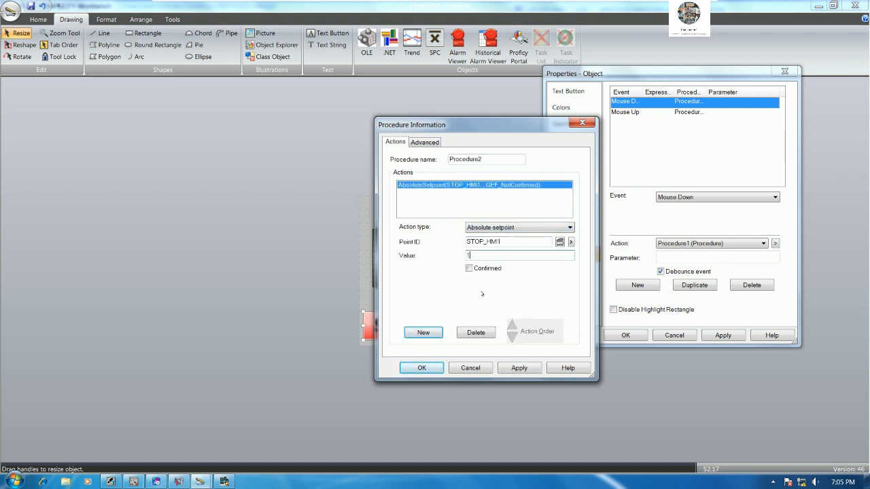
click(423, 368)
click(625, 335)
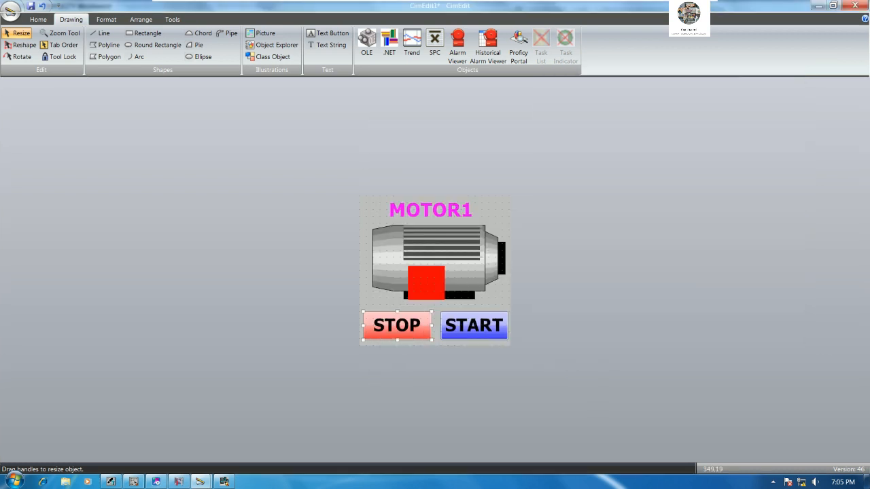
Add a Mouse Up event to the START button.
double_click(488, 333)
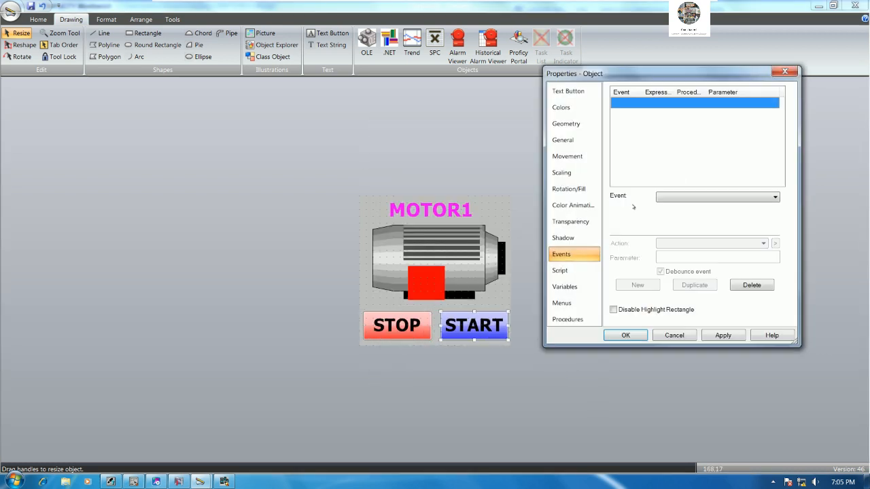
click(702, 197)
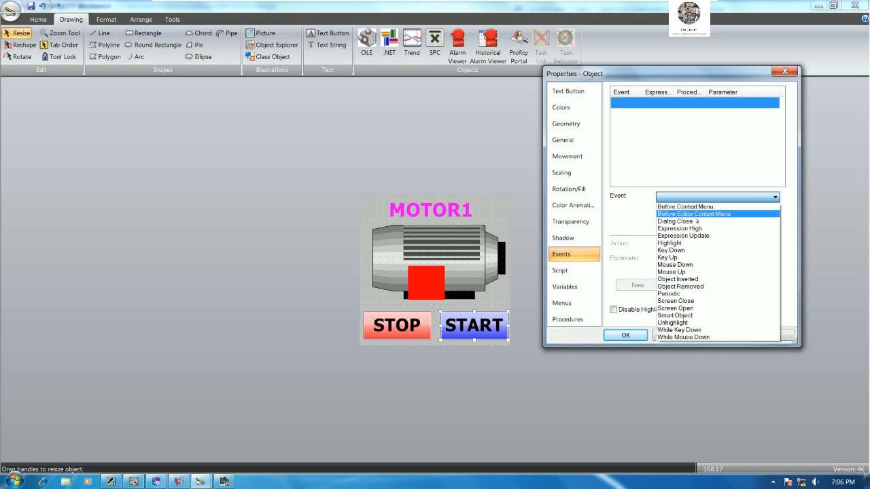
click(707, 271)
Create a procedure for the START button's Mouse Up event with an Absolute setpoint action writing 0 to point START_HMI1.
click(775, 243)
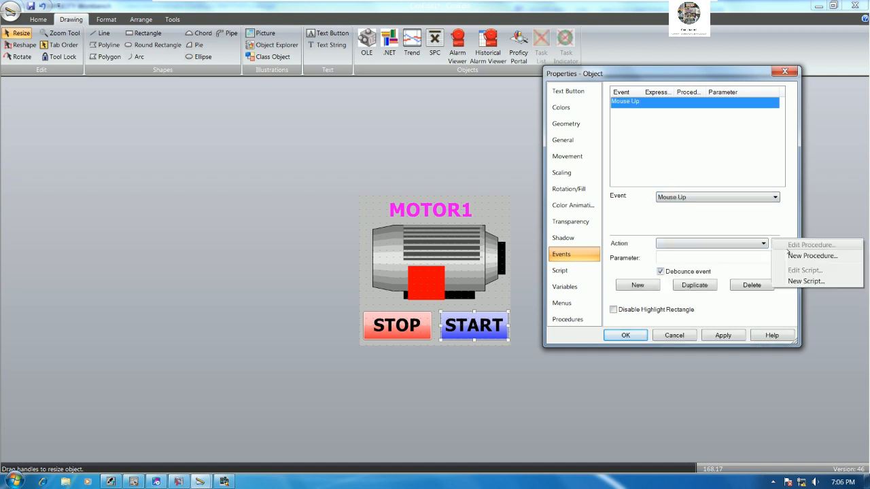
click(789, 253)
click(423, 333)
click(516, 228)
click(505, 240)
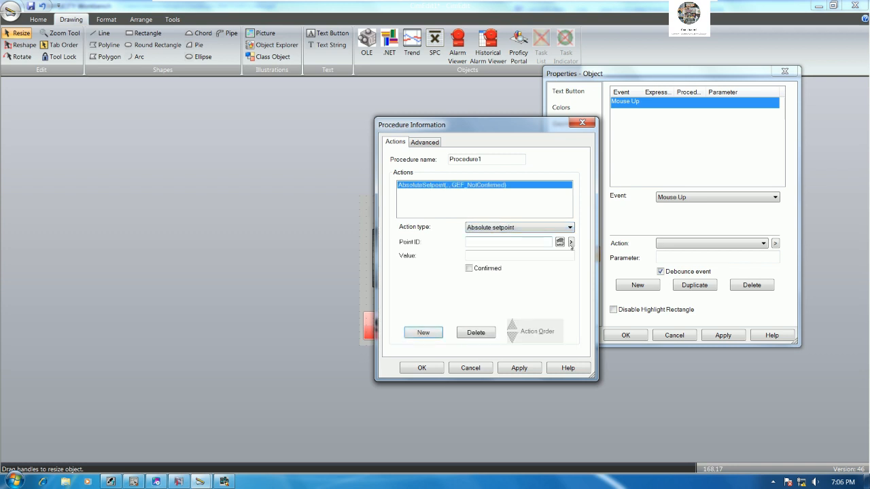
click(571, 242)
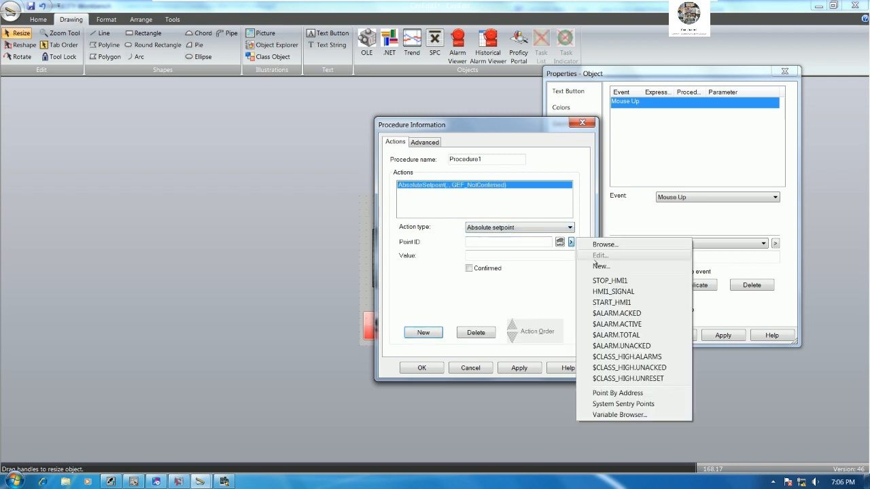
click(615, 303)
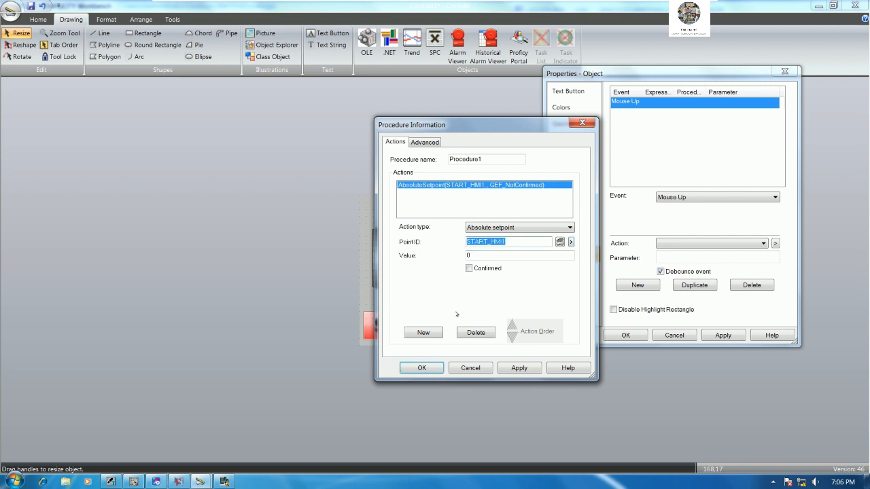
click(421, 367)
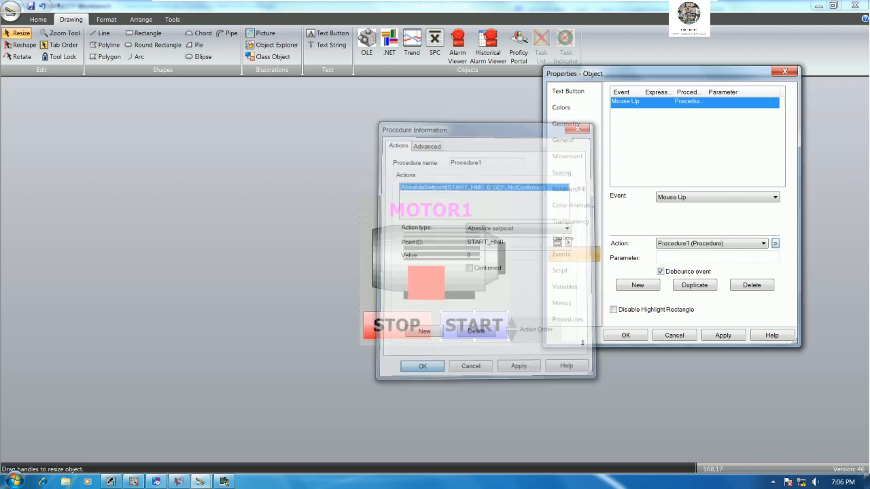
Add a second event, Mouse Down, to the START button.
click(637, 285)
click(748, 197)
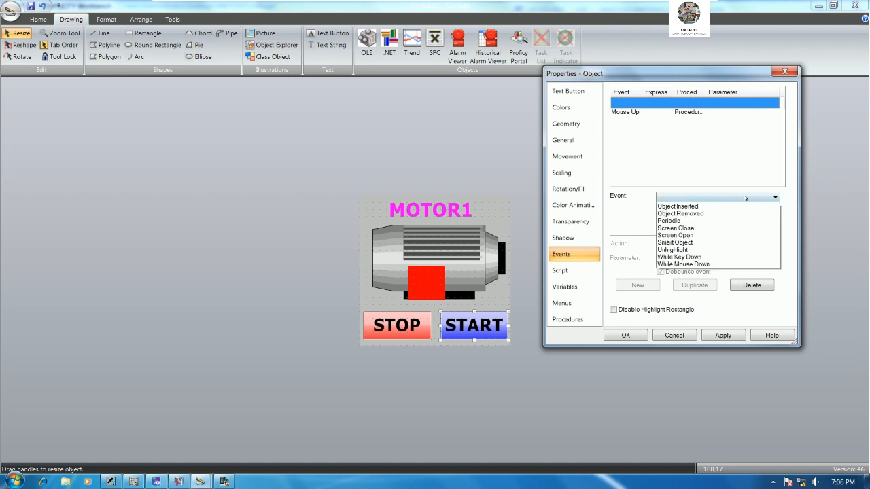
click(676, 265)
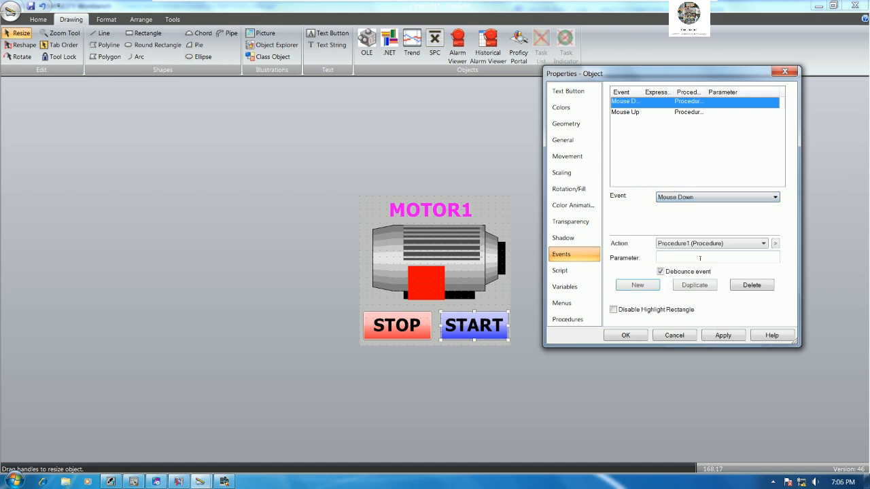
Create a new procedure for the START button's Mouse Down event with an Absolute setpoint writing 1 to START_HMI1, and accept the properties.
click(779, 250)
click(792, 257)
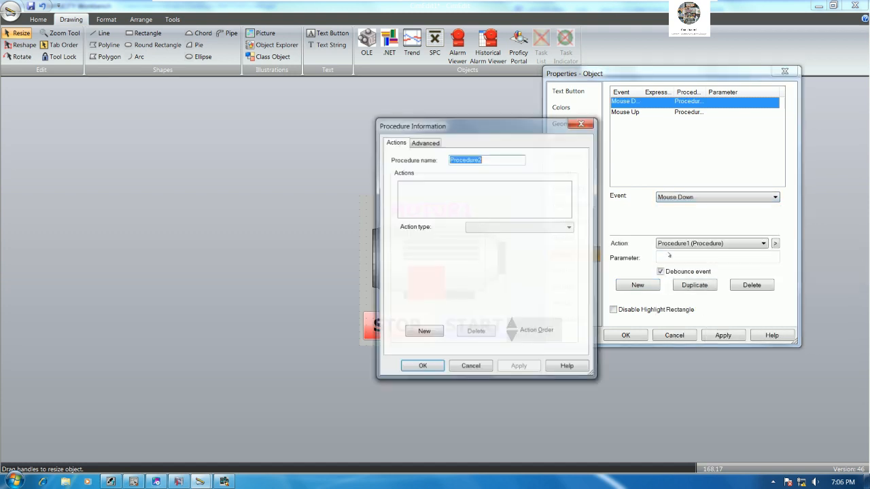
click(423, 333)
click(511, 227)
click(512, 236)
click(512, 242)
text(START_HMI1)
key(Tab)
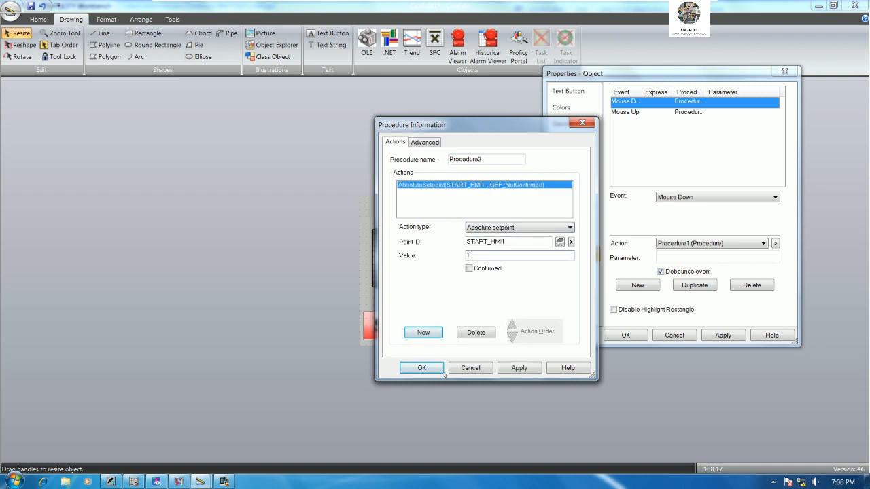
click(439, 371)
click(621, 334)
click(607, 318)
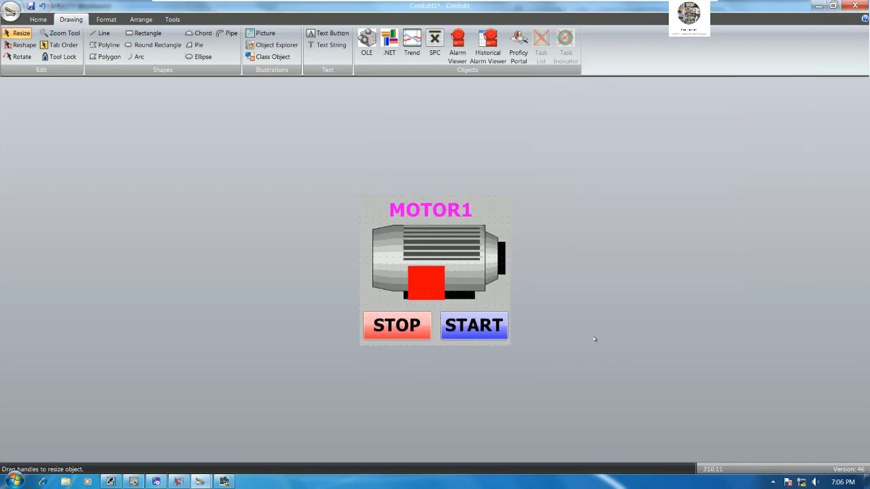
Save the screen as SCREEN1 in the screens folder and launch it as a runtime test.
click(30, 6)
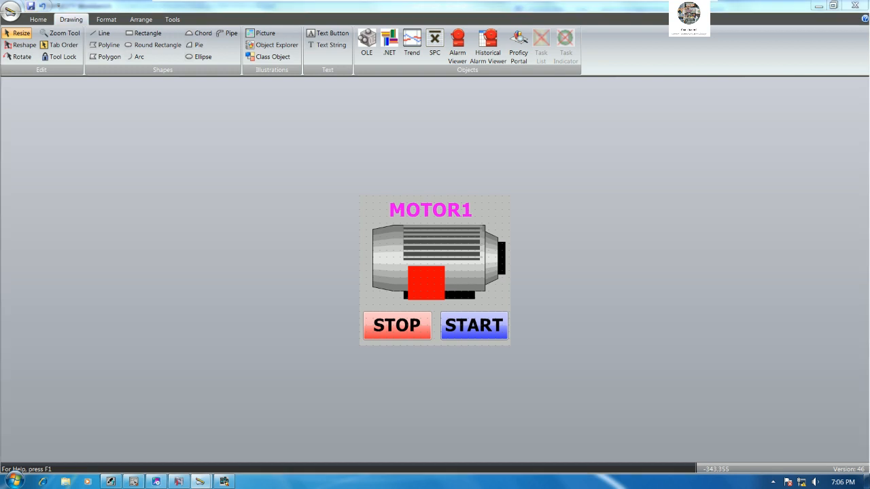
text(SCREEN1)
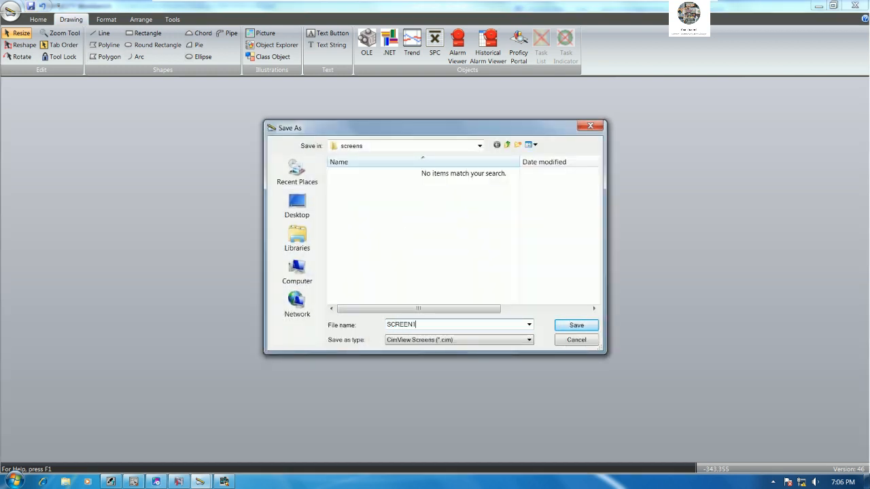
key(Return)
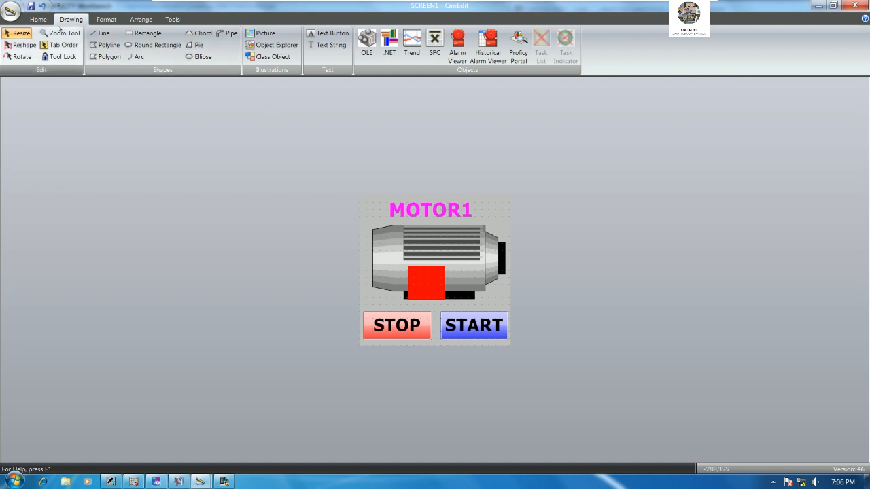
click(38, 19)
click(393, 33)
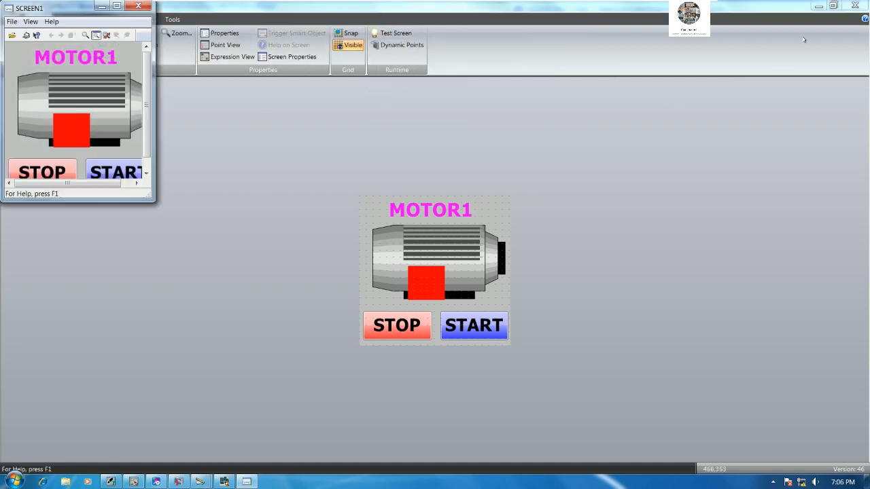
Minimize the screen editor and the CIMPLICITY Workbench, and place the SCREEN1 runtime window over the SIMATIC program windows.
click(818, 5)
drag(86, 7, 632, 155)
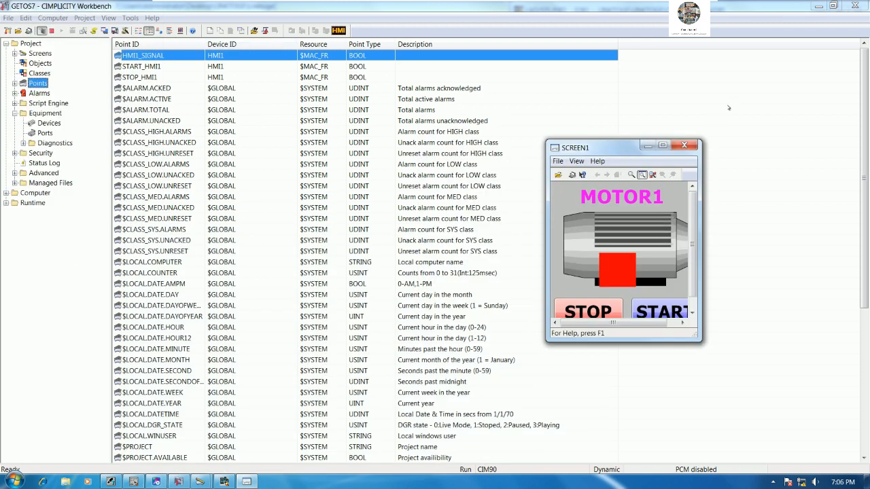
click(819, 6)
click(704, 103)
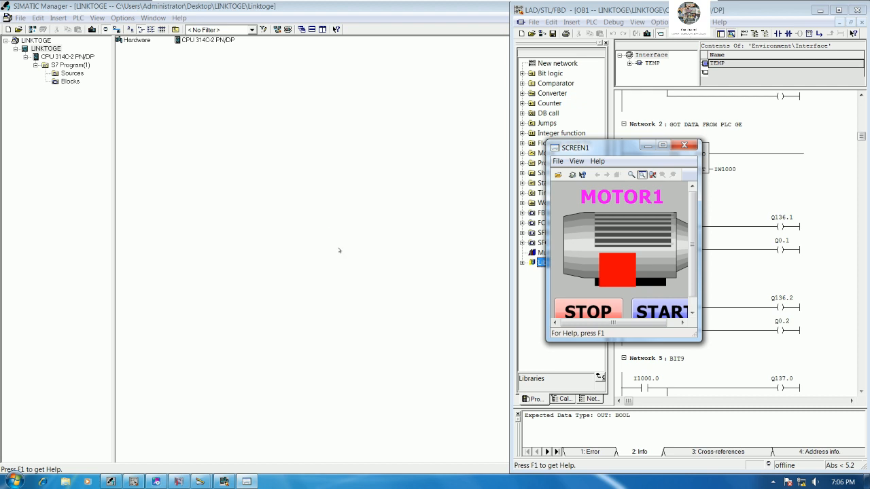
Place the SCREEN1 runtime window over the Machine Edition ladder, enlarge it to show both buttons, and test the START button.
click(156, 481)
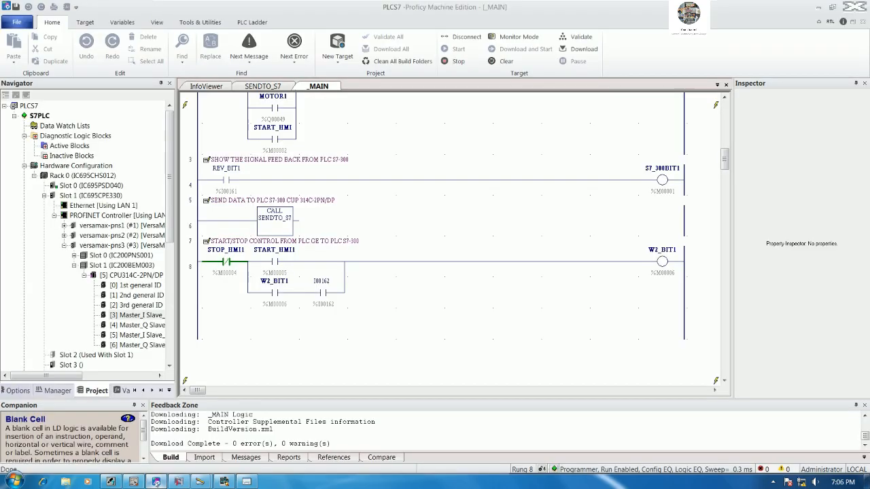
click(246, 481)
drag(619, 147, 496, 134)
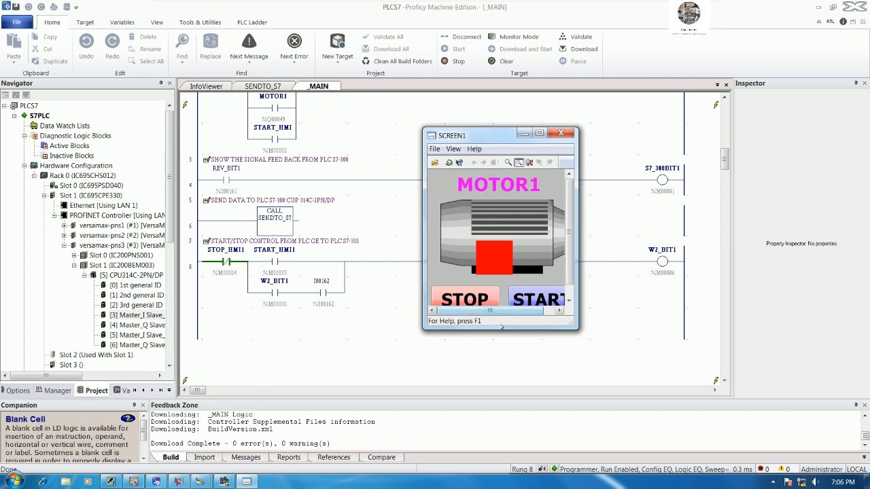
drag(575, 327, 601, 343)
click(552, 306)
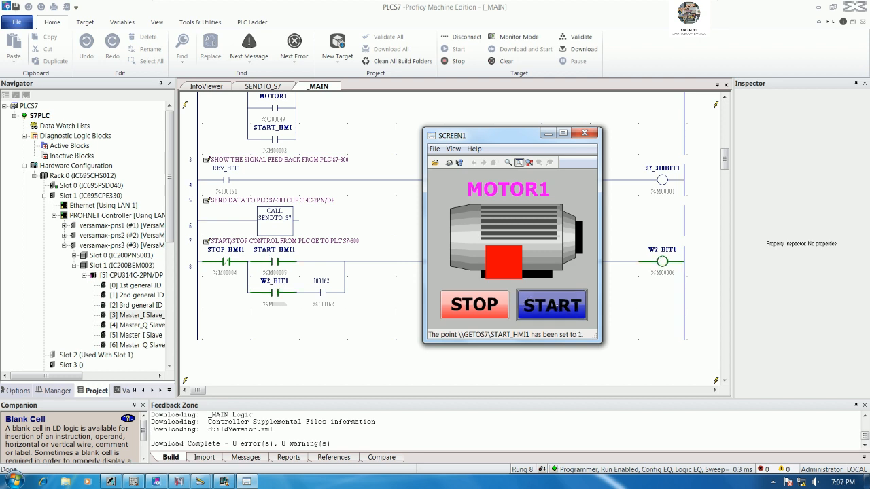
click(556, 308)
Close the HW Config window and the offline OB1 block editor.
click(224, 481)
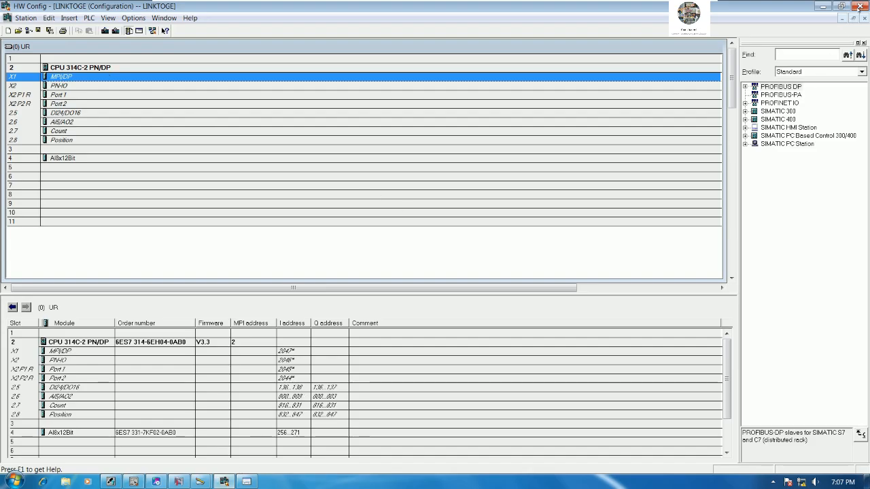
click(860, 7)
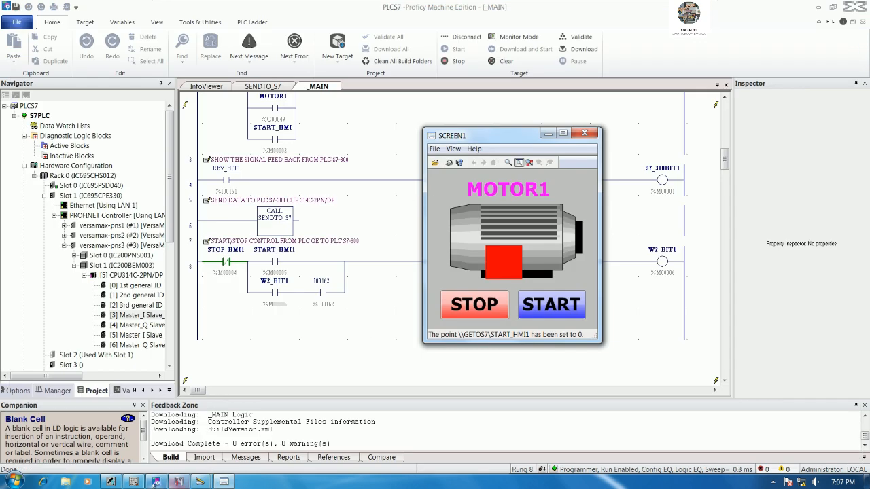
click(133, 481)
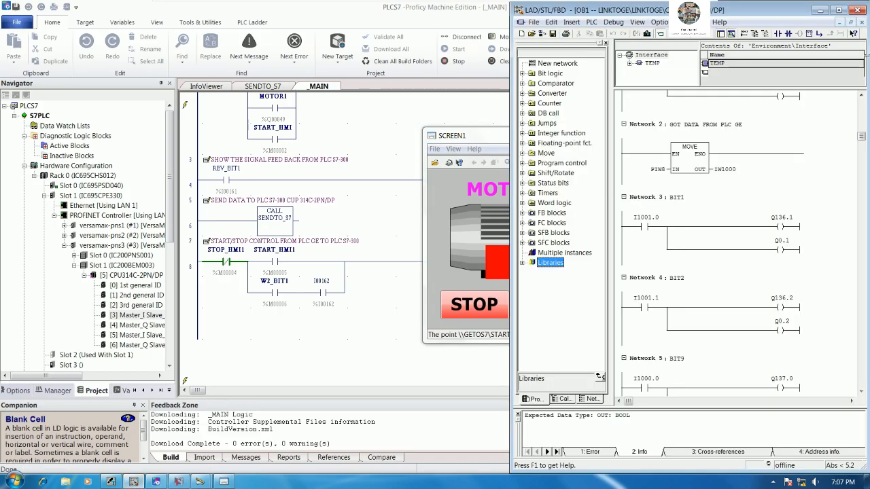
drag(801, 12, 798, 14)
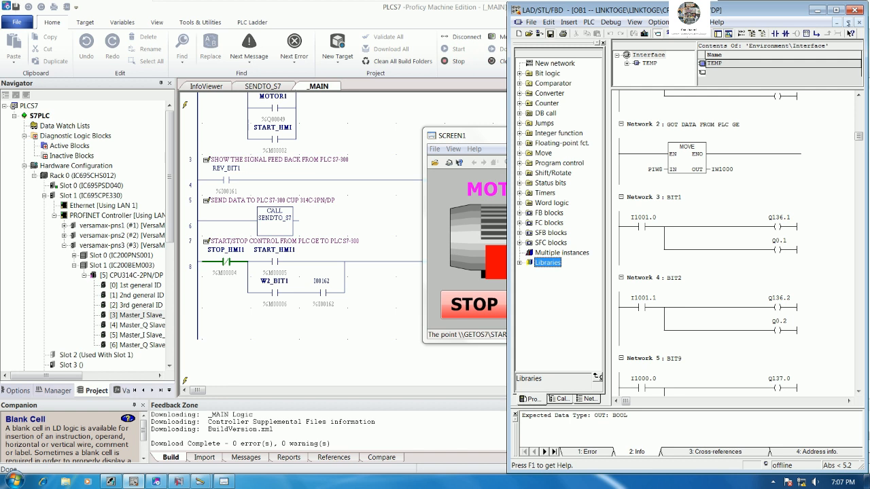
click(855, 10)
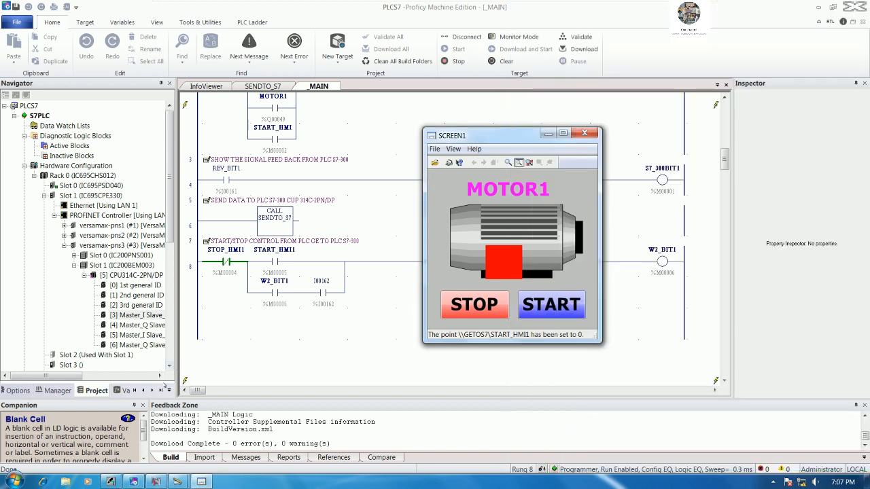
Download the System data and OB1 blocks from SIMATIC Manager to the CPU, overwriting existing objects, and restart the module.
click(110, 481)
click(70, 81)
drag(313, 120, 119, 35)
key(ctrl+l)
click(383, 261)
click(382, 262)
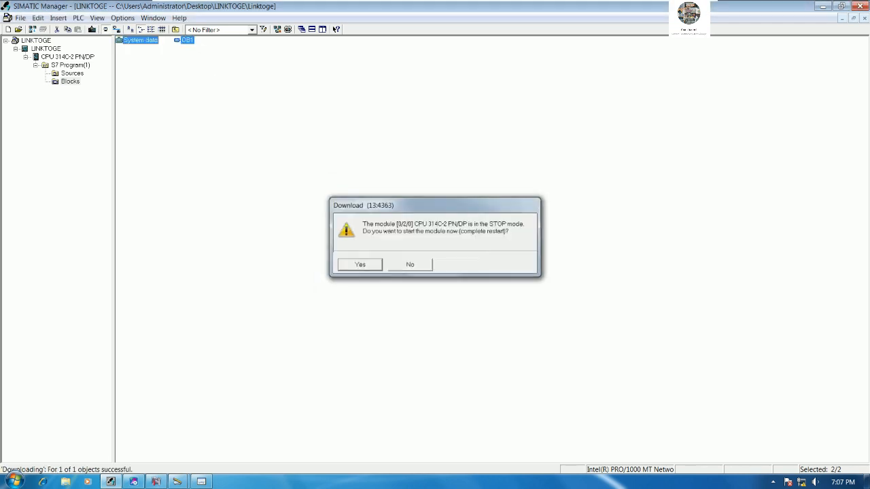
click(360, 265)
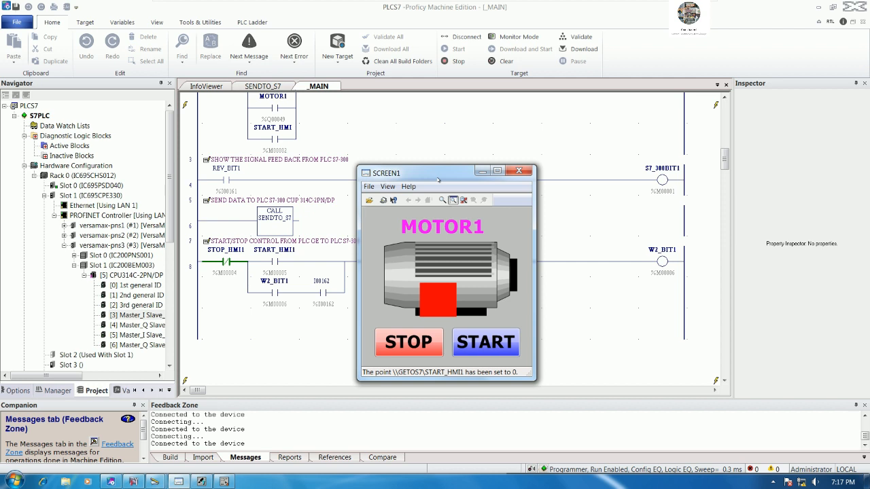
Arrange the Machine Edition ladder beside the online OB1 editor, moving the SCREEN1 window out of the way.
drag(453, 174, 222, 177)
click(220, 482)
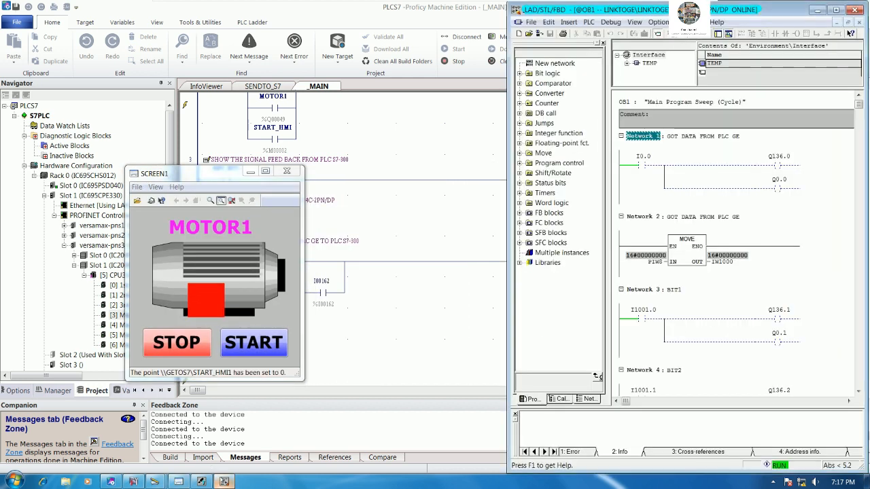
drag(211, 179, 110, 185)
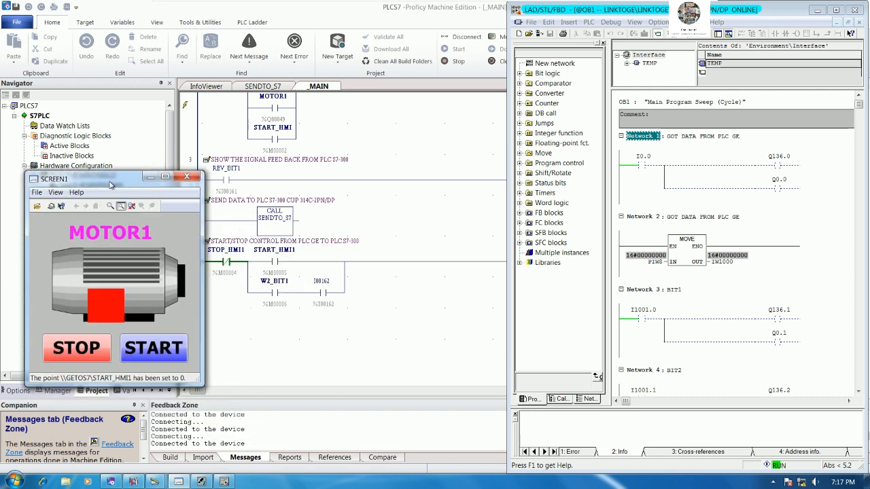
click(437, 7)
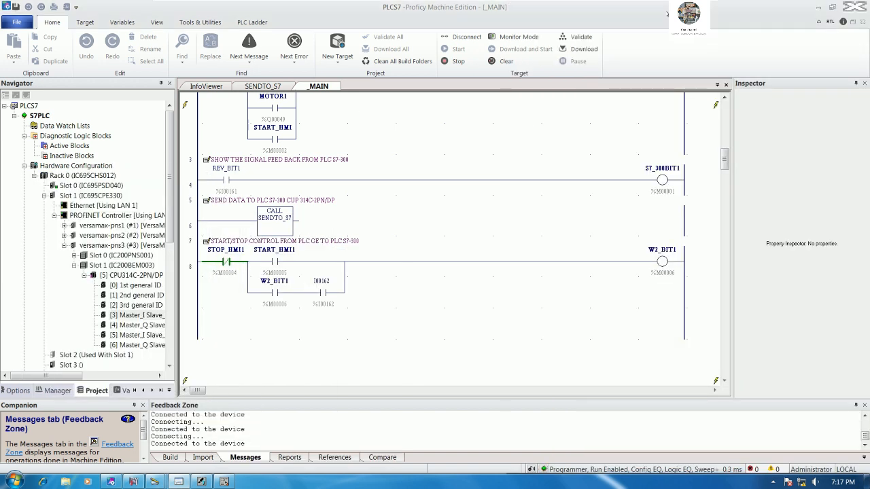
click(832, 6)
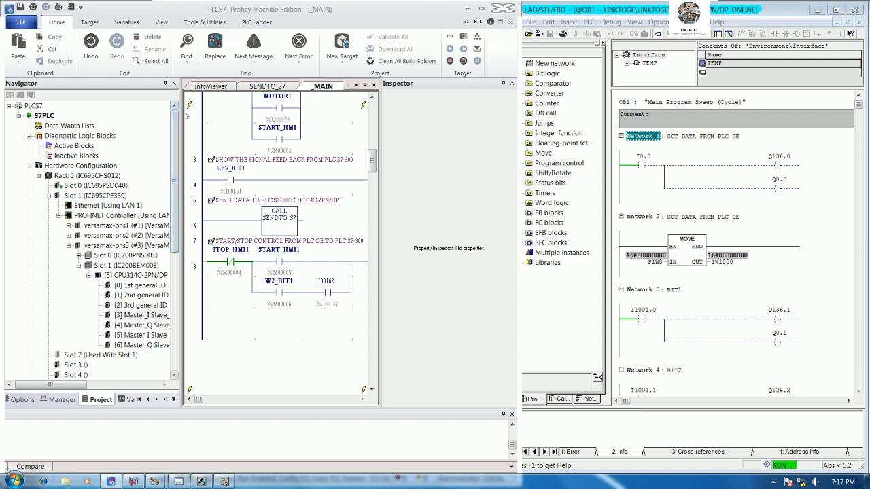
Set the Navigator and Inspector panes to auto-hide so the _MAIN ladder gets more room.
click(165, 84)
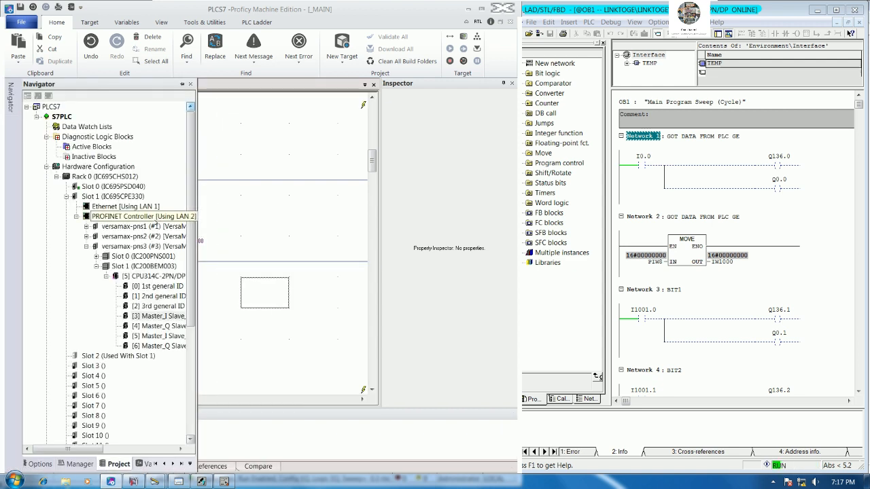
drag(72, 250, 113, 224)
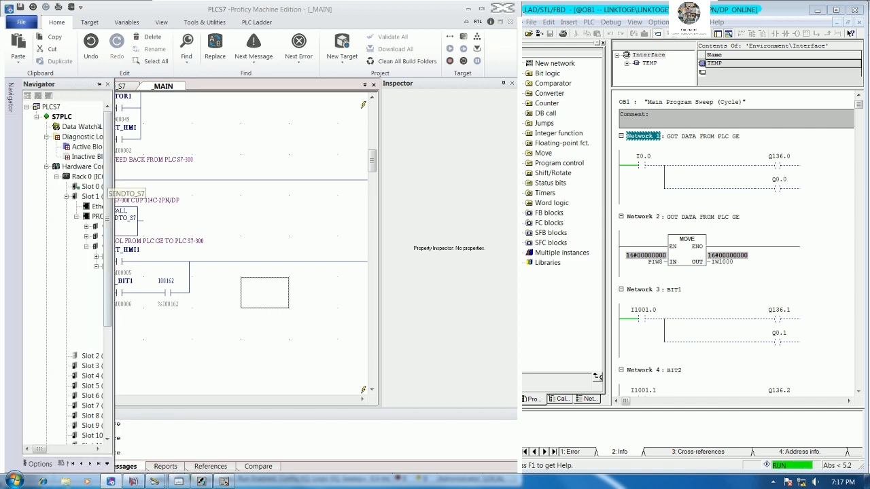
click(99, 83)
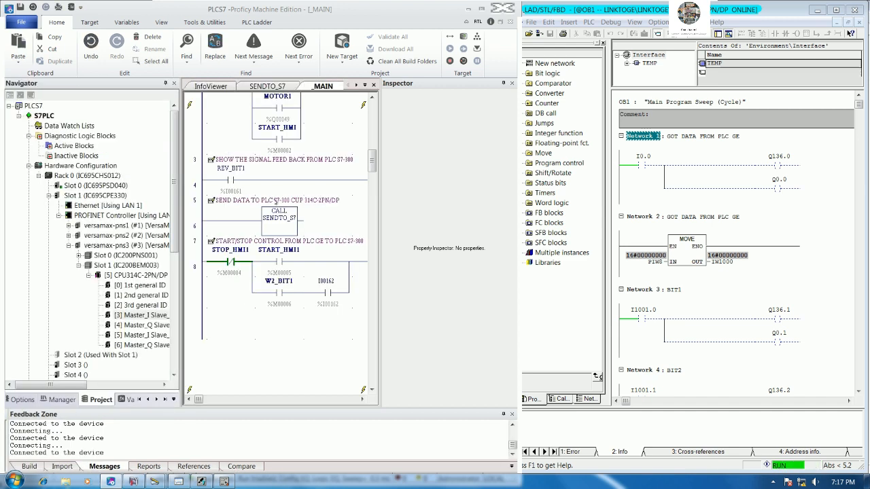
click(271, 330)
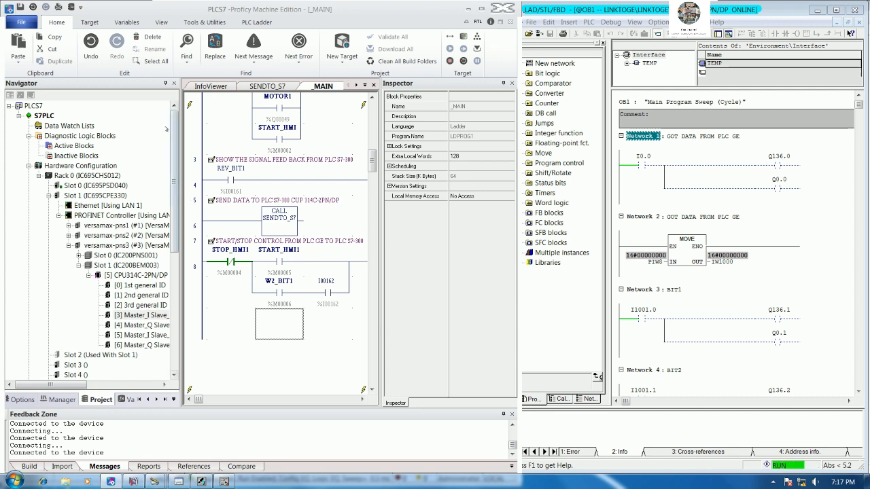
click(164, 83)
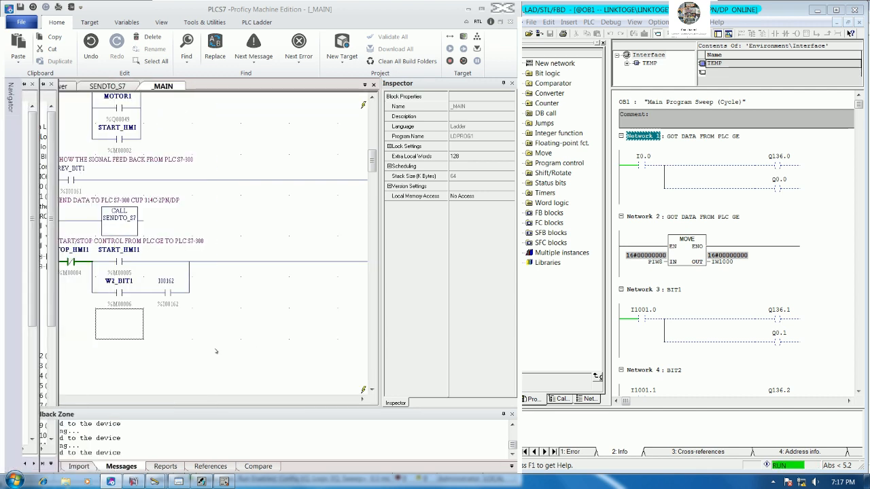
click(503, 83)
Reduce the _MAIN ladder's cell width to the minimum so the rungs fit with their coils.
right_click(271, 312)
click(316, 449)
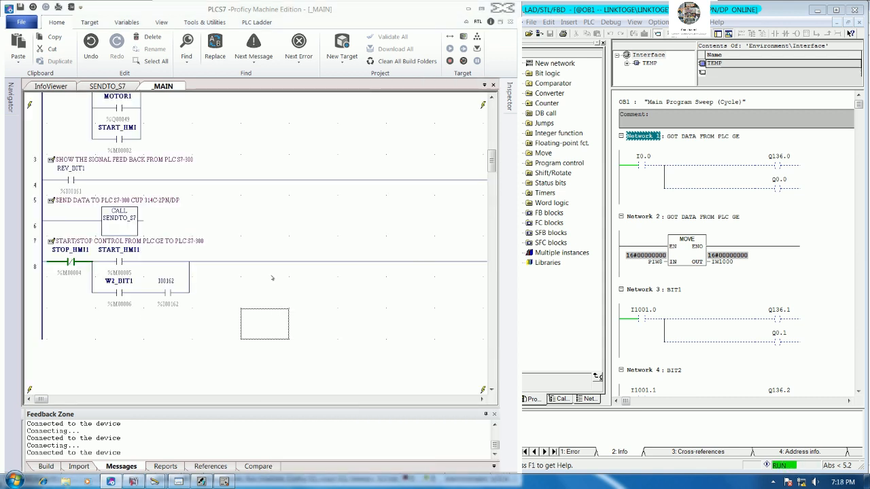
drag(205, 250, 199, 249)
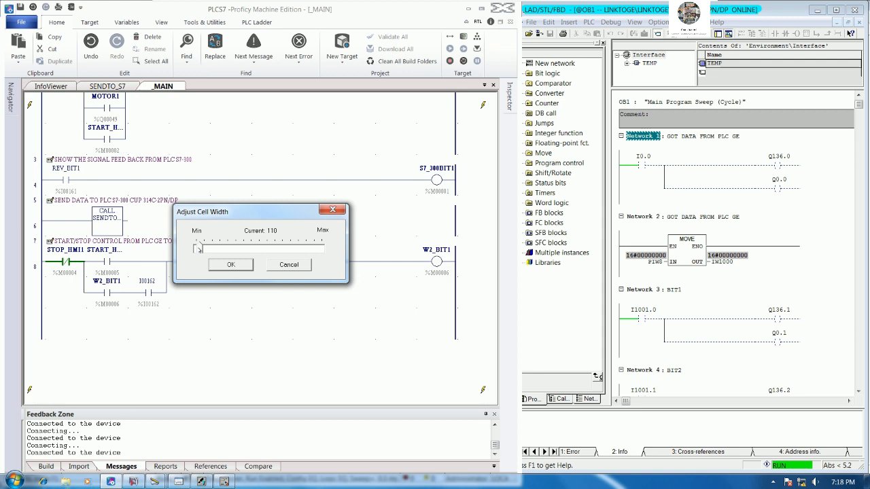
click(231, 264)
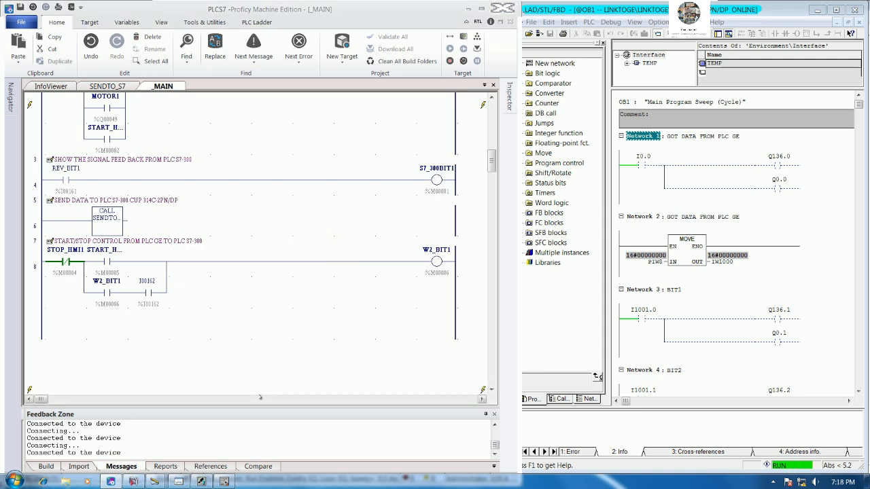
Examine the online status of the OB1 networks, including the PIW8 and PIW10 moves and the bit networks that follow them.
click(781, 292)
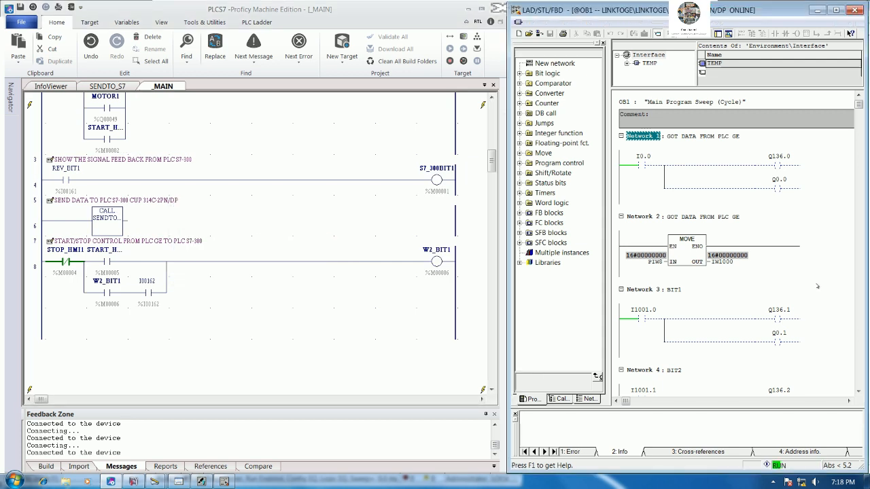
scroll(811, 292, down, 3)
scroll(811, 293, down, 4)
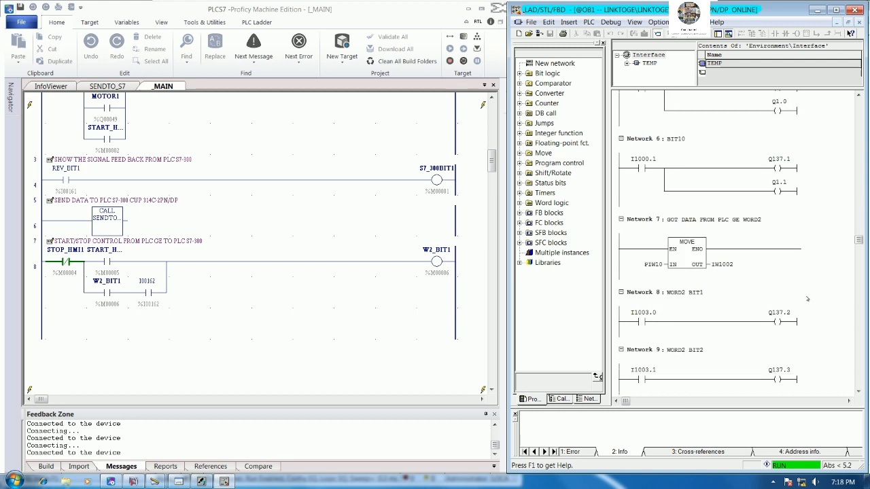
scroll(796, 313, down, 3)
scroll(800, 310, up, 6)
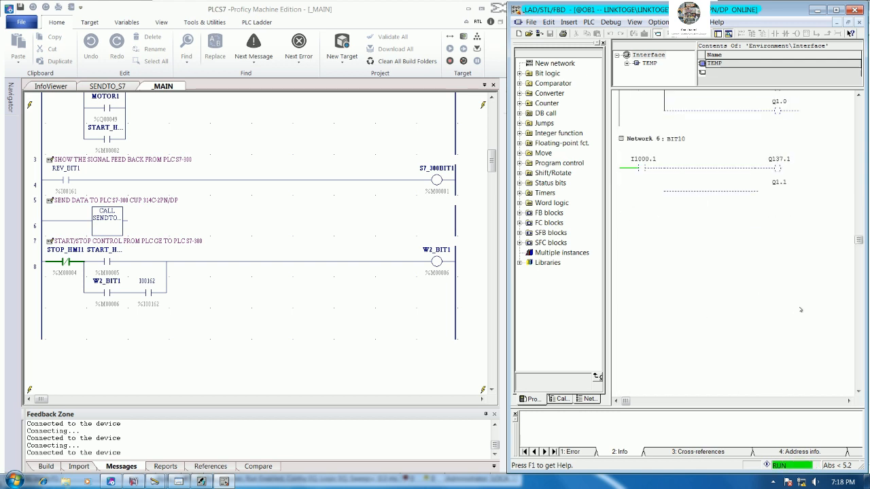
scroll(801, 310, up, 3)
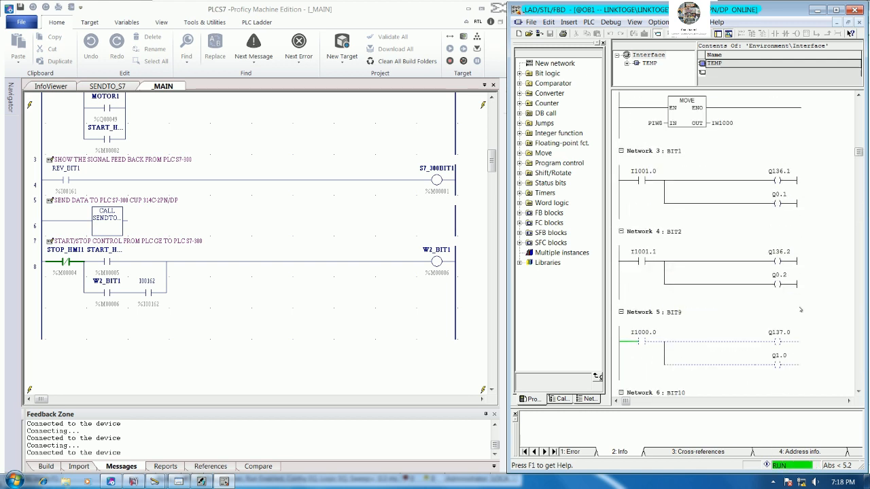
scroll(801, 310, up, 1)
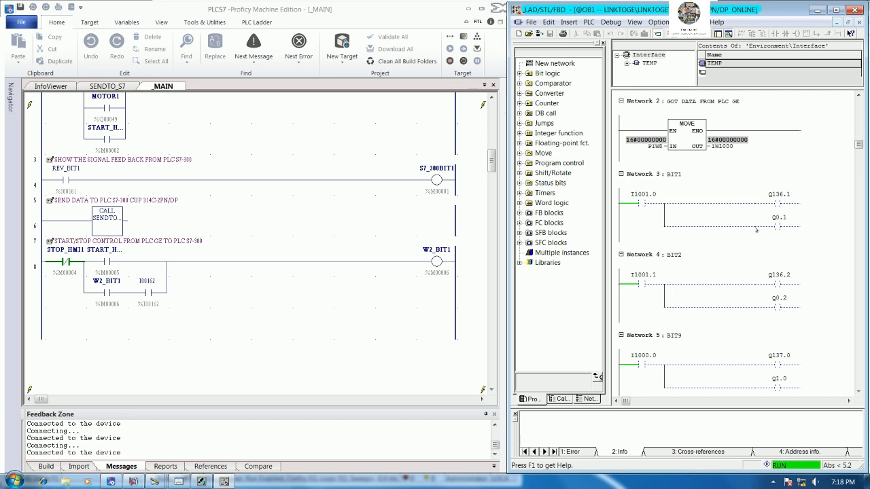
scroll(726, 233, down, 3)
scroll(739, 245, down, 7)
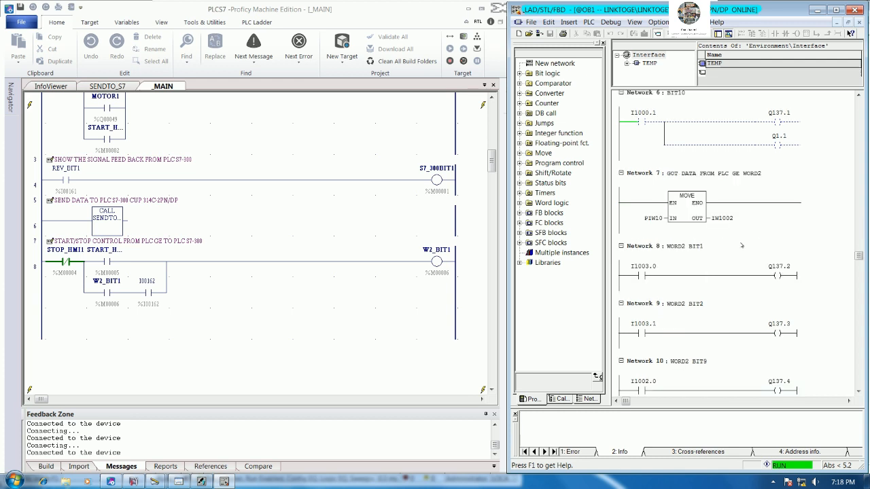
scroll(742, 246, up, 12)
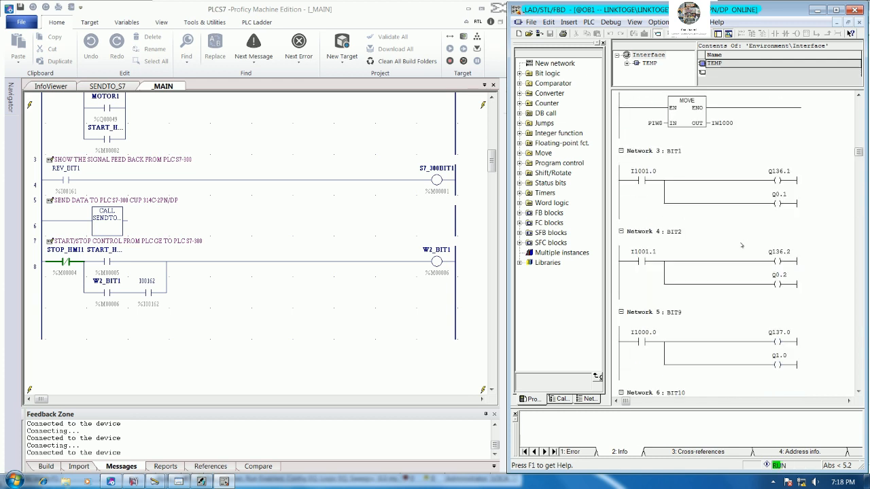
scroll(742, 246, up, 1)
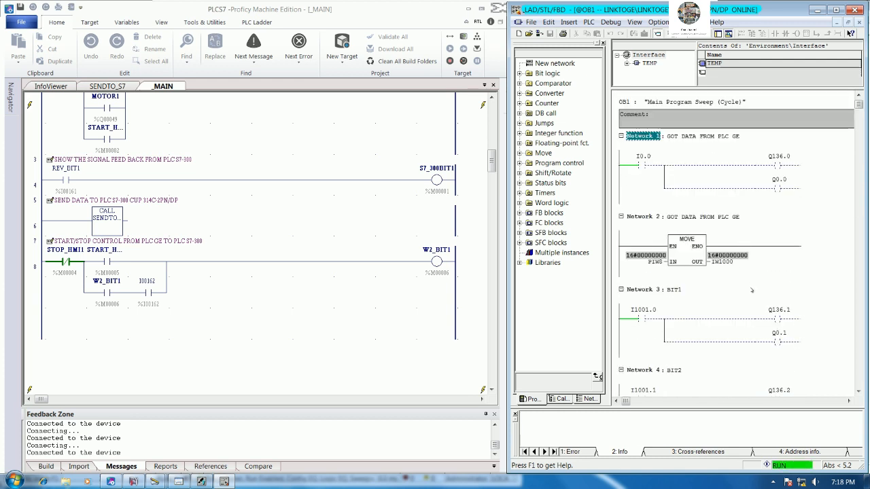
scroll(742, 246, down, 1)
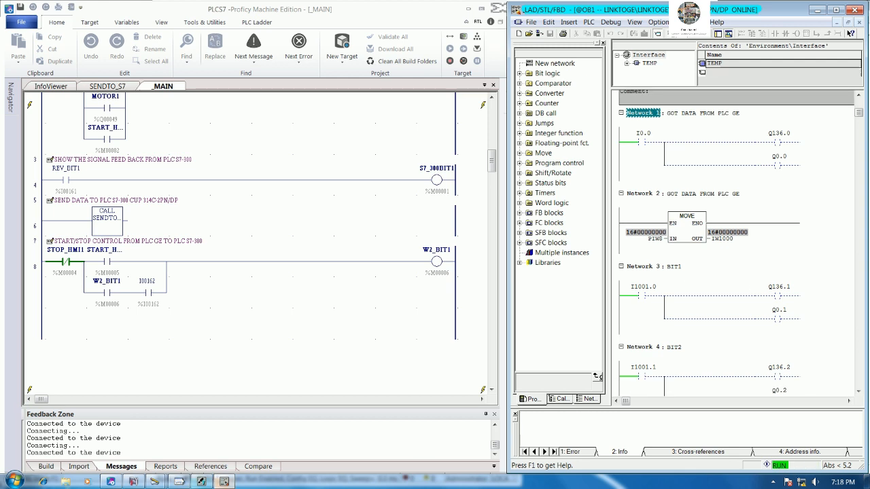
Bring SCREEN1 back over the lower part of the Machine Edition window and test its START button against rung 8.
click(179, 482)
drag(102, 178, 296, 285)
click(349, 456)
click(348, 456)
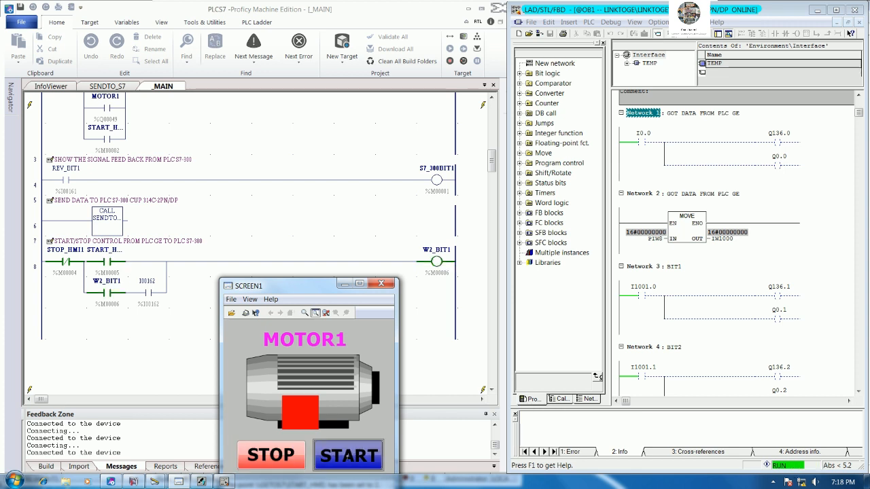
click(348, 456)
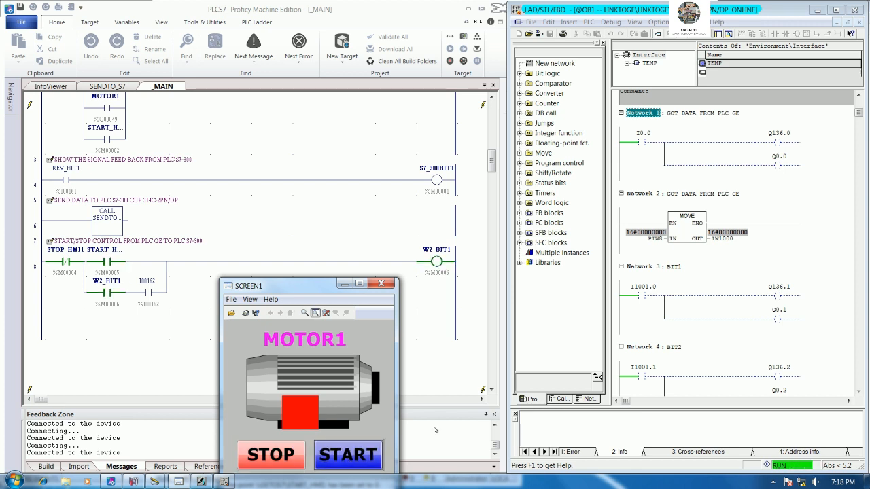
Test the START button on SCREEN1 against the online status of OB1 Networks 7 and 8, including the Q137.2 coil.
click(751, 319)
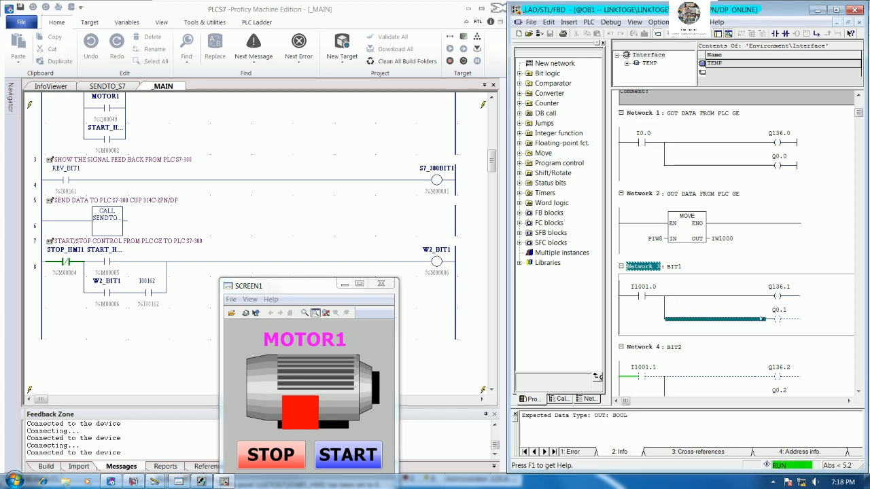
scroll(762, 319, down, 10)
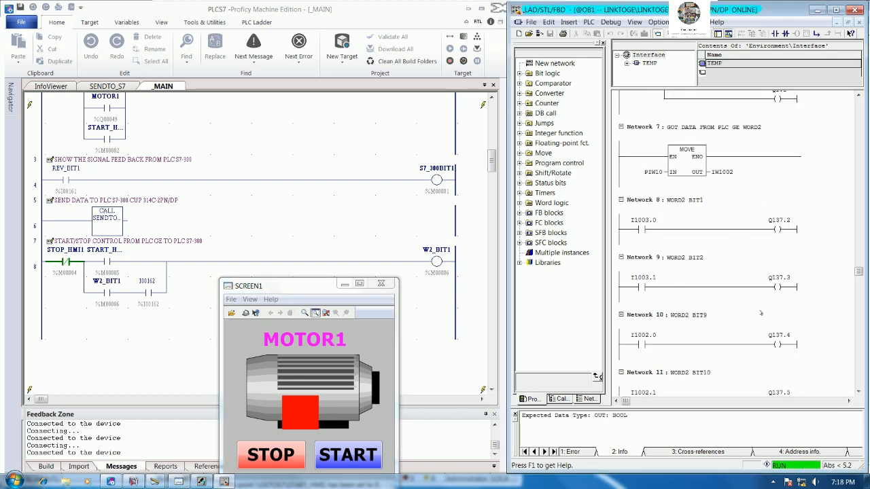
click(348, 456)
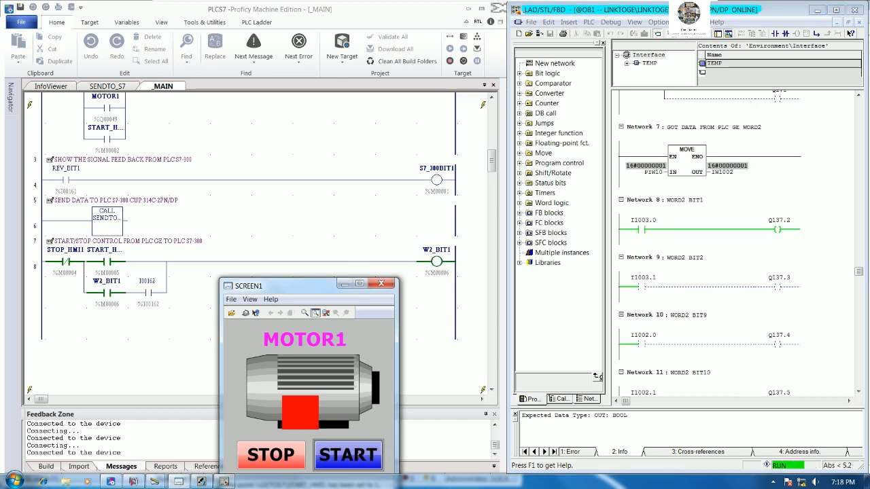
click(733, 226)
scroll(758, 214, up, 1)
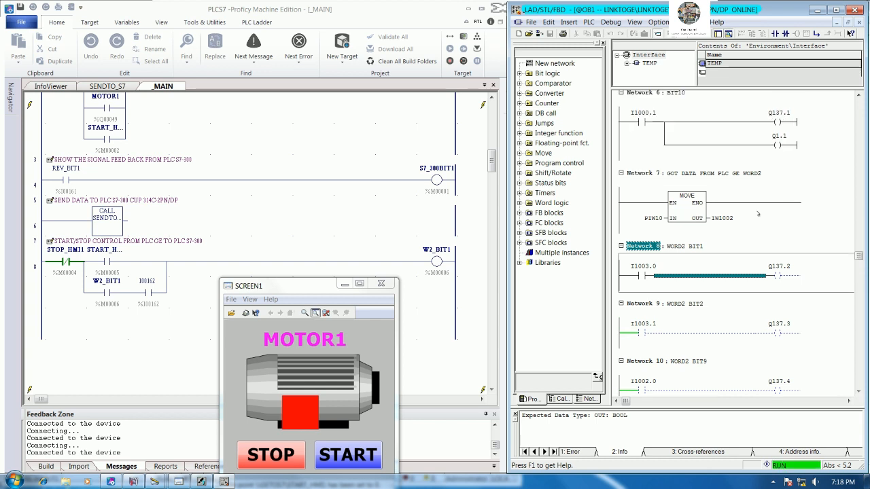
scroll(758, 214, up, 3)
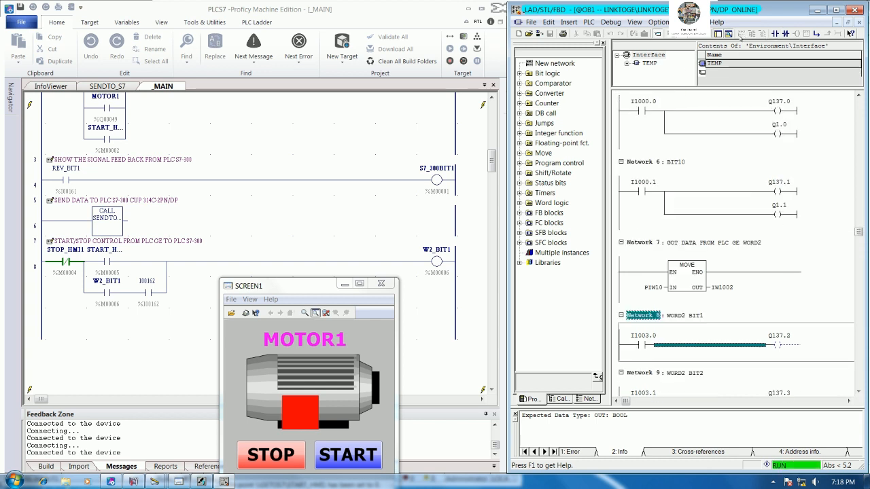
Take OB1 offline and try deleting the Q1.1 coil from the parallel branch in Network 6.
click(690, 35)
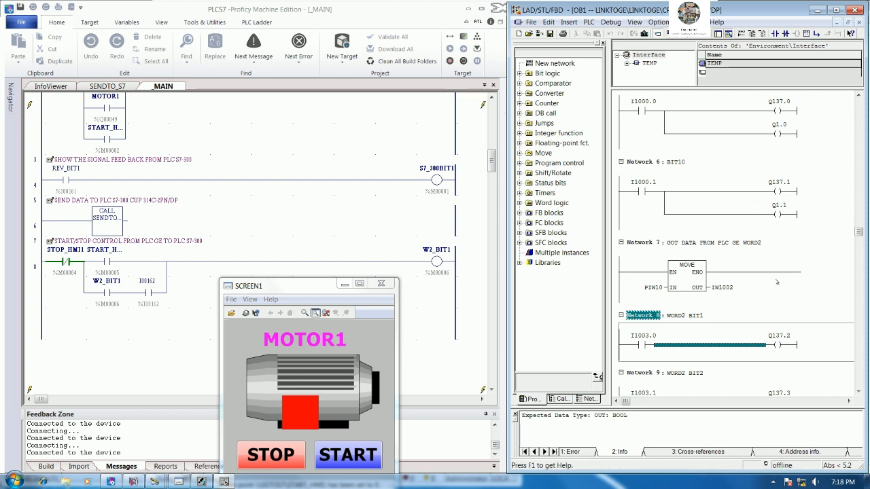
click(739, 214)
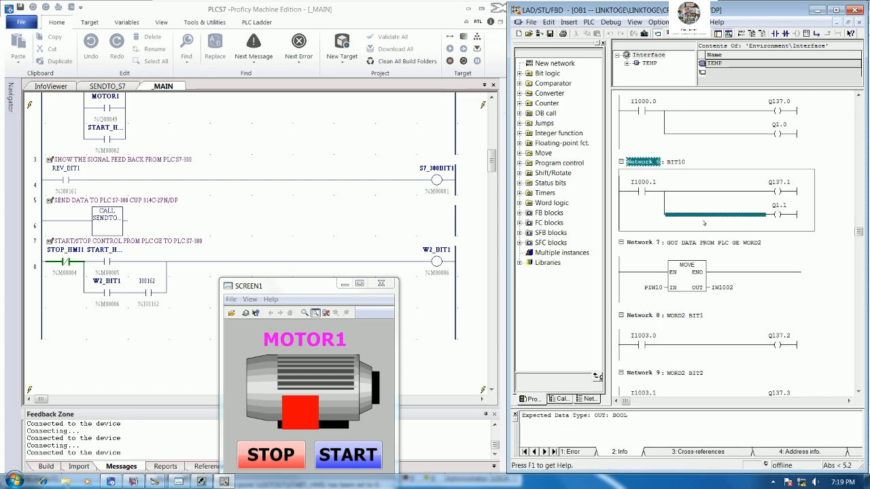
click(665, 204)
click(683, 214)
right_click(682, 215)
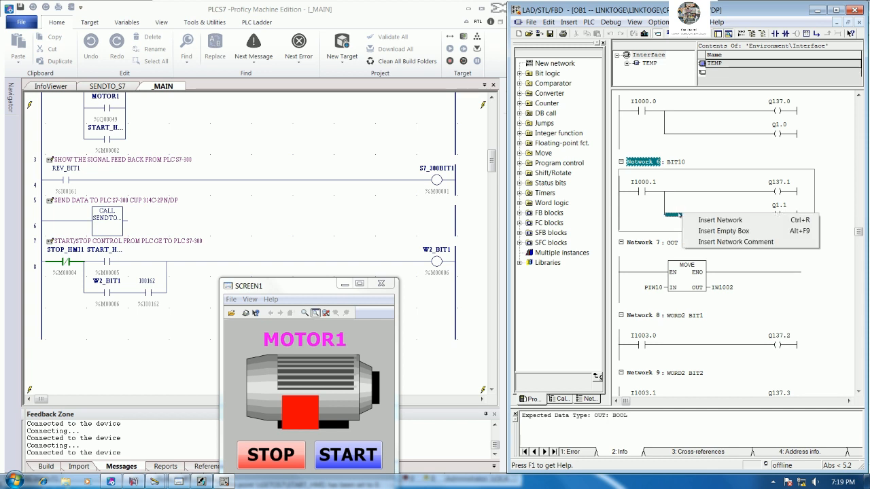
click(669, 215)
click(667, 206)
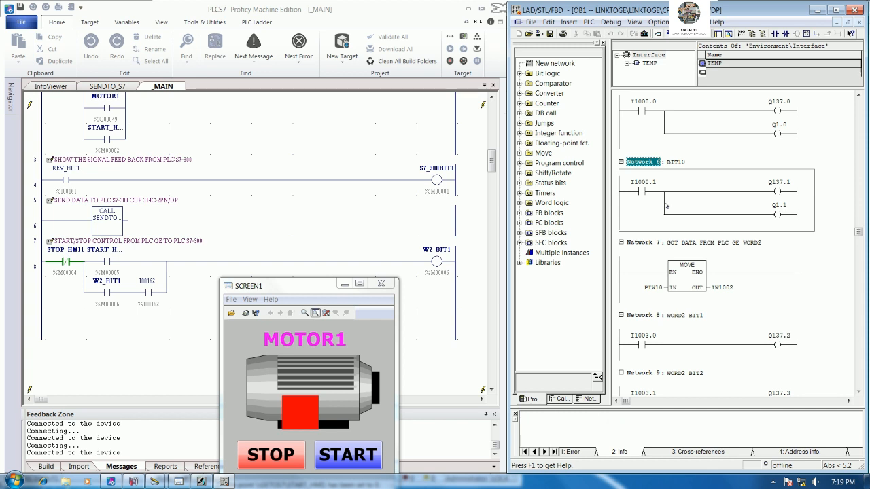
click(775, 215)
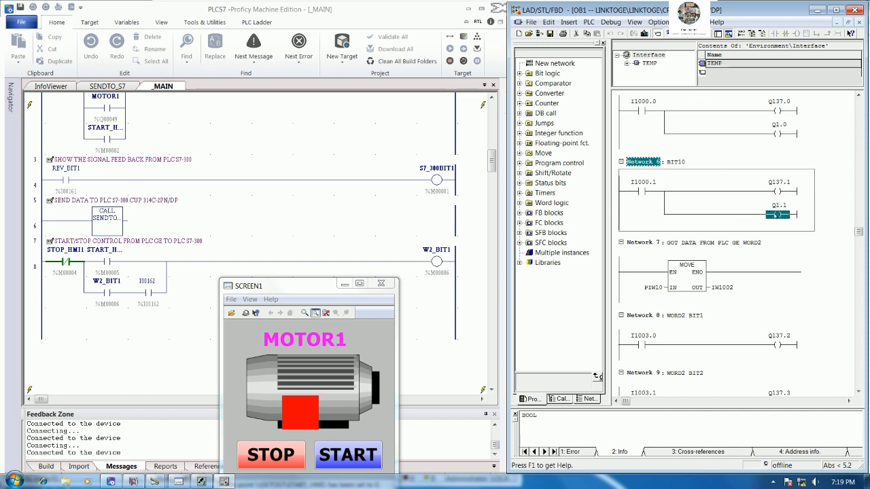
key(Delete)
Examine OB1 Networks 4 to 11, comparing the WORD2 bit networks with the networks that have a parallel output coil.
scroll(740, 287, down, 5)
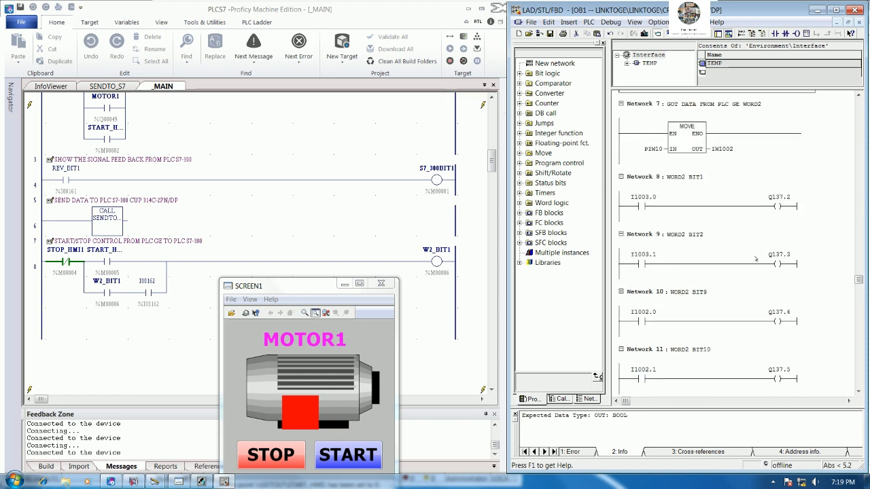
scroll(755, 259, up, 2)
scroll(755, 259, down, 5)
scroll(755, 259, up, 1)
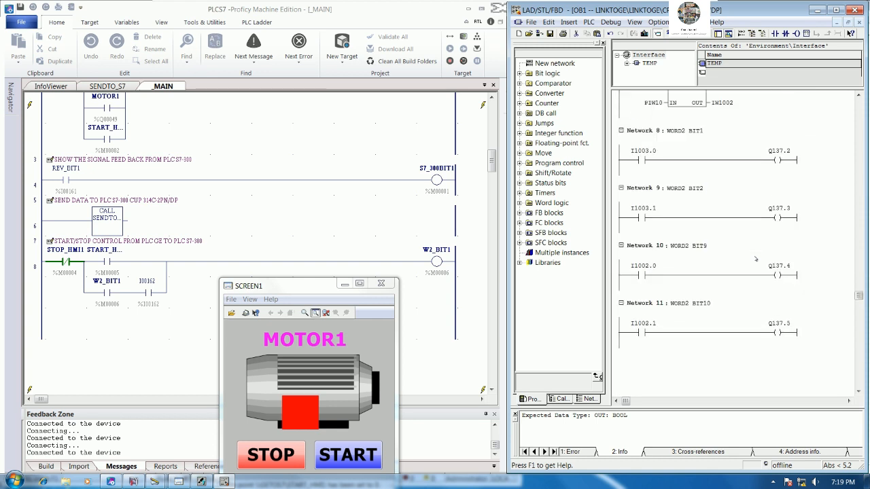
scroll(755, 259, up, 1)
scroll(755, 259, up, 2)
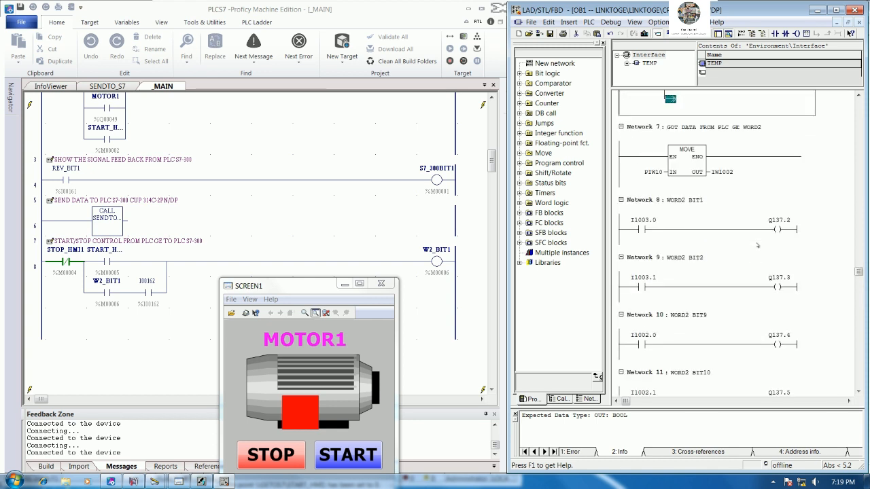
scroll(758, 245, down, 1)
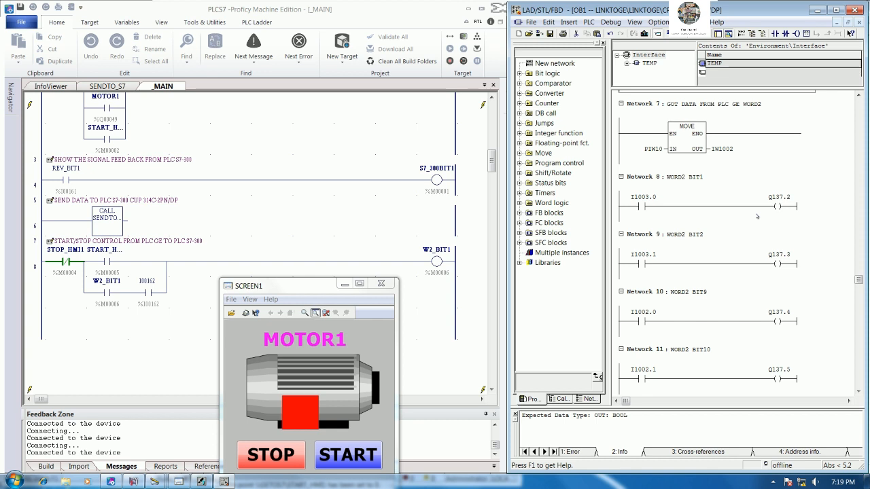
scroll(758, 228, up, 4)
scroll(757, 216, up, 10)
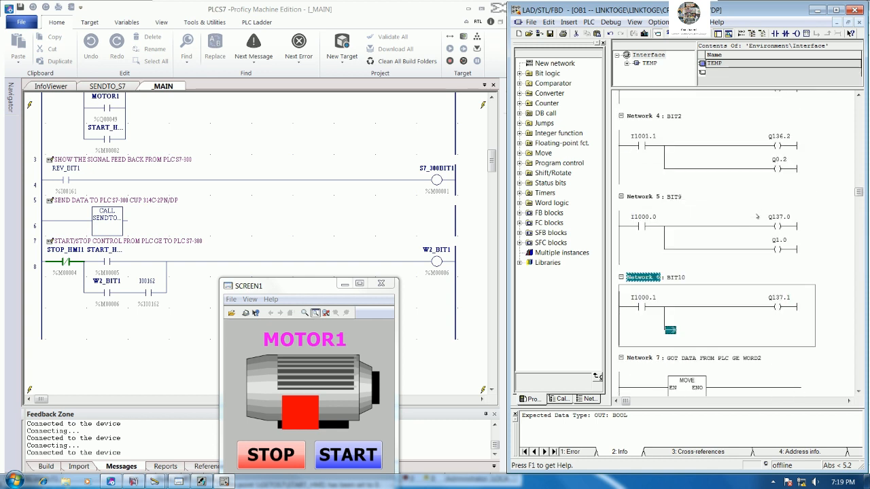
scroll(758, 217, down, 4)
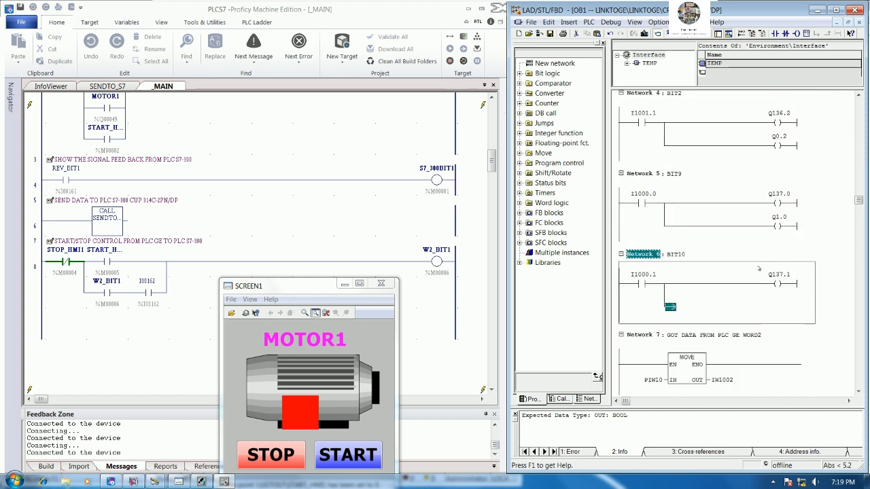
Undo the deletion of the Q1.1 coil in Network 6 and switch OB1 back to online monitoring.
key(ctrl+z)
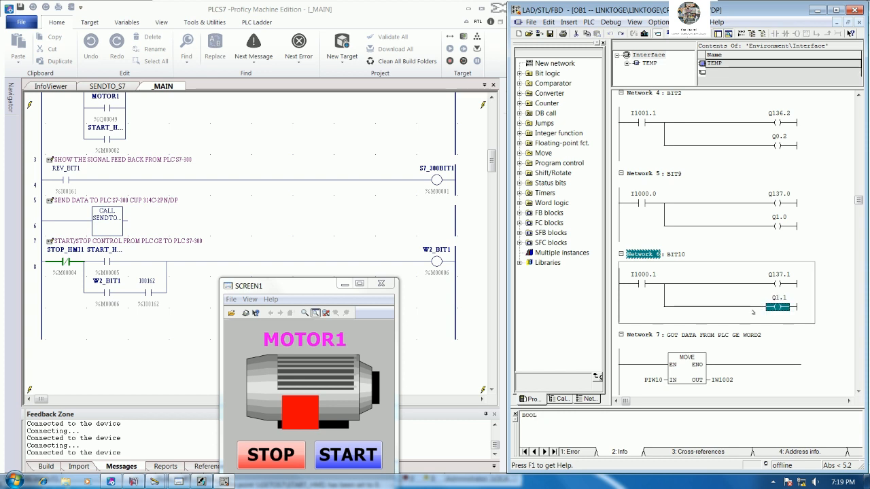
scroll(754, 312, up, 7)
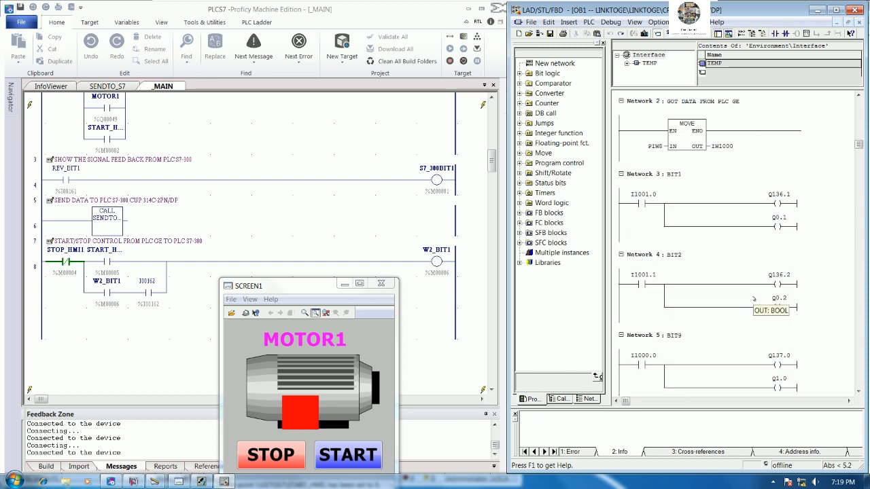
scroll(753, 299, up, 1)
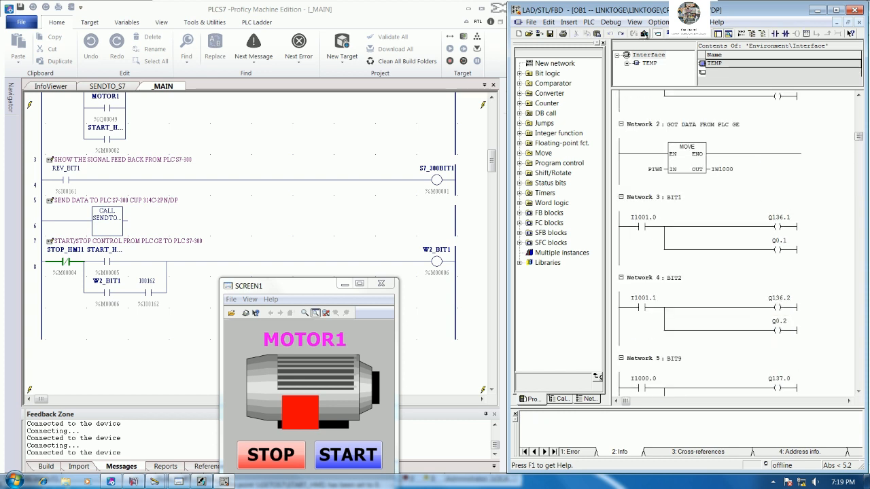
click(645, 34)
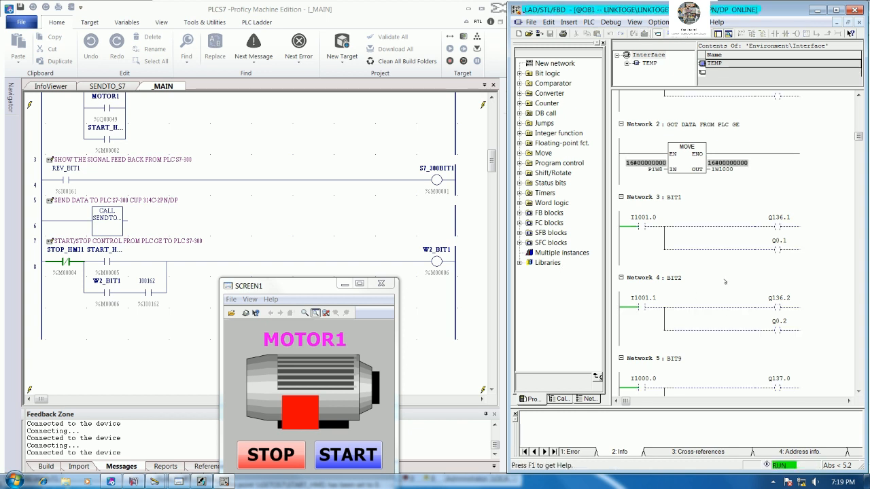
Retest the START button on SCREEN1 while checking the PIW10 move and WORD2 BIT1 network, and return to Network 3.
scroll(733, 270, up, 2)
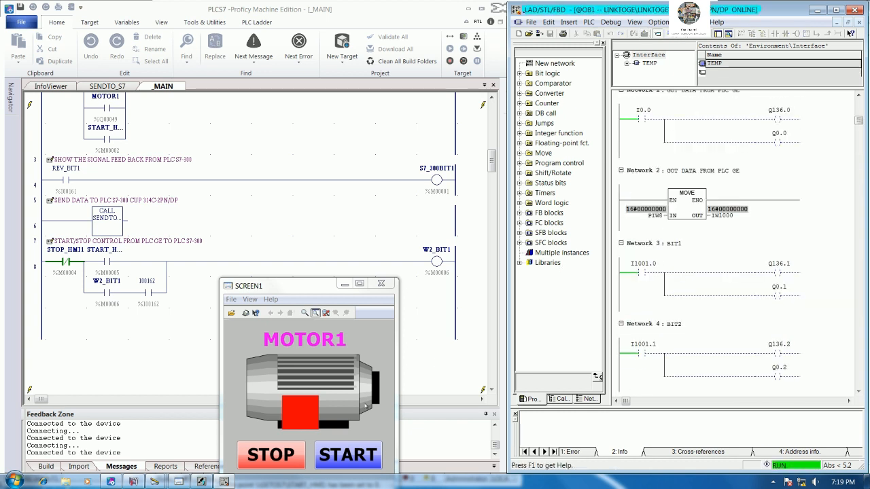
scroll(761, 356, down, 11)
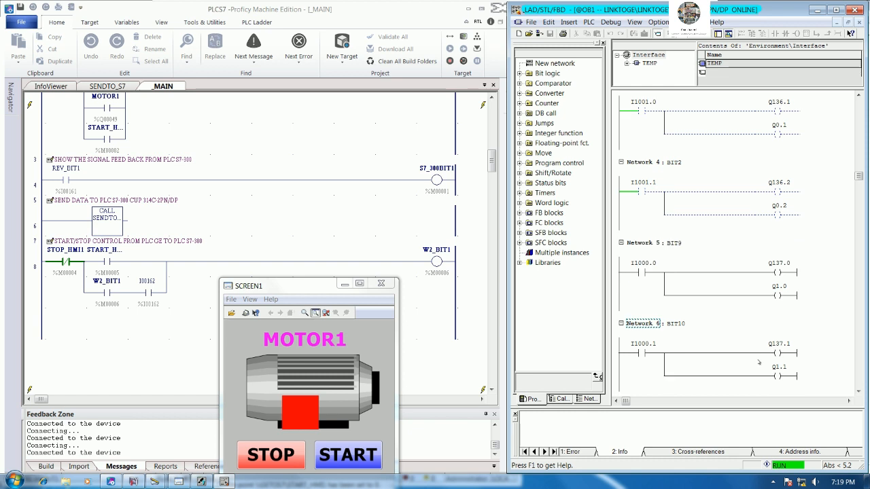
scroll(762, 356, down, 7)
click(355, 449)
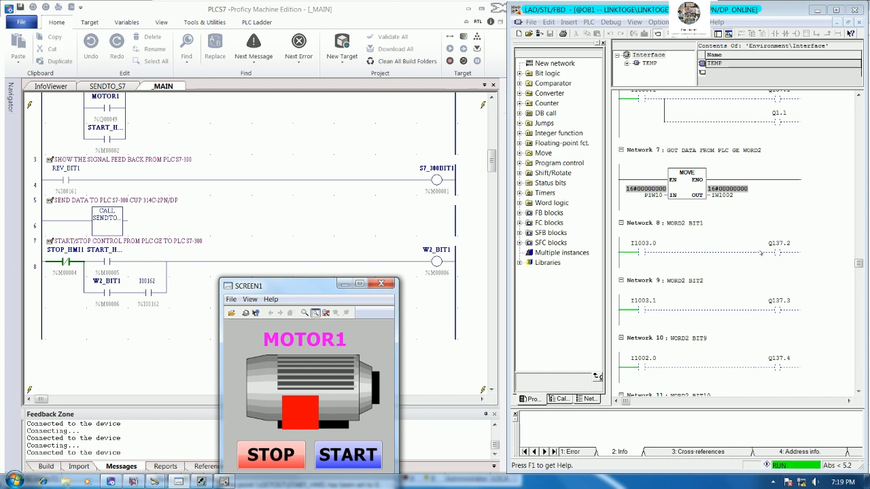
click(762, 257)
scroll(762, 259, up, 10)
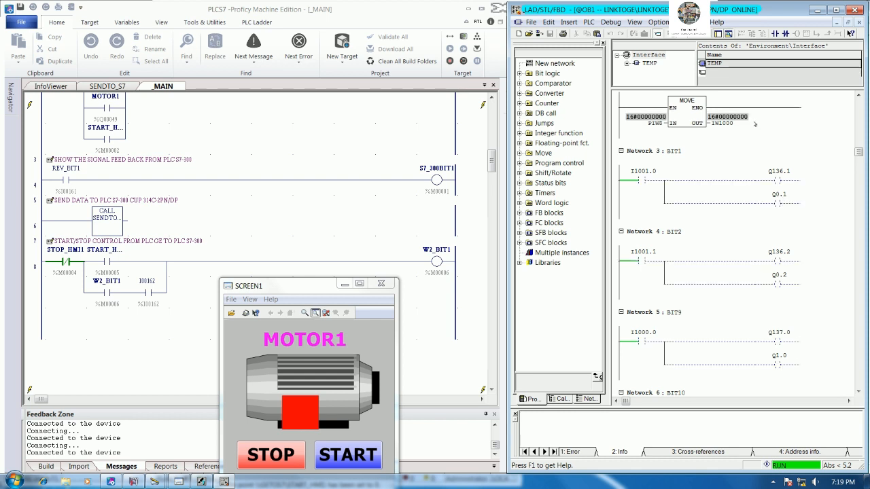
Take OB1 offline and move the Q0.1 coil from Network 3 to a parallel branch after I1003.0 in Network 8.
click(703, 33)
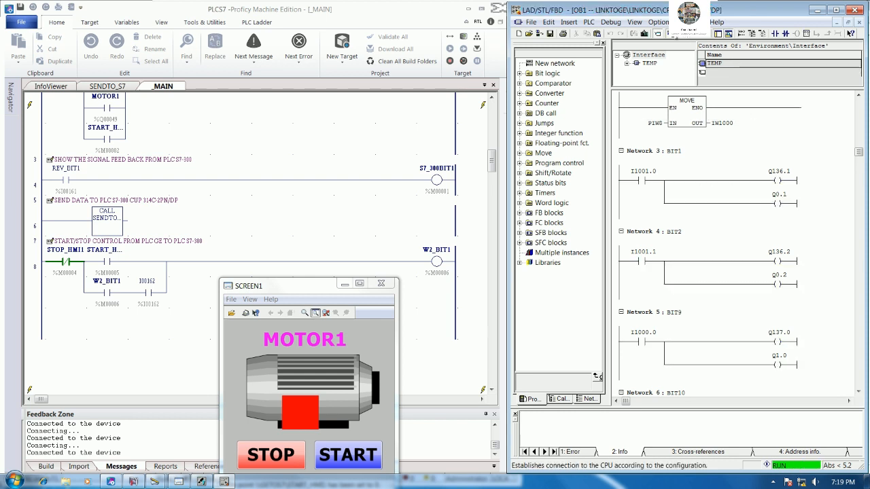
click(779, 203)
key(Delete)
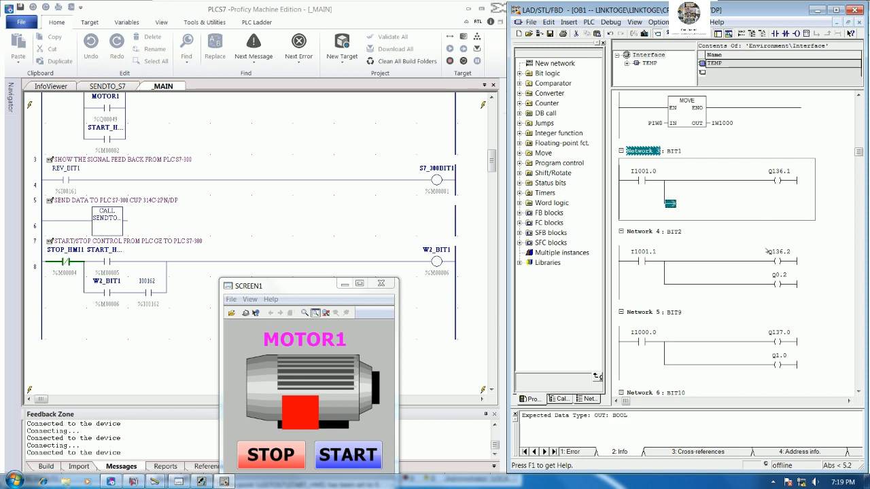
scroll(750, 291, down, 5)
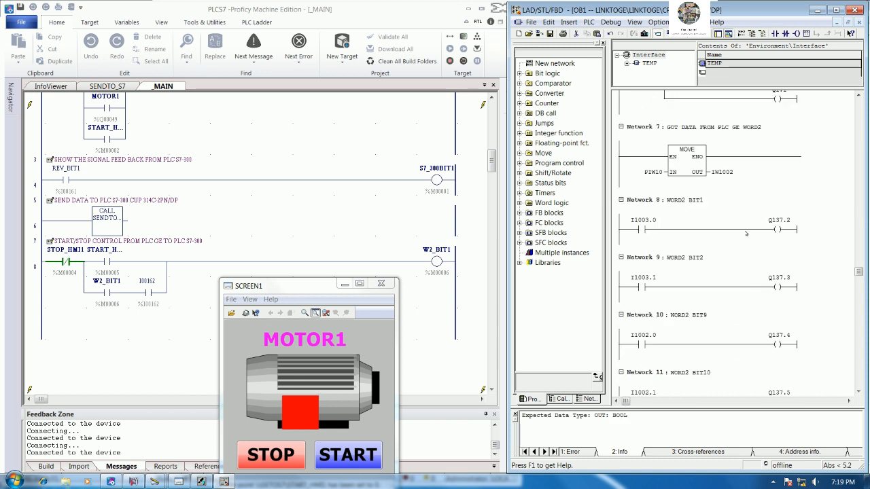
click(747, 233)
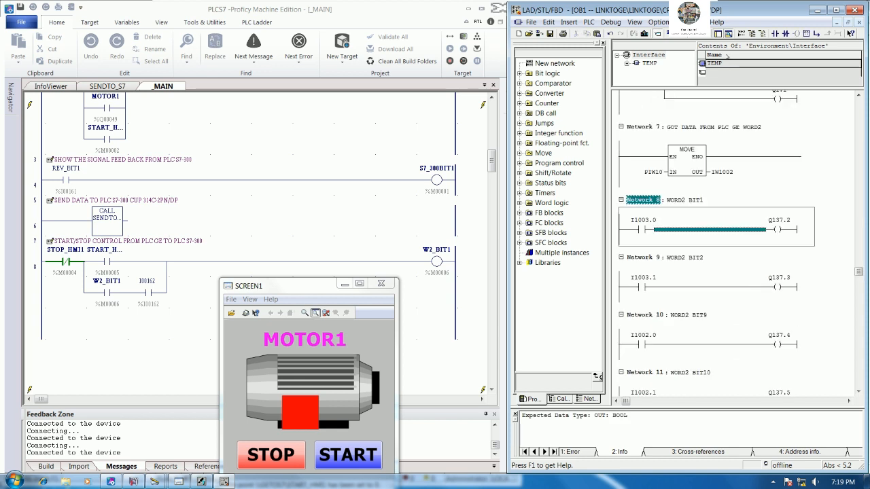
click(817, 33)
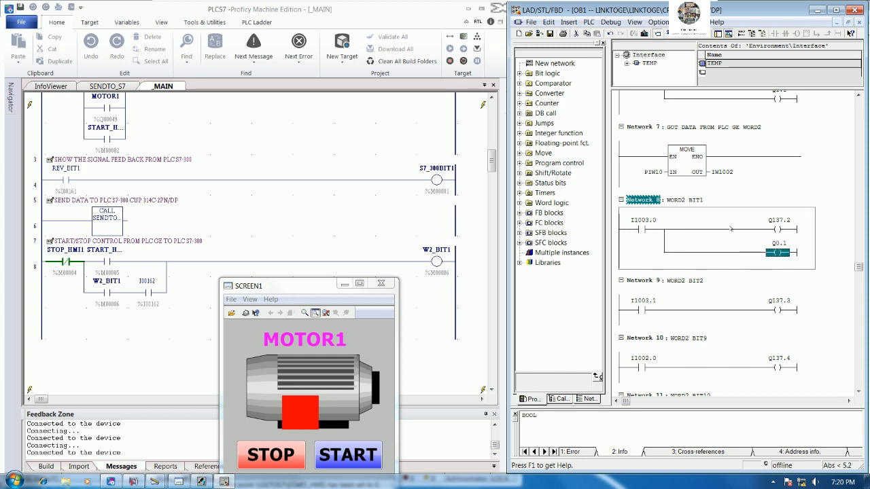
Delete the empty parallel branch in Network 3 and switch OB1 back to online monitoring.
scroll(731, 228, up, 10)
click(672, 227)
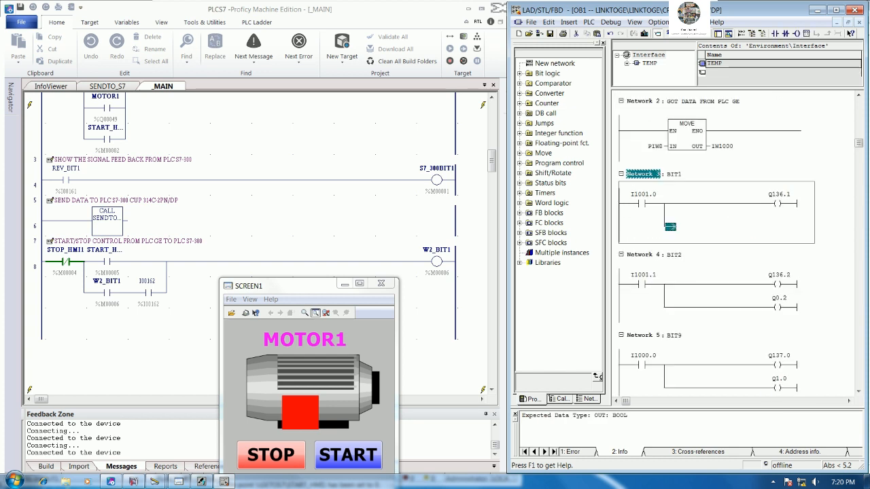
key(Delete)
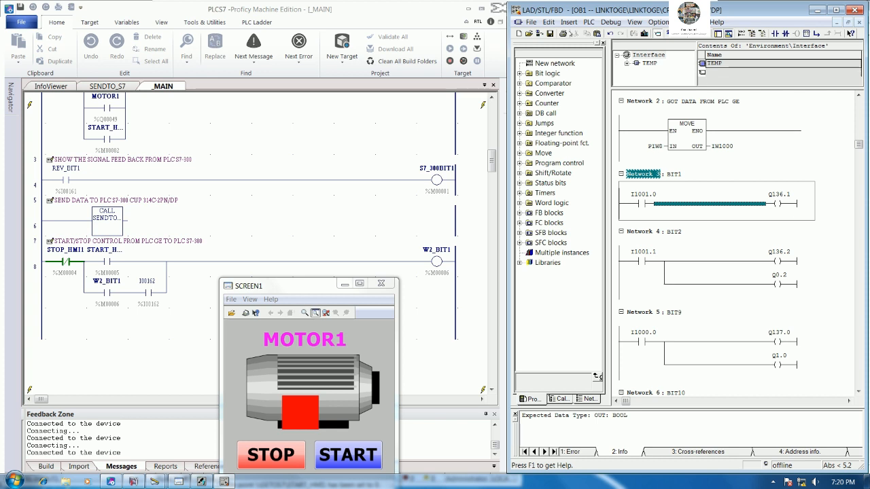
key(Escape)
key(ctrl+F7)
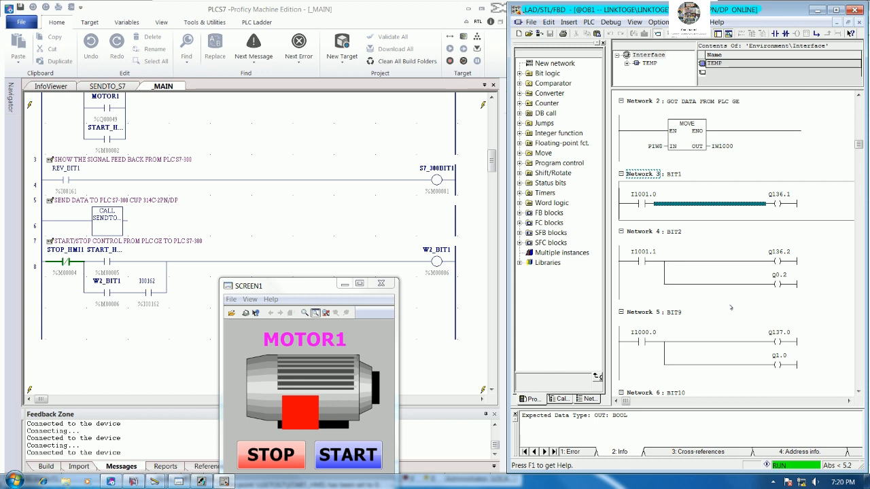
Test SCREEN1's START and STOP buttons against OB1 Network 8 and ladder rung 8, shifting the SCREEN1 window slightly upward.
scroll(731, 308, down, 10)
click(756, 281)
key(Up)
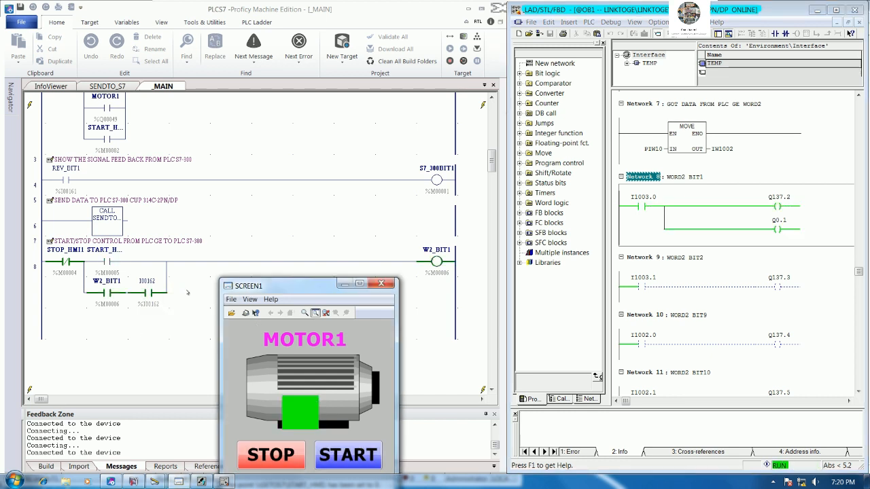
mouse_move(153, 292)
drag(286, 288, 281, 278)
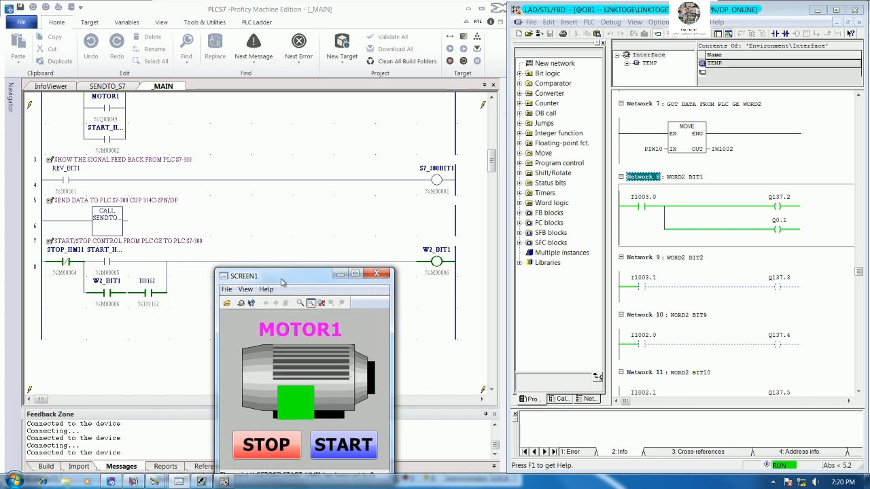
click(293, 438)
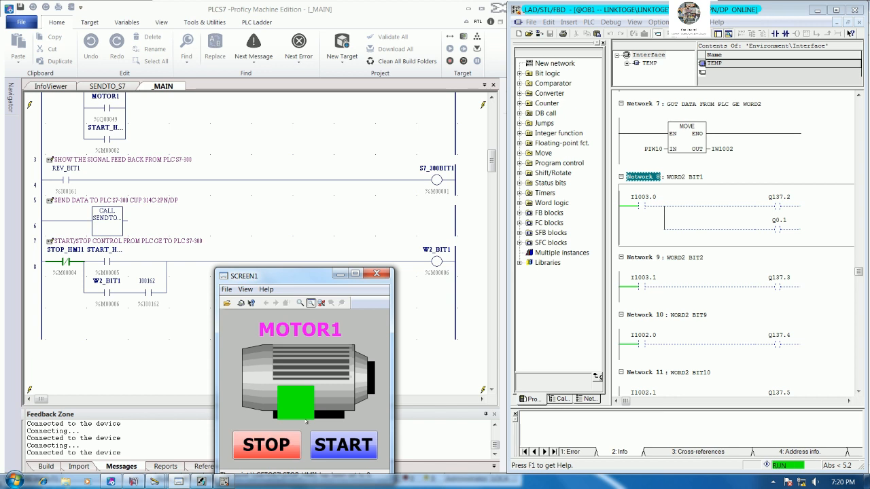
Start the motor from SCREEN1 and open the SENDTO_S7 block to check its two BINDEC conversions.
click(318, 441)
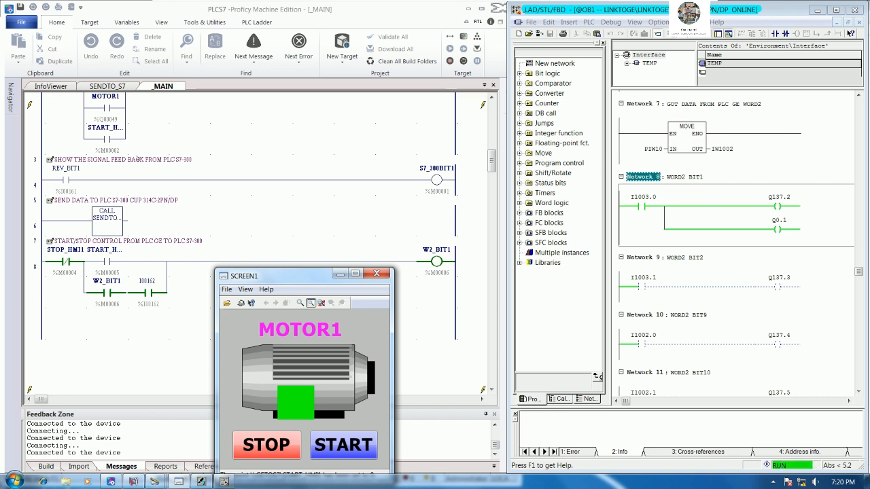
click(108, 86)
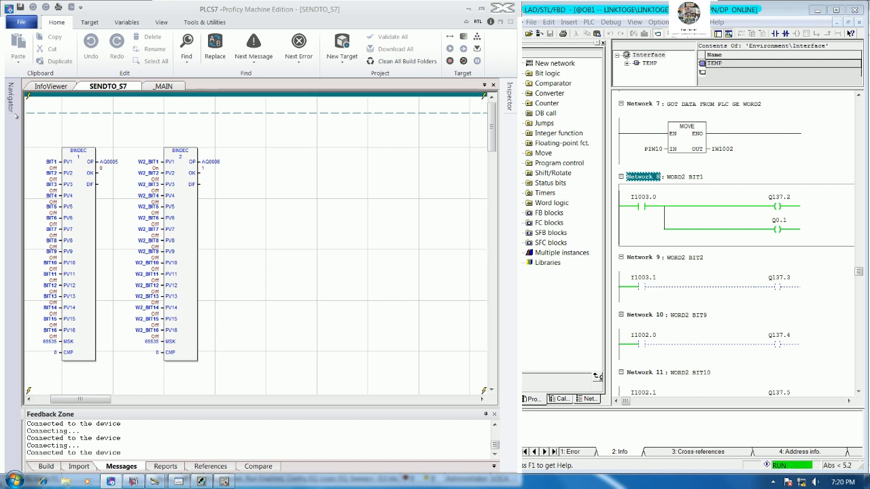
Widen the Navigator and open the data area of module [3] Master_I Slave_Q 8 B tot.lgth. under the CPU314C-2PN/DP station.
mouse_move(12, 102)
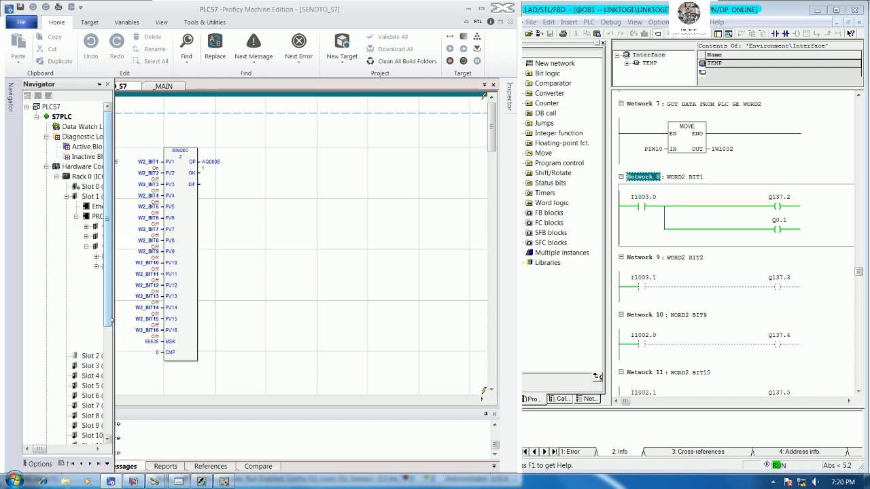
drag(110, 320, 207, 314)
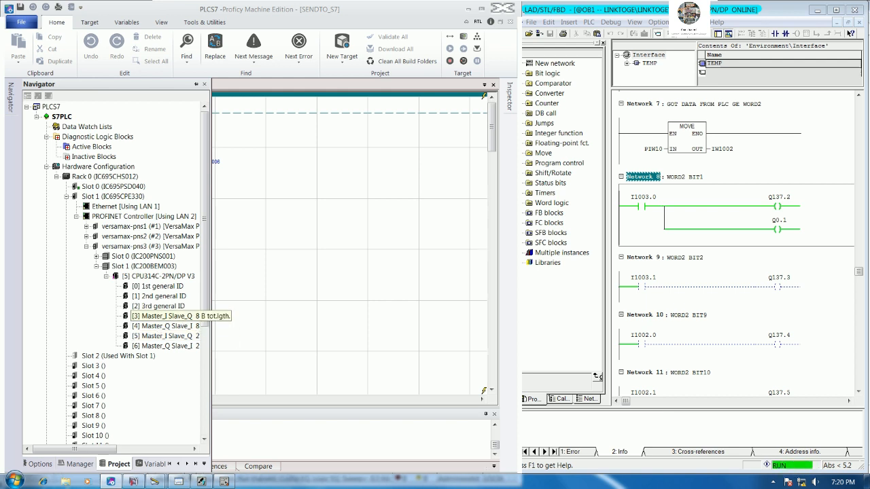
double_click(179, 315)
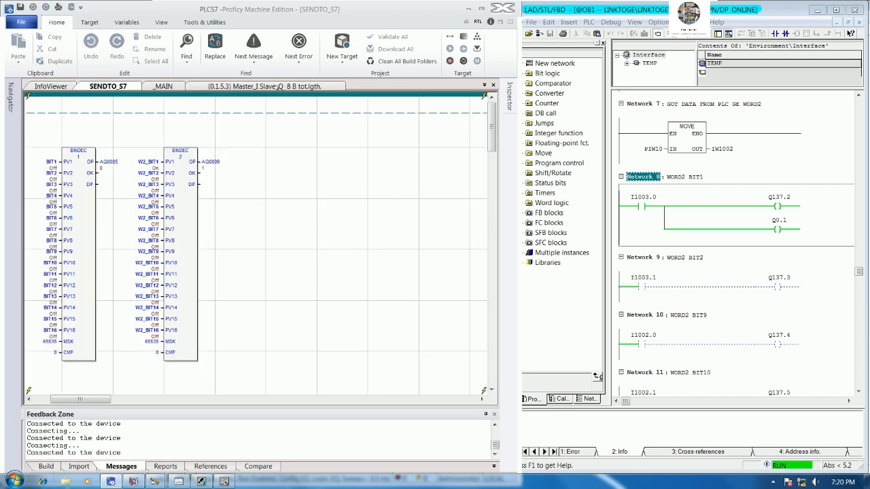
click(275, 87)
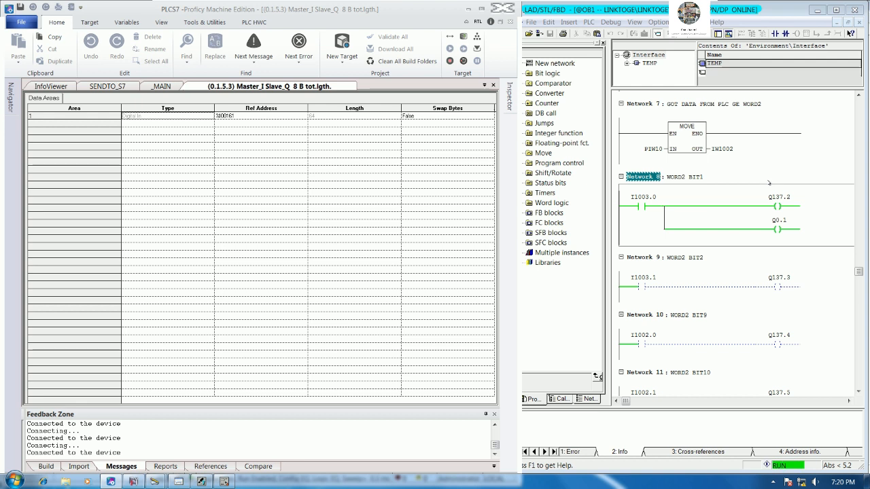
Review all _MAIN ladder rungs alongside OB1, going from Network 8 back to Networks 1 and 2.
click(148, 87)
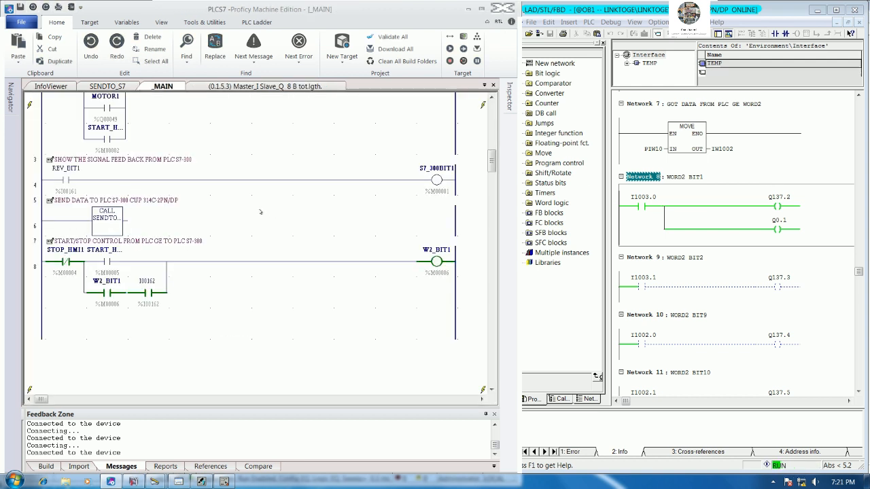
scroll(261, 212, up, 3)
click(304, 130)
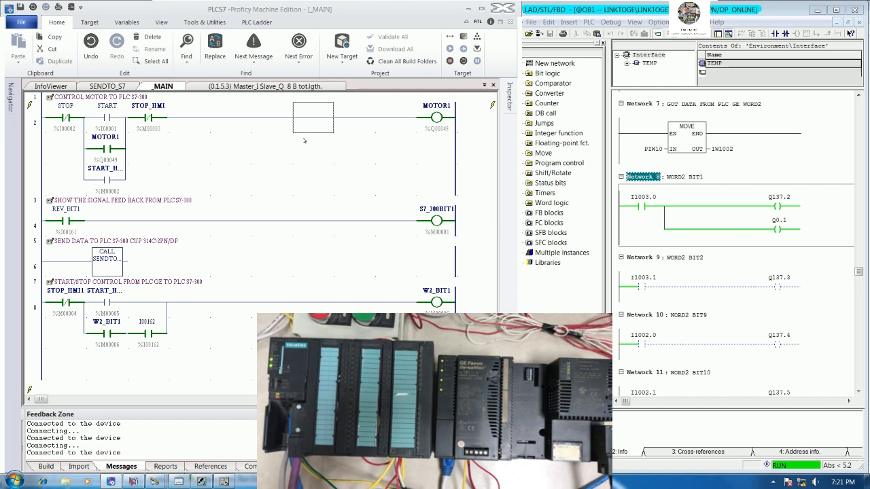
mouse_move(421, 121)
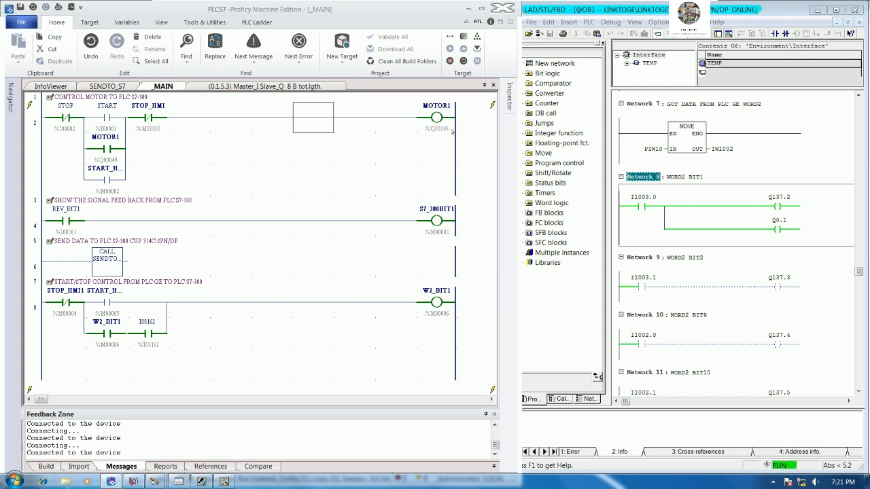
click(762, 134)
scroll(764, 149, up, 10)
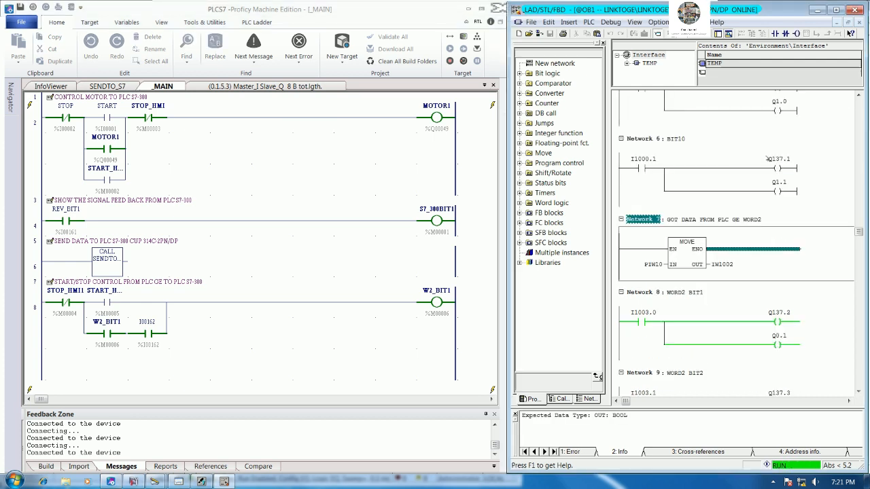
scroll(768, 161, up, 5)
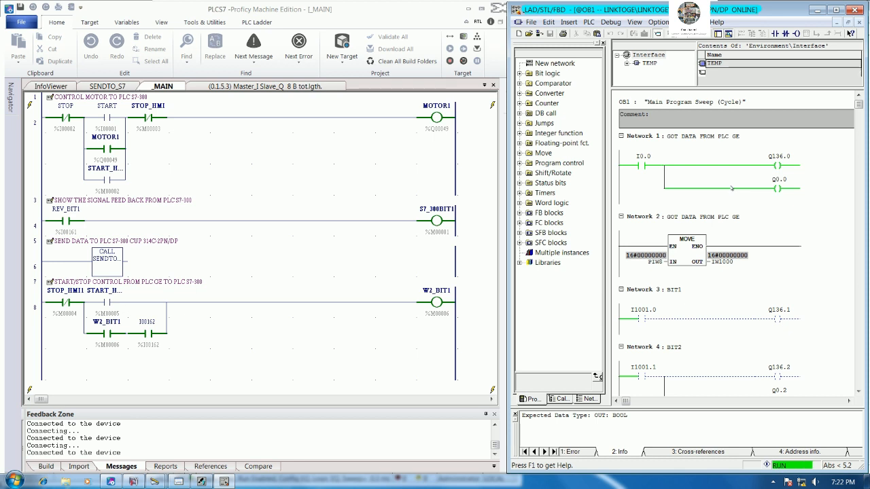
scroll(728, 230, down, 2)
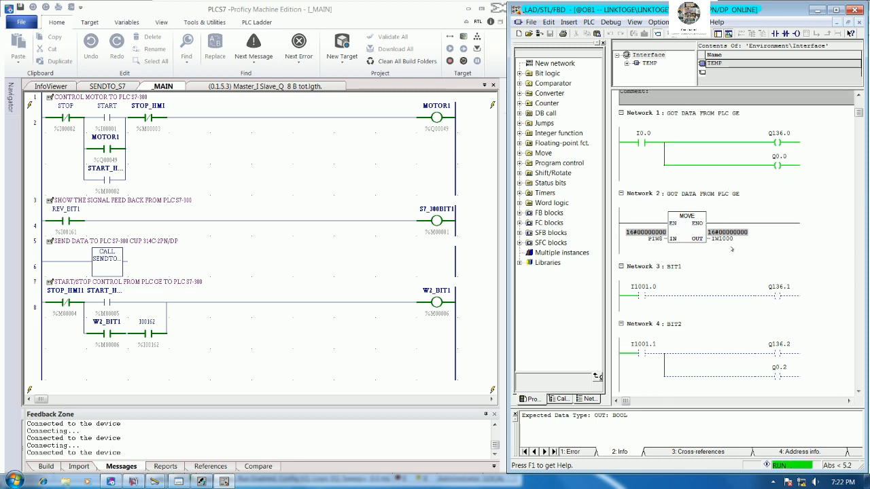
Bring up SCREEN1 over the _MAIN ladder to check the MOTOR1 indicator, and minimize it again.
click(178, 481)
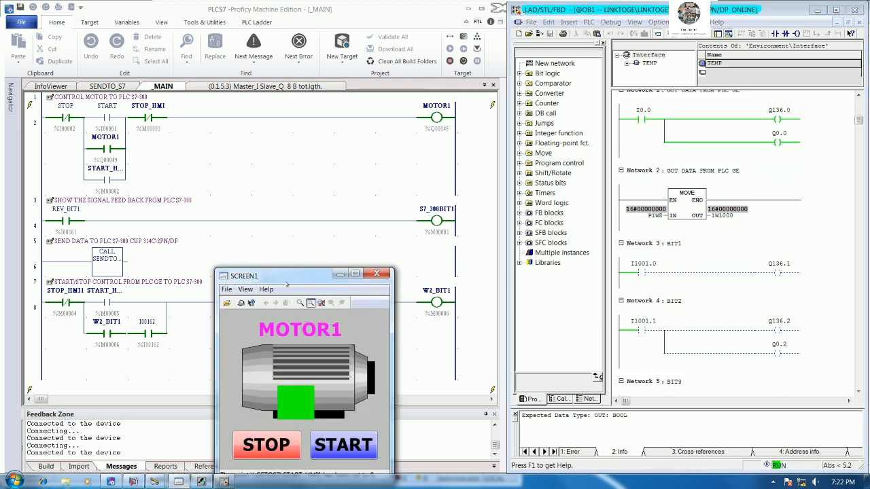
drag(298, 280, 292, 148)
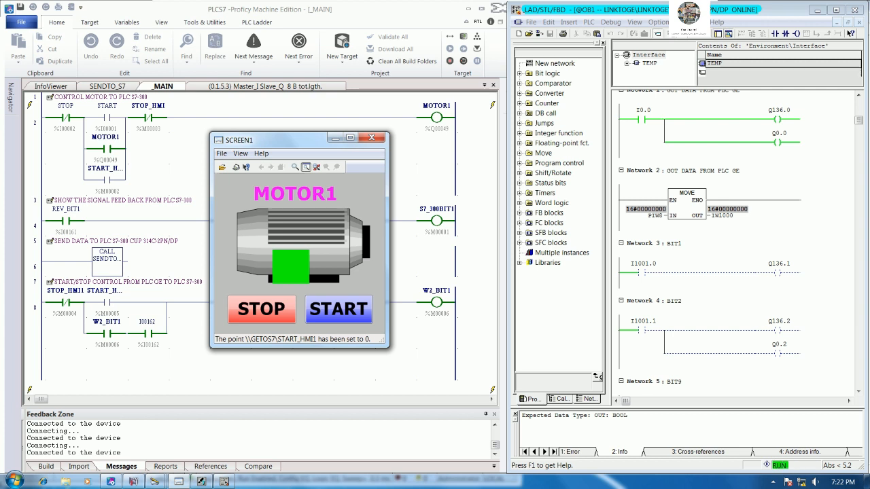
click(335, 138)
Take the GE target and the Siemens OB1 offline, and maximize the window with the _MAIN ladder.
click(10, 97)
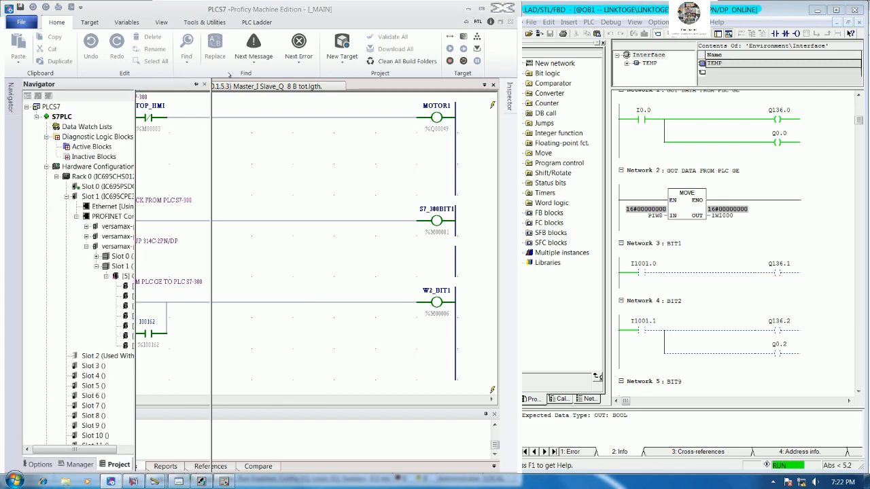
click(454, 39)
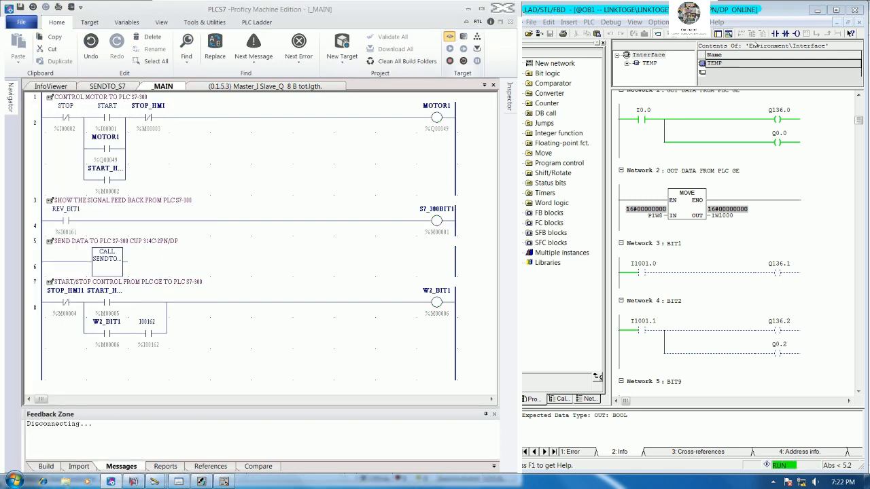
click(681, 34)
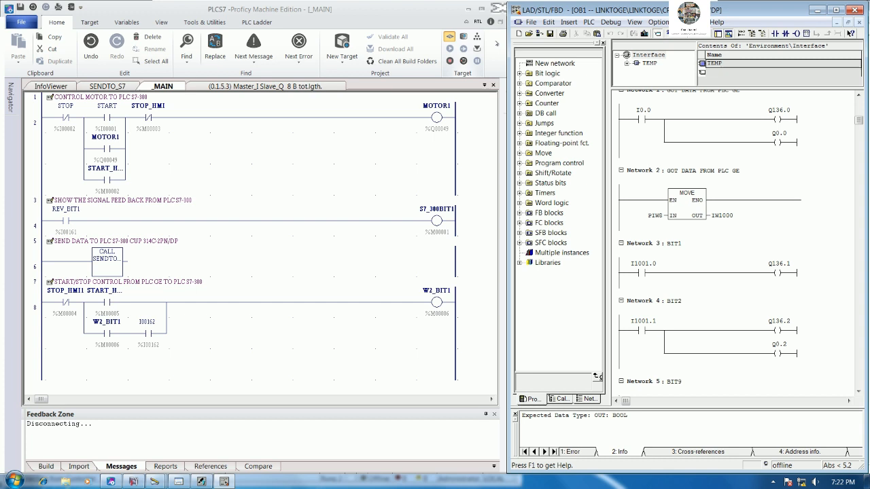
click(482, 11)
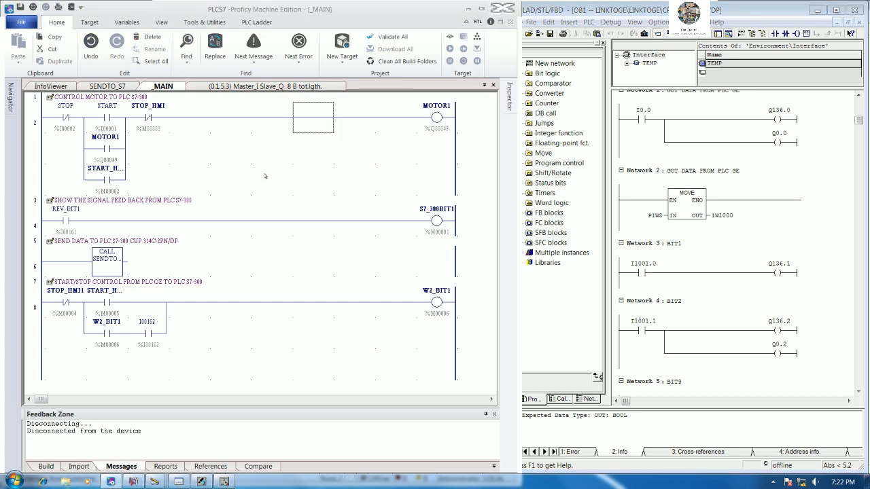
click(480, 9)
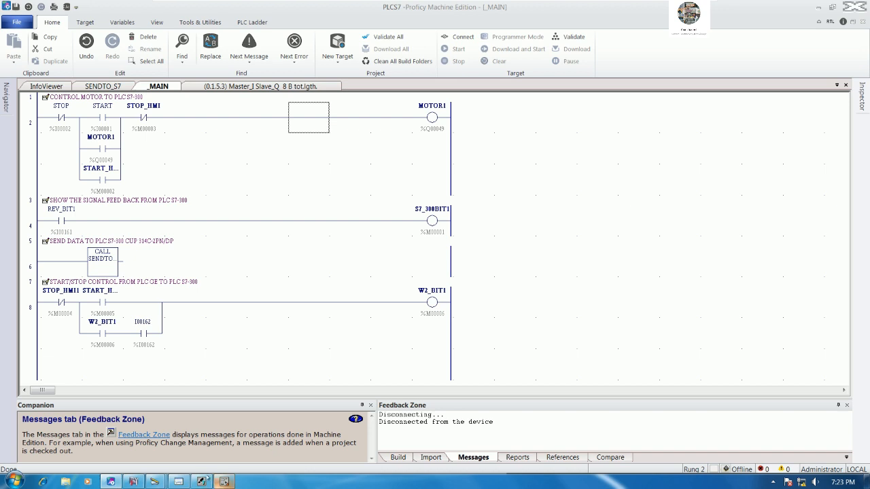
Look over the LINKTOGE blocks in SIMATIC Manager and the GETOS7 points in CIMPLICITY Workbench, and return to Proficy Machine Edition.
click(202, 482)
click(224, 482)
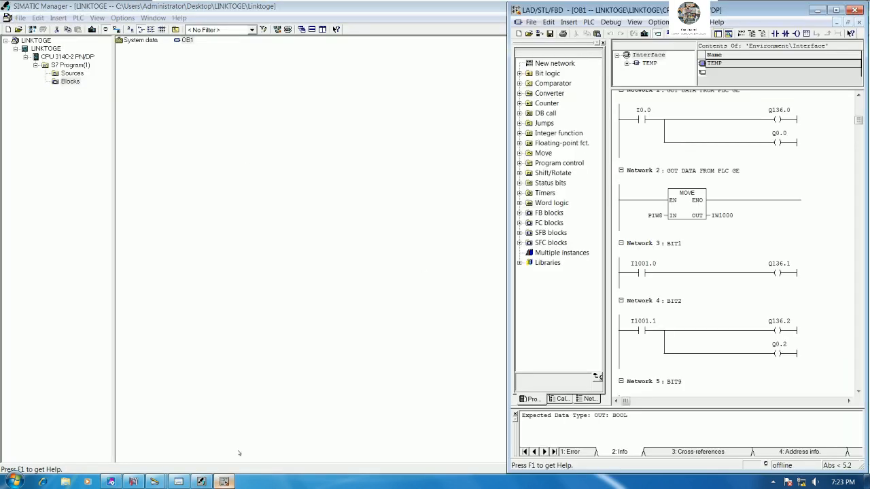
click(252, 199)
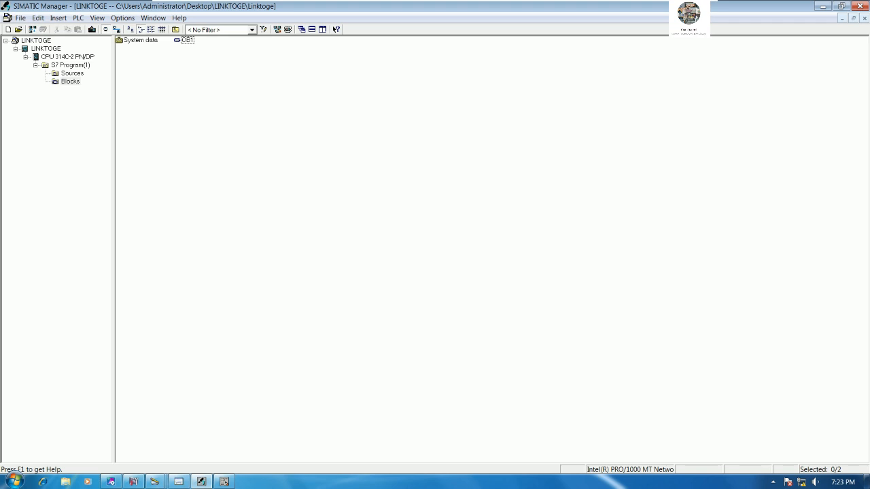
click(135, 481)
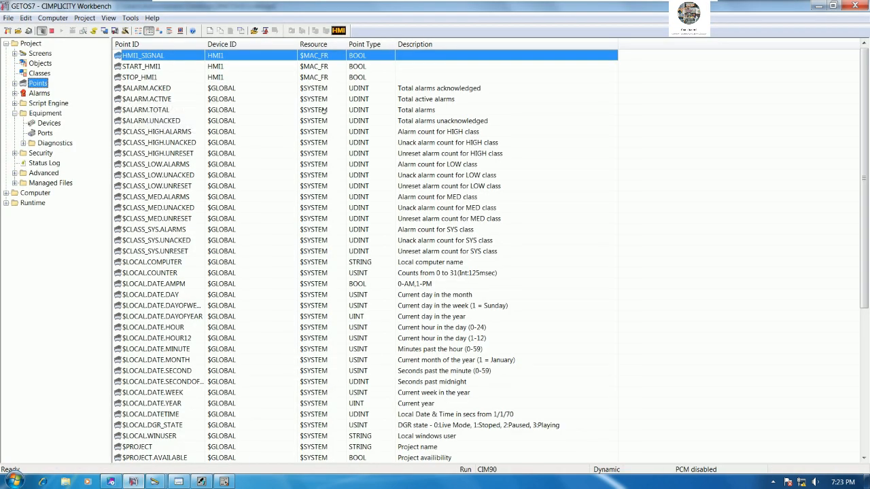
click(111, 481)
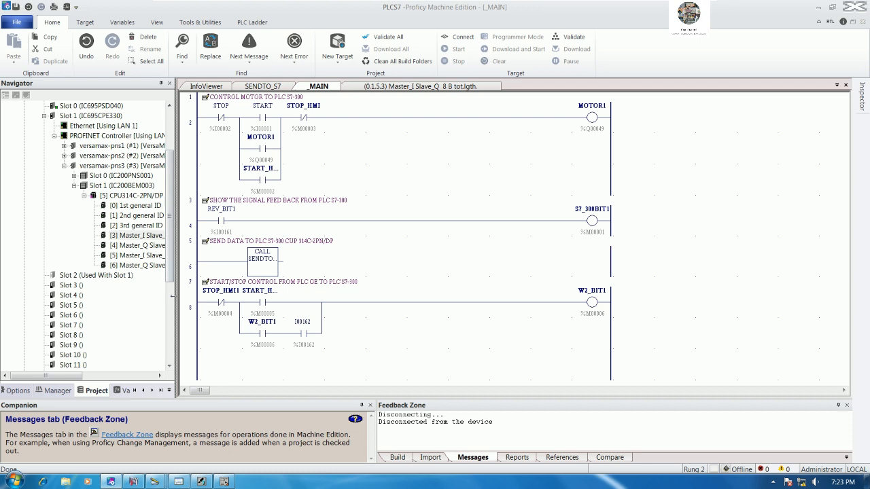
Widen the Navigator and display the module list in the properties of station [5] CPU314C-2PN/DP V3.
drag(172, 296, 225, 303)
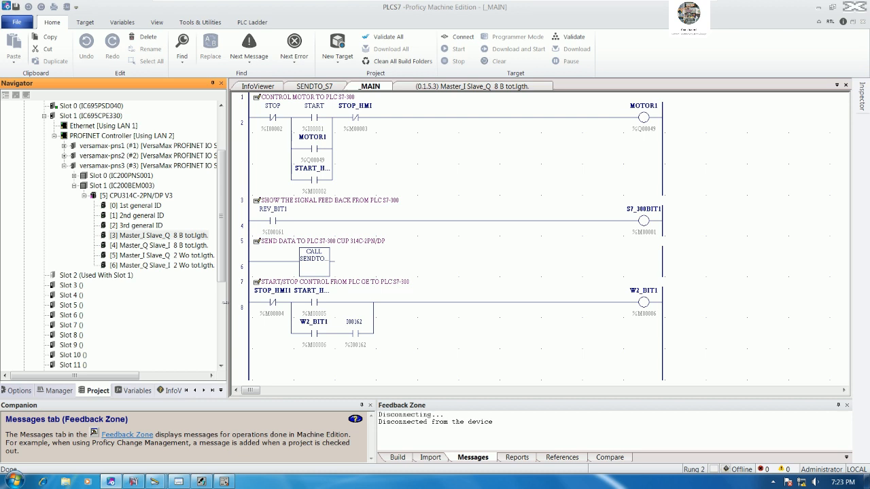
drag(225, 303, 222, 307)
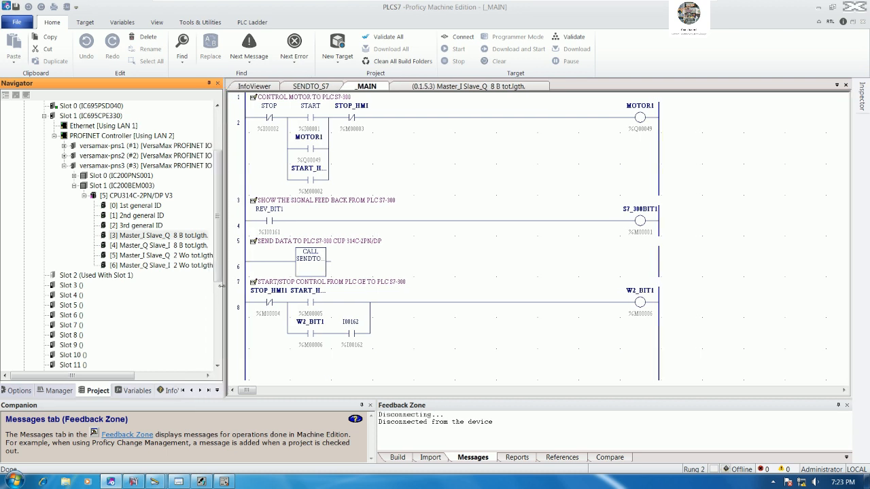
drag(219, 275, 219, 286)
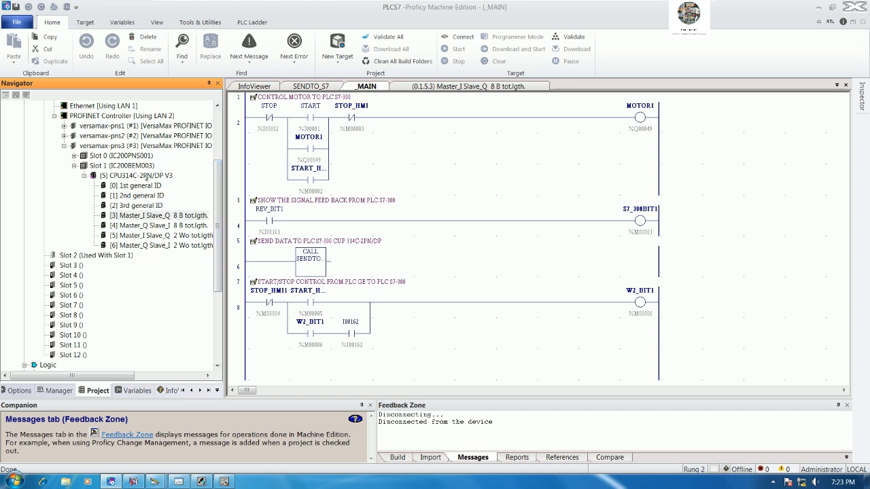
click(146, 176)
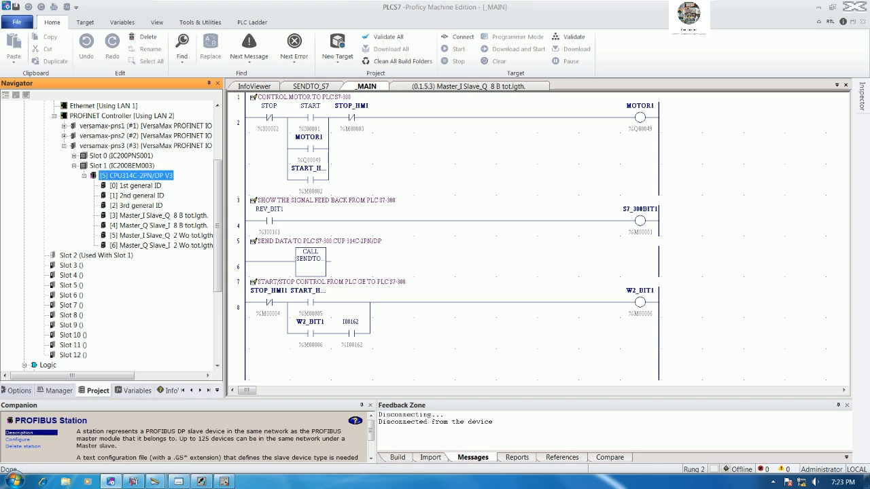
right_click(155, 178)
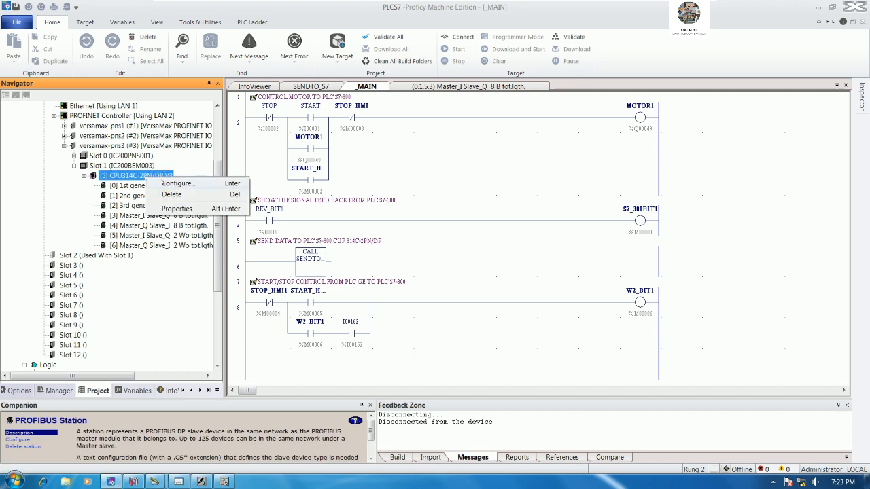
click(281, 200)
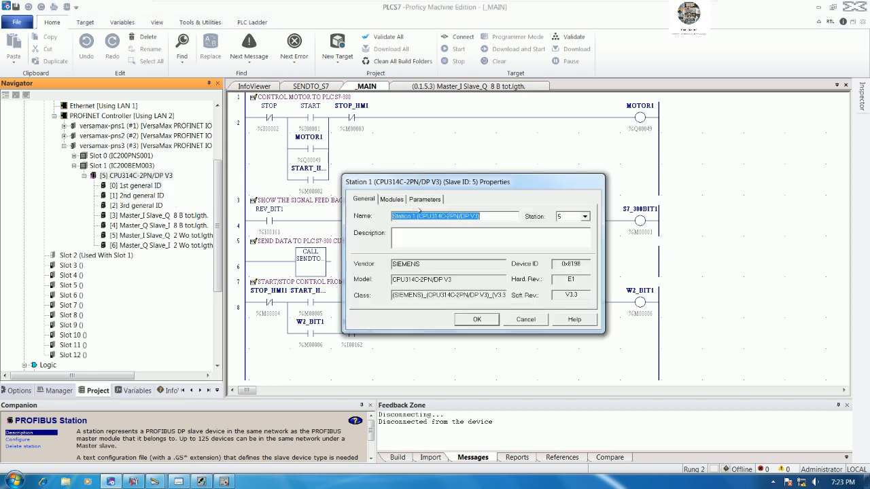
click(424, 199)
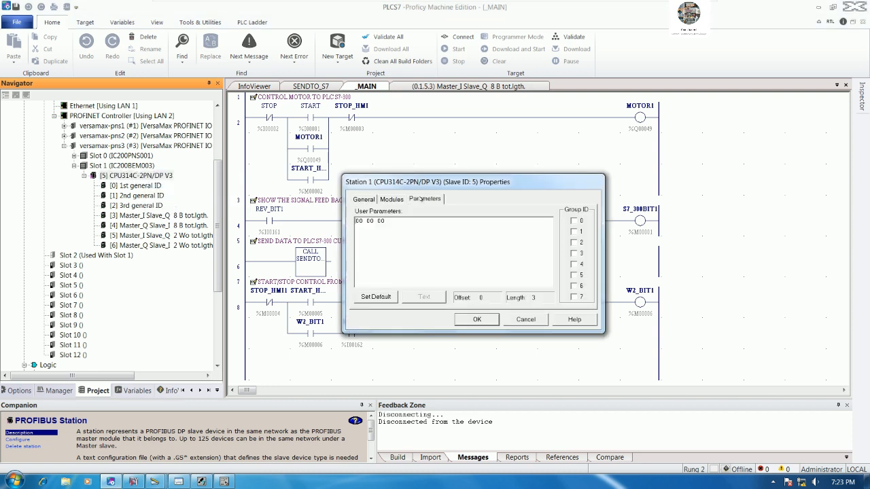
click(391, 199)
drag(460, 188, 379, 185)
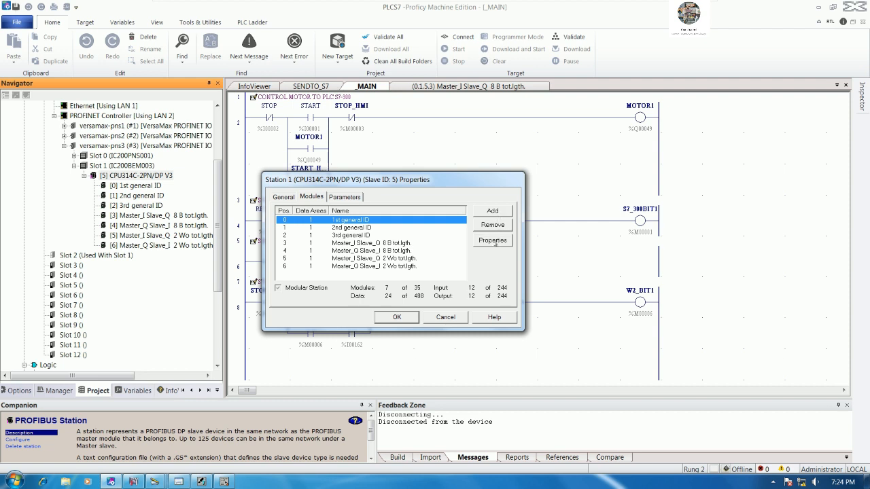
Add a Master_I Slave_Q 8 Wo tot.lgth. module to the CPU314C-2PN/DP V3 station.
click(494, 211)
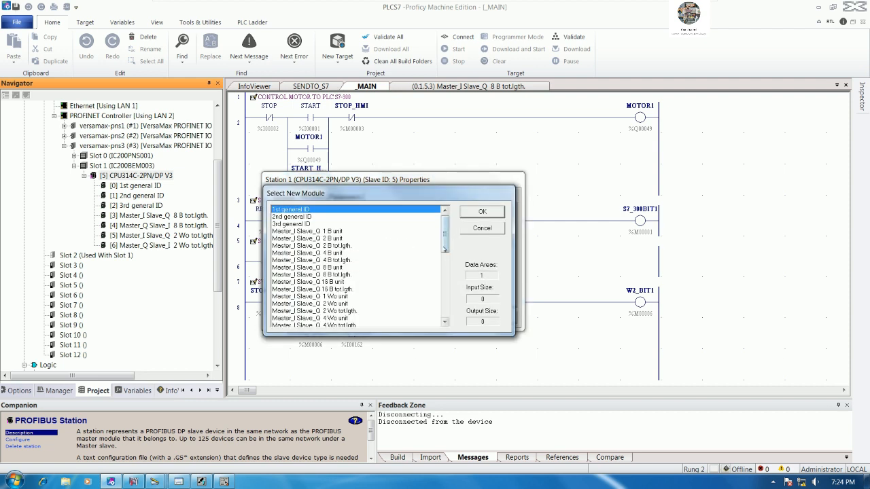
drag(448, 238, 448, 275)
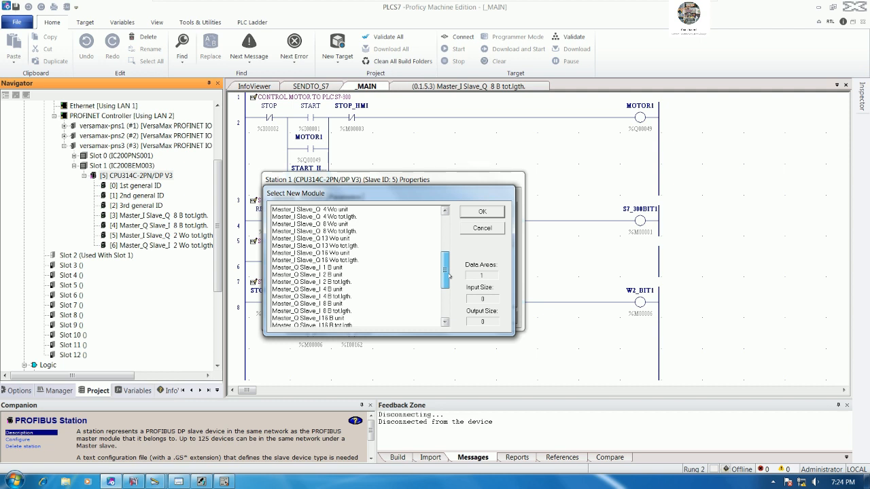
drag(448, 275, 452, 262)
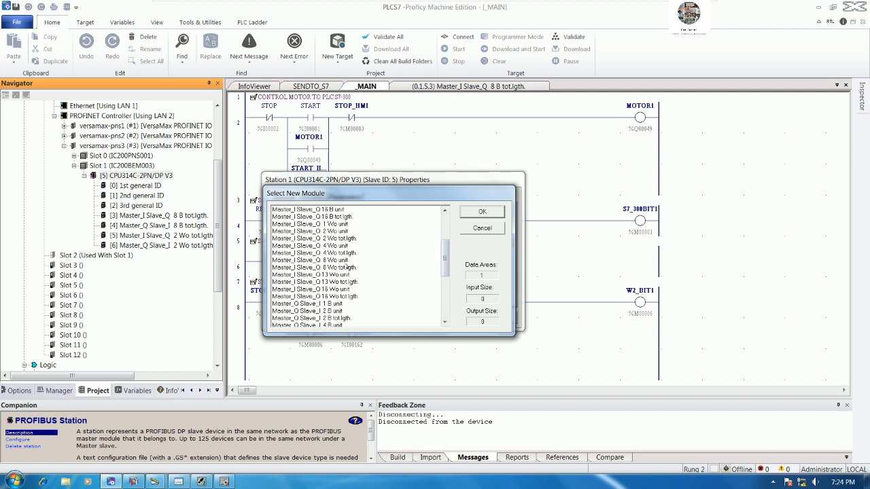
click(340, 268)
click(481, 212)
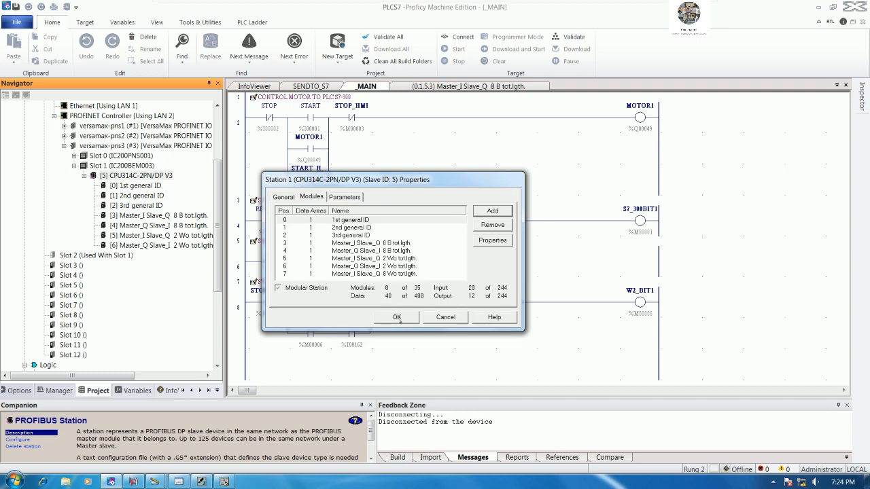
Confirm the added module, display the data areas of [7] Master_I Slave_Q 8 Wo tot.lgth., and save the hardware configuration.
click(397, 317)
click(163, 256)
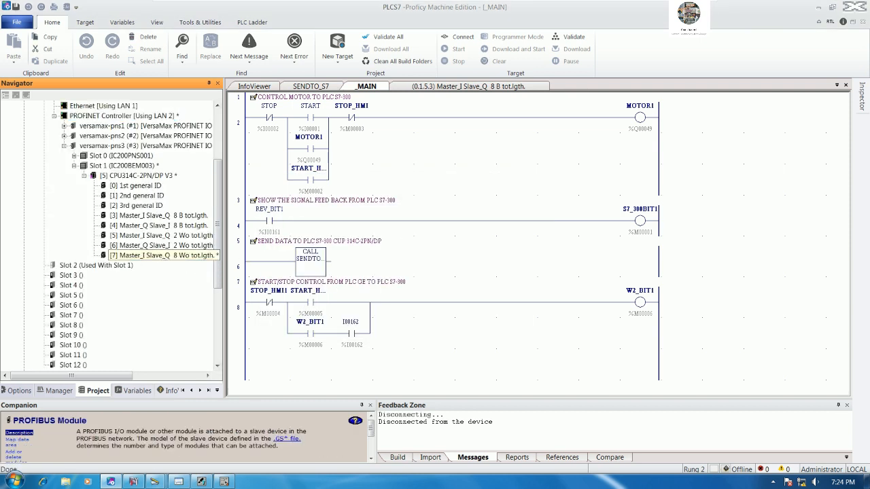
double_click(163, 256)
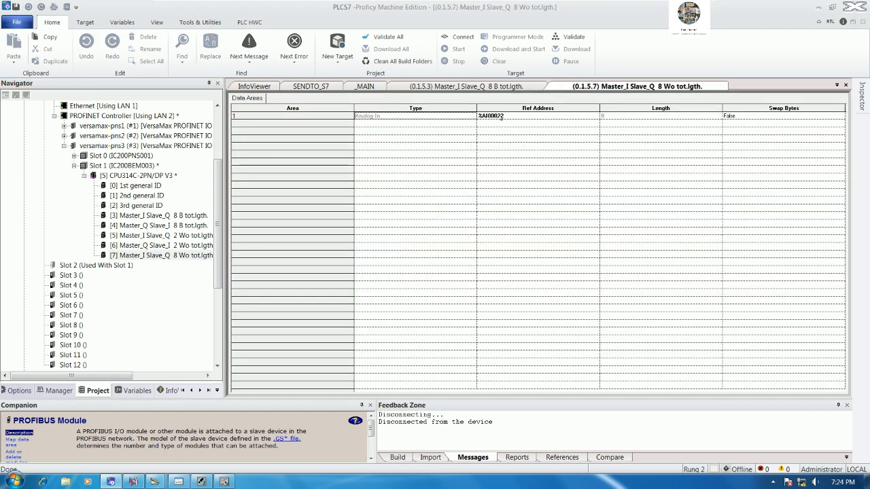
key(ctrl+s)
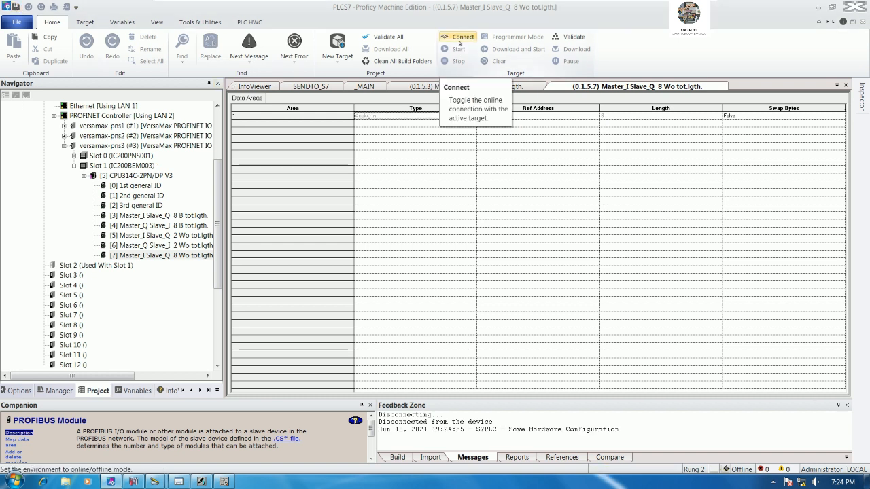
Connect to the GE target, try to download the project, and stop the controller.
click(460, 42)
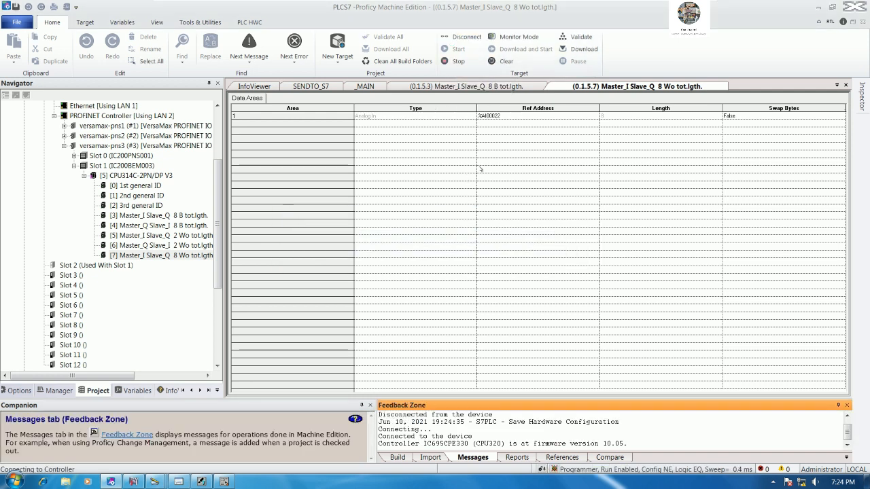
click(579, 49)
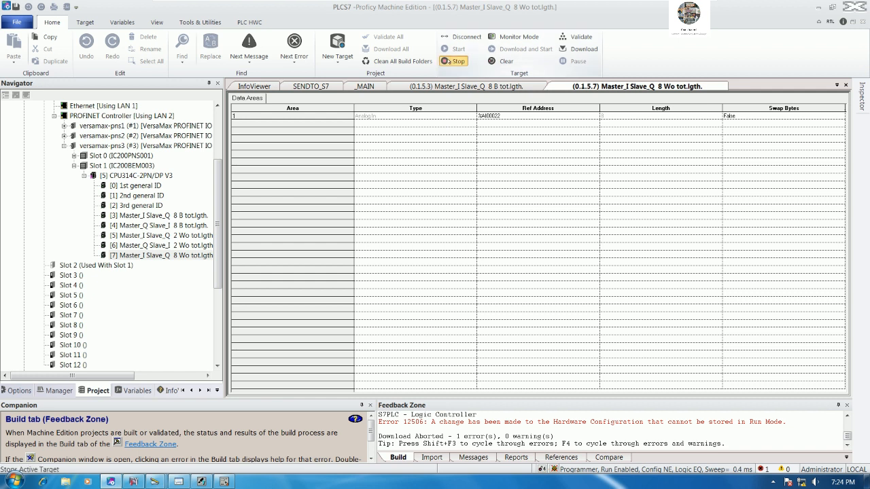
click(454, 61)
click(408, 267)
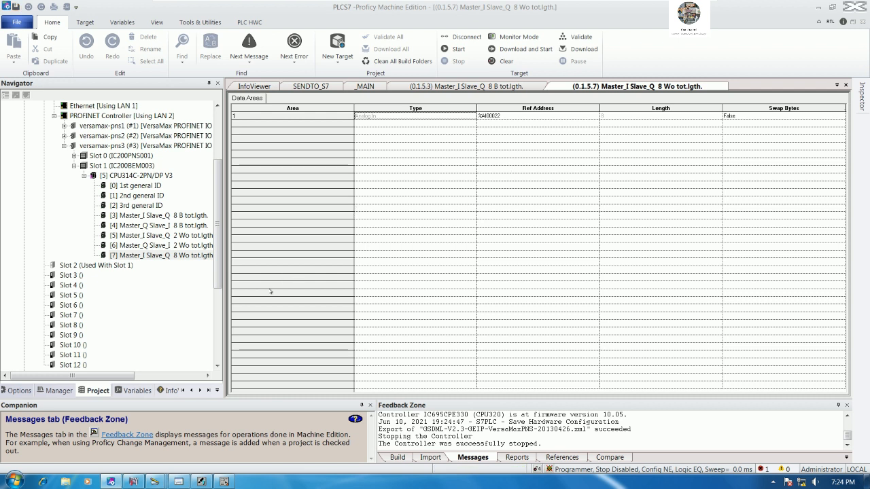
Download hardware configuration, logic and initial/forced values to the GE controller with all items written to flash, and restart the controller.
drag(218, 246, 218, 236)
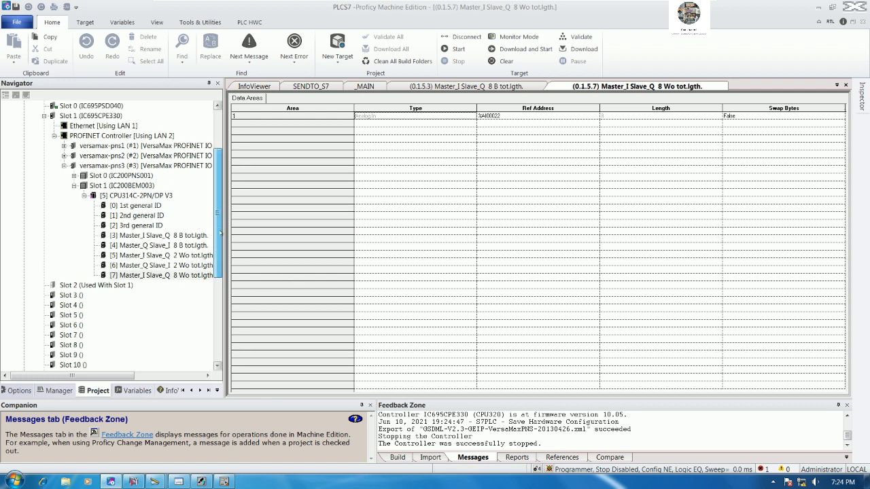
click(577, 49)
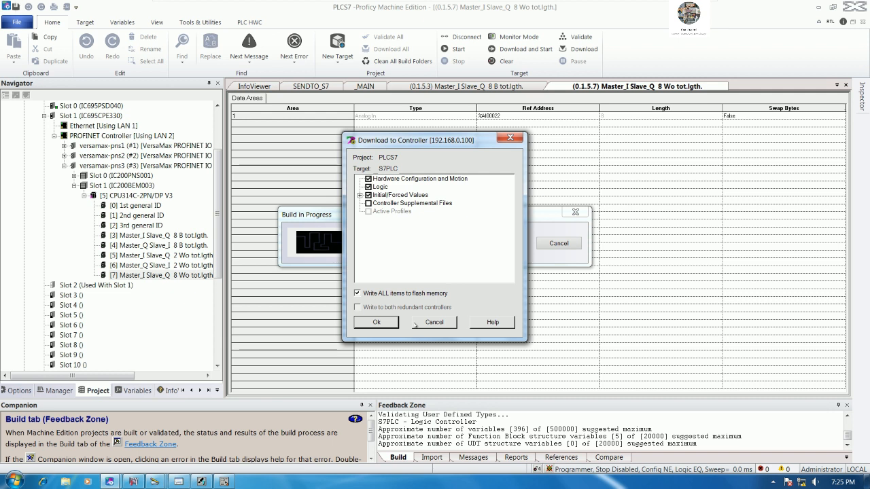
click(384, 324)
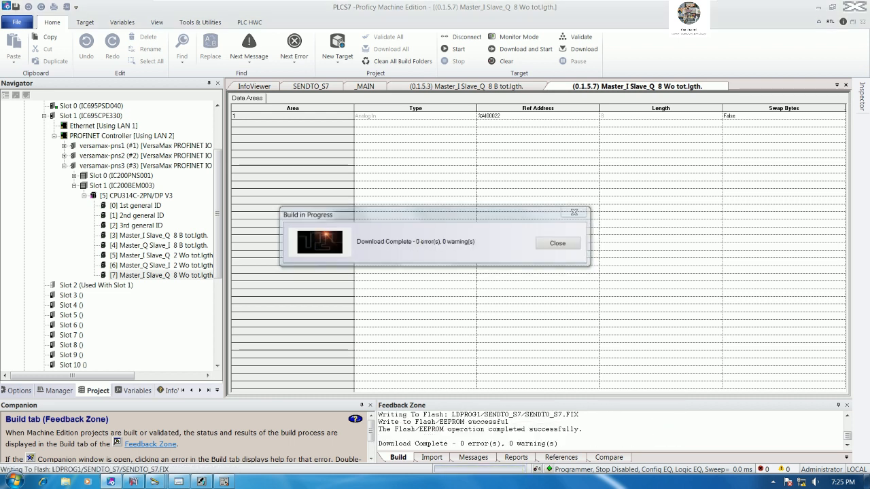
drag(375, 418, 222, 418)
click(456, 49)
click(405, 263)
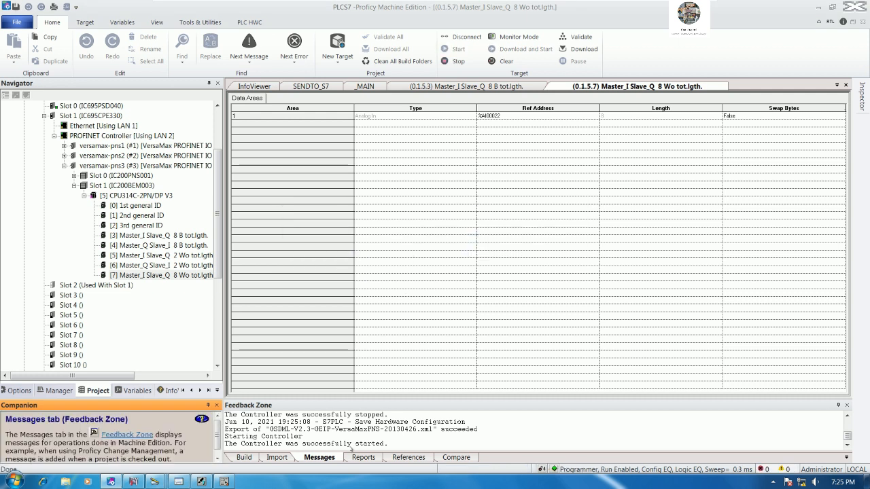
Switch to the LAD/STL/FBD editor, save OB1 and close the editor.
click(225, 482)
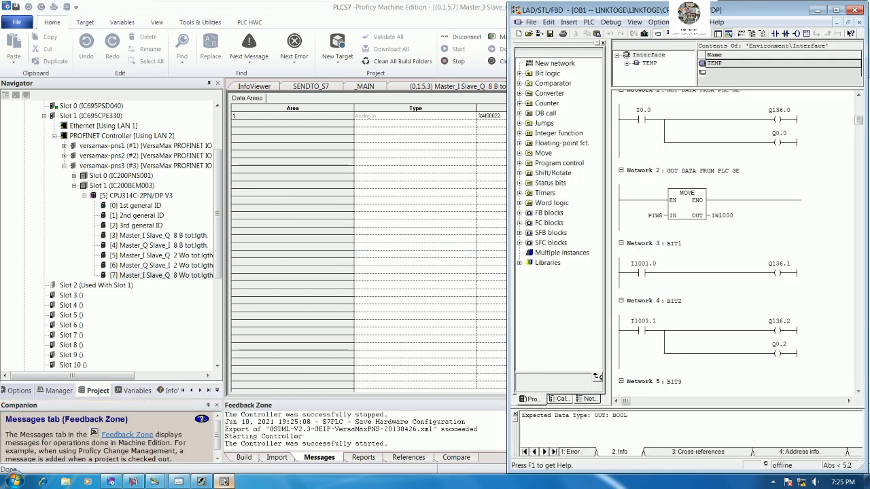
click(550, 33)
click(817, 11)
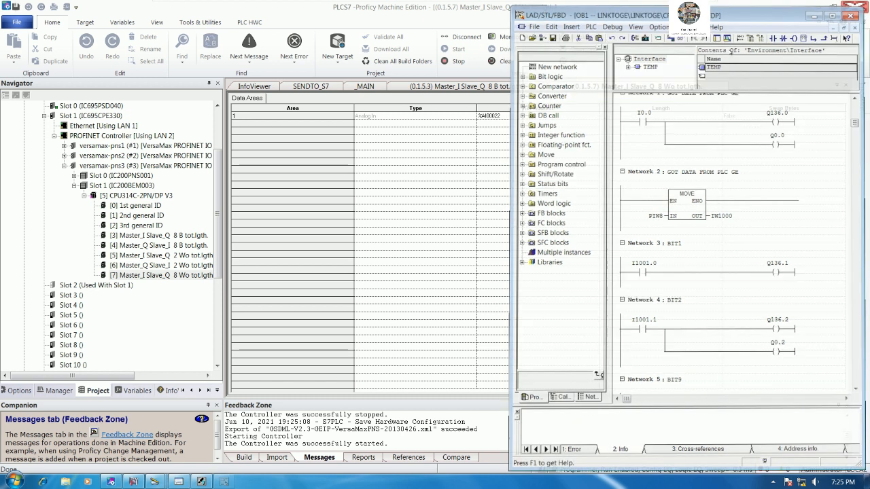
Open the LINKTOGE station's hardware configuration from SIMATIC Manager and display the DP slave configuration lines of the MPI/DP interface.
click(202, 482)
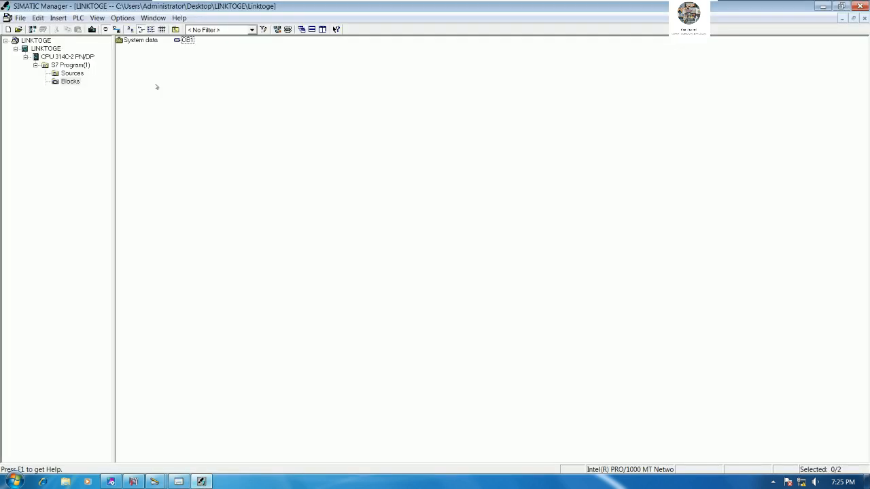
click(56, 49)
click(136, 40)
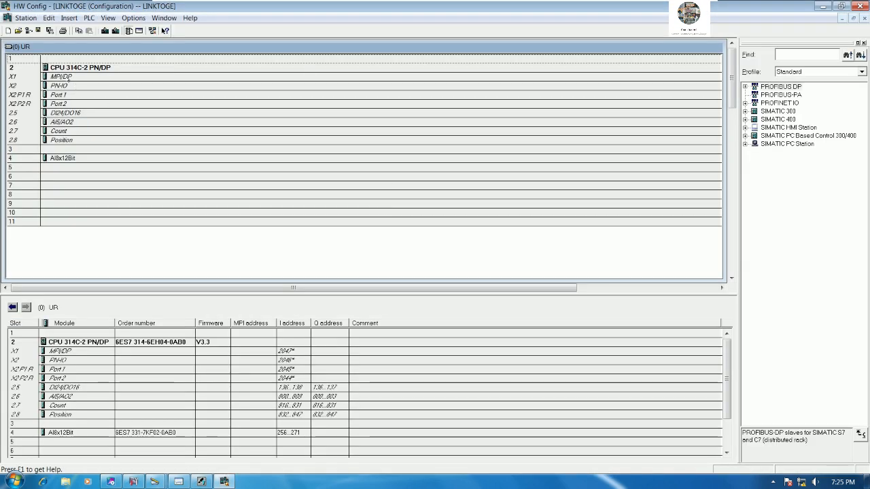
click(68, 77)
double_click(67, 78)
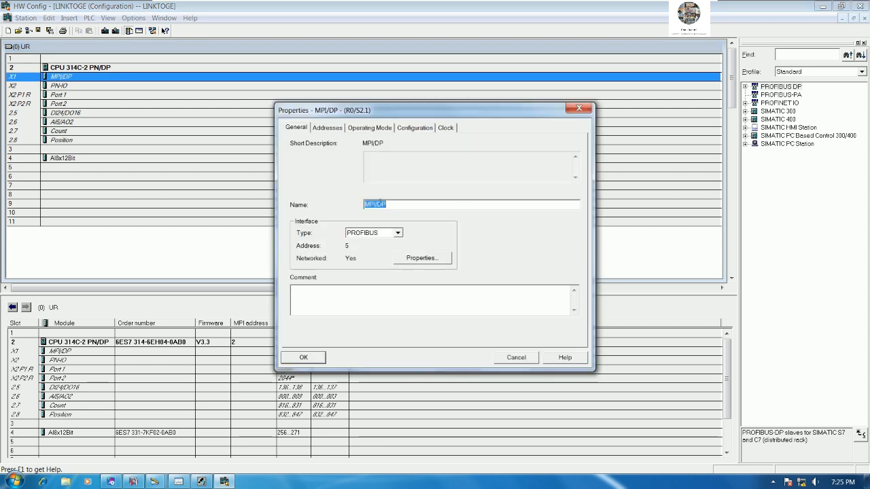
click(373, 128)
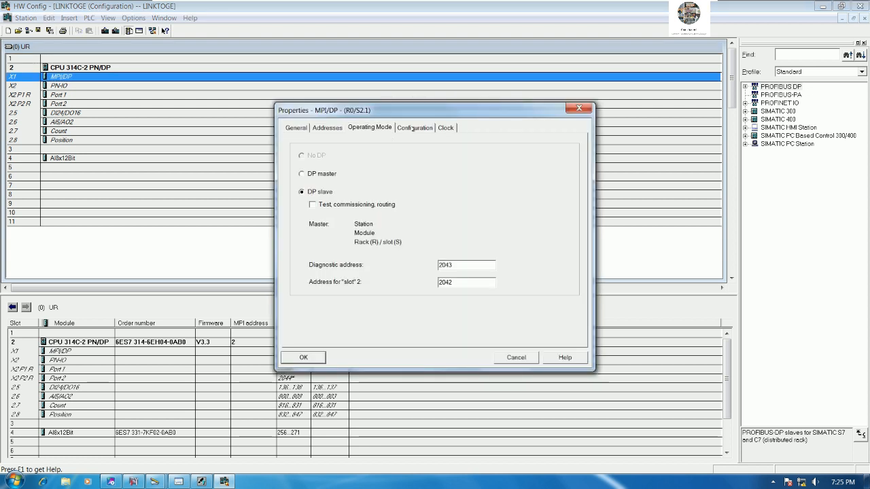
click(414, 127)
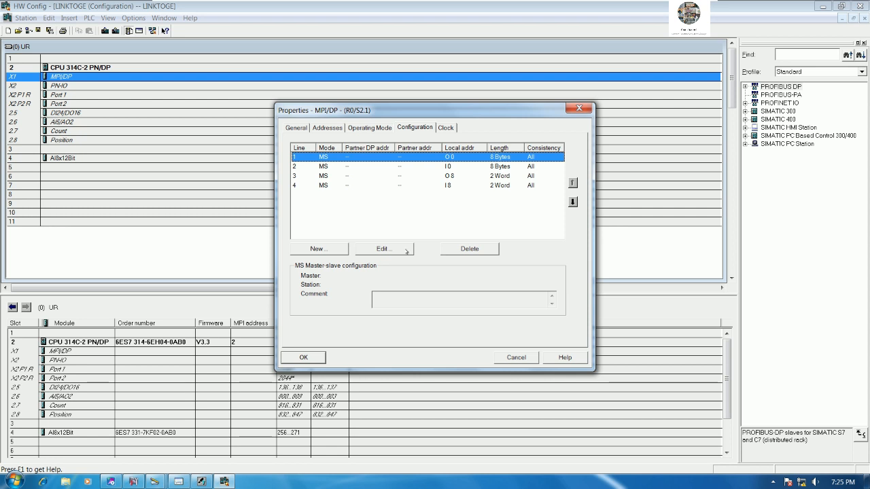
Create a new MPI/DP slave configuration line with address type Output, length 8, unit Word and consistency All.
click(318, 249)
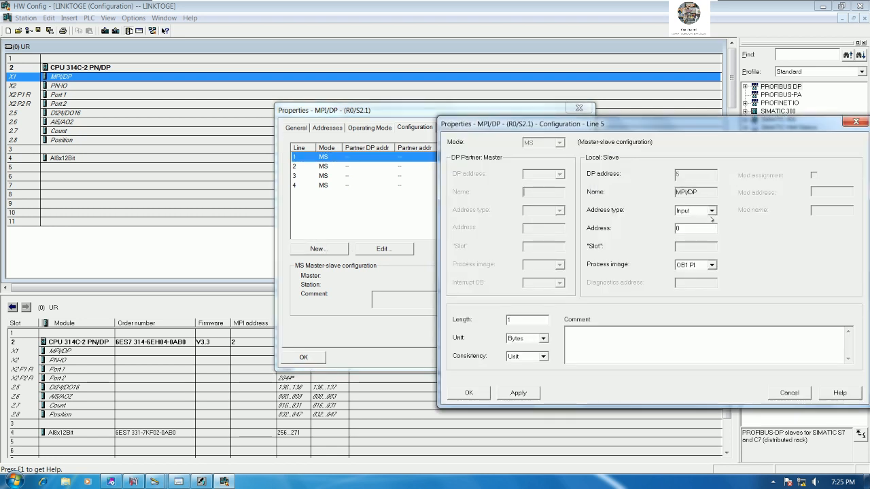
drag(667, 127, 638, 113)
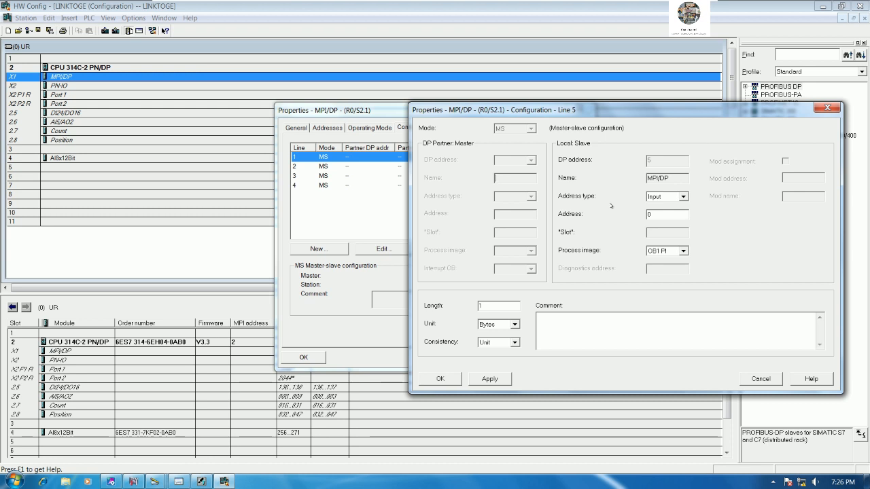
click(684, 197)
click(660, 212)
double_click(499, 303)
text(8)
click(515, 324)
click(494, 342)
click(511, 343)
click(487, 359)
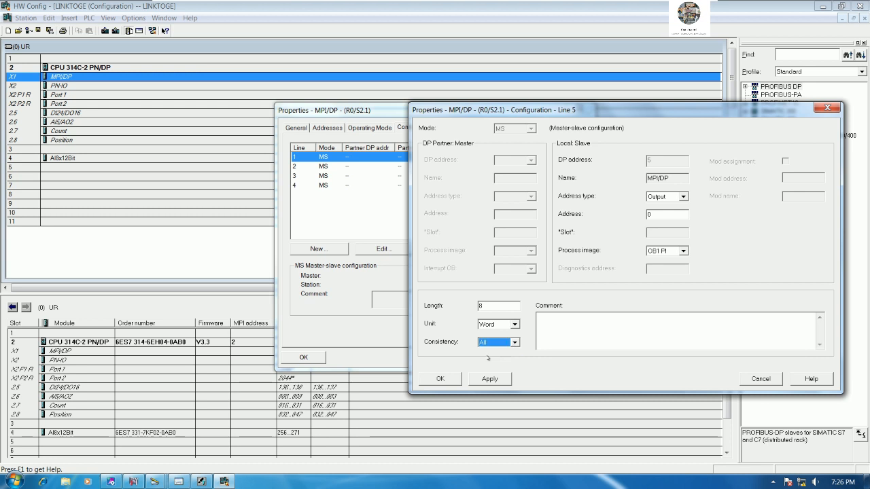
Apply the new line with slave address 12 and accept the MPI/DP interface properties.
click(460, 376)
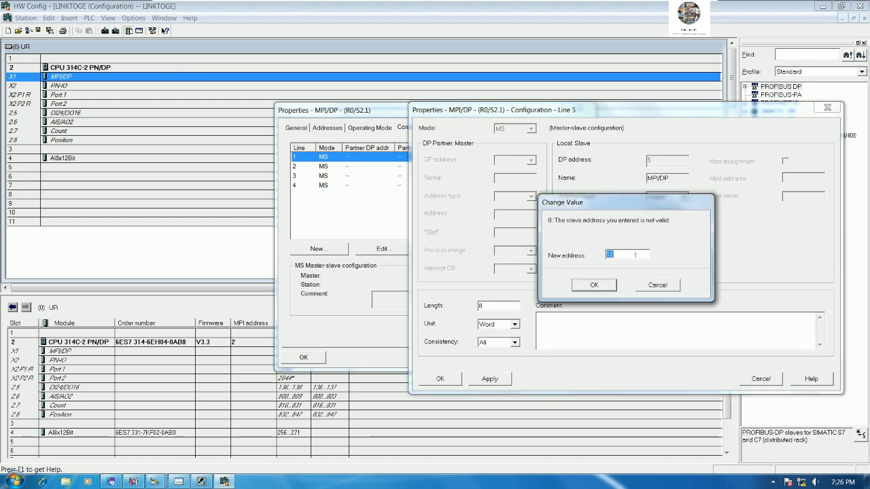
click(581, 287)
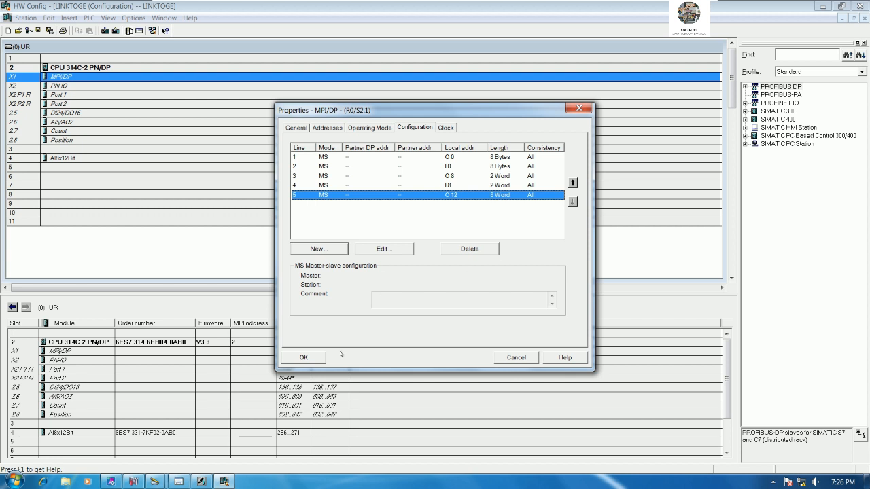
click(304, 358)
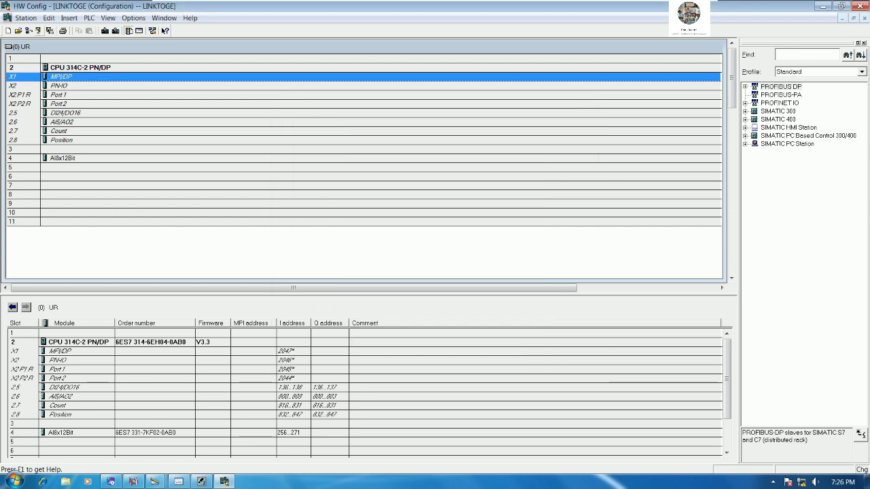
Download the station configuration to the CPU 314C-2 PN/DP over IP address 192.168.0.1.
click(106, 31)
click(354, 302)
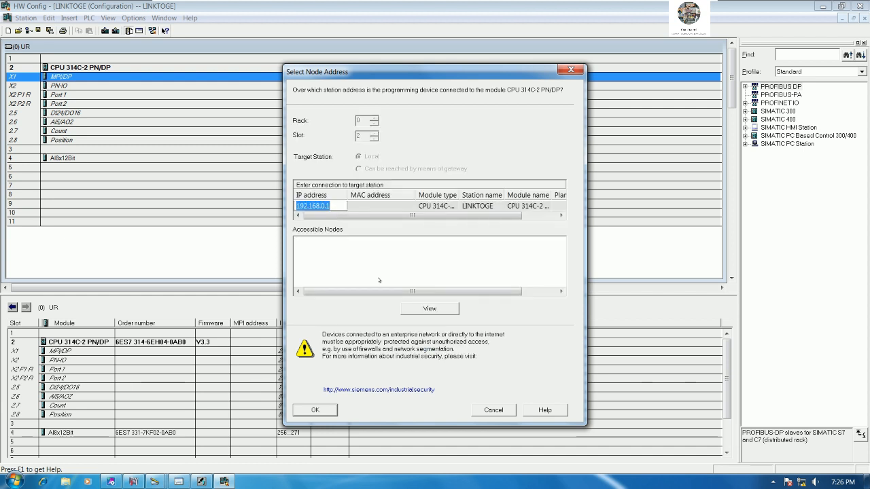
click(326, 413)
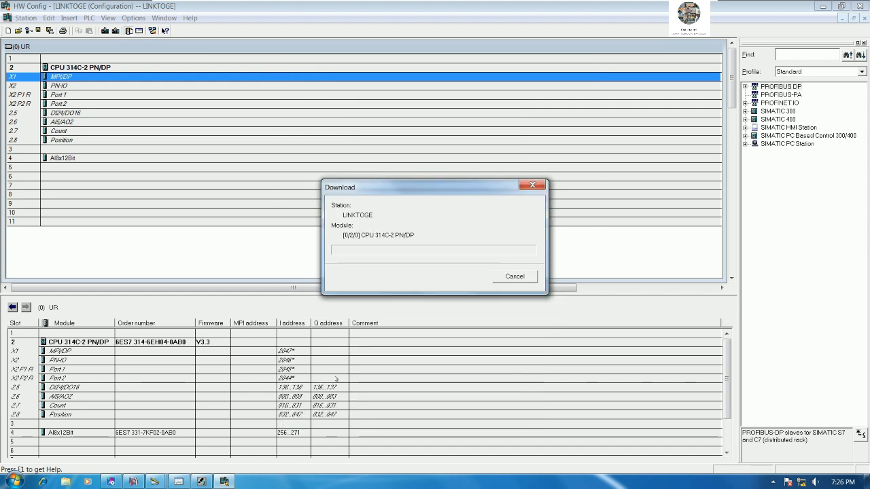
click(361, 267)
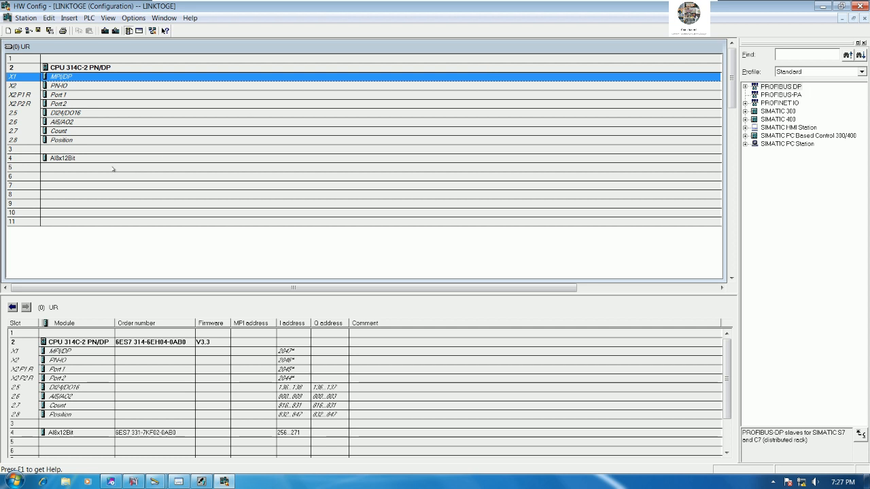
Examine the input measuring types and ranges of the AI8x12Bit module in slot 4, and close its properties without changes.
double_click(76, 160)
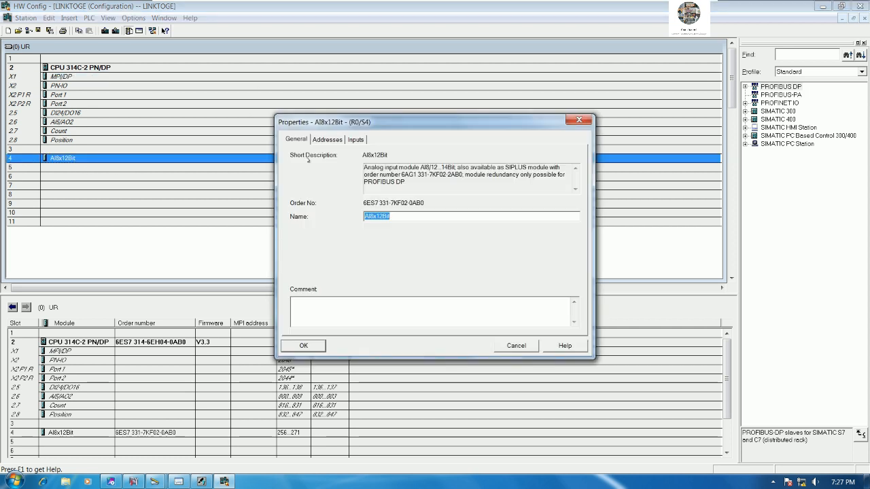
click(356, 140)
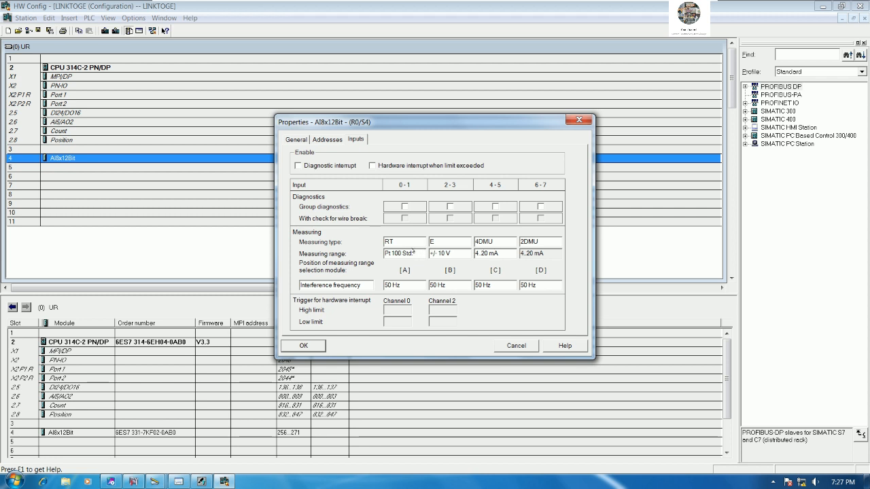
drag(402, 242, 351, 245)
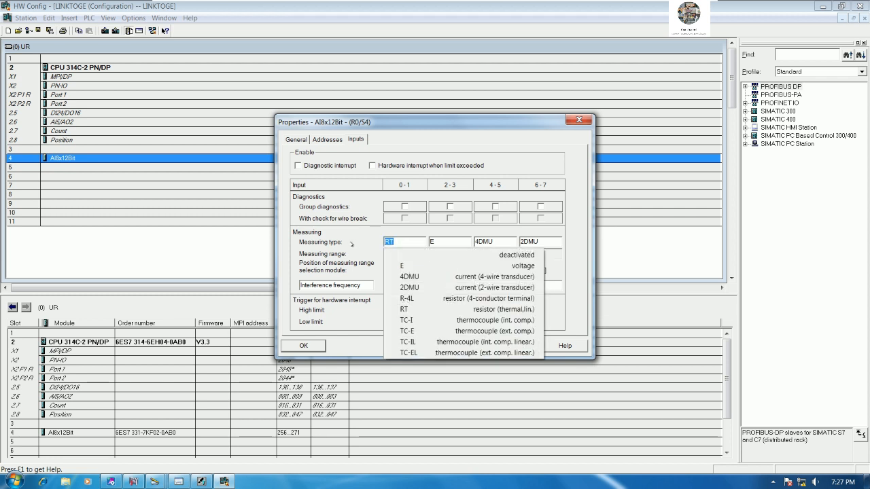
click(349, 244)
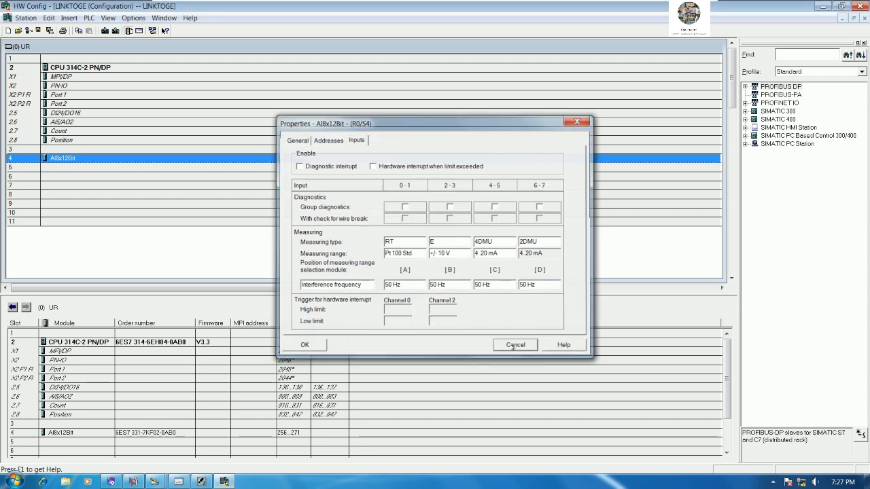
click(511, 346)
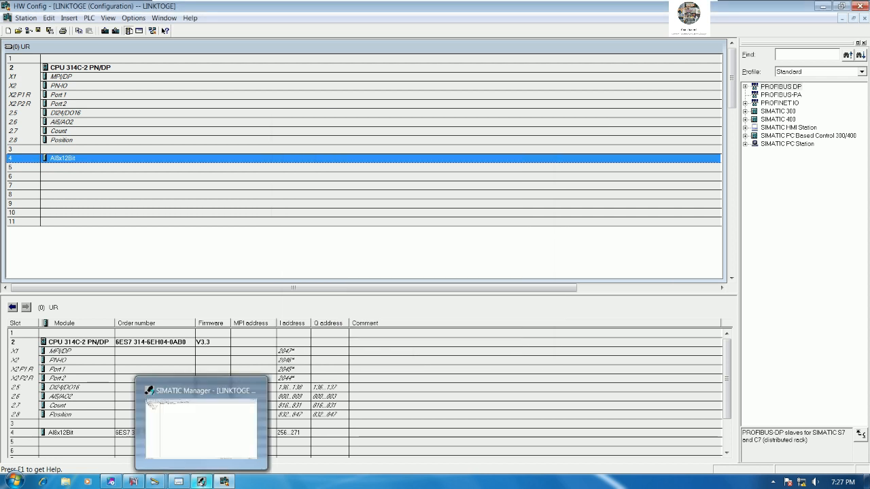
Open block OB1 from the LINKTOGE project in SIMATIC Manager and maximize its editor window.
click(202, 482)
click(71, 81)
click(185, 40)
double_click(185, 40)
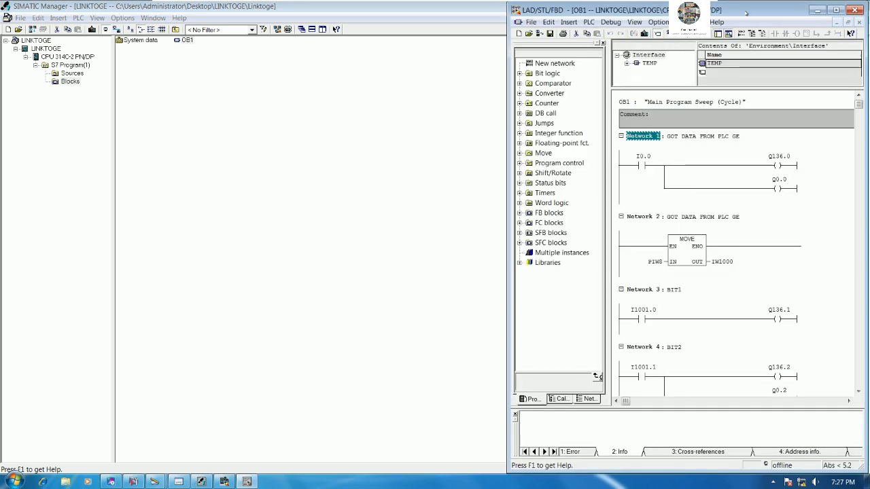
double_click(746, 12)
Insert a network after Network 11 of OB1 and title it "SEND THE ANALOG SIGNAL FROM PLC S7-300 TO PLC GE".
scroll(343, 292, down, 10)
scroll(345, 294, down, 5)
click(343, 324)
right_click(226, 272)
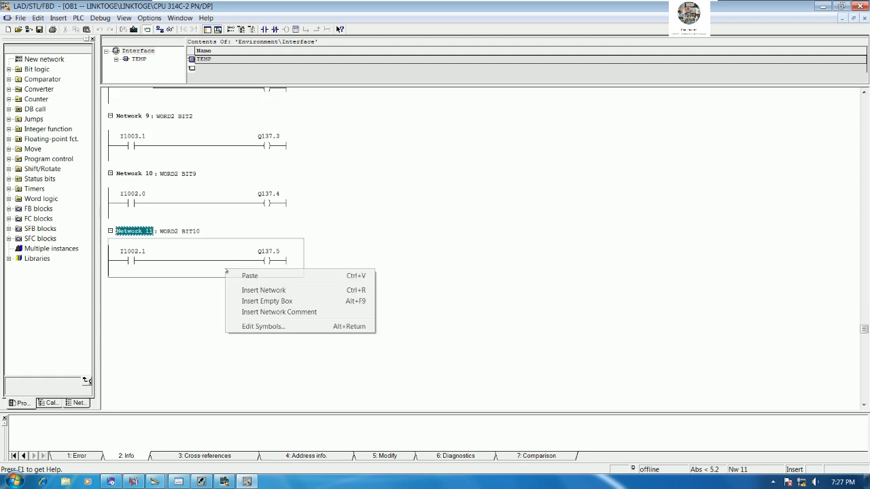
click(265, 291)
click(174, 243)
text(SEND)
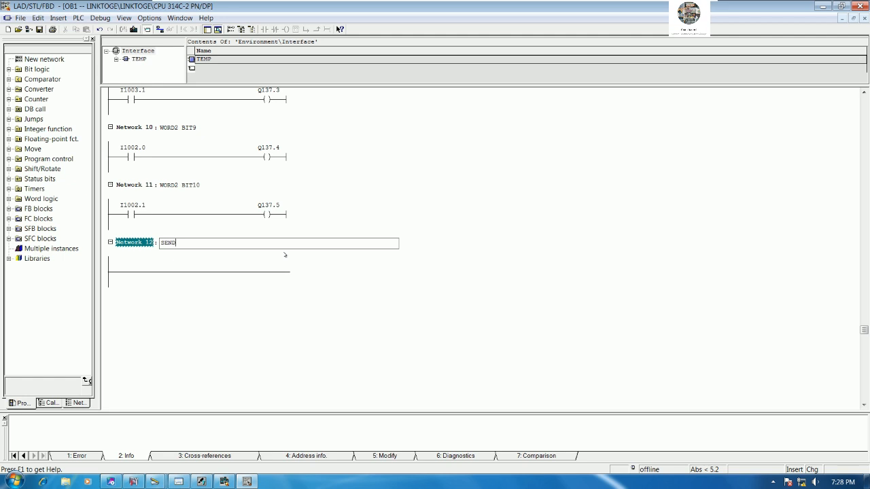
text( THE ANALOG SIGNAL FROM PLC S7-300 TO PLA)
key(BackSpace)
text(C GE)
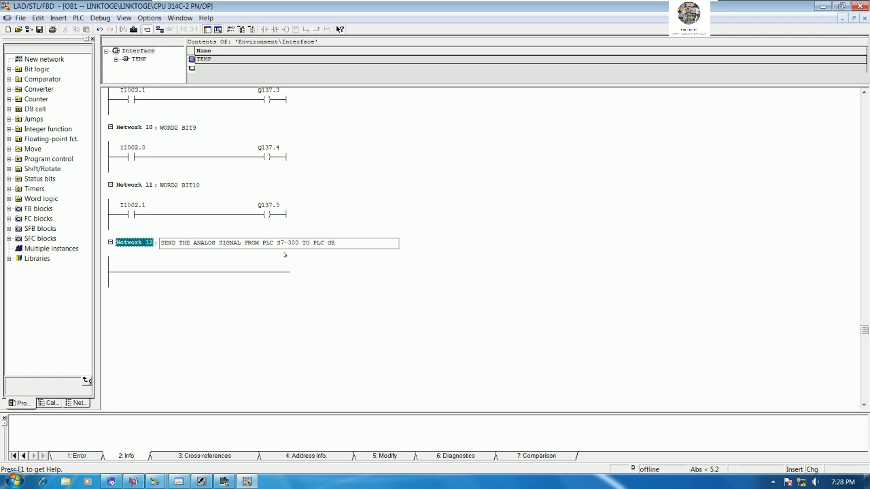
Commit the Network 12 title and review the AI8x12Bit module's input measuring types and ranges in HW Config without changing them.
key(Return)
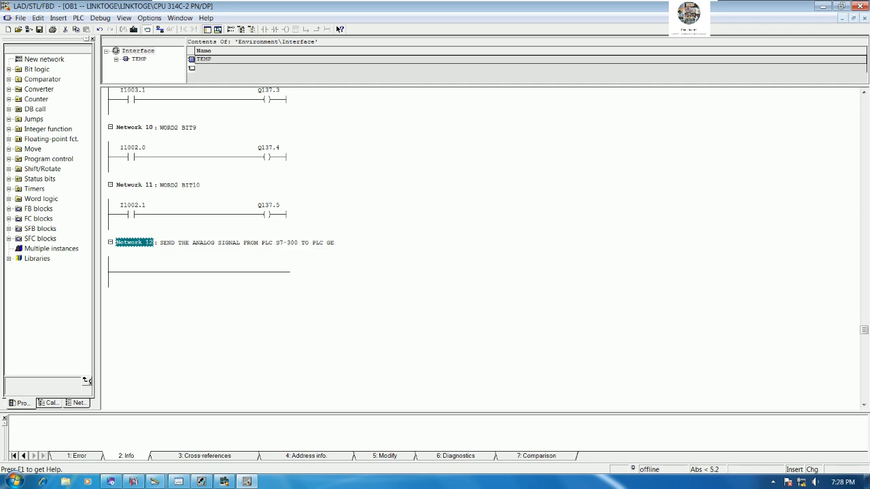
click(190, 273)
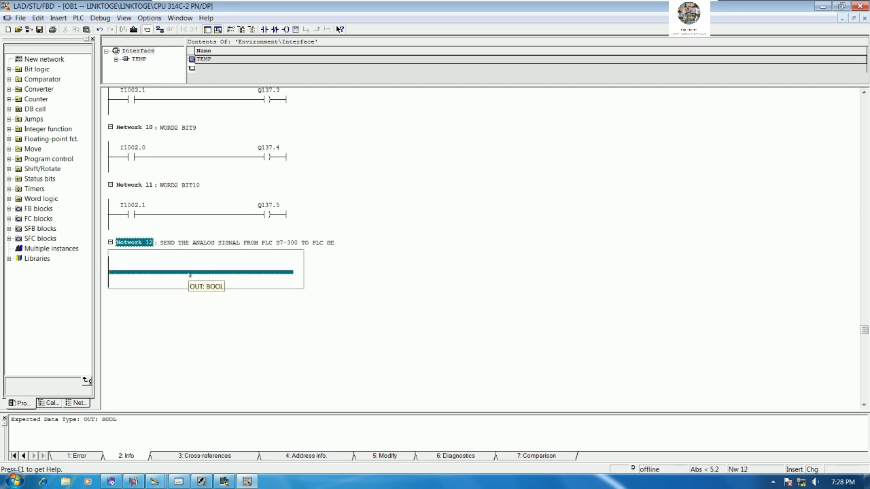
click(219, 482)
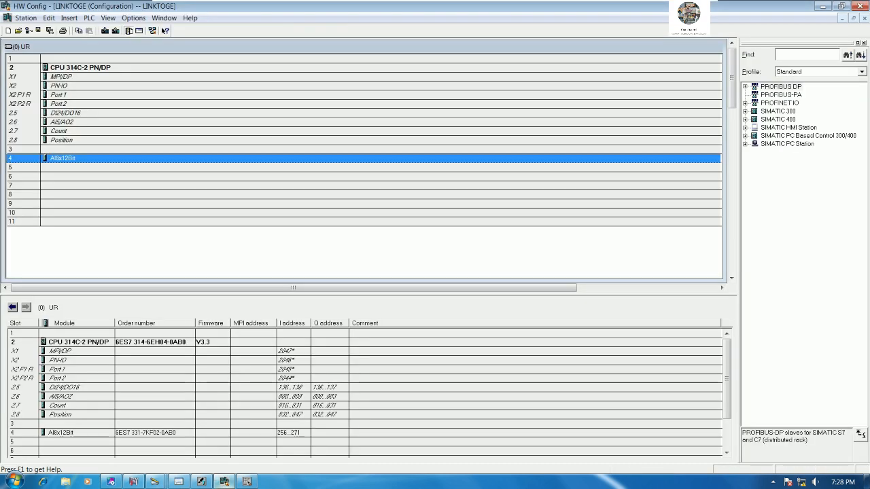
double_click(77, 161)
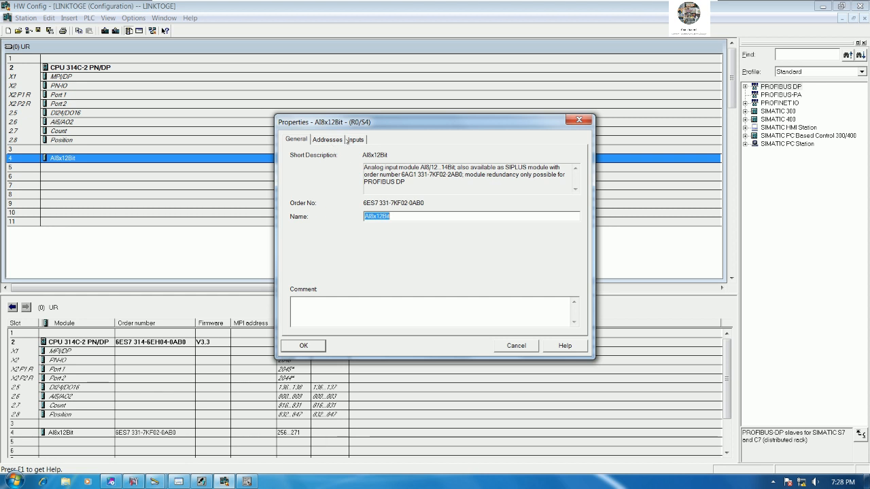
click(355, 139)
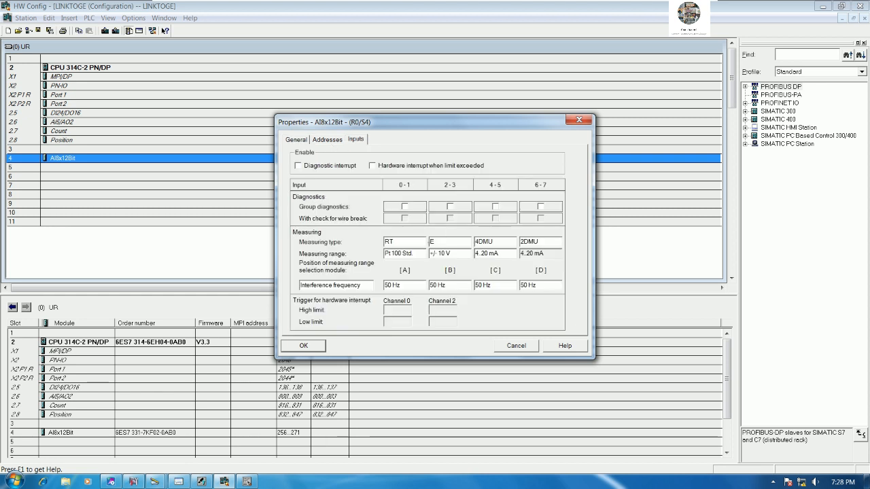
click(578, 120)
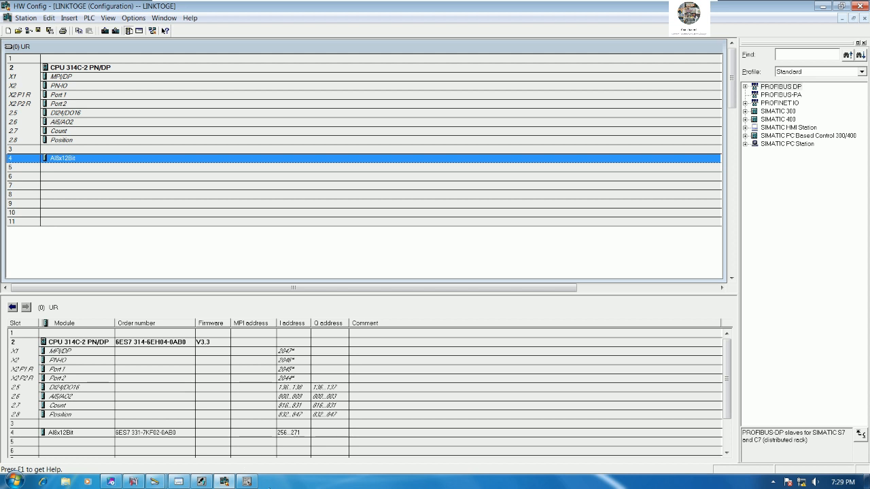
Return to the OB1 editor, download the block to the CPU, and turn on online monitoring.
click(247, 482)
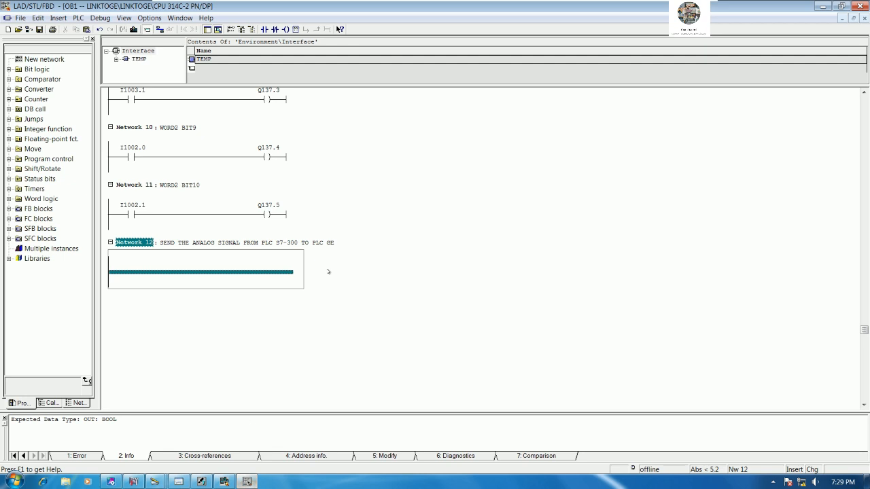
click(385, 246)
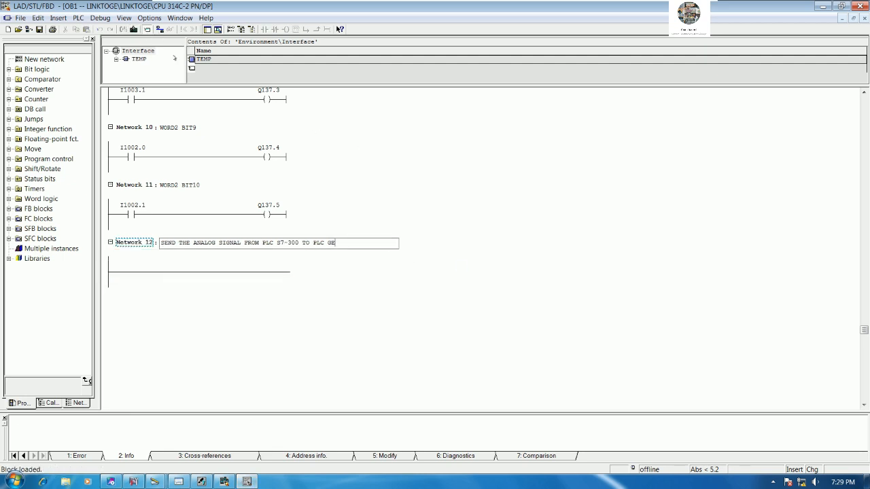
click(134, 29)
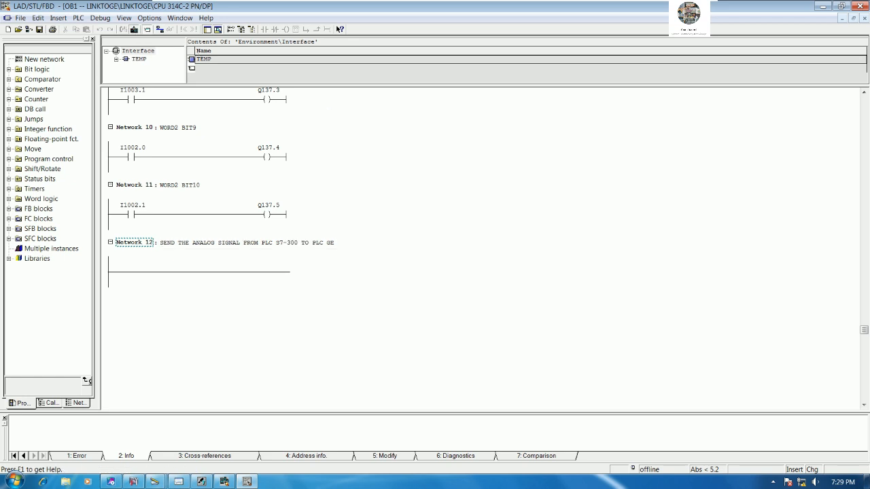
click(456, 187)
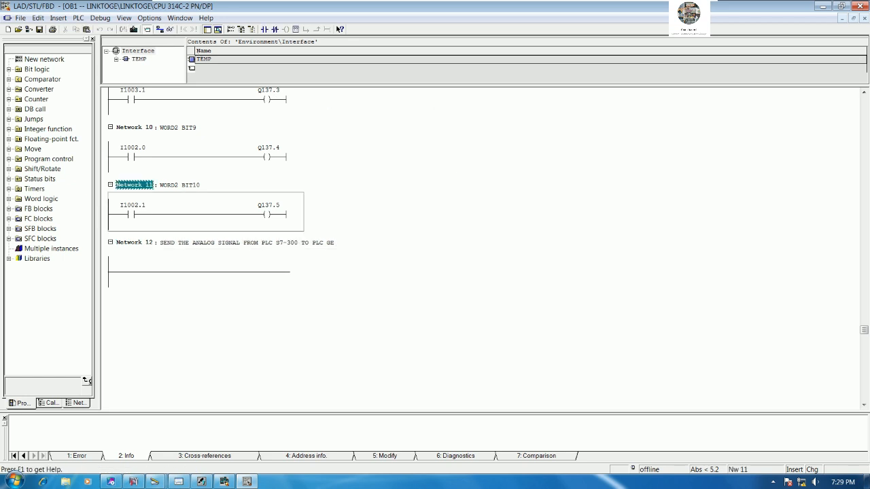
click(445, 146)
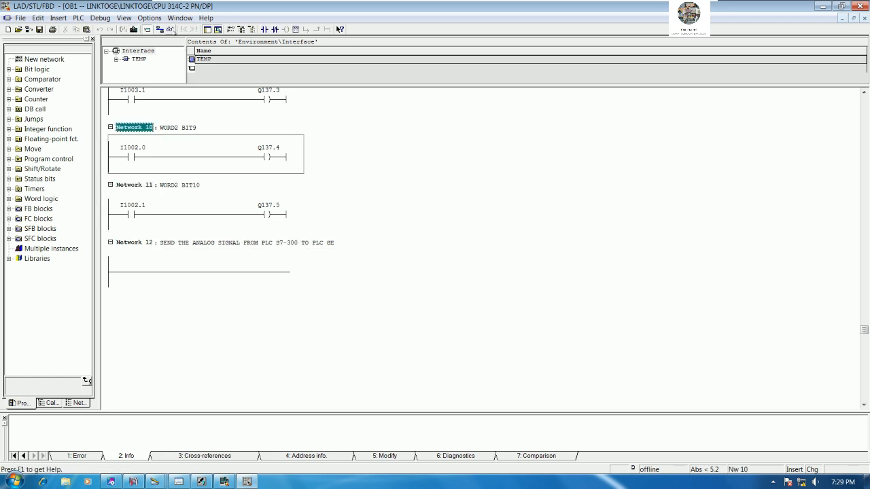
click(170, 30)
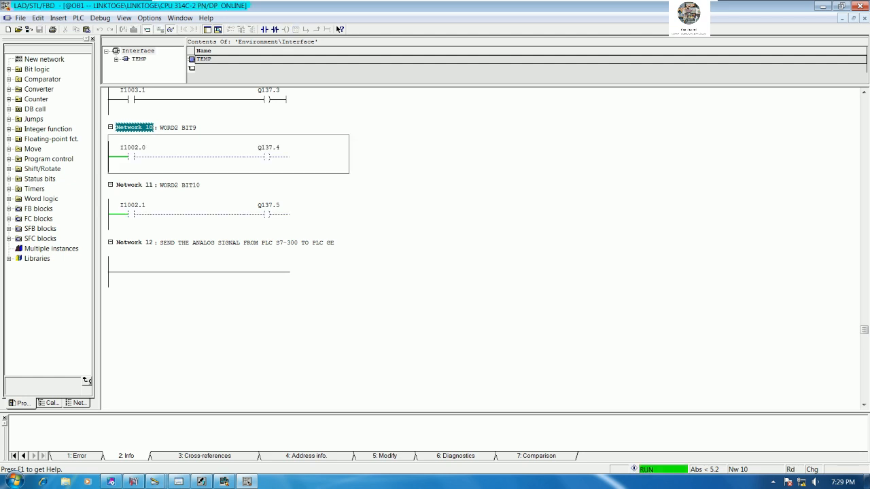
Minimize HW Config, open a new variable table for monitoring and modifying CPU variables, and enter PIW 256 as its first address.
click(224, 482)
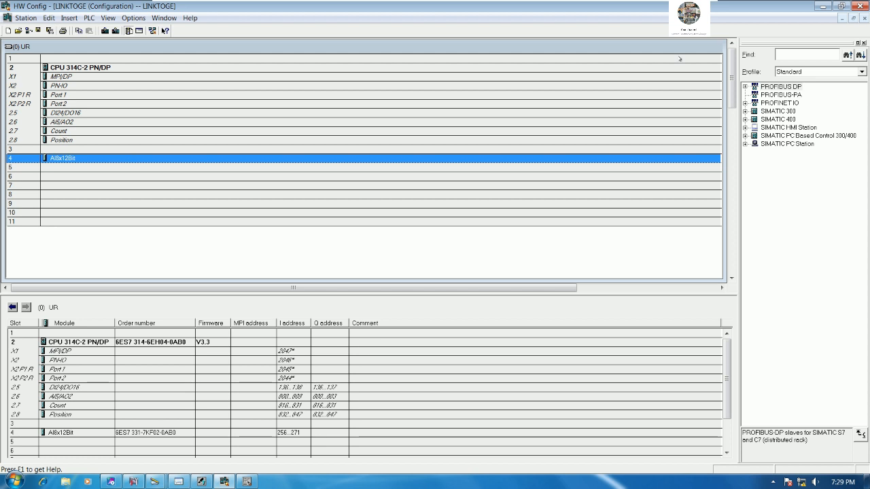
click(823, 6)
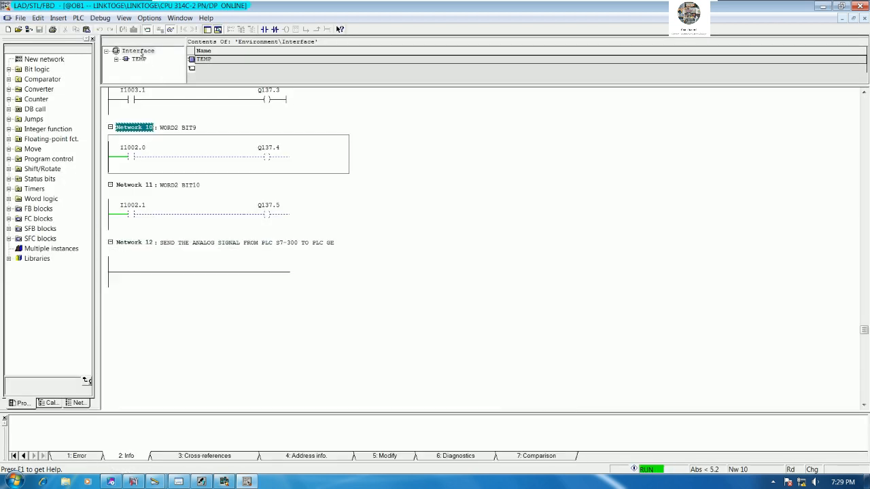
click(78, 18)
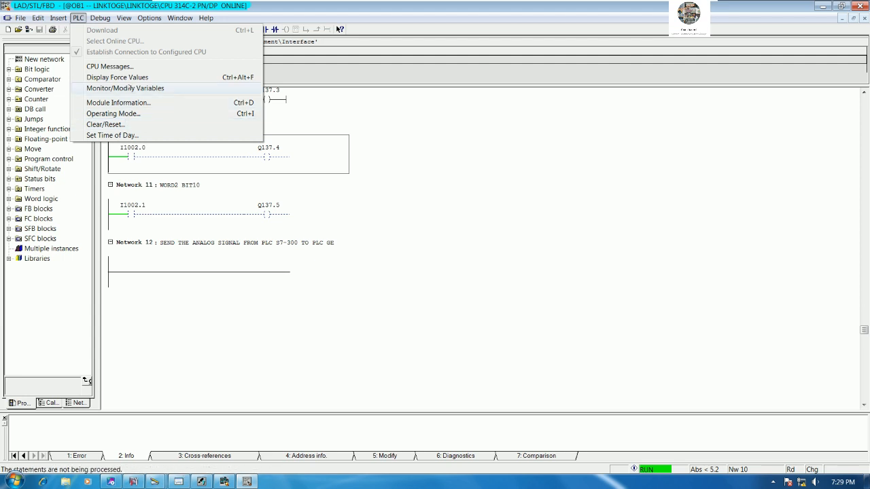
click(129, 88)
drag(417, 149, 588, 101)
text(PIW)
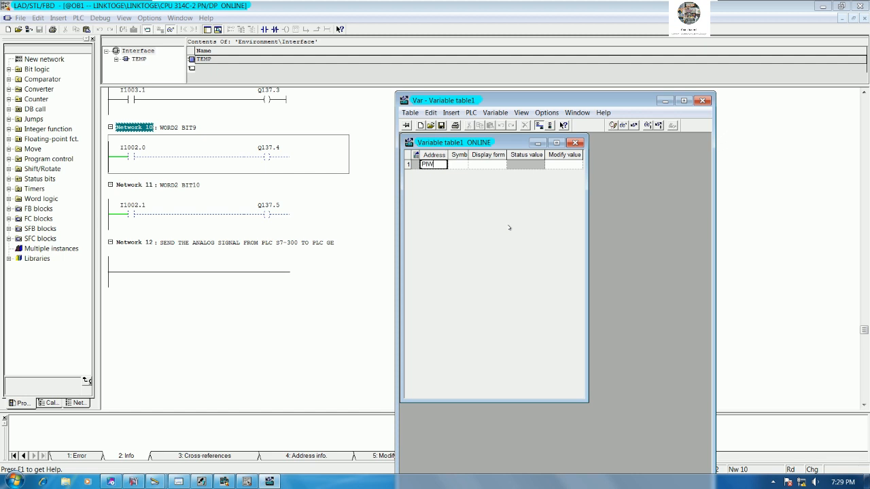
text( 256)
key(Return)
Add the addresses PIW 258, PIW 260 and PIW 262 to the variable table.
text(PIW 2)
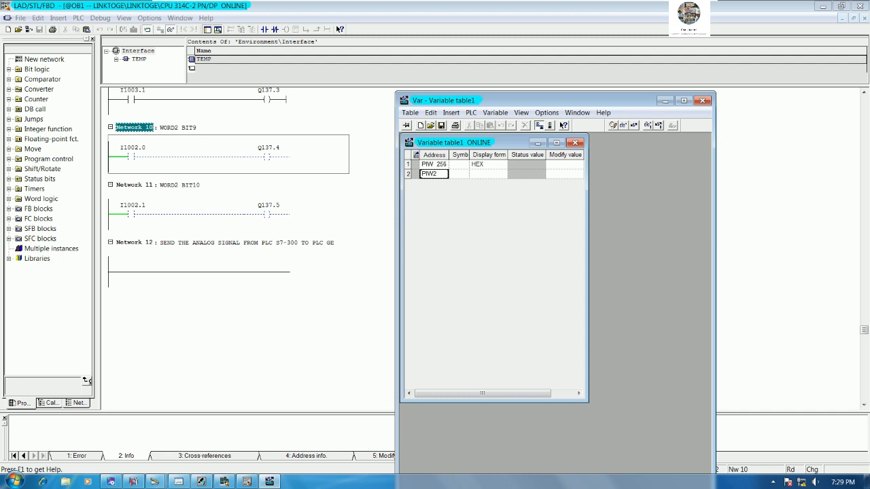
text(56)
key(Return)
click(434, 174)
click(446, 174)
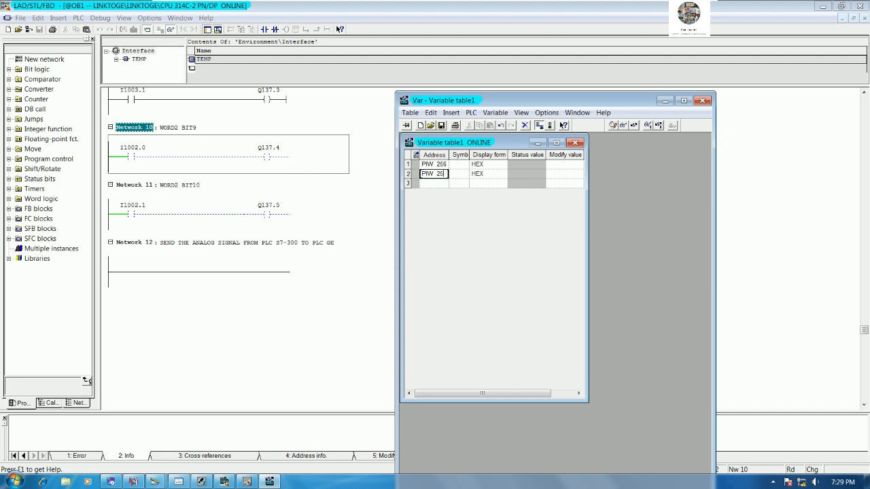
text(8)
key(Return)
text(PIW 260)
key(Return)
text(PIW 262)
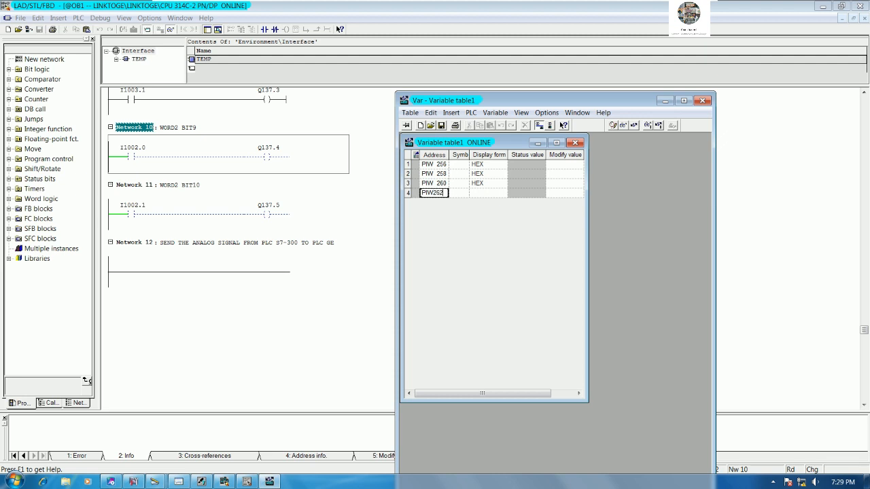
key(Return)
Add the addresses PIW 264 and PIW 266 to the variable table.
text(PIW)
text(2)
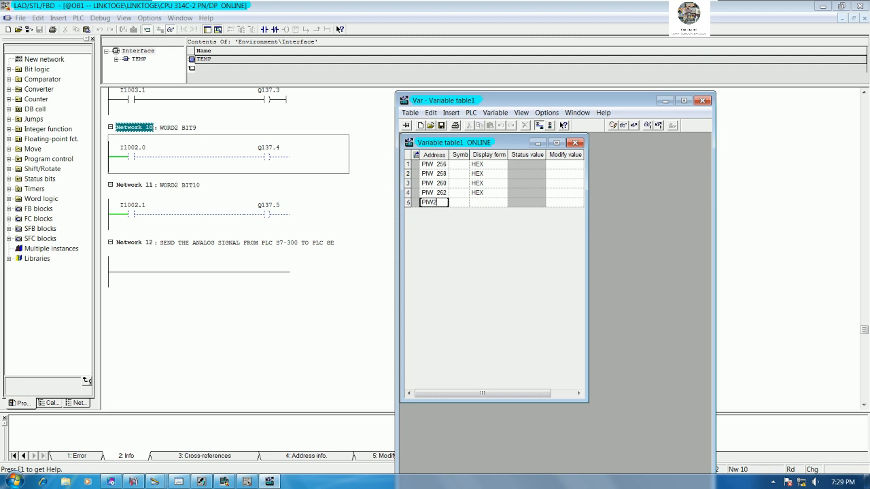
text(68)
key(BackSpace)
text(4)
key(Return)
text(PIW 2)
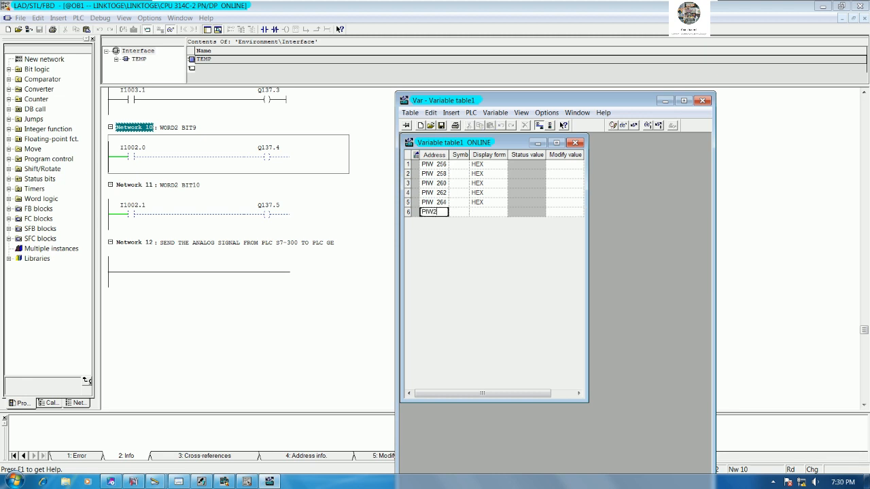
text(66)
key(Return)
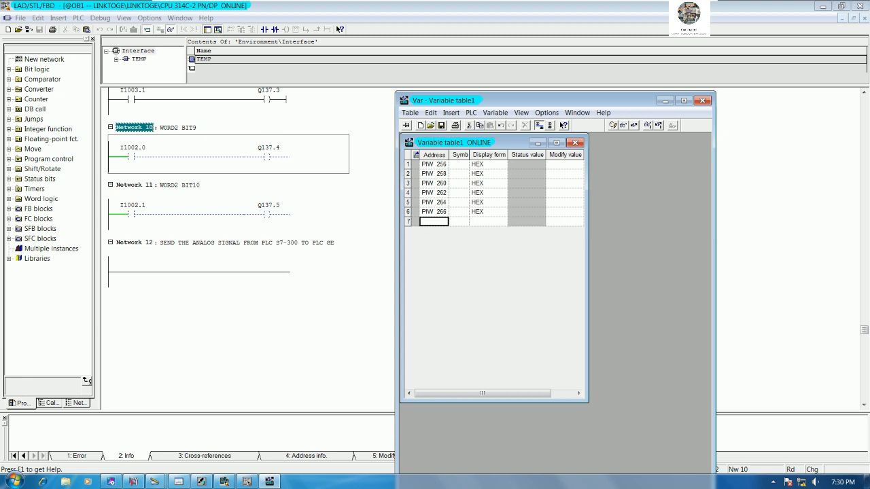
Complete the variable table's address list with PIW 268 and PIW 270.
text(PI)
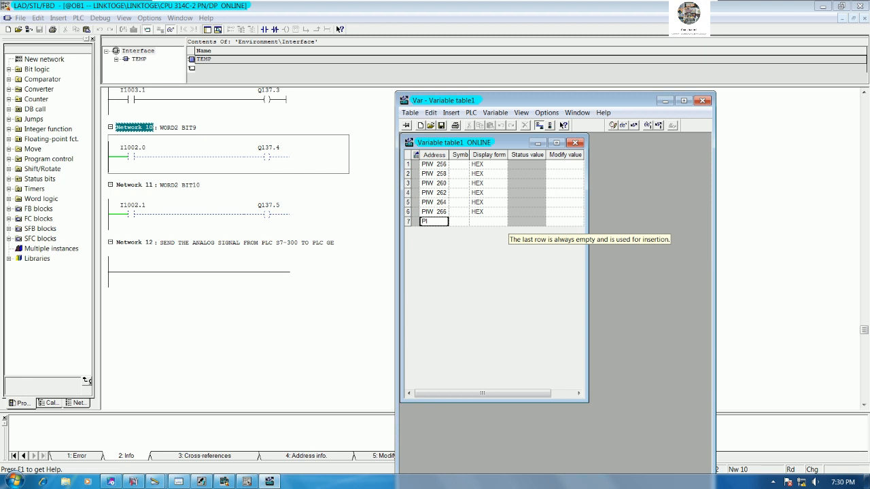
text(W2)
text(68)
key(Return)
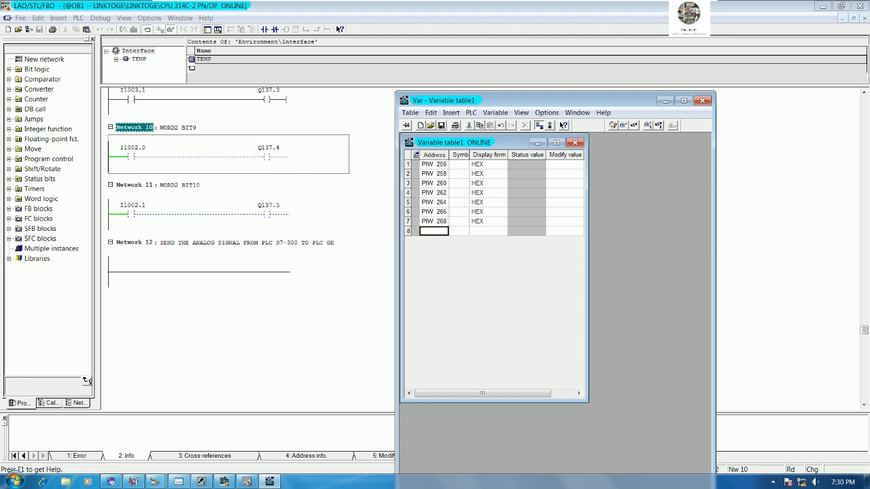
text(PIW 270)
key(Return)
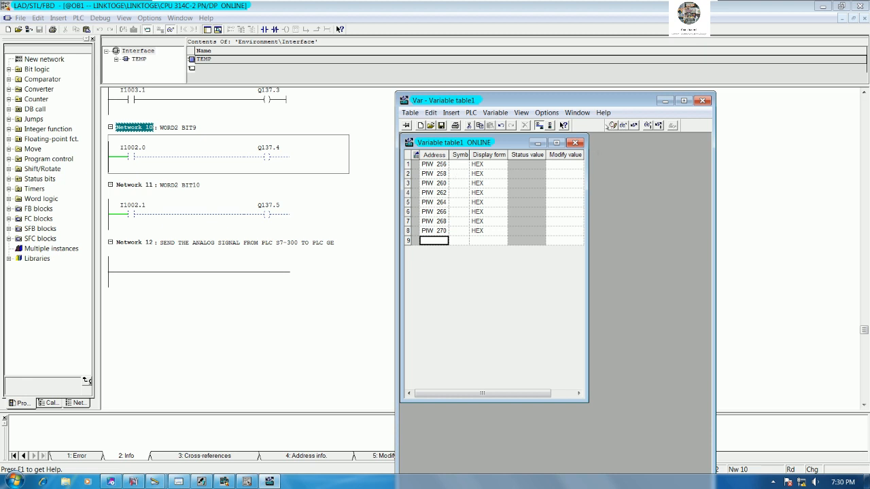
Monitor the variables, set the display format of all eight input words to decimal, and widen the table window.
click(623, 126)
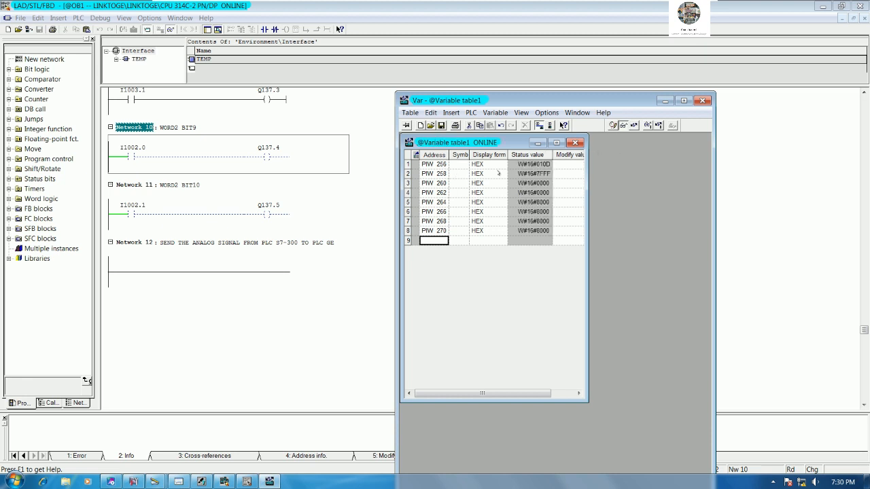
drag(487, 166, 484, 233)
right_click(484, 213)
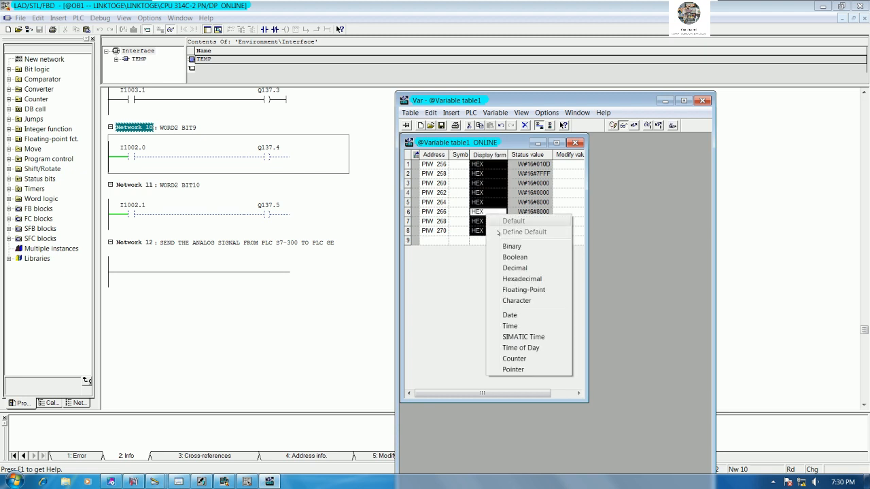
click(509, 268)
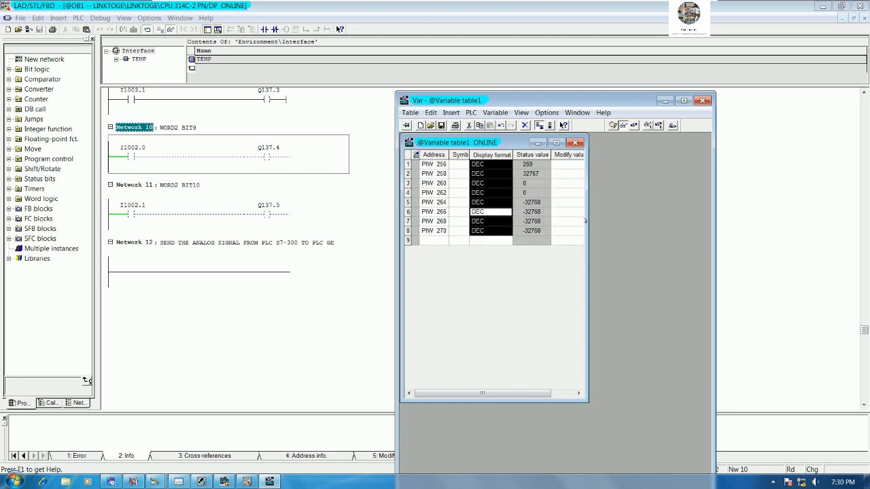
drag(583, 212, 707, 211)
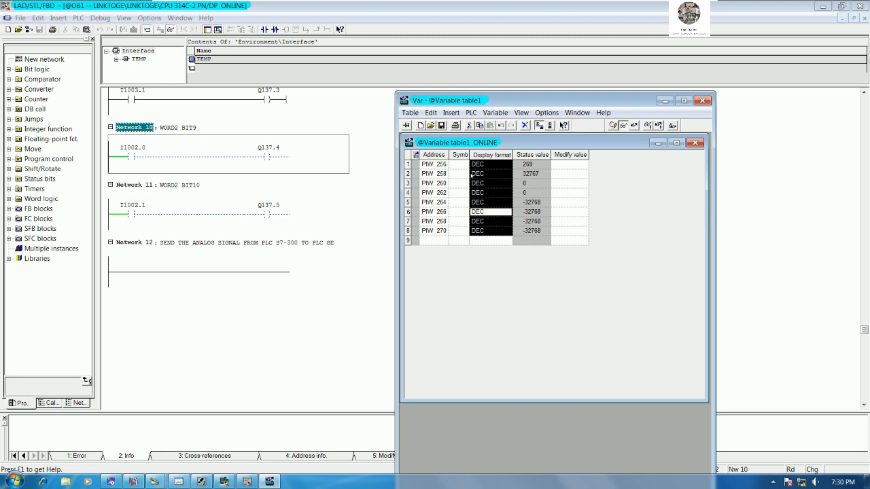
Examine the live status values of PIW 256 and PIW 266 in the variable table.
click(440, 166)
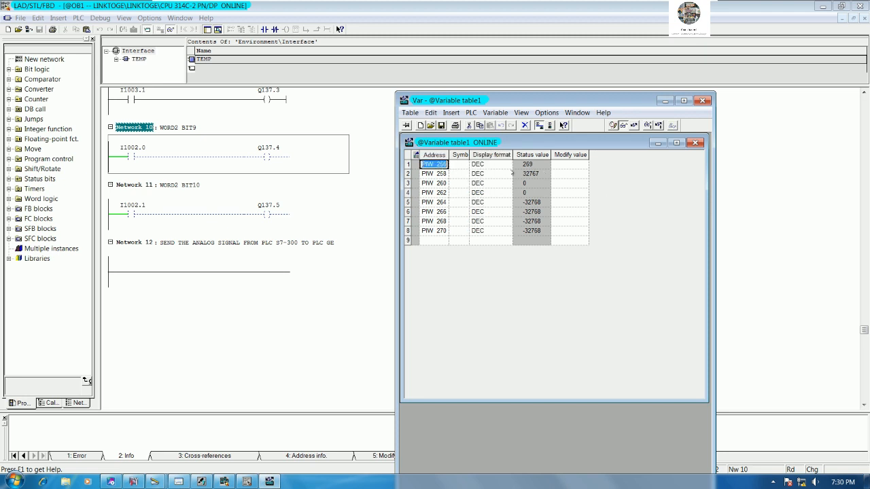
click(530, 168)
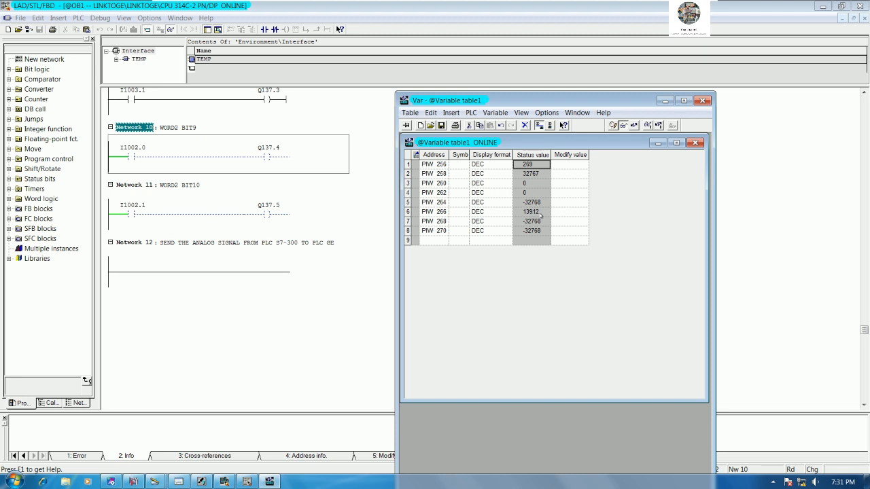
click(529, 212)
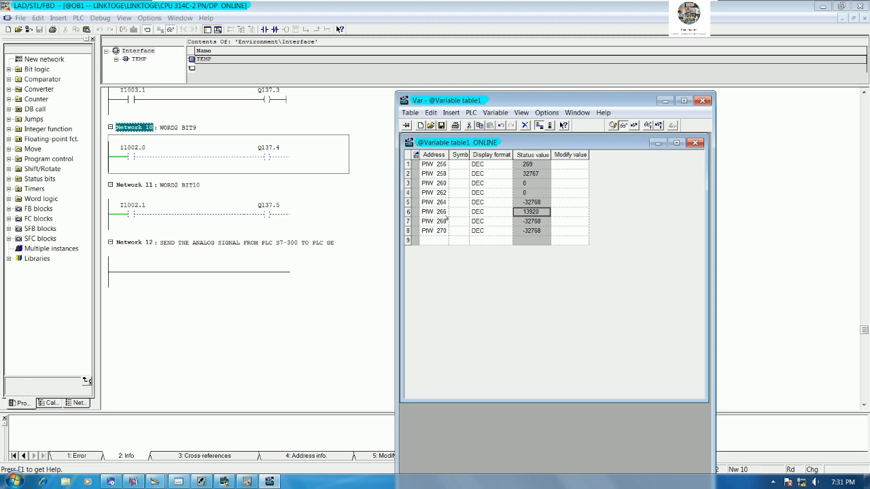
Take OB1 offline and insert a MOVE box on the empty rung of Network 12.
click(150, 272)
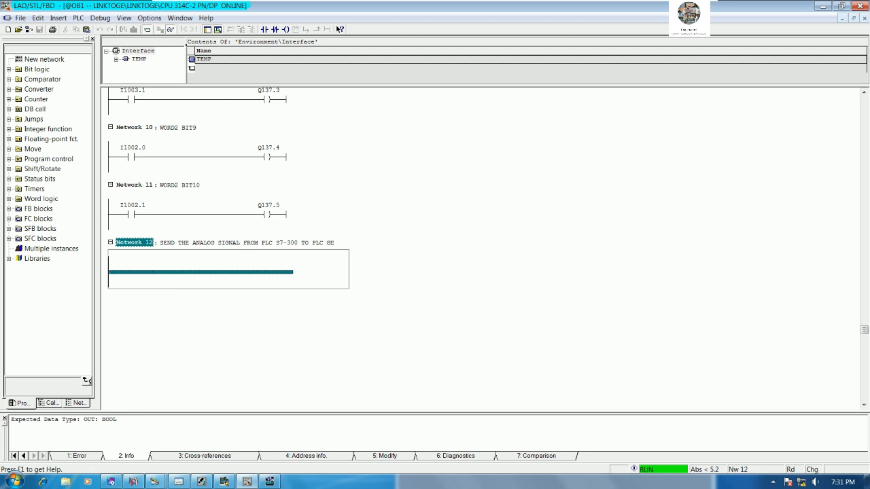
click(159, 30)
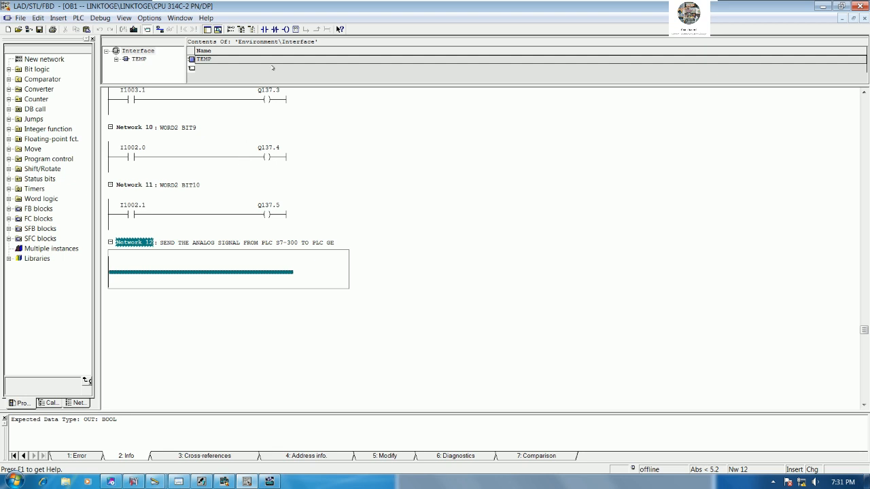
click(295, 29)
text(move)
key(Return)
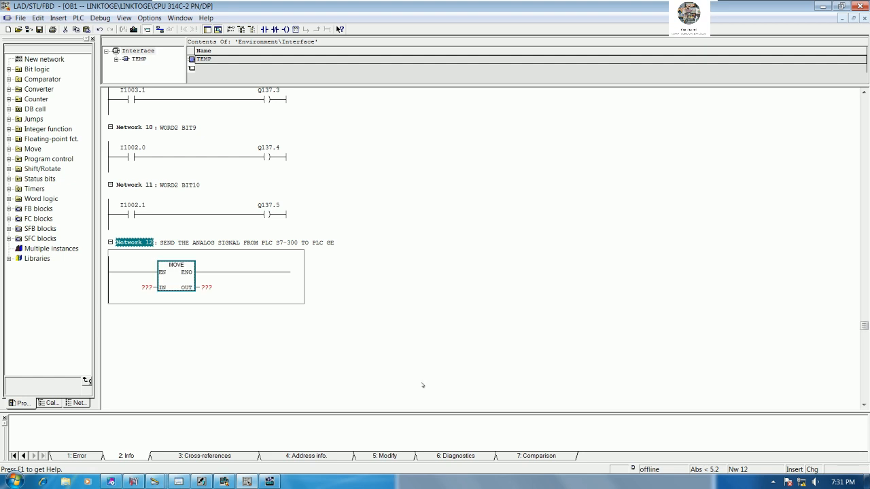
Assign PIW256 as the input of the MOVE box in Network 12.
click(147, 288)
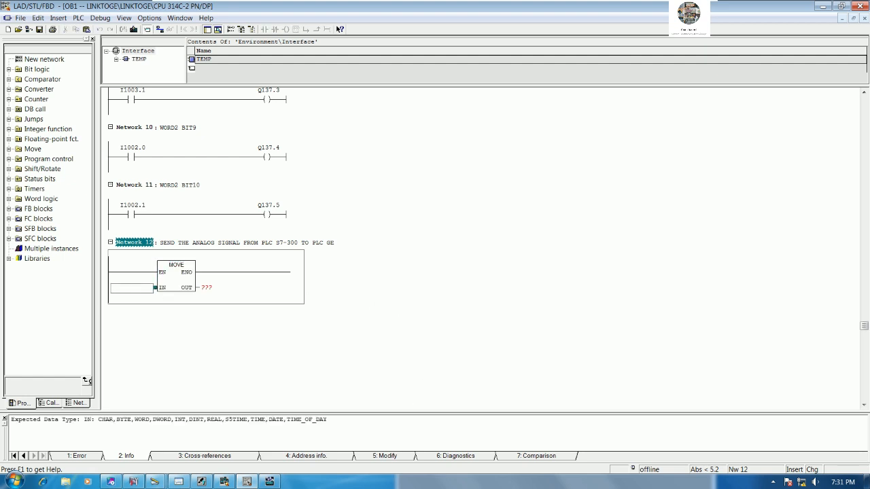
text(PIW)
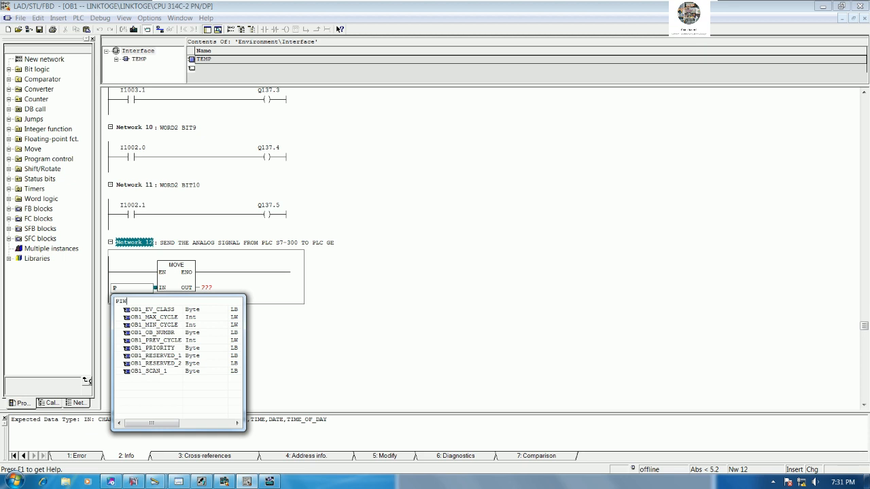
text(256)
key(Return)
click(373, 347)
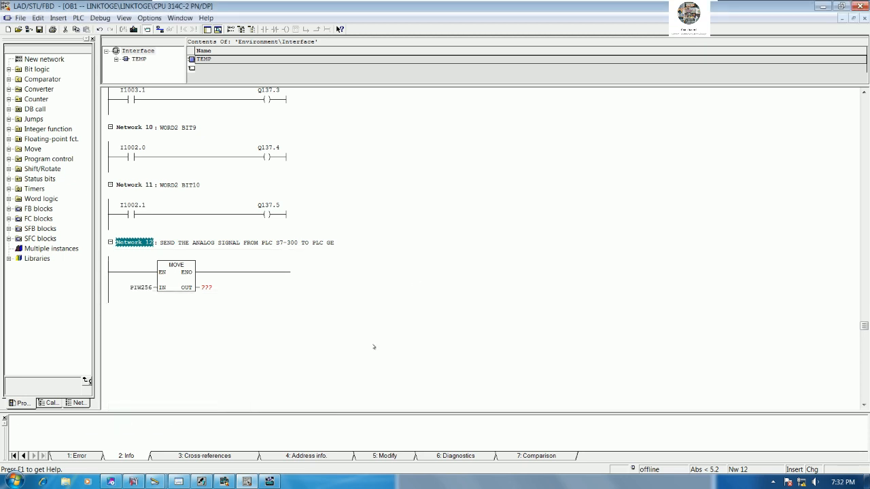
Check the variable table and, in HW Config, examine the local output address of the 8-word exchange line for MPI/DP.
click(270, 482)
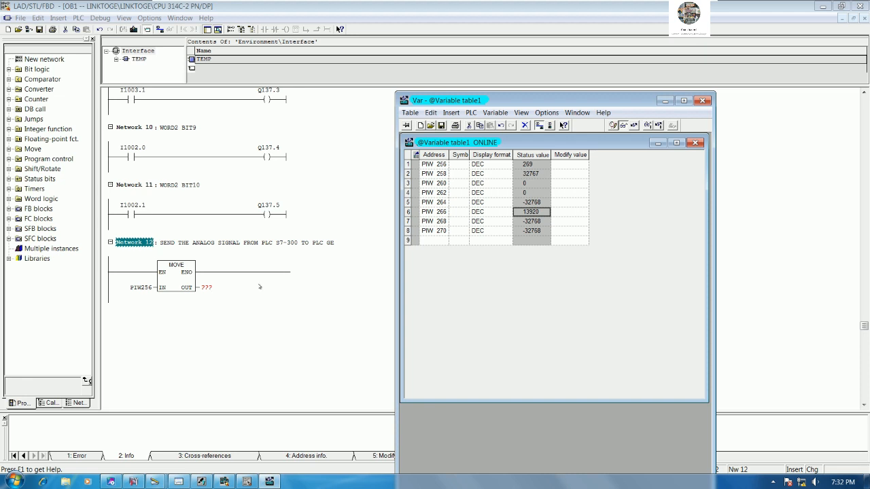
click(260, 286)
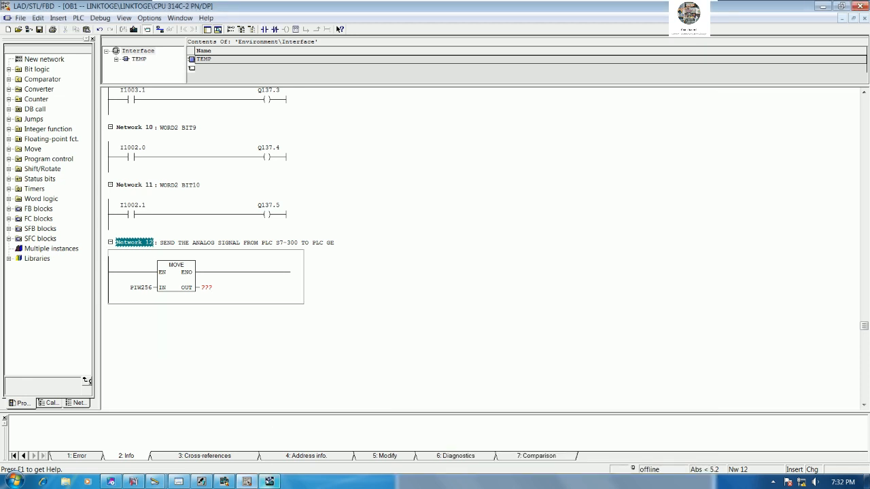
click(269, 482)
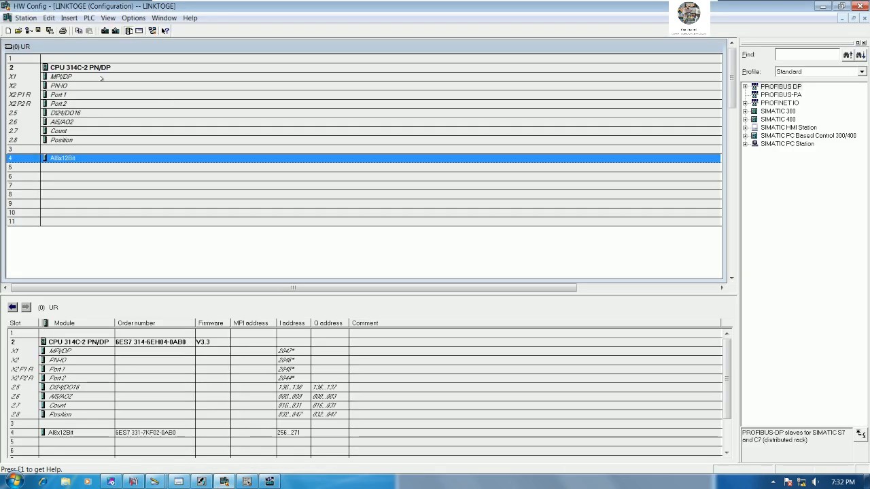
double_click(99, 78)
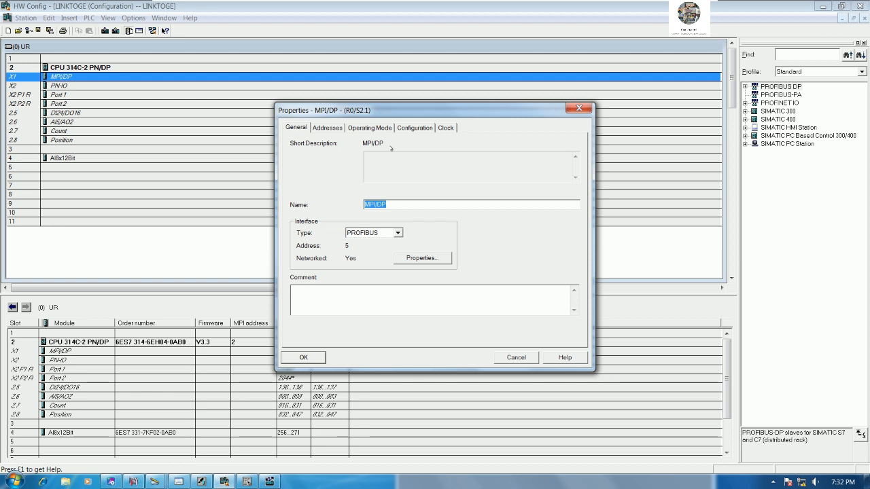
click(410, 128)
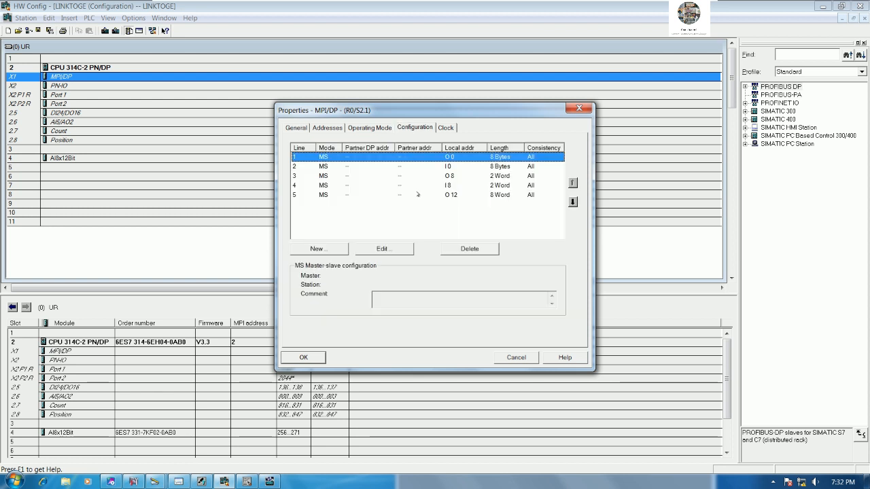
click(336, 195)
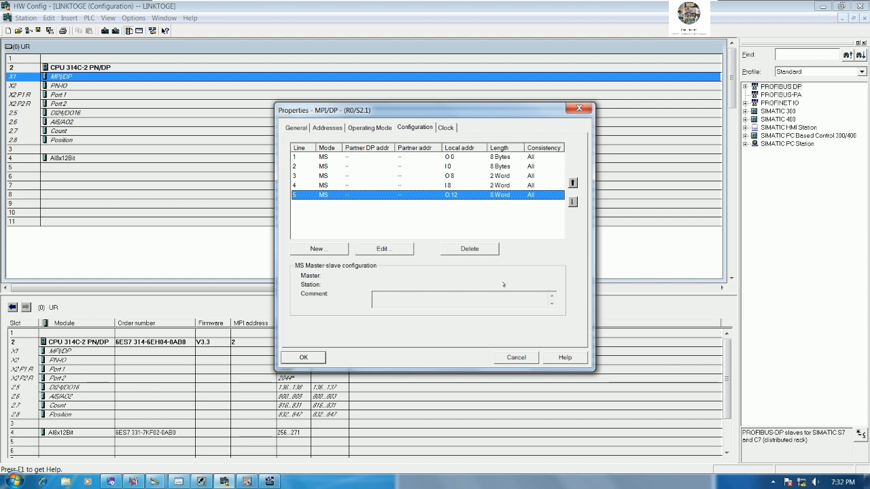
click(517, 359)
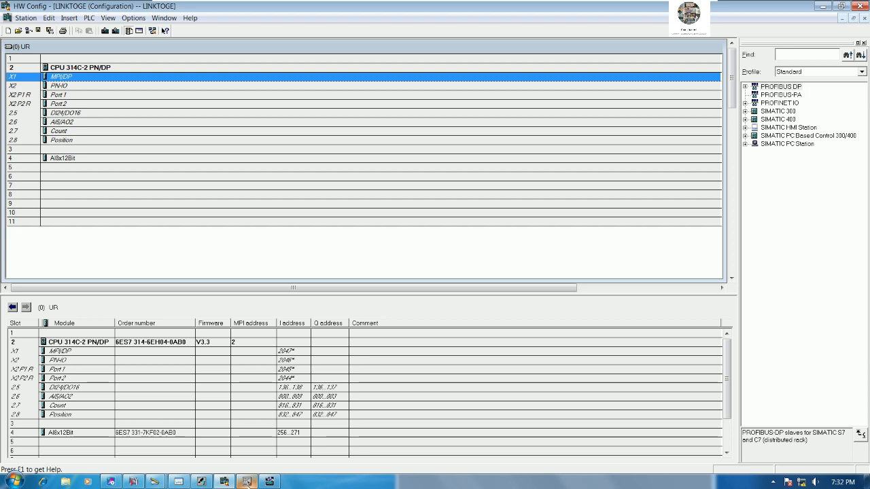
Return to OB1 in LAD/STL/FBD and assign QW12 as the output of Network 12's MOVE box.
click(247, 482)
click(211, 288)
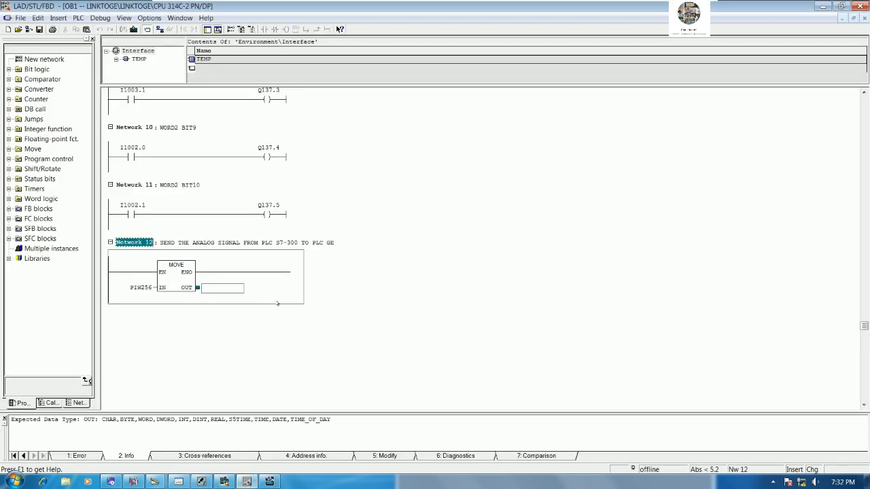
text(QW1)
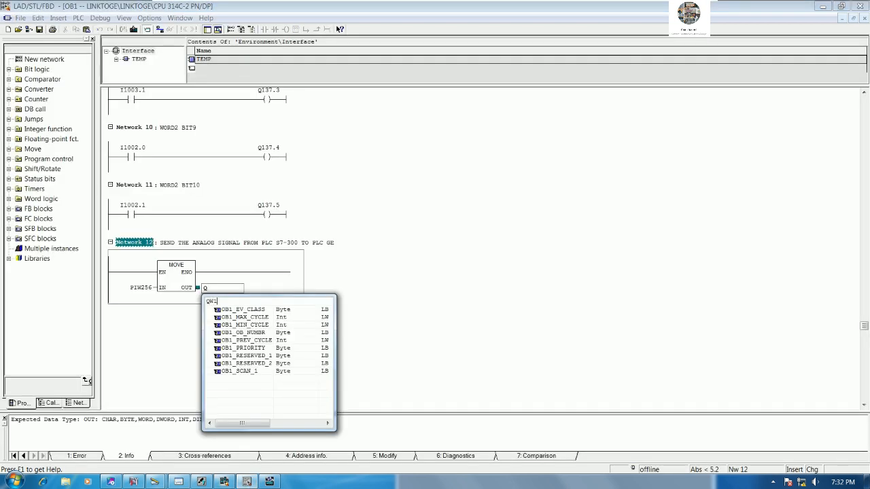
text(2)
key(Return)
key(Return)
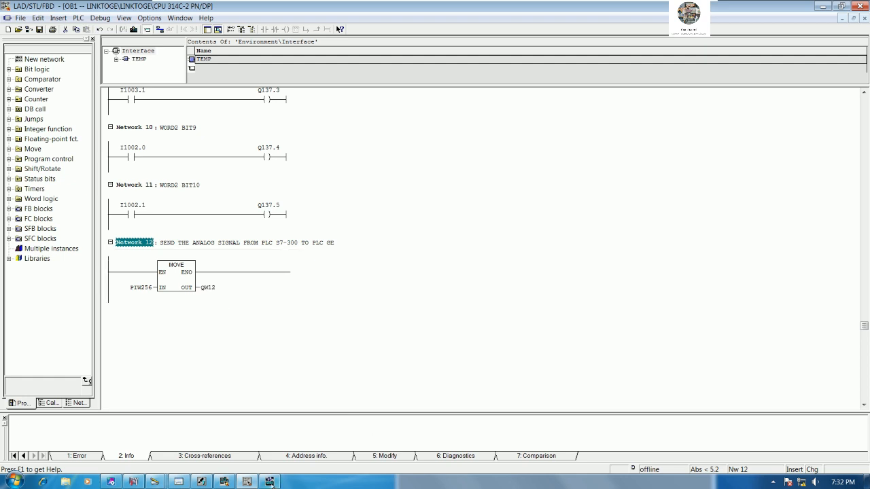
Append "FOR PT-100" to the title of Network 12.
click(269, 481)
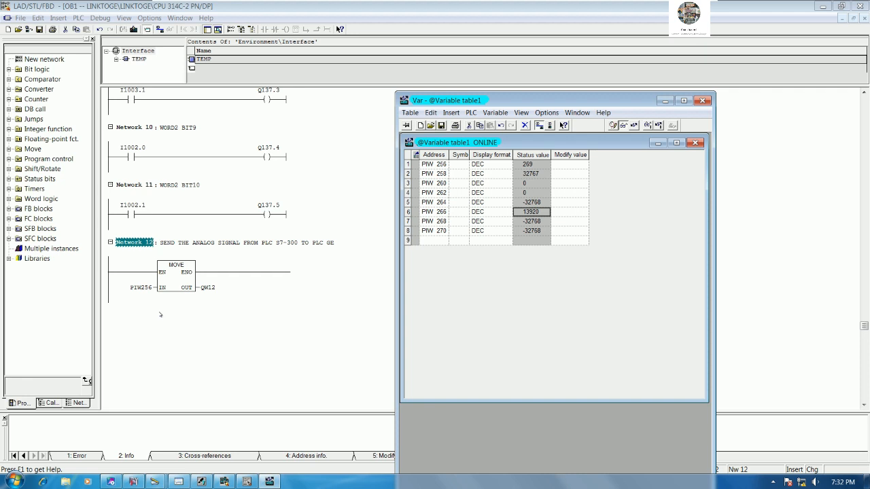
click(245, 294)
click(346, 242)
text(F)
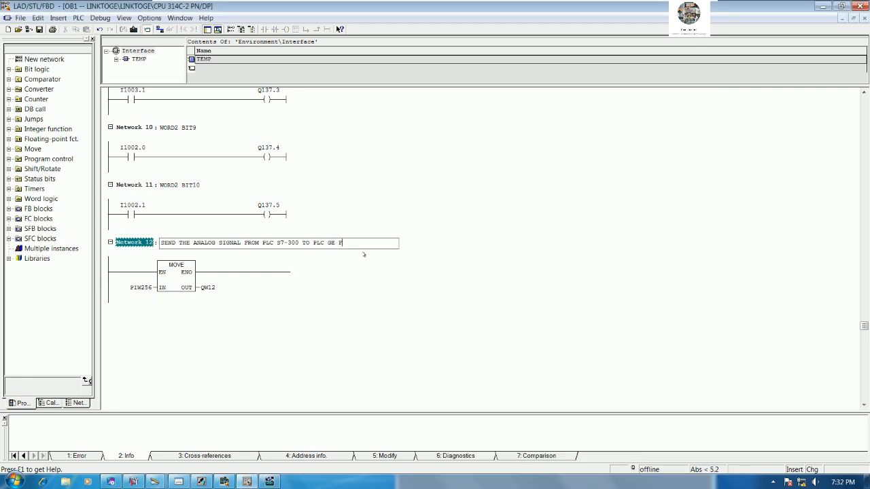
text(OR PT-100)
click(334, 329)
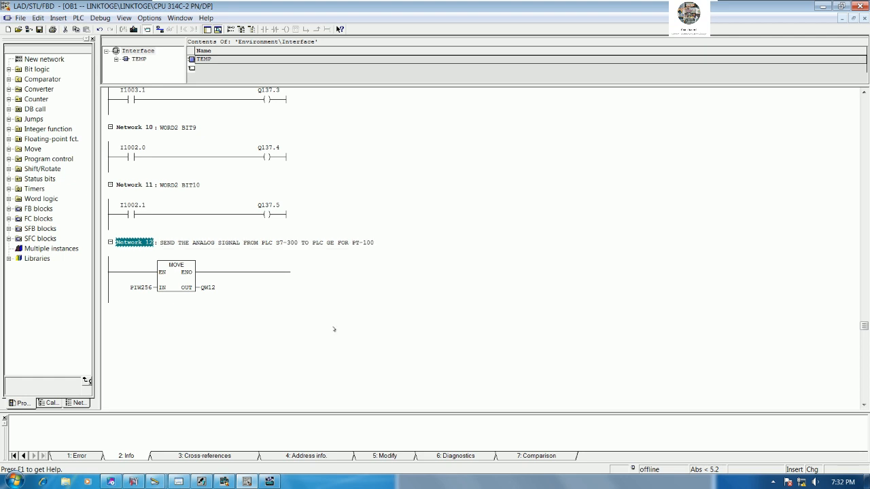
Insert a new network after Network 12 and paste a copy of Network 12's title into it.
click(191, 243)
drag(376, 242, 160, 243)
key(ctrl+c)
right_click(252, 297)
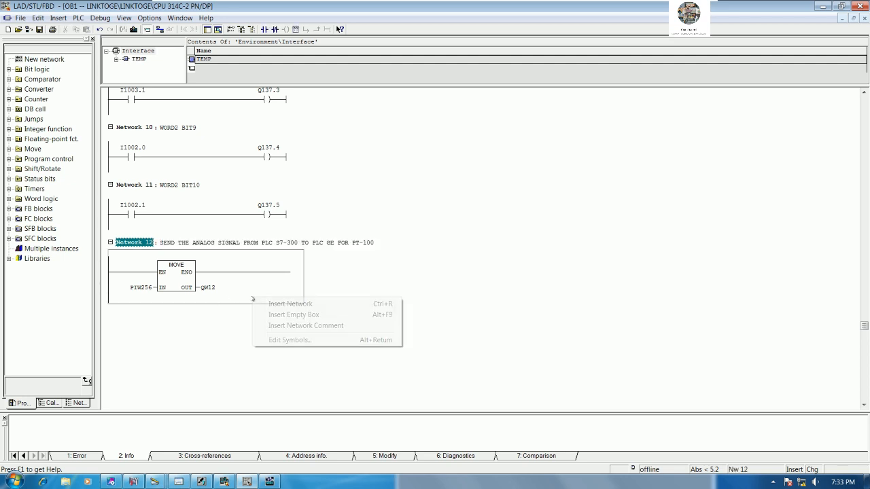
click(291, 305)
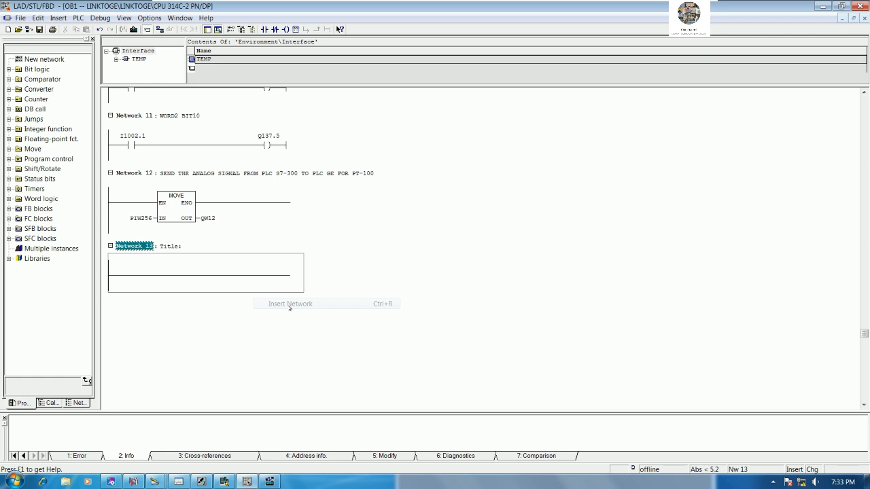
key(ctrl+v)
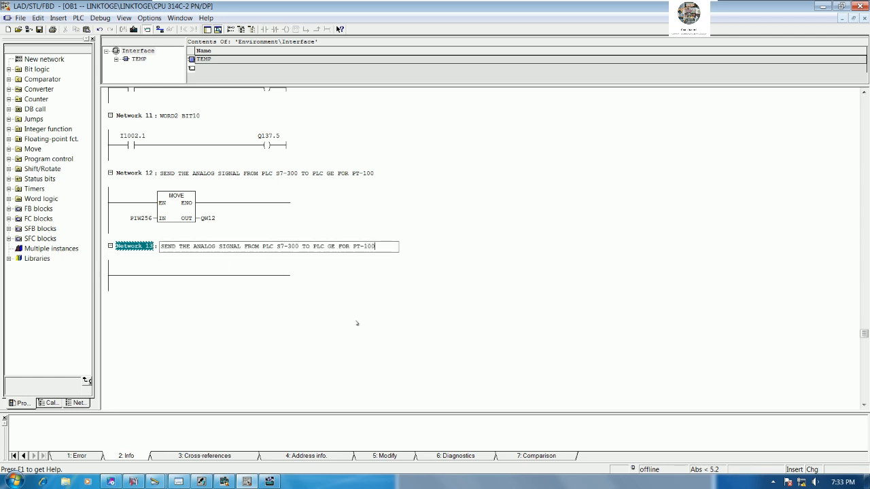
Replace "PT-100" with "(4-20mA)" in the title of Network 13.
key(BackSpace)
key(BackSpace)
key(BackSpace)
key(BackSpace)
key(BackSpace)
key(BackSpace)
text((4-M)
key(BackSpace)
text(20M)
key(BackSpace)
text(A)
click(336, 317)
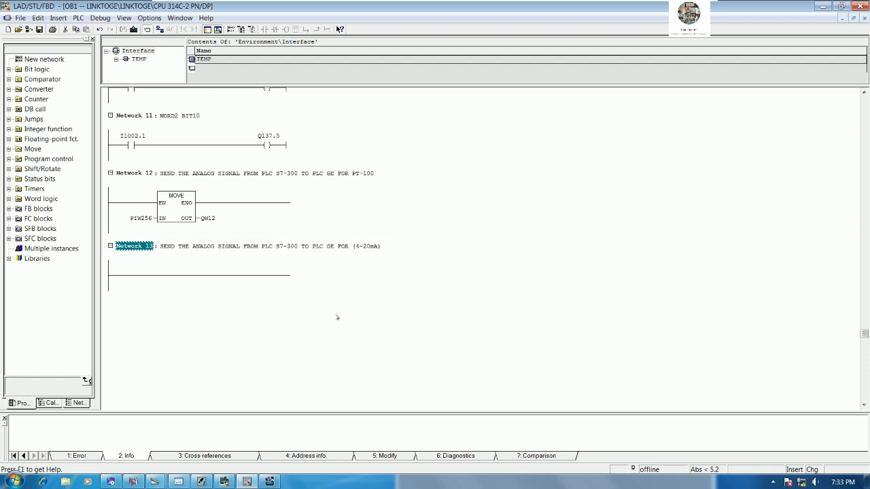
Insert a MOVE box on the empty rung of Network 13.
click(180, 276)
key(alt+F9)
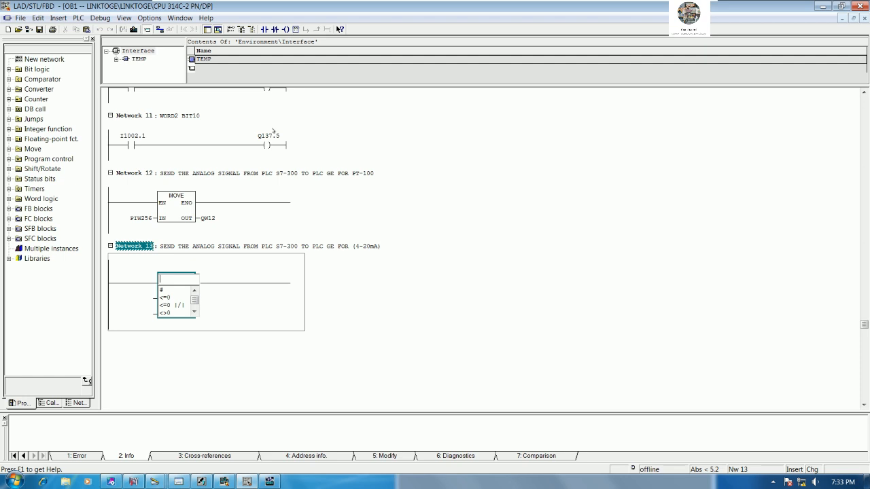
text(move)
key(Return)
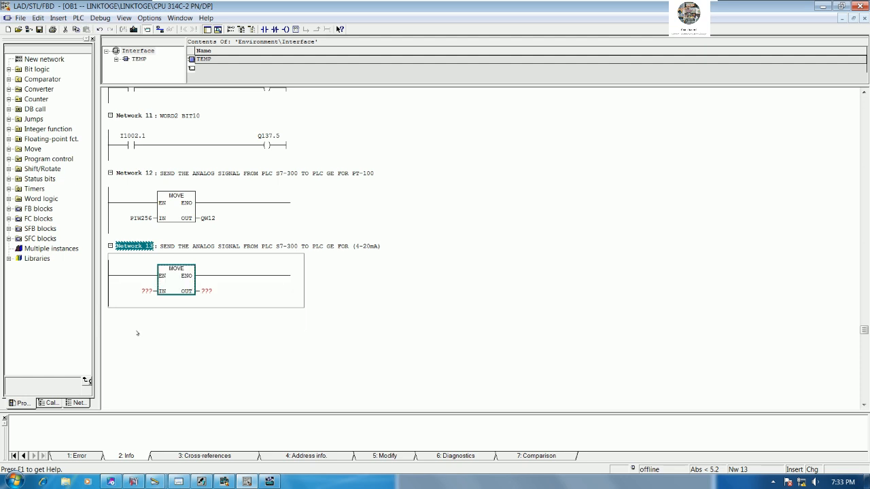
Look up the 4-20mA channel's address in the variable table and assign PIW266 as the input of Network 13's MOVE box.
click(270, 482)
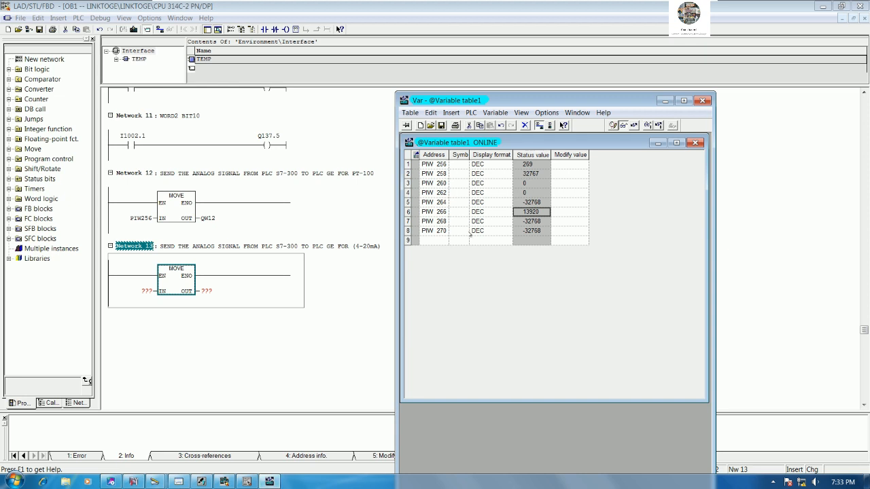
click(440, 212)
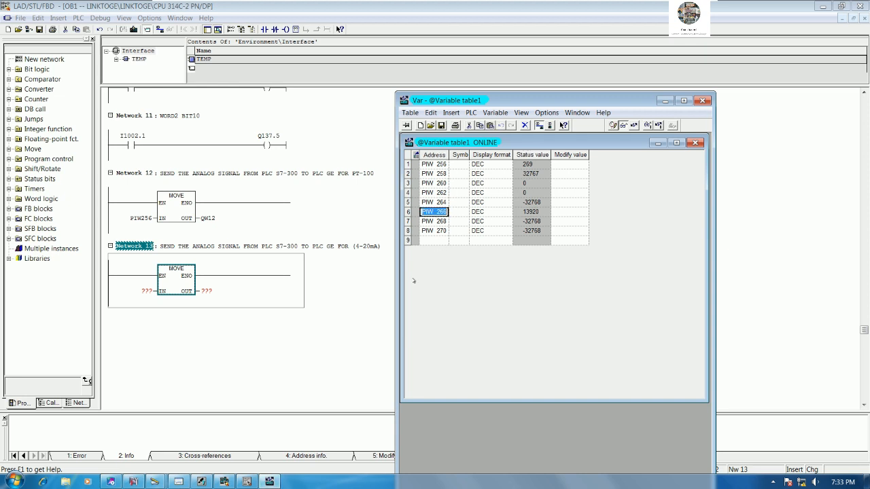
click(148, 291)
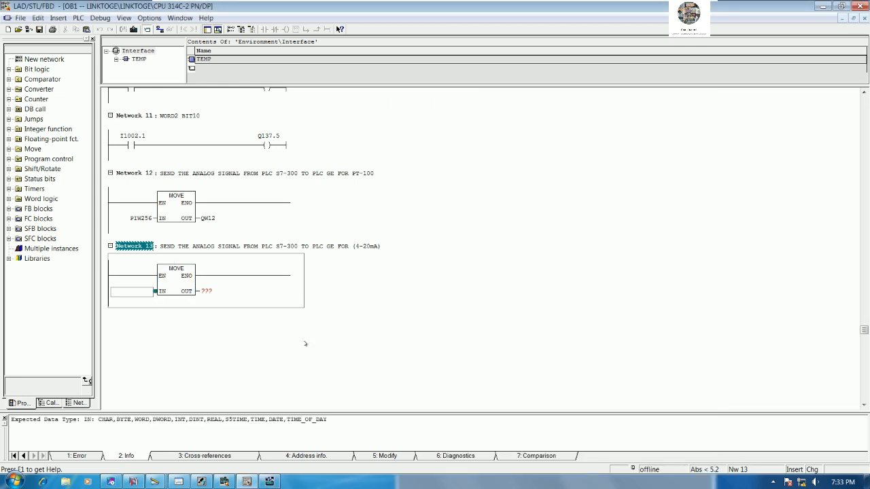
text(PIW266)
key(Return)
click(307, 343)
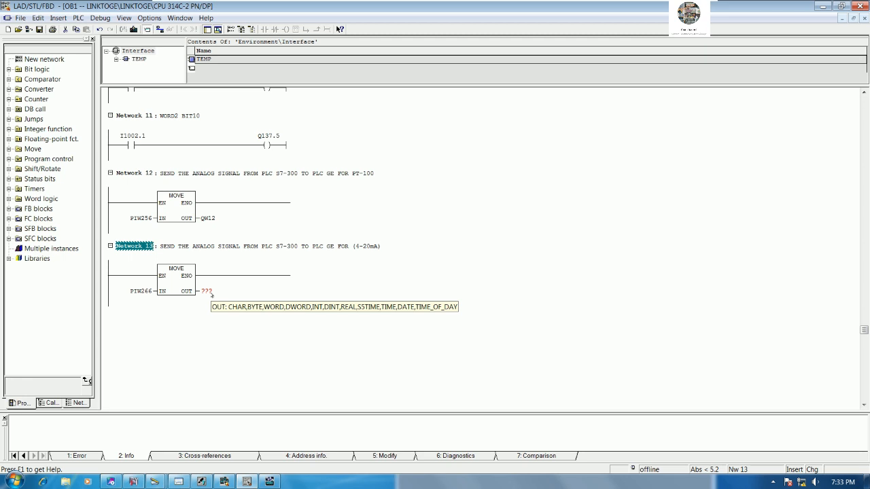
Assign QW14 as the output of the MOVE box in Network 13.
click(207, 292)
text(A)
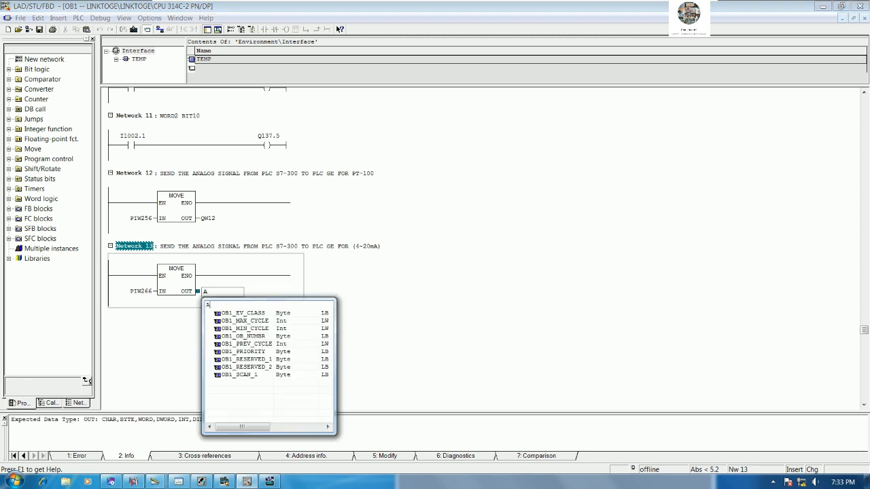
text(Q)
key(BackSpace)
key(BackSpace)
text(QW14)
key(Return)
key(Return)
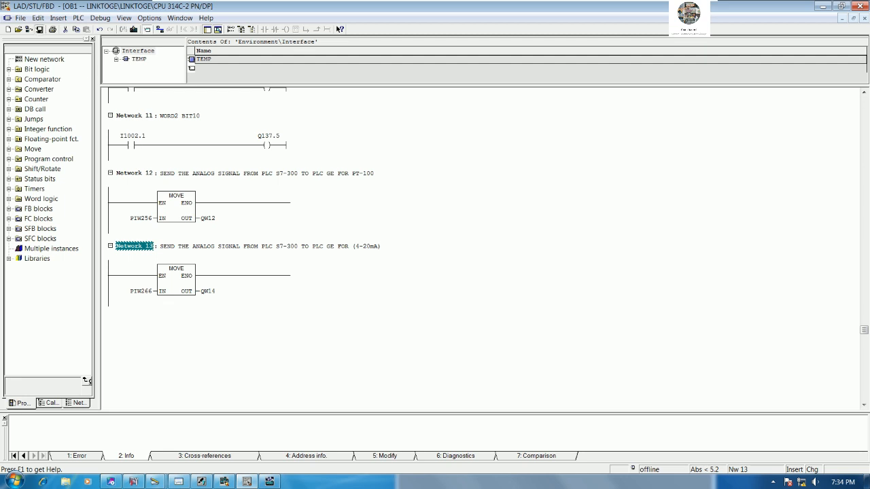
Save OB1 and download it to the CPU, agreeing to execute the loading.
click(39, 29)
click(134, 29)
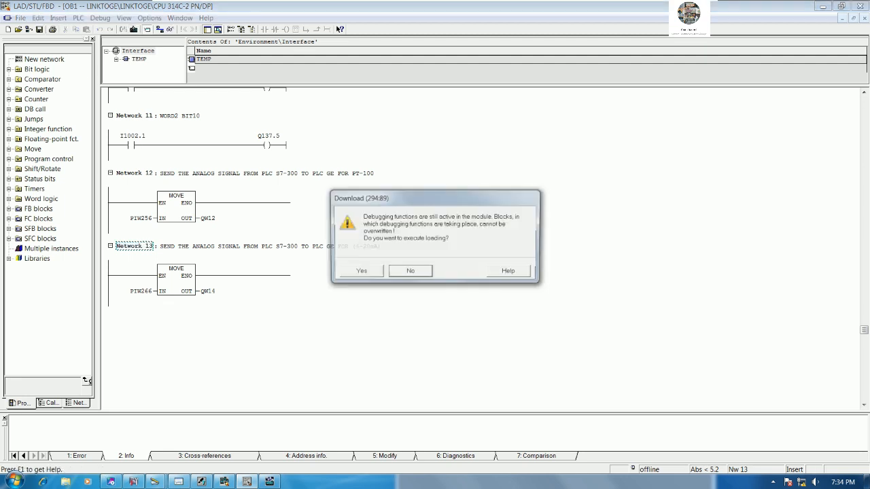
click(360, 272)
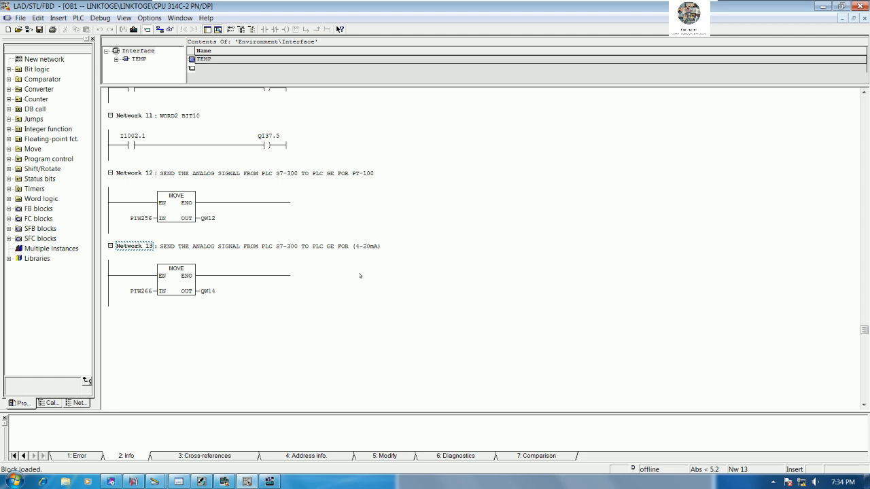
Monitor OB1 with the MOVE status values represented in decimal, and move the editor window aside to uncover the other windows.
click(170, 30)
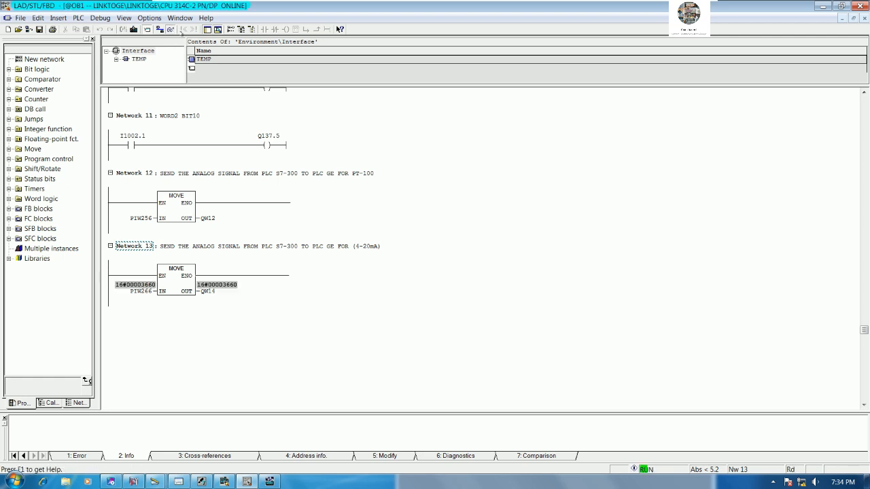
click(571, 219)
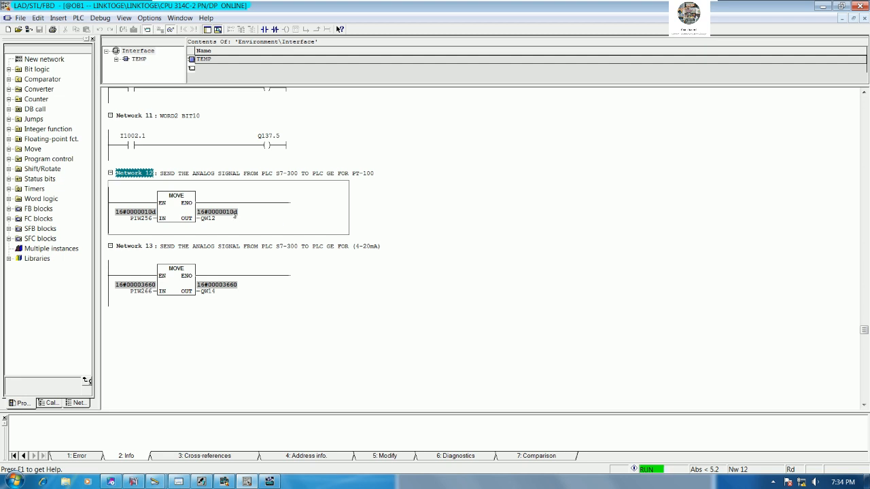
right_click(235, 216)
mouse_move(286, 235)
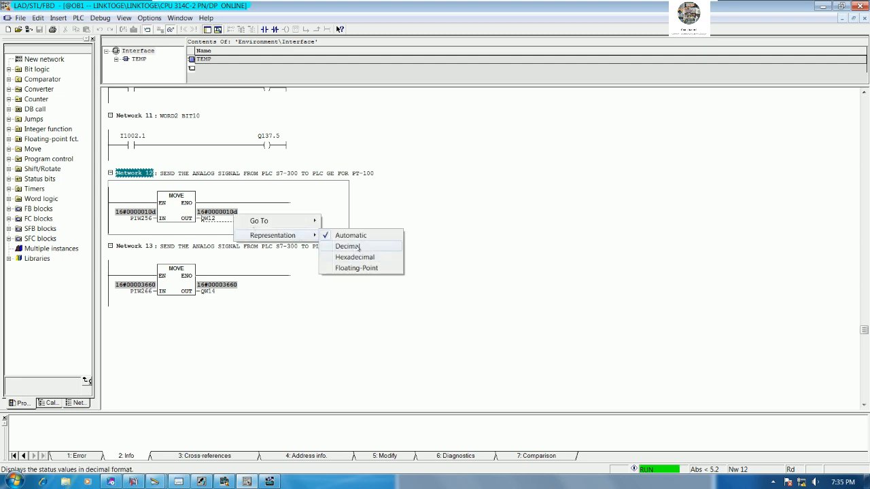
click(358, 246)
click(491, 243)
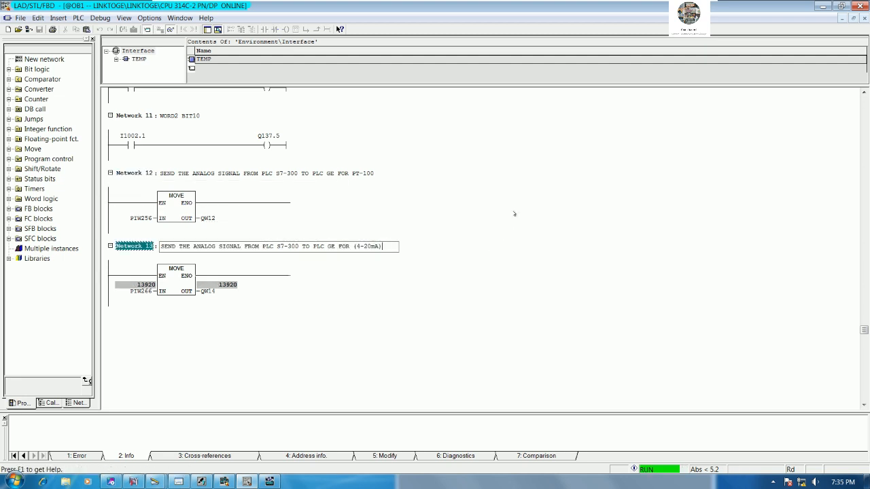
mouse_move(747, 10)
mouse_down()
mouse_move(809, 21)
mouse_move(752, 18)
mouse_up()
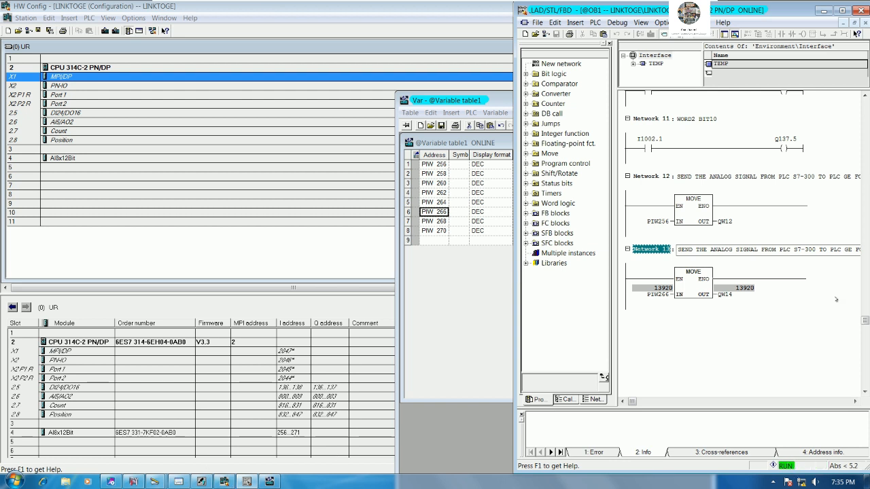
Show Network 12's live MOVE values in OB1, and open the LINKTOS7 reference view table in Proficy Machine Edition.
click(850, 219)
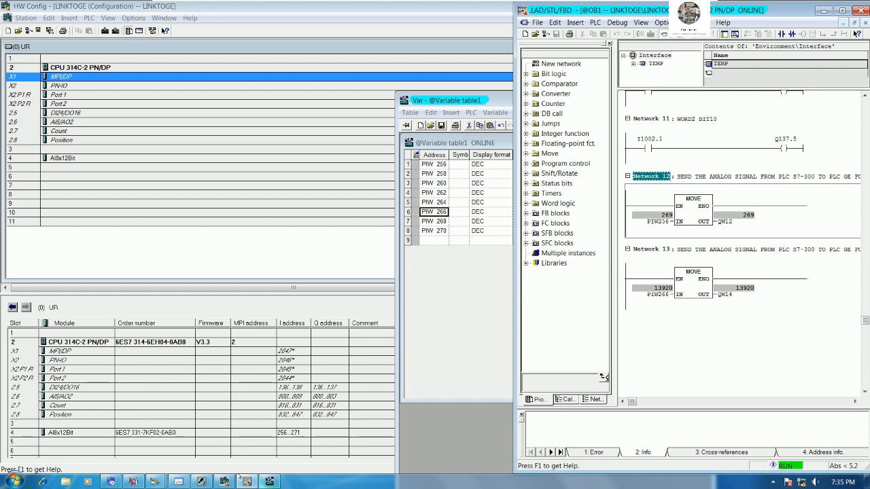
click(112, 481)
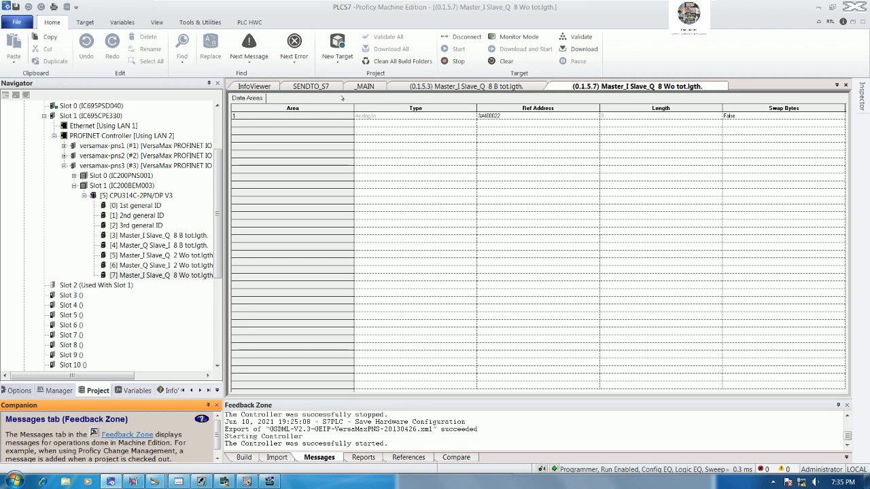
scroll(219, 261, down, 5)
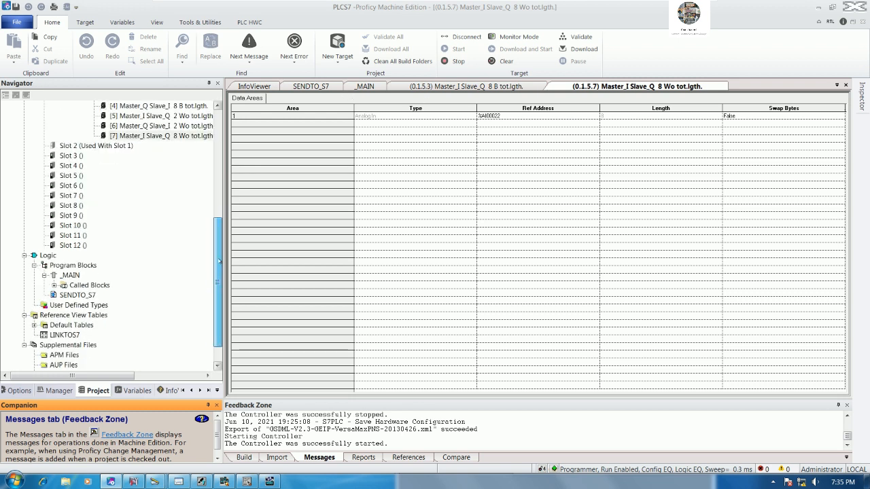
scroll(219, 261, up, 8)
click(440, 87)
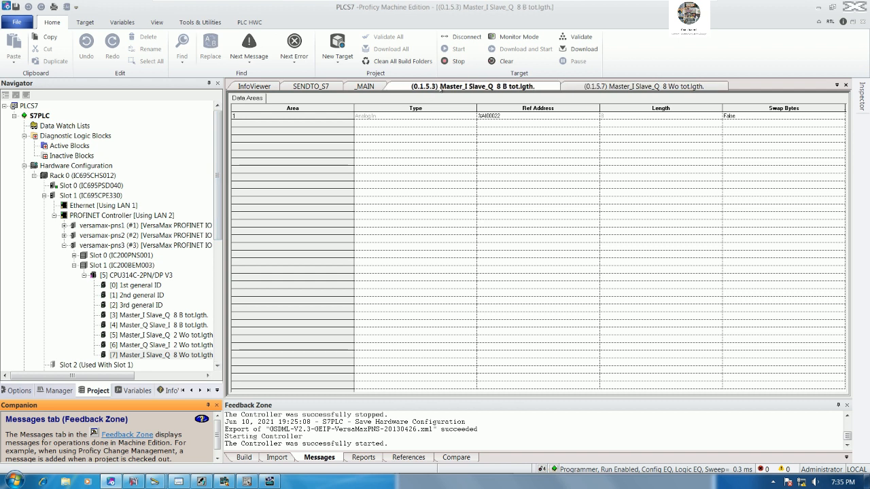
click(313, 87)
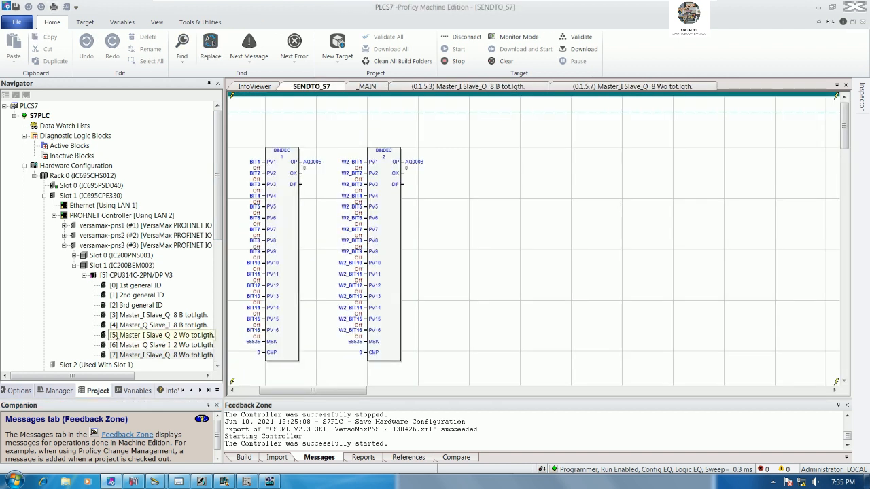
drag(217, 237, 216, 334)
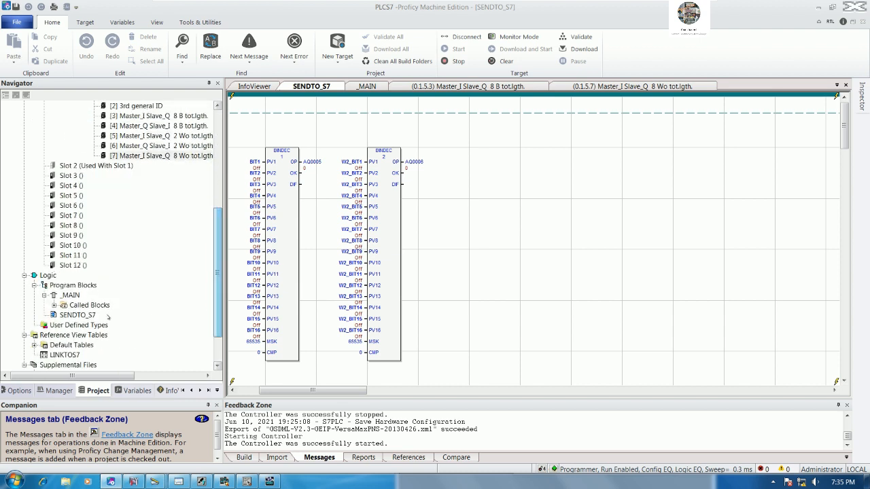
double_click(65, 355)
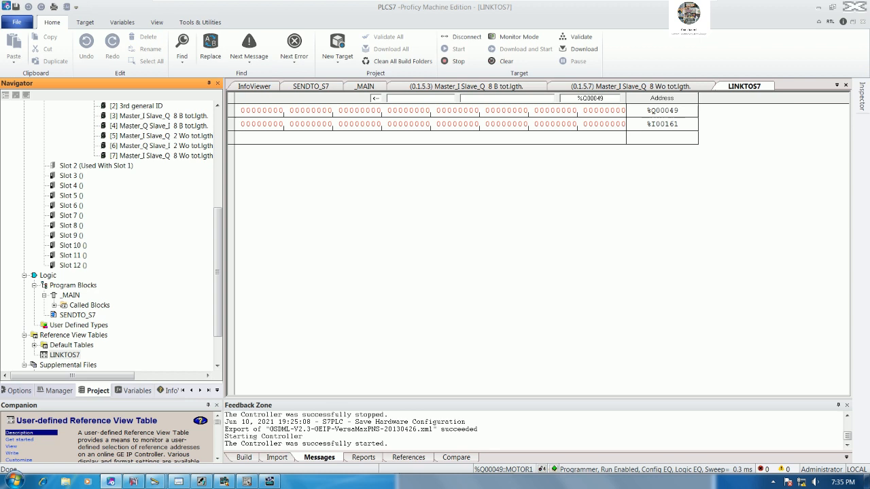
Add the address %AI0022 to the LINKTOS7 table and arrange the view to compare its words with the OB1 MOVE values.
click(687, 189)
text(%AI)
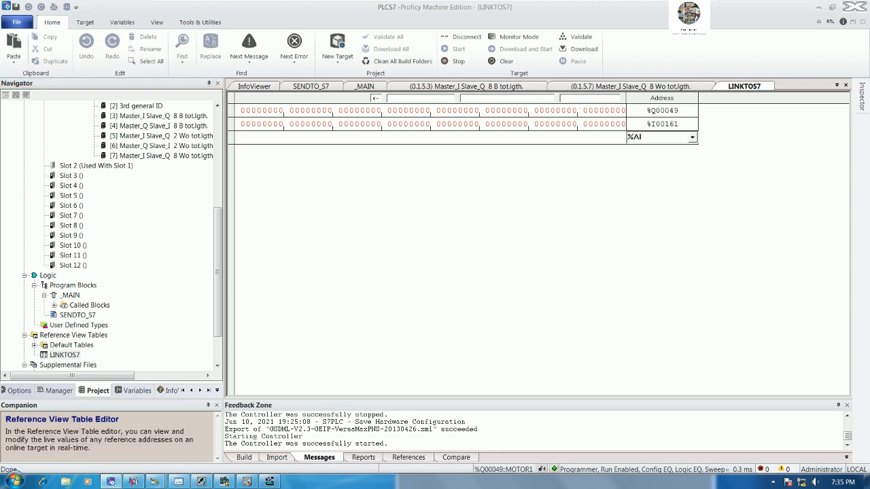
text(0022)
key(Return)
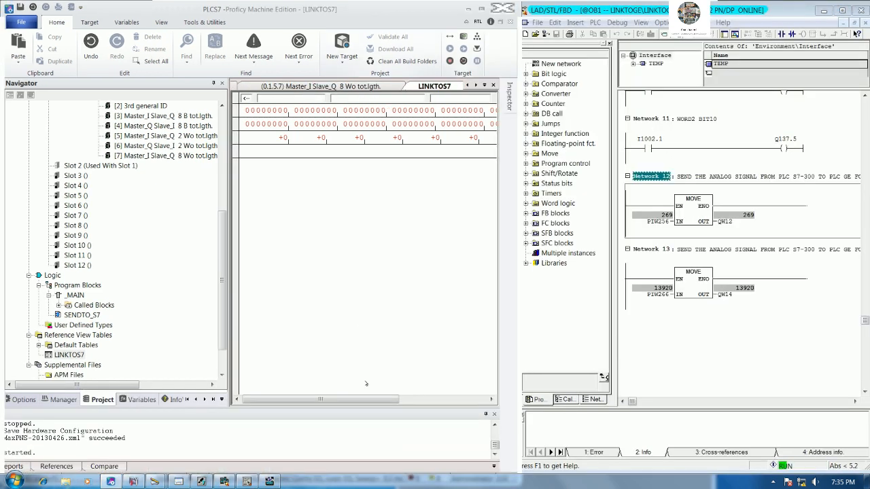
drag(365, 399, 447, 406)
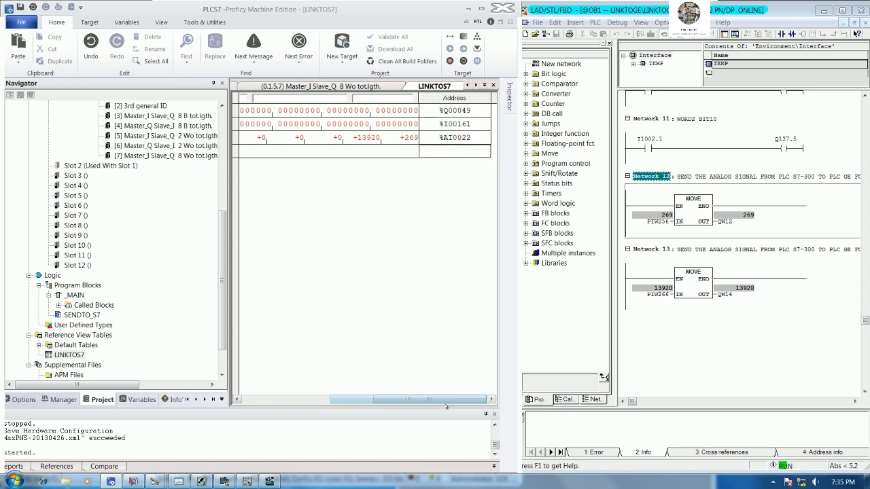
drag(230, 316, 148, 315)
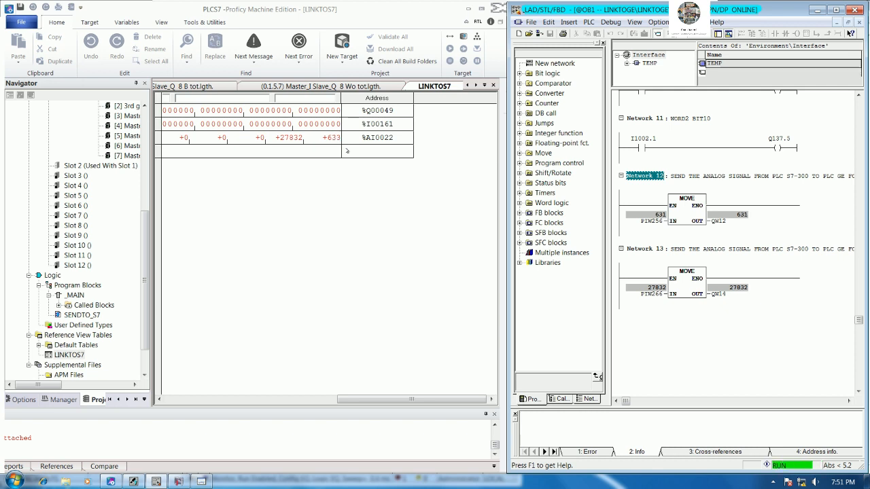
Stop monitoring OB1 and open the SENDTO_S7 block in the maximized Proficy Machine Edition window.
click(359, 216)
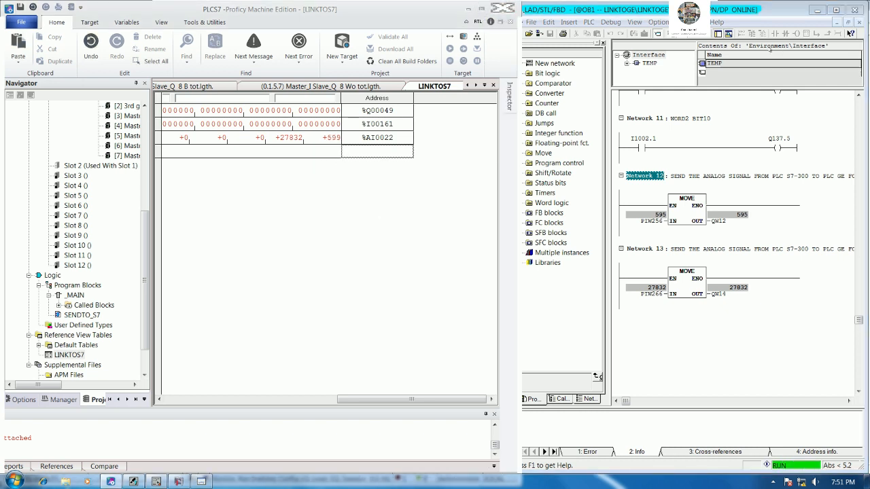
click(708, 35)
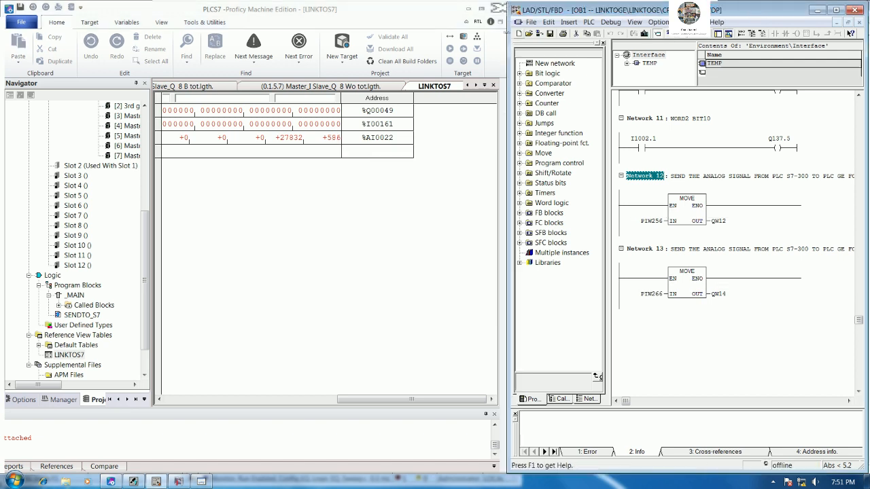
click(285, 179)
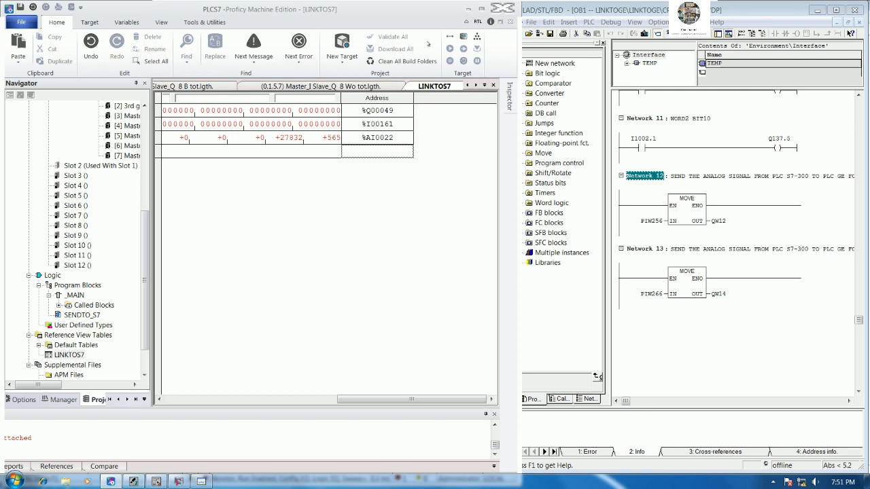
click(480, 9)
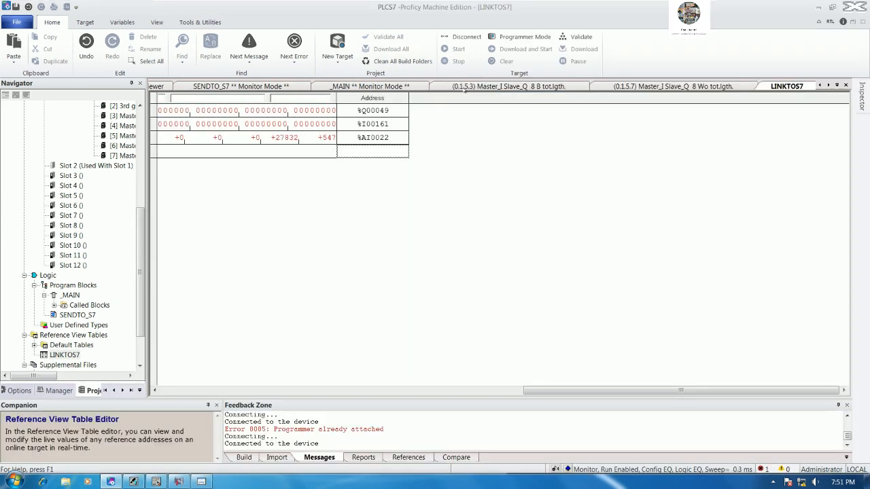
click(246, 91)
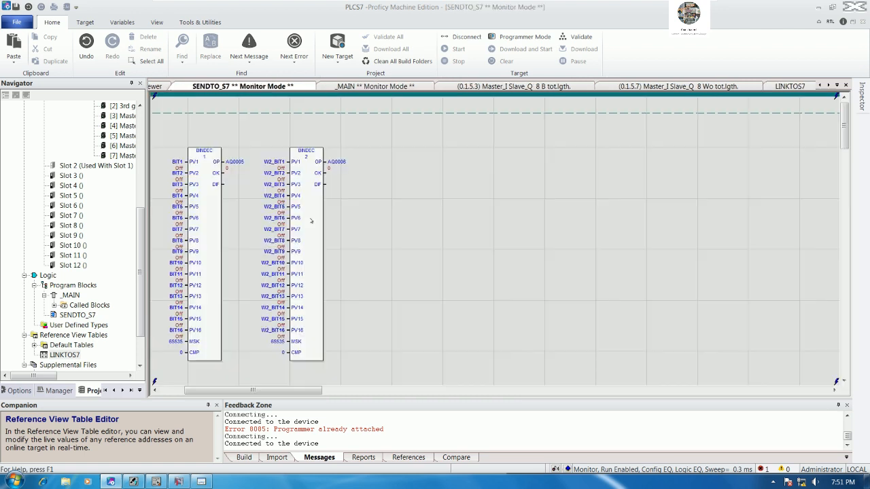
right_click(471, 199)
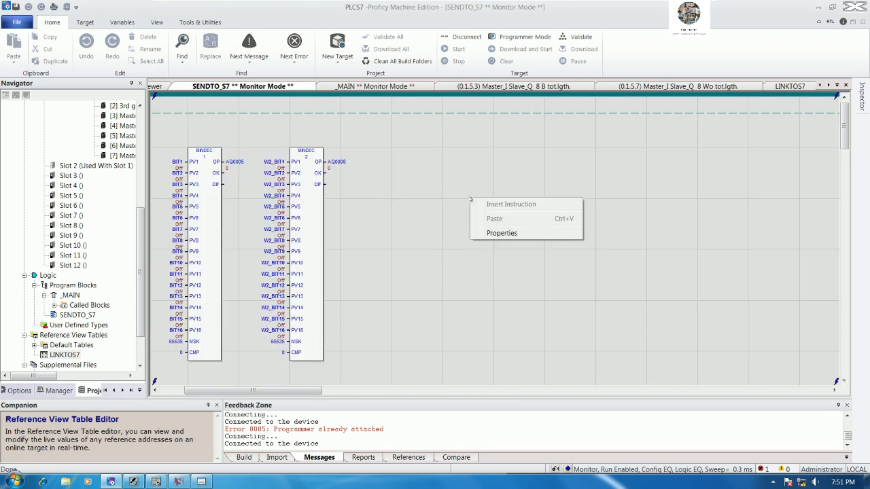
click(433, 188)
right_click(468, 174)
click(491, 208)
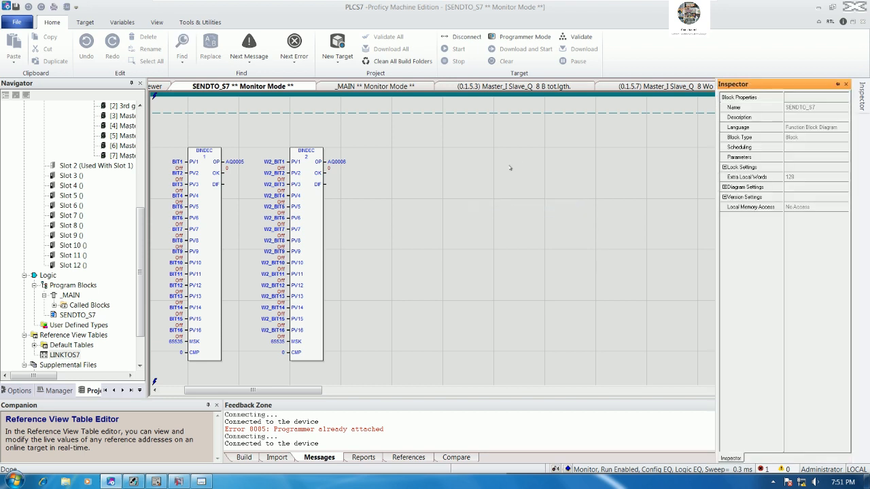
right_click(465, 161)
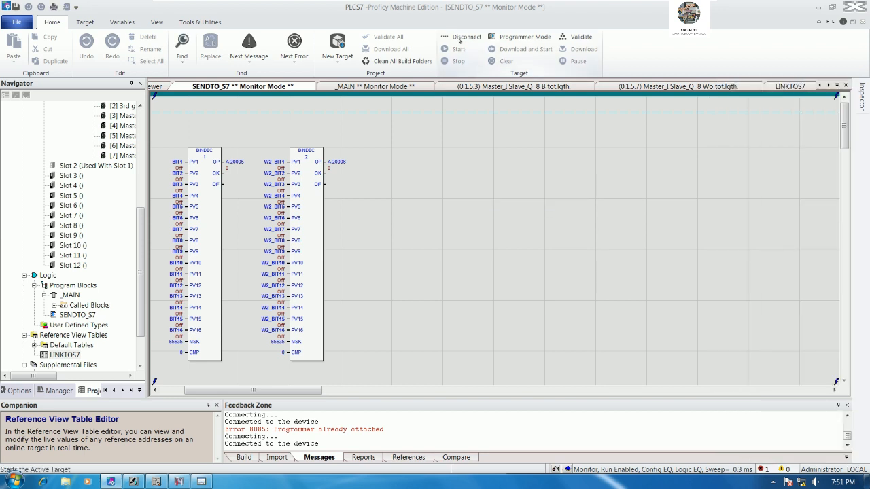
Disconnect from the GE controller, insert a DIV instruction in the empty area beside the BINDEC blocks, and move it one grid row down.
click(462, 37)
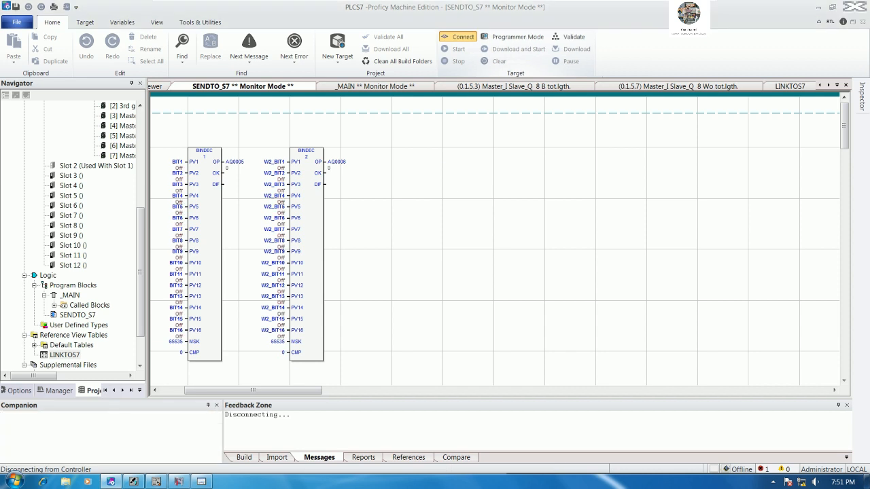
right_click(446, 170)
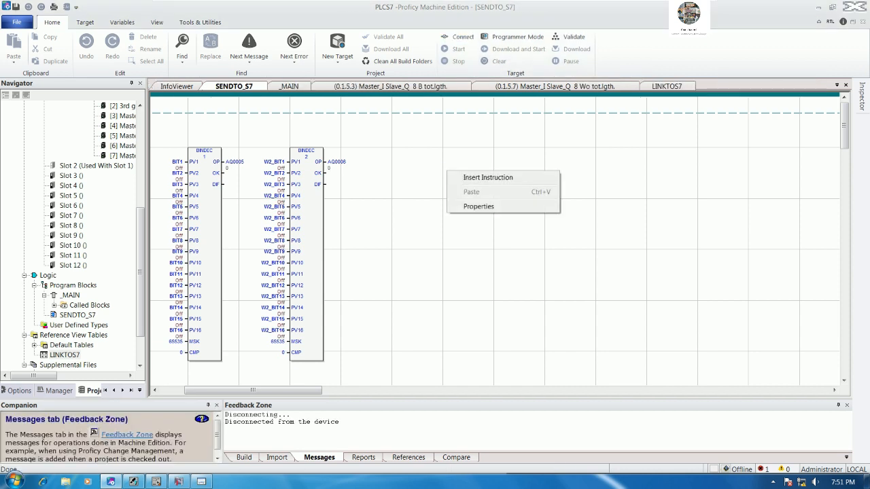
click(471, 178)
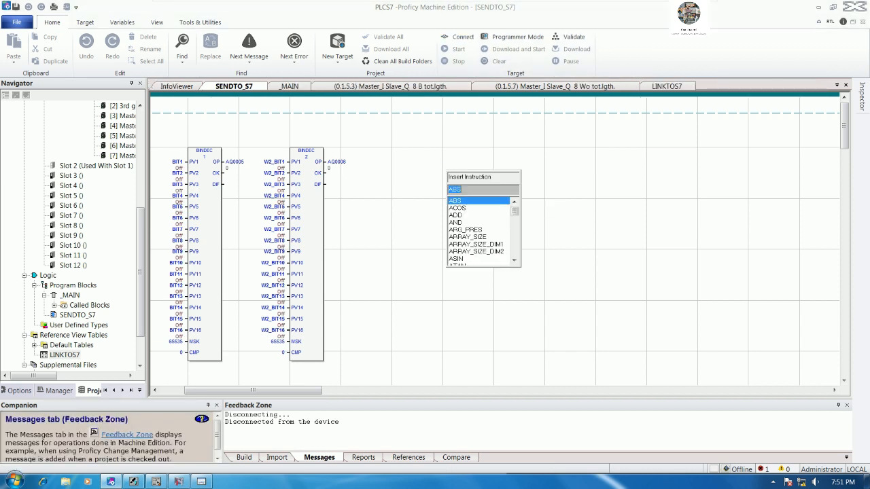
text(DIV_R)
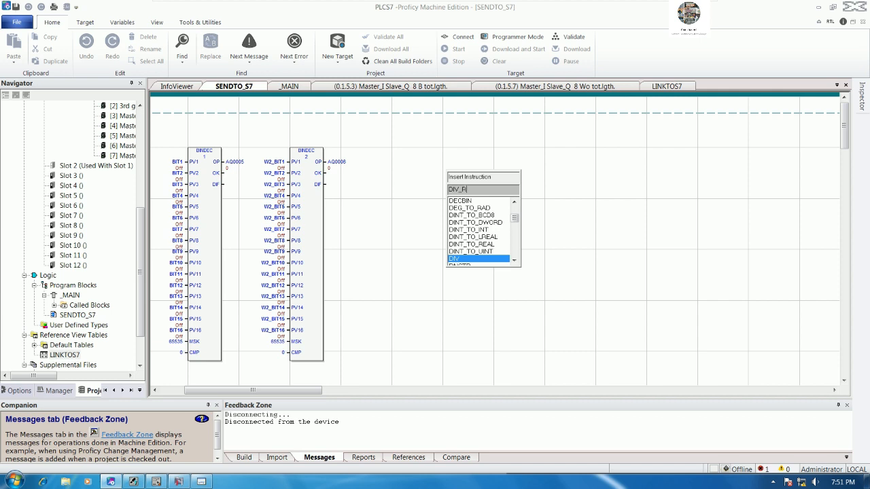
key(BackSpace)
key(BackSpace)
key(Return)
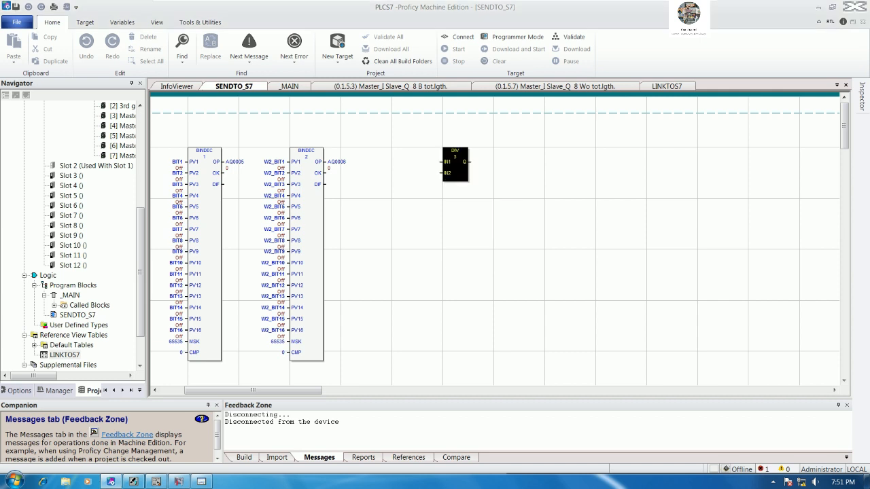
click(452, 176)
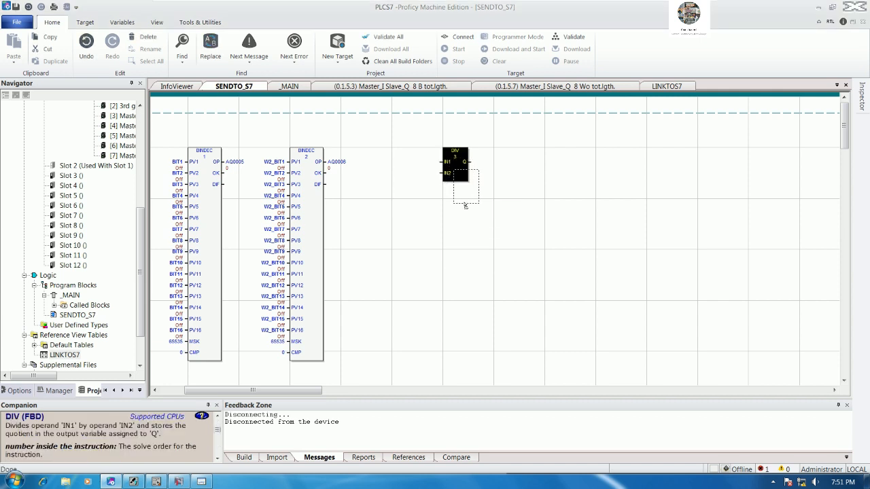
drag(455, 176, 455, 227)
Assign %AI22 to input IN1 and the constant 10.0 to input IN2 of the DIV block.
click(446, 218)
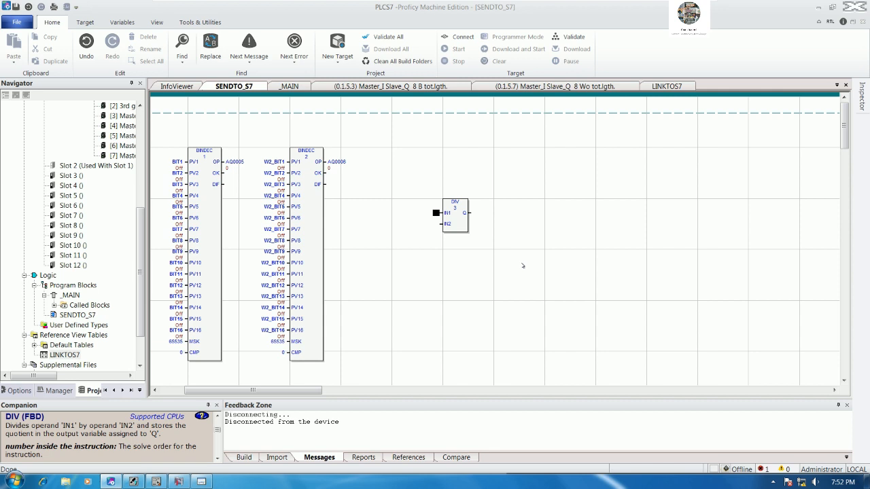
text(%)
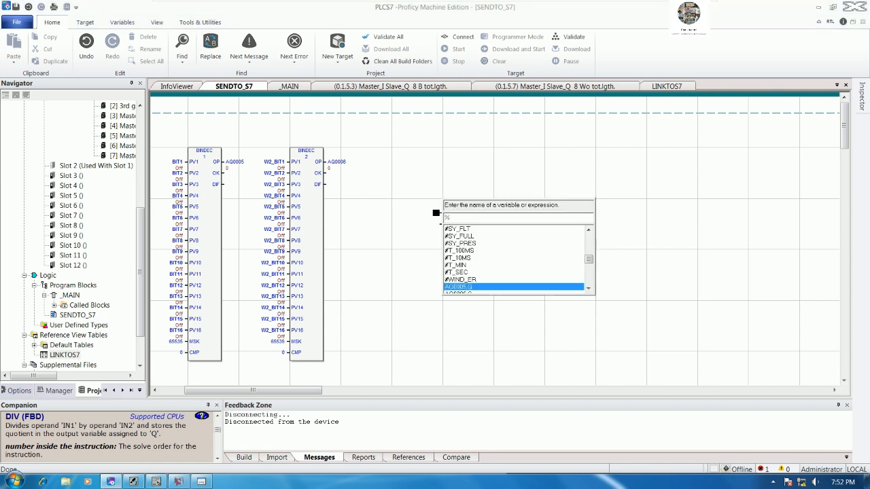
text(AI22)
key(Return)
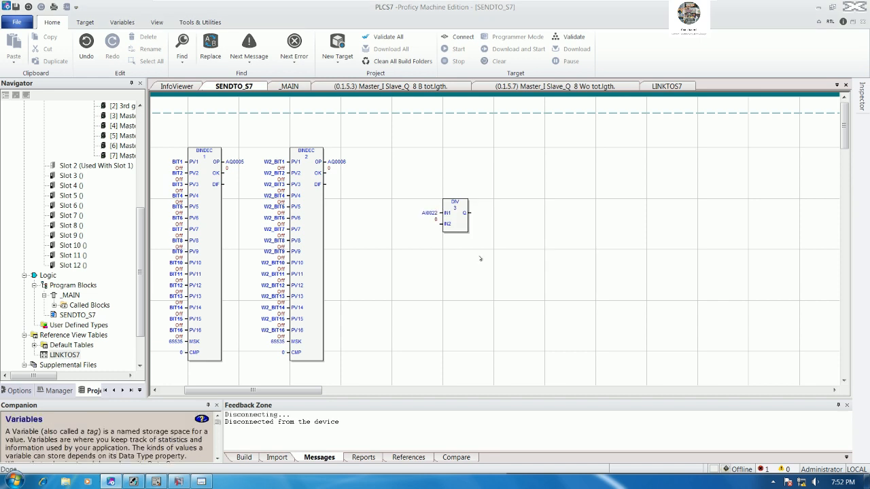
click(435, 224)
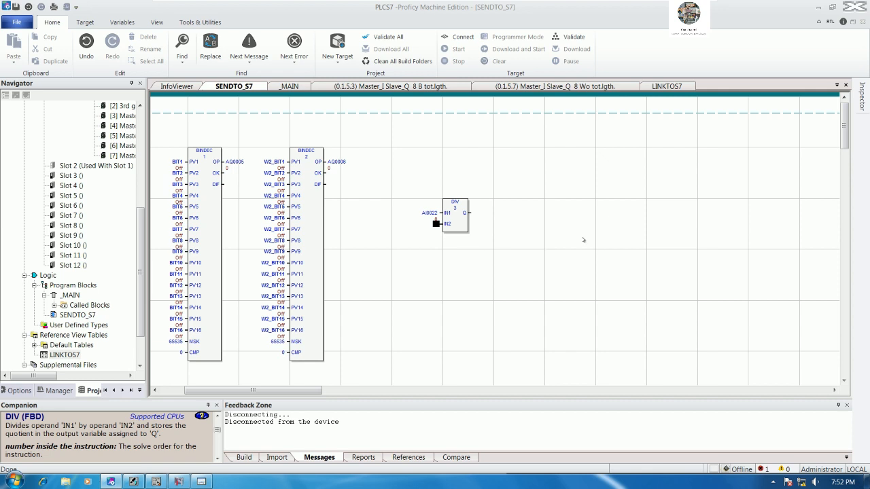
text(10.0)
key(Return)
key(Escape)
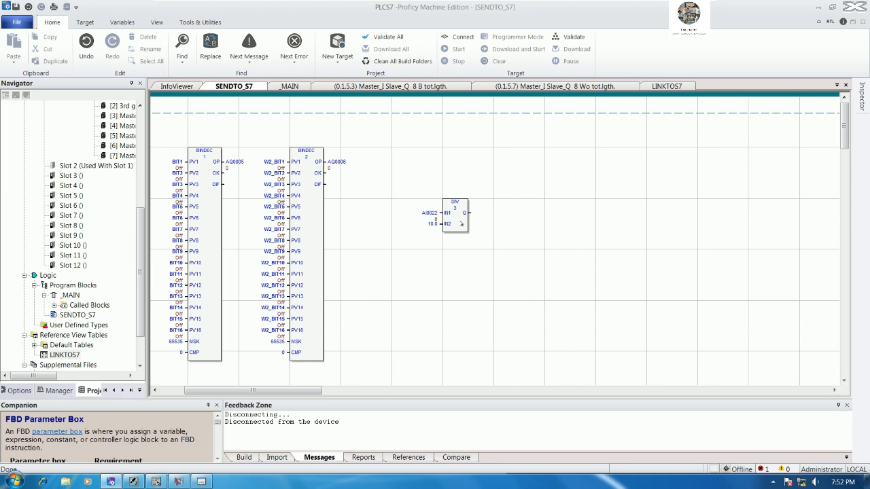
Check the data type of the DIV block's IN1 variable and insert an INT_TO_REAL instruction above the DIV block.
click(430, 212)
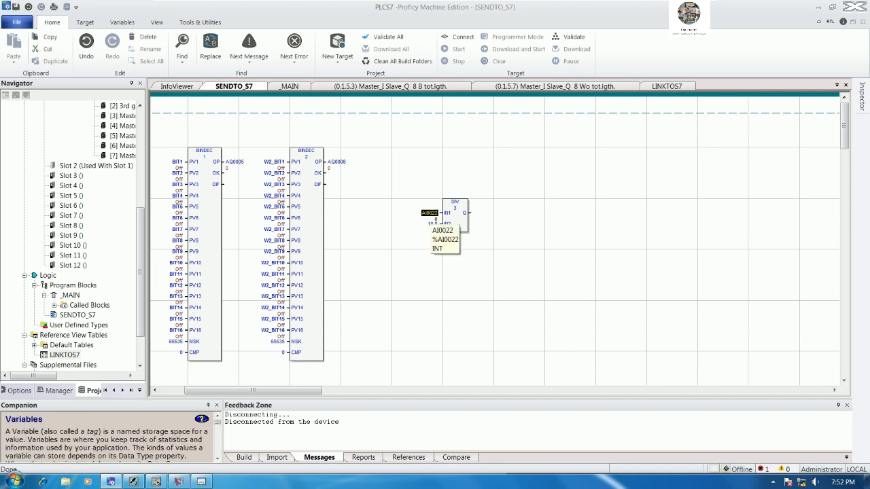
right_click(401, 170)
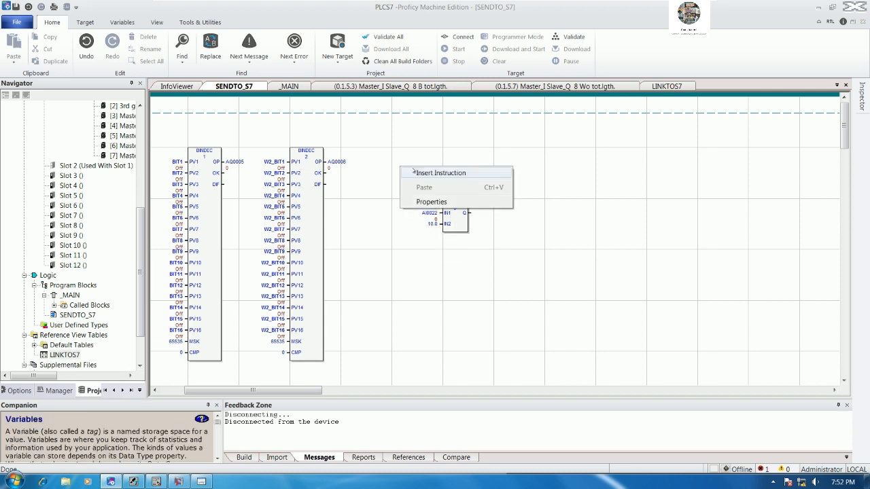
click(416, 172)
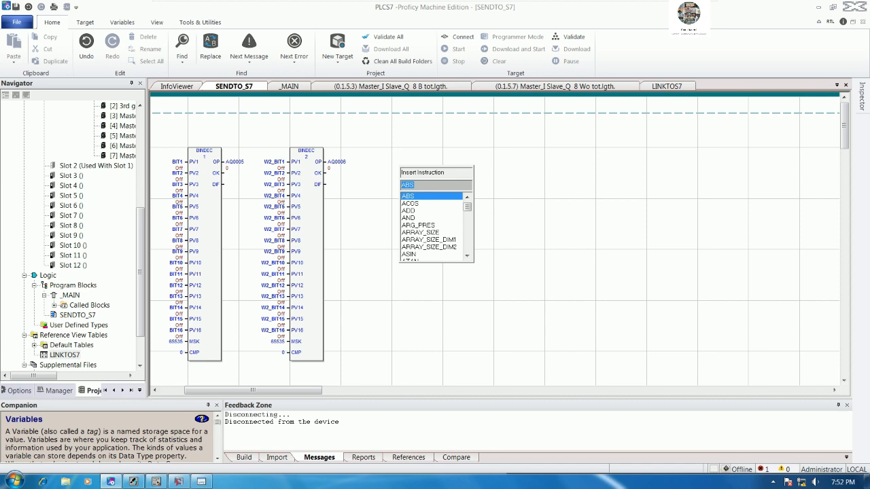
text(INT_TO)
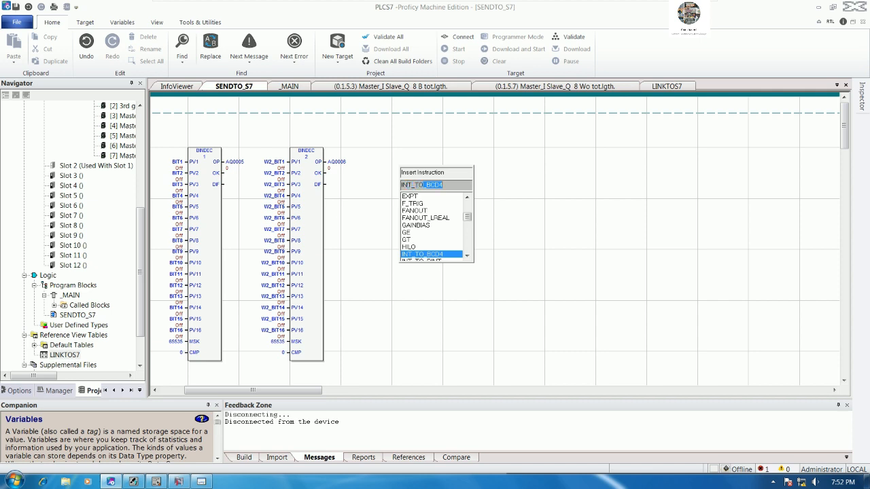
text(_R)
key(Return)
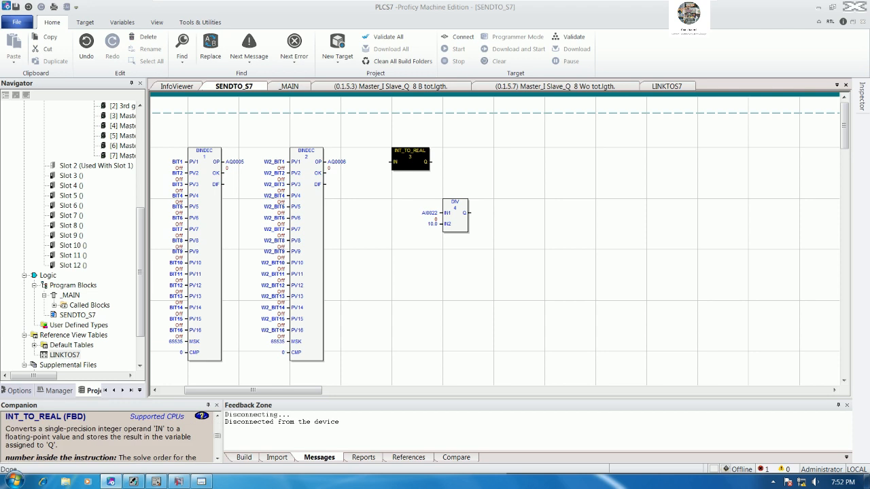
Copy the AI0022 variable to the INT_TO_REAL block's IN input and remove it from input IN1 of the DIV block.
click(521, 235)
drag(431, 212, 381, 163)
click(408, 163)
click(430, 213)
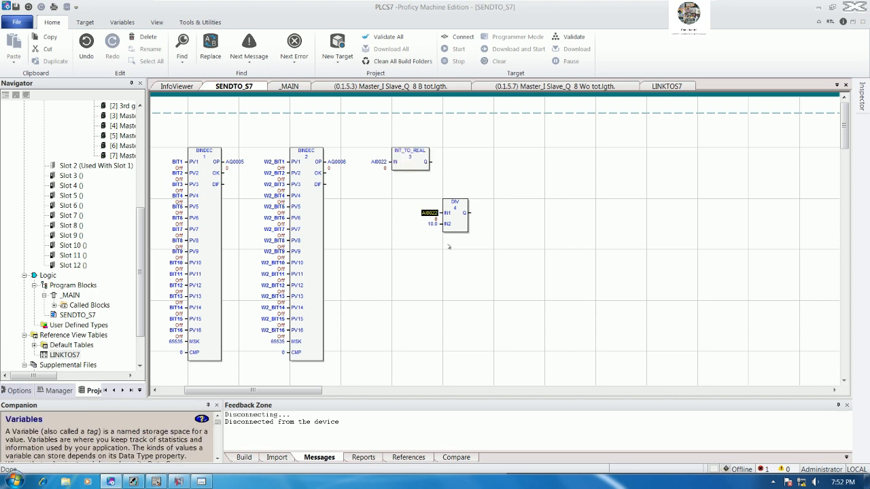
key(Delete)
Rearrange the blocks so that DIV sits one grid row above and two columns right of INT_TO_REAL.
drag(462, 215, 486, 167)
click(417, 168)
drag(417, 174, 366, 224)
click(461, 176)
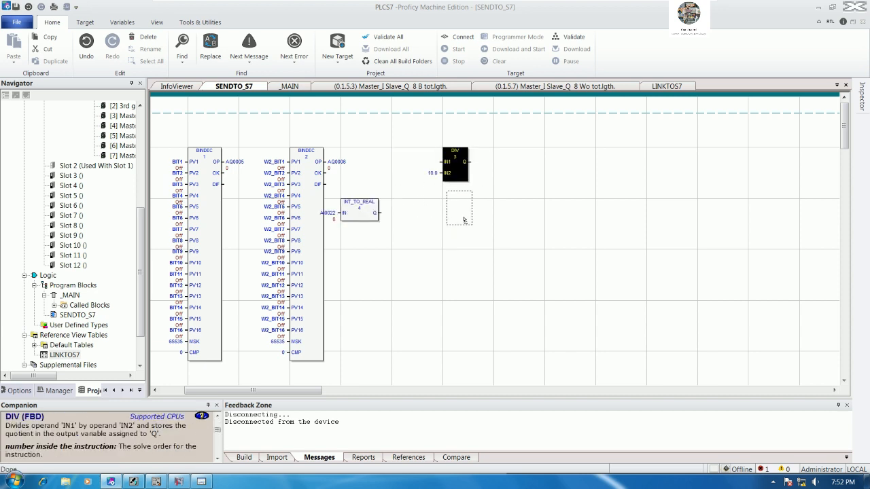
drag(360, 209, 411, 209)
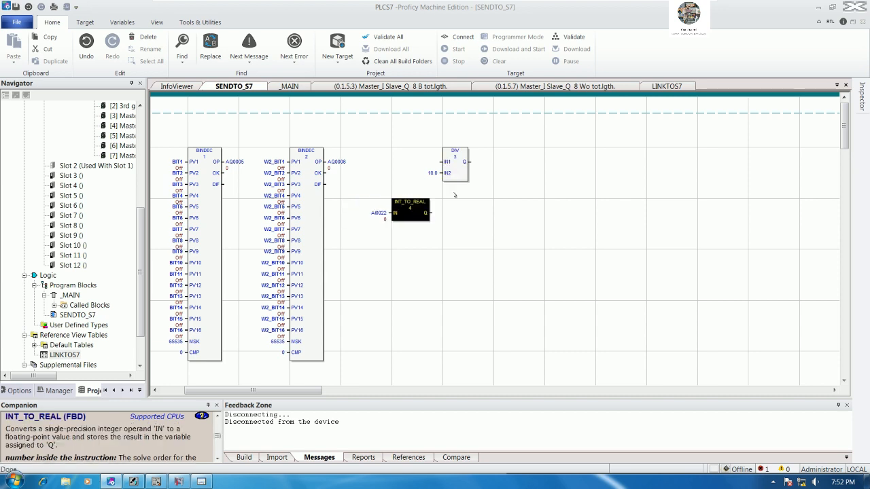
drag(463, 178, 483, 226)
drag(466, 180, 508, 241)
click(467, 218)
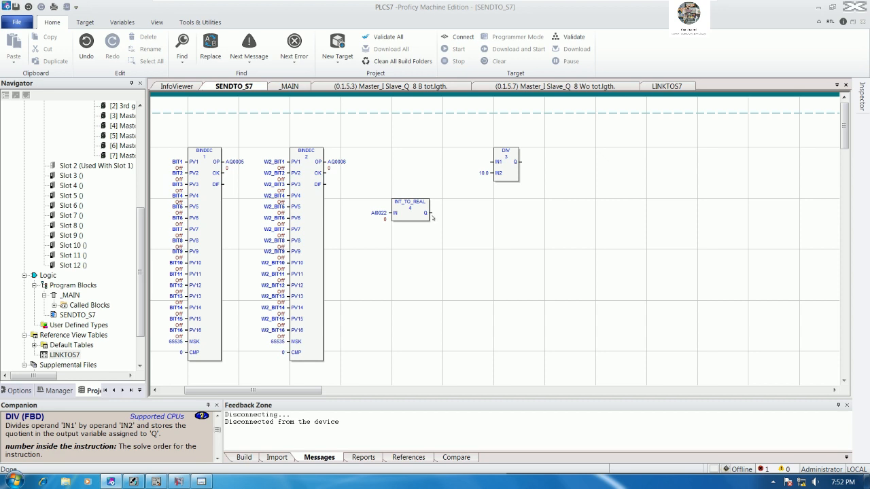
Wire output Q of INT_TO_REAL to input IN1 of the DIV block and check the wire's data type.
drag(433, 213, 485, 169)
click(469, 191)
drag(430, 215, 495, 163)
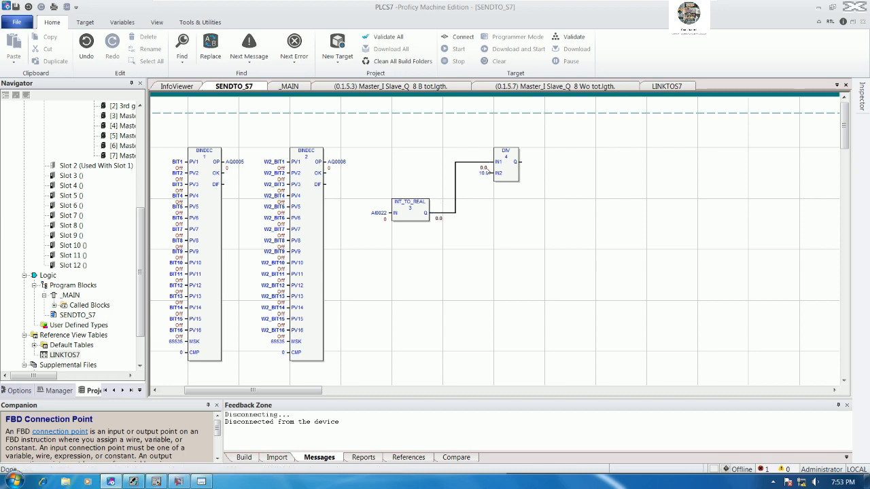
right_click(456, 202)
click(470, 251)
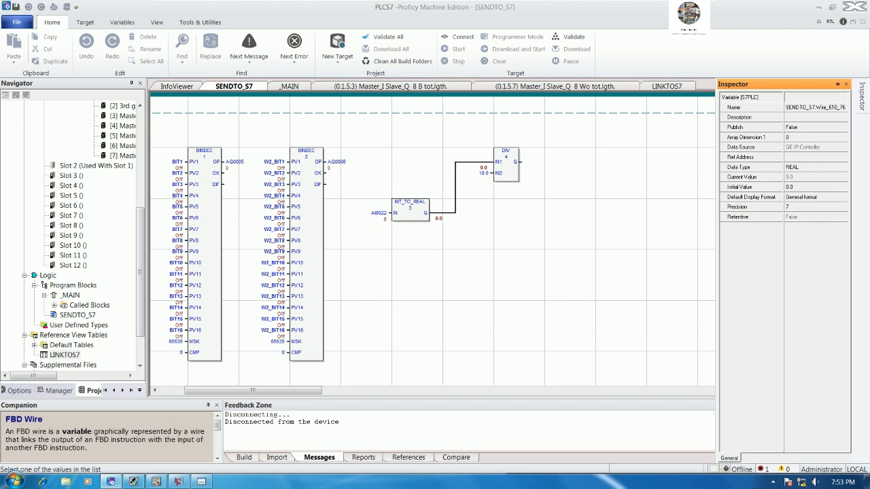
Assign a new variable named ACTUAL_PT100 to output Q of the DIV block.
click(523, 163)
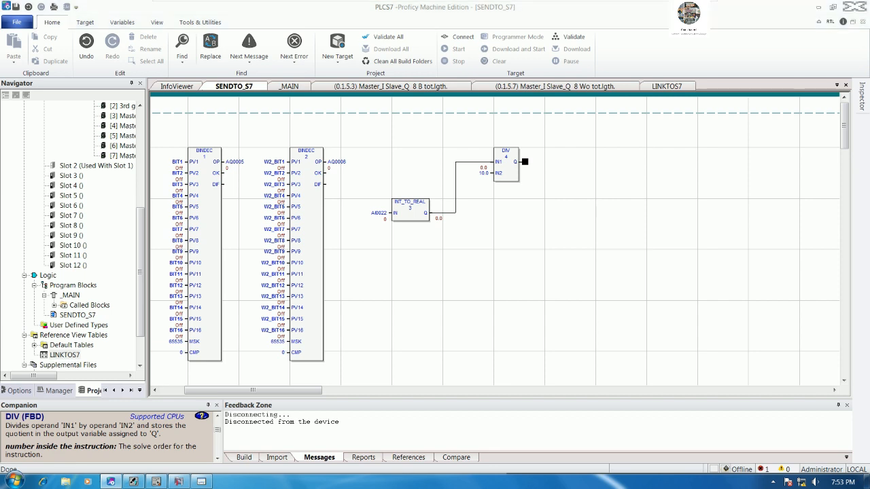
text(ACTUAL_PT1)
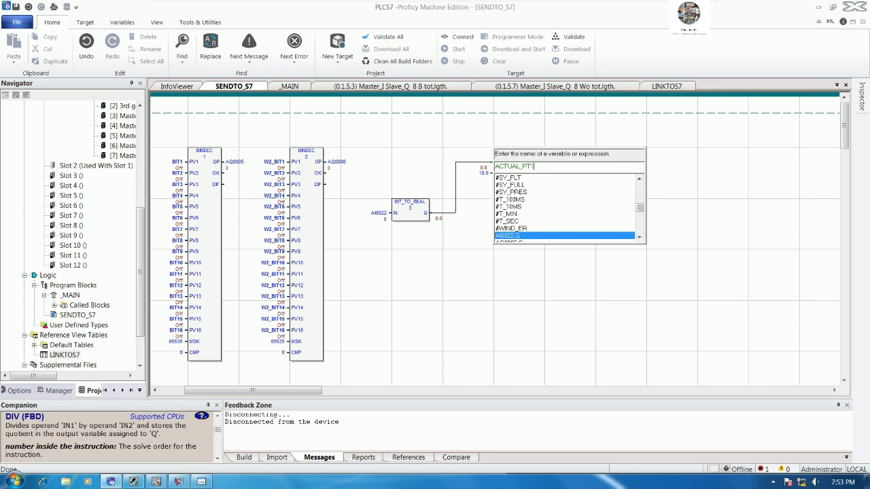
text(00)
key(Return)
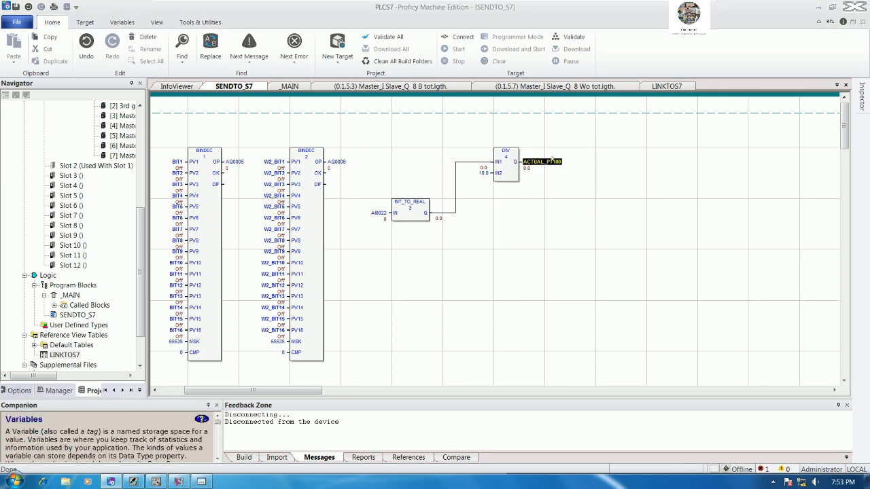
Set the reference address of the ACTUAL_PT100 variable to %R1 and save the project.
right_click(552, 161)
click(579, 238)
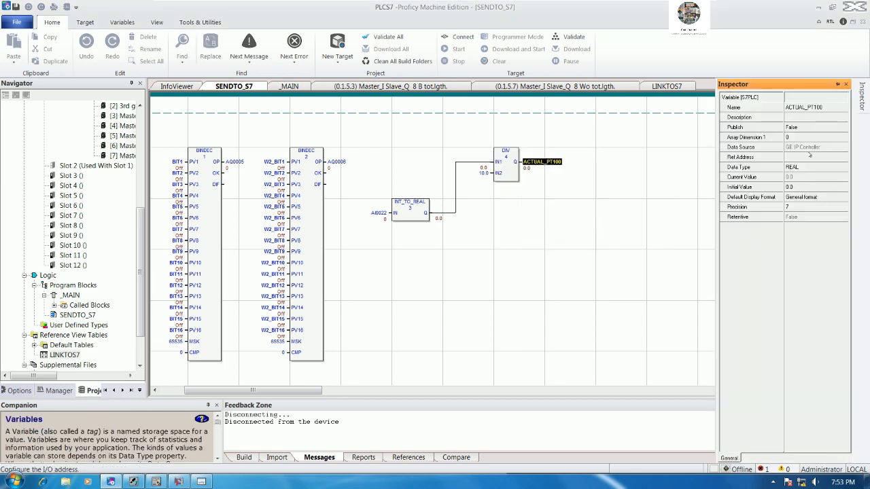
click(810, 156)
text(%R1)
key(Return)
click(621, 224)
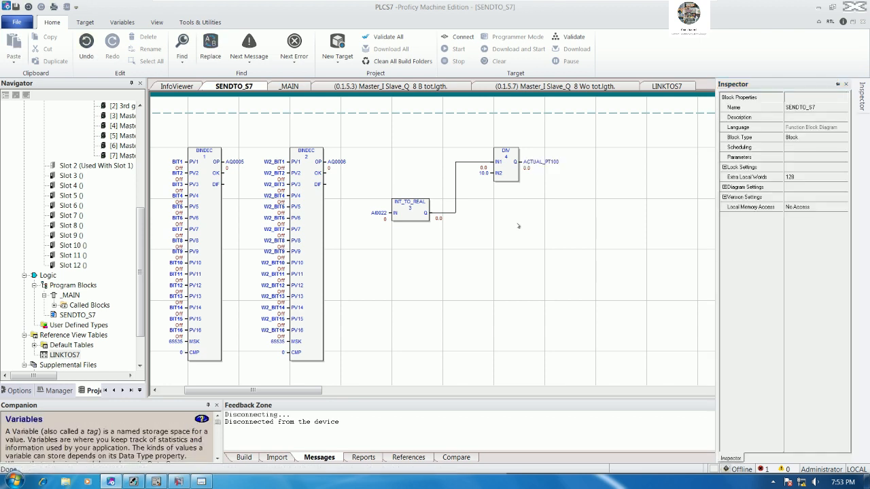
click(15, 8)
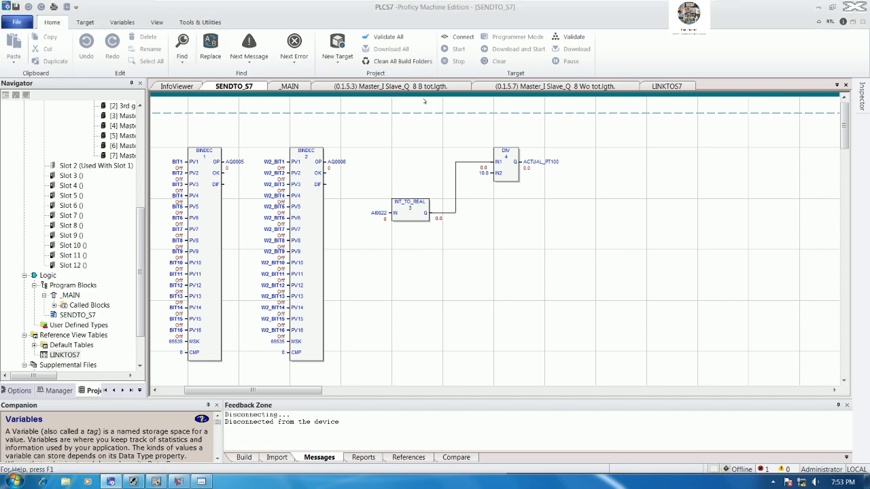
Connect to the GE controller and download the logic in run mode with new symbolic variables cleared to zero.
click(460, 37)
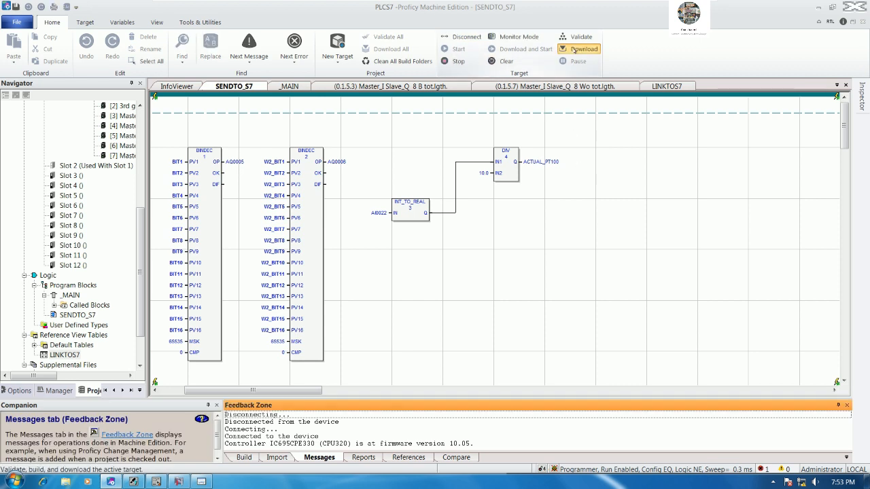
click(579, 49)
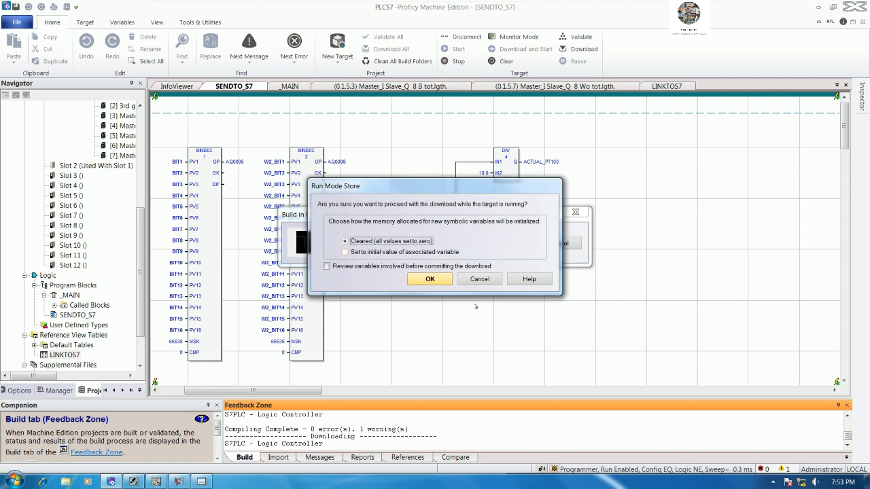
click(430, 279)
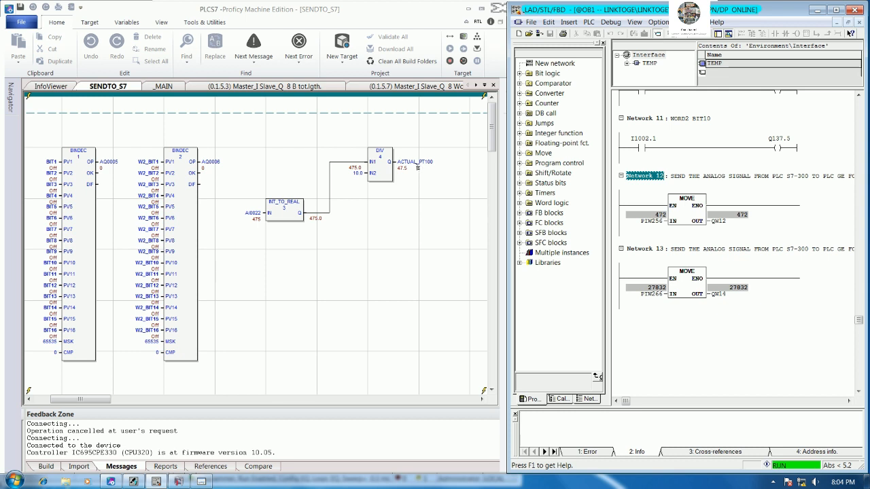
Check the properties of ACTUAL_PT100, switch to the CIMPLICITY Workbench, minimize the running SCREEN1 window and list the project's points.
click(416, 164)
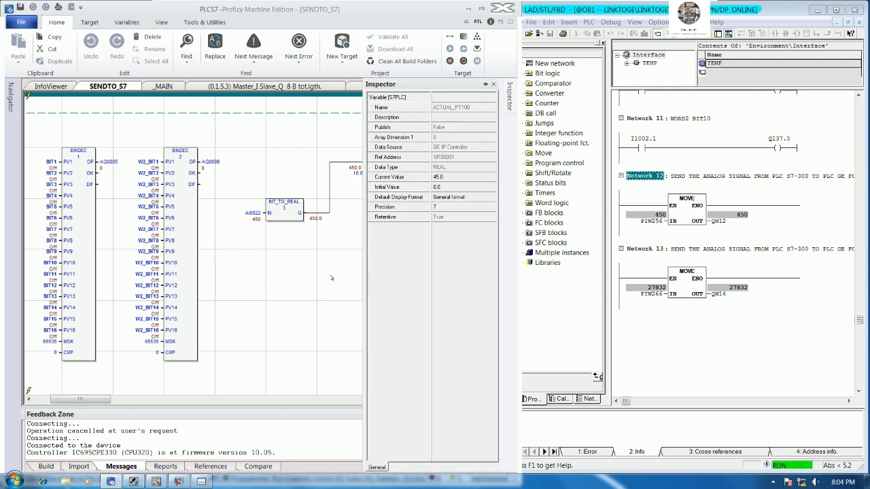
click(178, 481)
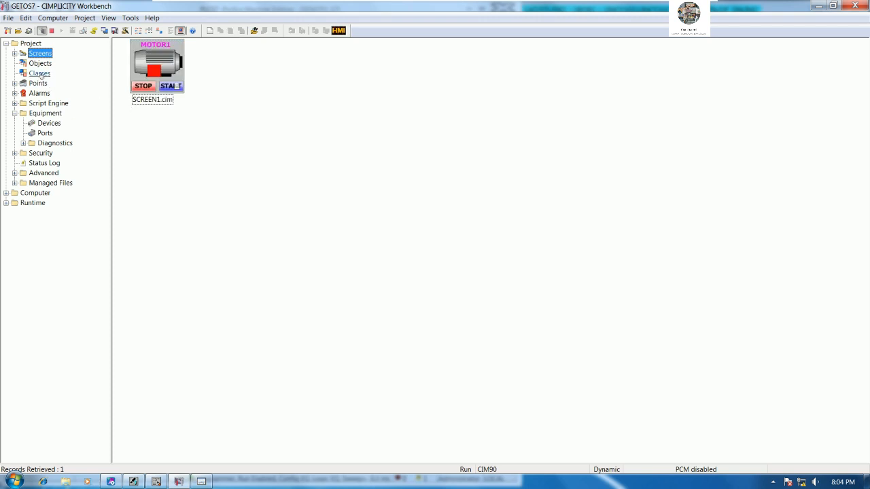
click(208, 481)
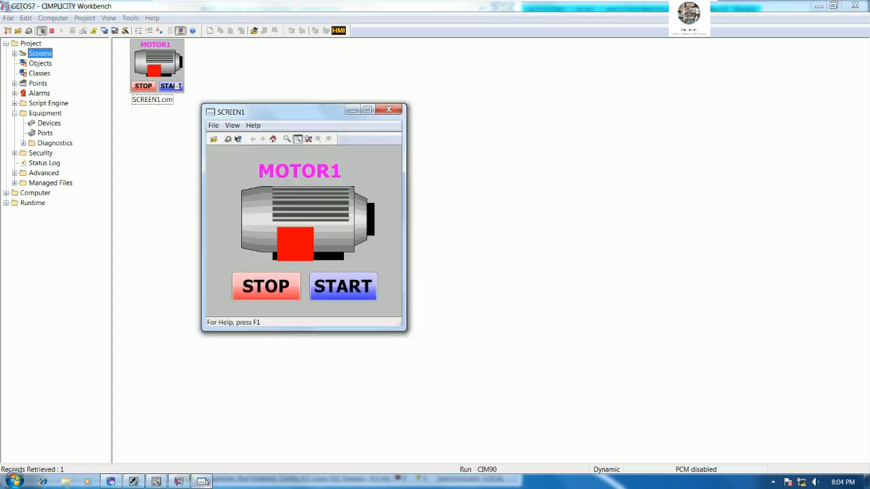
click(352, 110)
click(38, 83)
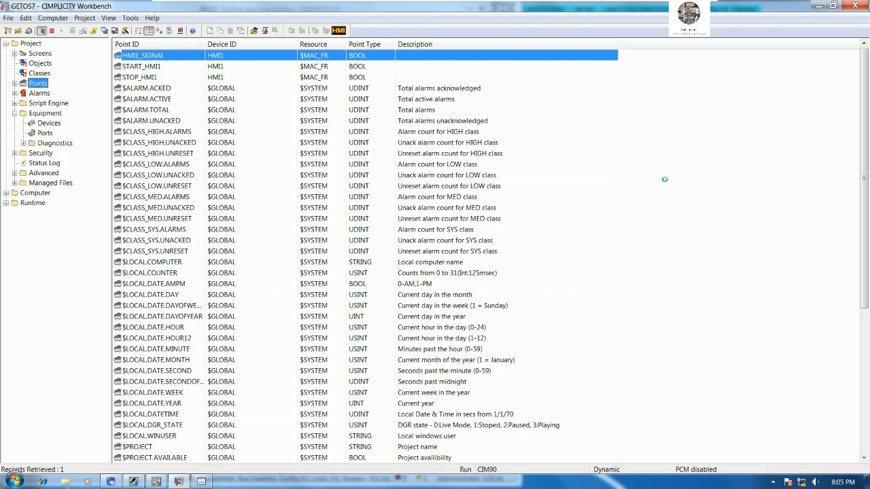
Create an analog device point named PT100_SENSOR1 on device HMI1 with data type REAL.
right_click(665, 180)
click(687, 190)
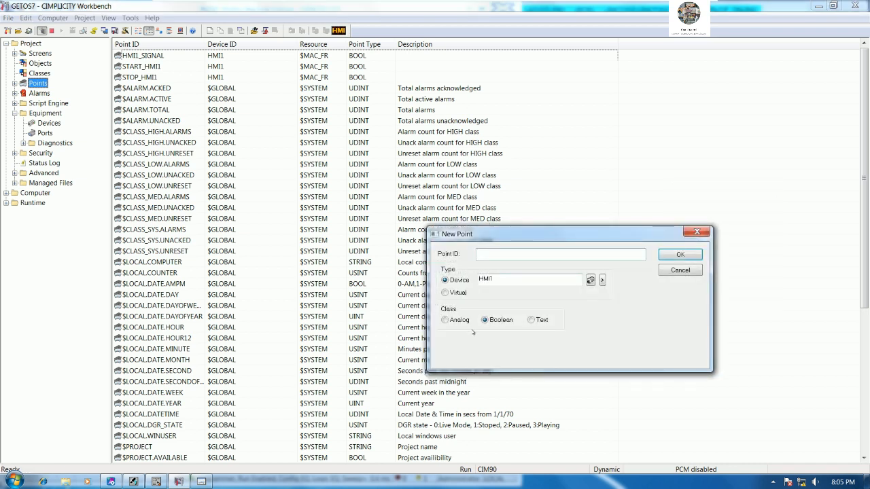
click(446, 320)
click(499, 254)
click(677, 254)
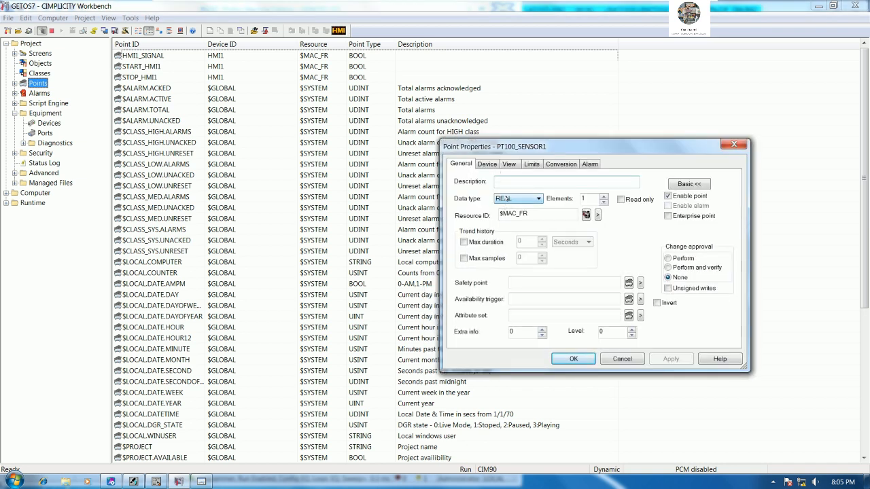
Give PT100_SENSOR1 the %R register address of ACTUAL_PT100 as its device address and save the point.
click(487, 164)
click(520, 206)
text(%R)
key(Return)
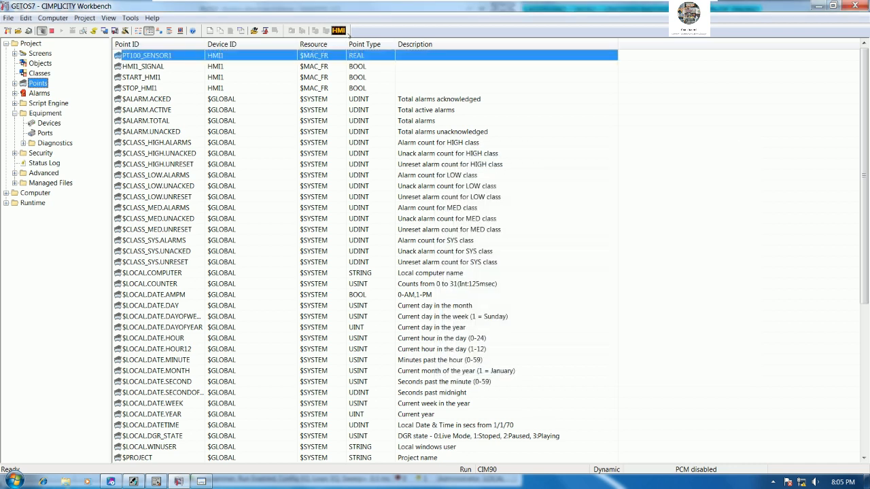
Check the live value of PT100_SENSOR1 in the Point Control Panel and close the panel.
right_click(242, 236)
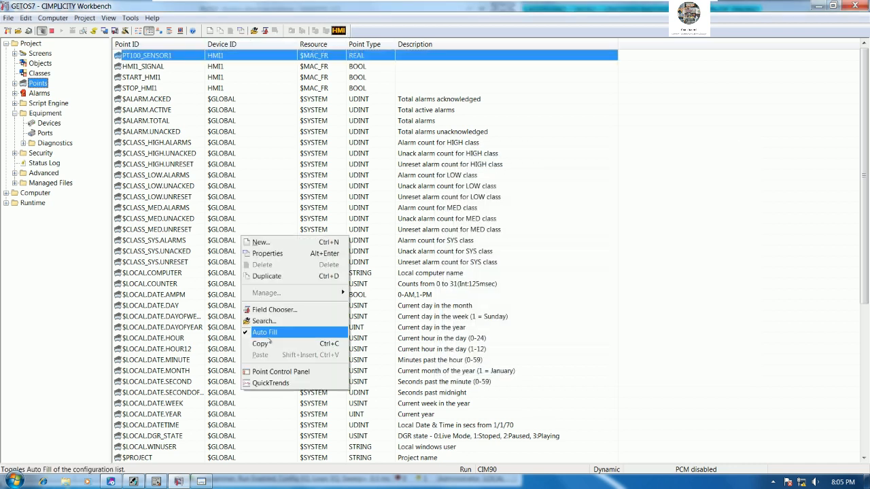
click(286, 372)
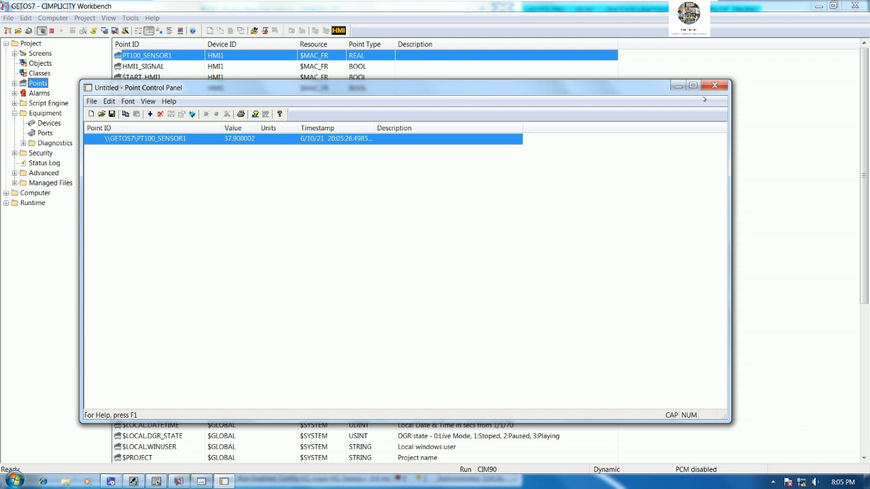
click(715, 86)
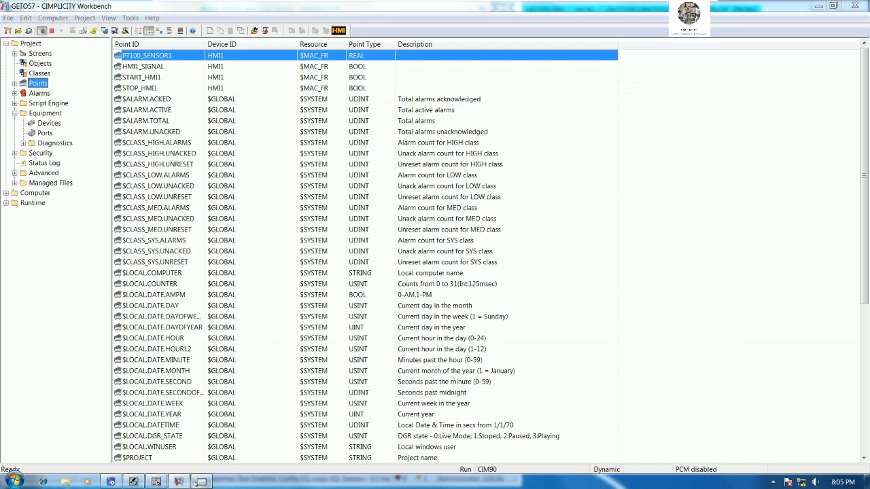
Close the running SCREEN1 window and open SCREEN1.cim for editing in CimEdit.
click(195, 482)
click(368, 109)
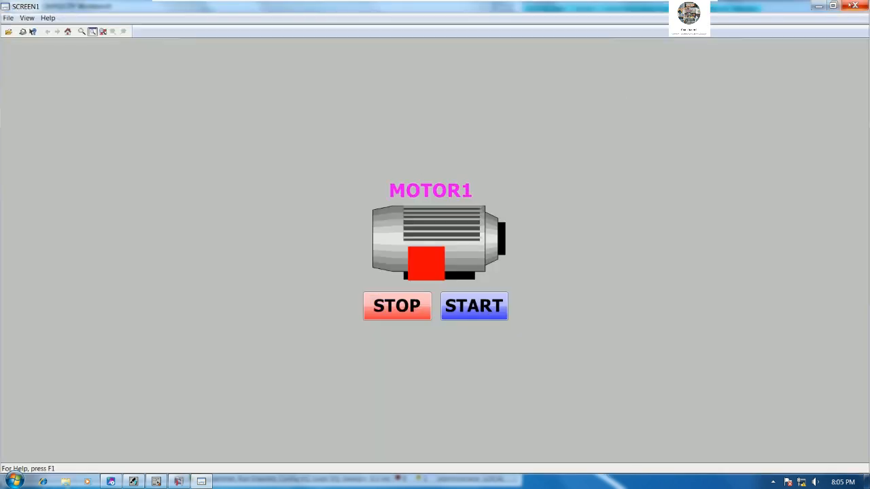
click(855, 6)
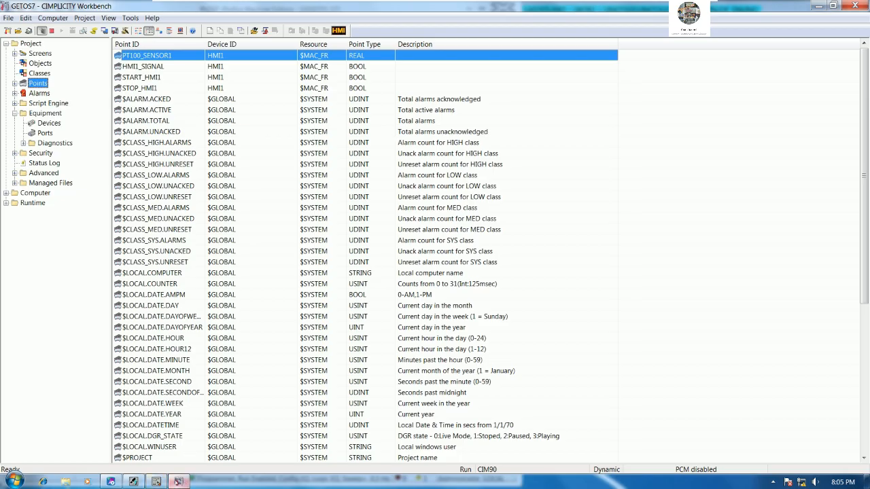
click(41, 53)
right_click(175, 70)
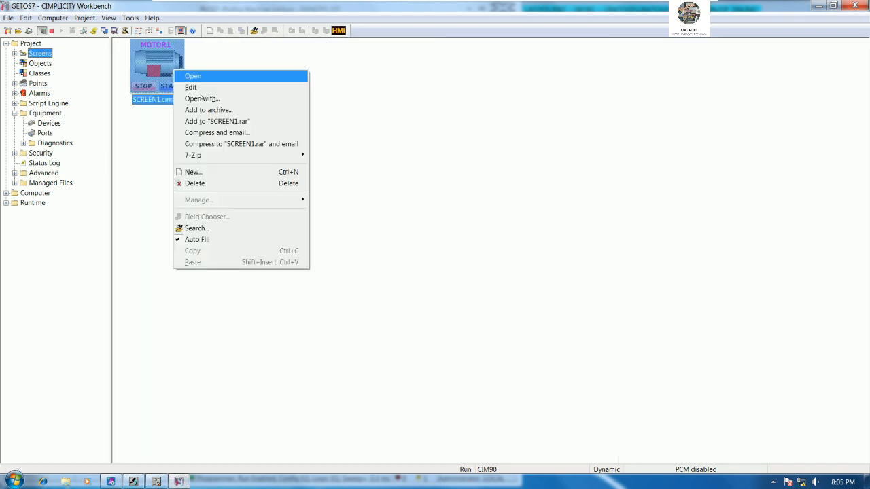
click(207, 89)
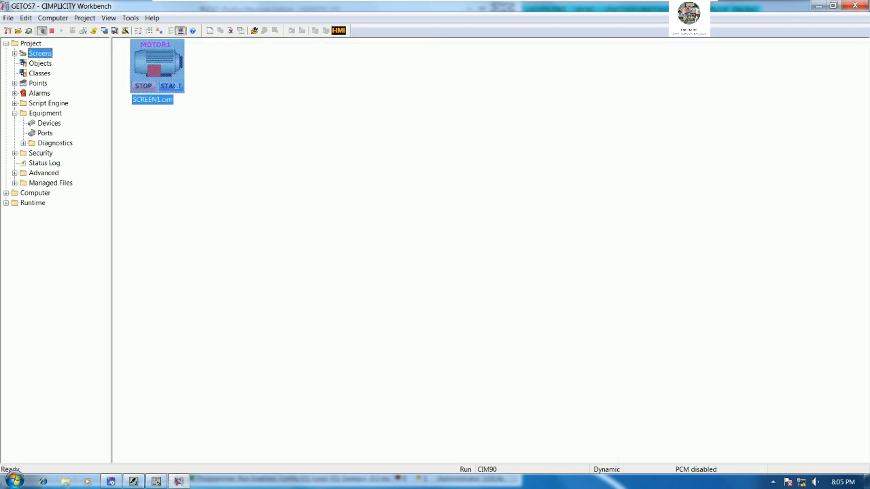
click(167, 52)
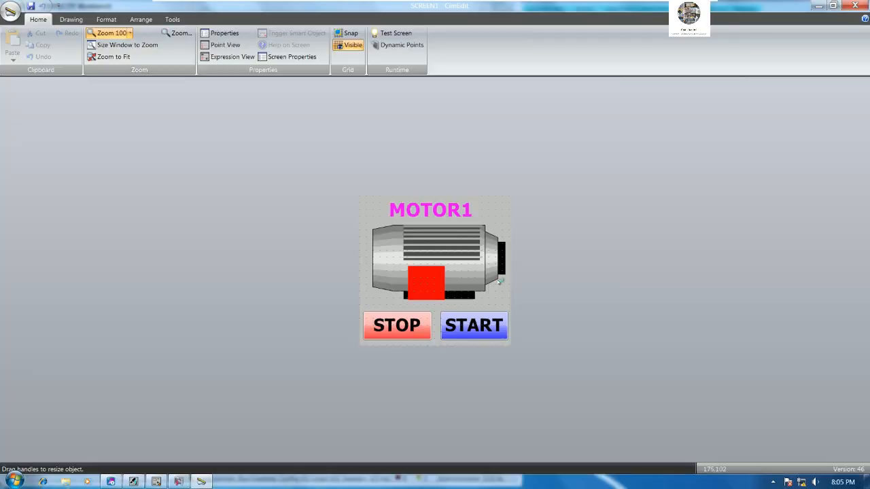
right_click(577, 342)
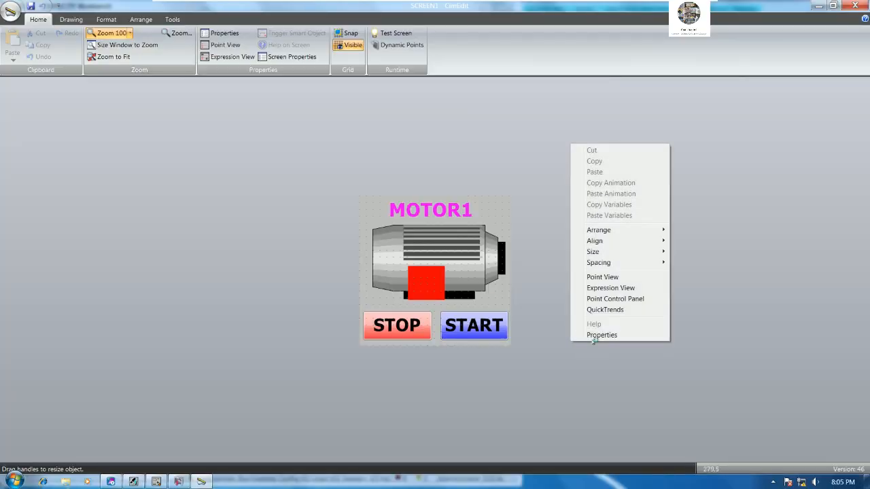
click(605, 335)
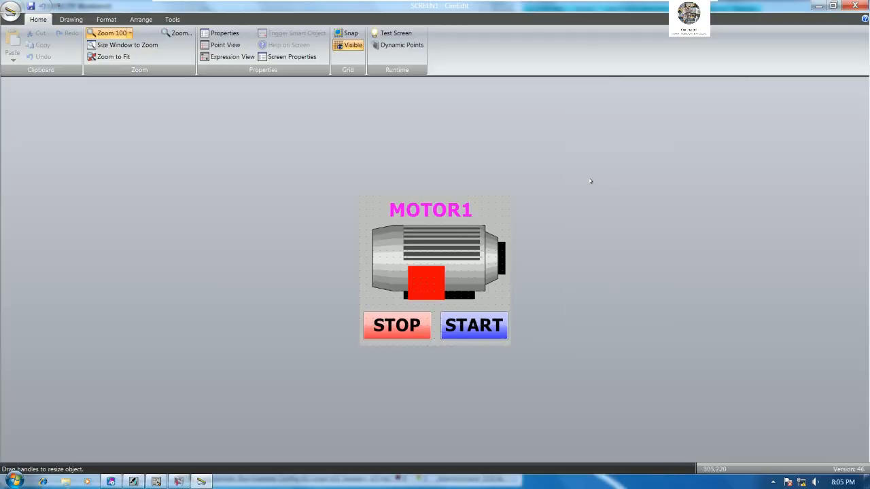
Draw a small rectangle on the upper body of the motor, above the existing red square.
click(71, 19)
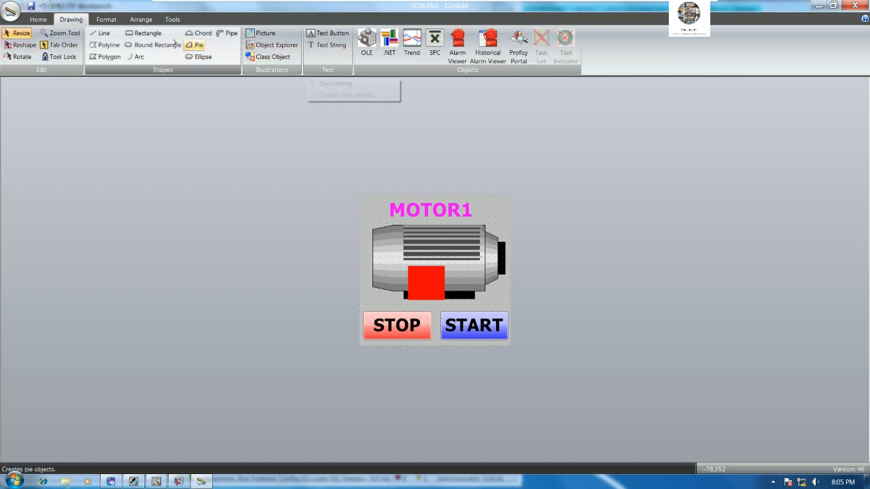
click(142, 32)
drag(457, 266, 467, 231)
Remove the outline color of the small rectangle on the motor and set its fill color to Black.
double_click(462, 236)
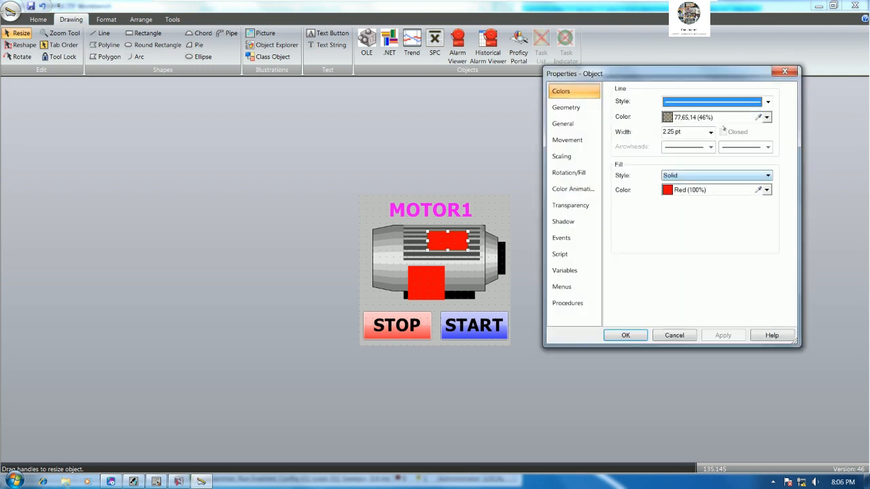
click(767, 118)
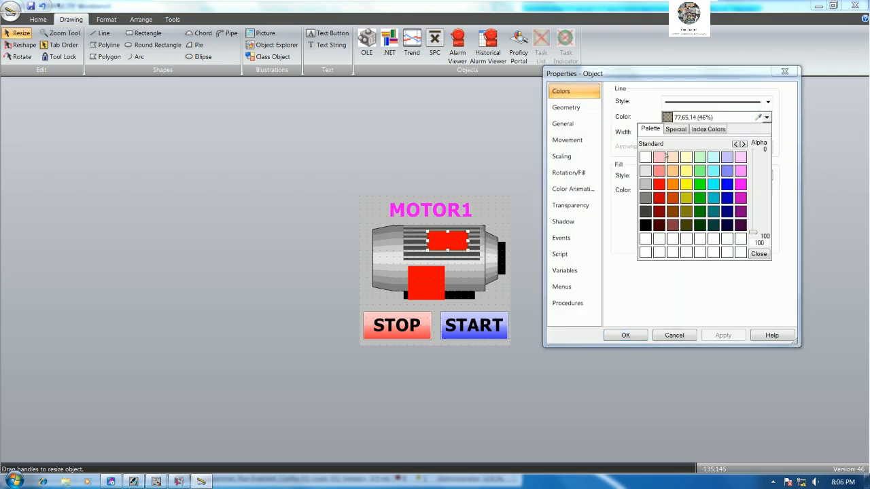
click(675, 129)
click(673, 146)
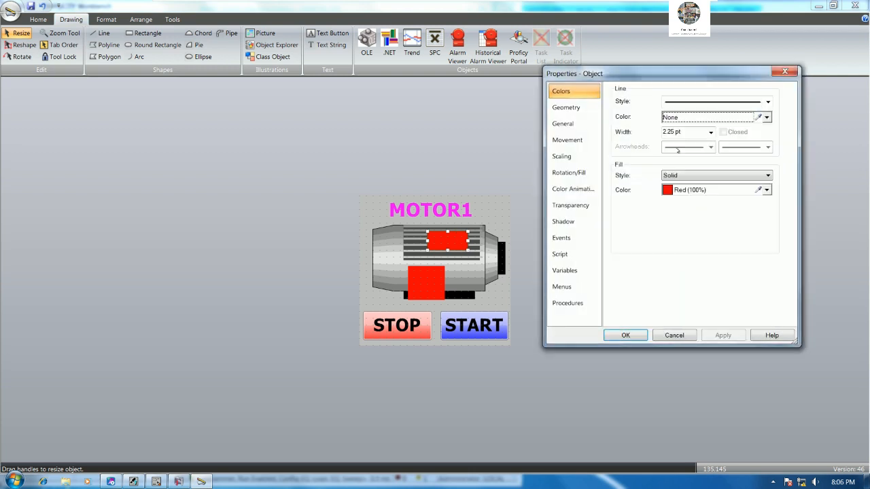
click(766, 190)
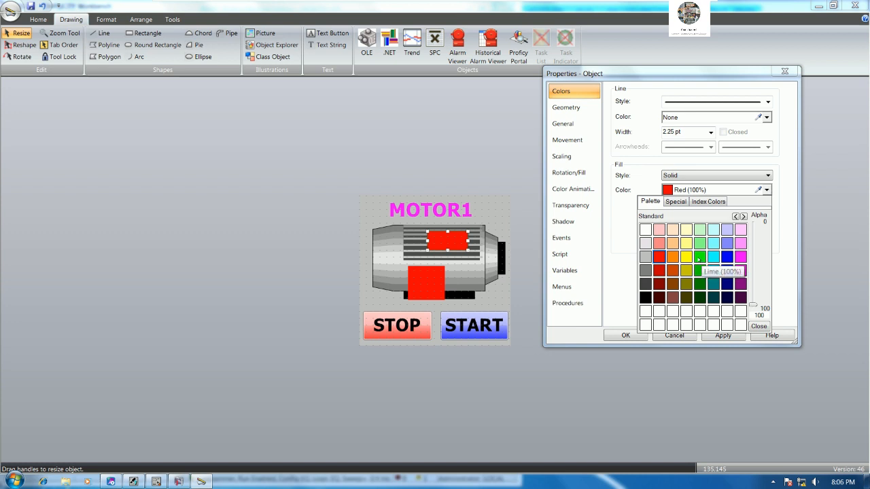
click(646, 297)
click(723, 336)
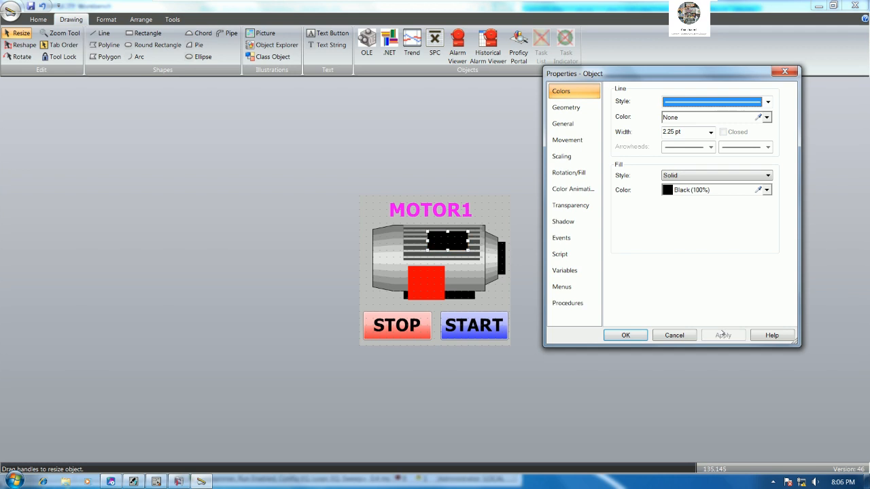
Set the black rectangle's outline color to White and close its properties.
click(767, 117)
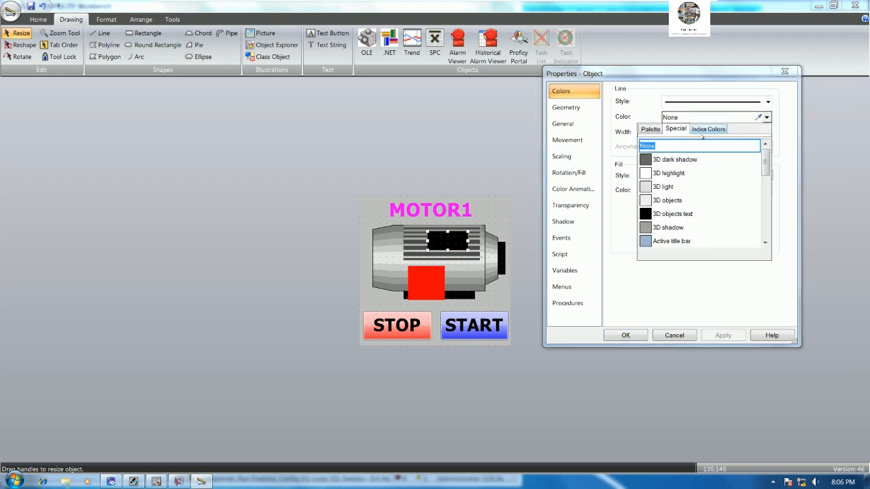
click(650, 129)
click(647, 158)
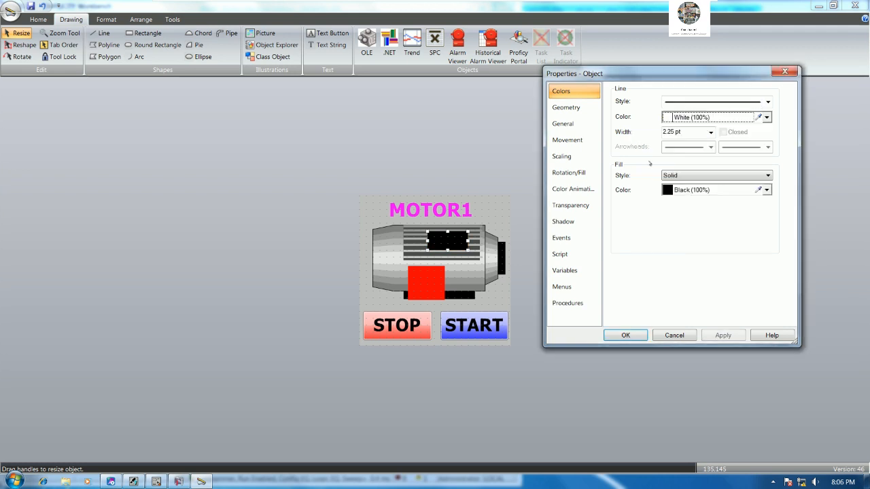
click(625, 335)
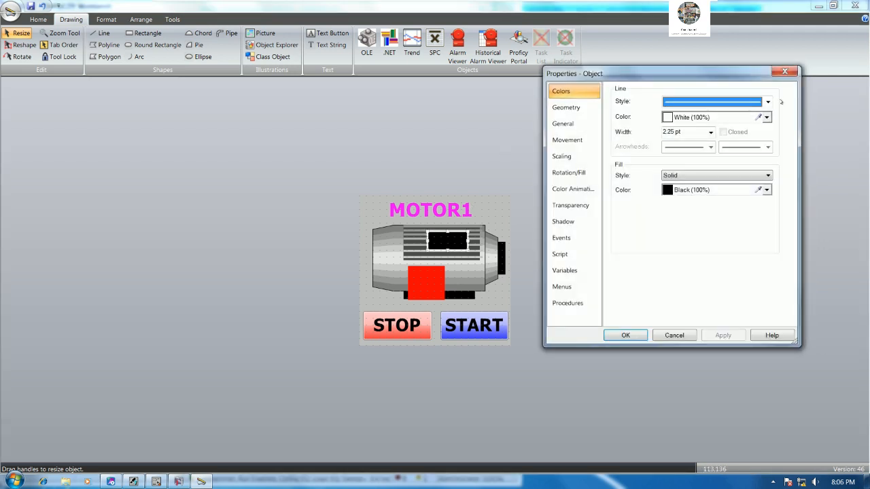
click(785, 73)
Add a text string reading "##" in the empty area beside the motor drawing.
click(317, 45)
click(558, 291)
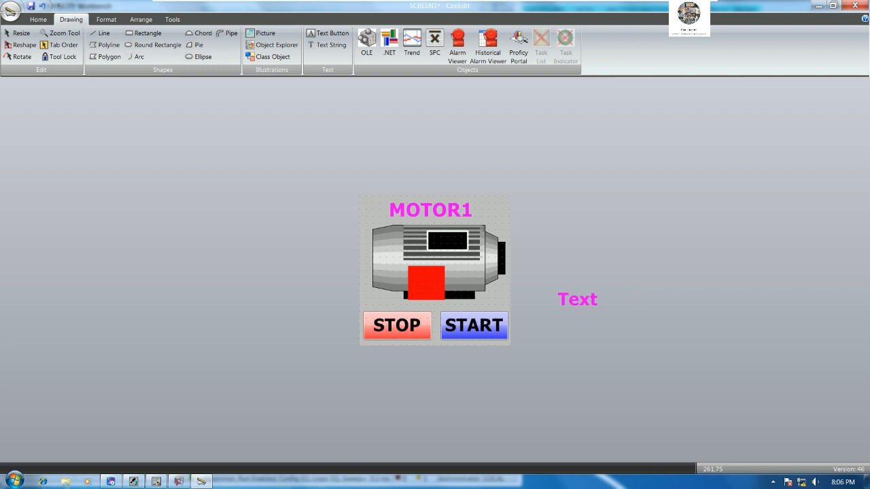
text(##)
click(616, 318)
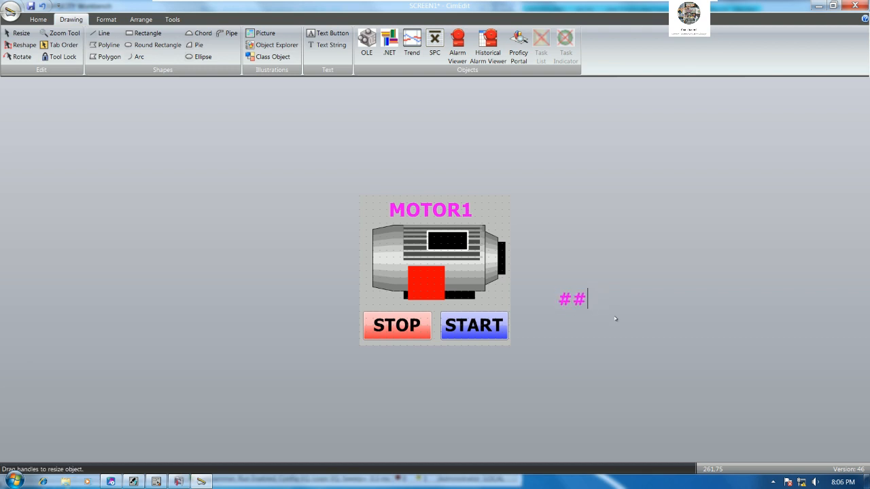
Set the "##" text's fill color to Lime and move the text onto the black rectangle.
double_click(583, 297)
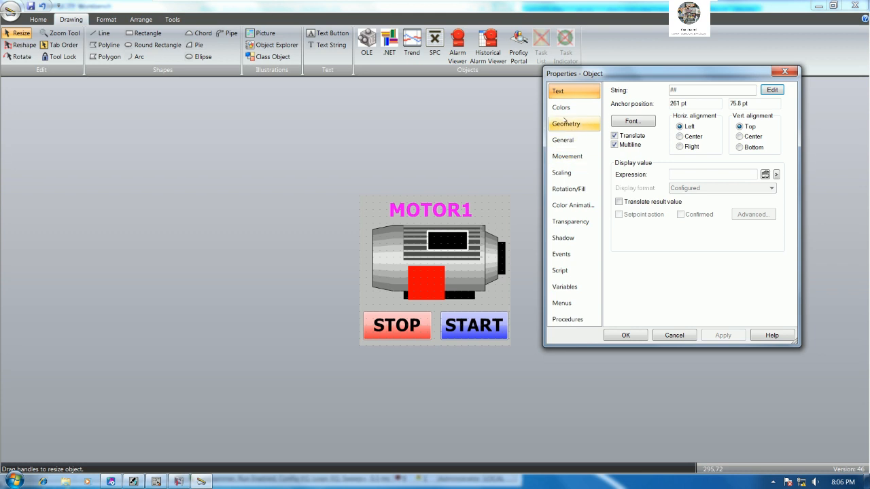
click(571, 108)
click(768, 190)
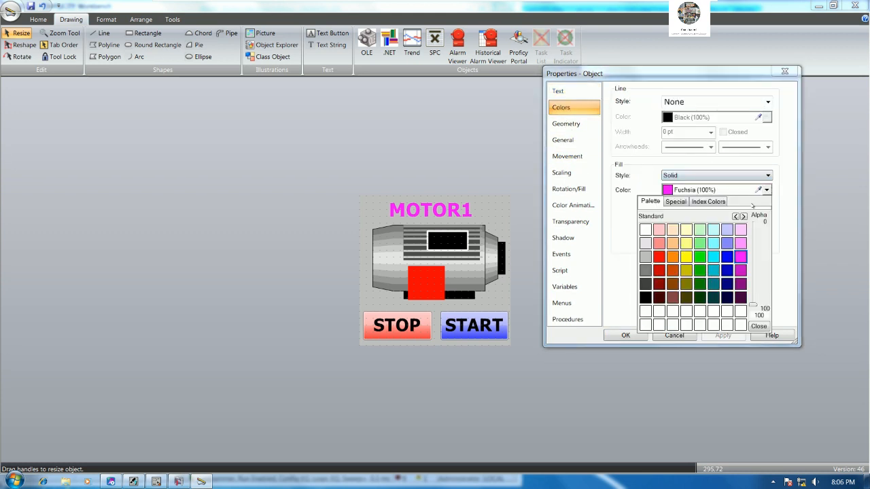
click(704, 260)
click(626, 336)
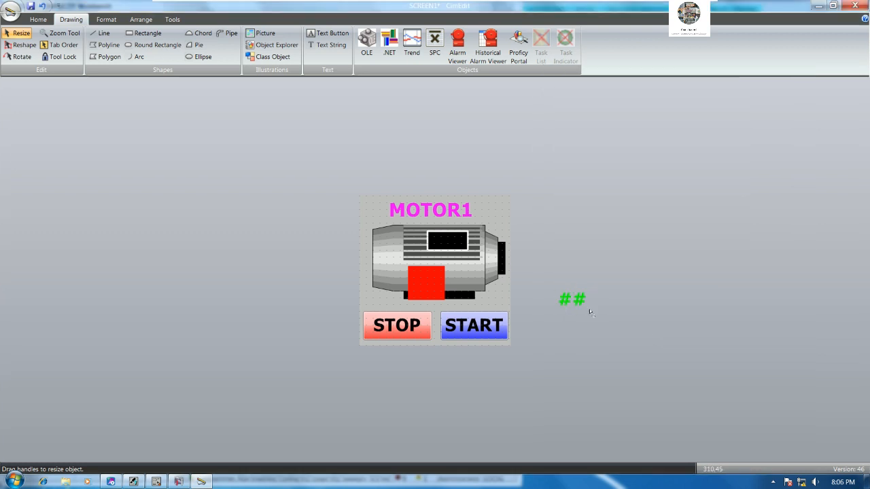
drag(577, 300, 456, 248)
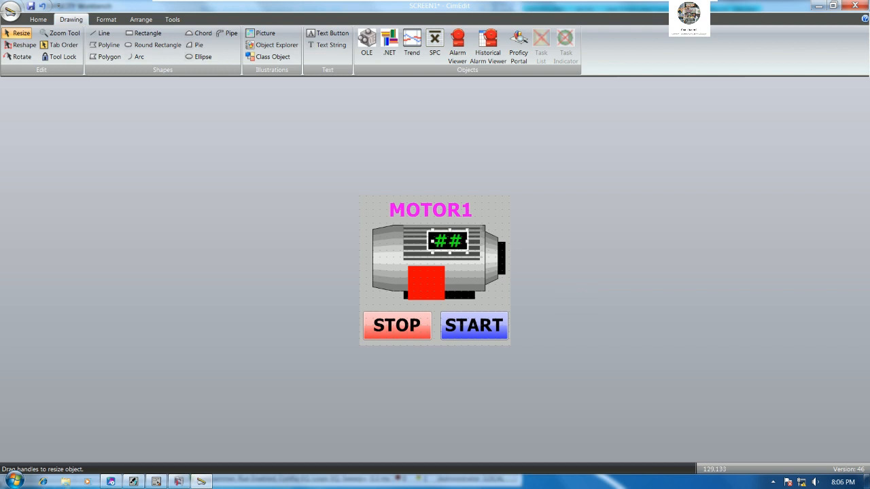
Bind the "##" text's display value expression to the point PT100_SENSOR1.
double_click(456, 246)
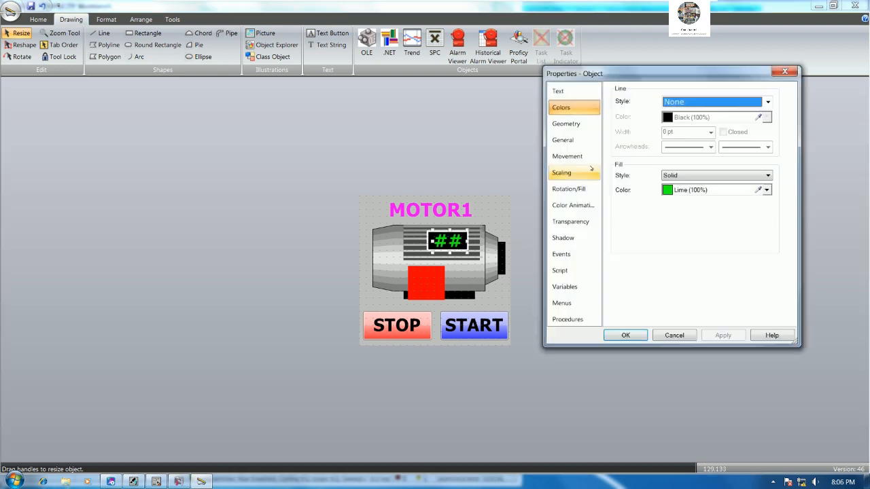
click(584, 92)
click(776, 175)
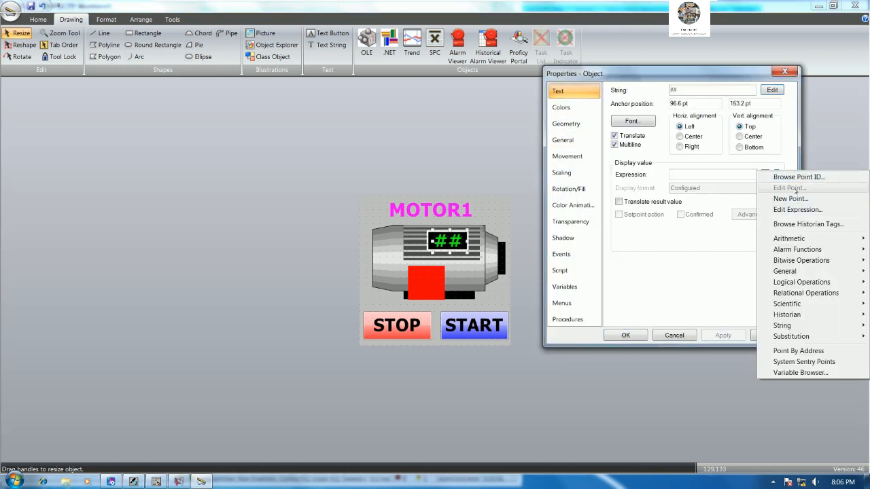
click(798, 177)
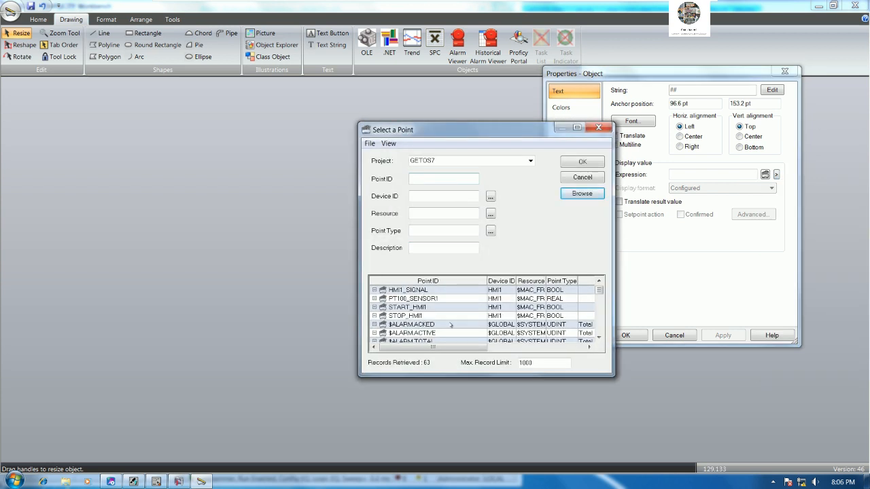
double_click(425, 299)
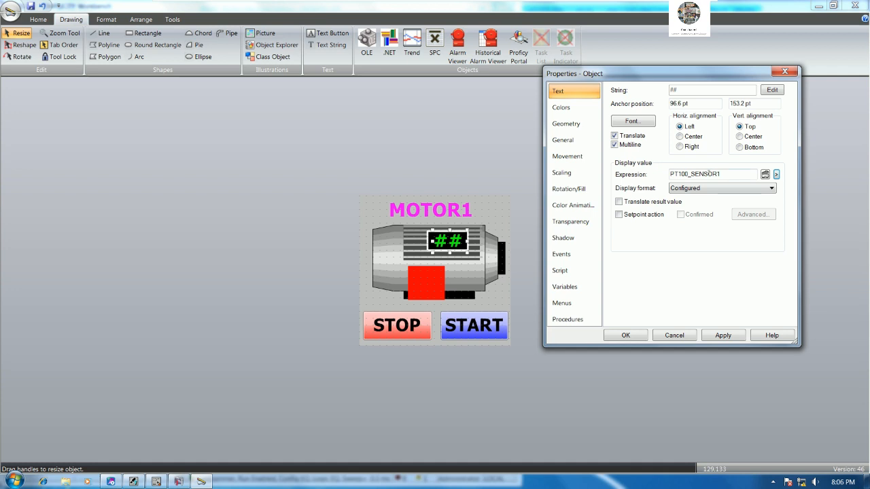
Set the text's display format to Real with a precision of 1 and confirm the properties.
click(687, 188)
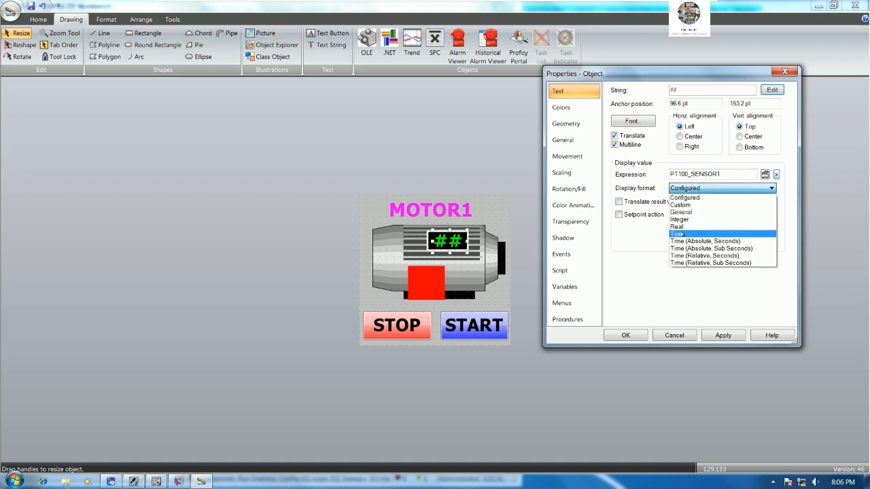
click(690, 231)
click(679, 228)
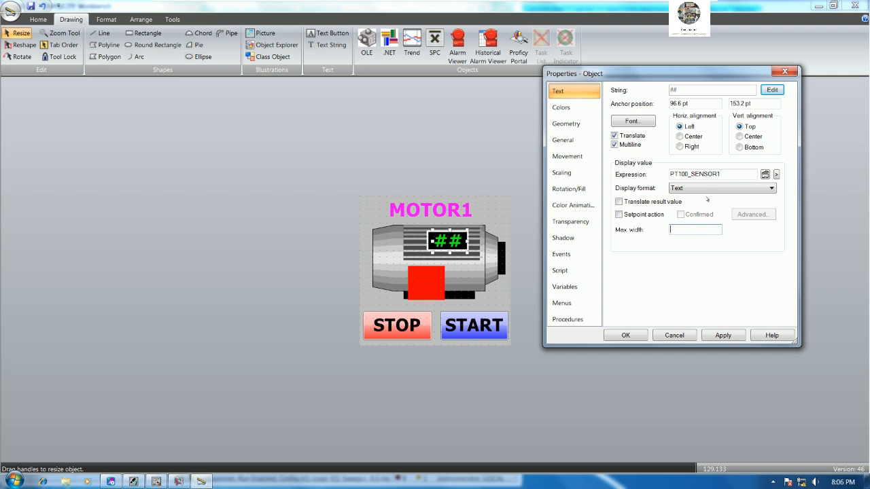
click(707, 189)
click(683, 227)
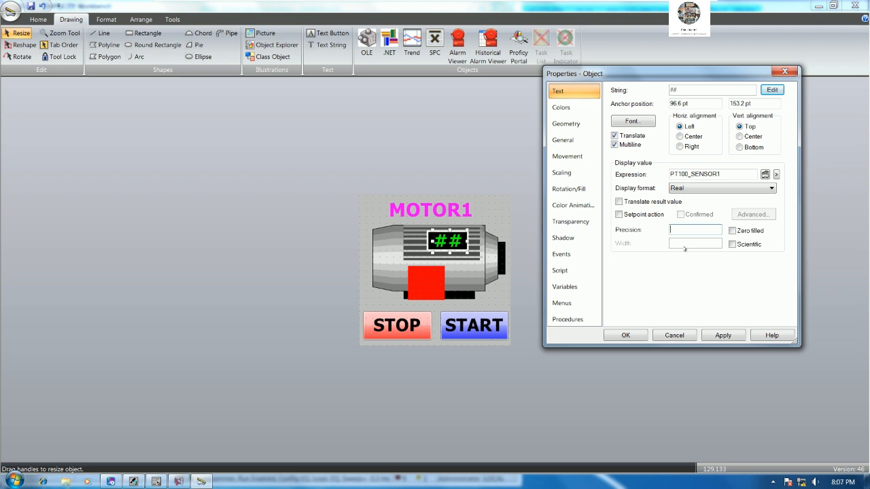
click(626, 336)
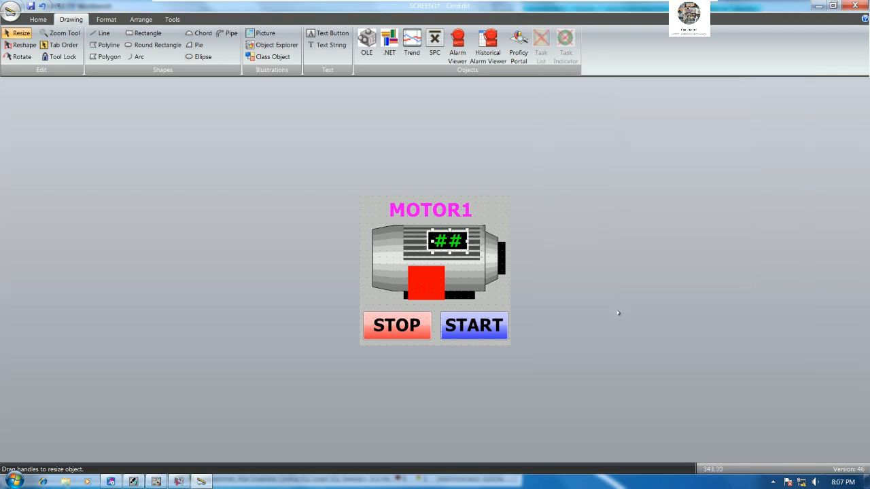
Widen the black rectangle by extending its left edge.
click(427, 245)
click(430, 248)
drag(427, 241, 414, 242)
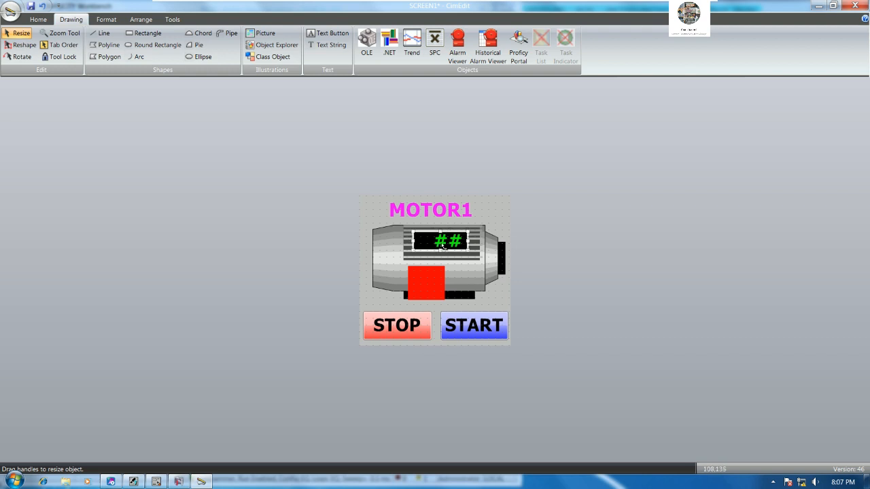
Shift the "##" text toward the middle of the widened rectangle and set its horizontal and vertical alignment to Center.
double_click(435, 245)
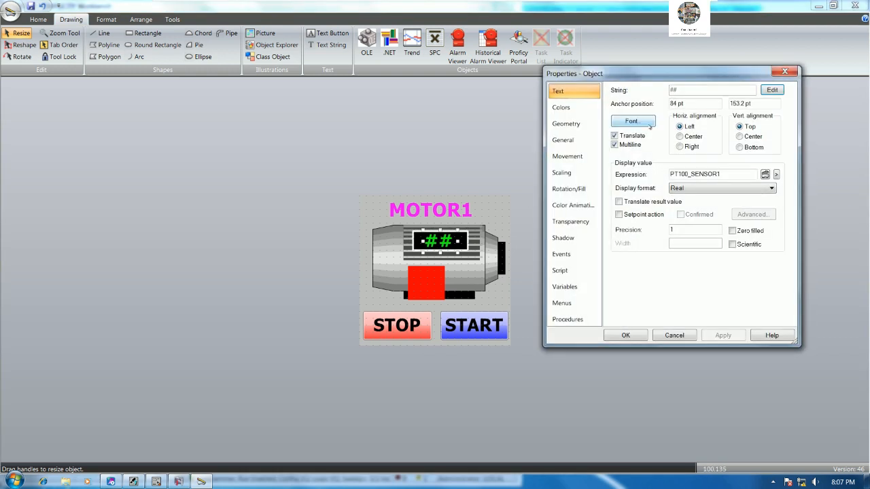
click(681, 137)
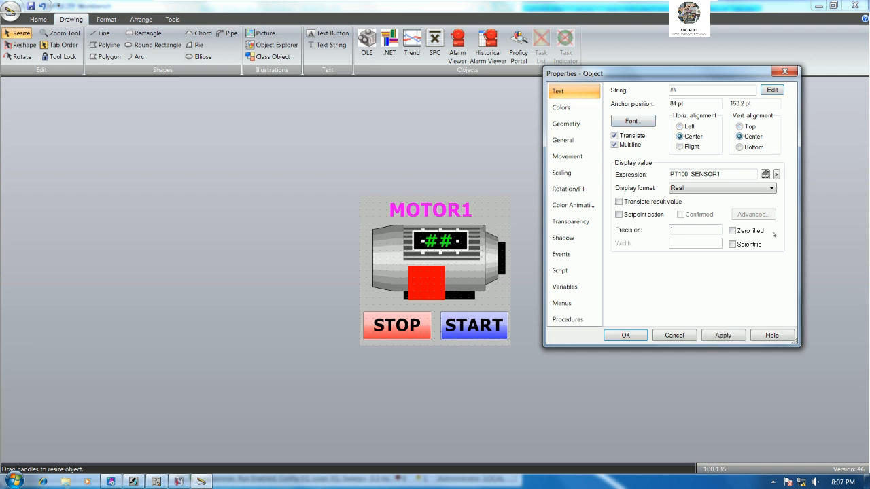
click(625, 335)
Align the centers and middles of the "##" text with the black rectangle.
click(450, 243)
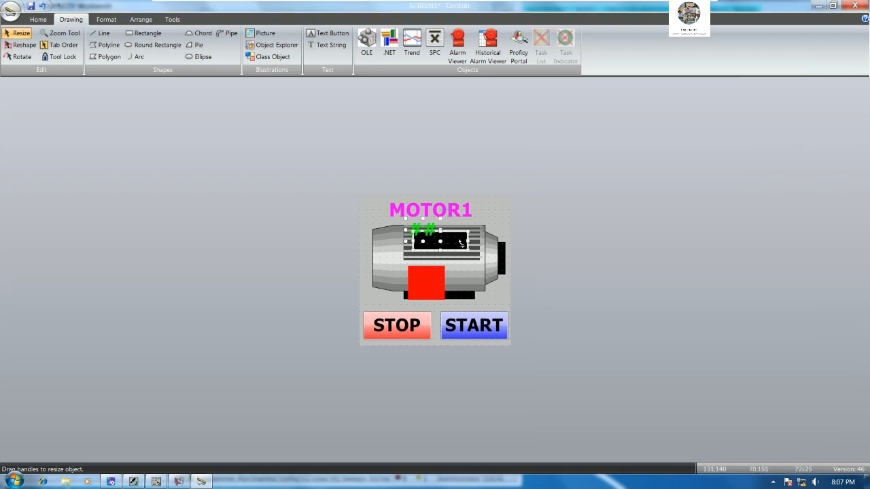
click(141, 19)
click(393, 45)
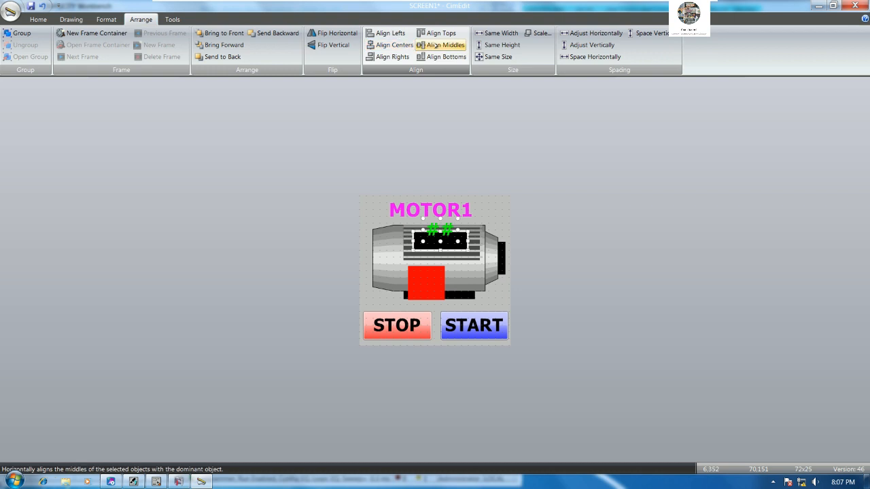
click(445, 45)
click(578, 260)
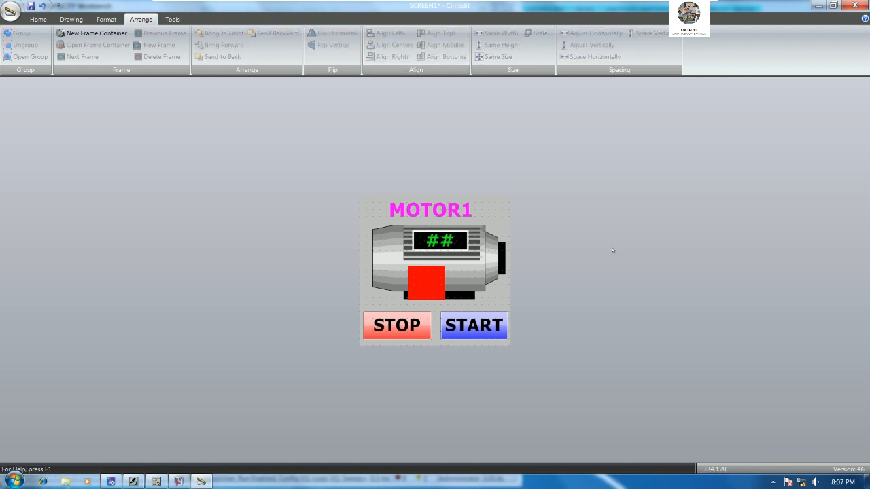
Test-run the screen to check the PT-100 value display and close the test window.
click(38, 19)
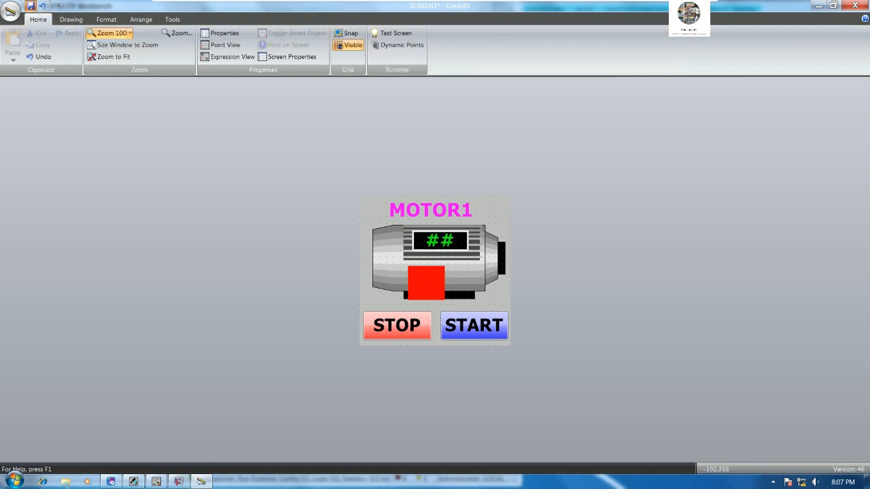
click(395, 33)
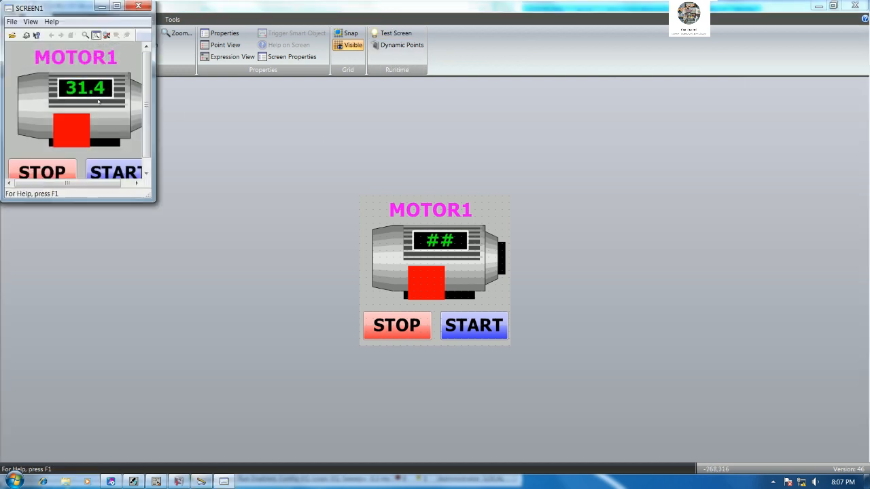
click(138, 6)
Nudge the "##" text and its black rectangle together about 10 points left and slightly down on the motor.
click(443, 248)
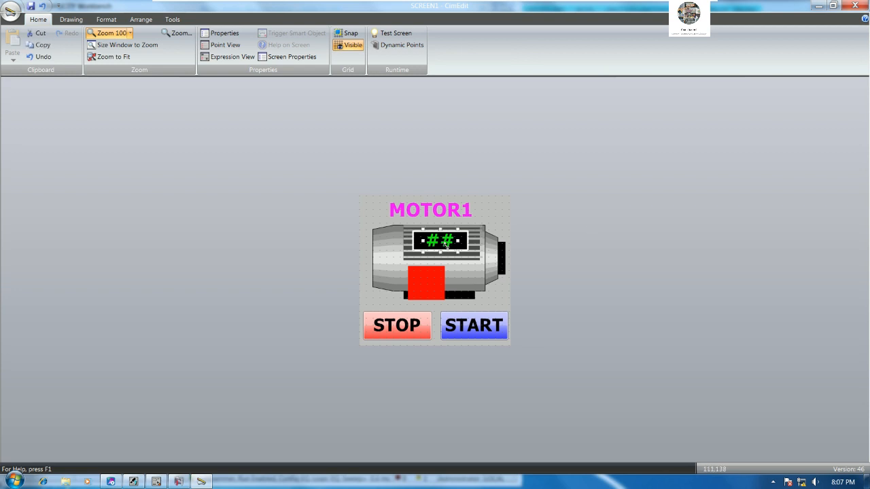
key(Left)
key(Left)
key(Left)
key(Left)
key(Left)
key(Left)
key(Left)
key(Left)
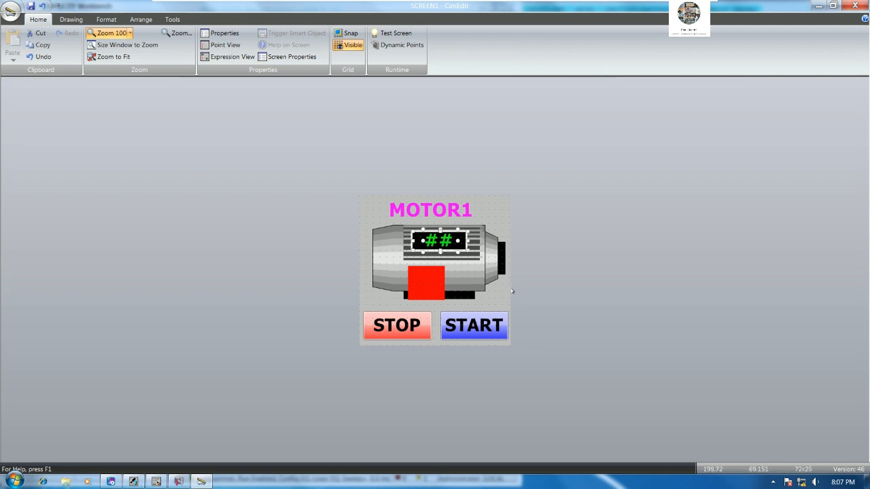
key(Left)
key(Left)
key(Down)
key(Down)
key(Down)
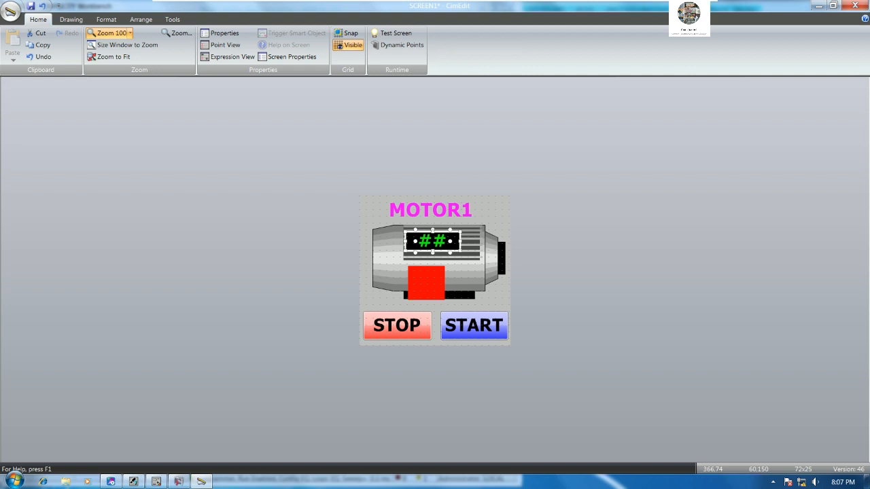
click(637, 283)
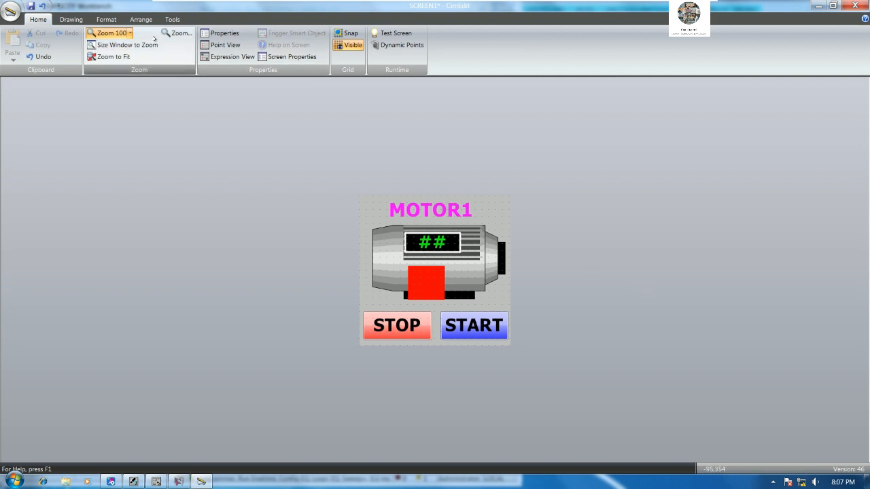
click(71, 19)
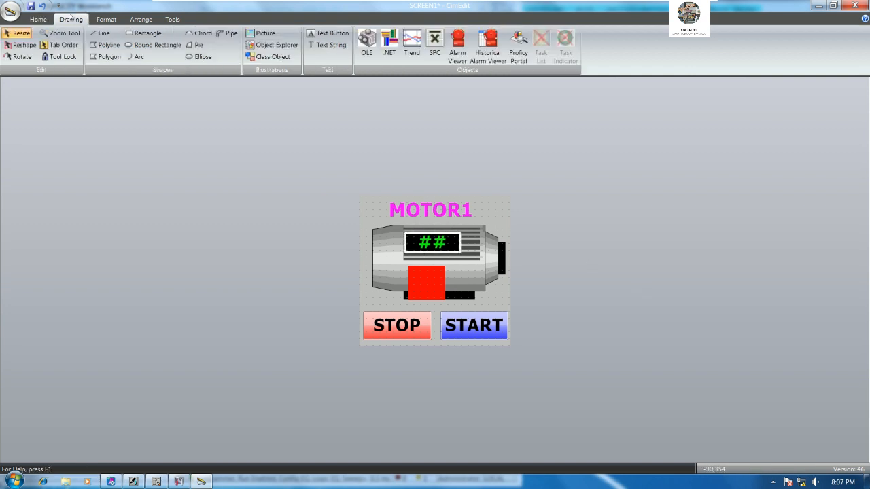
Add a text string "o" in the empty area beside the screen, with a copy directly beneath it.
click(330, 46)
click(616, 247)
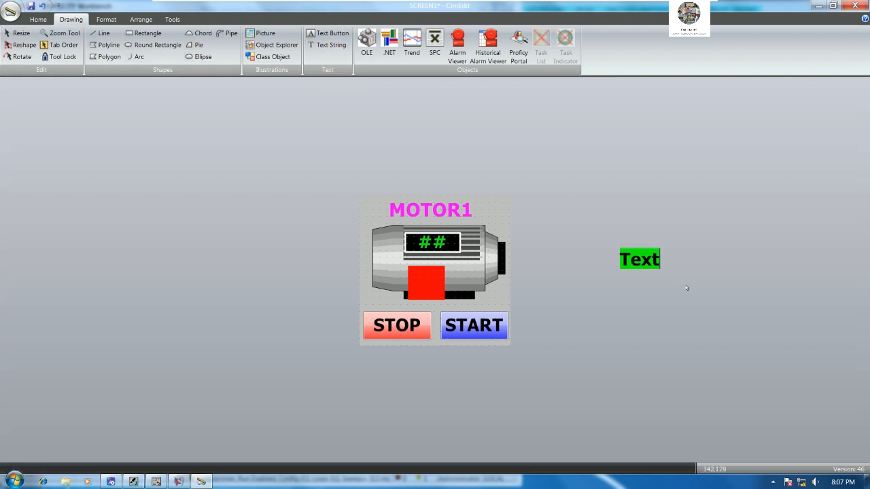
text(o)
key(Escape)
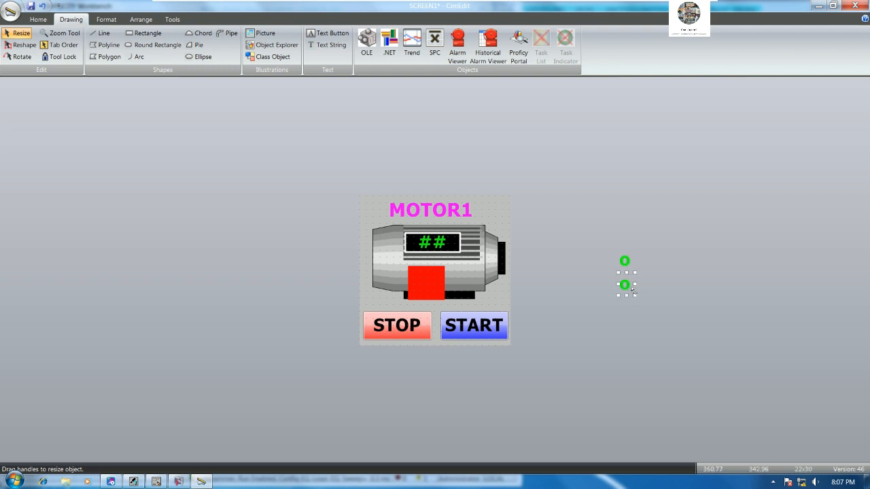
Change the string of the lower "o" copy to "C".
double_click(625, 261)
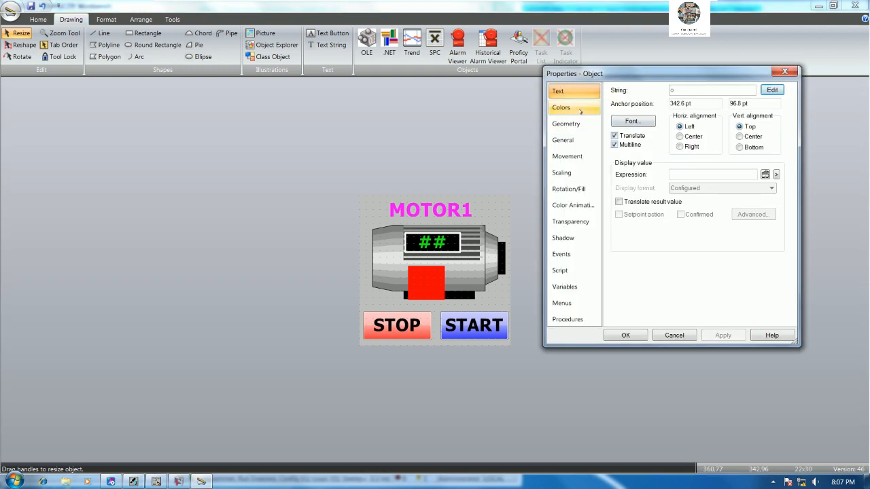
click(772, 90)
text(C)
click(647, 243)
click(626, 337)
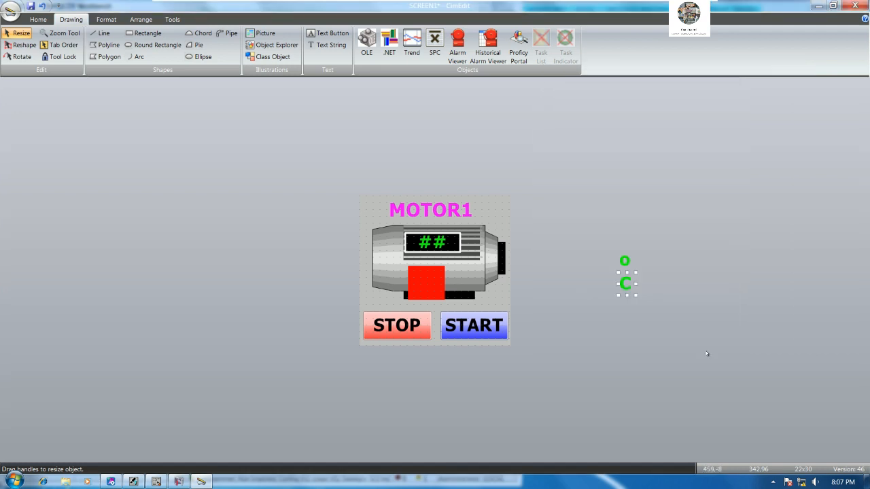
Place the "o" at the upper left of the "C" and set the fill color of both texts to yellow.
drag(627, 270, 620, 282)
drag(671, 315, 601, 247)
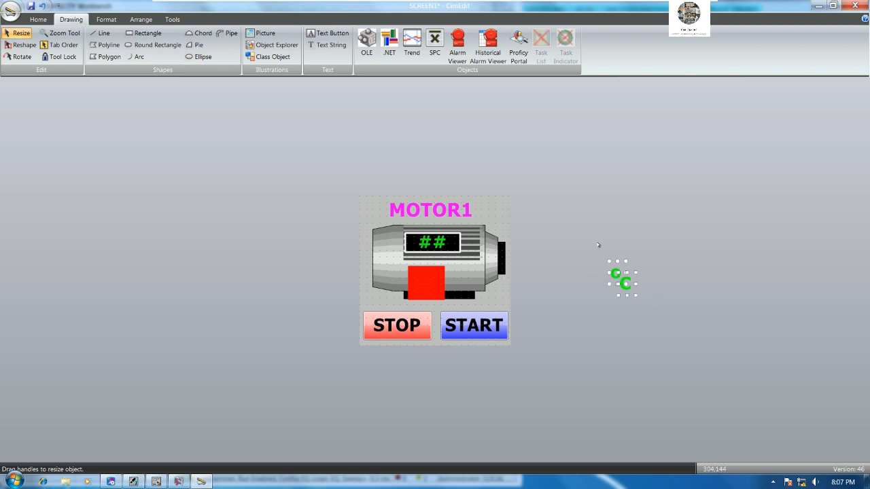
double_click(625, 283)
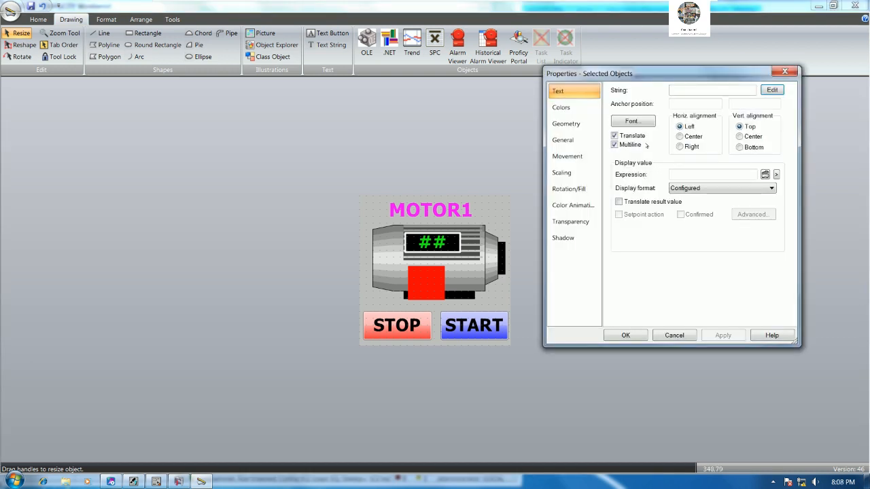
click(578, 108)
click(767, 191)
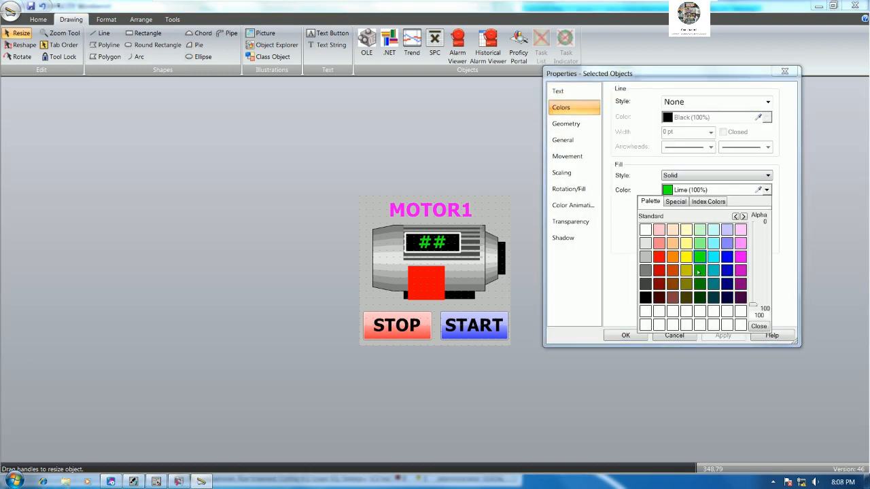
click(688, 259)
click(625, 334)
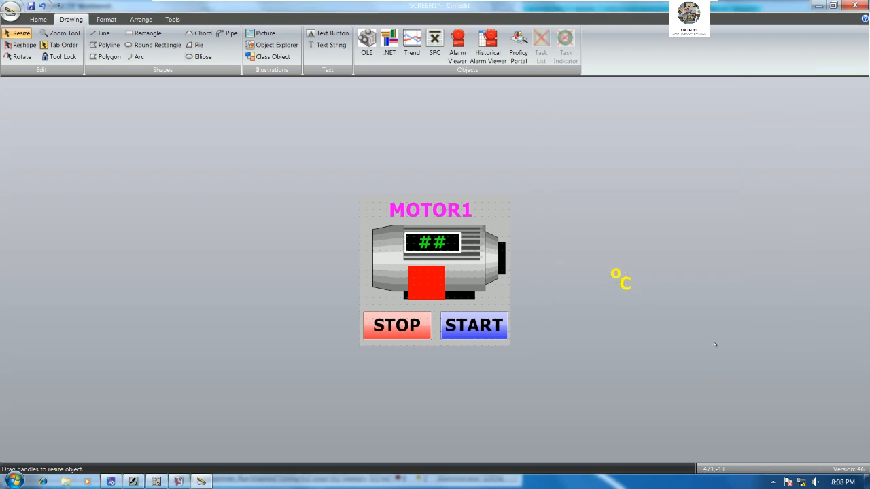
Set the font size of the yellow "o" text to 20.
double_click(620, 280)
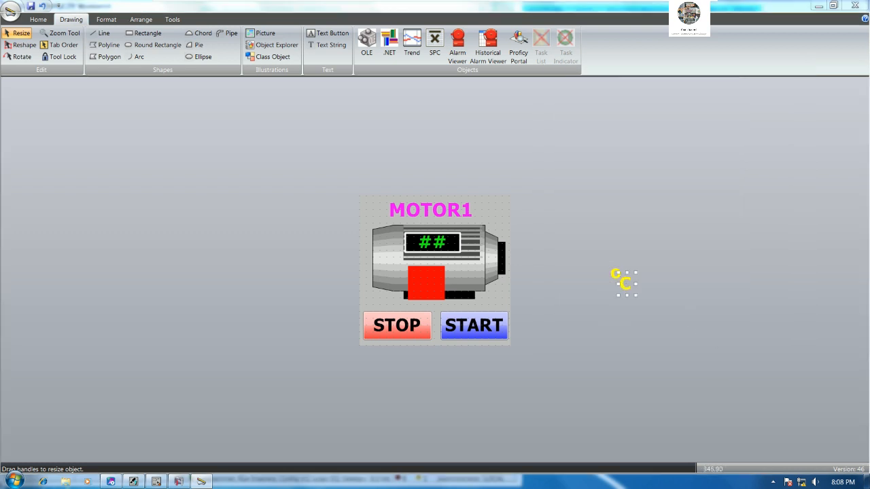
key(Escape)
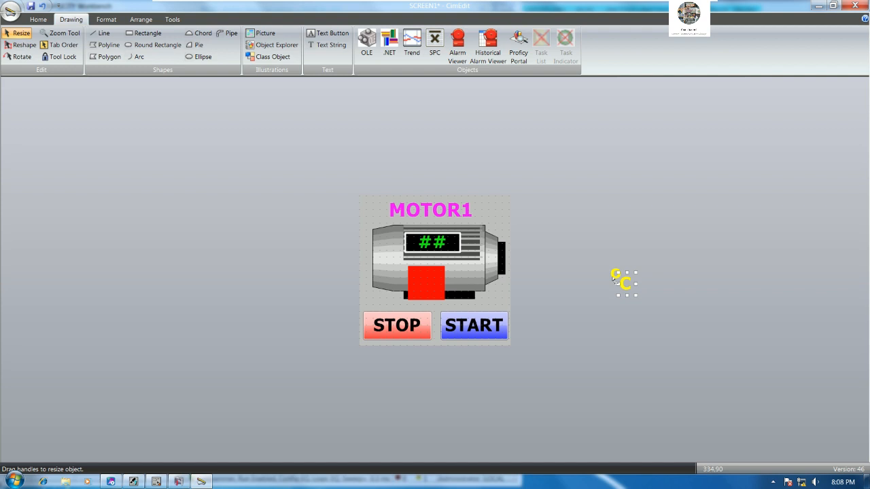
double_click(614, 278)
click(576, 93)
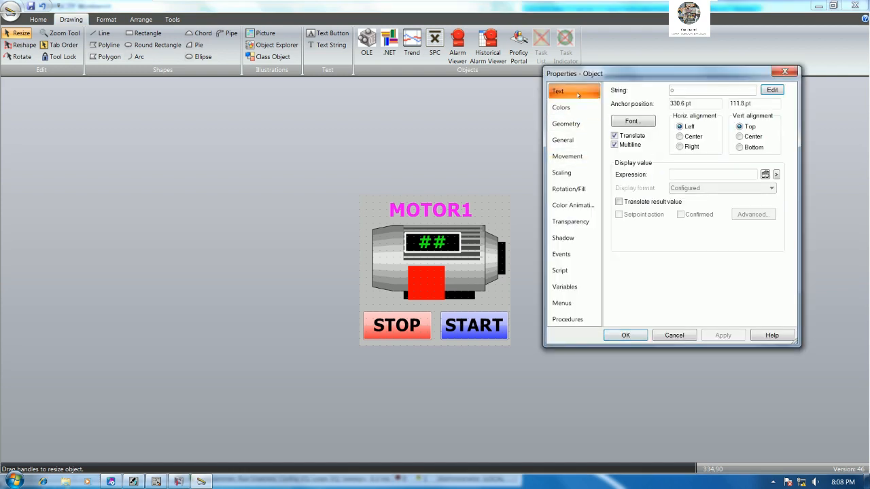
click(632, 122)
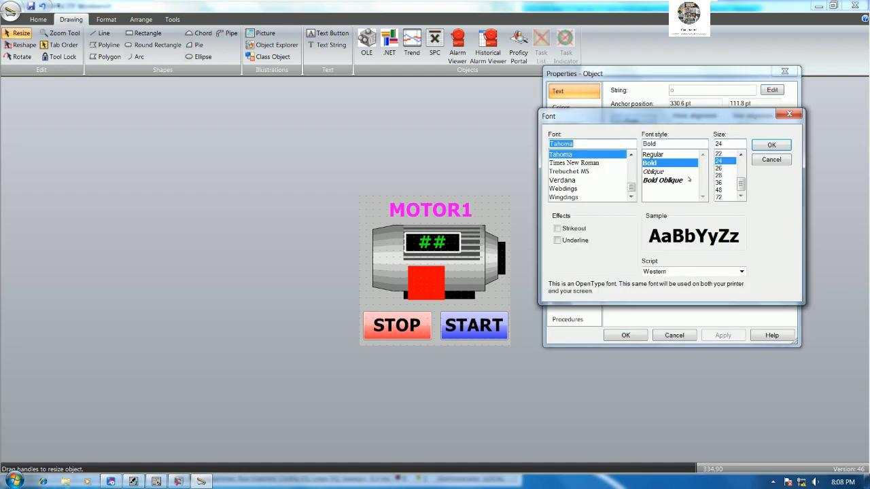
scroll(727, 173, up, 1)
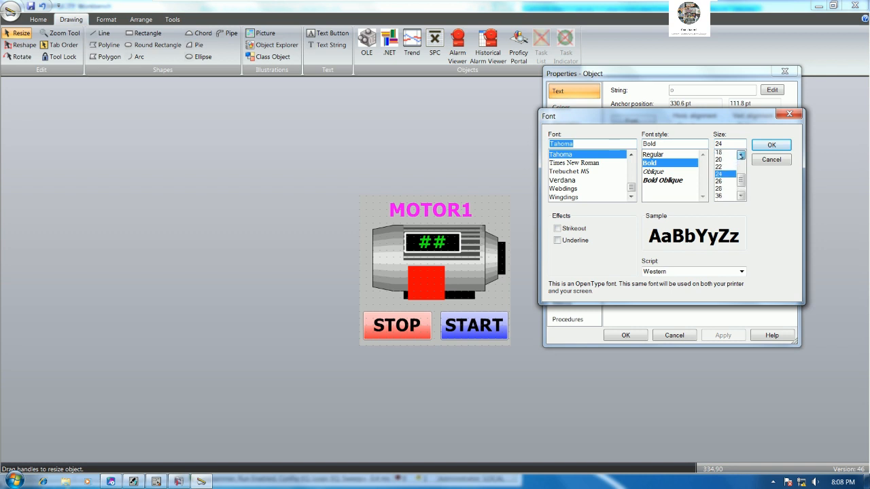
click(721, 161)
click(772, 145)
click(626, 335)
Group the "o" and "C" texts and place the resulting °C symbol on the motor, just right of the black value display.
click(608, 271)
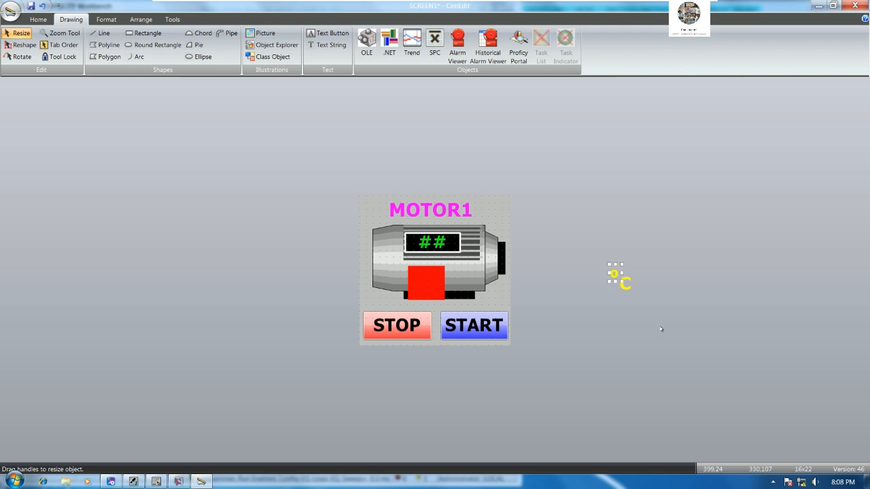
drag(682, 338, 612, 273)
right_click(623, 282)
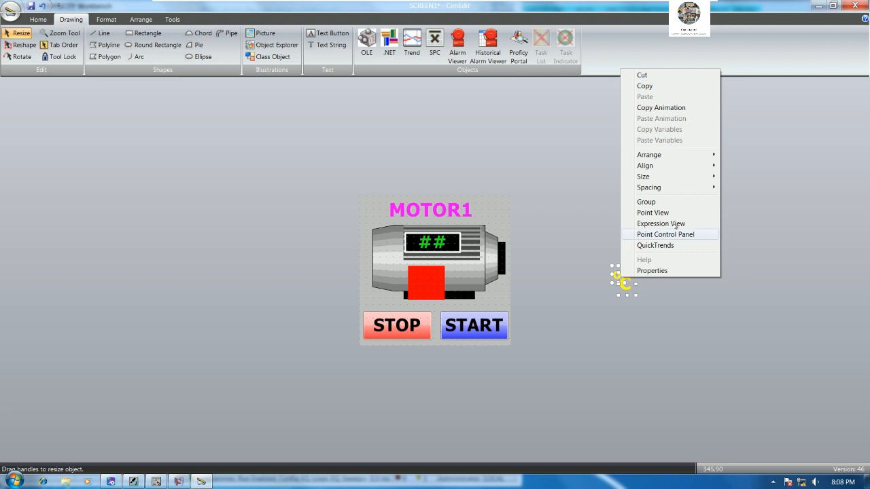
click(635, 203)
drag(626, 289, 478, 253)
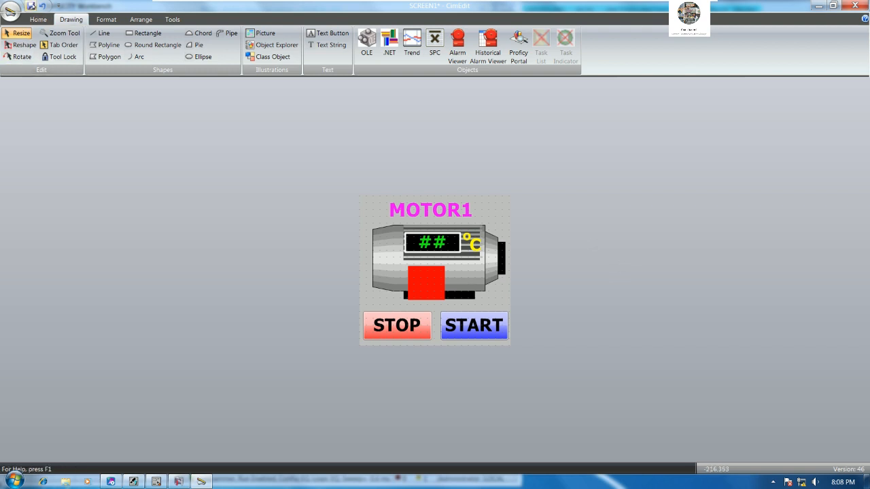
Save and test-run the screen, placing the test window below the DIV block in the GE ladder logic with the editor minimized.
click(39, 19)
click(393, 32)
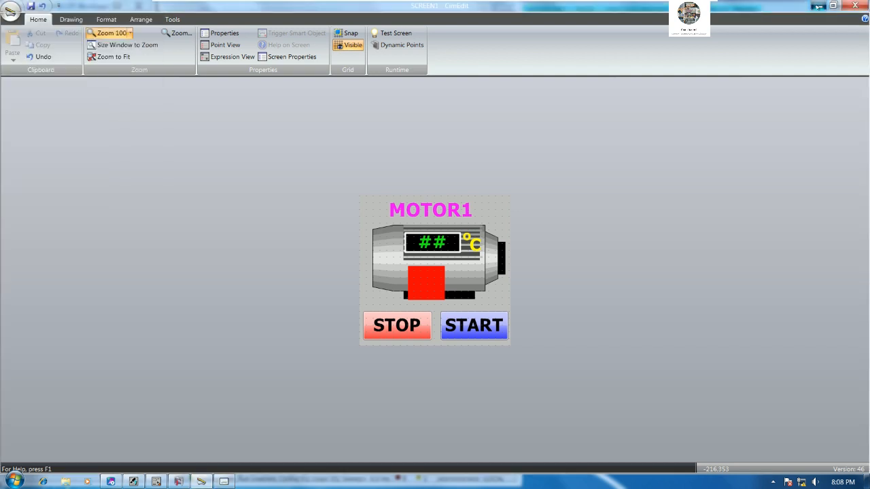
click(818, 6)
drag(85, 12, 416, 157)
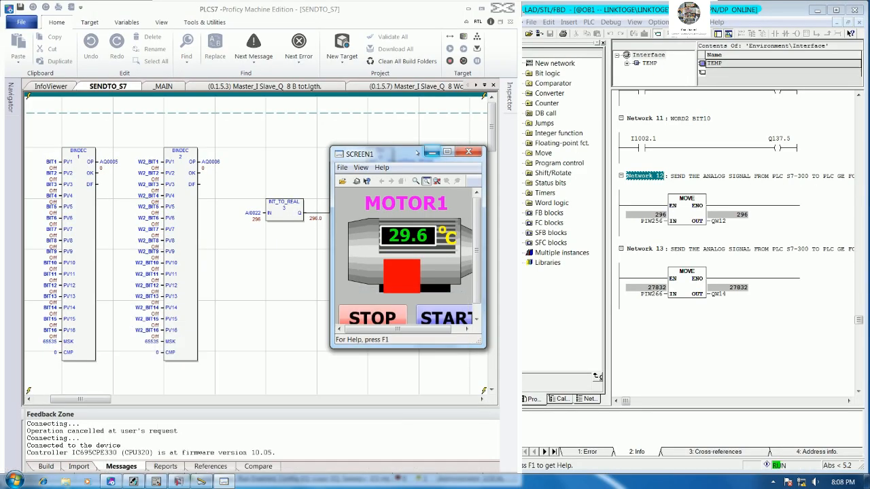
drag(416, 154, 418, 215)
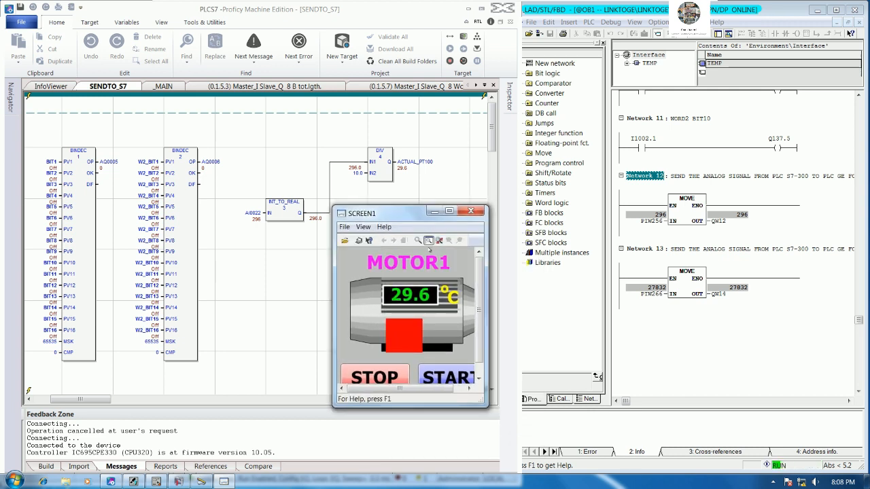
Start MOTOR1 from the test screen and enlarge the window so the whole motor and both buttons fit.
drag(481, 354, 482, 357)
click(464, 371)
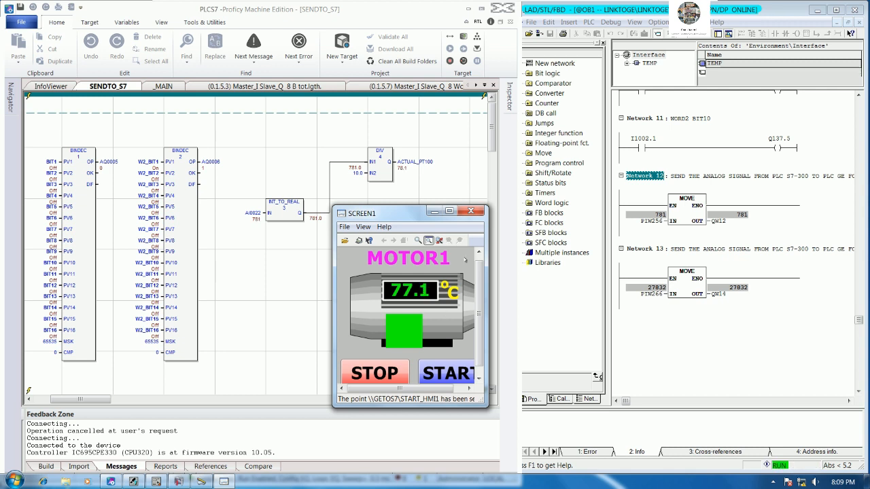
drag(487, 406, 505, 423)
mouse_move(426, 214)
mouse_down()
mouse_move(441, 224)
mouse_move(437, 202)
mouse_up()
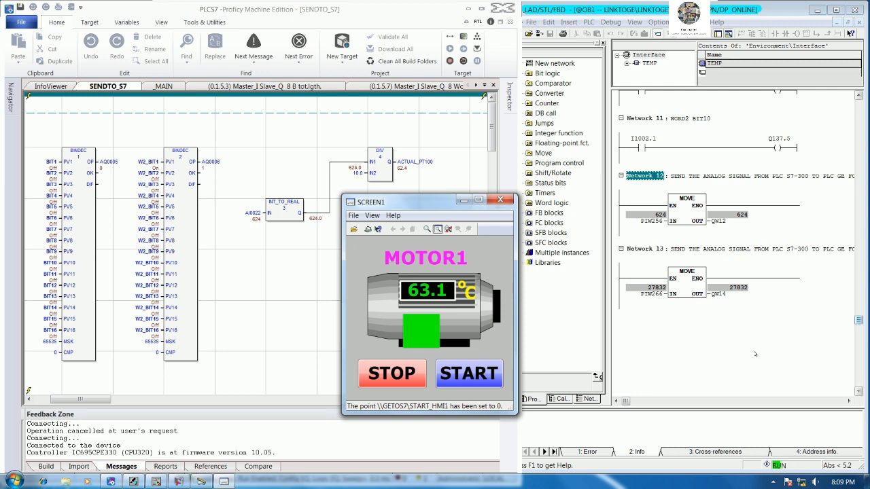
Compare the temperature on the test screen with the analog MOVE values in Networks 12 and 13 of the S7-300 program.
drag(859, 321, 859, 305)
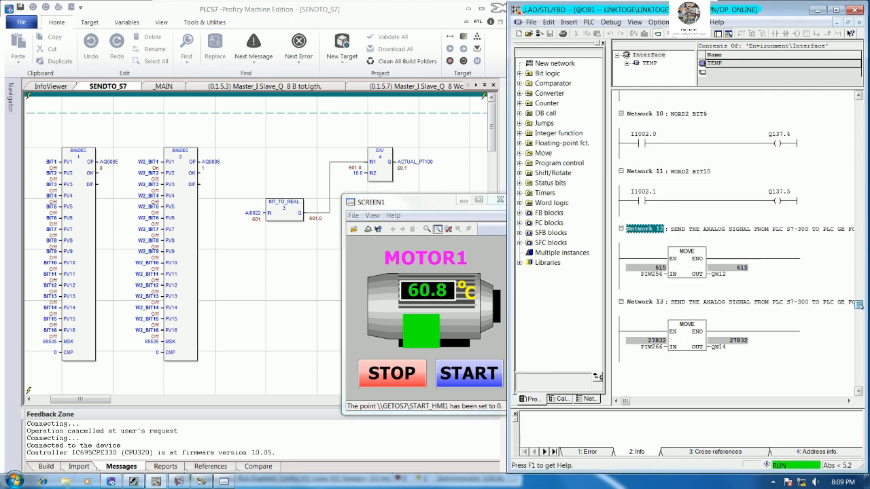
drag(425, 206, 417, 216)
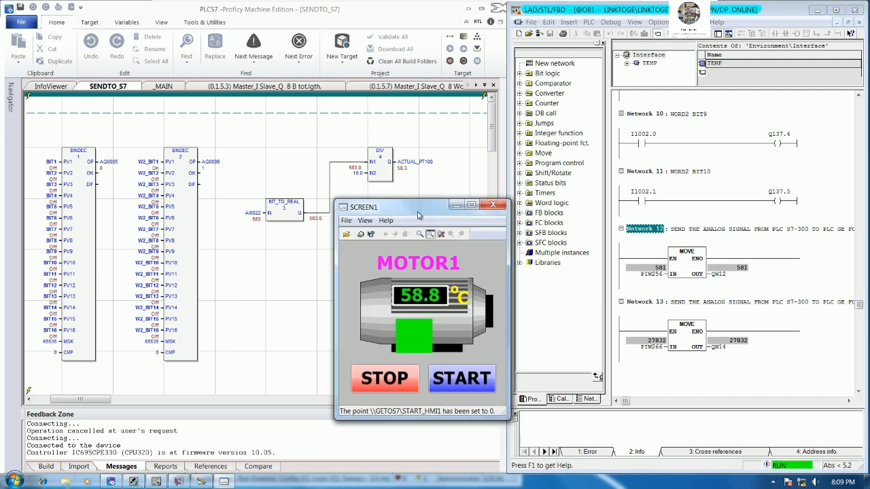